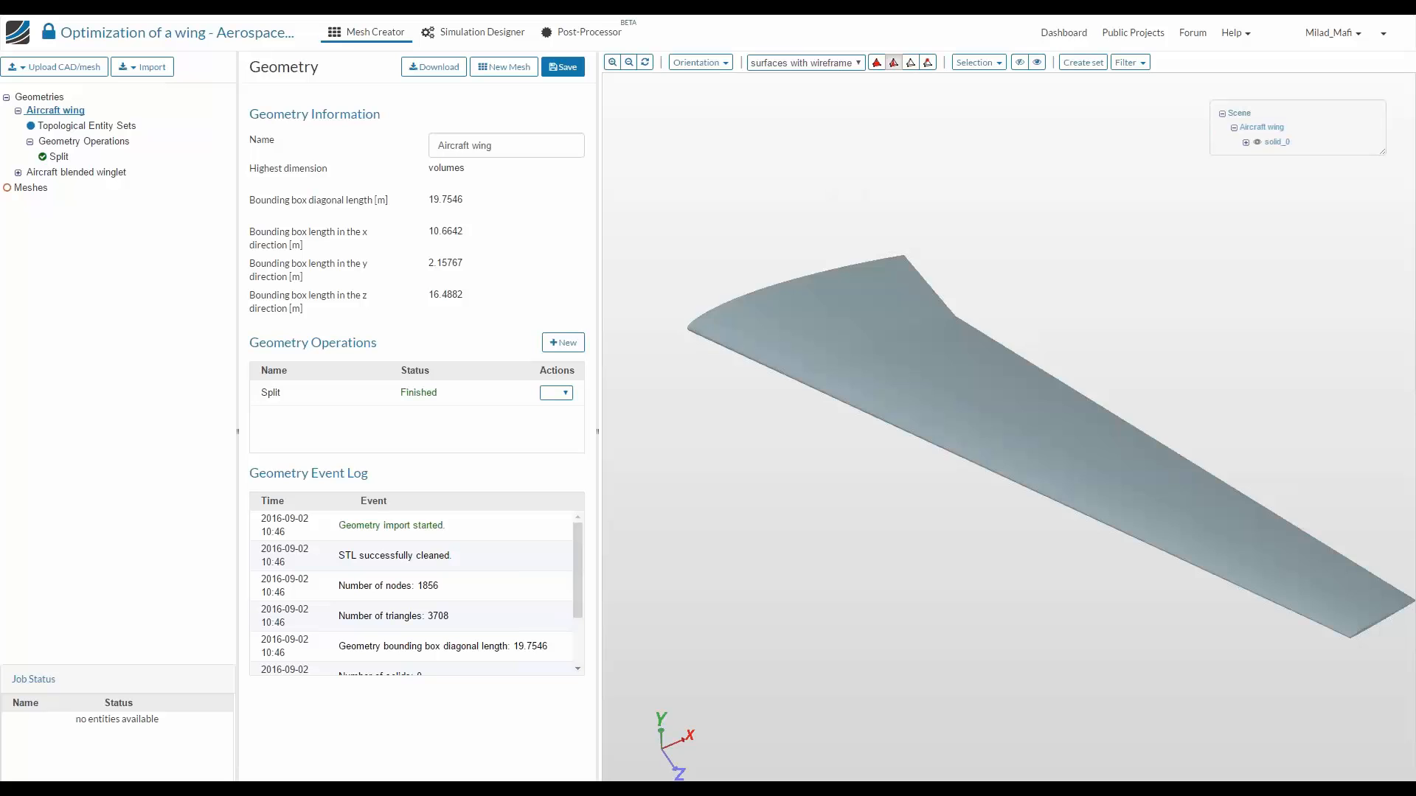
Compare the Aircraft wing and Aircraft blended winglet geometries in the viewer, ending on the Aircraft wing
left_click_drag(667, 366, 677, 442)
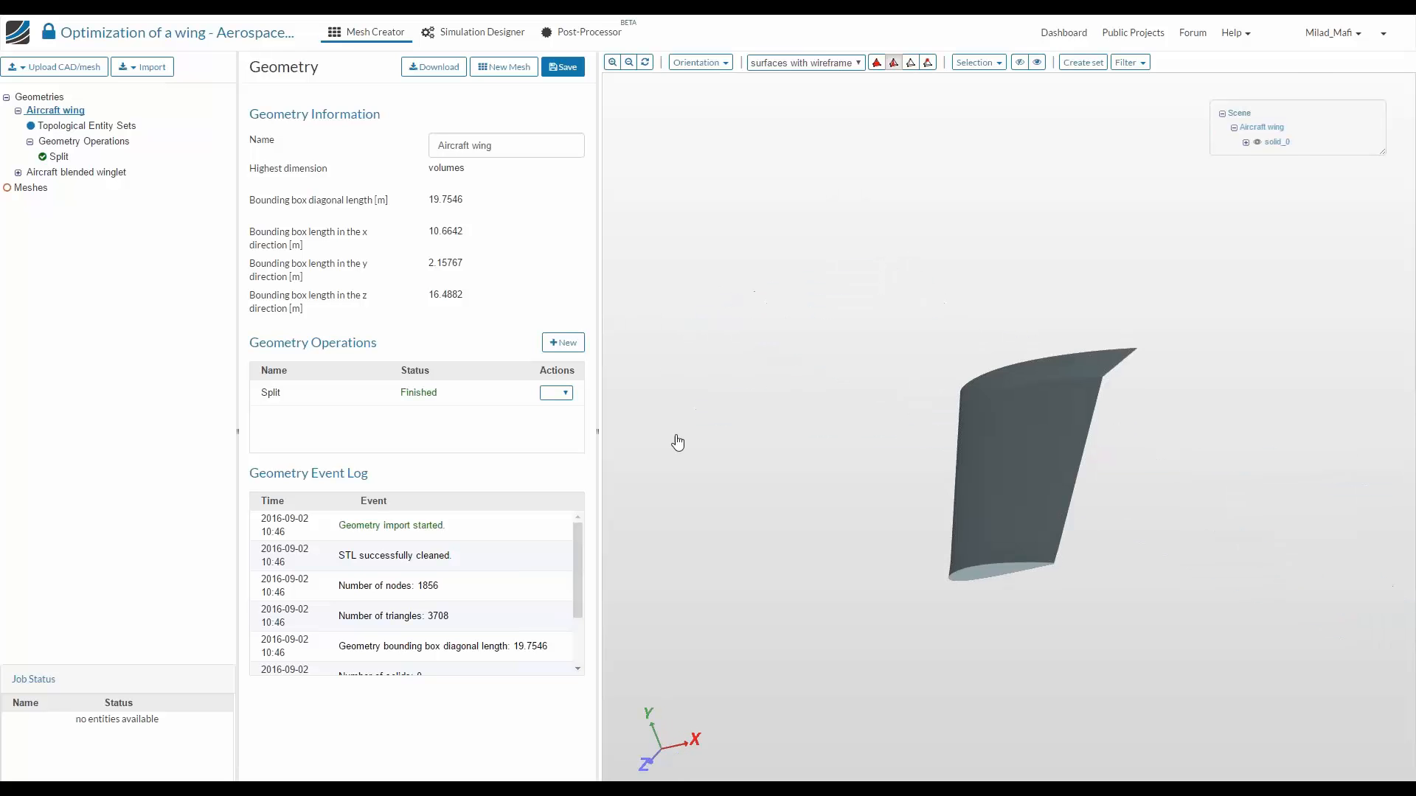
left_click(57, 174)
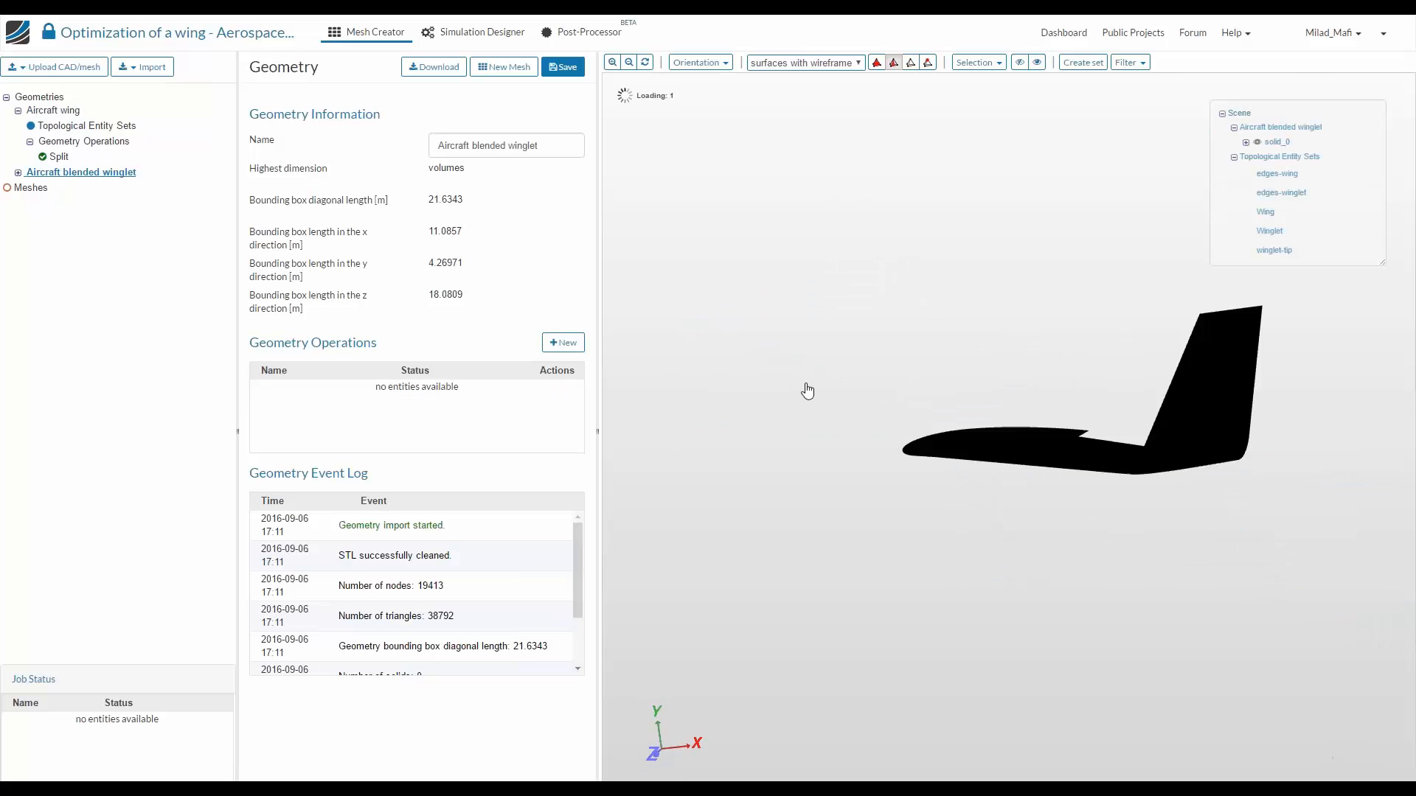
left_click(55, 111)
left_click_drag(820, 528, 661, 288)
left_click(141, 68)
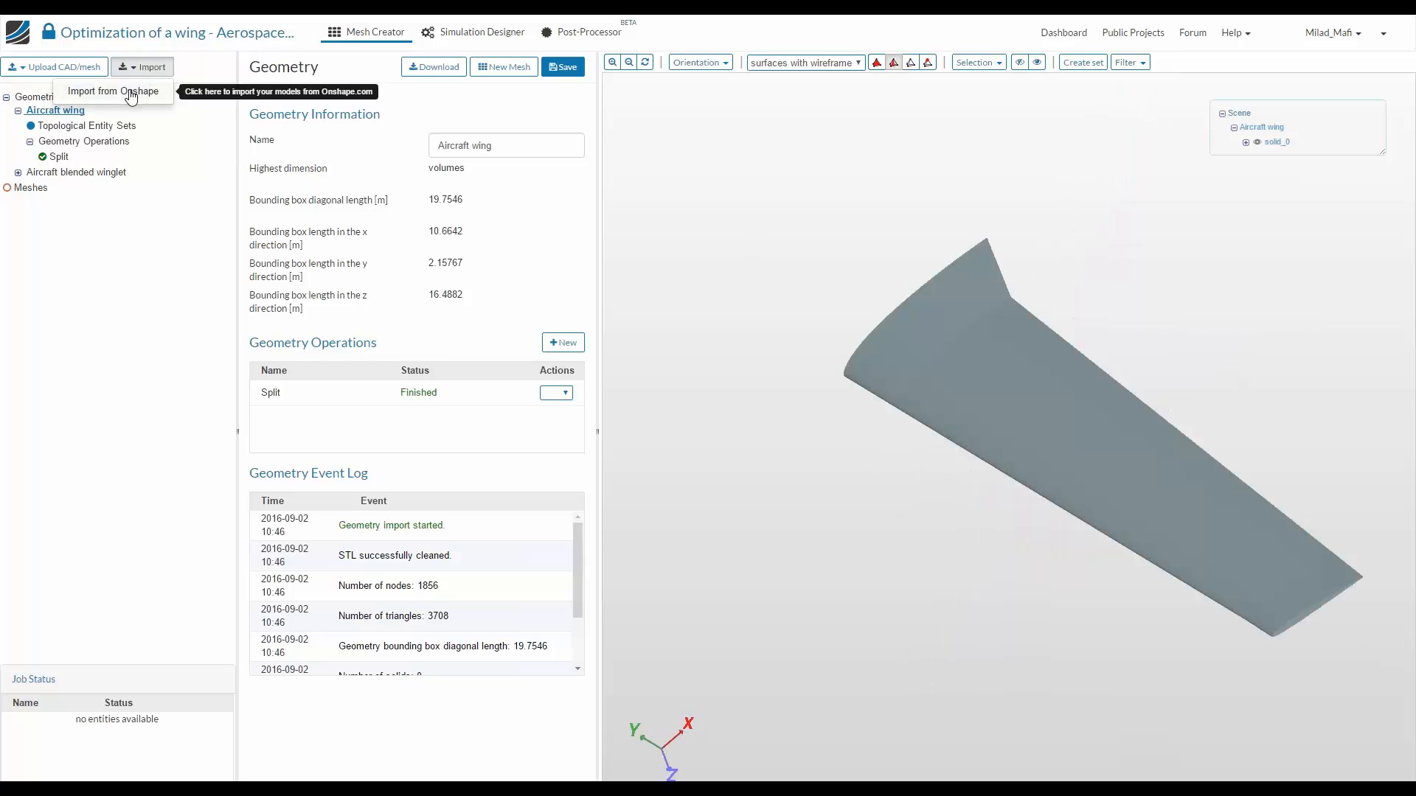
left_click(63, 67)
left_click(85, 96)
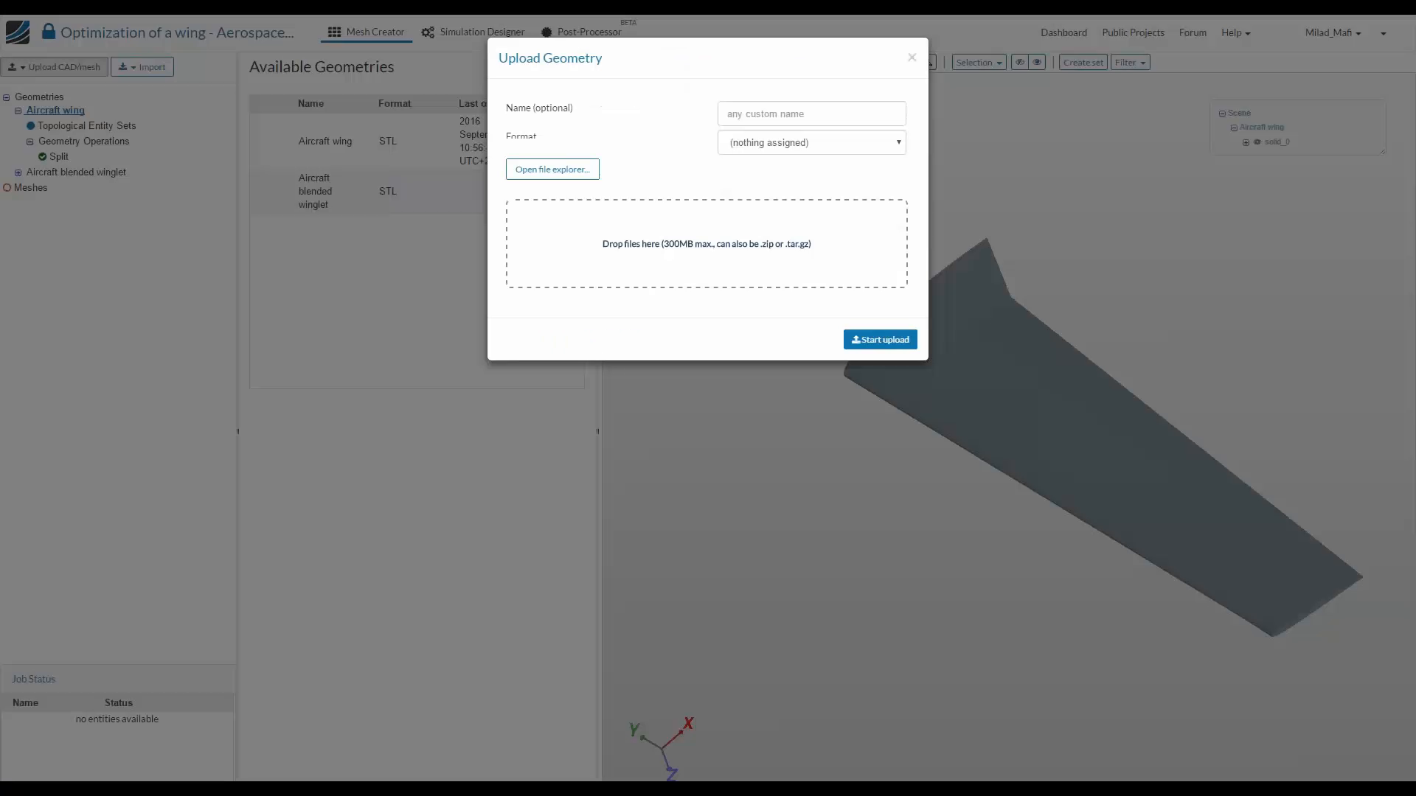
left_click(822, 144)
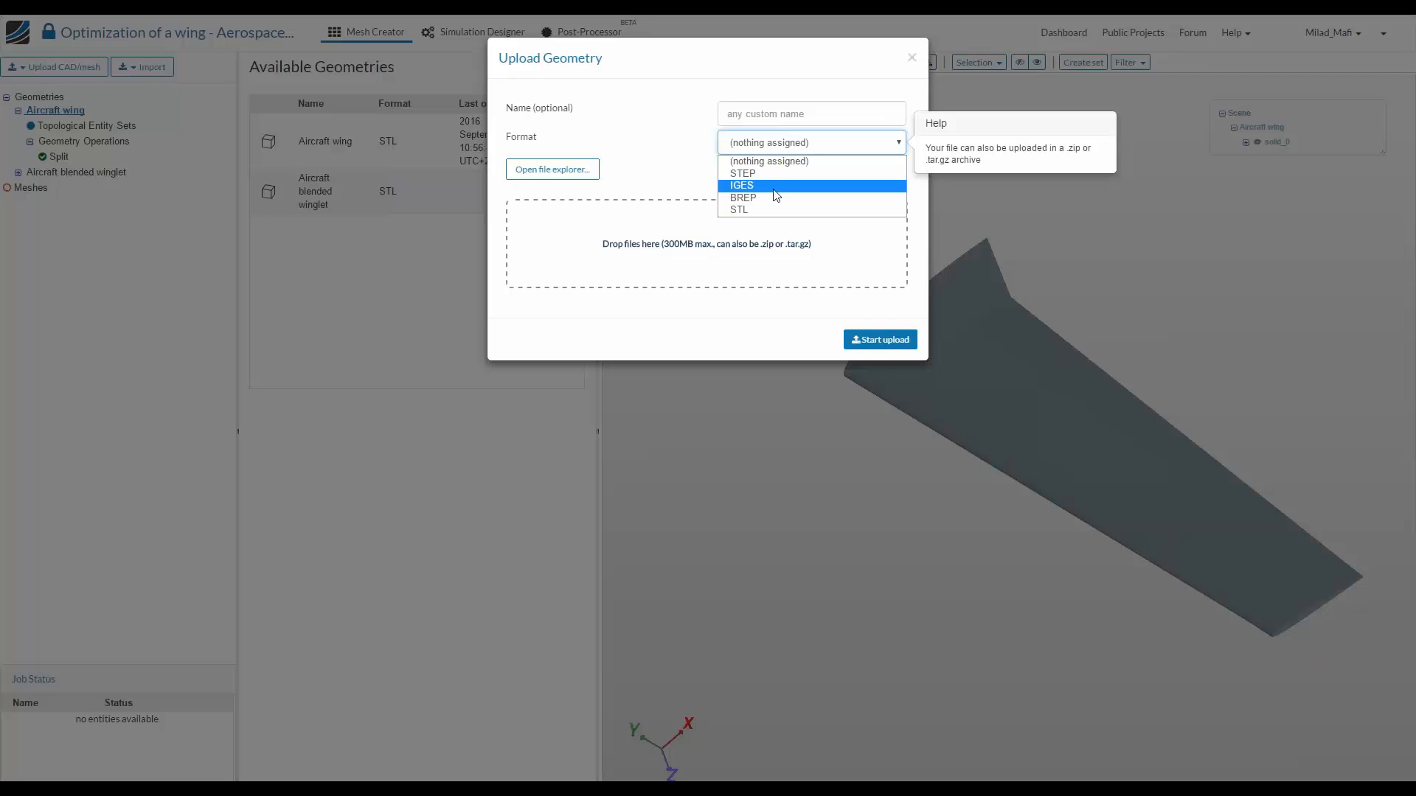
left_click(912, 57)
Create a new mesh with Aircraft wing as its base geometry, save it, and add a mesh operation
left_click(38, 193)
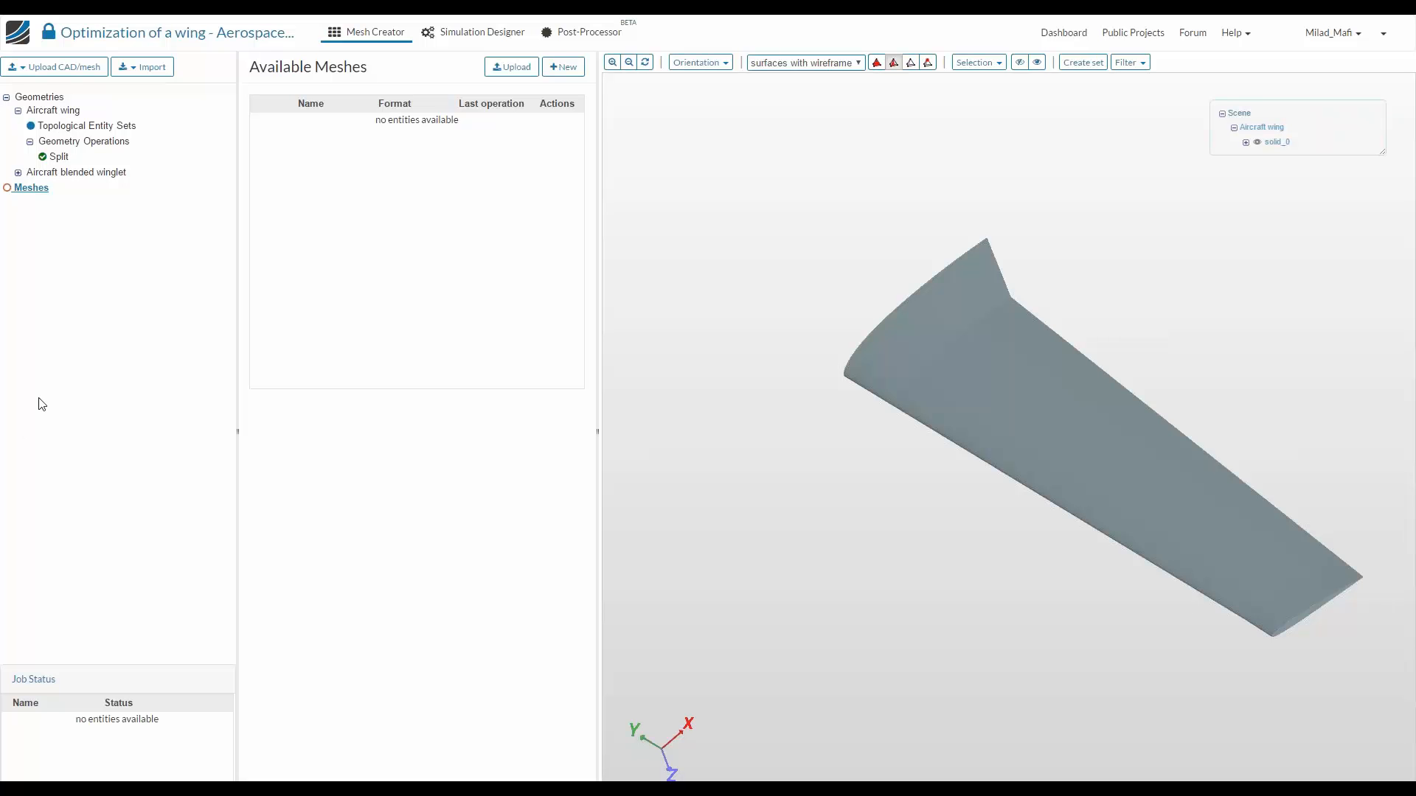
left_click(563, 67)
left_click(564, 68)
left_click(525, 153)
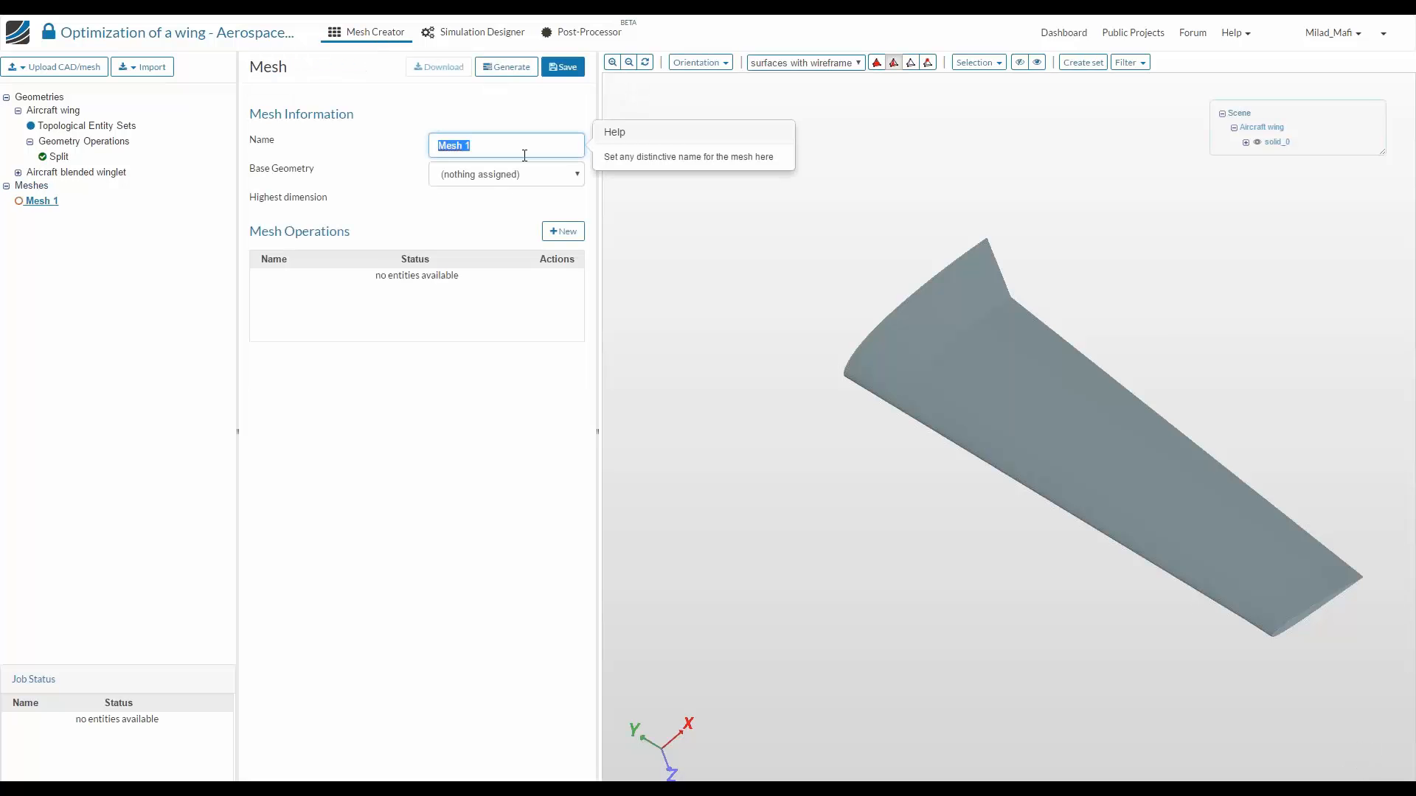
left_click(506, 177)
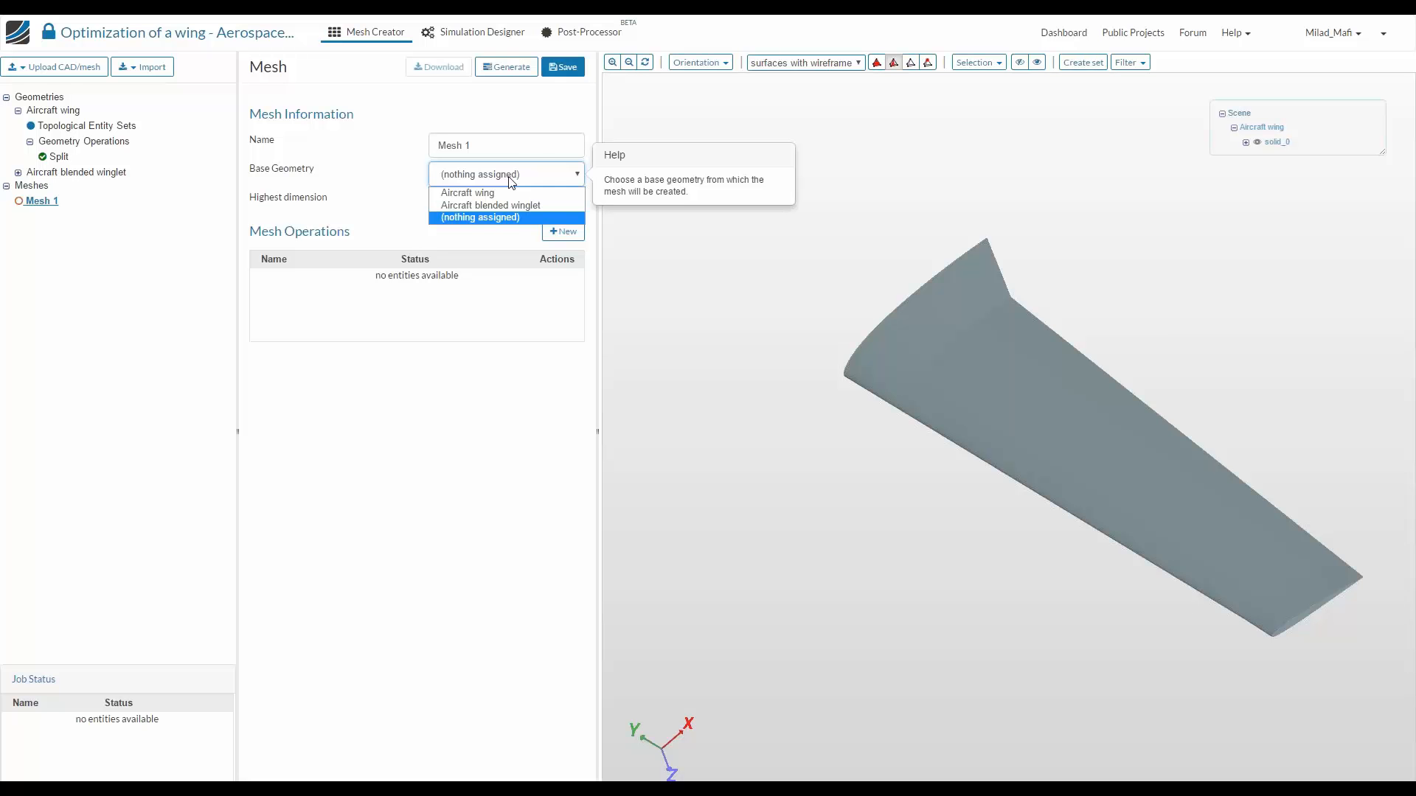
left_click(497, 196)
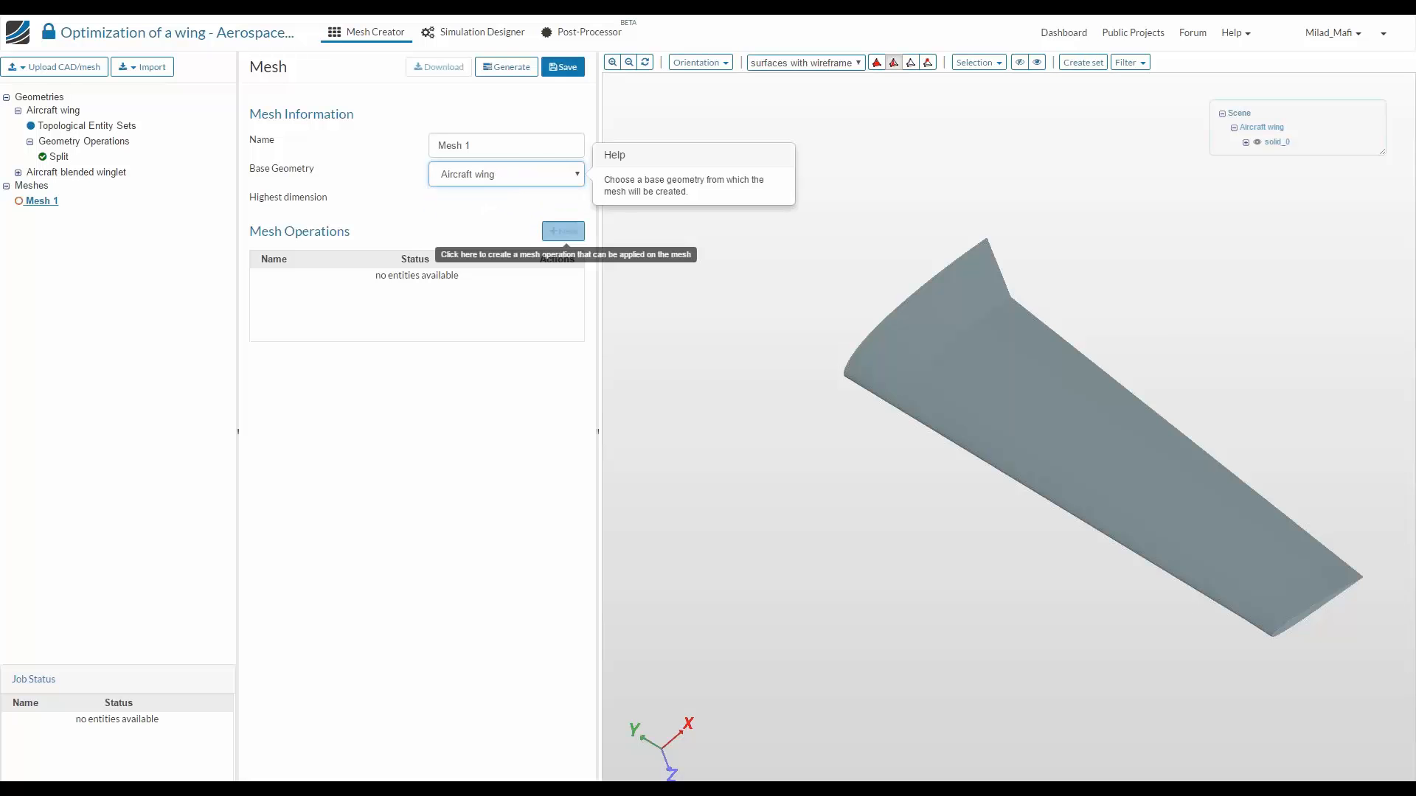
left_click(563, 67)
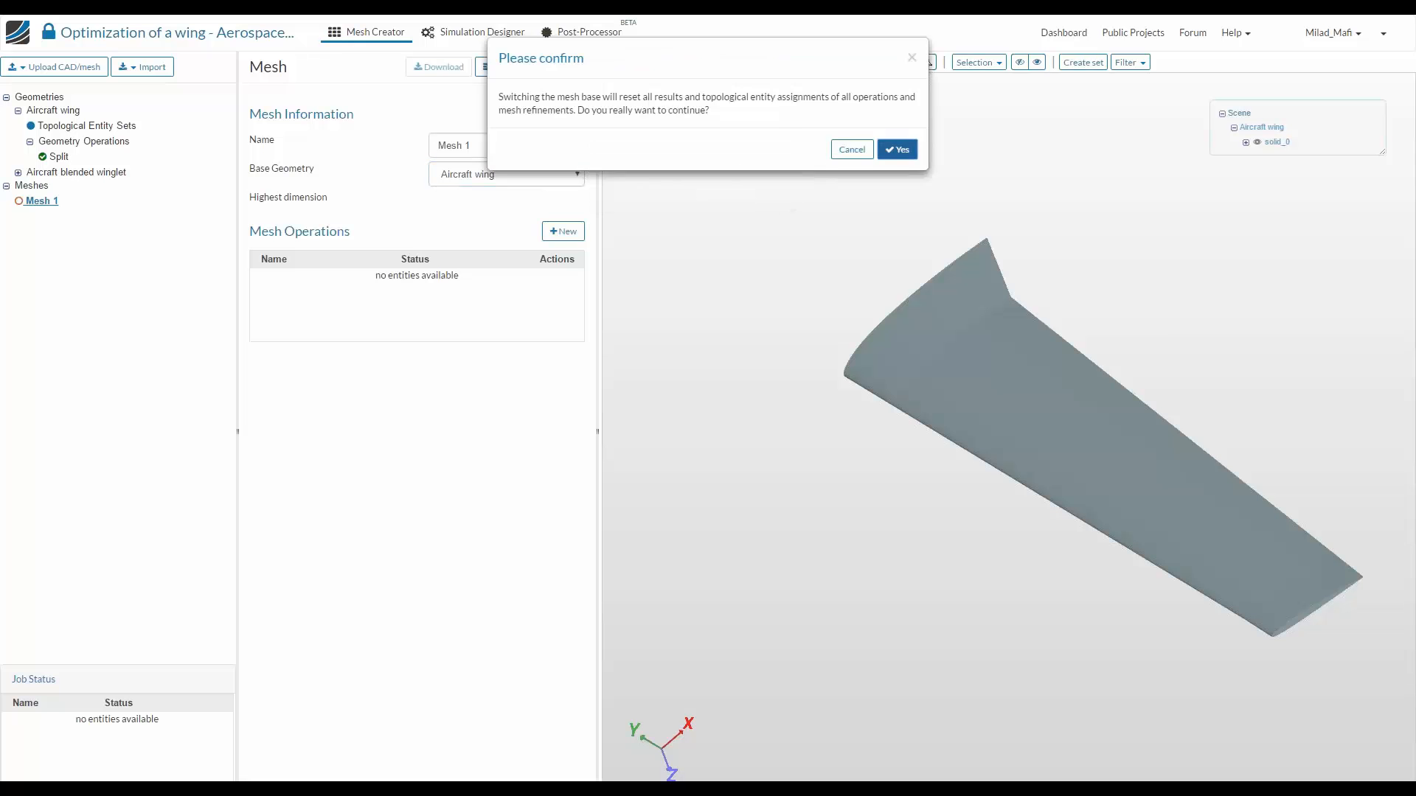
left_click(897, 149)
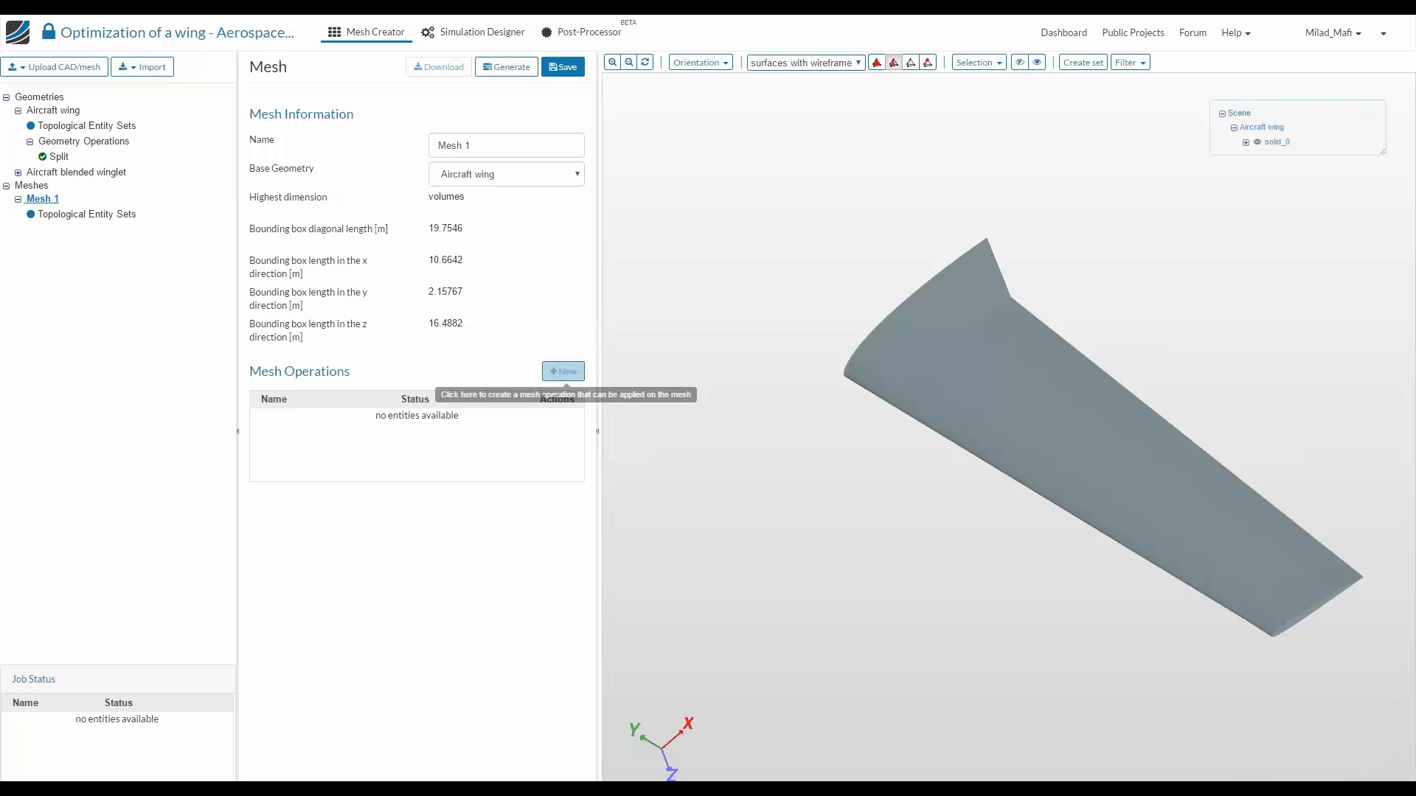
left_click(563, 372)
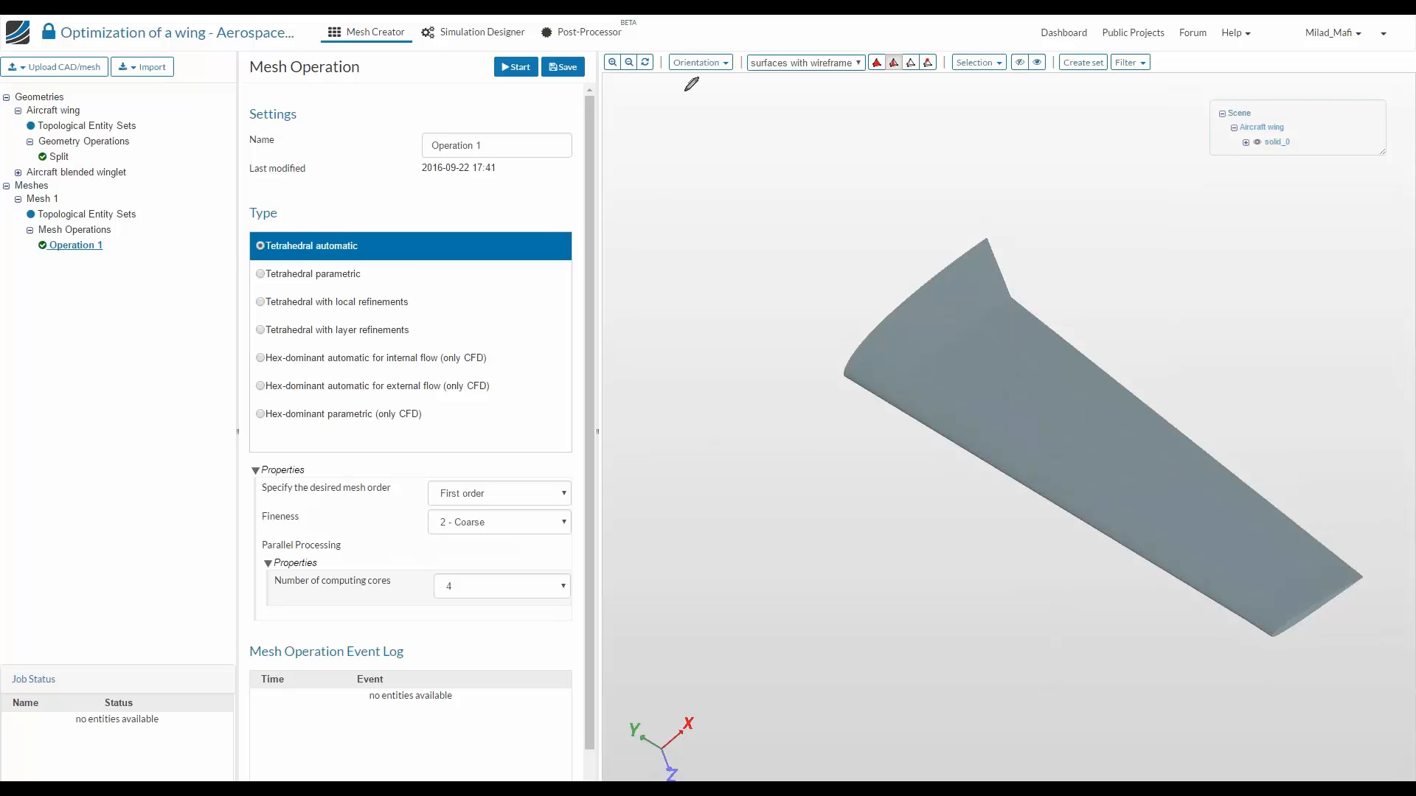
left_click_drag(684, 93, 684, 132)
mouse_move(672, 93)
left_mouse_down()
mouse_move(699, 92)
mouse_move(732, 160)
mouse_move(767, 119)
mouse_move(863, 81)
mouse_move(907, 143)
mouse_move(832, 162)
left_mouse_up()
mouse_move(642, 225)
left_mouse_down()
mouse_move(644, 295)
mouse_move(661, 290)
left_mouse_up()
left_click_drag(646, 277, 684, 280)
mouse_move(708, 263)
left_mouse_down()
mouse_move(848, 221)
mouse_move(792, 292)
mouse_move(764, 292)
left_mouse_up()
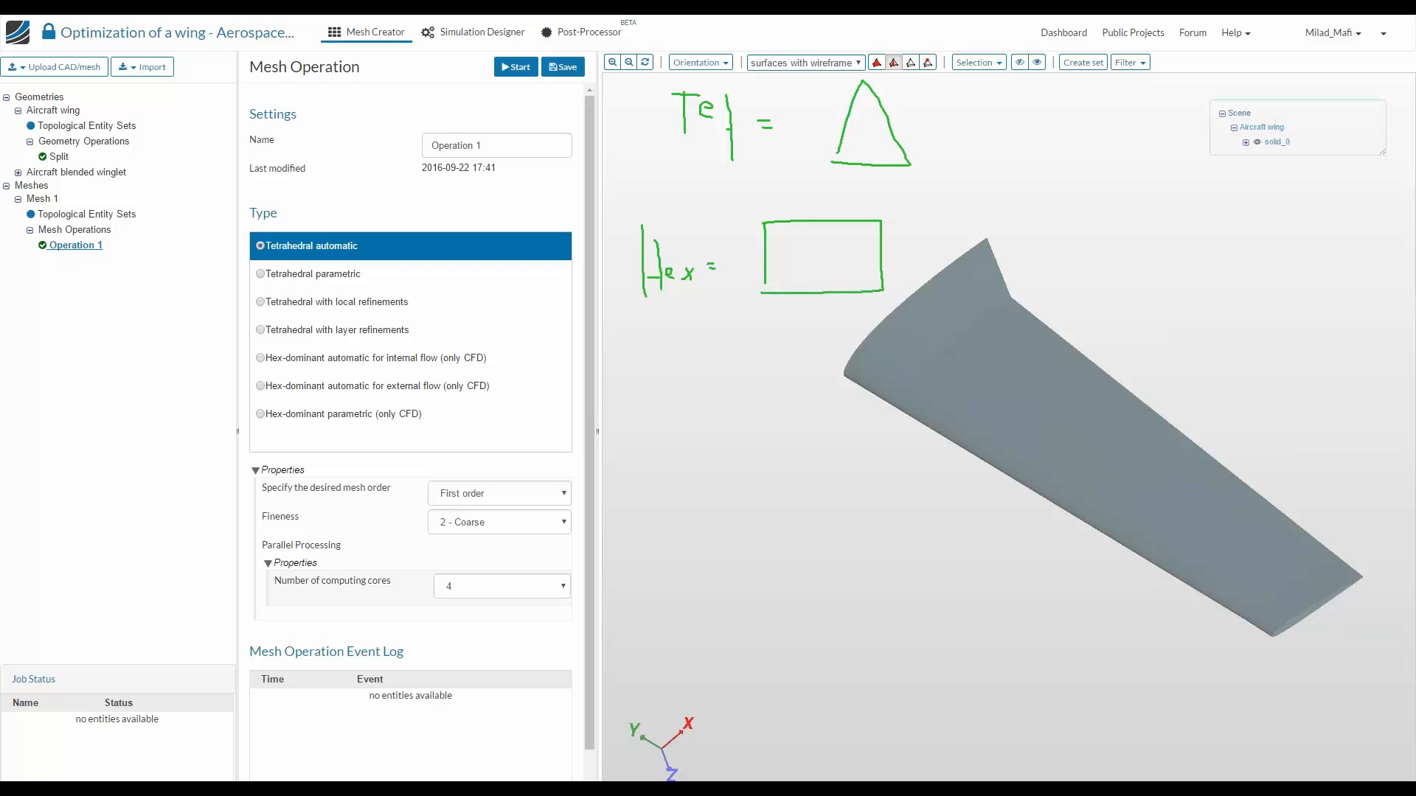
key("e")
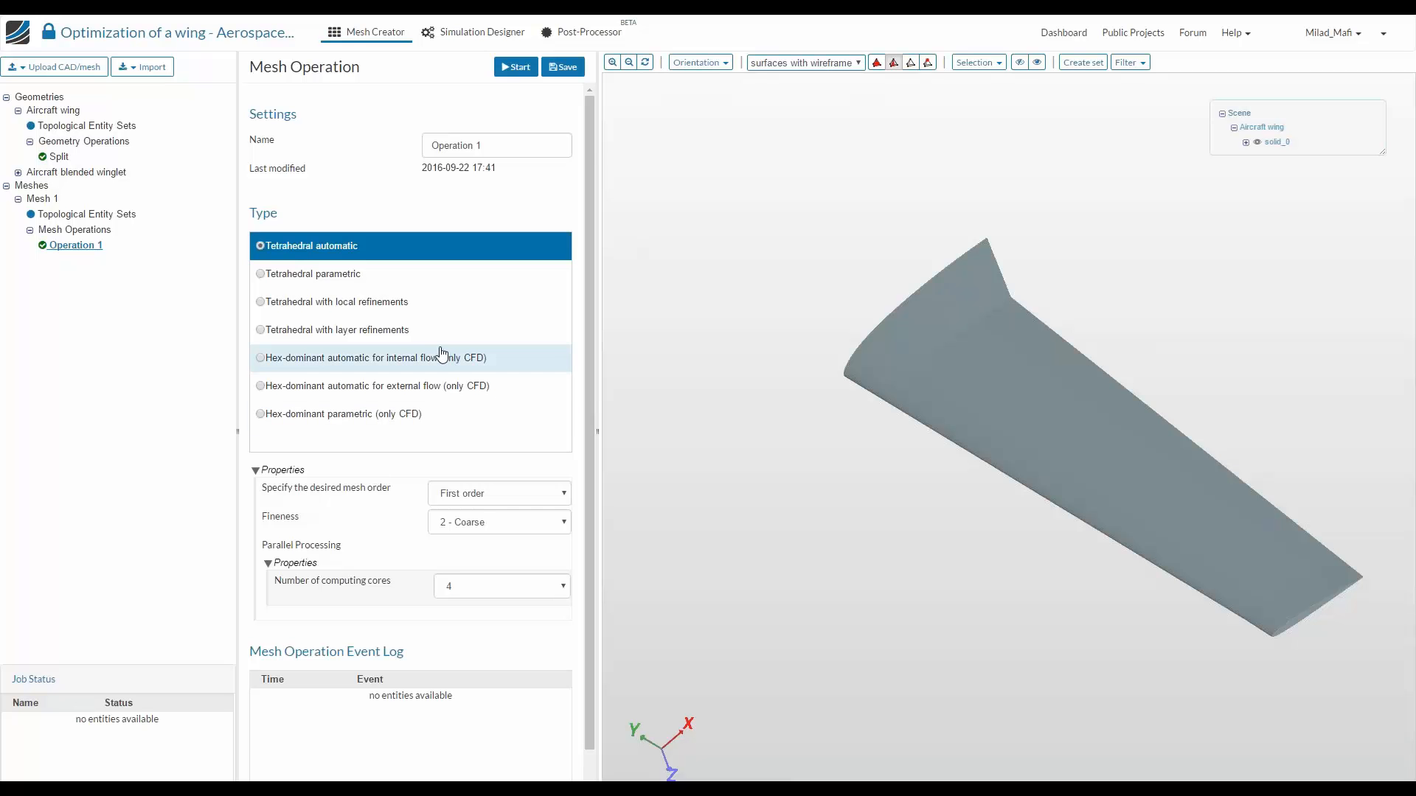
Set the mesh operation's type to Hex-dominant parametric (only CFD) and save it
left_click(369, 411)
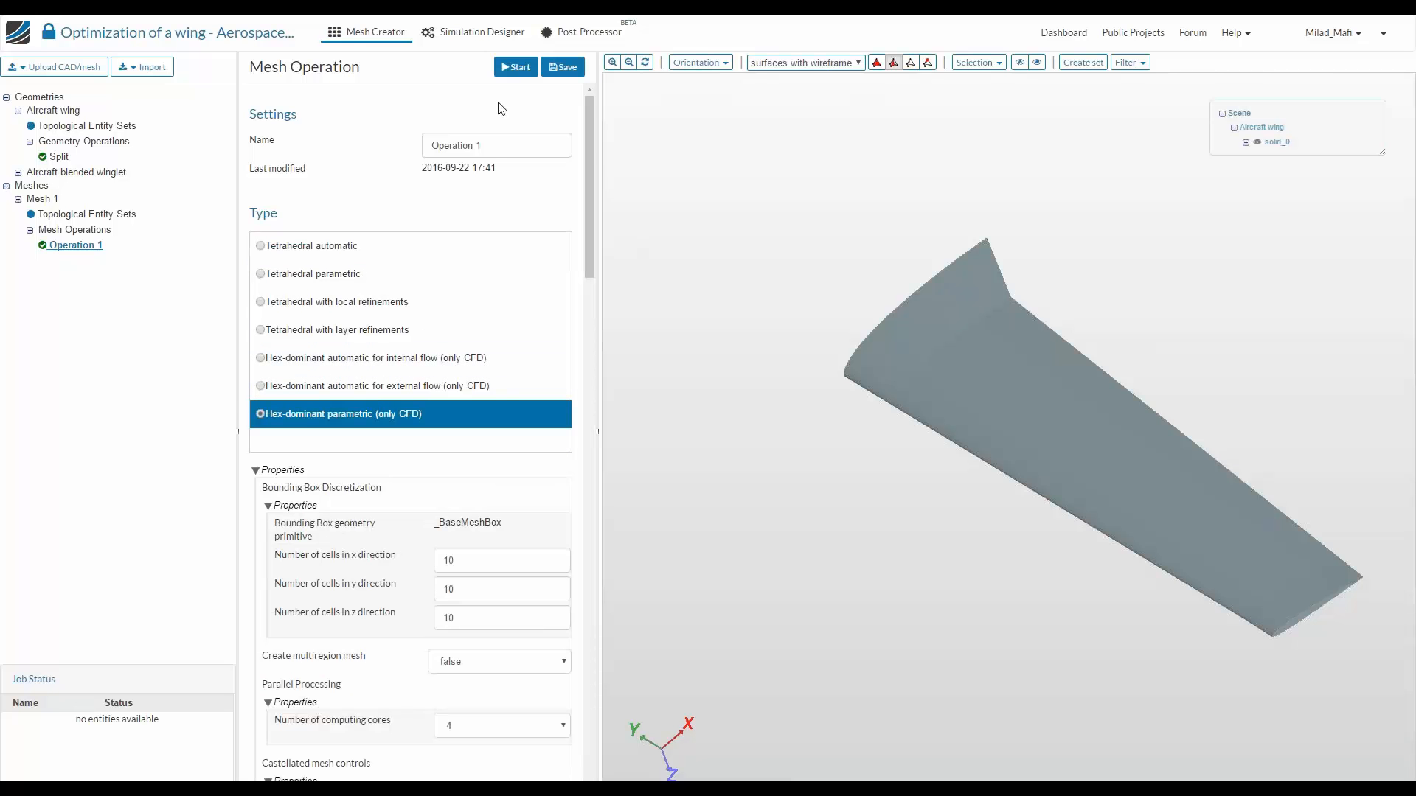
left_click(559, 74)
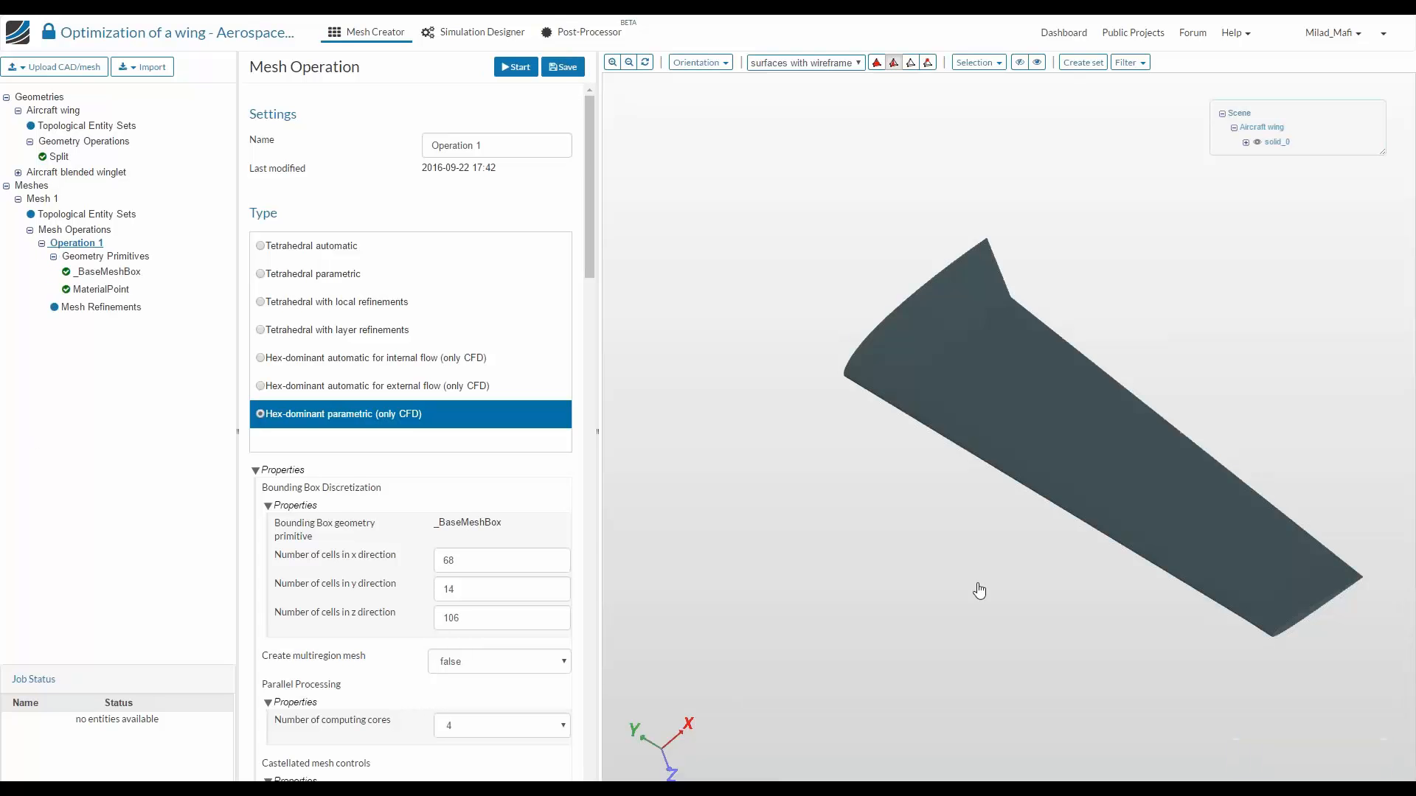
left_click_drag(979, 592, 849, 481)
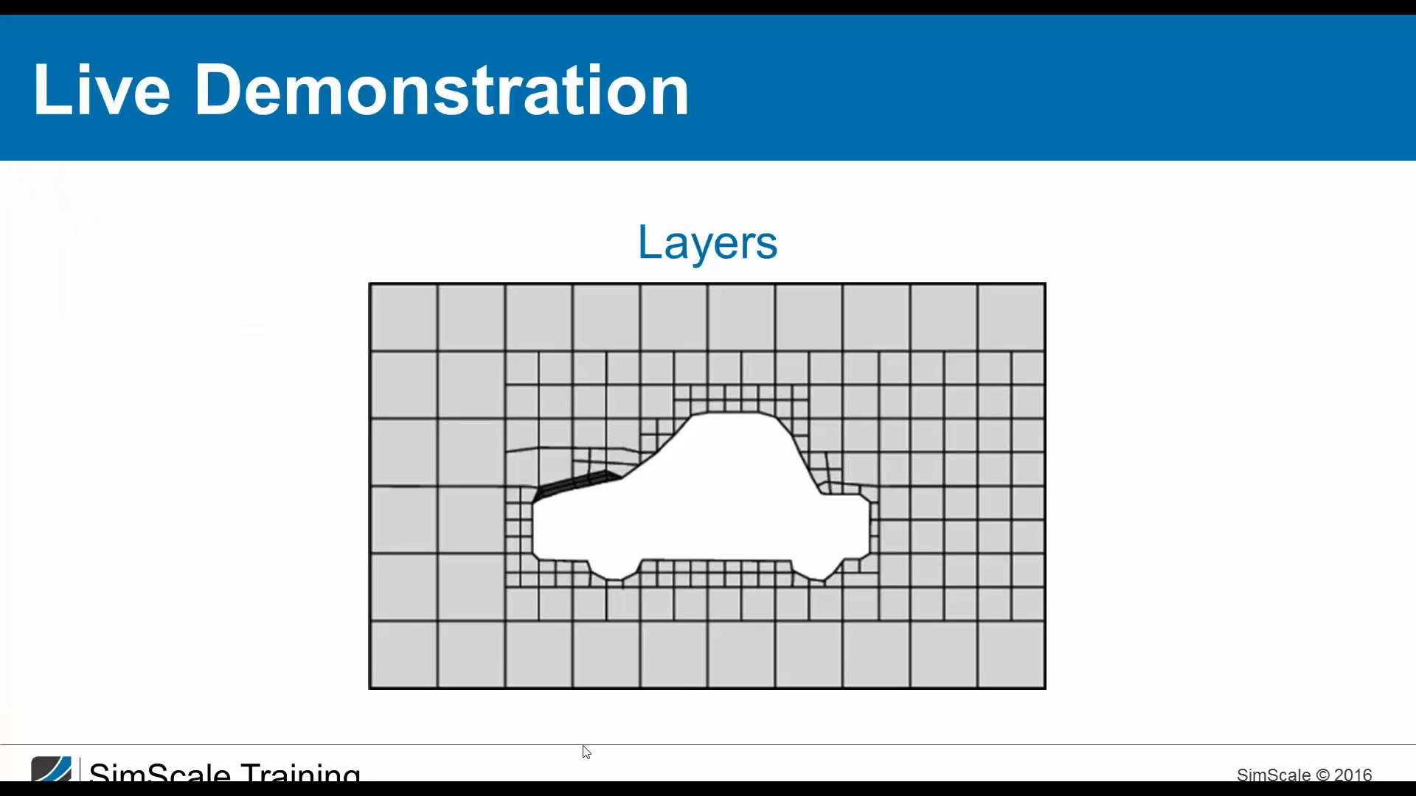
key("Page_Up")
key("Page_Up")
key("Page_Up")
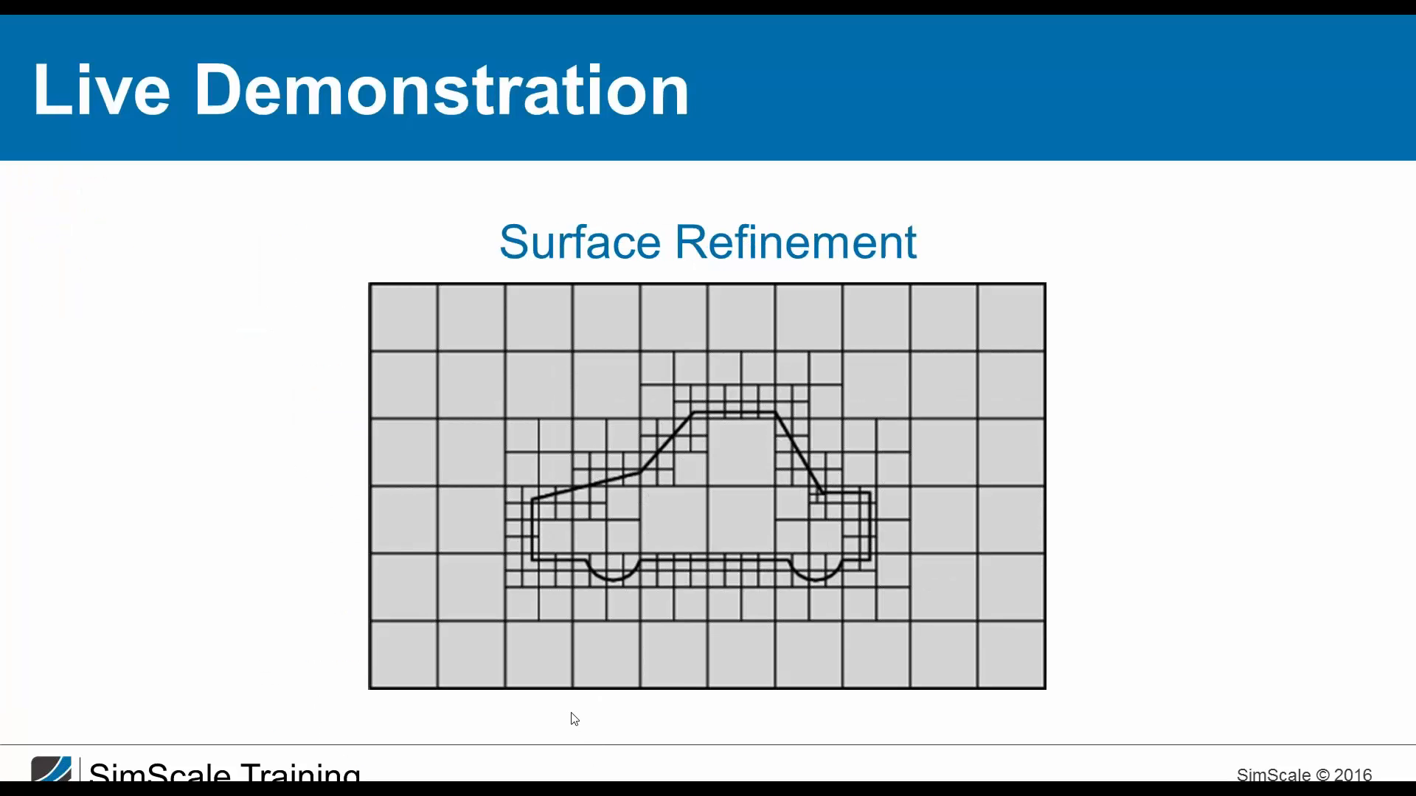
key("Page_Up")
key("Page_Up")
key("Page_Up")
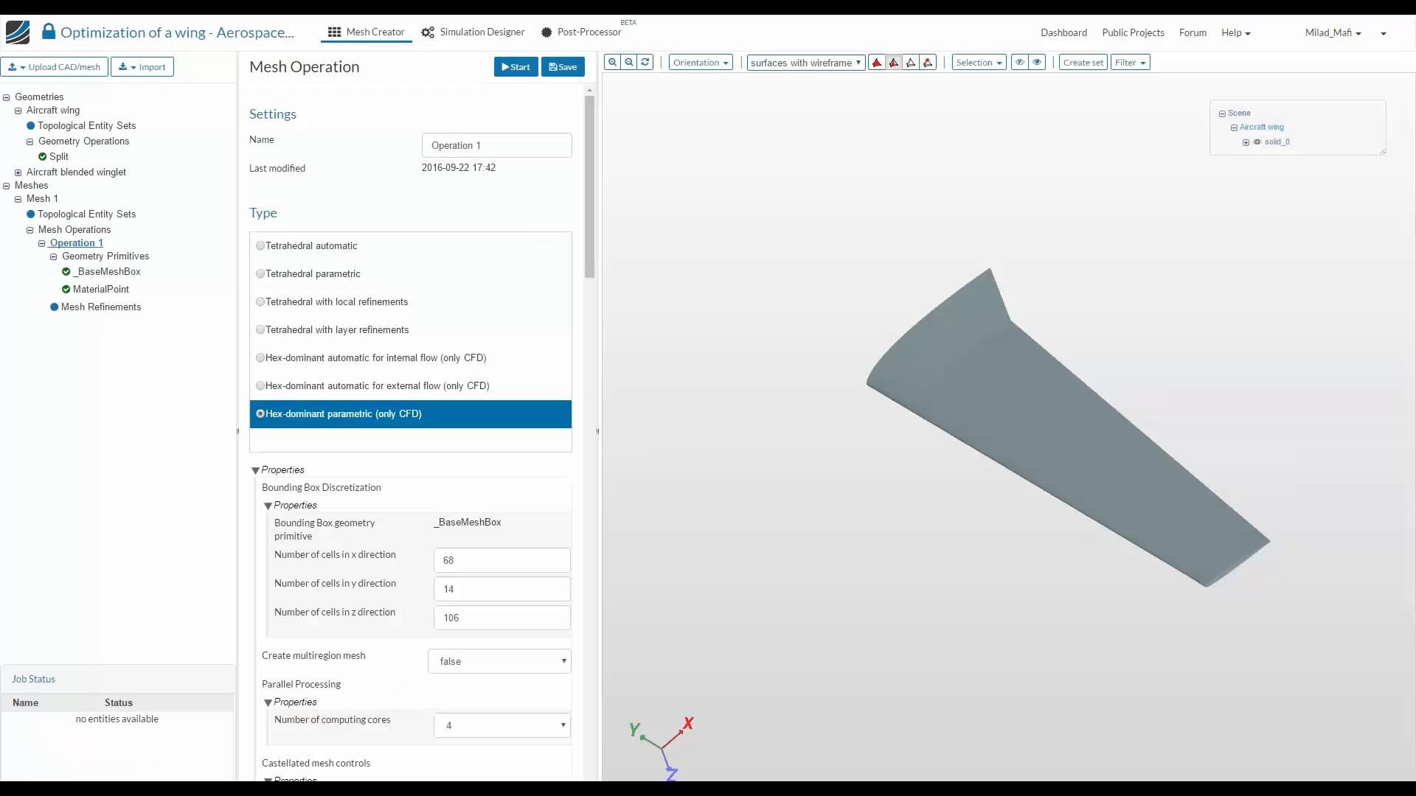
Open the _BaseMeshBox geometry primitive and show it around the wing in the viewer
left_click(93, 273)
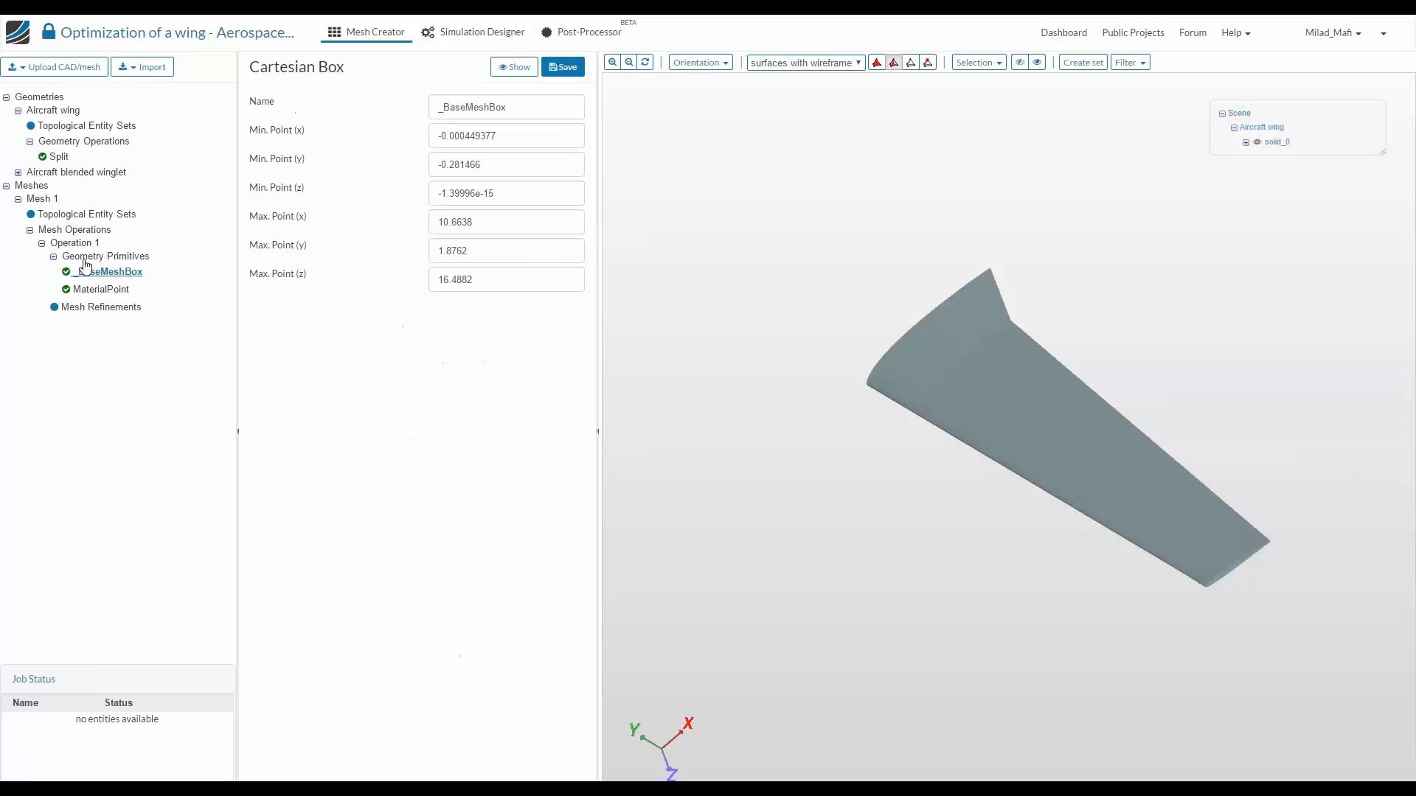
left_click_drag(825, 468, 847, 366)
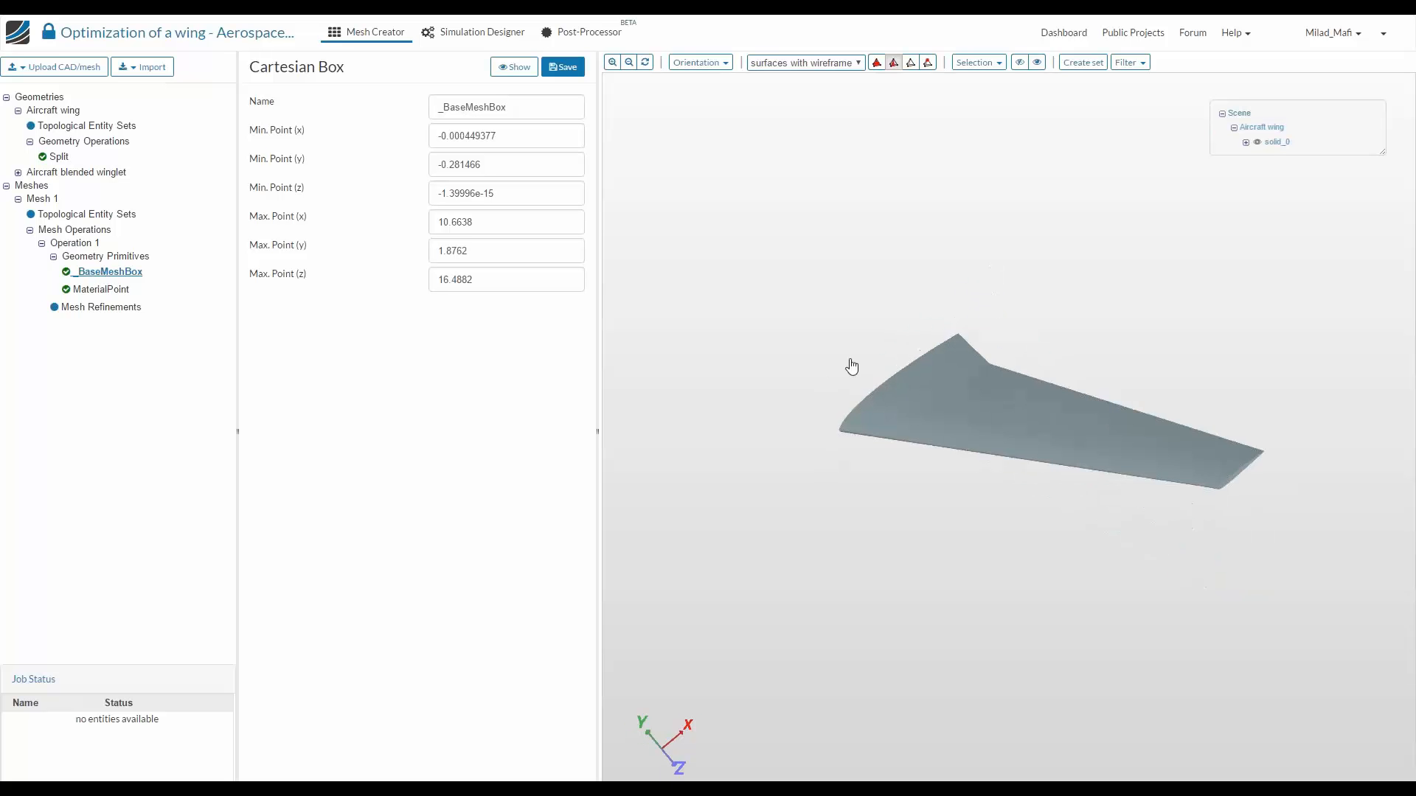
left_click(515, 67)
left_click_drag(959, 442, 1082, 459)
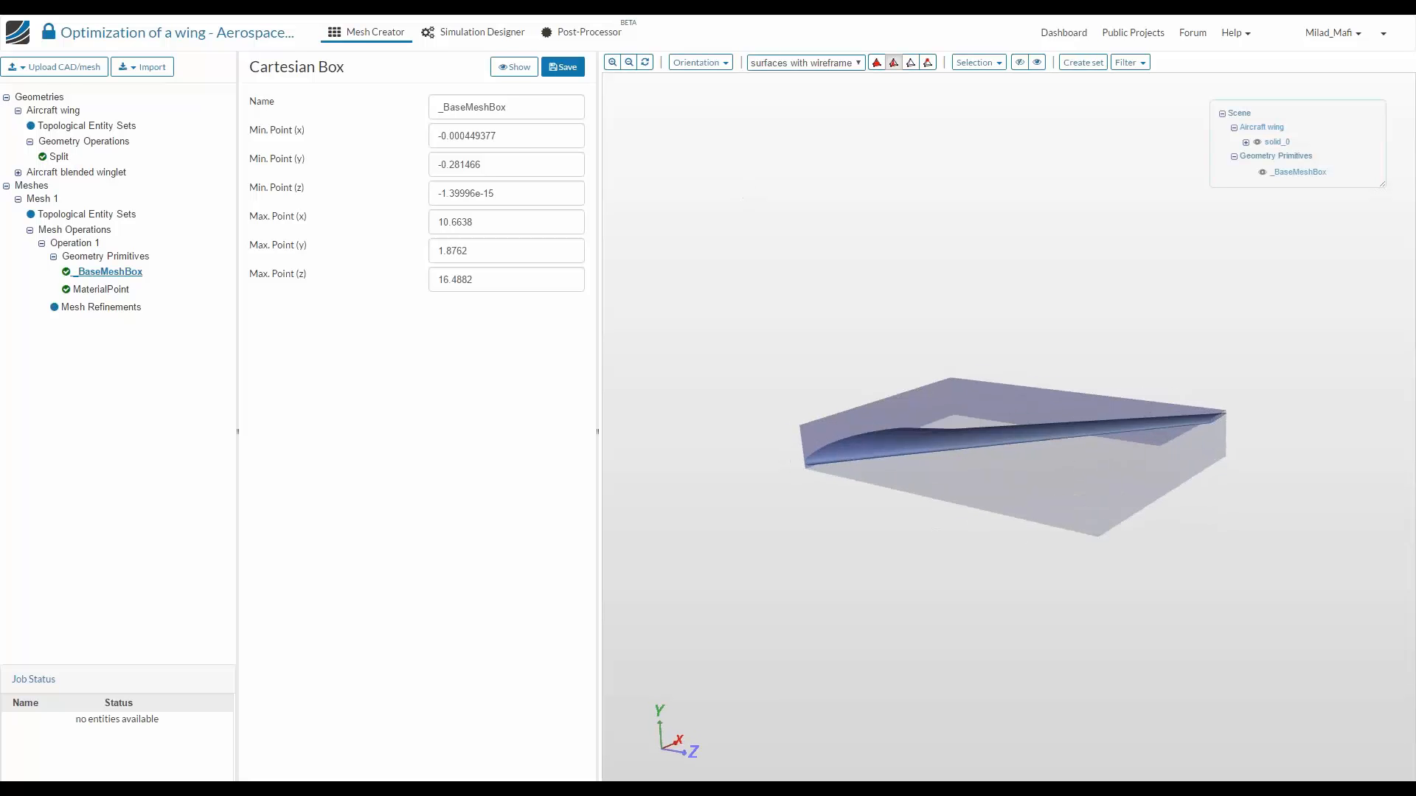
Set the base mesh box's minimum point to x -90, y -100 and z 0.001
left_click(522, 136)
double_click(517, 139)
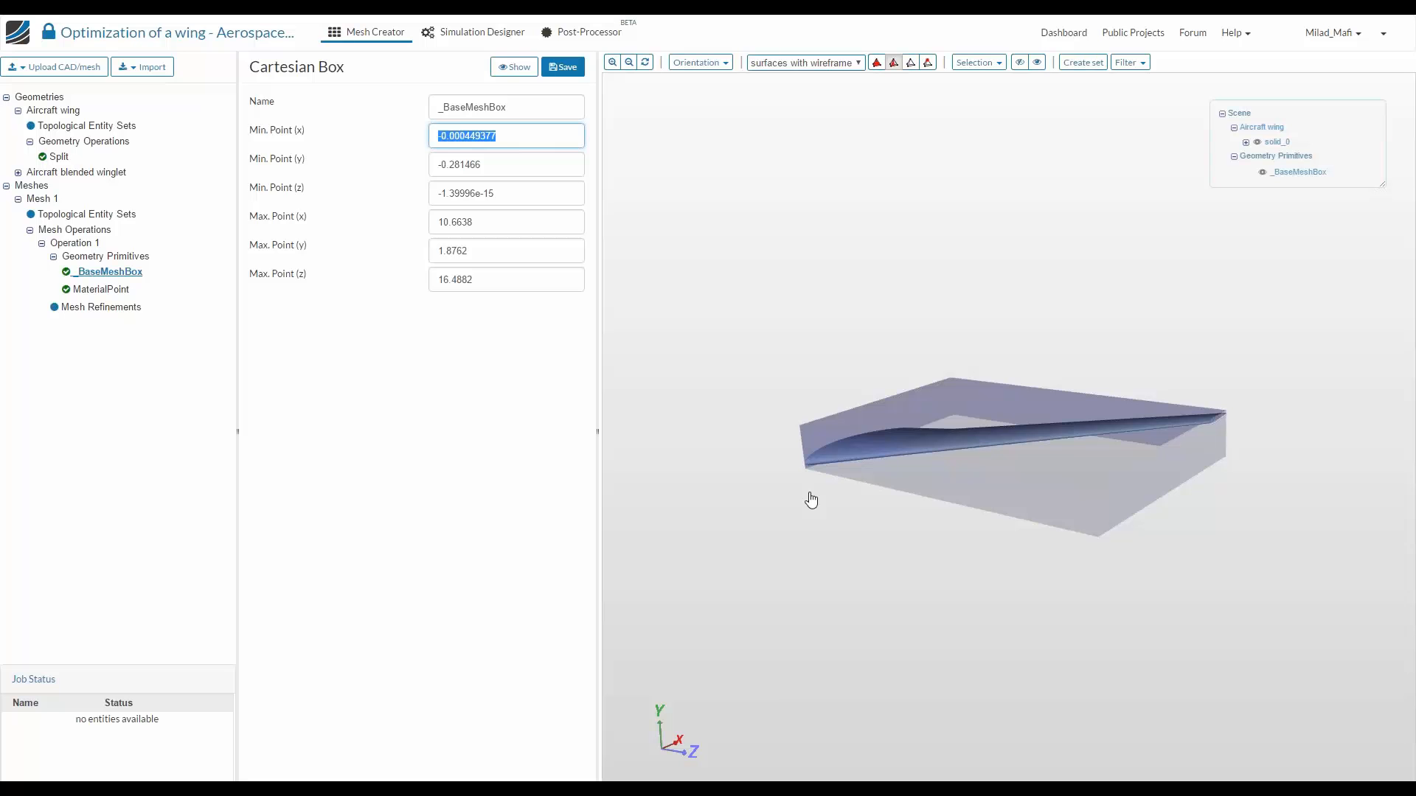
type("-90")
key("Tab")
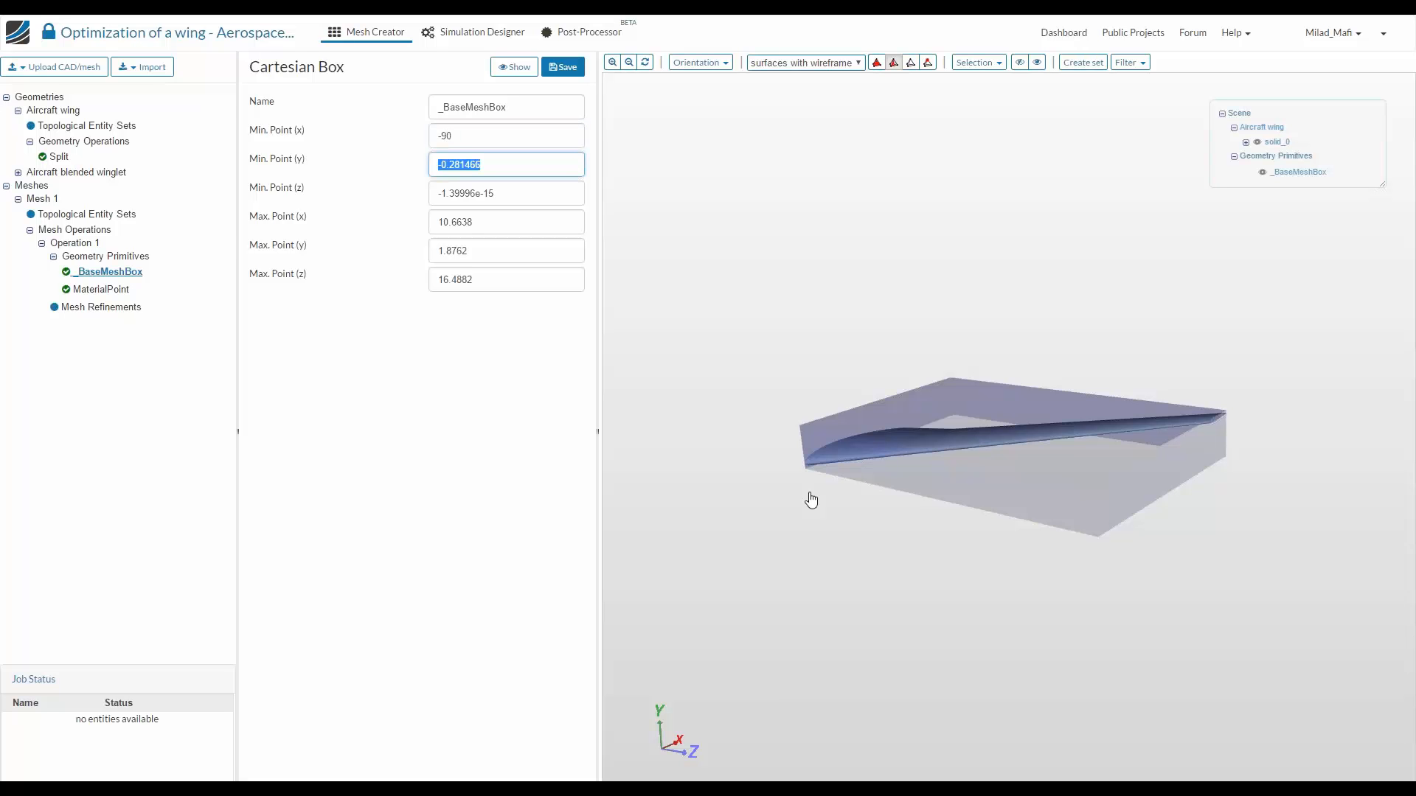
type("-100")
key("Tab")
type("0")
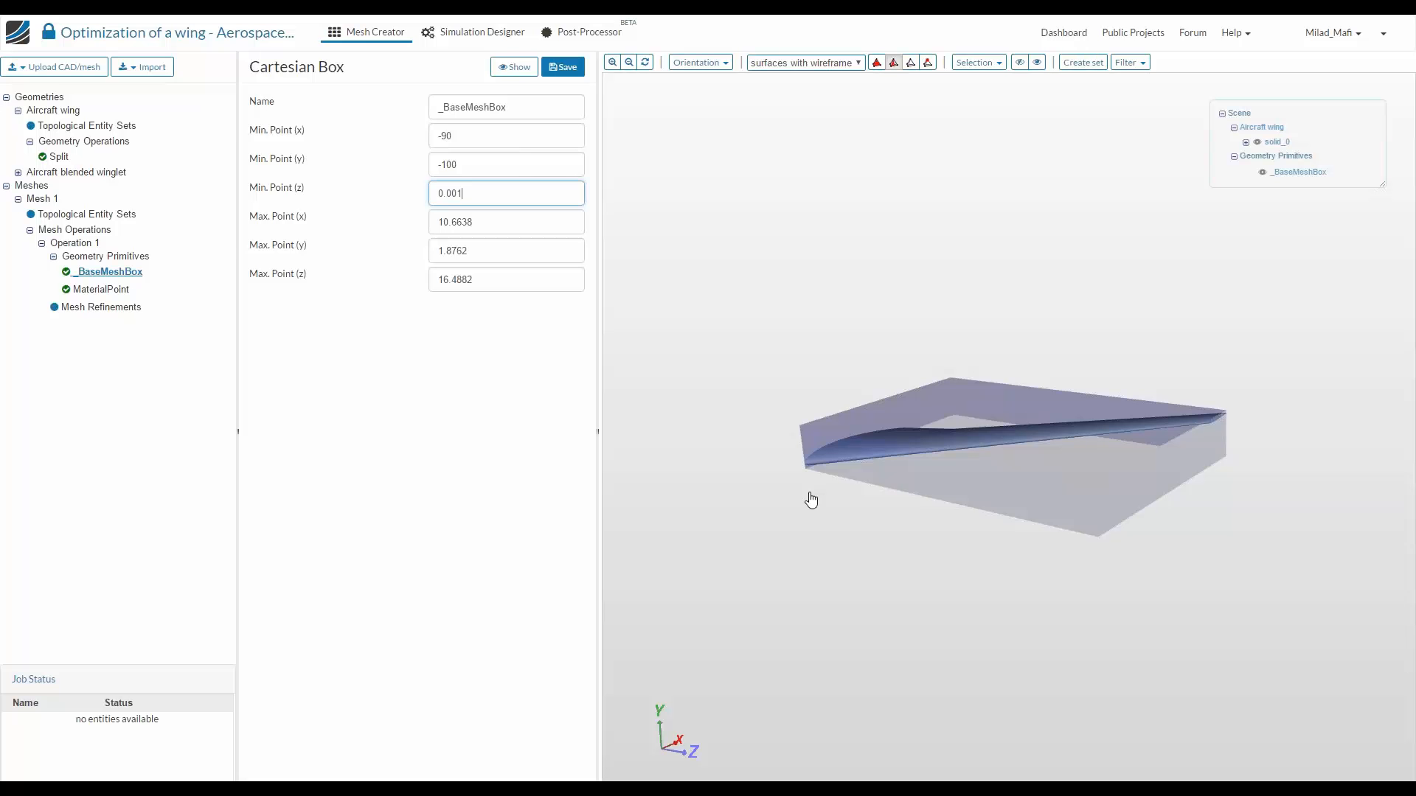
Set the base mesh box's maximum point to x 150, y 100 and z 60, and save it
key("Tab")
type("1")
key("Tab")
type("1")
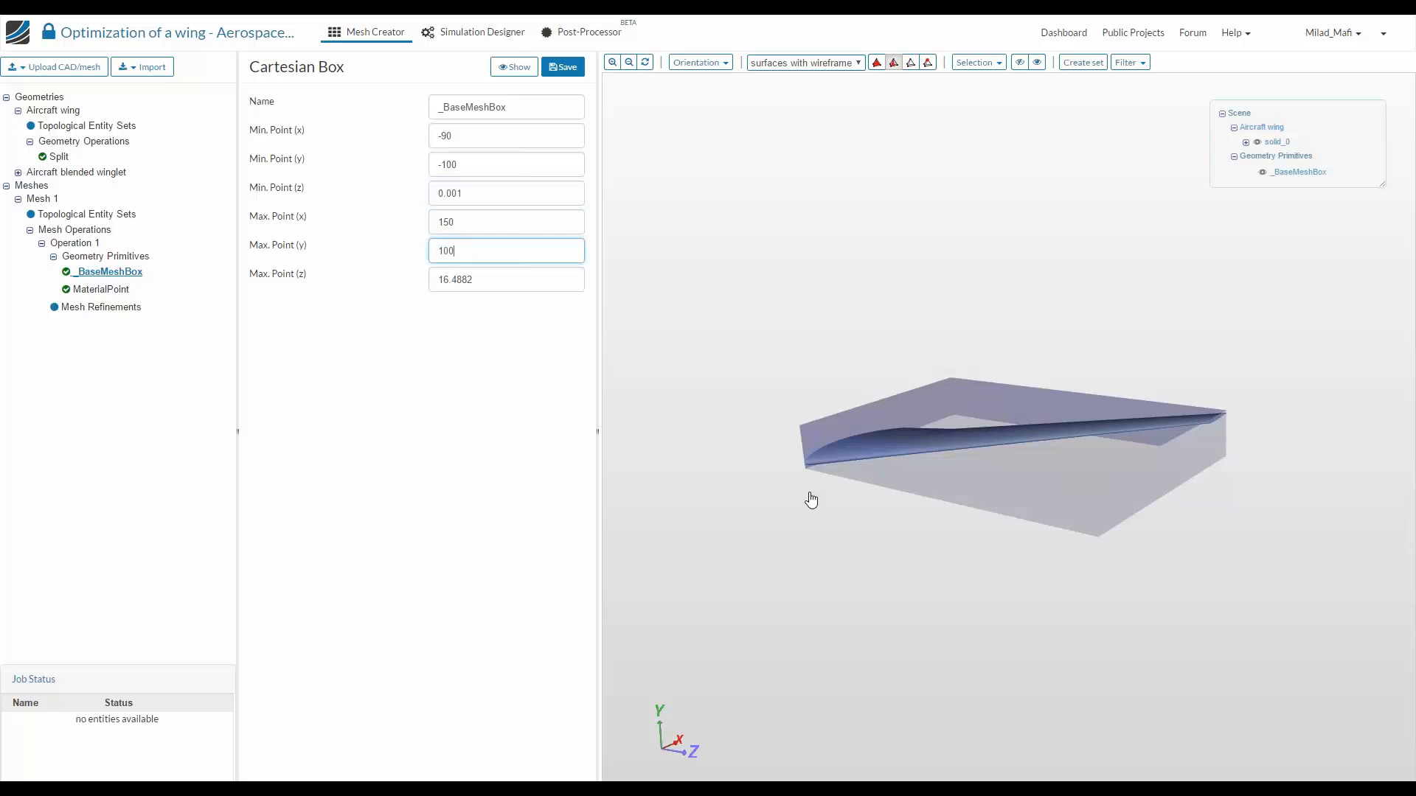
key("Tab")
type("6")
key("Return")
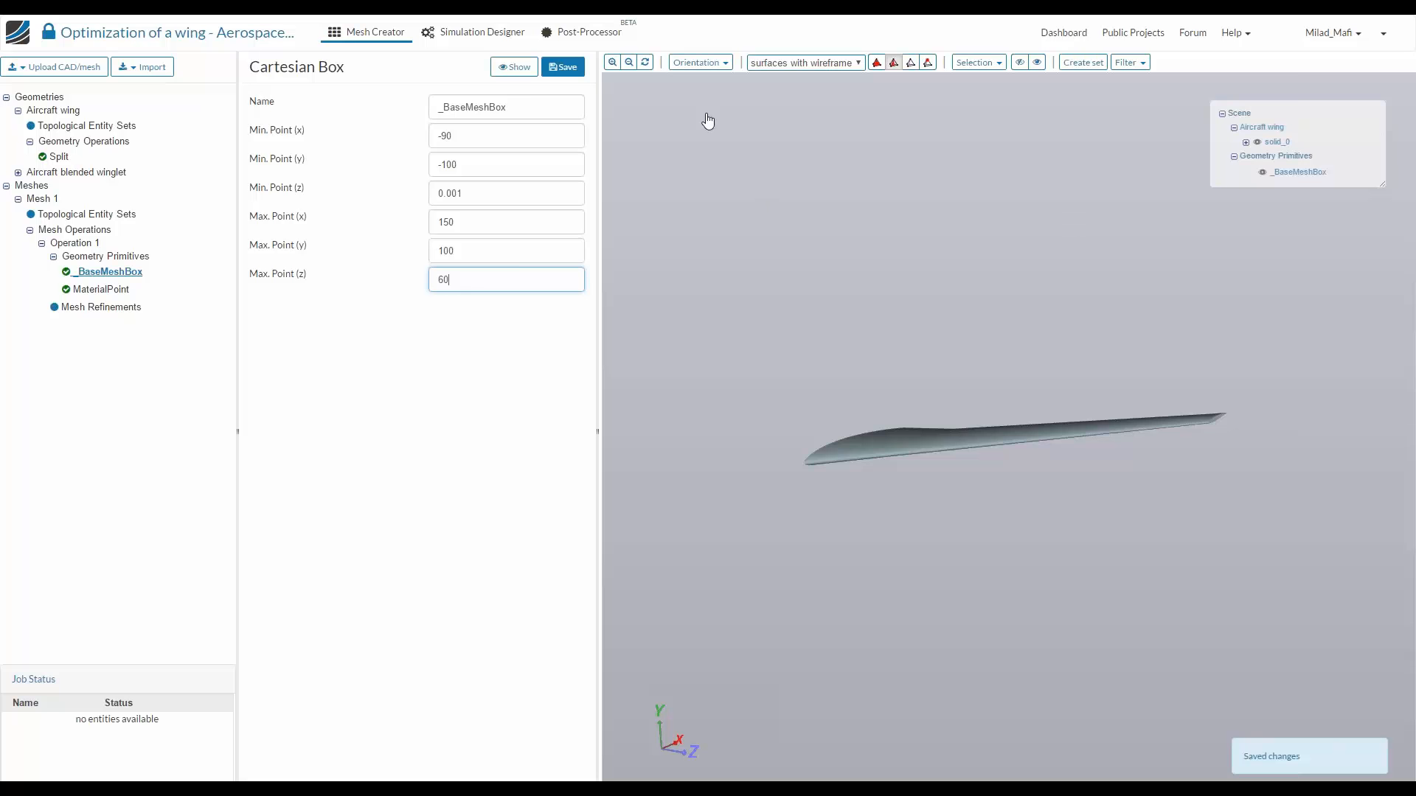
Fit the whole base mesh box in view and examine its extent around the wing from several angles
left_click(645, 62)
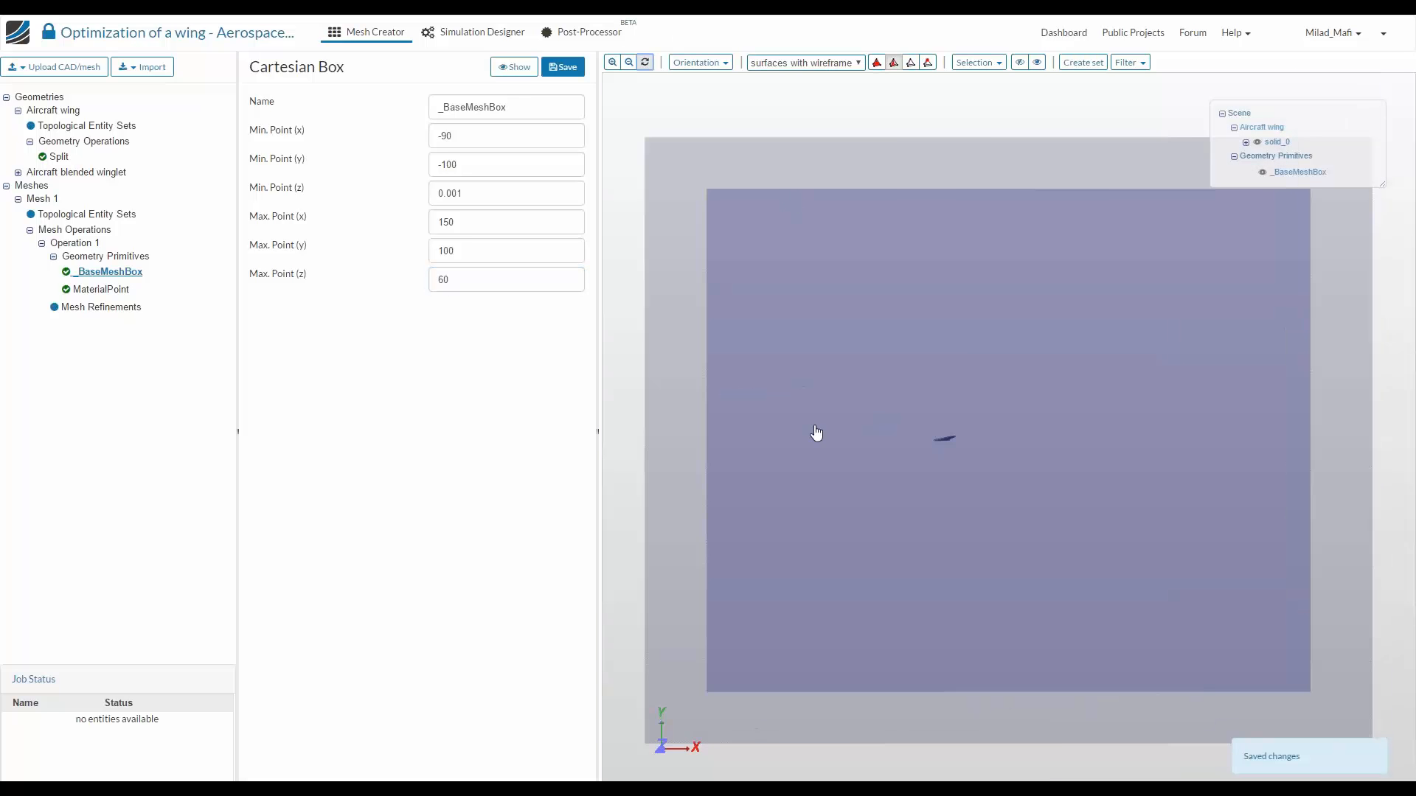
left_click_drag(816, 436, 938, 439)
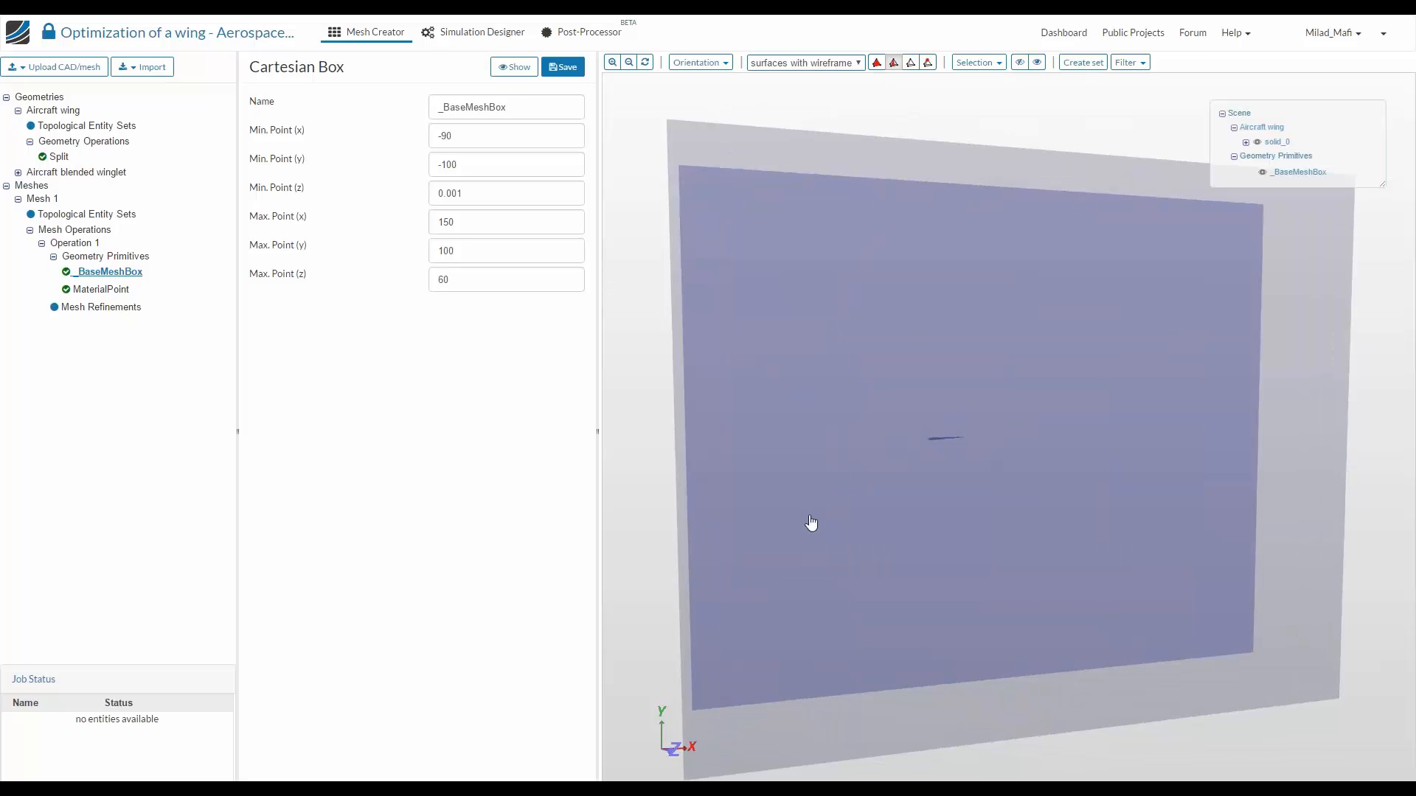
left_click_drag(752, 534, 913, 497)
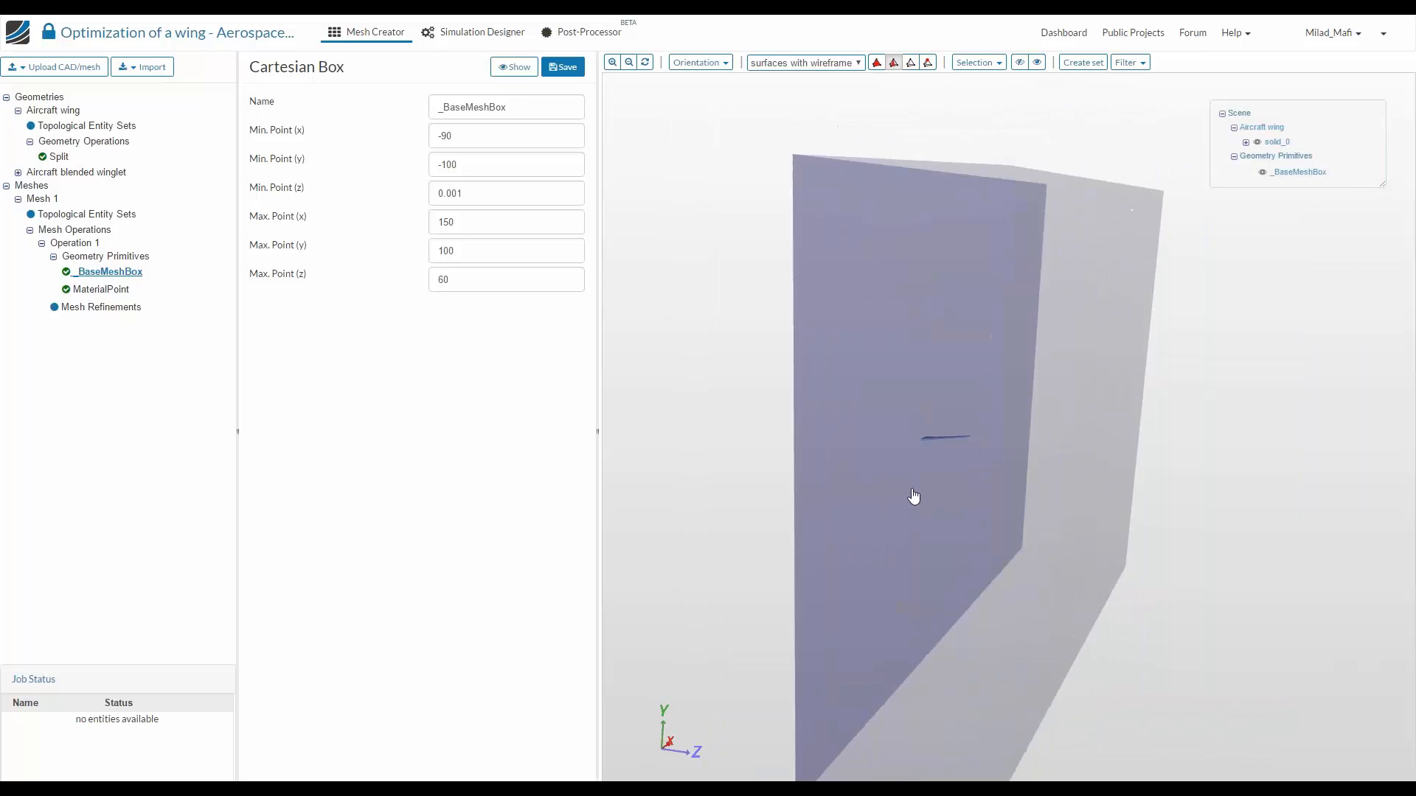
left_click_drag(954, 446, 962, 369)
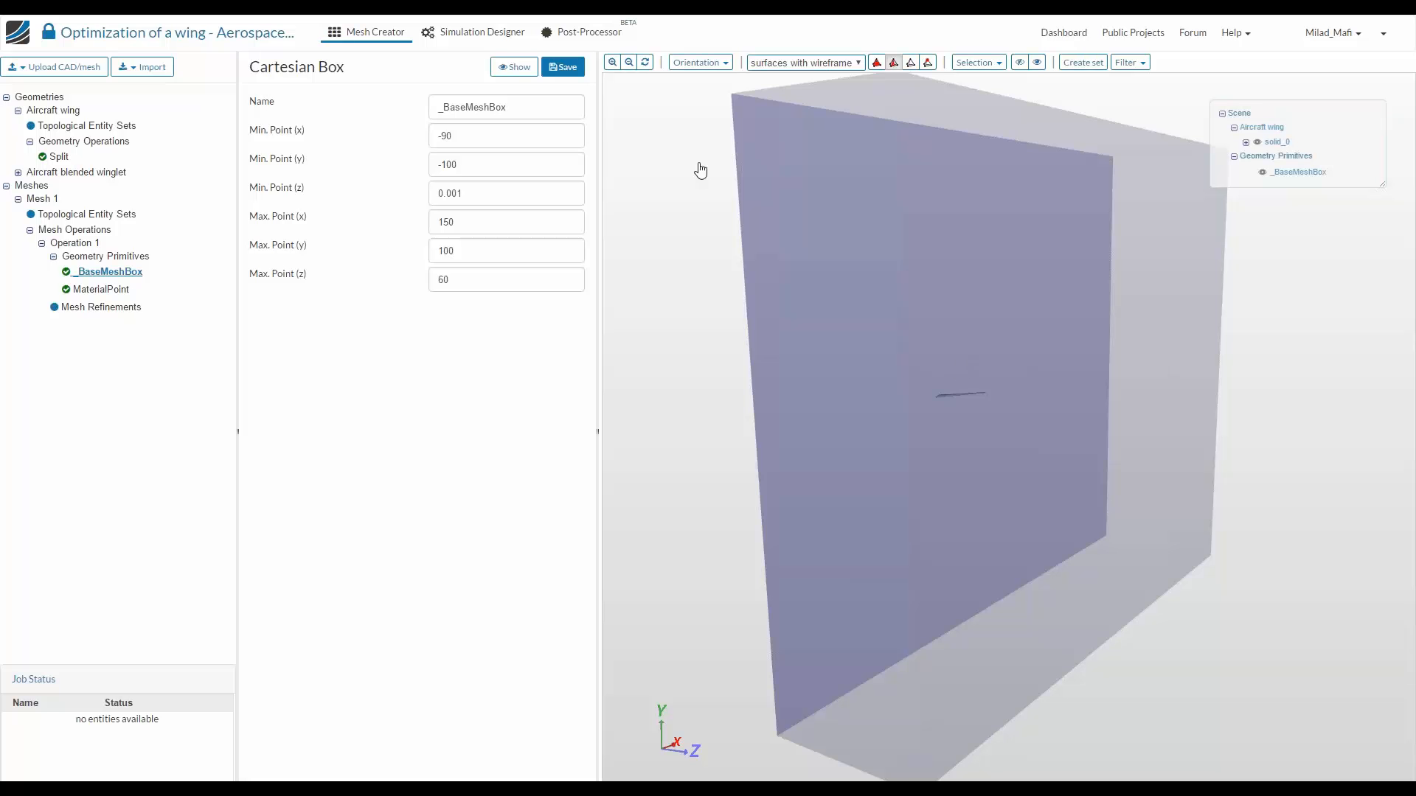
left_click_drag(764, 247, 892, 406)
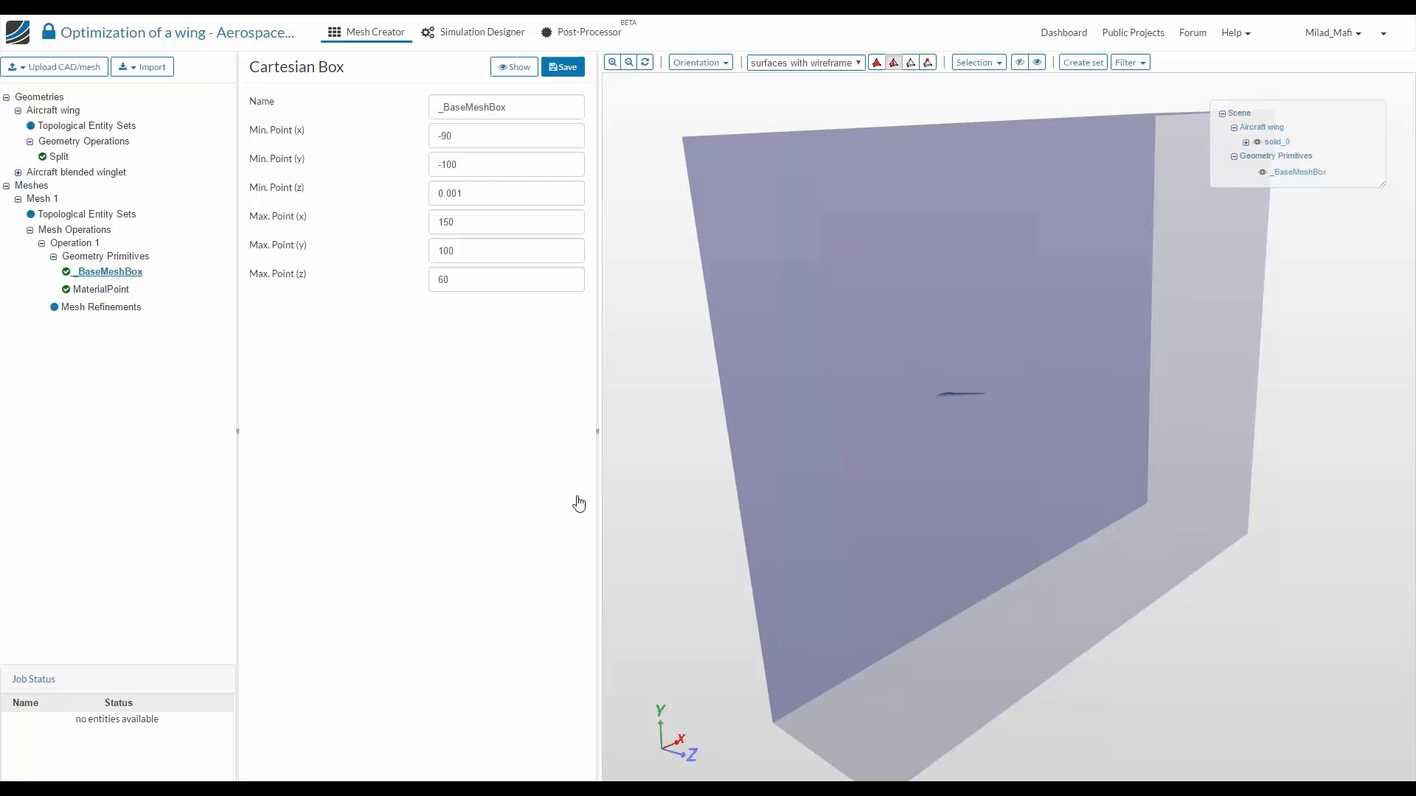
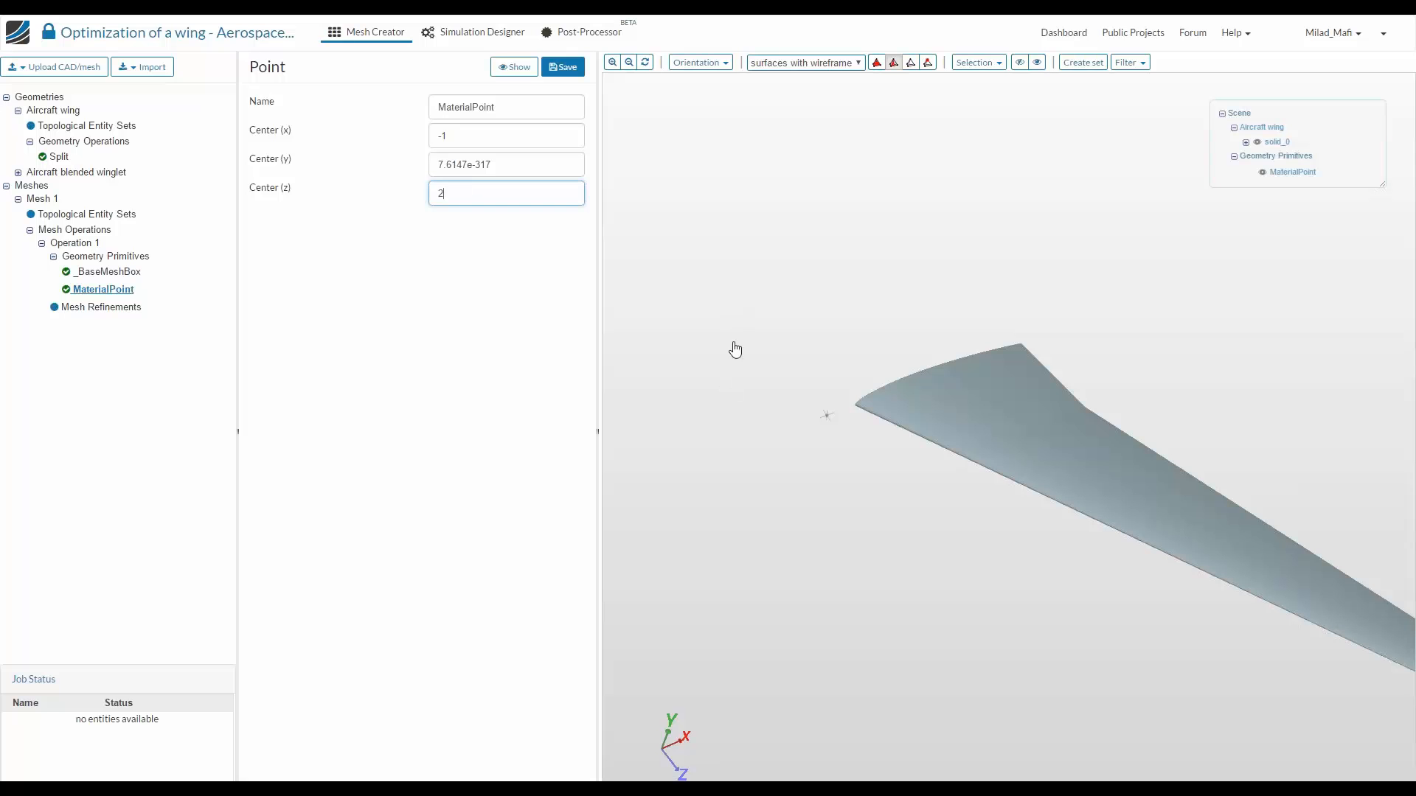
Set the MaterialPoint's center to x -1.3131 and z 2.312312
key("Return")
left_click(516, 125)
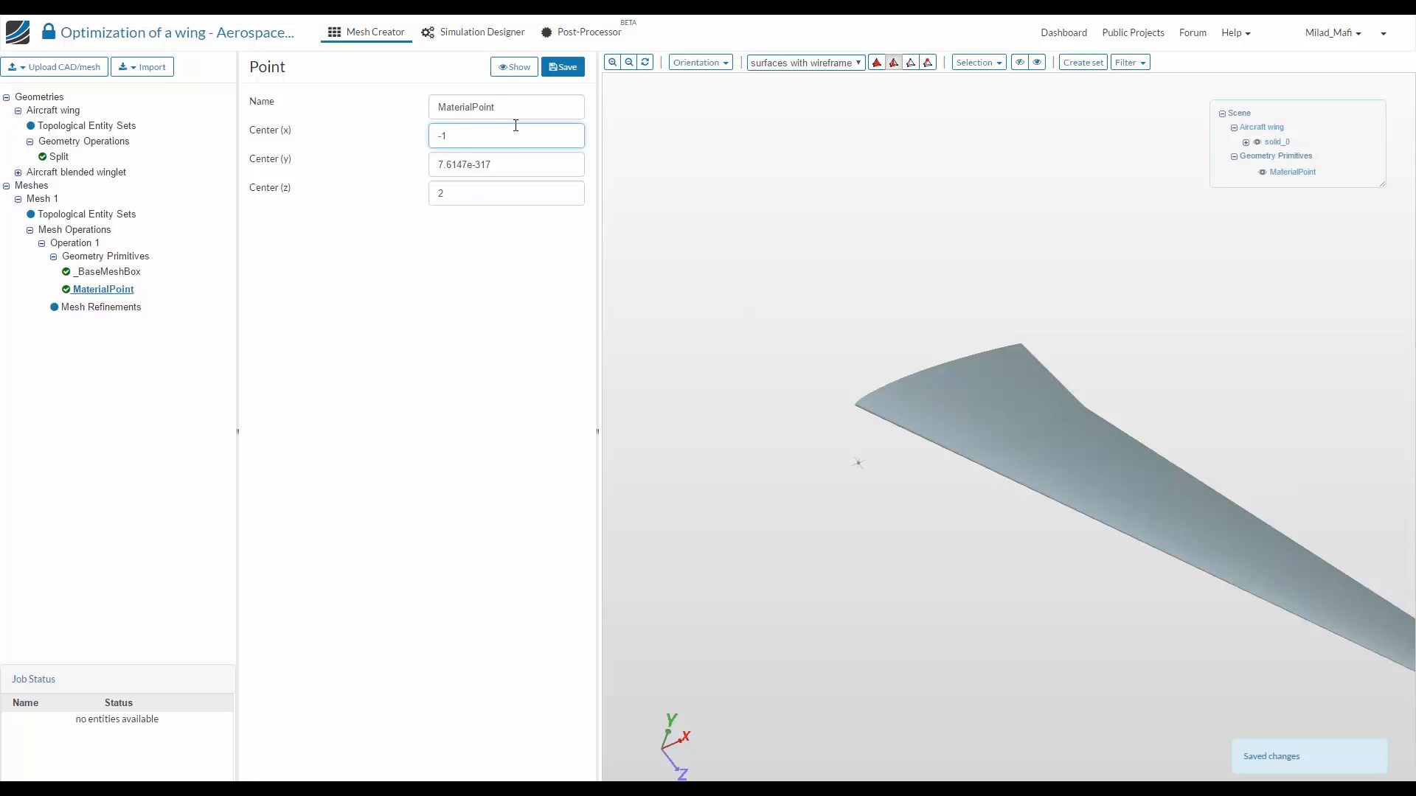
type("-1.3131")
left_click(490, 197)
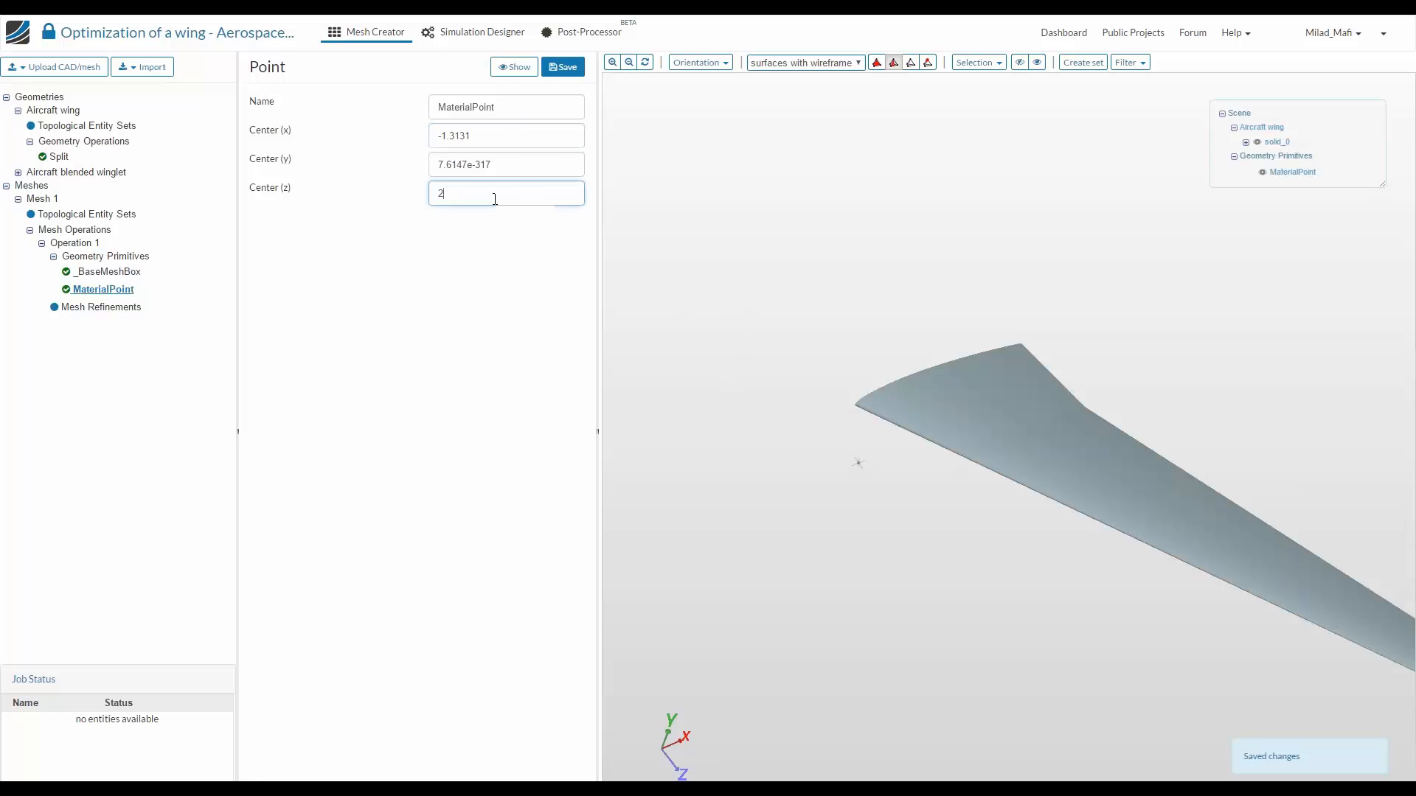
type(".312312")
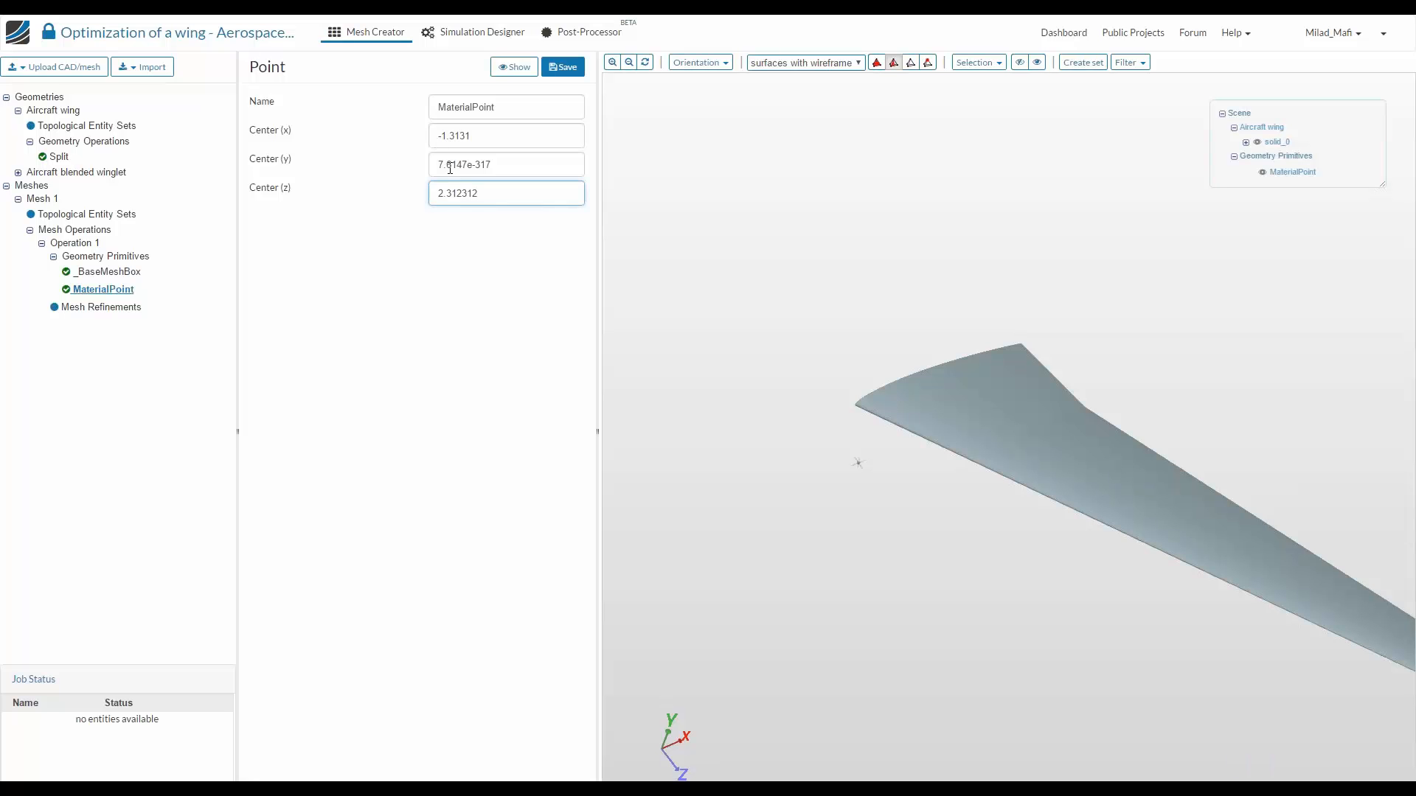
Set the MaterialPoint's center y coordinate to 7.3123
triple_click(455, 171)
type("7..31231")
key("BackSpace")
key("BackSpace")
key("BackSpace")
key("BackSpace")
key("BackSpace")
key("BackSpace")
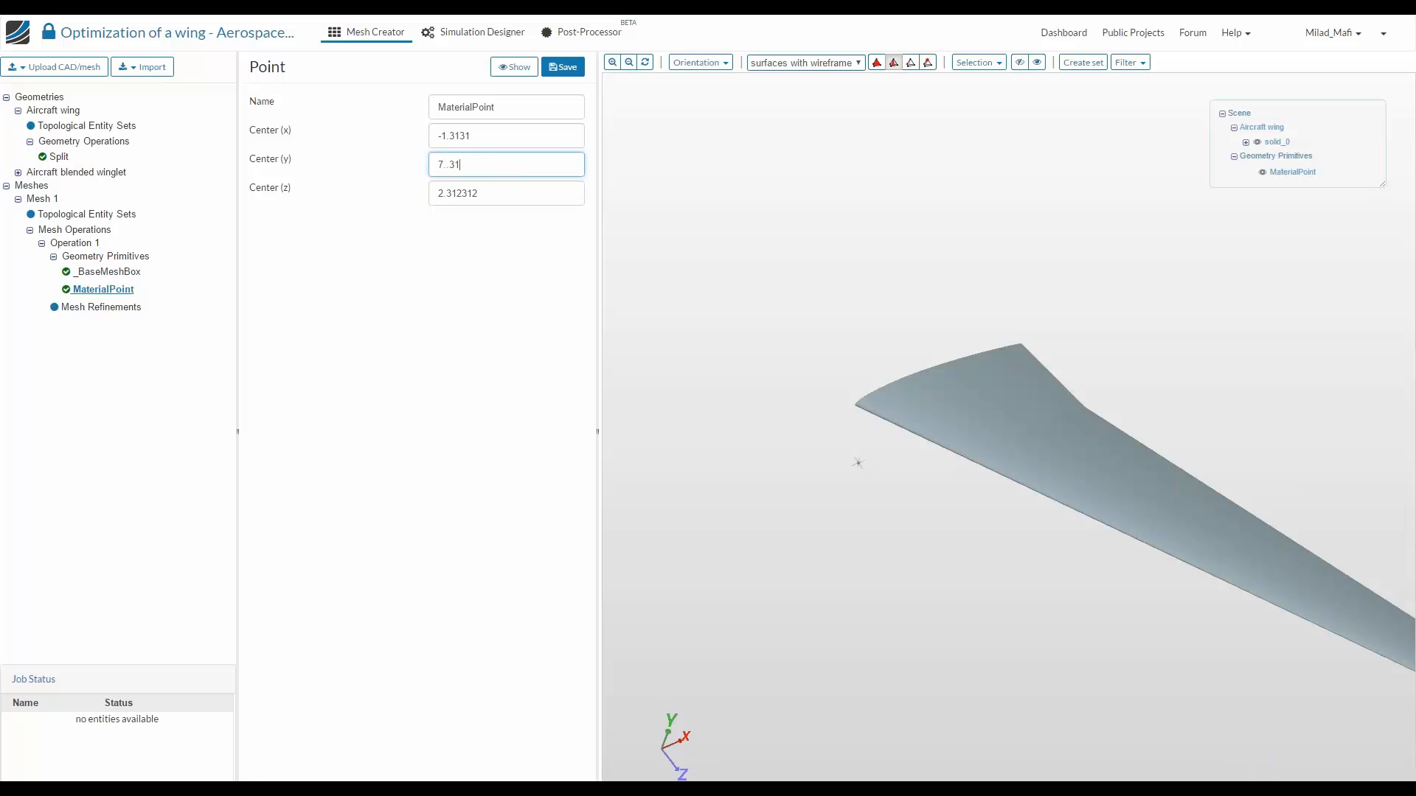
type("3123")
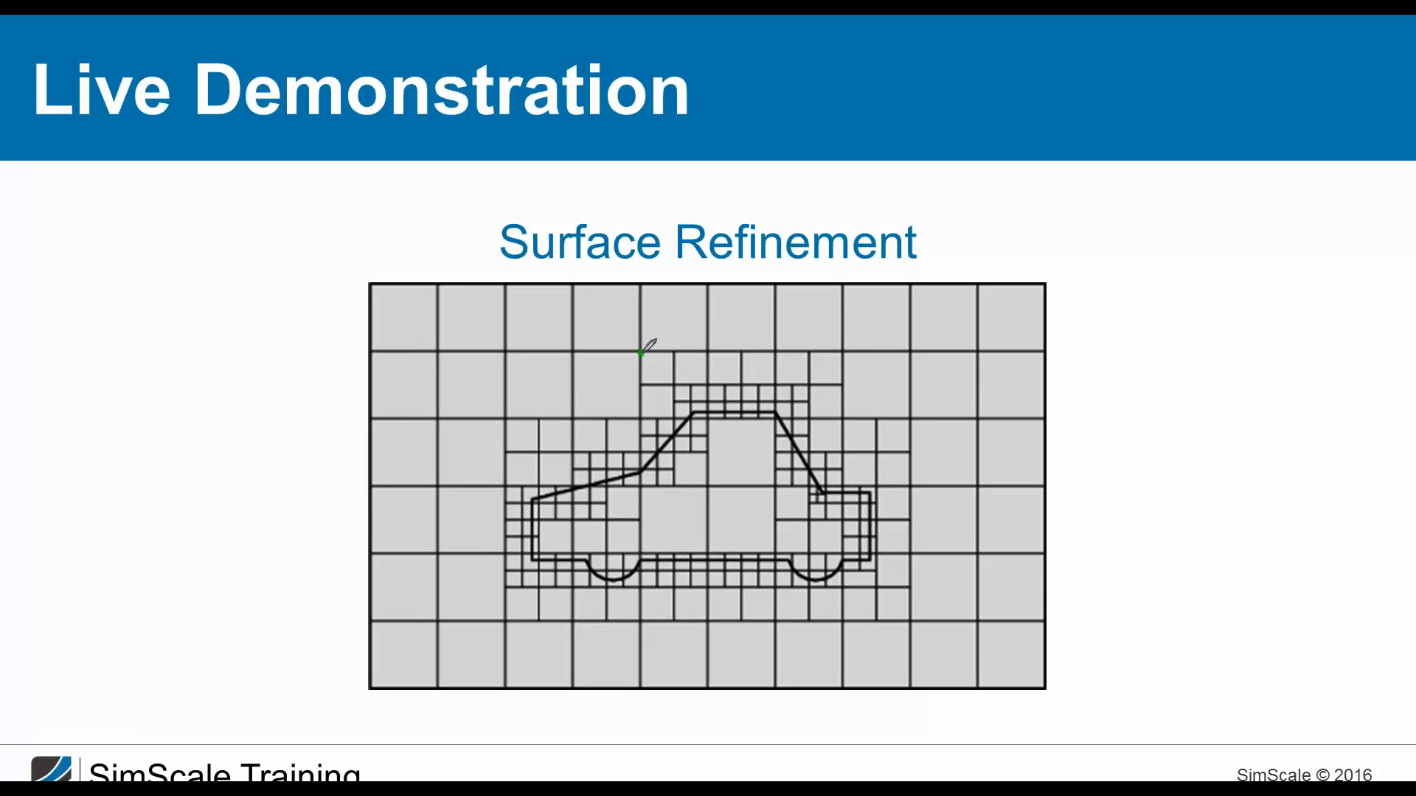
left_click_drag(616, 381, 618, 372)
left_click_drag(560, 322, 557, 326)
left_click_drag(477, 442, 480, 441)
key("e")
key("alt+Tab")
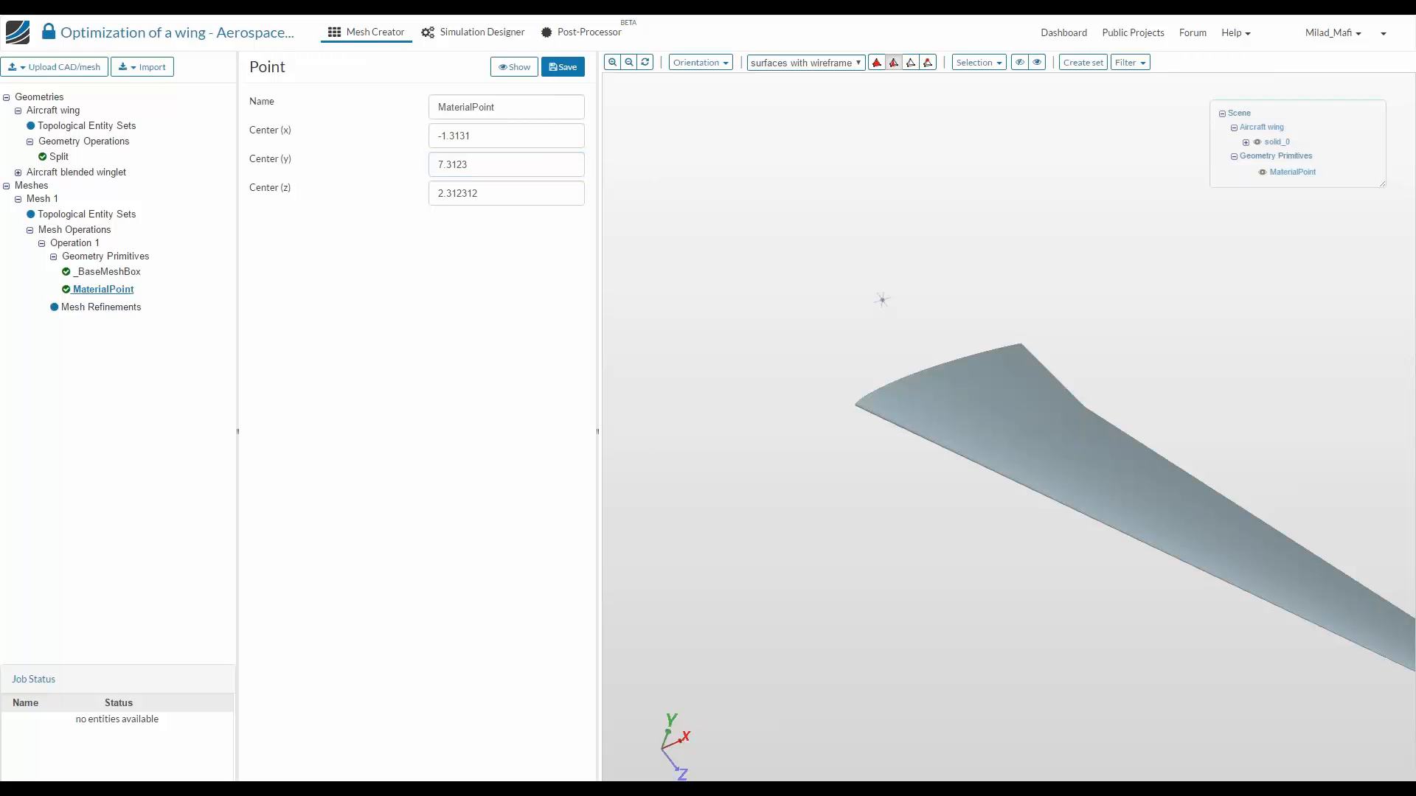
Save the material point's coordinates and open the mesh refinements of Operation 1
left_click(563, 67)
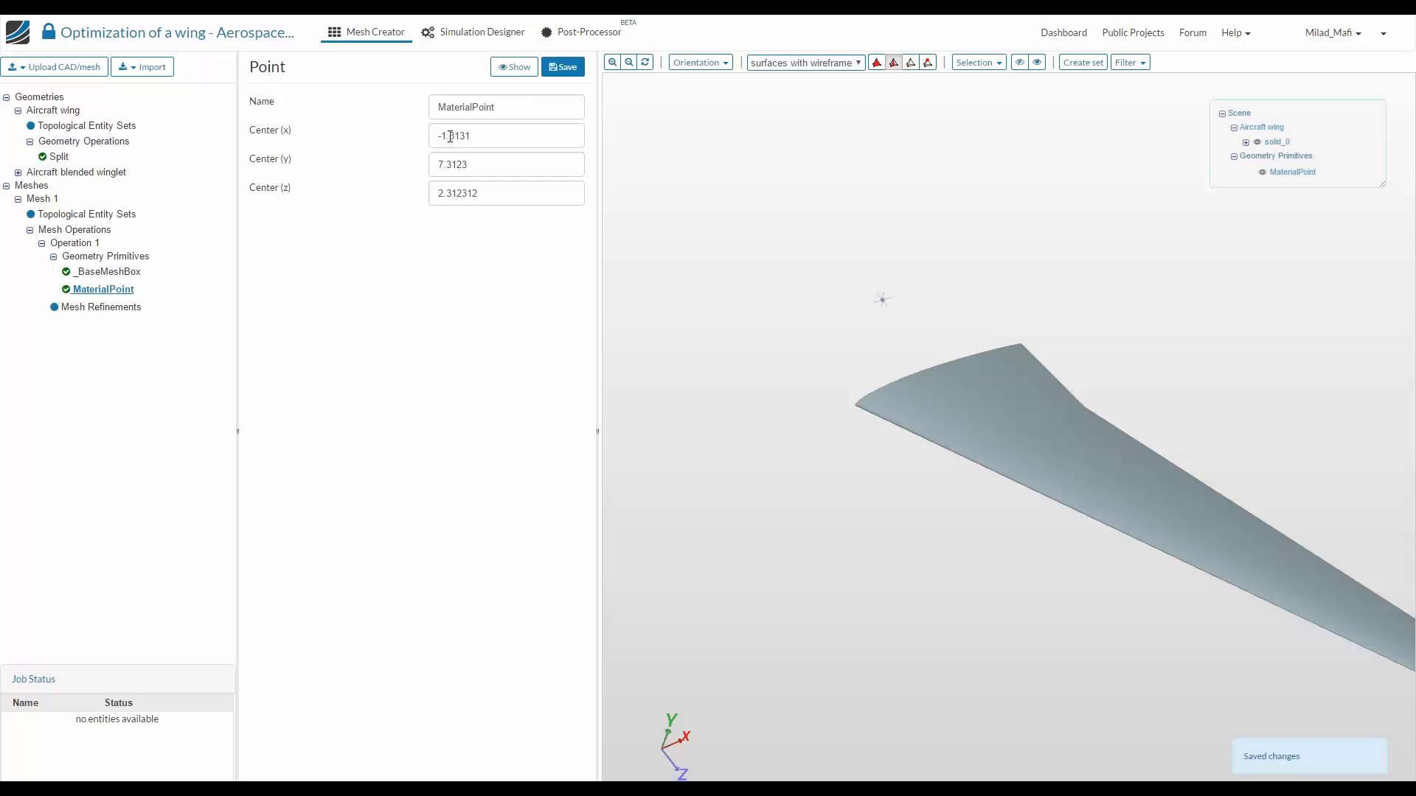
right_click_drag(818, 330, 753, 314)
scroll(888, 418, "down", 1)
left_click(144, 307)
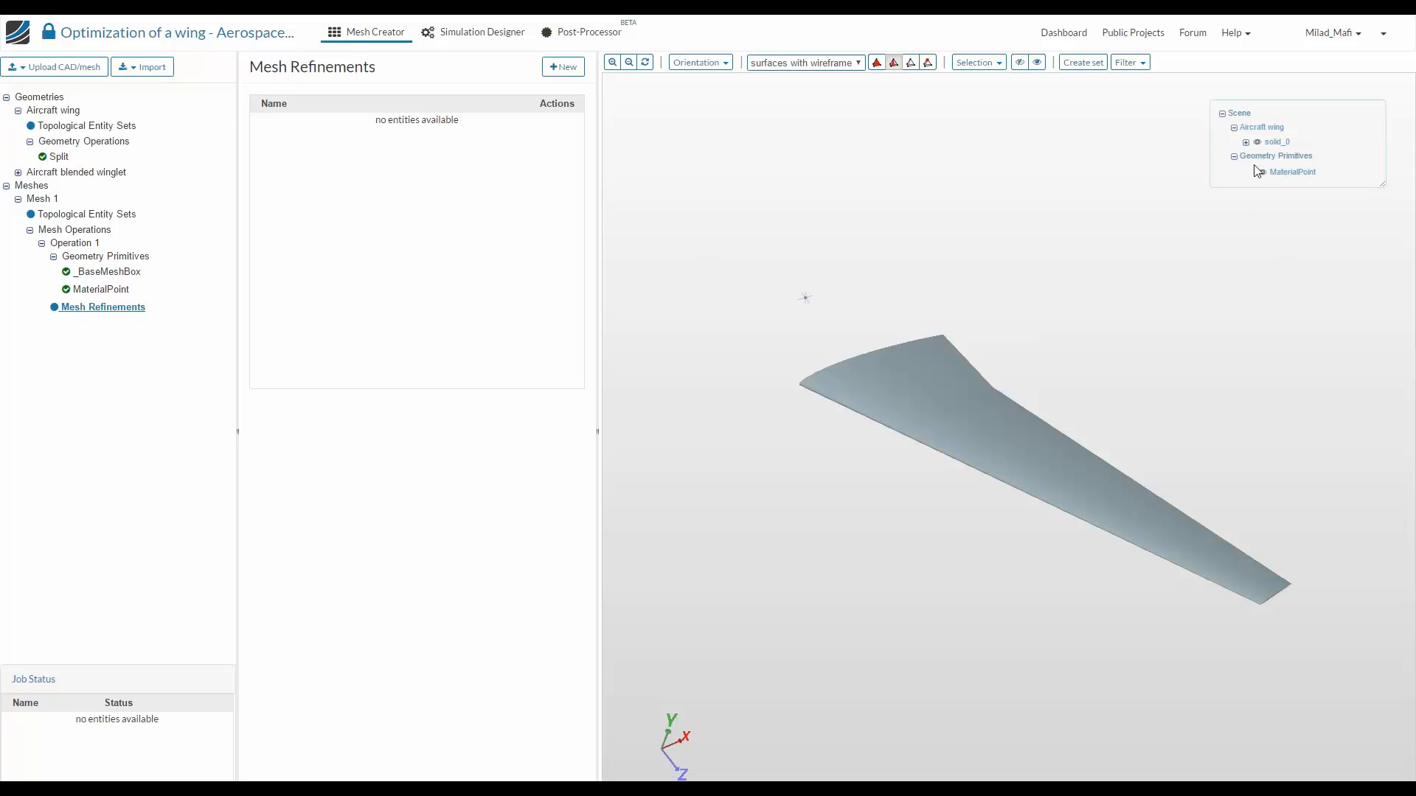
Open the _BaseMeshBox primitive, show it together with the wing and examine the domain from several angles
left_click(68, 275)
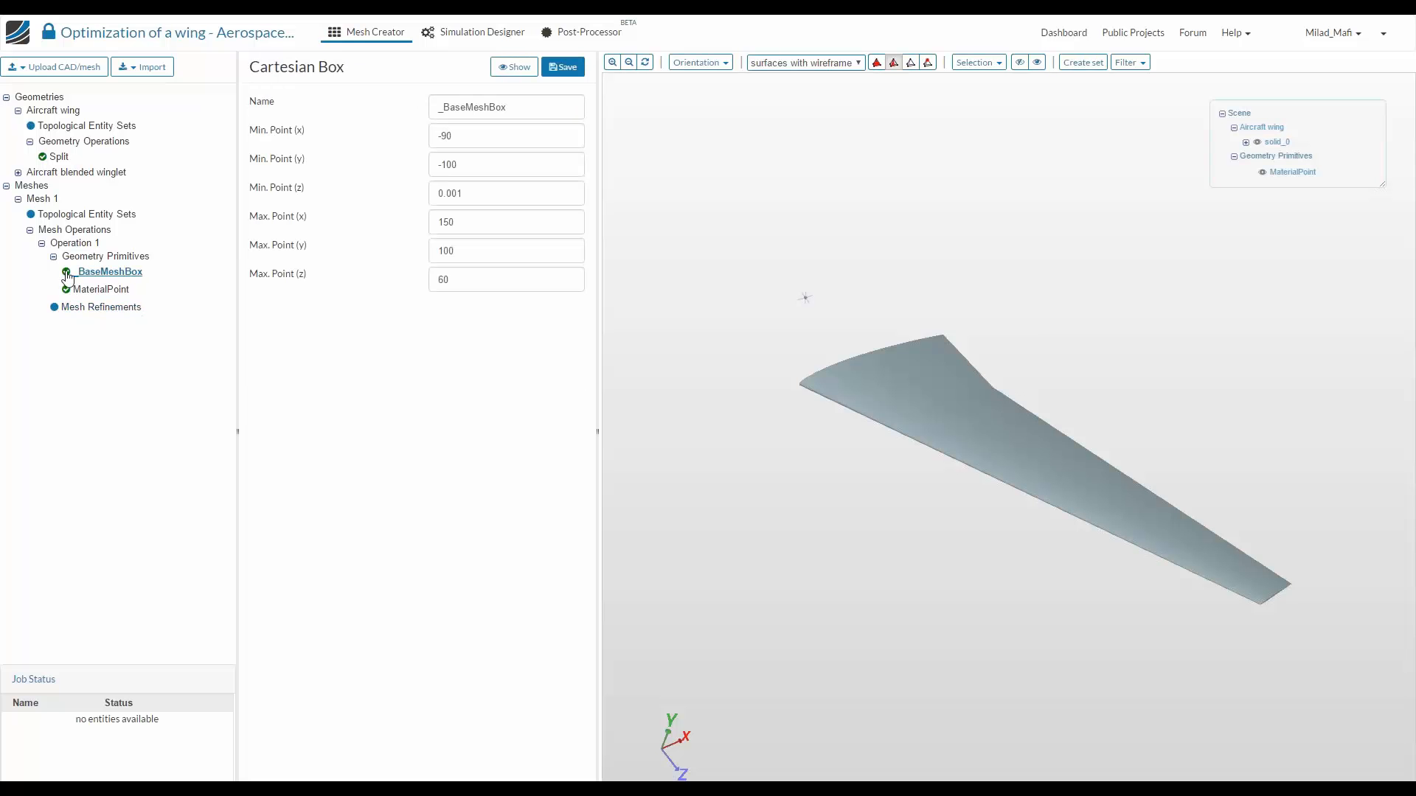
right_click(69, 274)
left_click(121, 297)
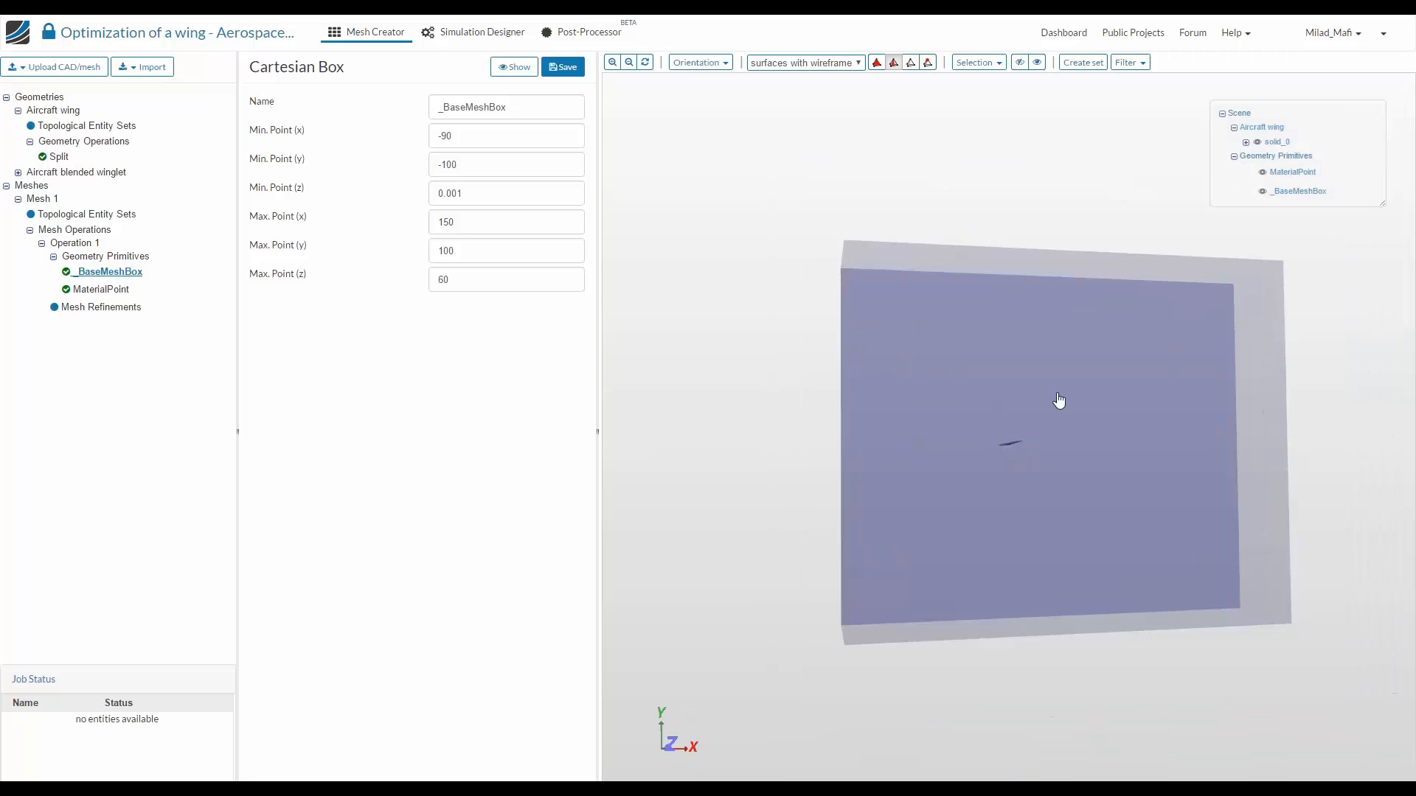
left_click_drag(1059, 401, 831, 460)
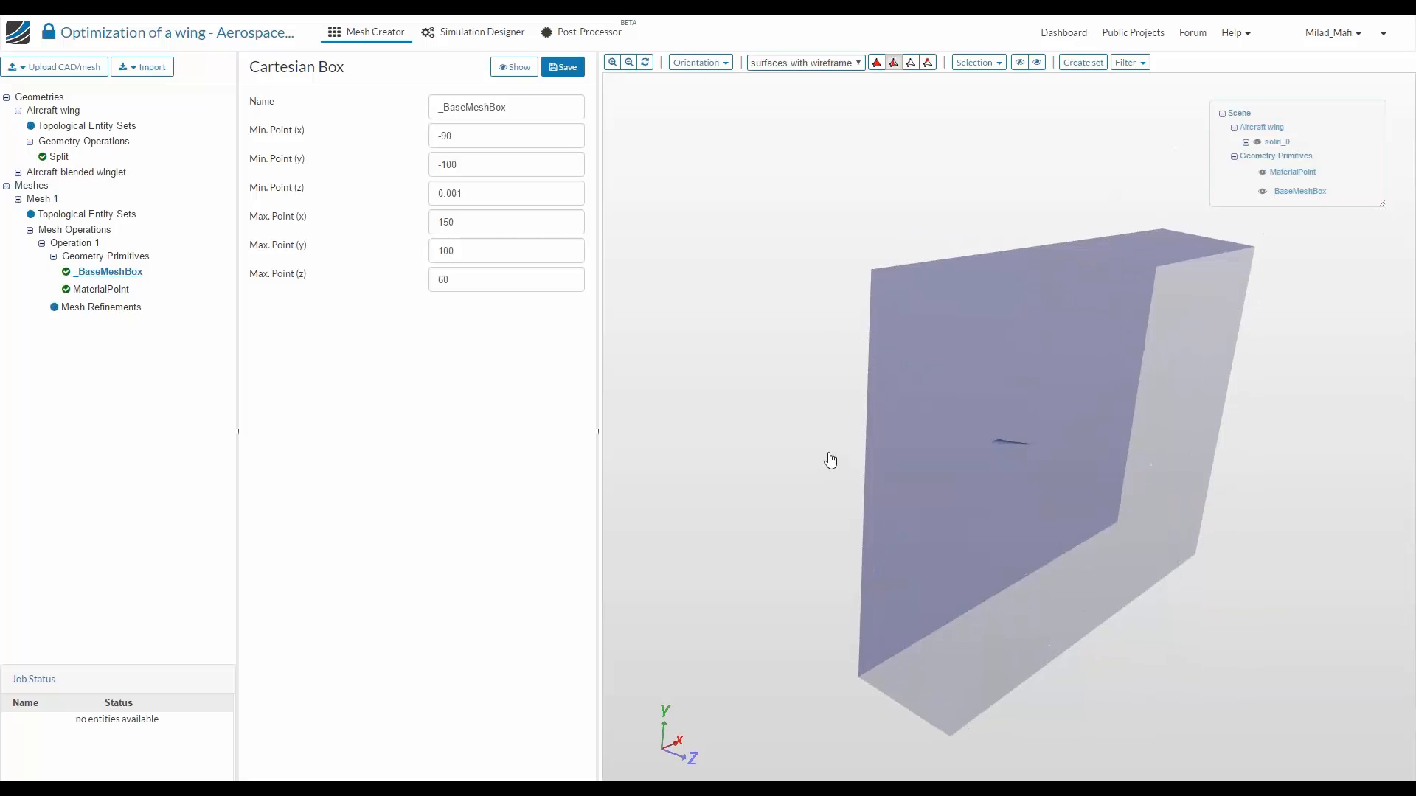
left_click_drag(832, 402, 777, 402)
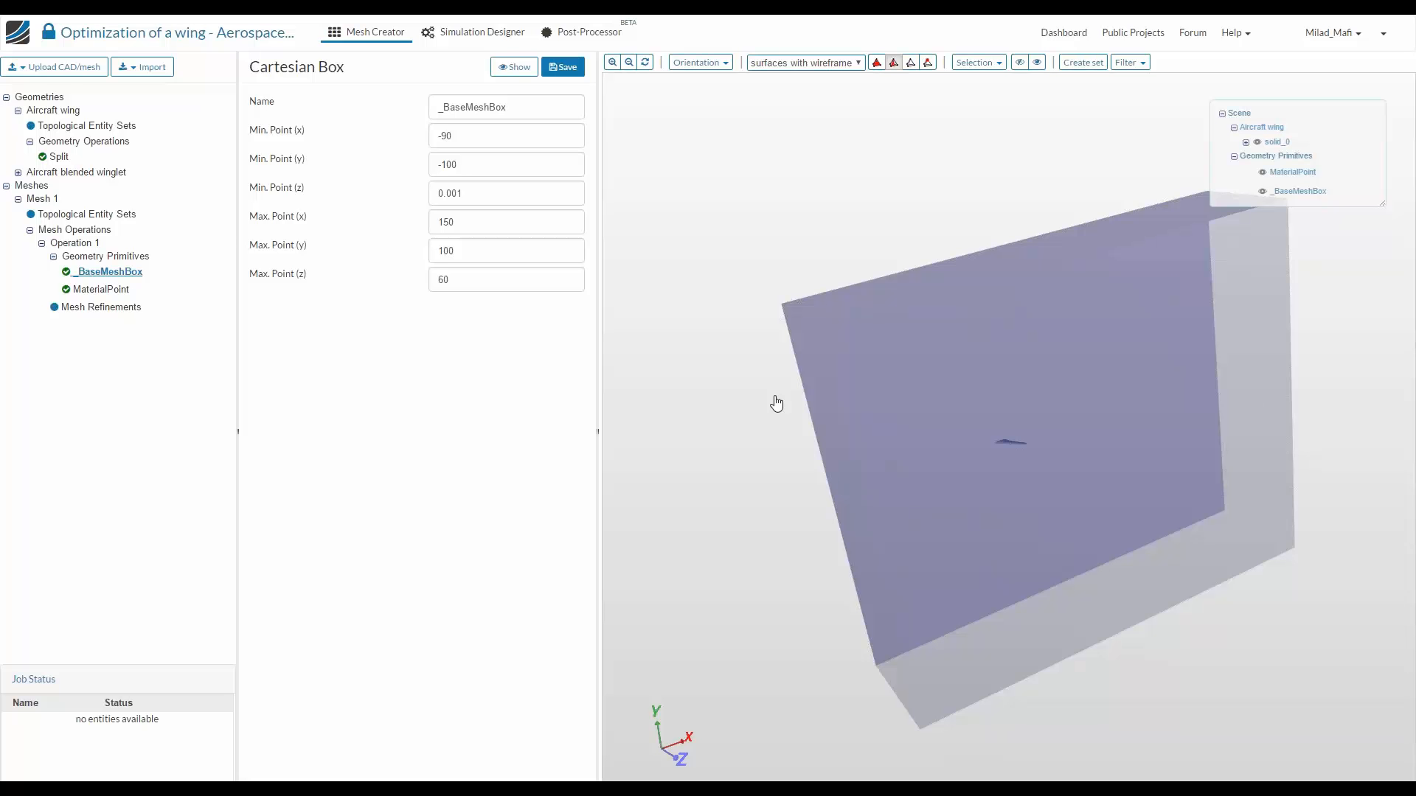
left_click_drag(873, 433, 1337, 417)
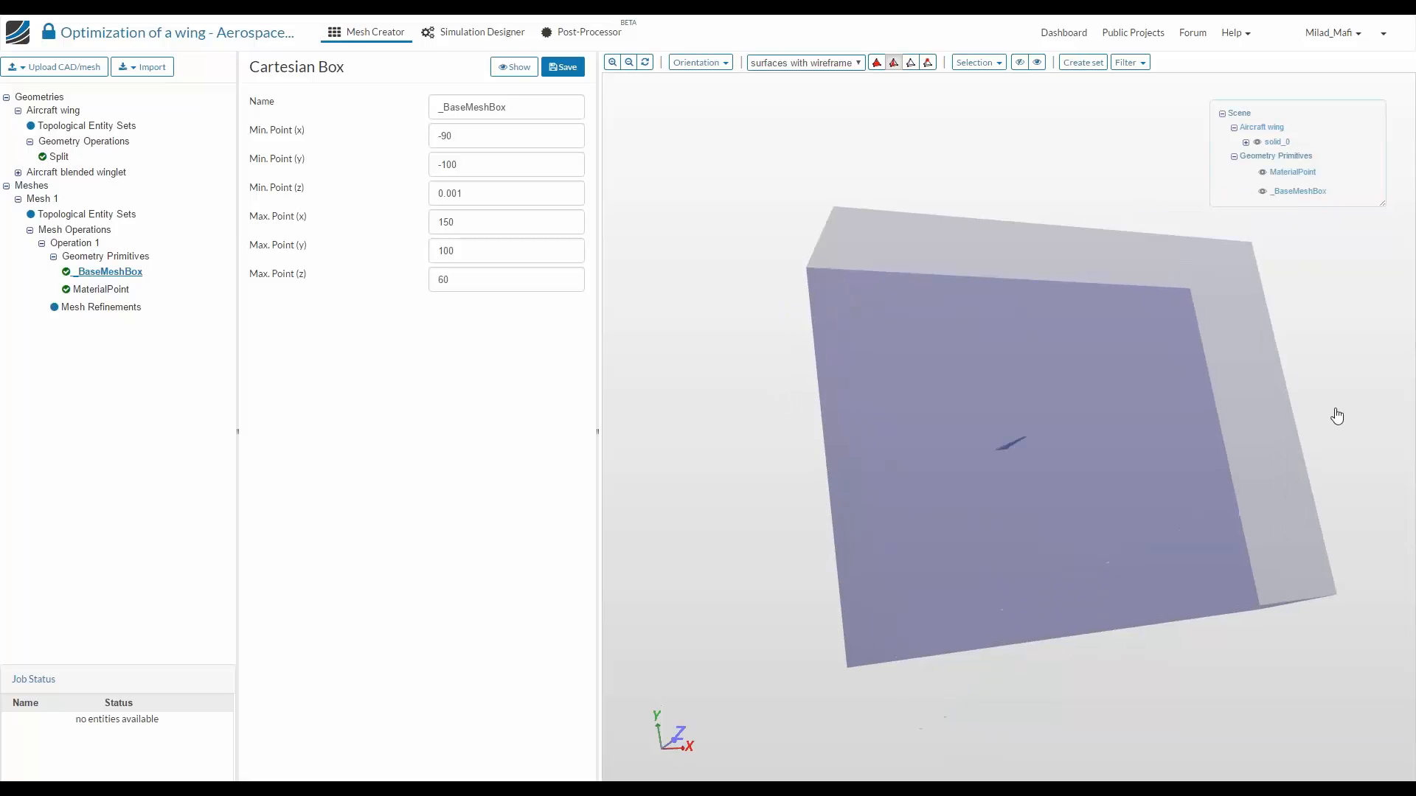
left_click_drag(1085, 476, 1024, 449)
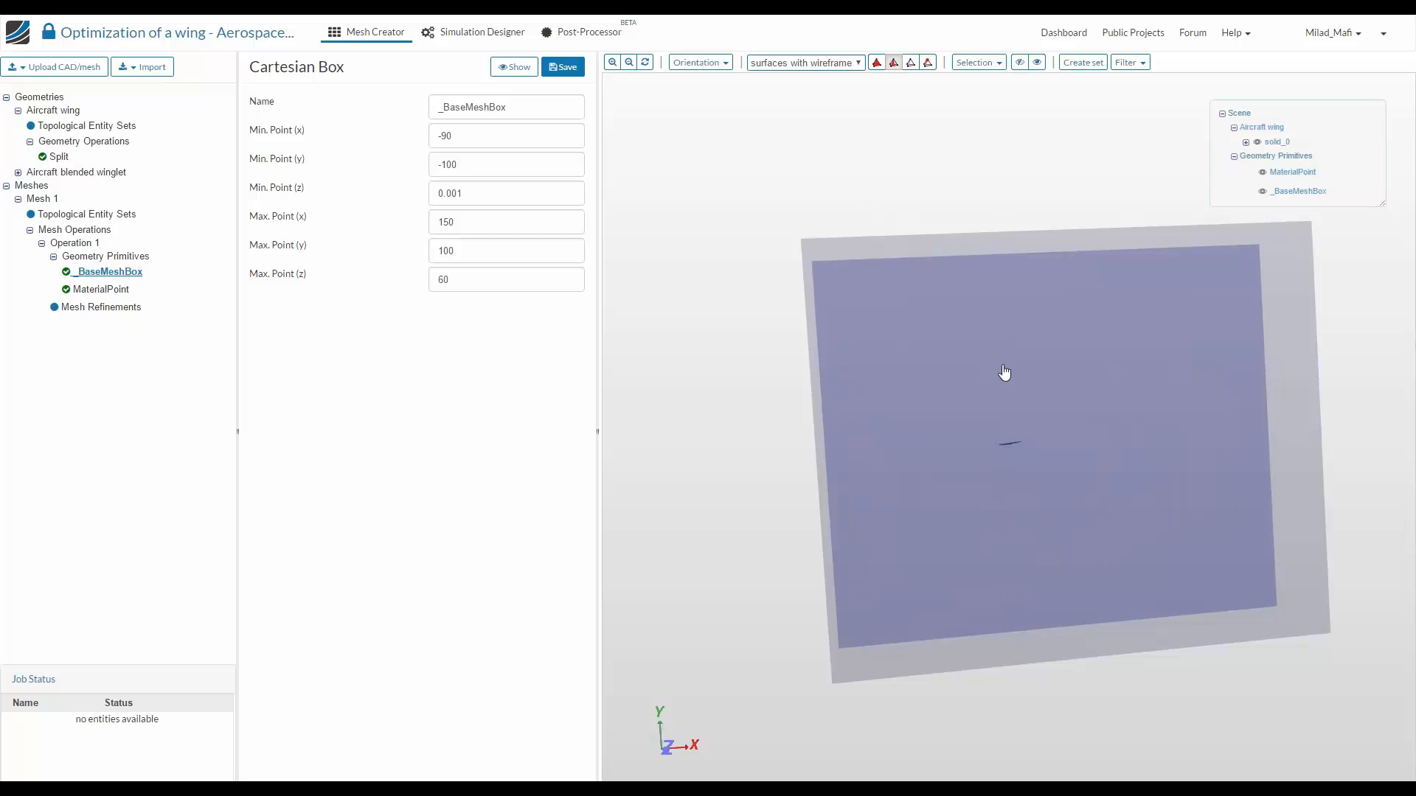
left_click_drag(1005, 376, 1042, 610)
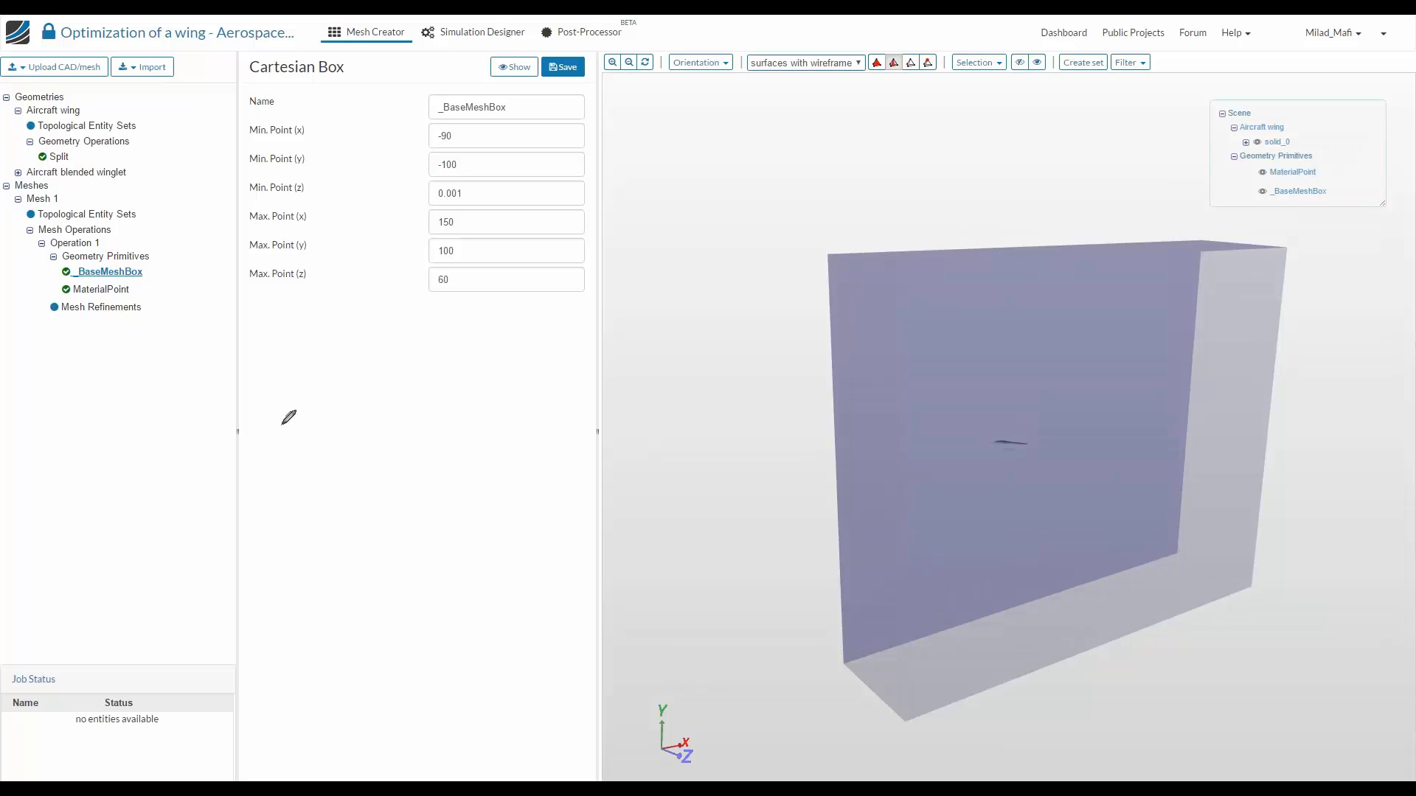
left_click_drag(285, 398, 496, 401)
left_click_drag(290, 574, 548, 571)
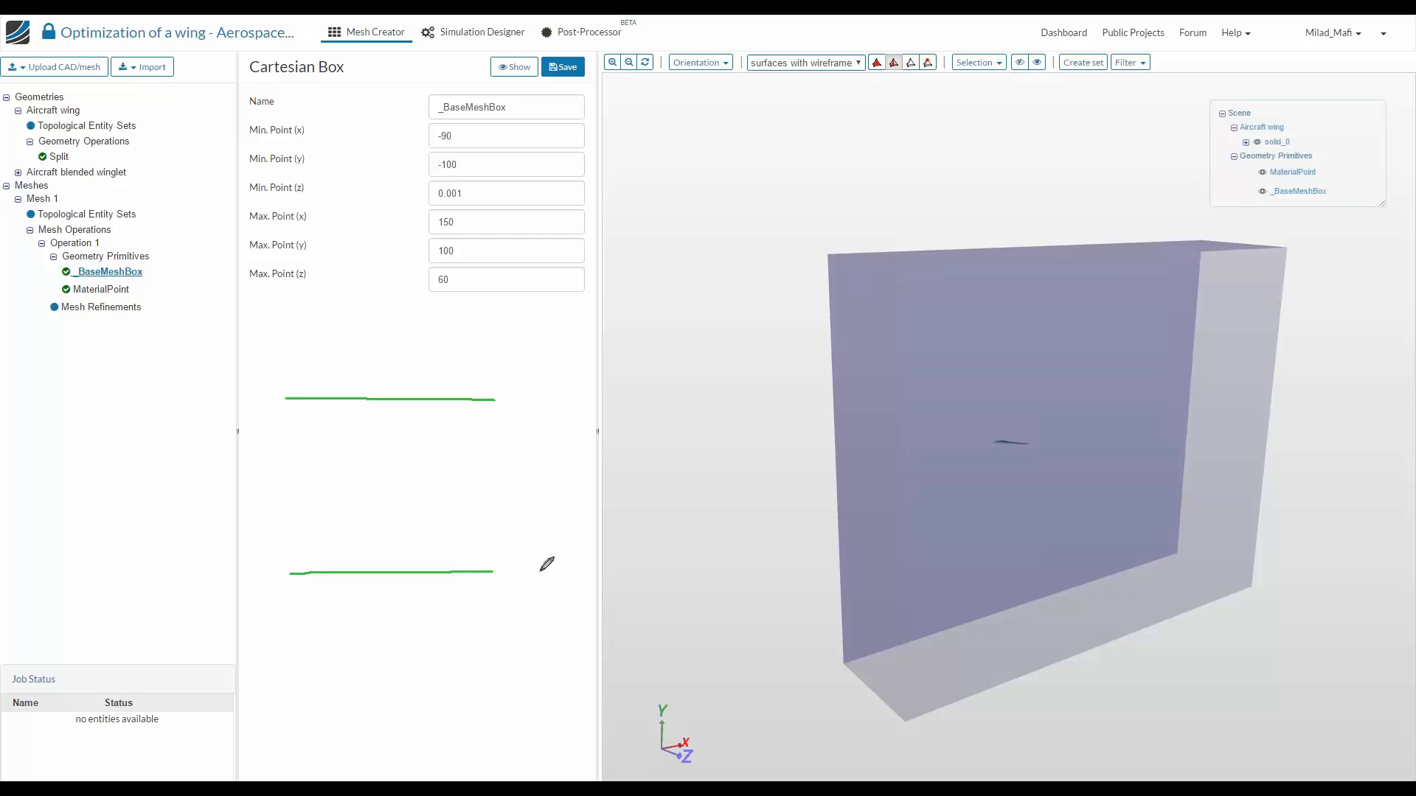
mouse_move(443, 448)
left_mouse_down()
mouse_move(418, 478)
mouse_move(334, 503)
mouse_move(443, 447)
left_mouse_up()
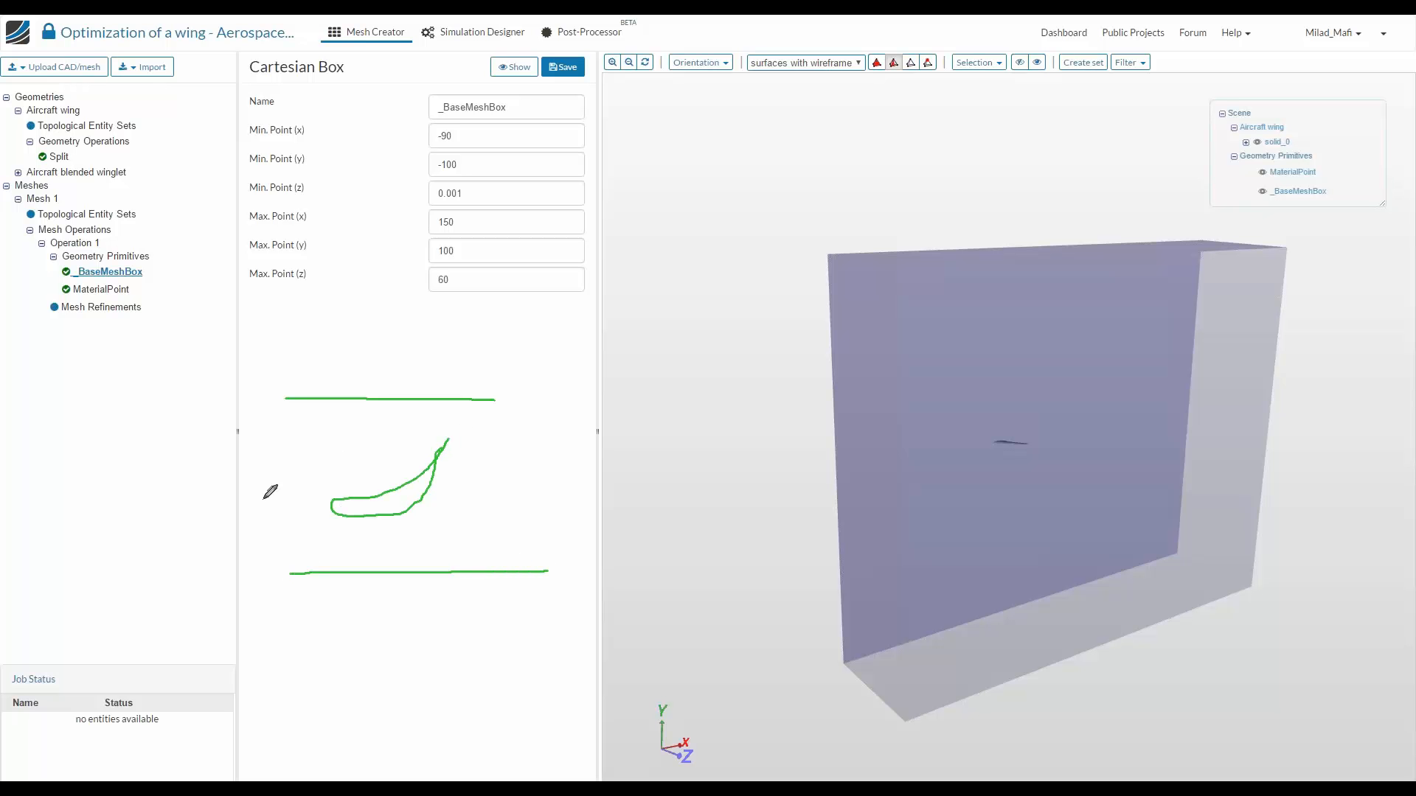
mouse_move(261, 502)
left_mouse_down()
mouse_move(399, 469)
mouse_move(462, 399)
mouse_move(505, 406)
left_mouse_up()
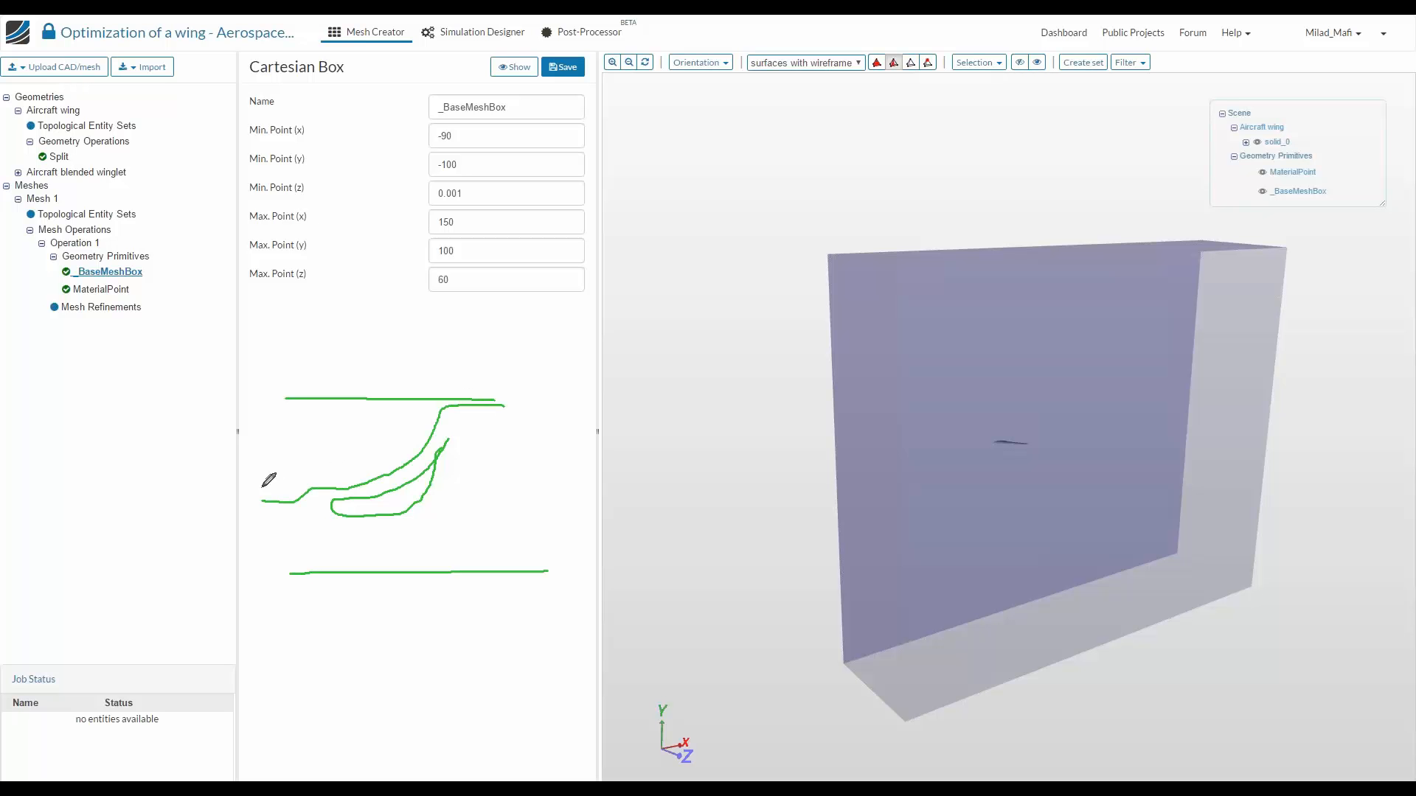
mouse_move(270, 478)
left_mouse_down()
mouse_move(369, 462)
mouse_move(434, 402)
left_mouse_up()
key("Escape")
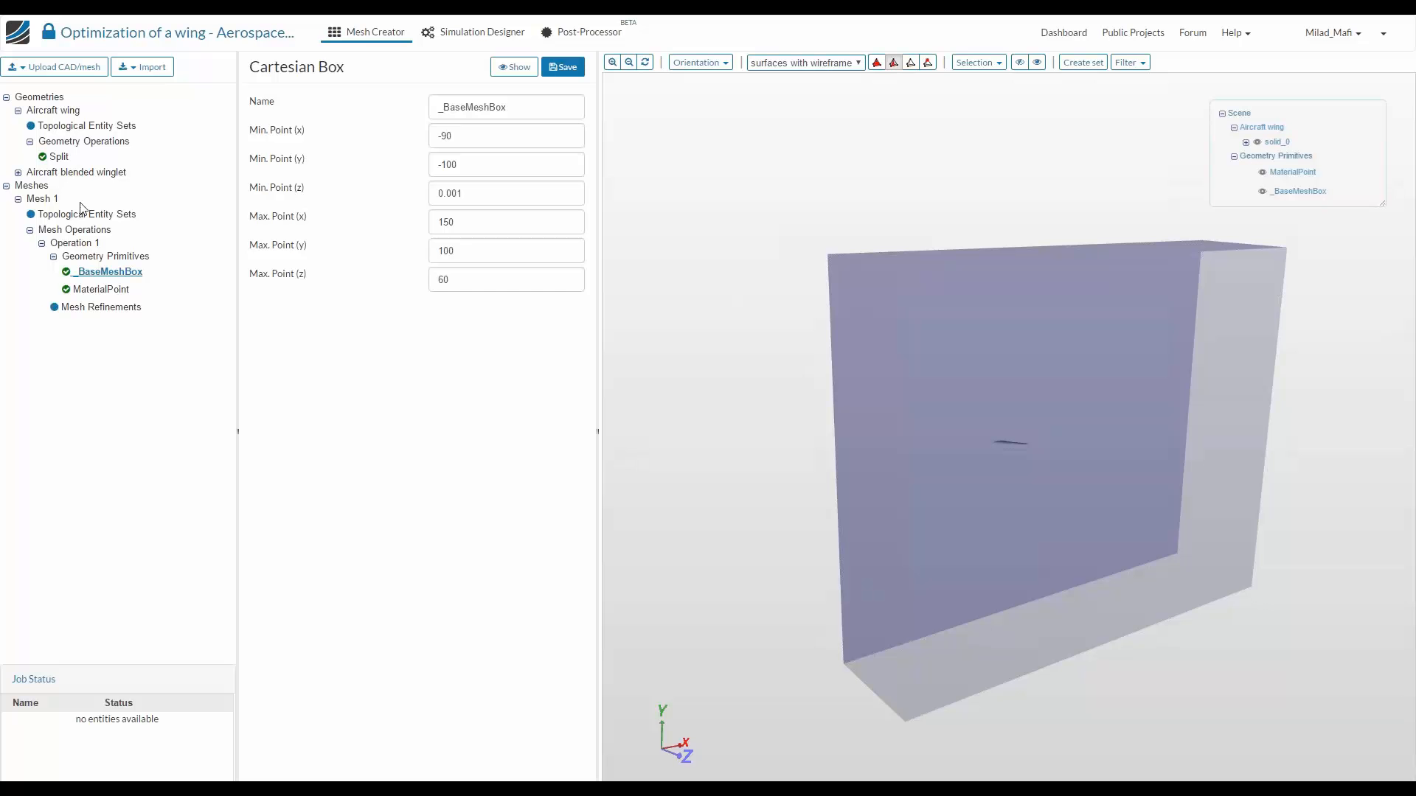
Open the settings of Operation 1 and review the number of cells in x, y and z direction against the base mesh box
left_click(60, 248)
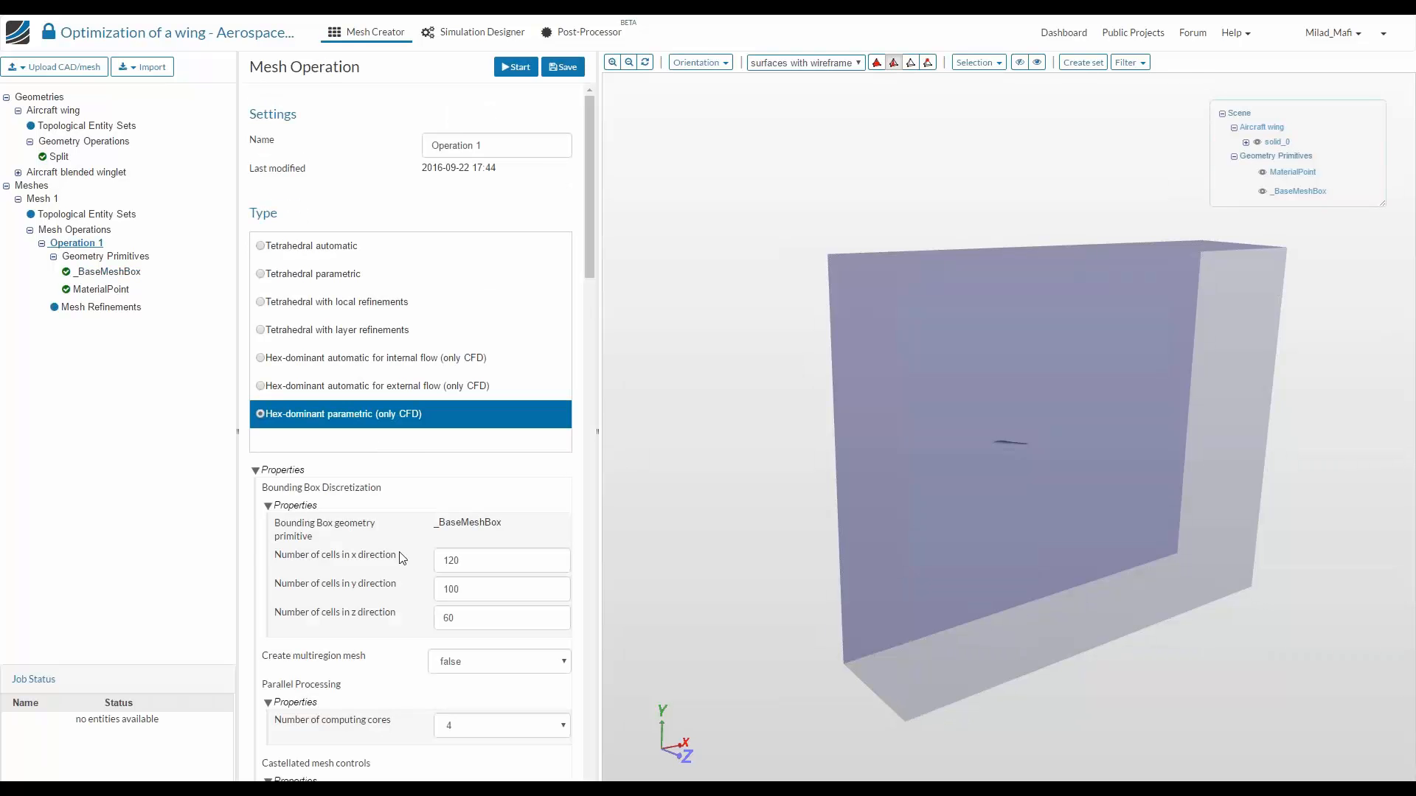
left_click_drag(276, 558, 399, 558)
left_click_drag(277, 590, 392, 590)
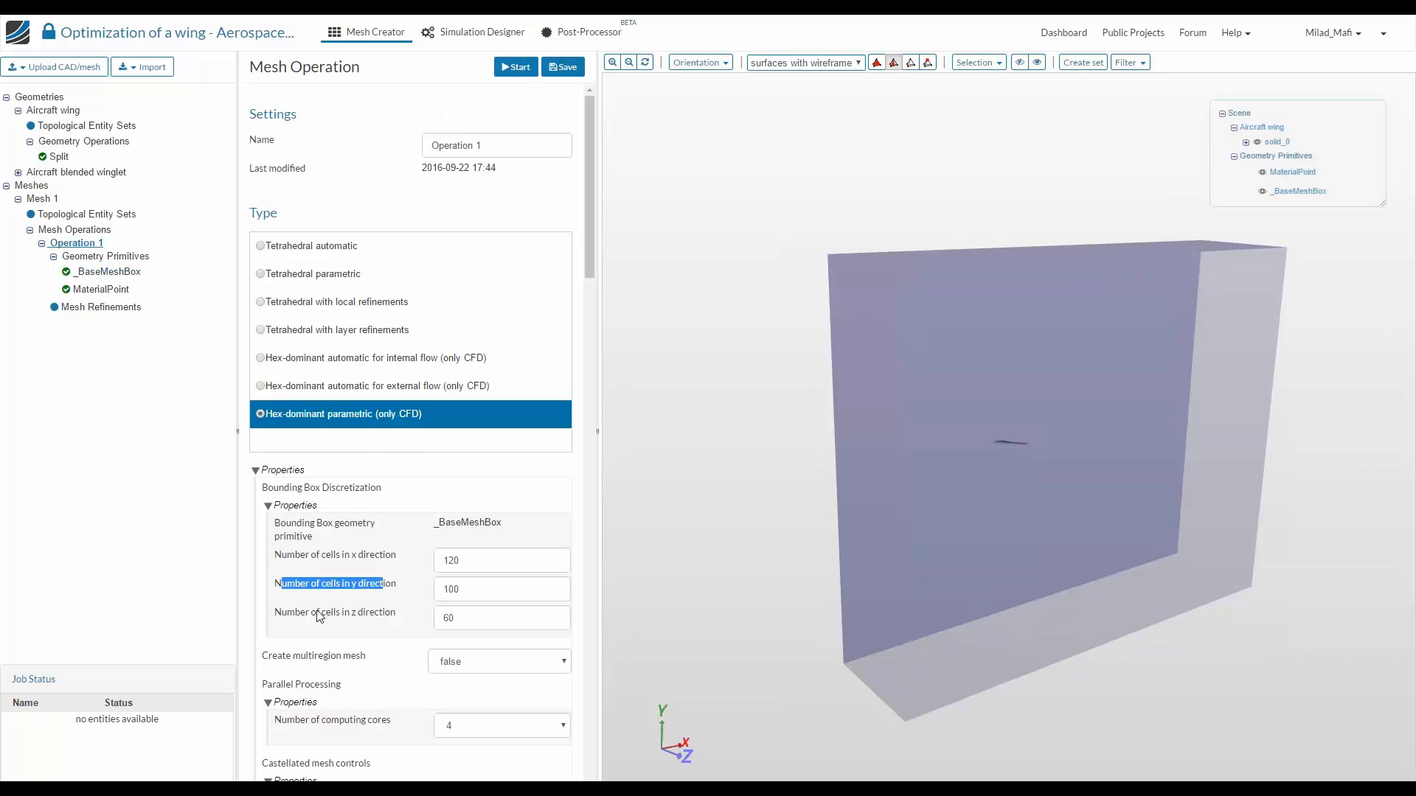
left_click_drag(319, 618, 398, 618)
left_click_drag(871, 294, 841, 231)
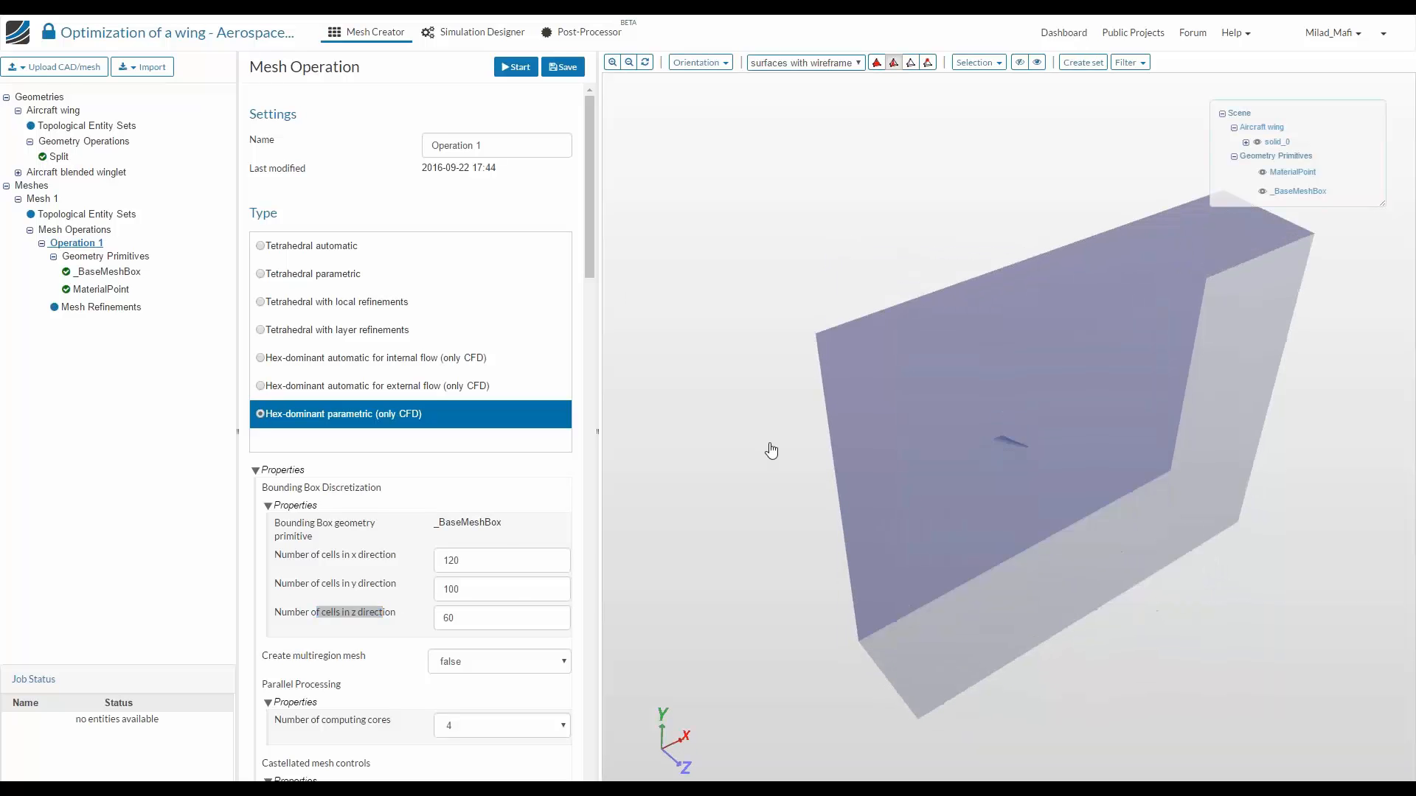
double_click(472, 560)
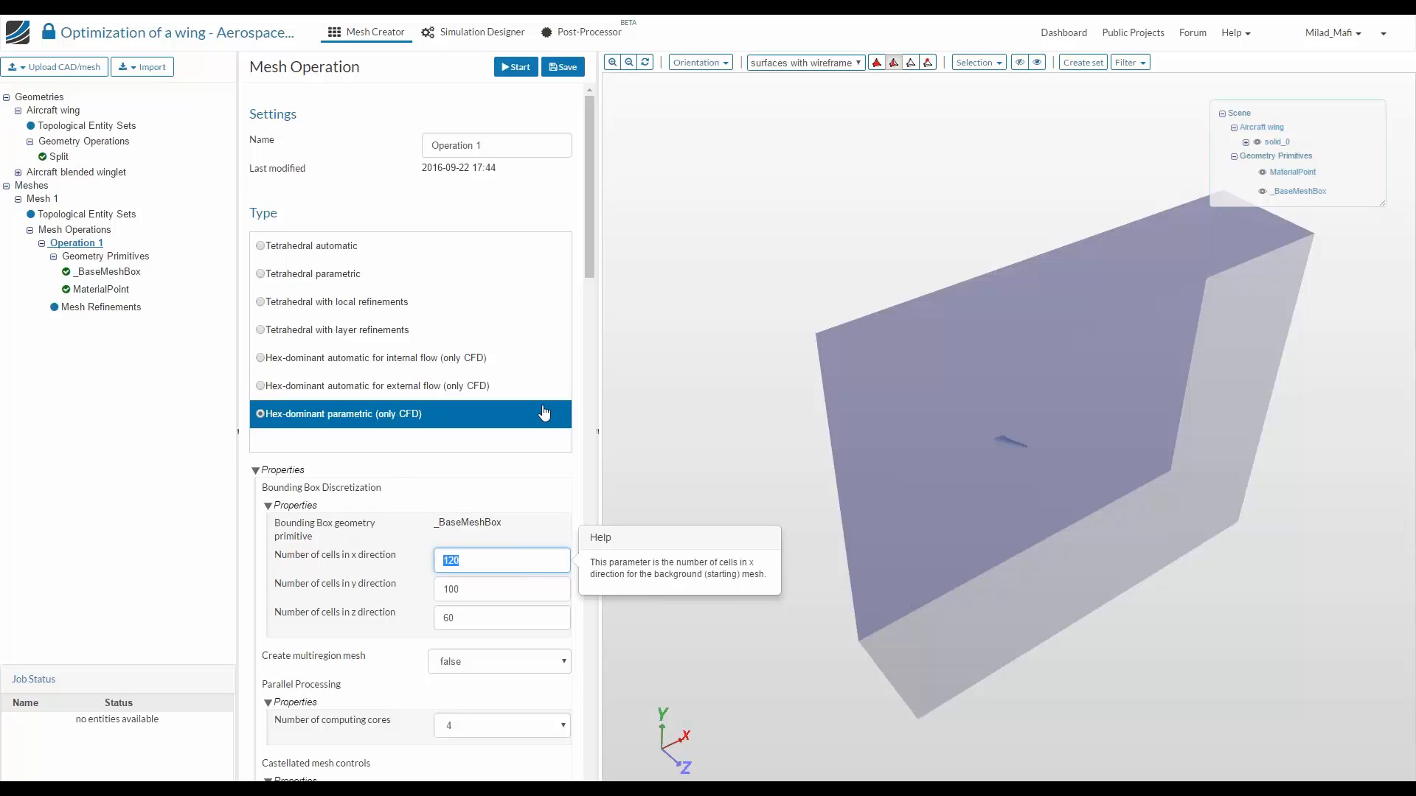
scroll(582, 317, "down", 1)
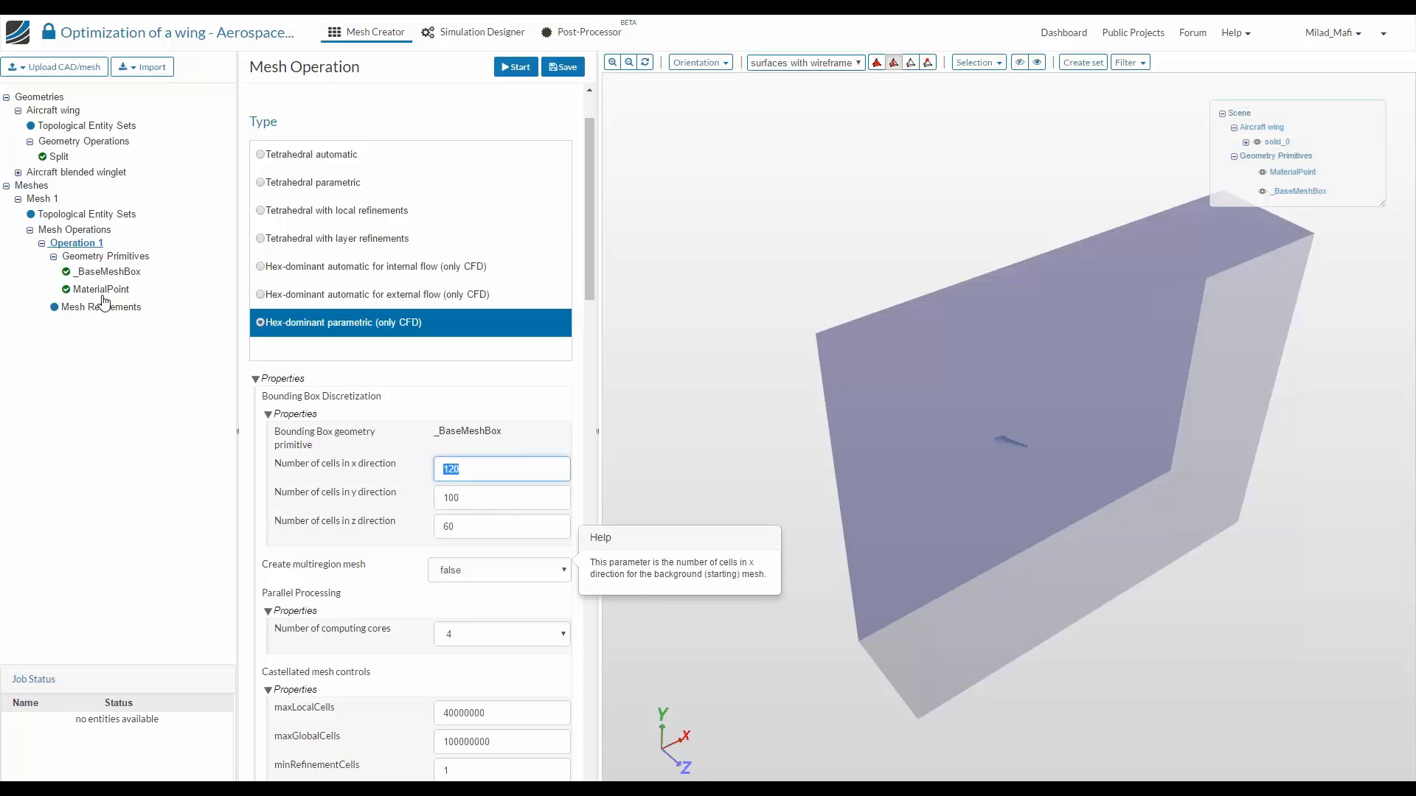
left_click_drag(1018, 483, 815, 231)
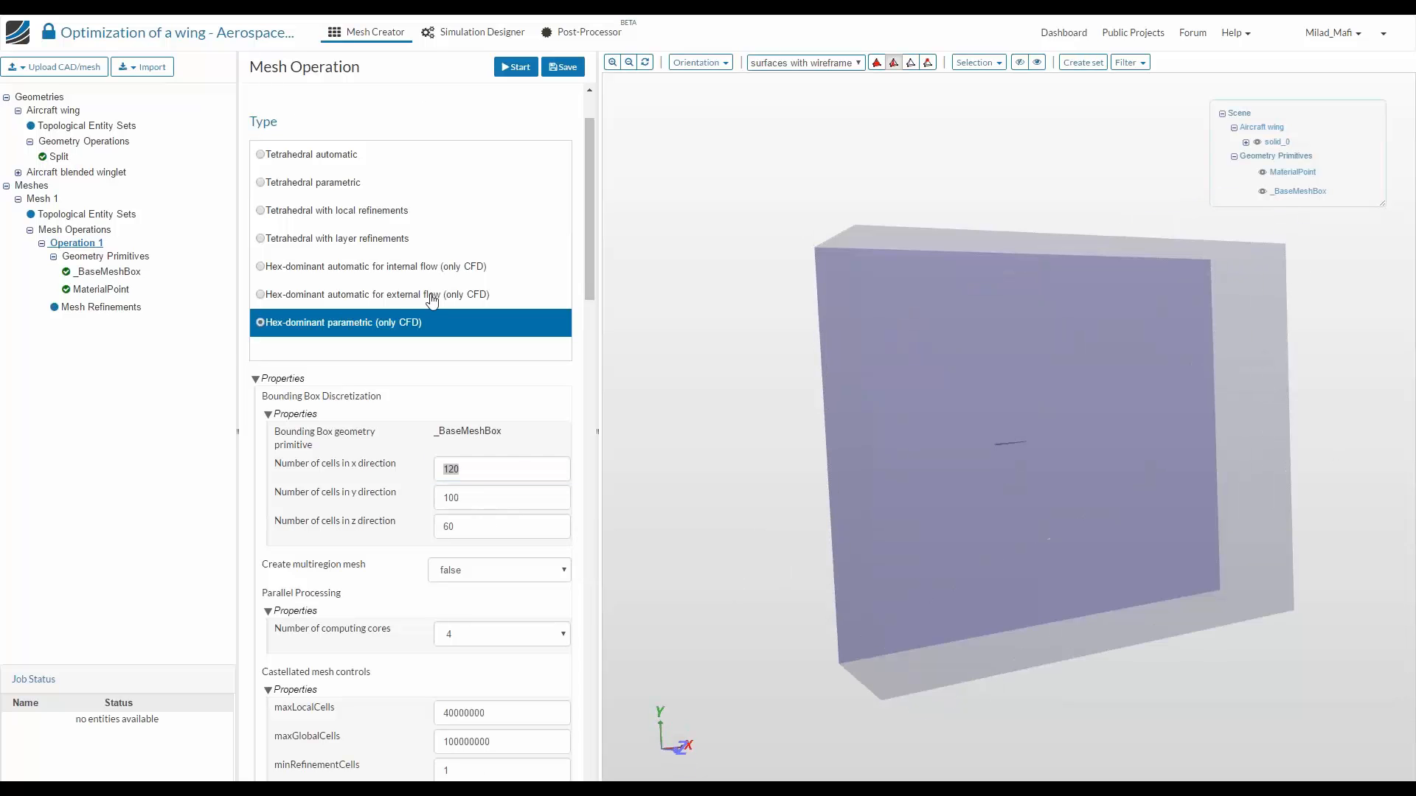
key("alt+Tab")
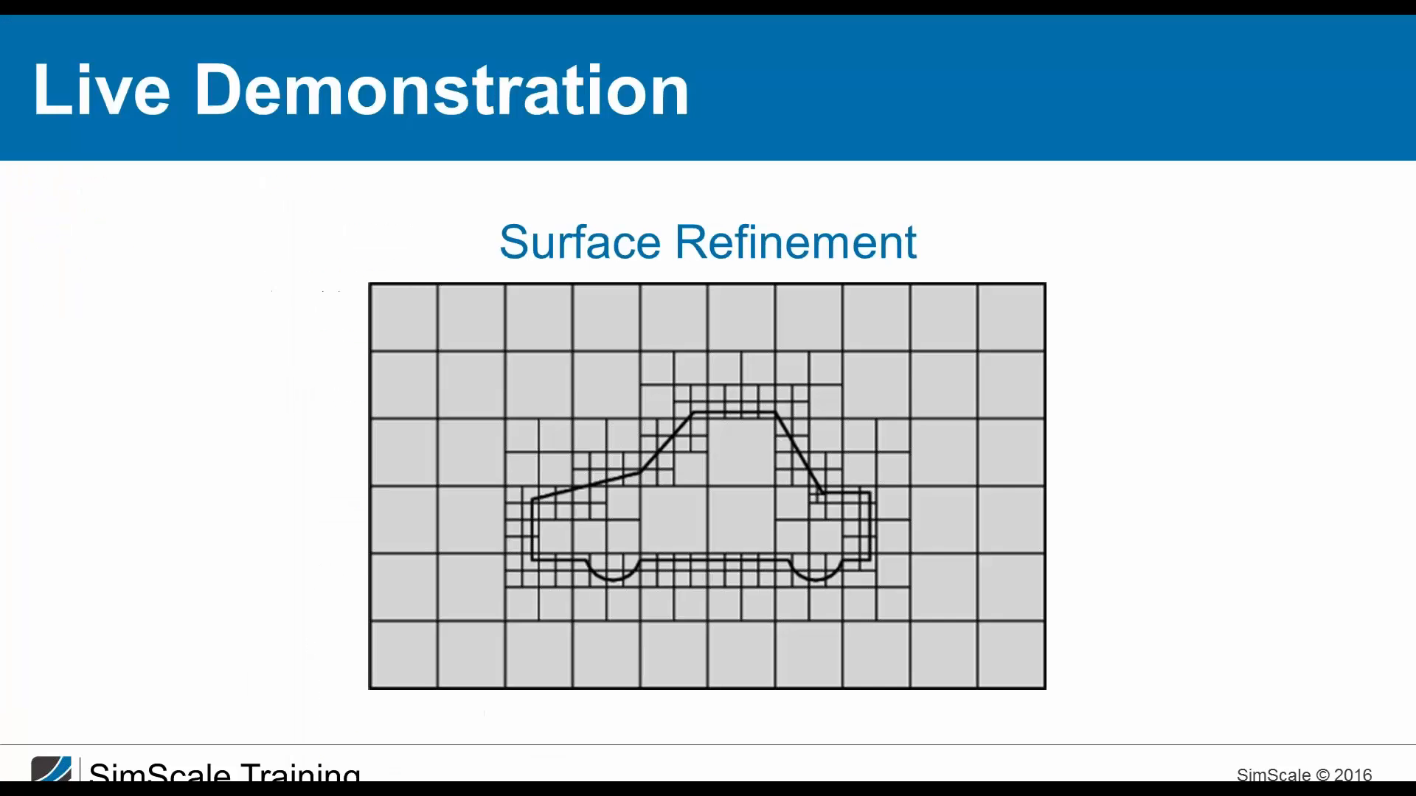
key("Right")
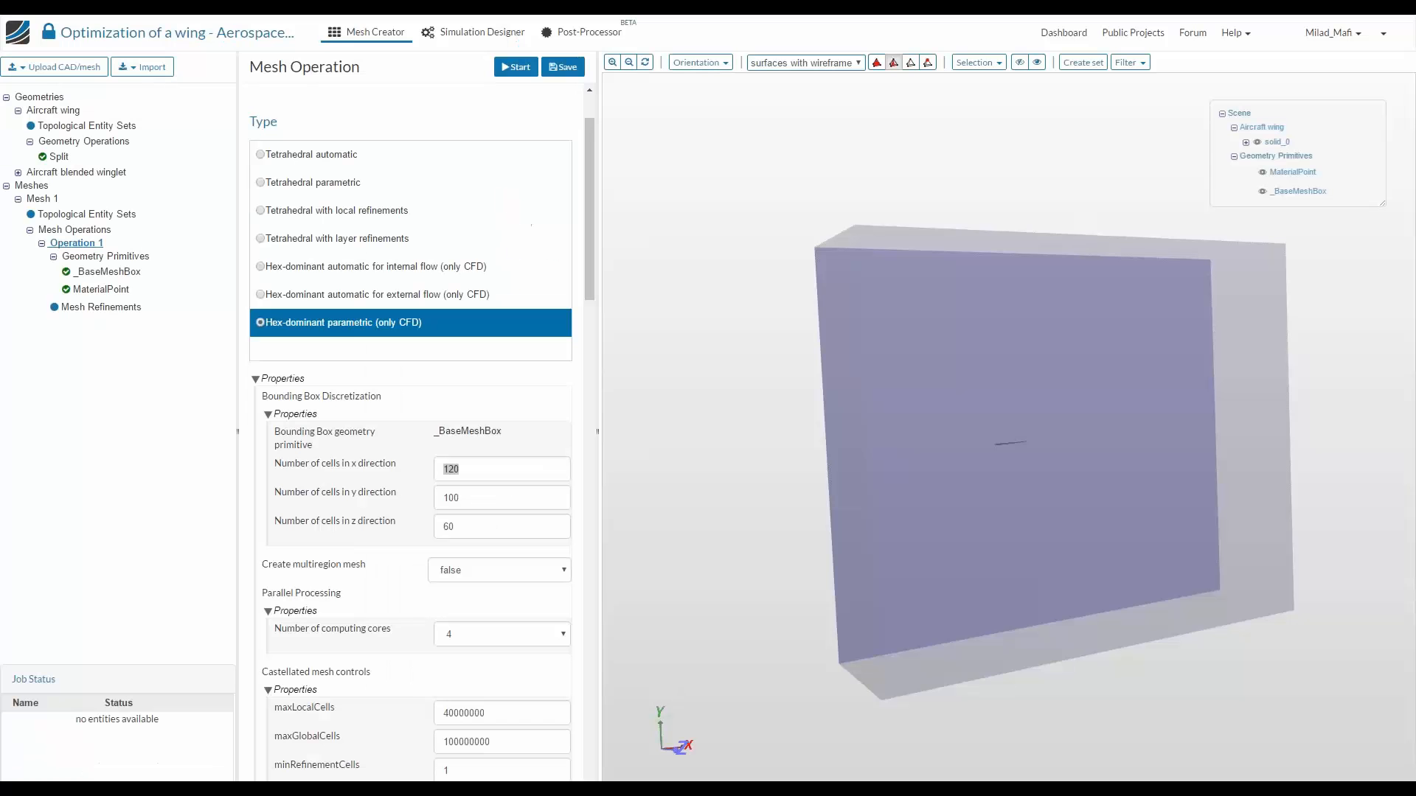
Add a cylinder geometry primitive to Operation 1 and name it "outer region"
left_click(109, 260)
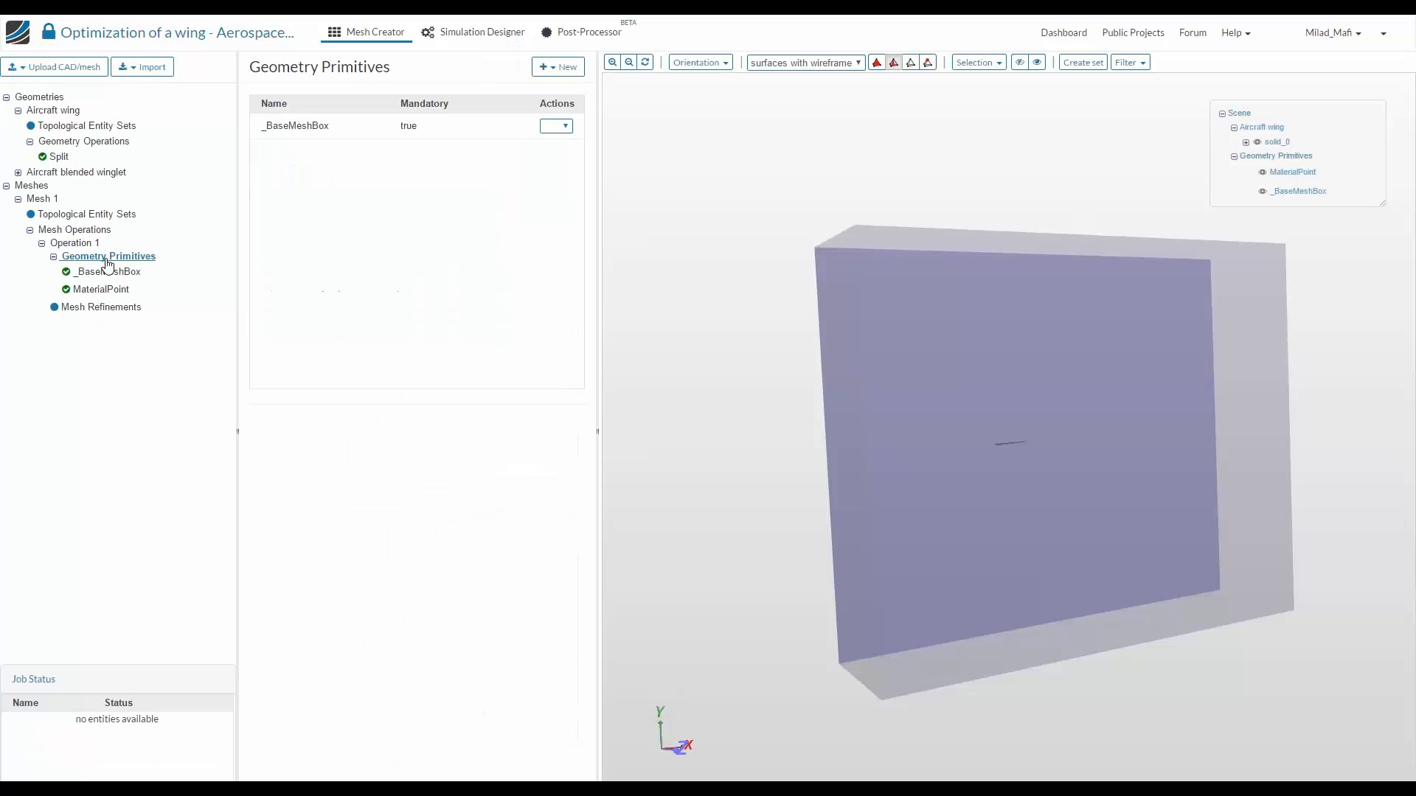
left_click(564, 67)
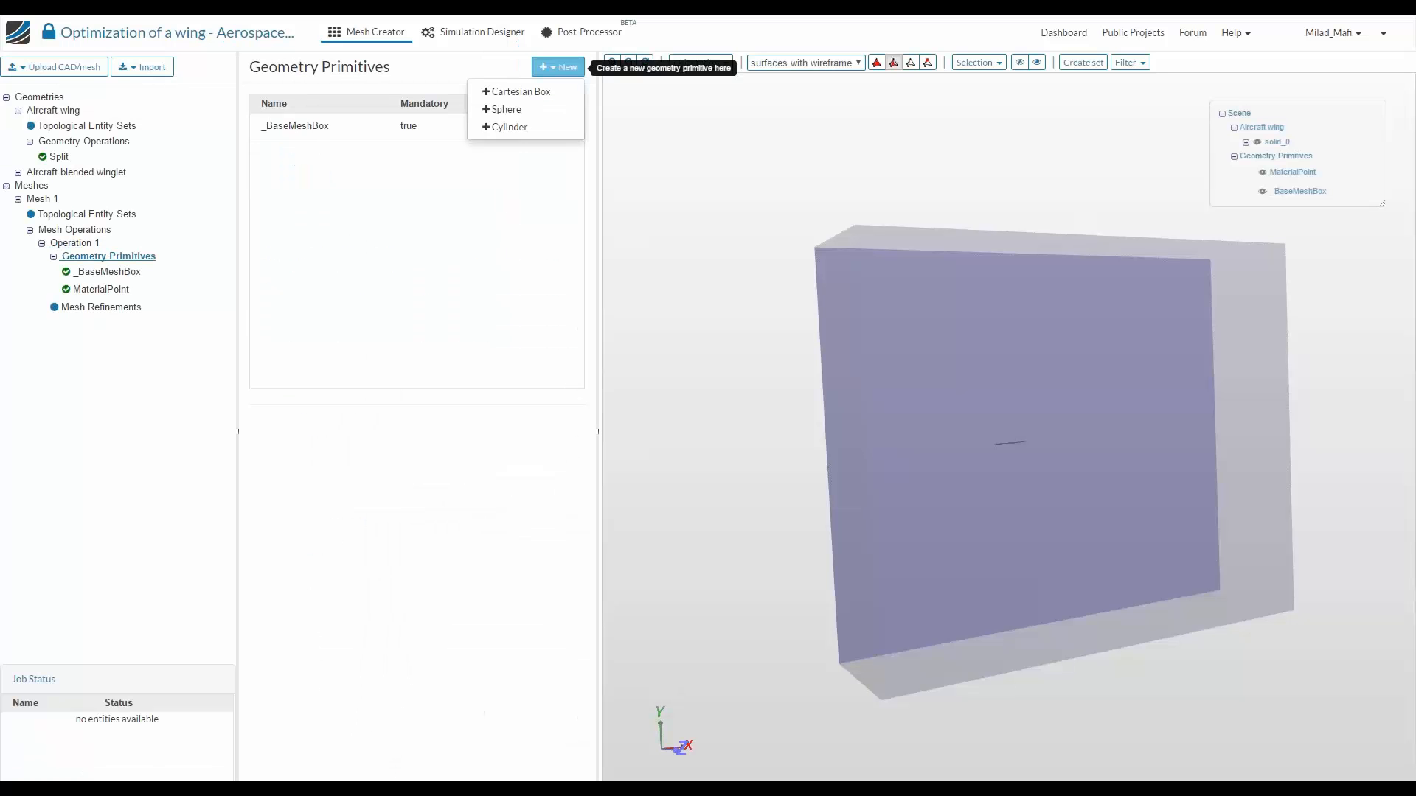
left_click(541, 127)
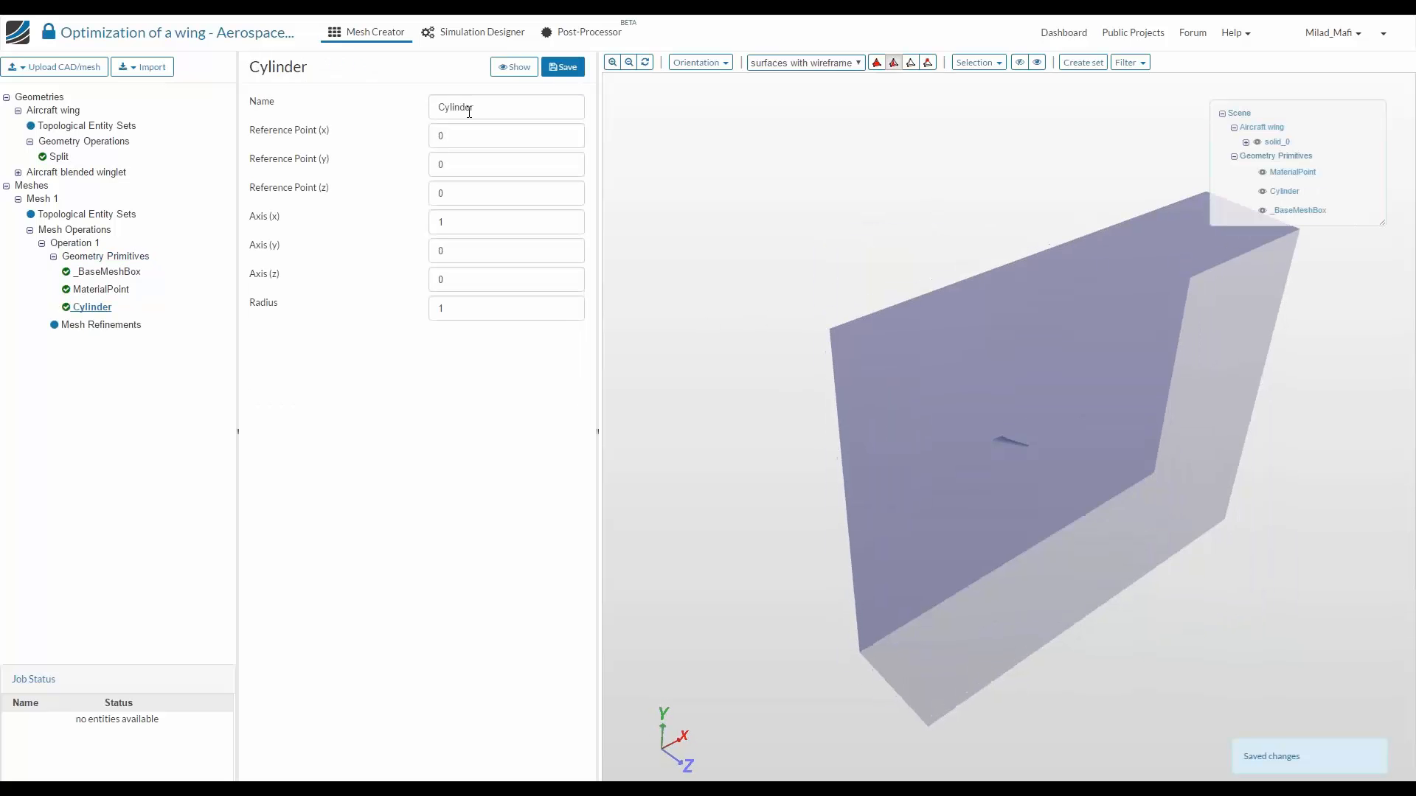
double_click(472, 134)
key("shift+Tab")
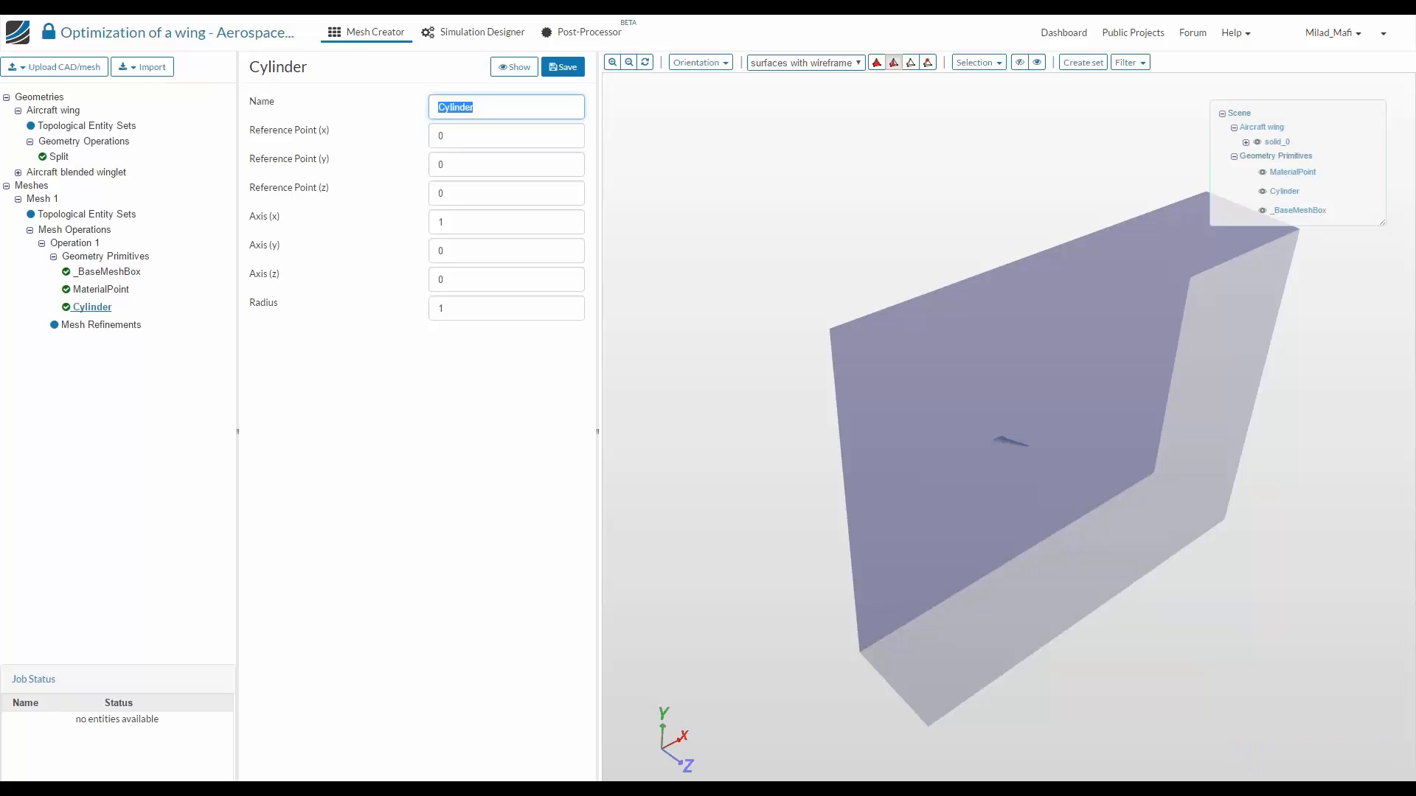
key("BackSpace")
type("outer region")
key("Tab")
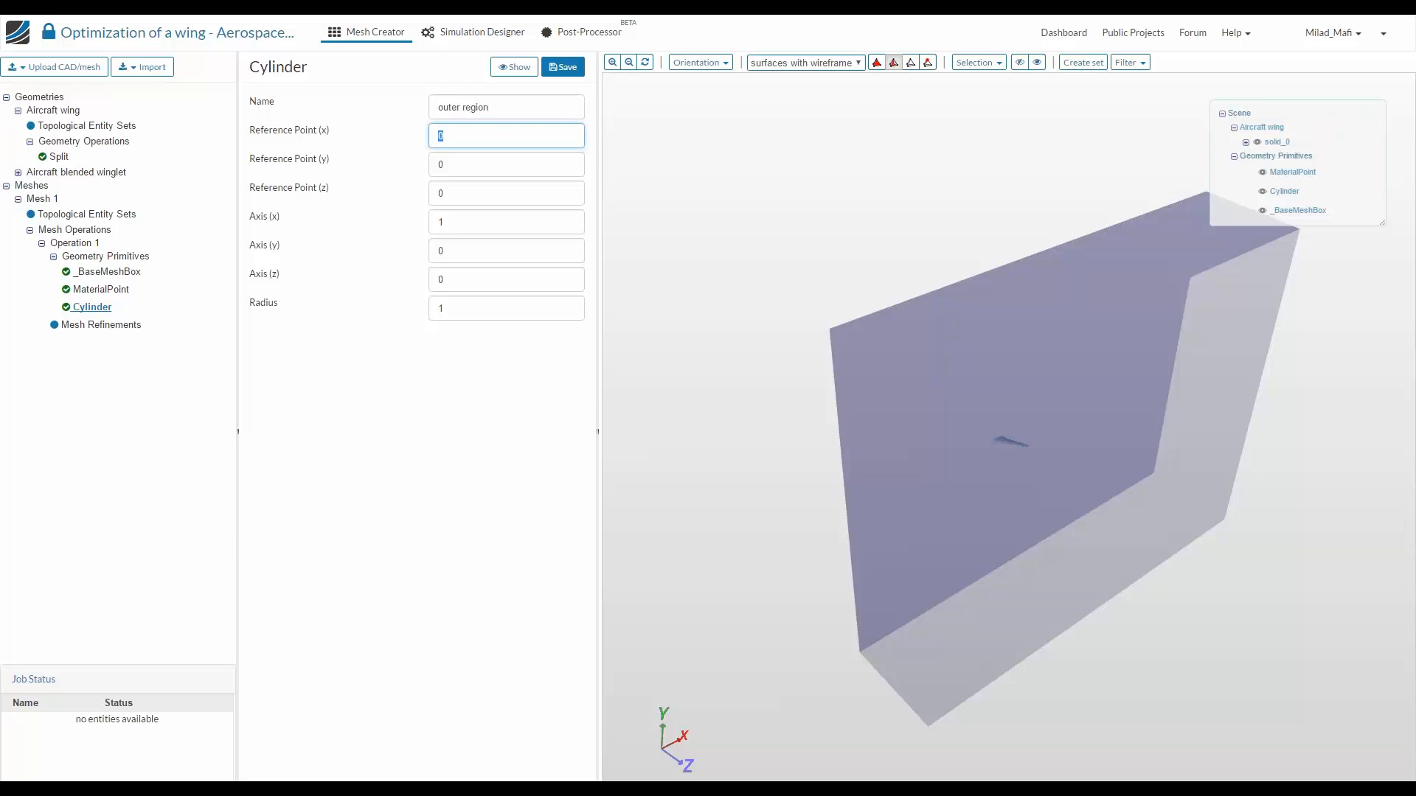
Set the outer region cylinder's reference point x to 9, axis to (0, 0, 30) and radius to 34, and save it
type("9")
key("Tab")
key("Tab")
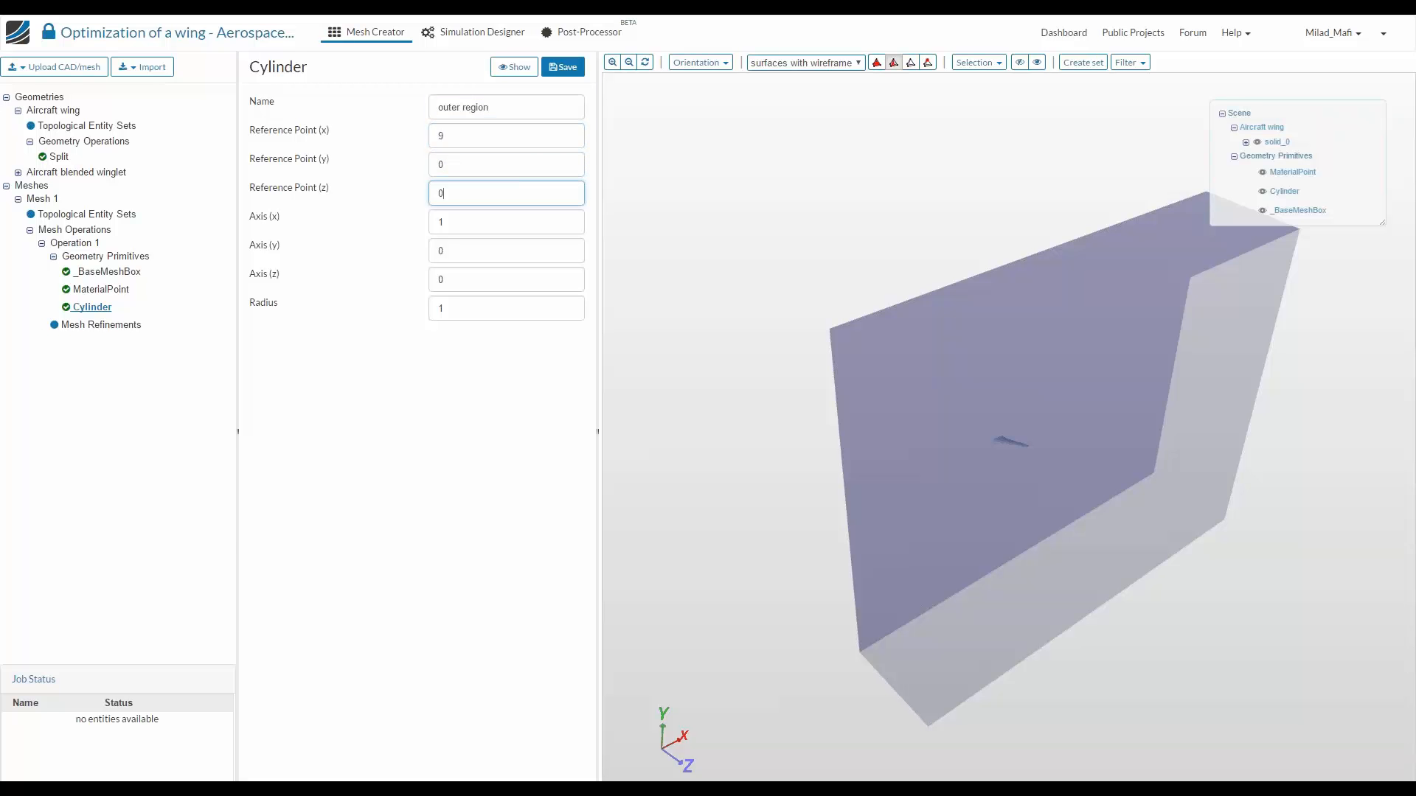
key("Tab")
type("0")
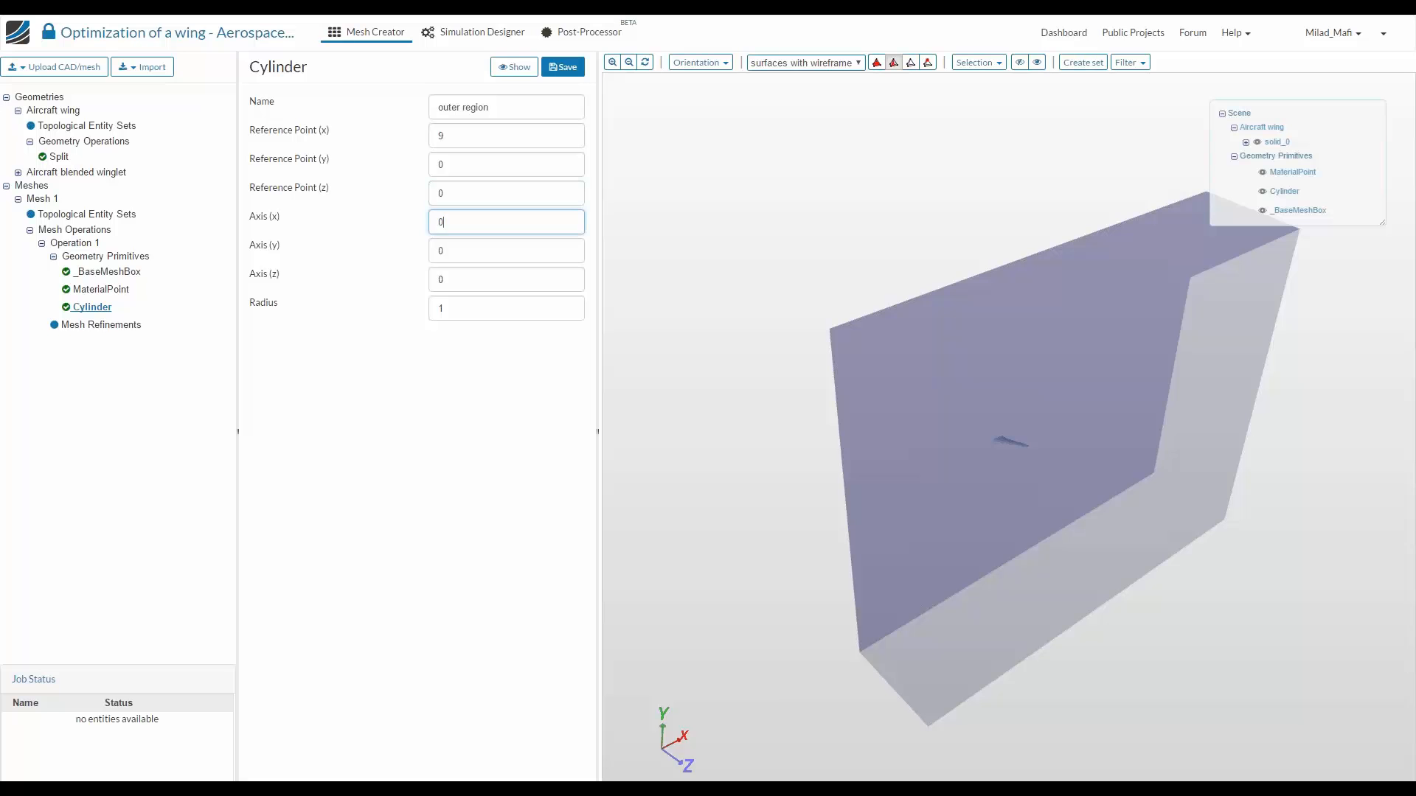
key("Tab")
key("Tab")
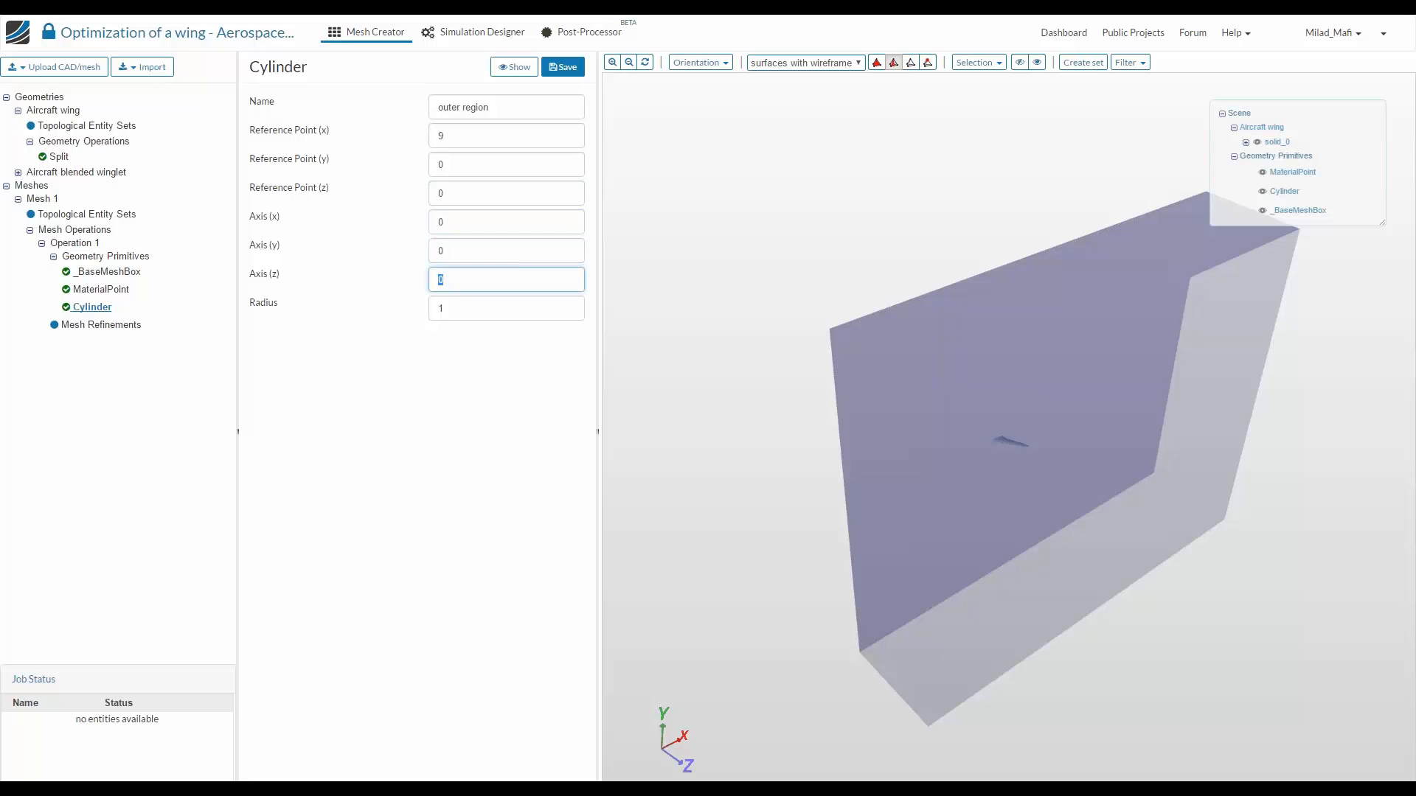
type("30")
key("Tab")
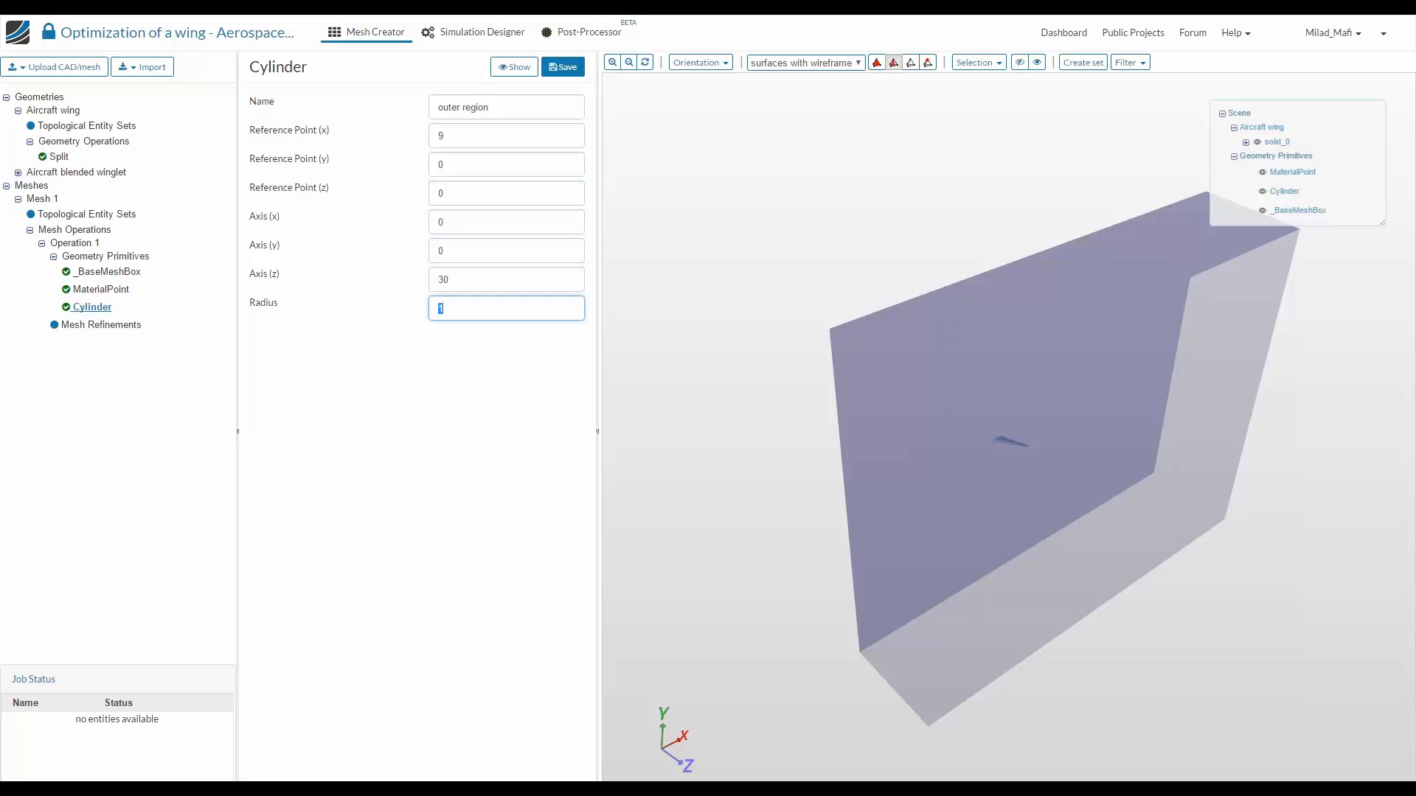
type("34")
key("Return")
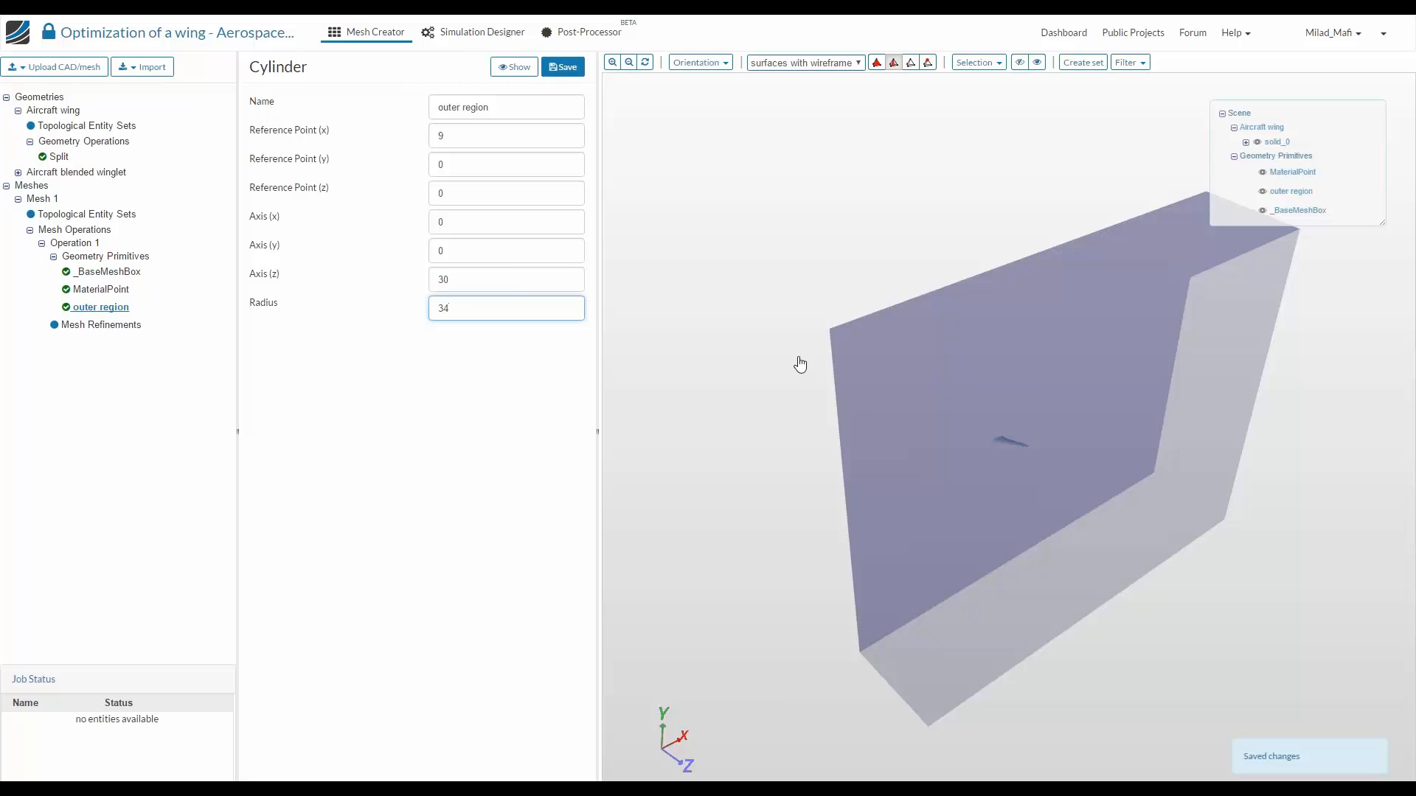
Hide the _BaseMeshBox in the scene and inspect the outer region cylinder around the wing
left_click_drag(800, 361, 1179, 247)
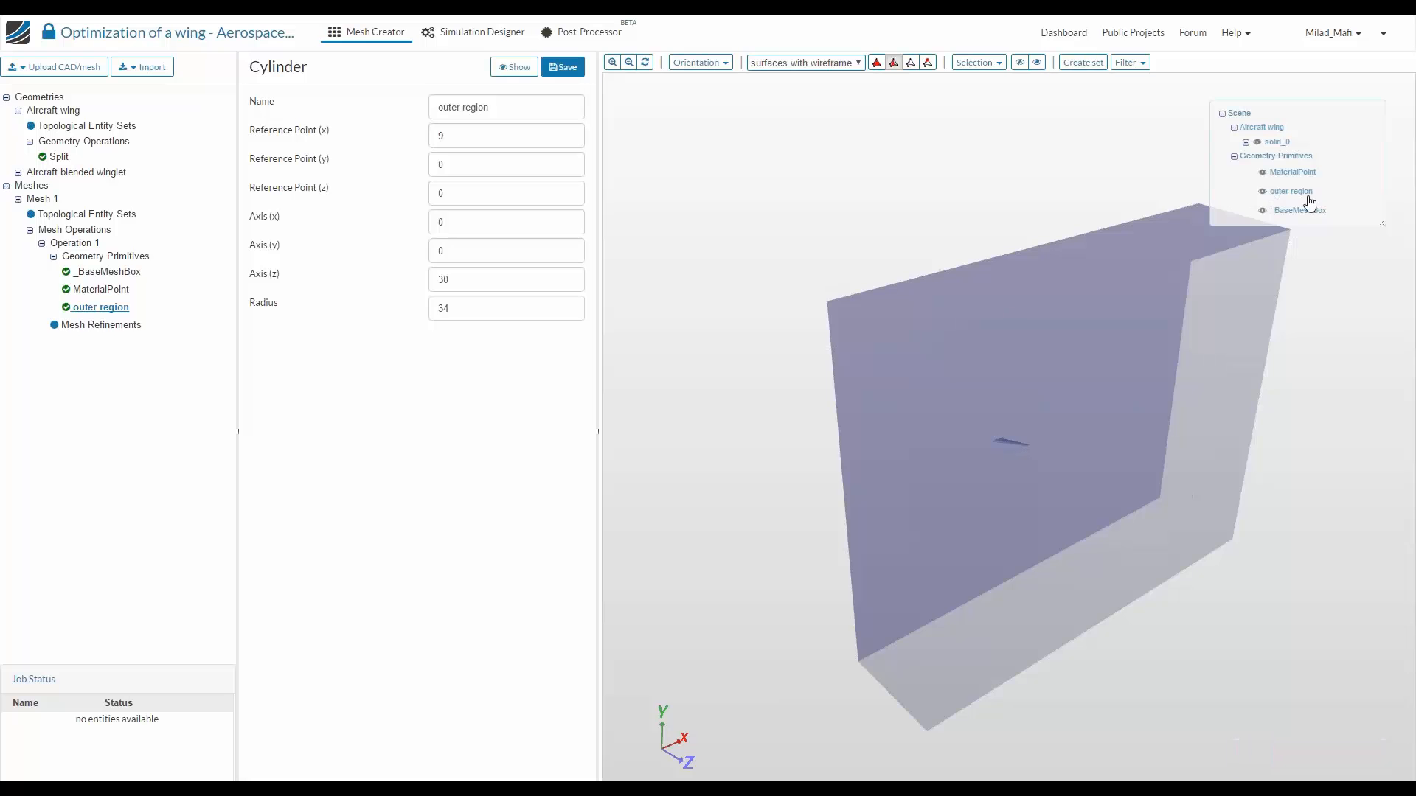
left_click(1262, 212)
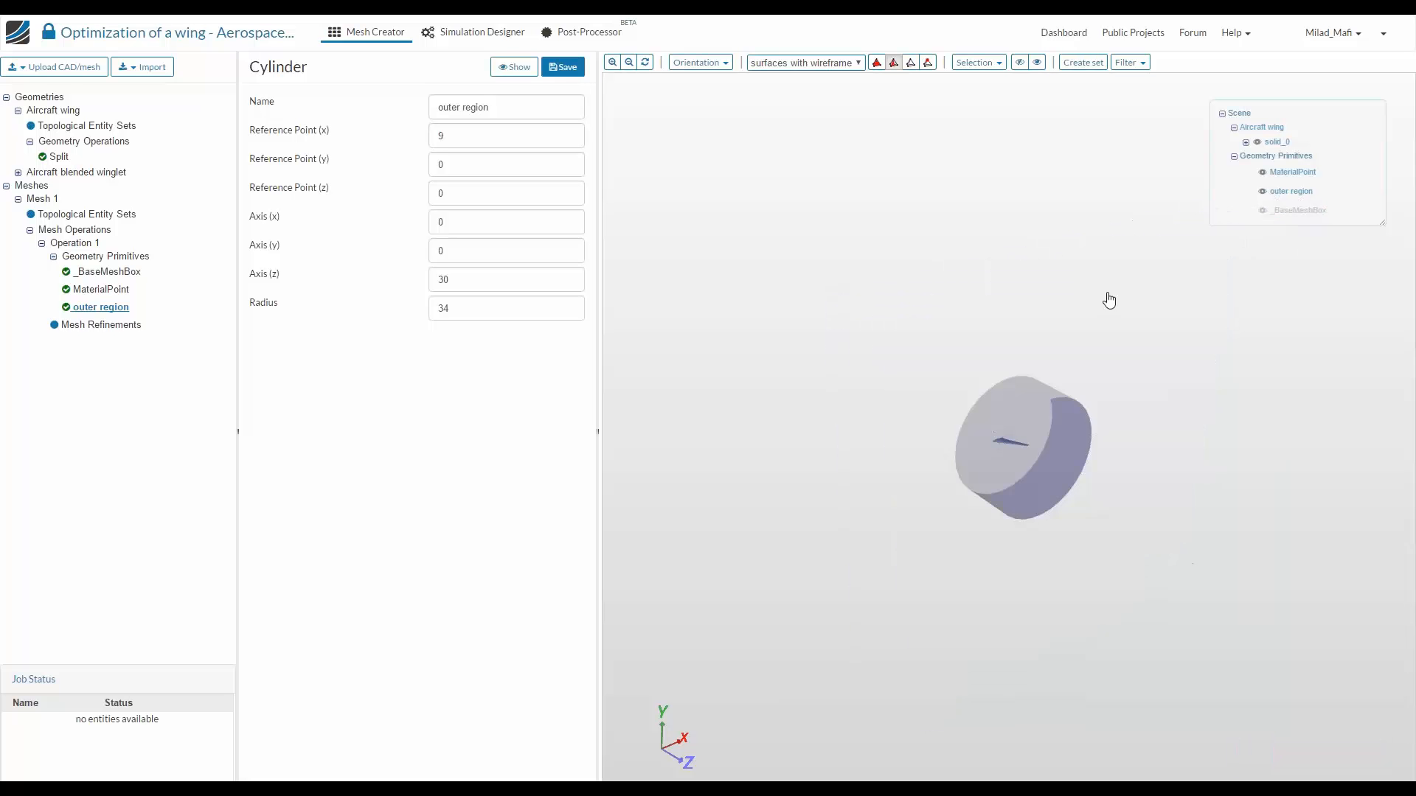
left_click_drag(1106, 300, 1062, 597)
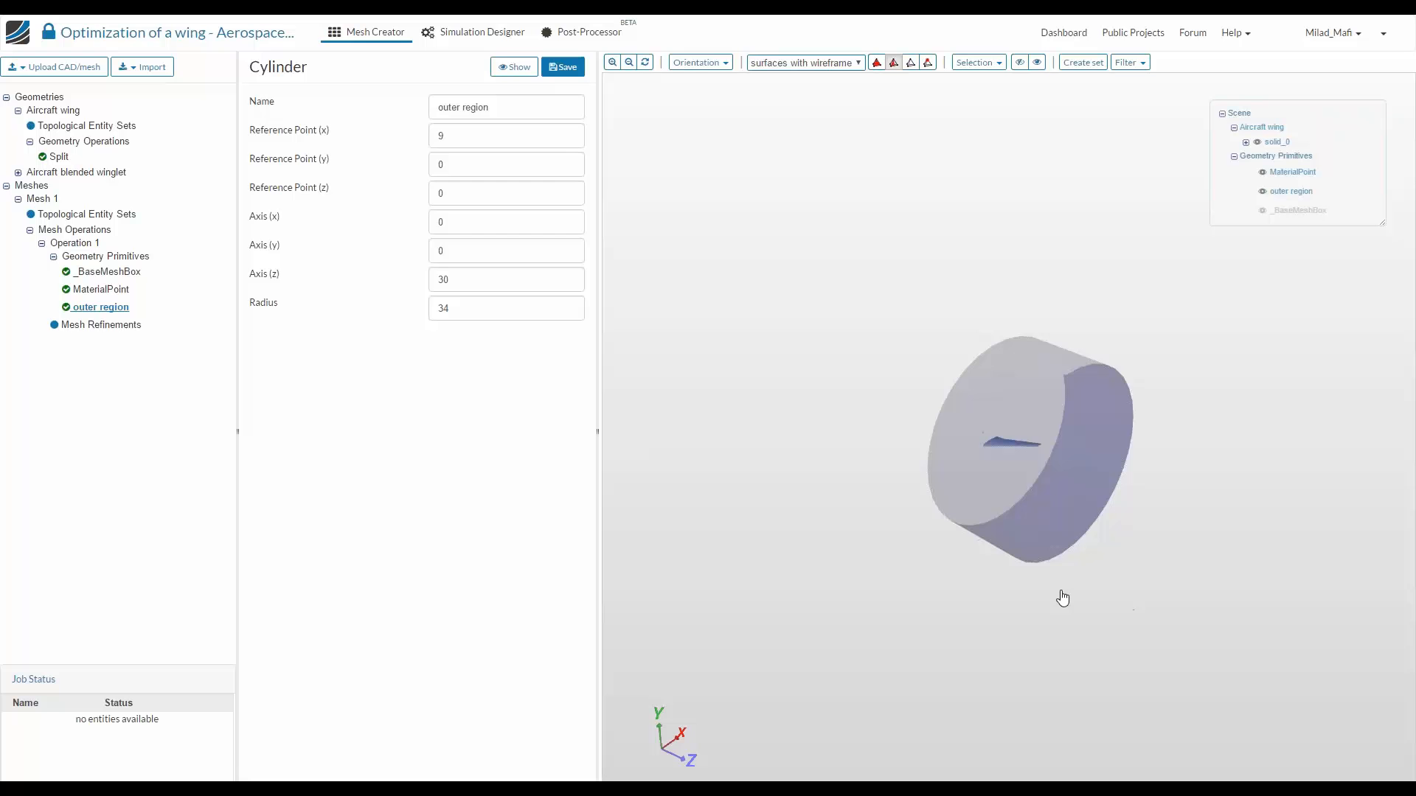
Add another cylinder geometry primitive to Operation 1 and name it "inner region"
left_click(94, 258)
left_click(558, 67)
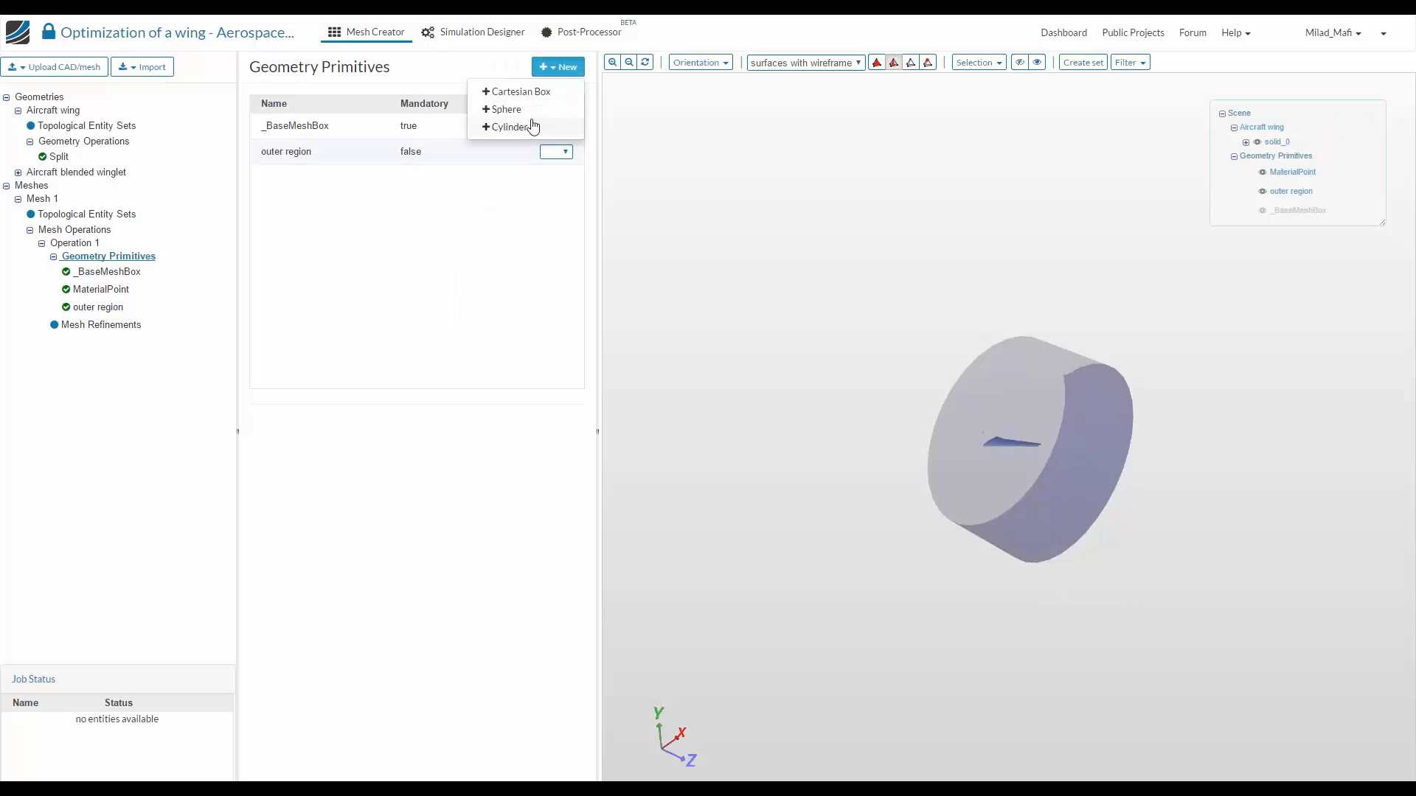
left_click(531, 126)
type("inne")
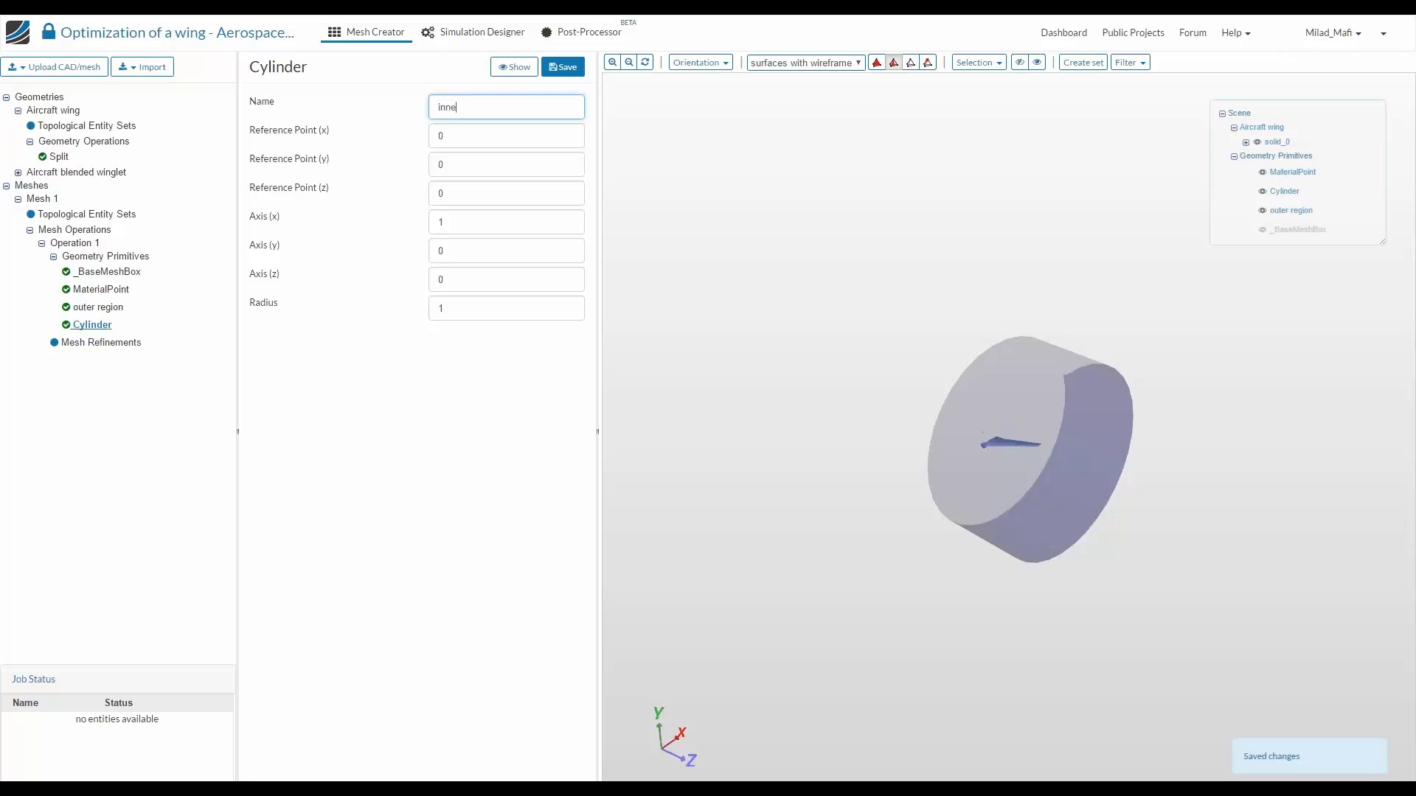
type("r_r")
key("BackSpace")
key("BackSpace")
type("region")
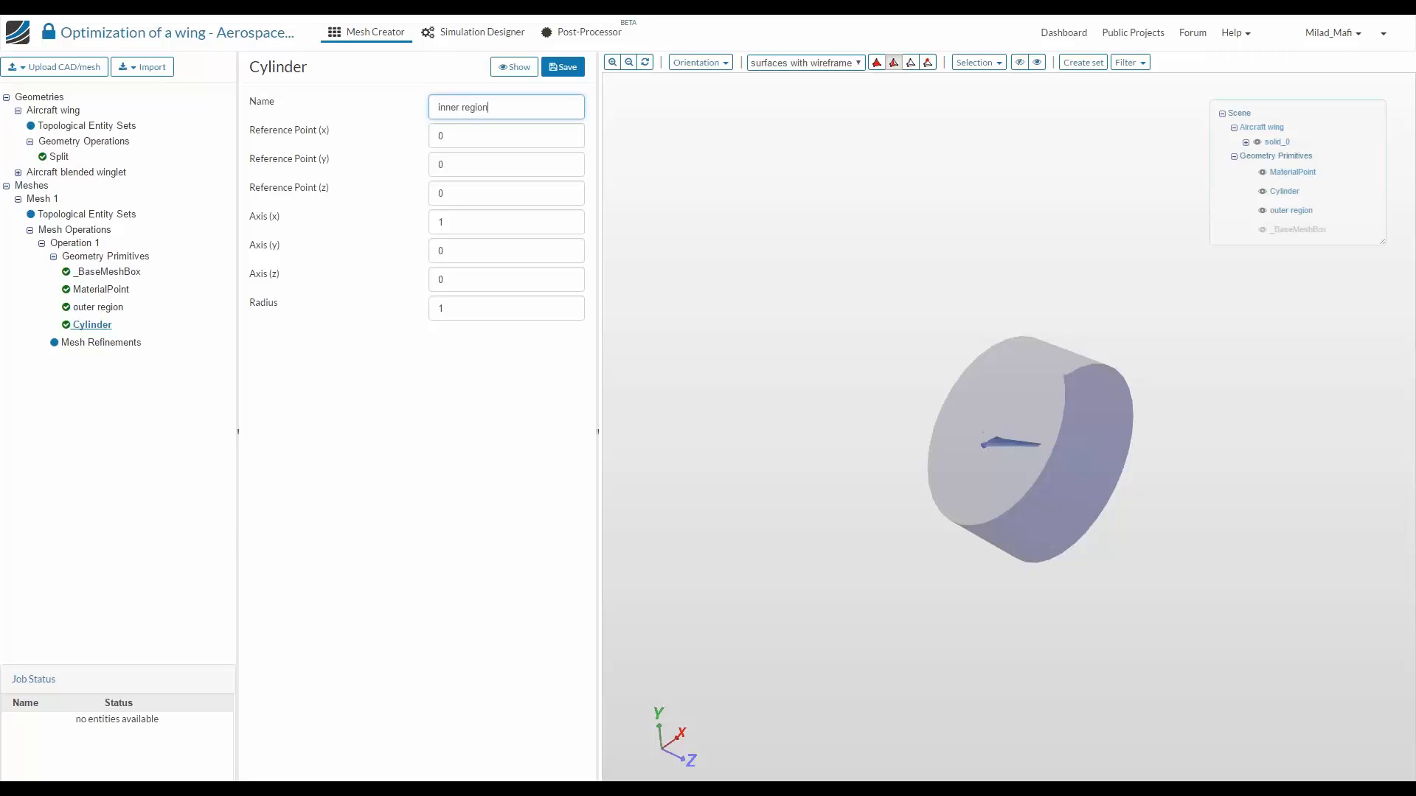
Set the inner region cylinder's reference point to x 8 and y 1, keeping z at 0
key("Tab")
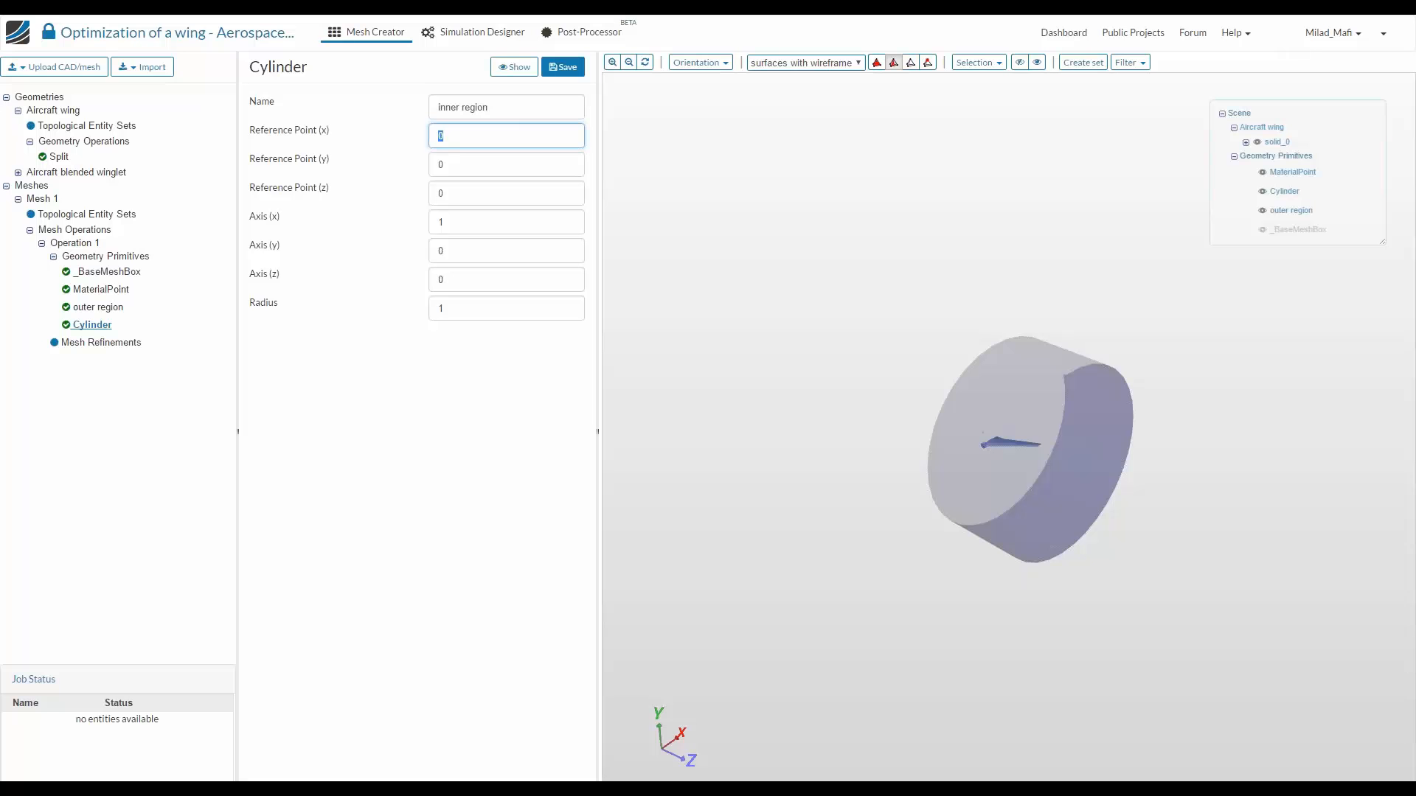
type("8")
key("Tab")
type("1")
key("Tab")
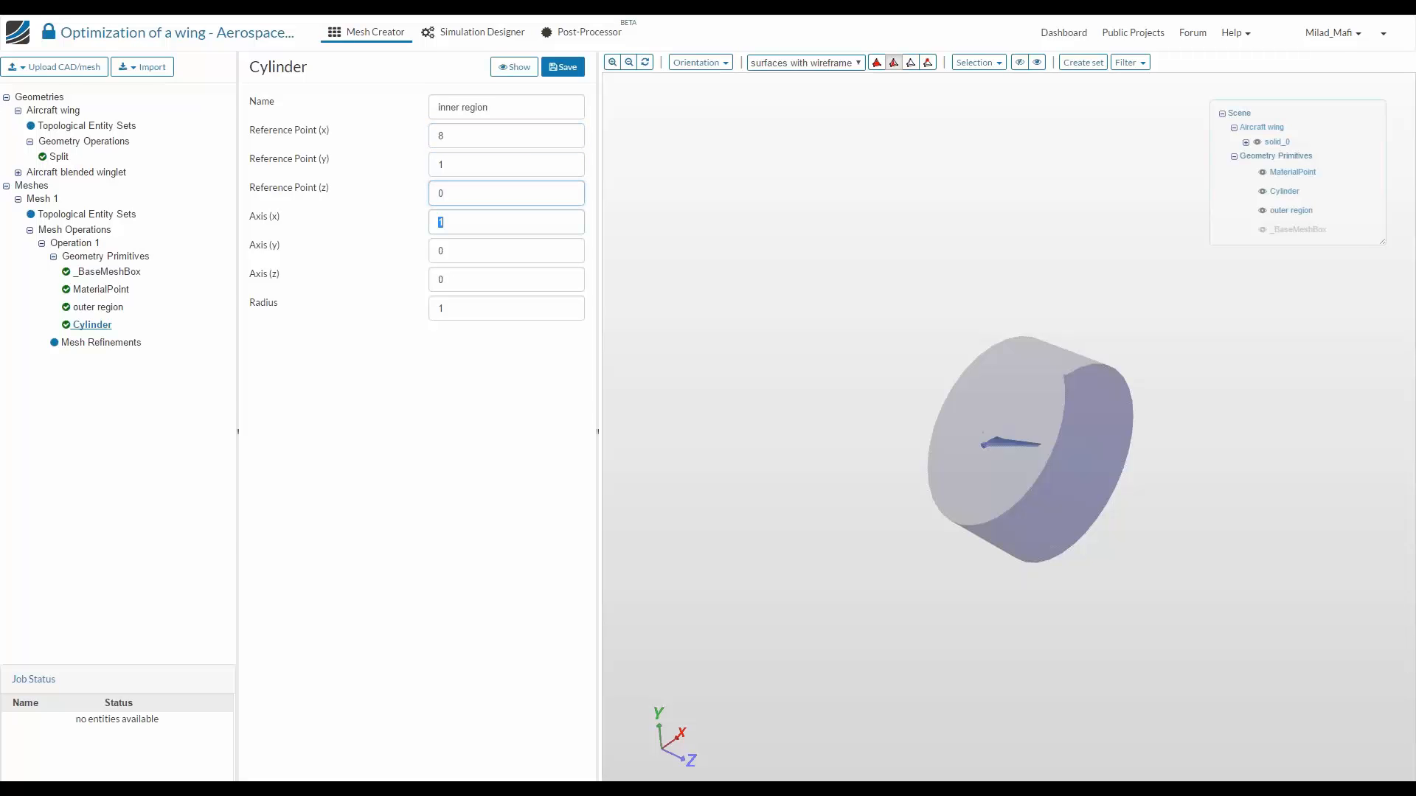
Set the inner region's axis to (0, 0, 20) and its radius to 14, save it and check it in the scene
key("Tab")
type("0")
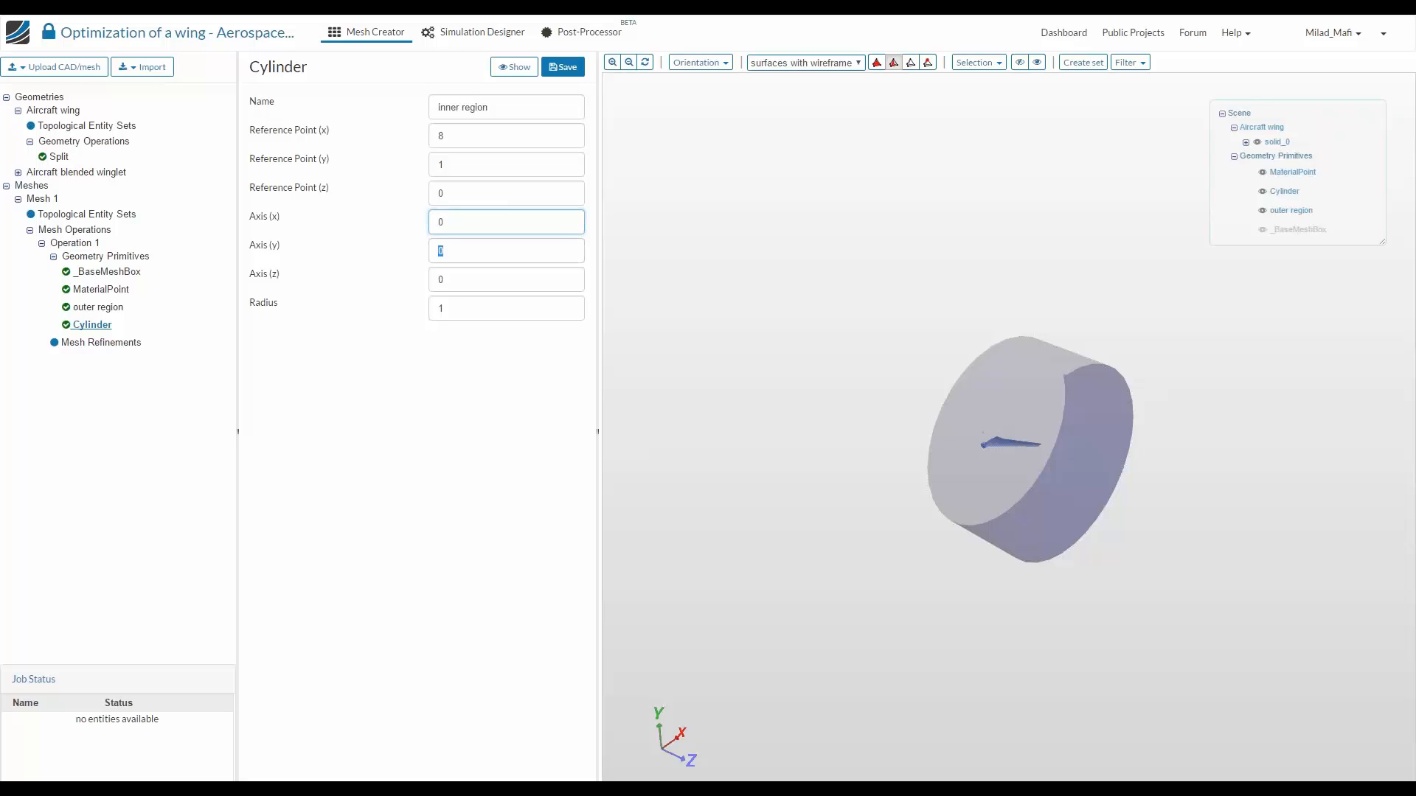
key("Tab")
key("Tab")
type("02")
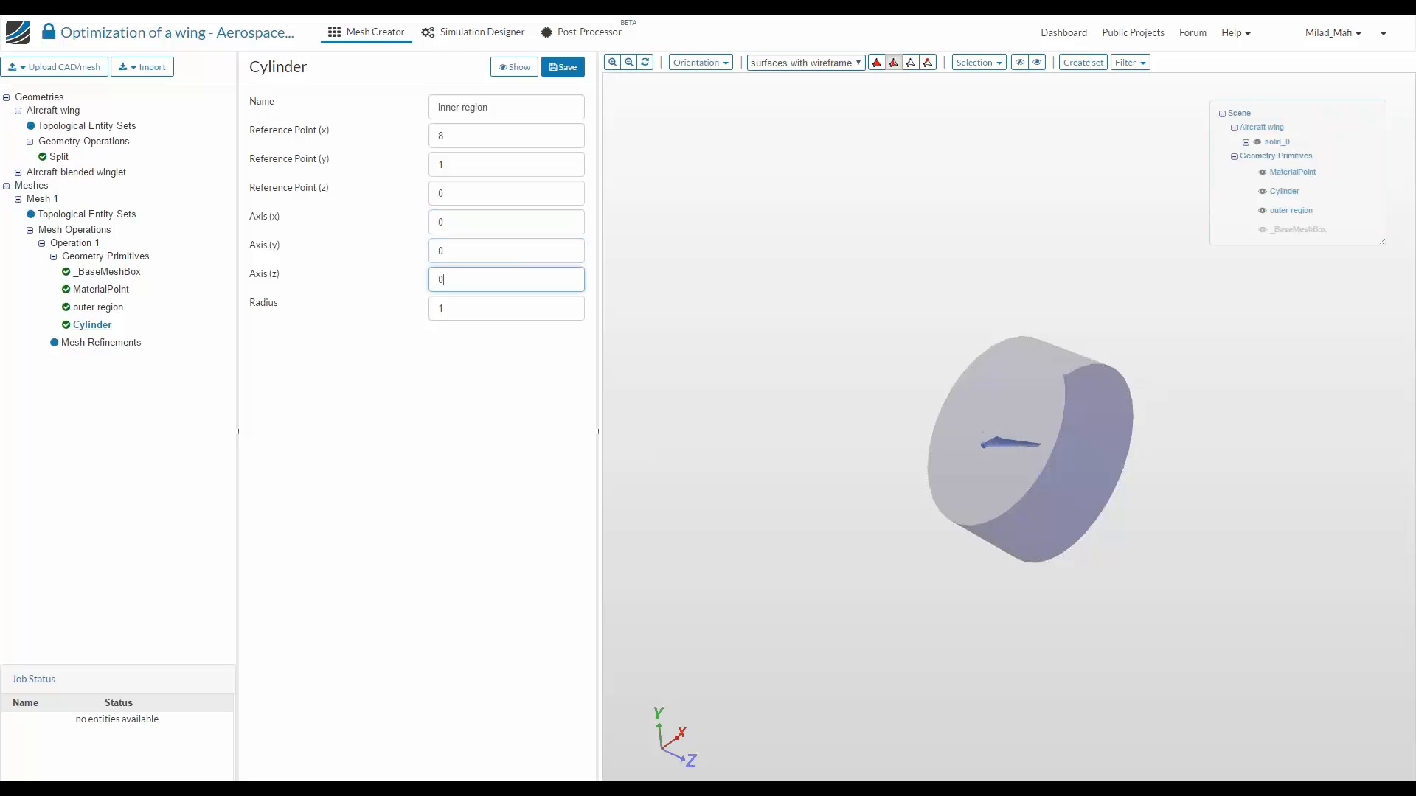
type("20")
key("Tab")
type("14")
key("Return")
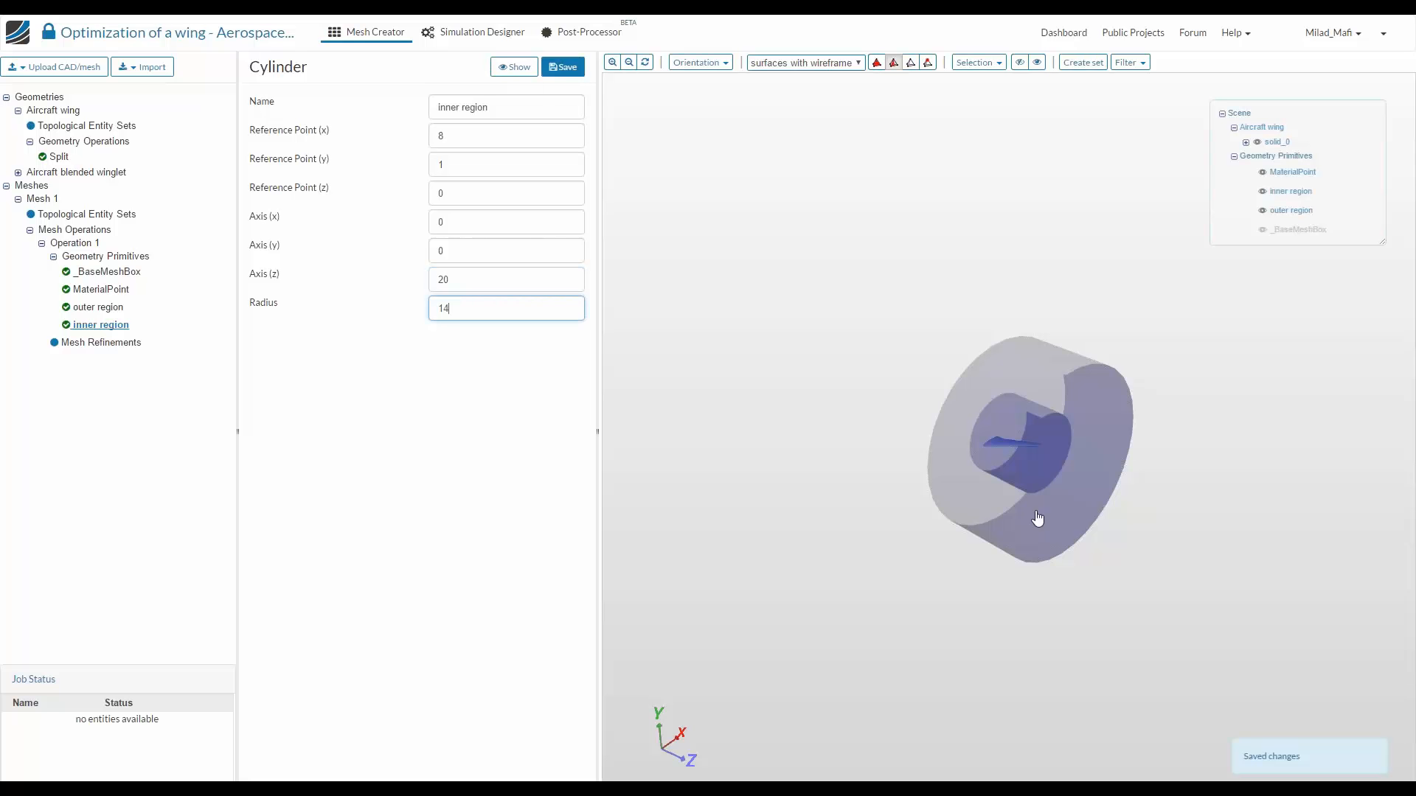
left_click_drag(1033, 515, 1110, 594)
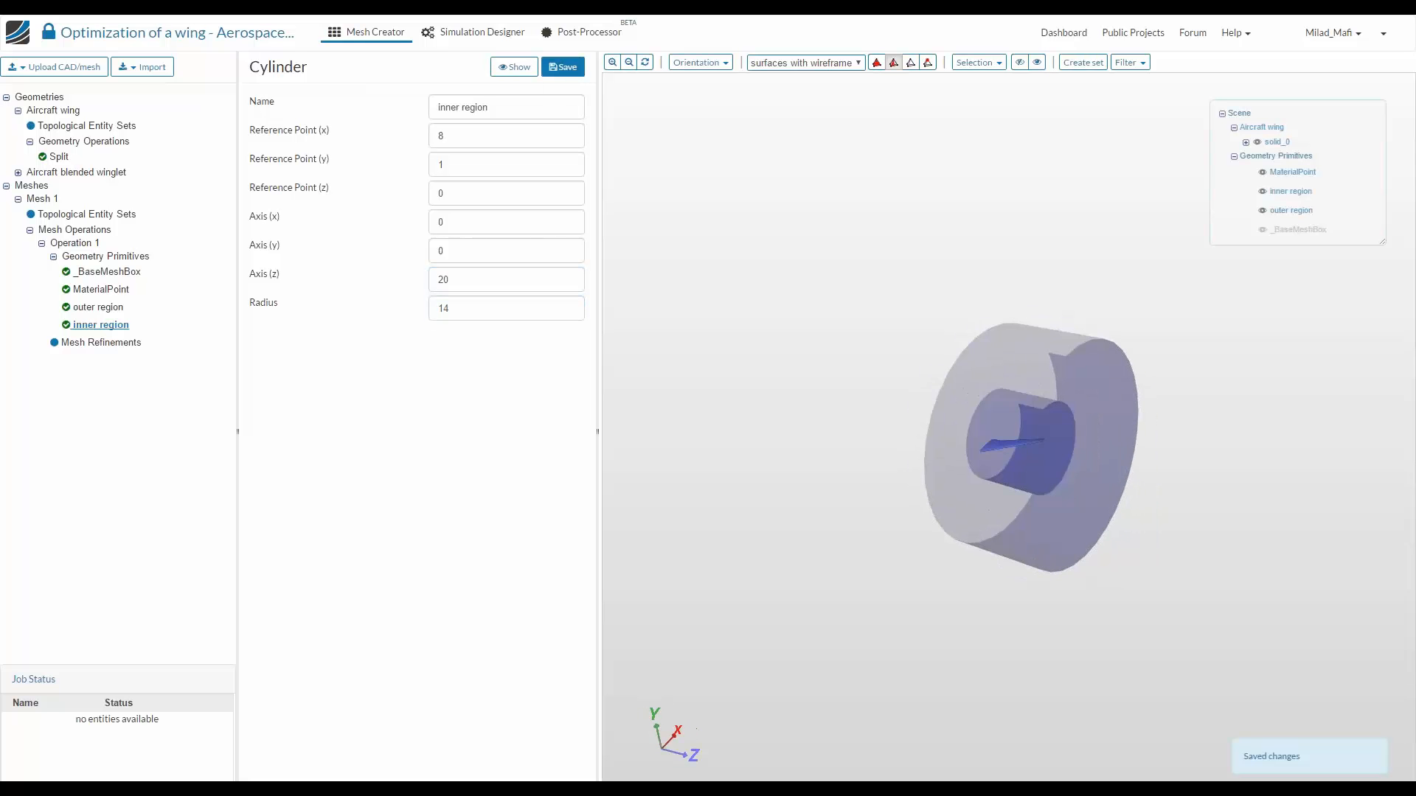
Add a third cylinder geometry primitive to Operation 1 and name it "wing-tip-region-1"
left_click(105, 258)
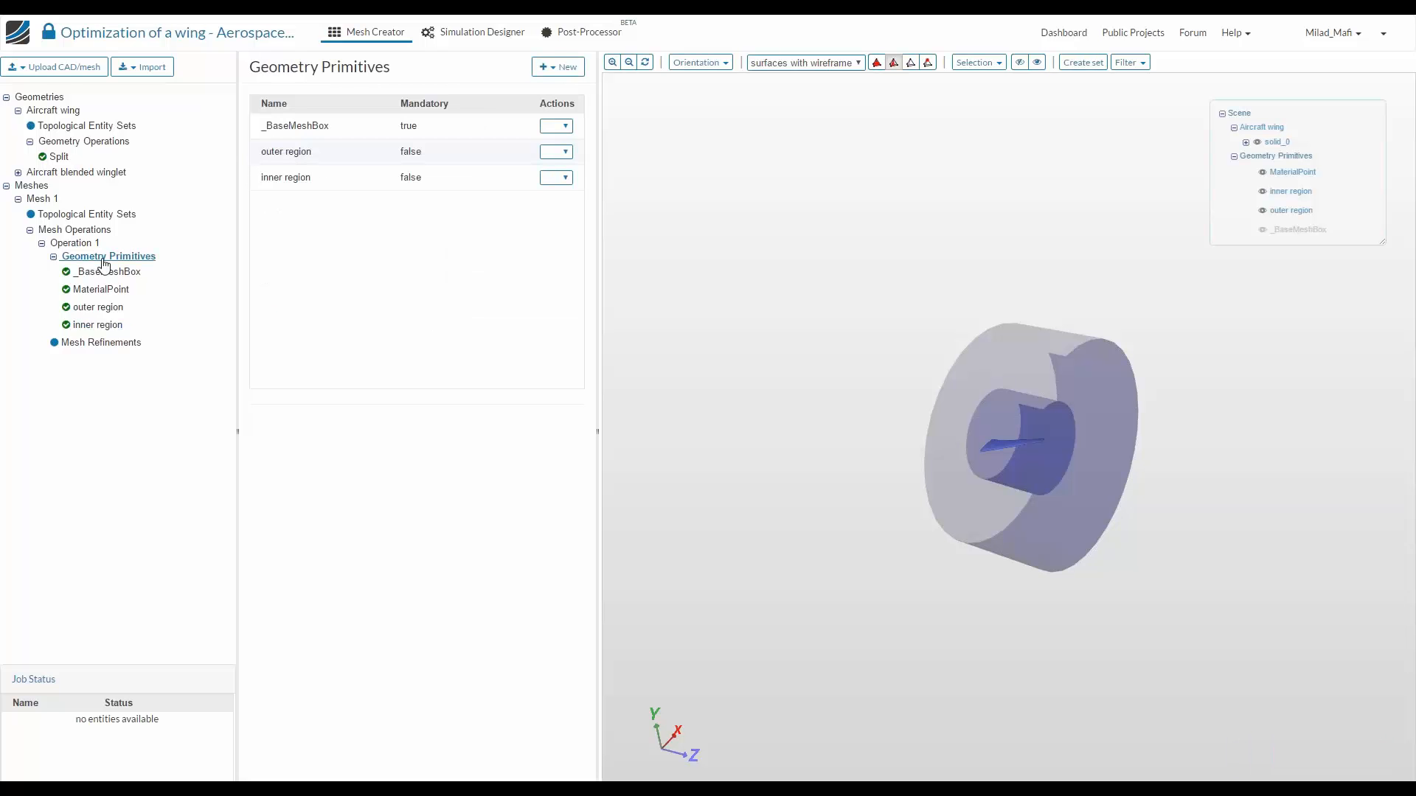
left_click(557, 68)
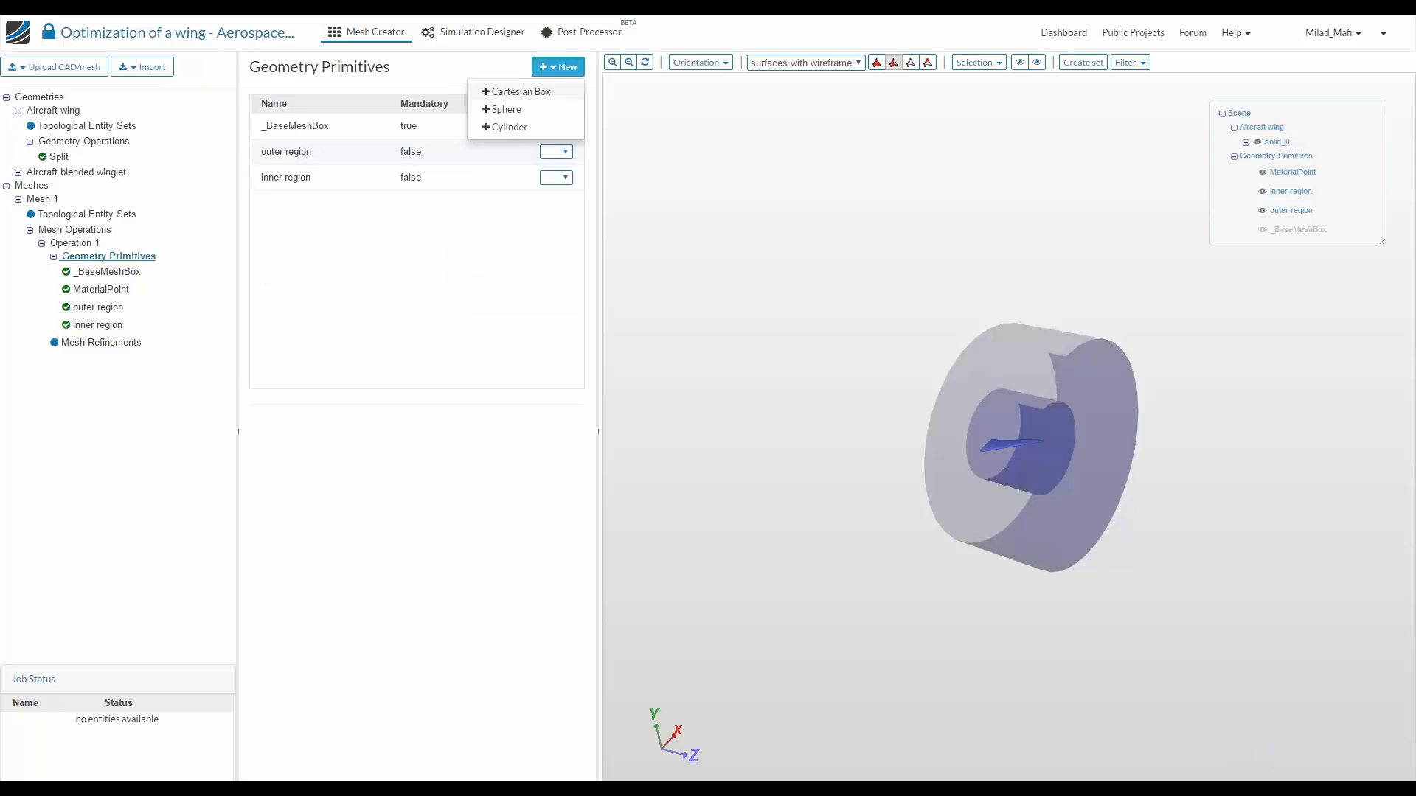
left_click(542, 127)
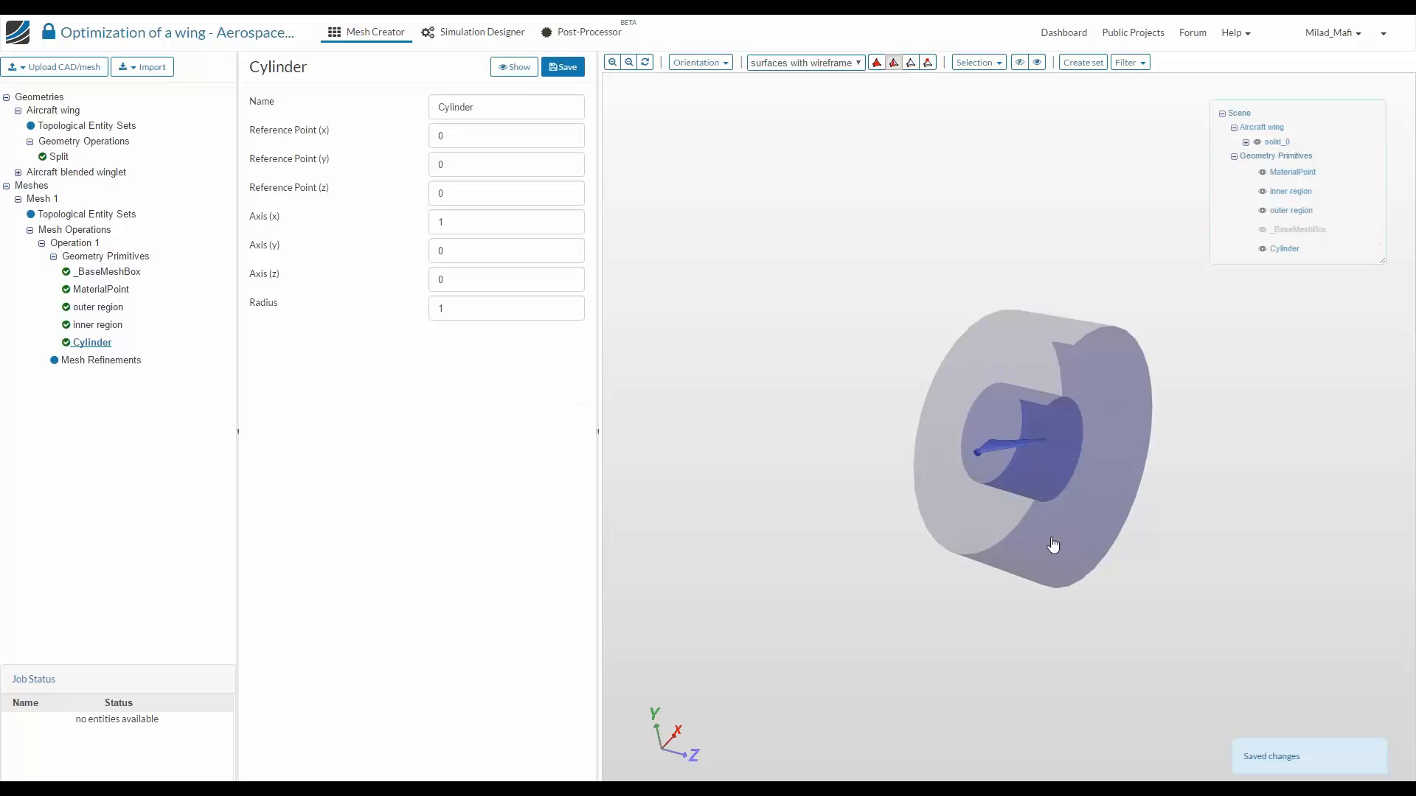
scroll(793, 649, "up", 5)
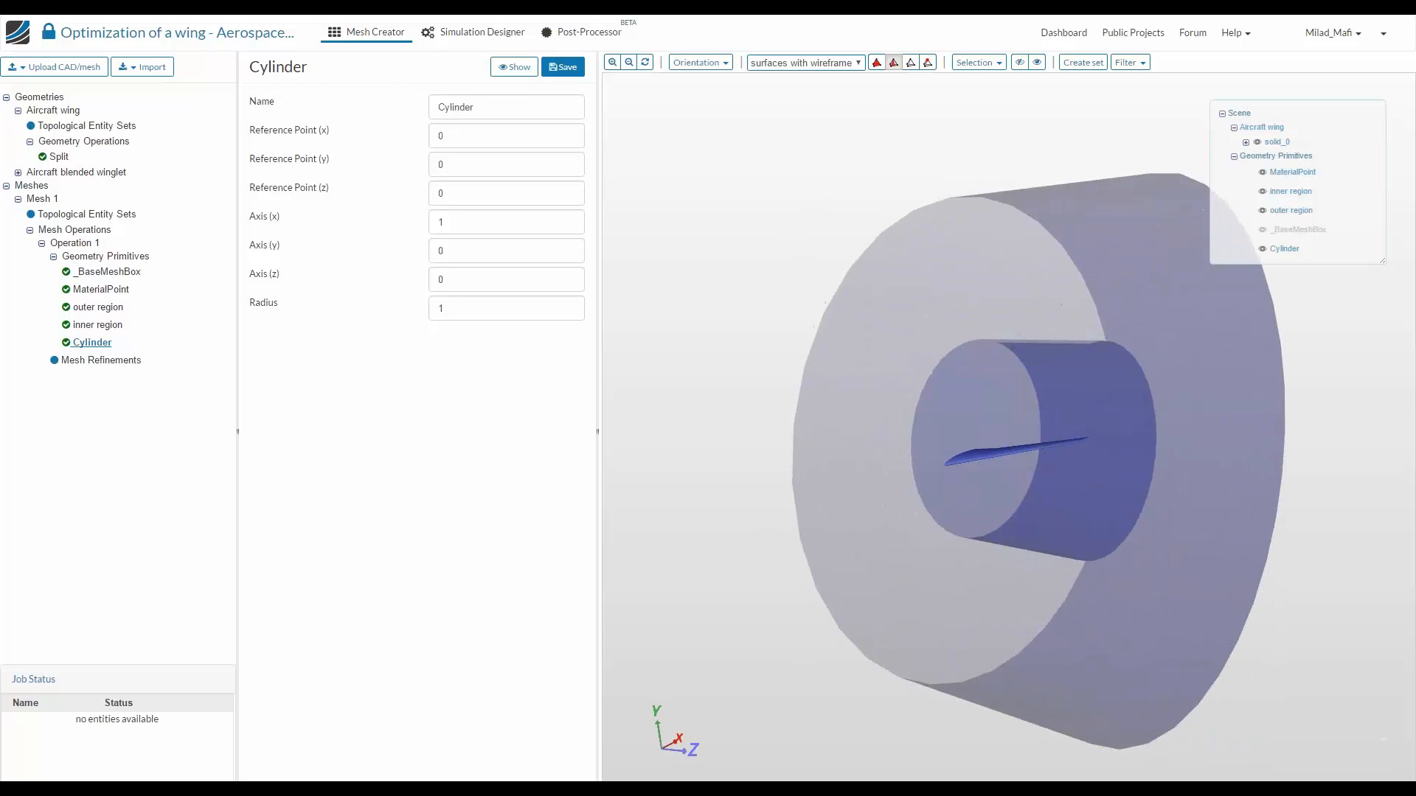
double_click(479, 101)
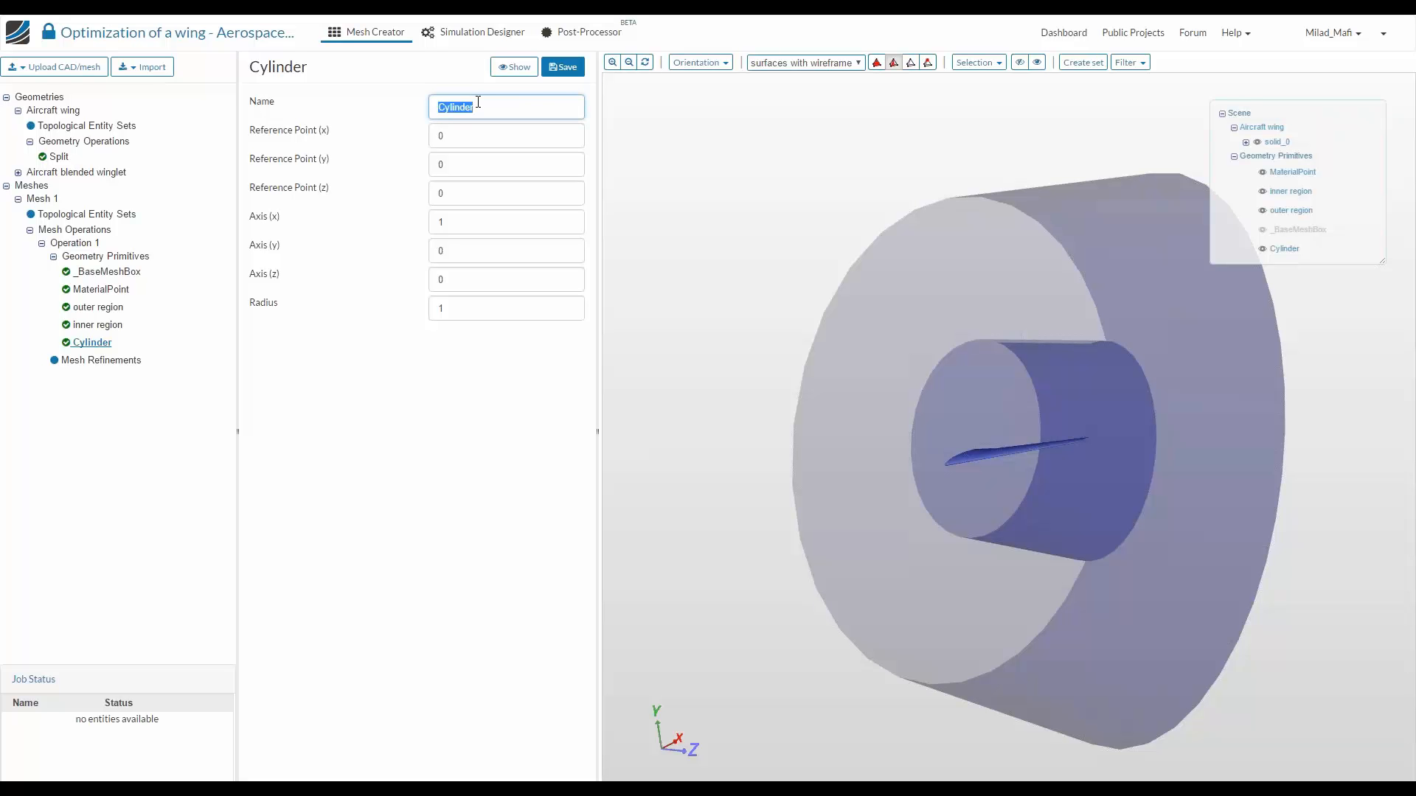
type("wing-tip-region-1")
Set the reference point of wing-tip-region-1 to x 8, y 2 and z 17
key("Tab")
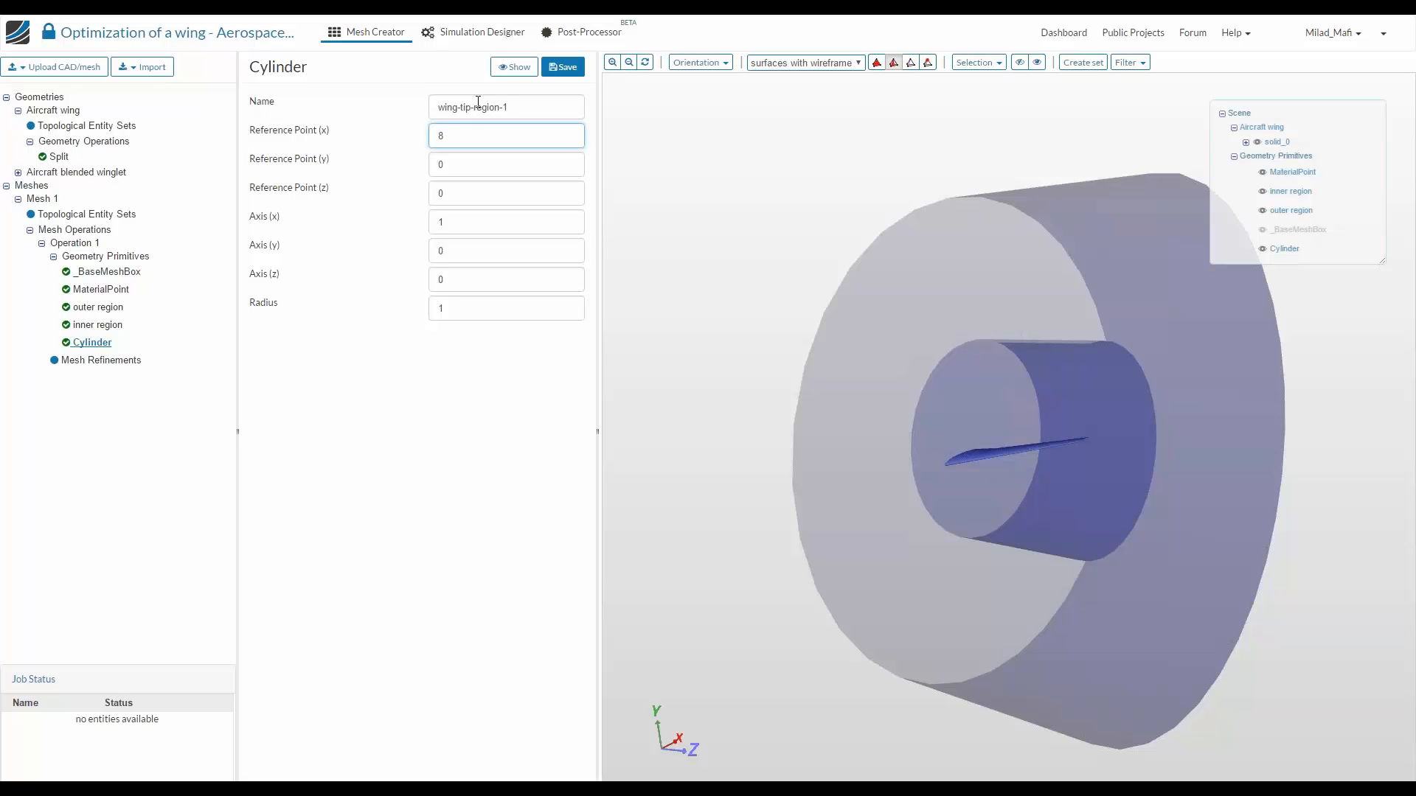
type("8")
key("Tab")
type("2")
key("Tab")
type("17")
key("Tab")
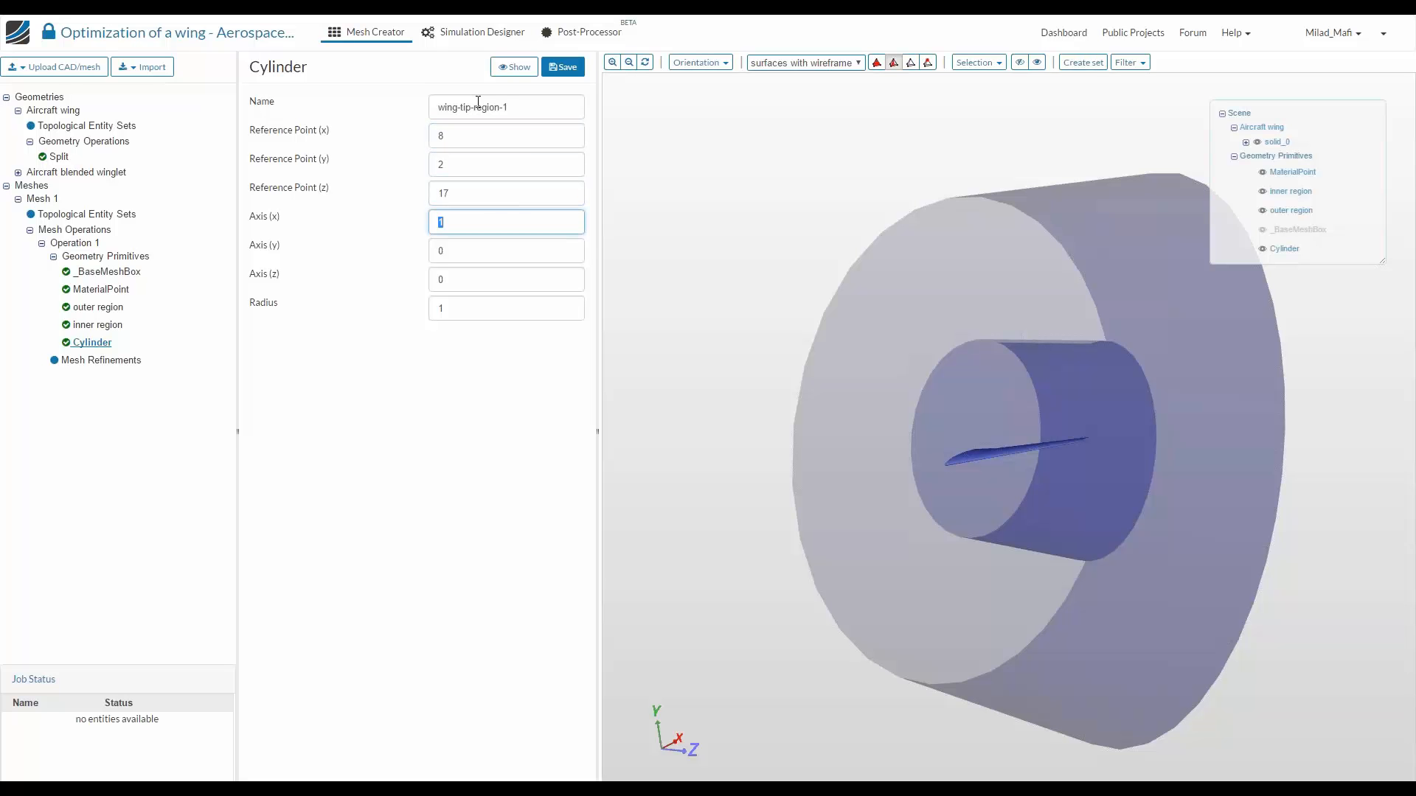
Set the axis of wing-tip-region-1 to (35, 0, 0) and its radius to 3, save it and check it at the wing tip
type("35")
key("Tab")
key("Tab")
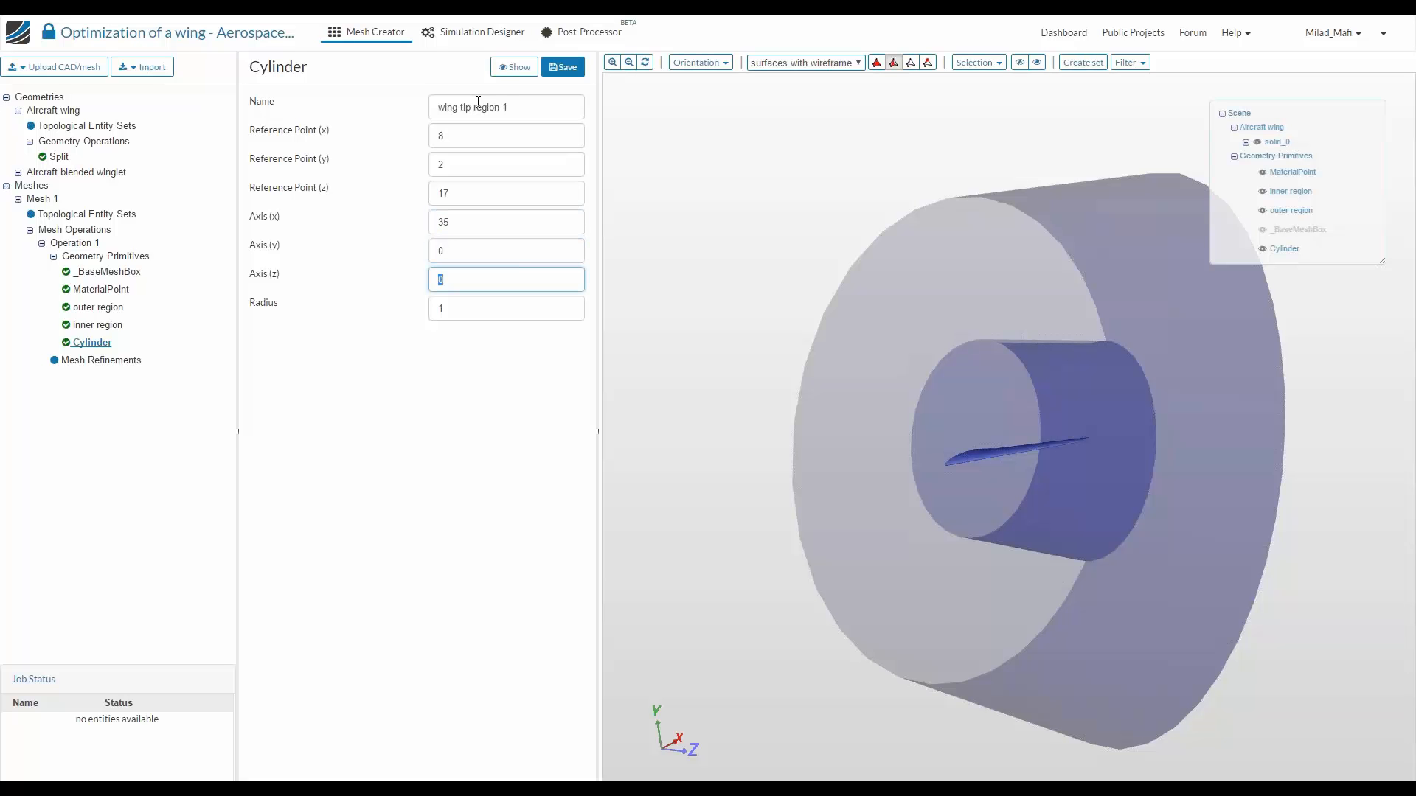
key("Tab")
type("3")
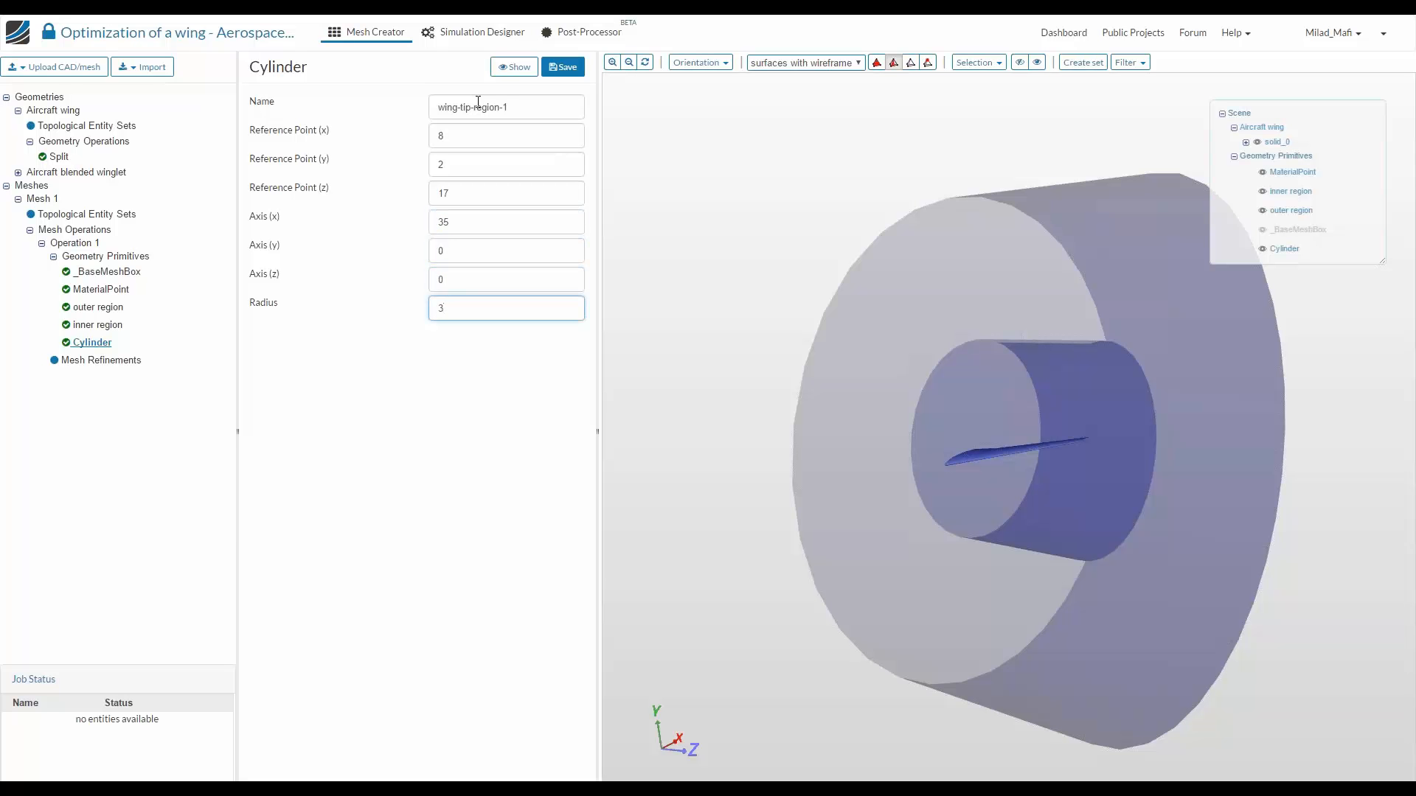
key("Return")
left_click_drag(1119, 352, 1071, 447)
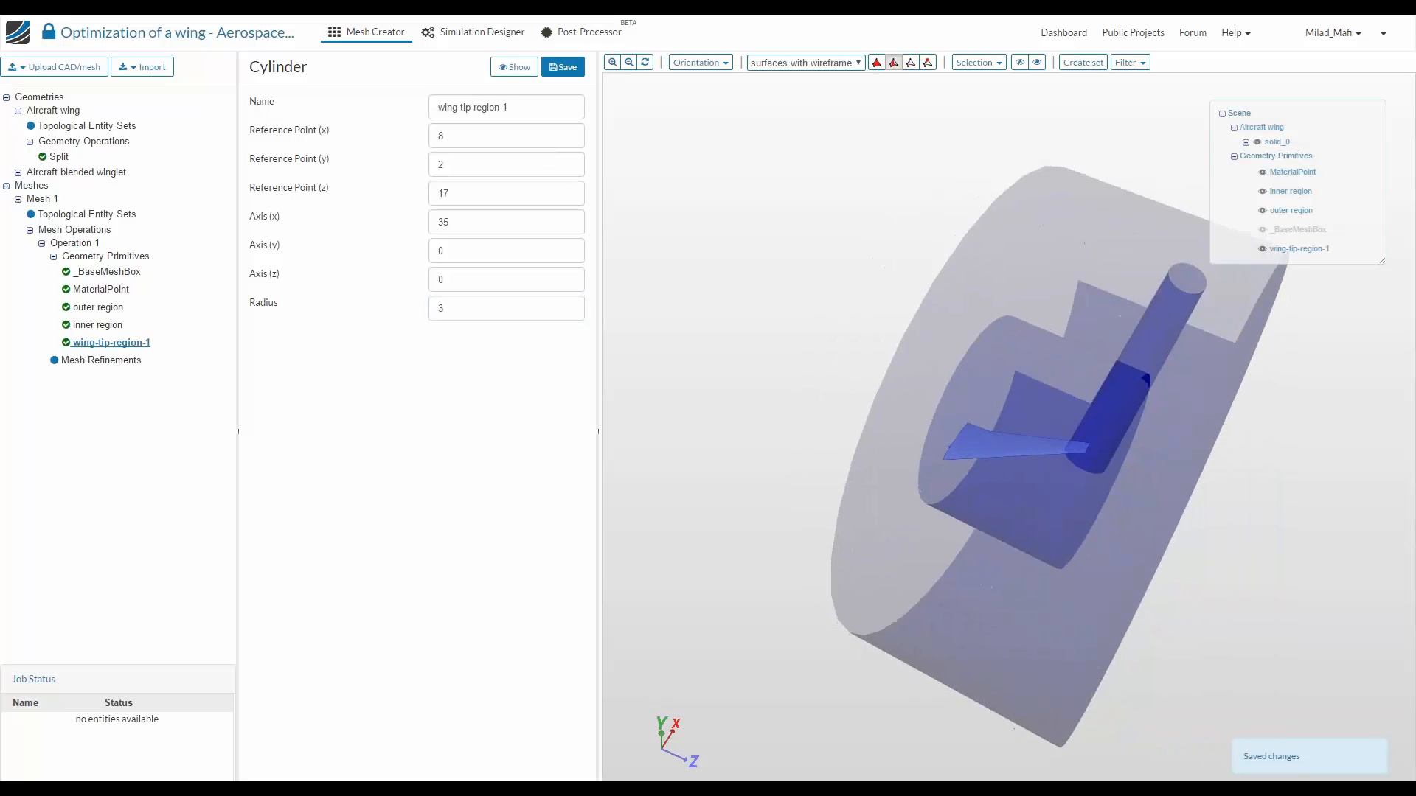
Add a fourth cylinder geometry primitive to Operation 1 and name it "wing-tip-region-2"
left_click(103, 258)
left_click(555, 67)
left_click(517, 126)
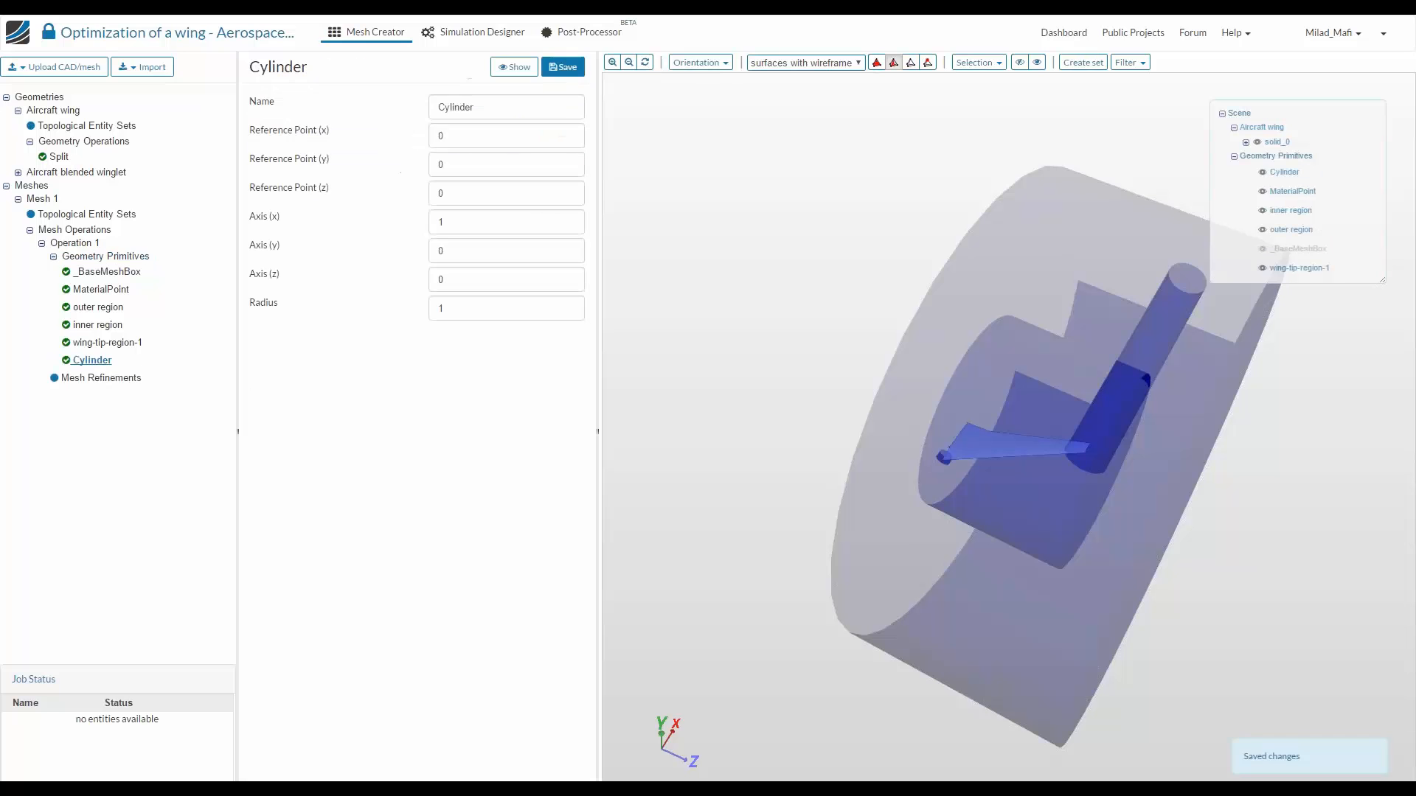
type("wing ")
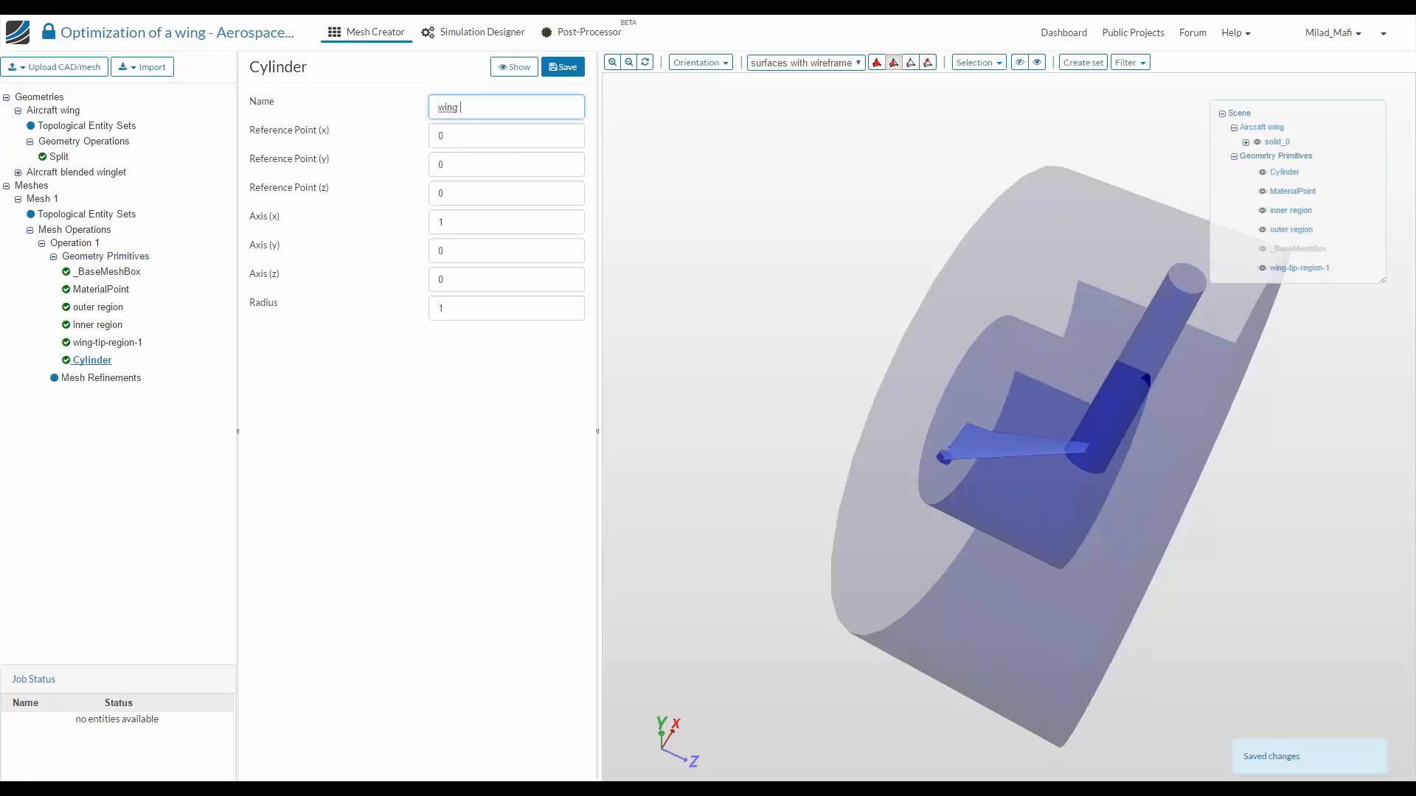
type("tipr")
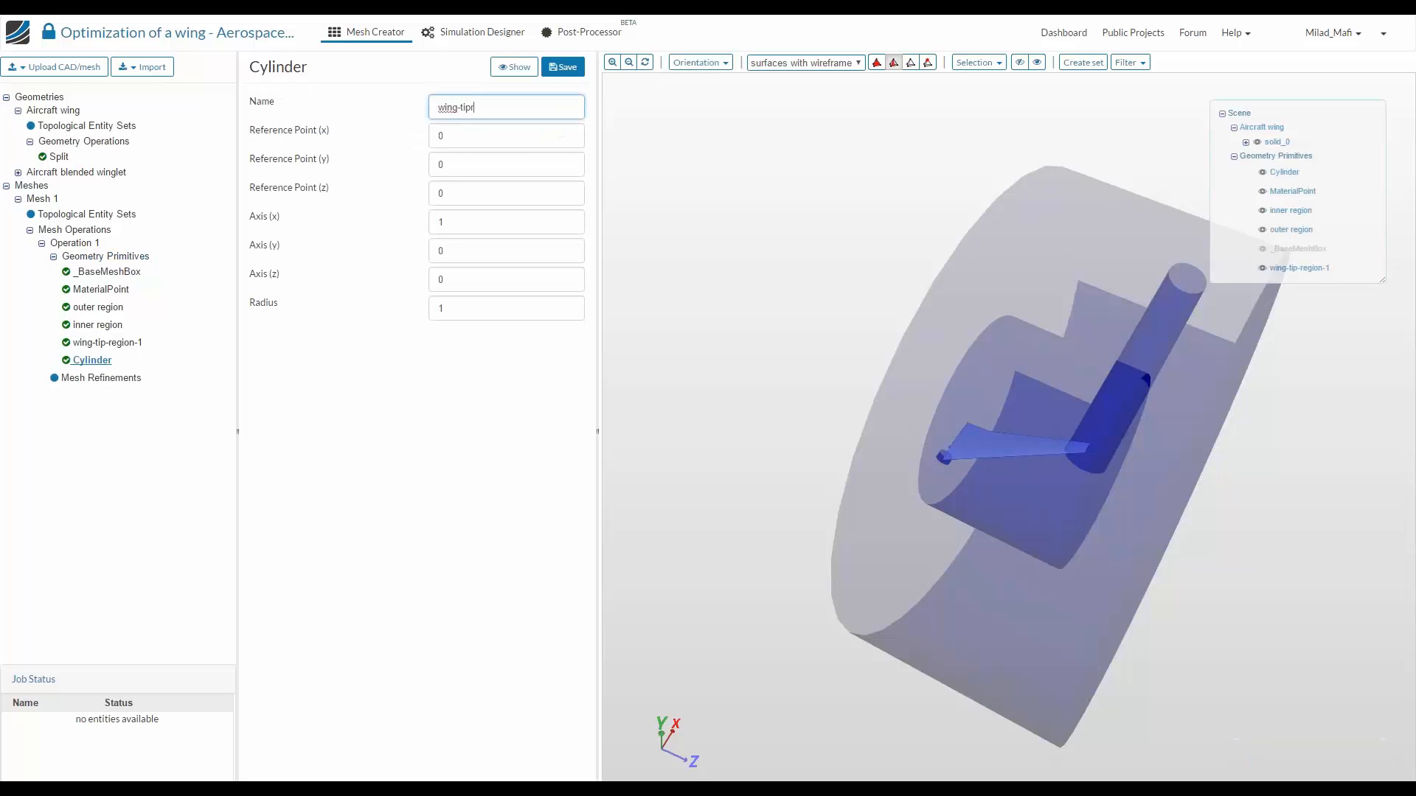
key("BackSpace")
type("-region-2")
Set the reference point of wing-tip-region-2 to x 8.5, y 2 and z 17
key("Tab")
type("8")
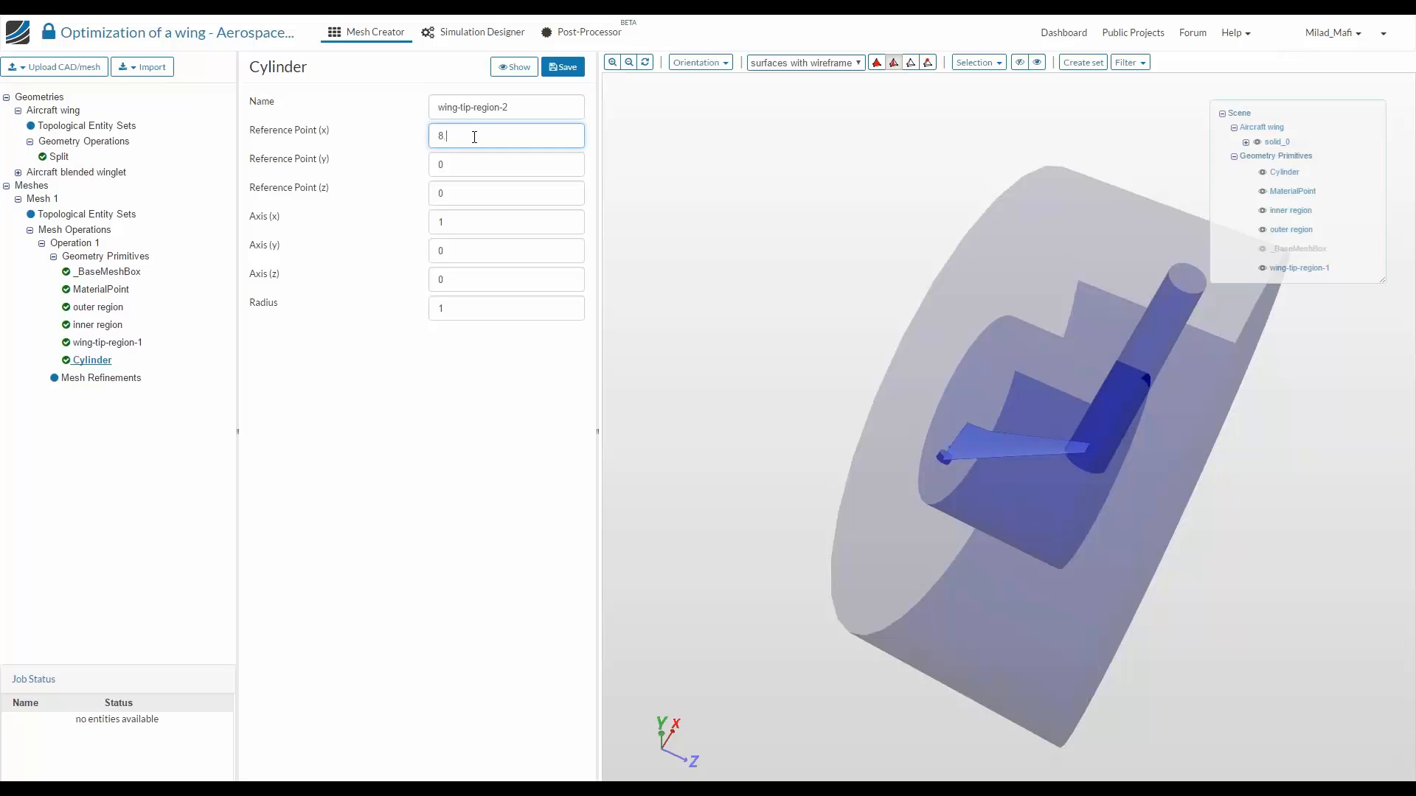
type(".5")
type("2")
key("Tab")
type("17")
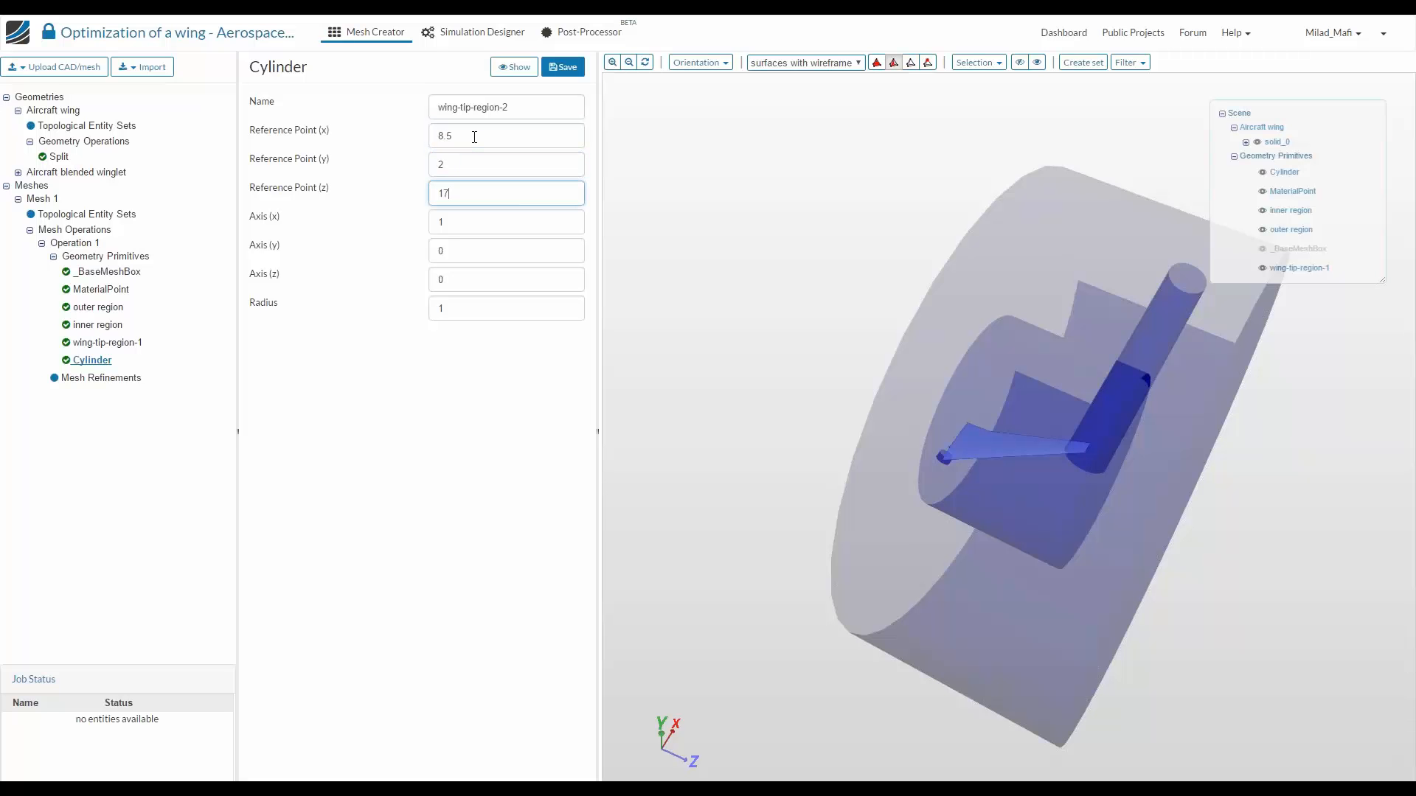
Set the axis of wing-tip-region-2 to (12, 0, 0) and its radius to 1.7, and save the cylinder
key("Tab")
type("12")
key("Tab")
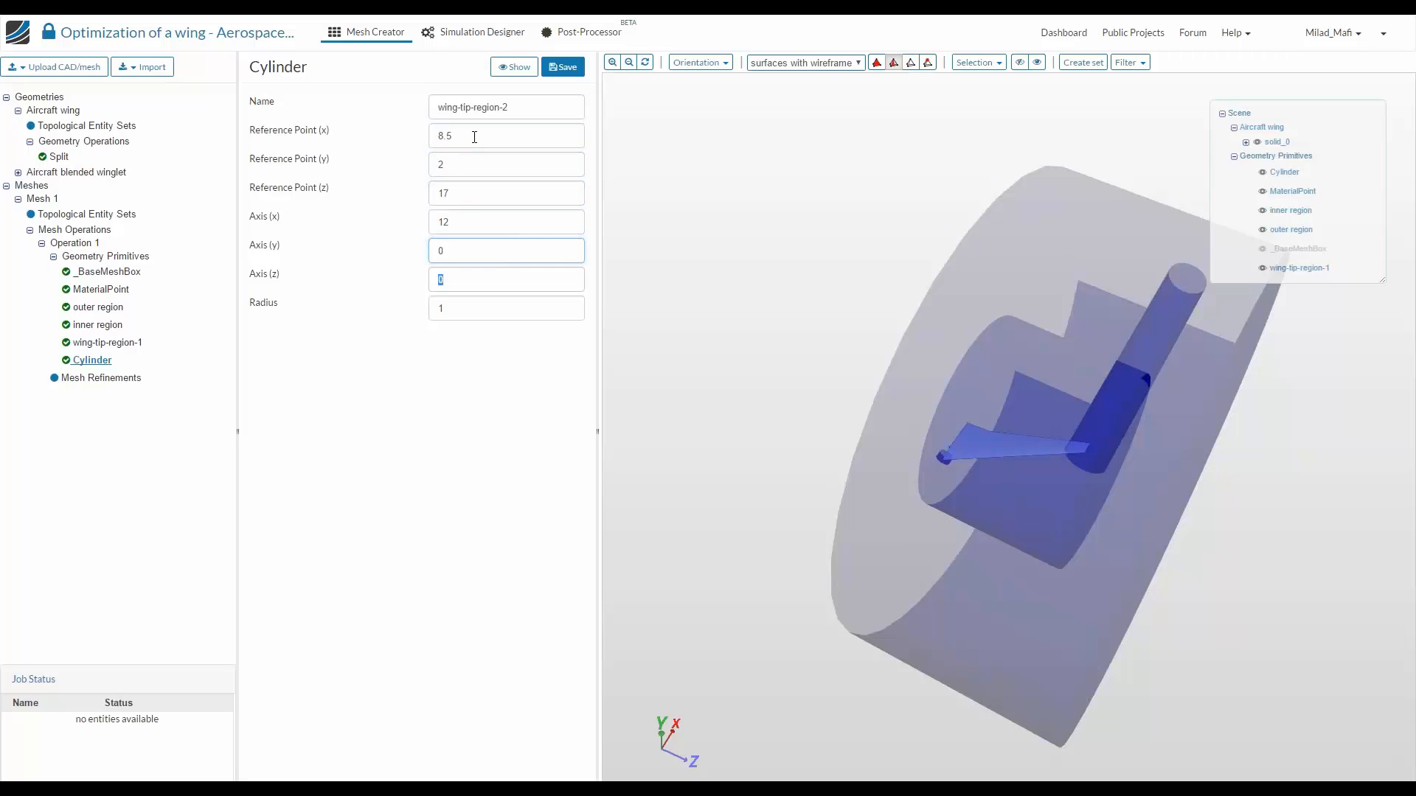
key("Tab")
key("Tab")
type("1")
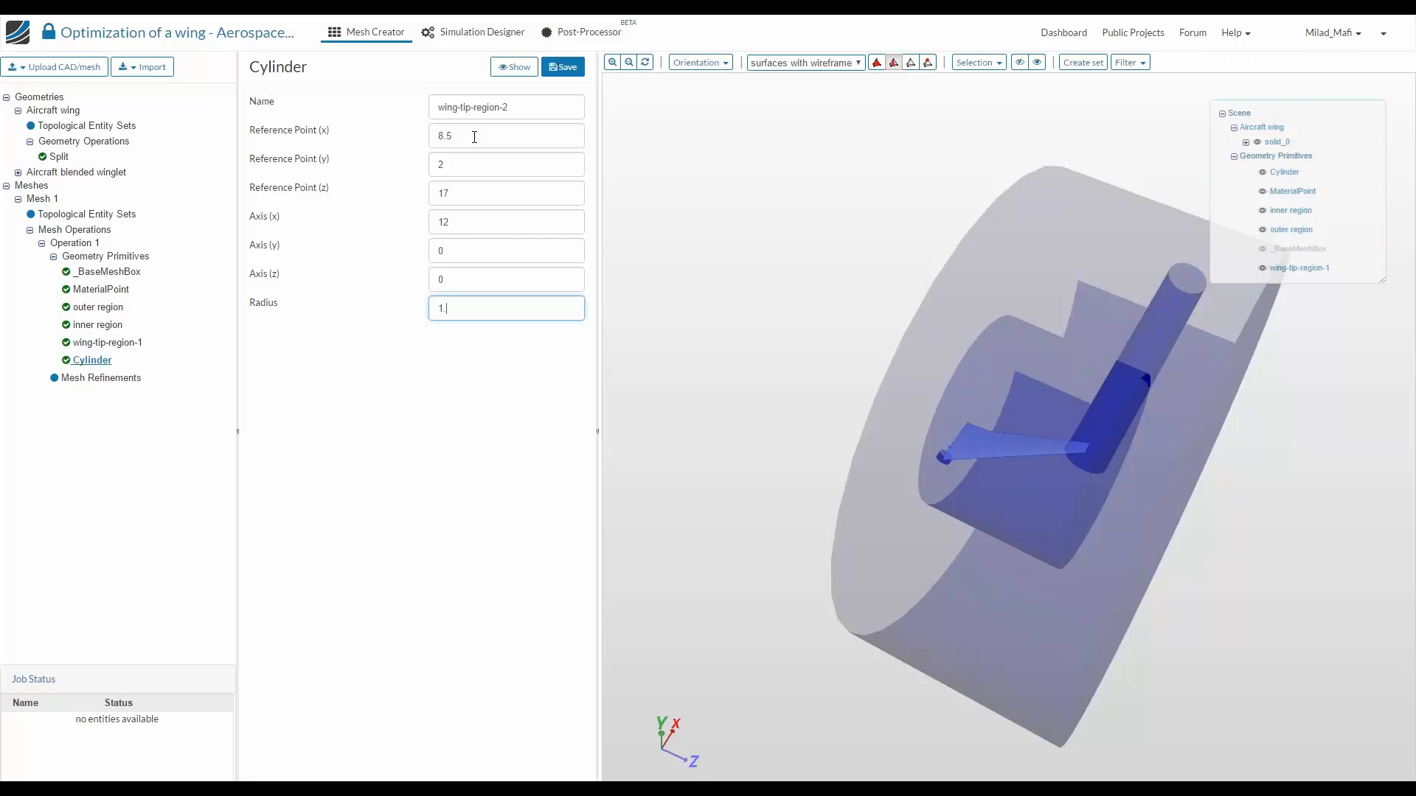
type(".7")
key("Return")
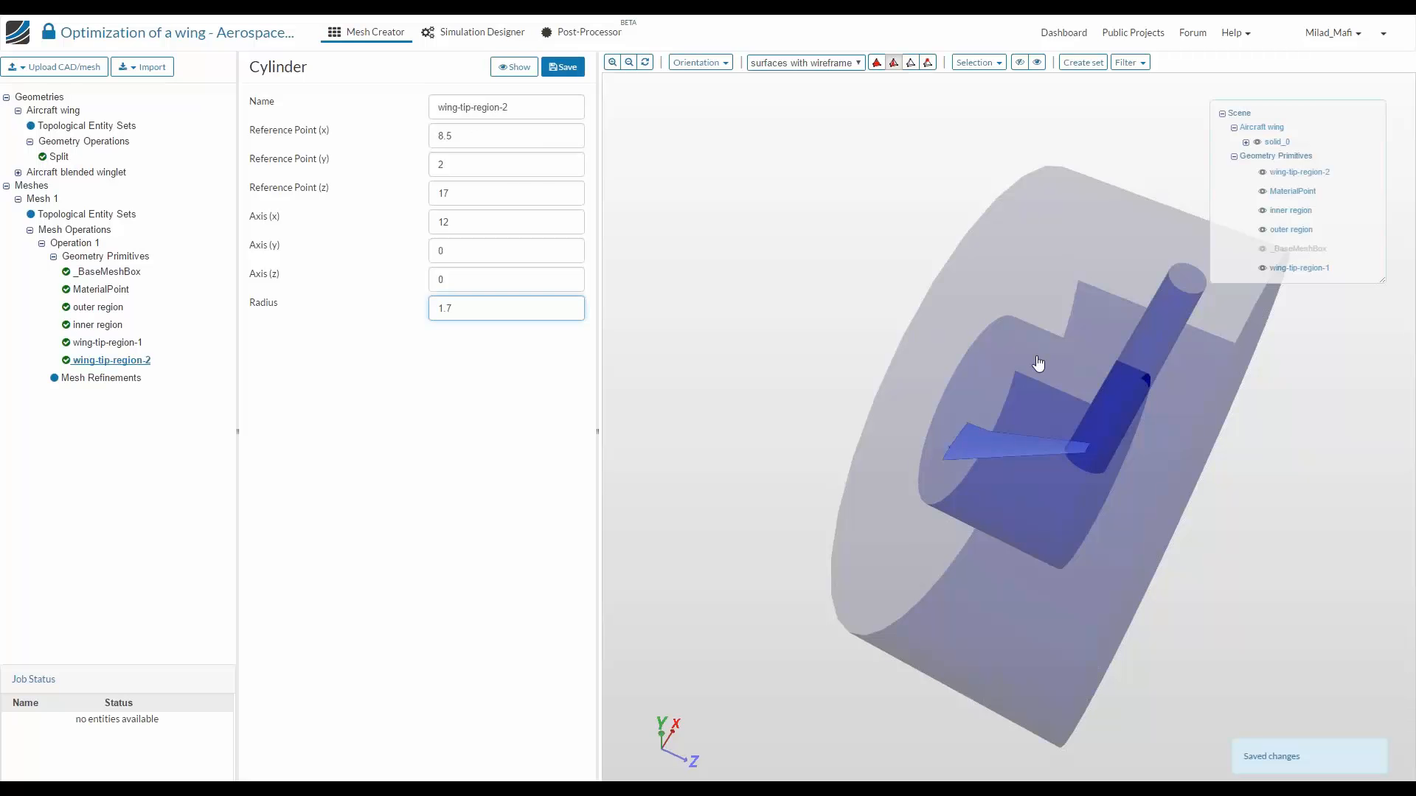
Save wing-tip-region-2 and hide all geometry primitives so that only the wing solid is displayed
left_click(563, 67)
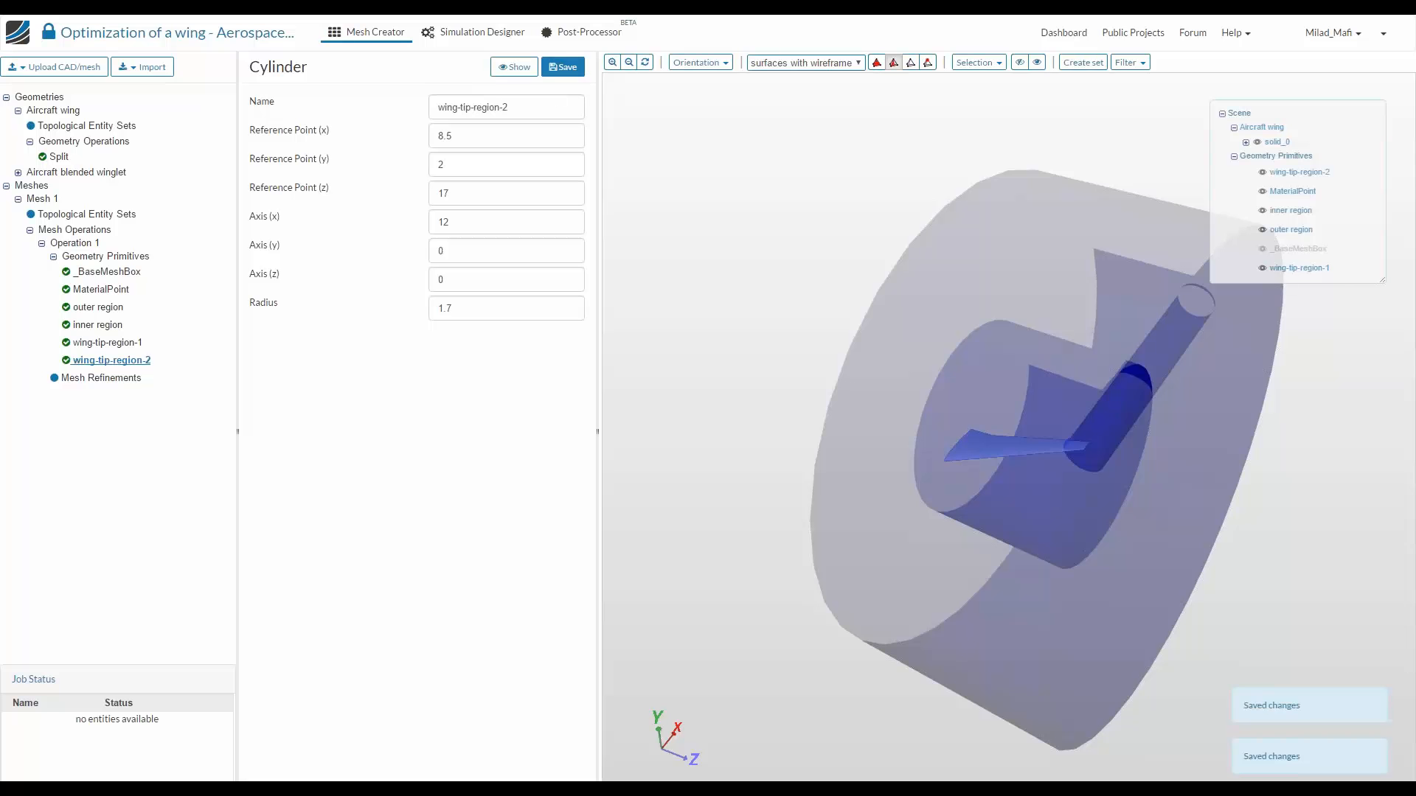
left_click(1263, 268)
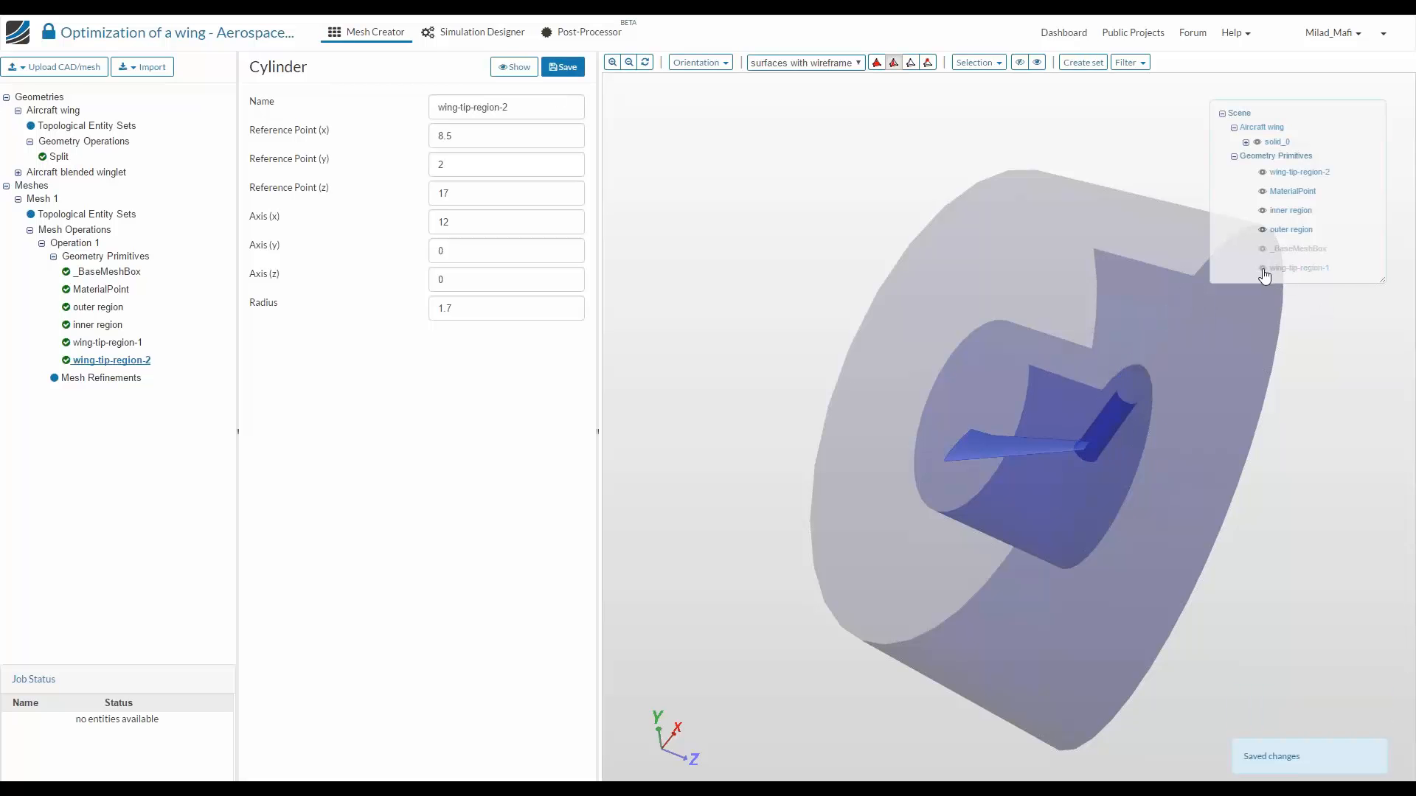
left_click(1262, 191)
left_click(1263, 210)
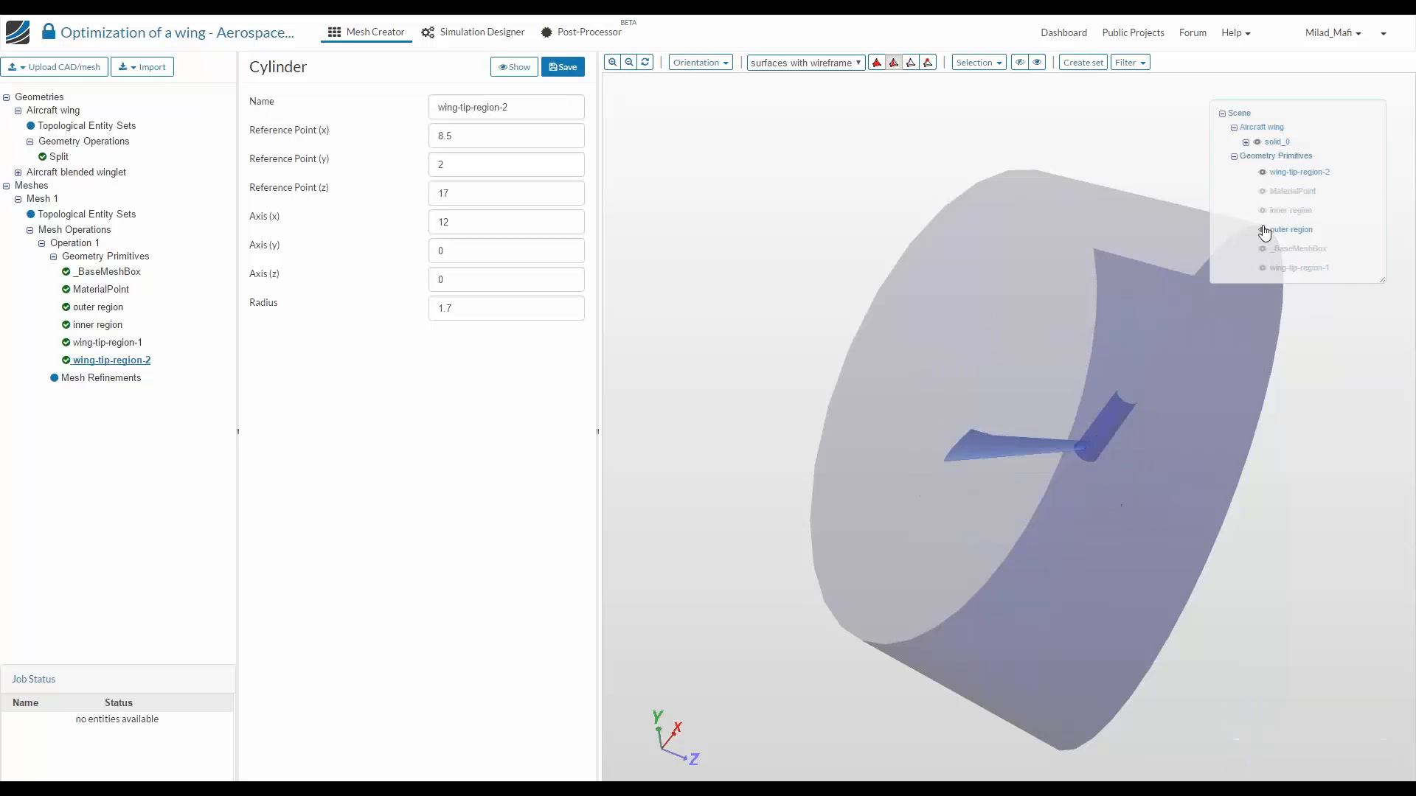
left_click(1262, 229)
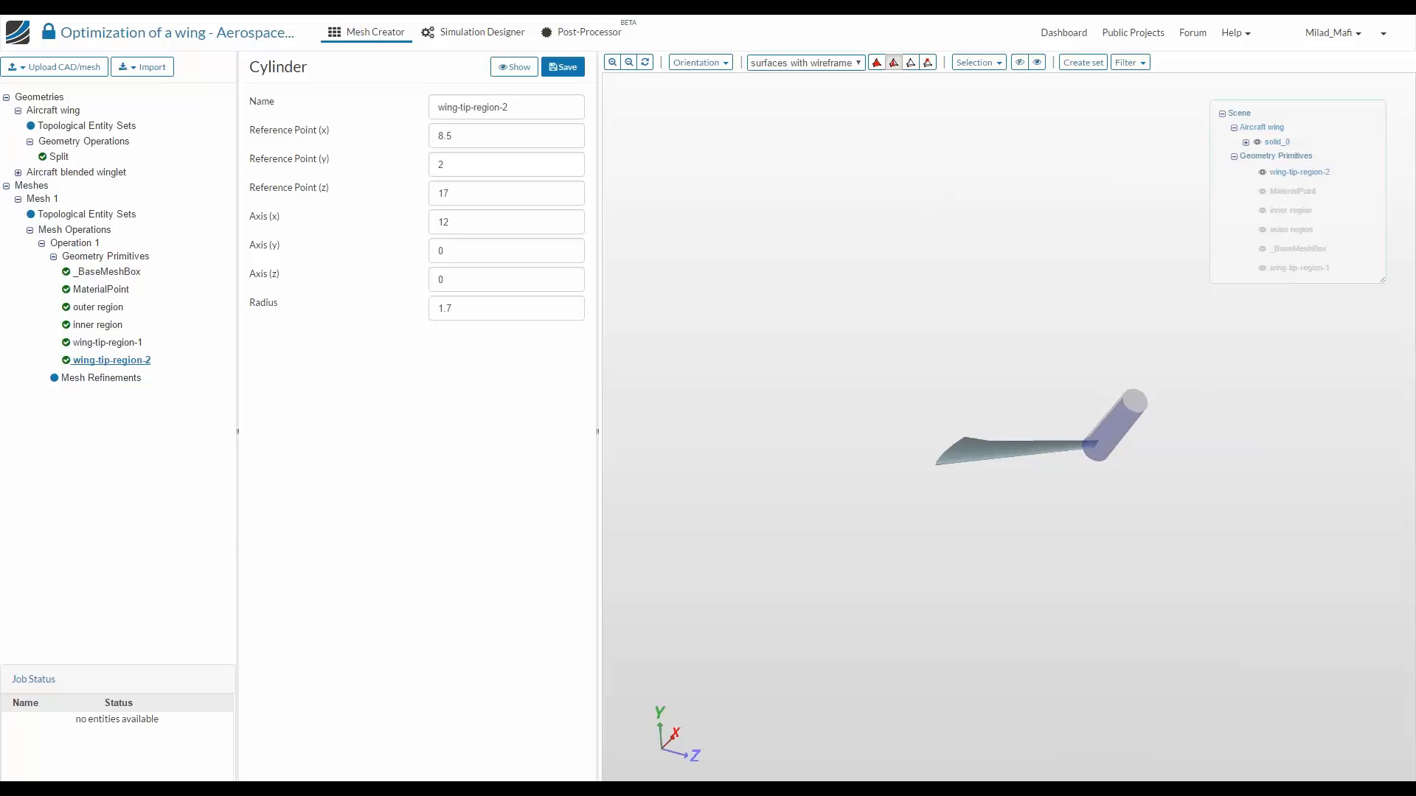
left_click(1263, 172)
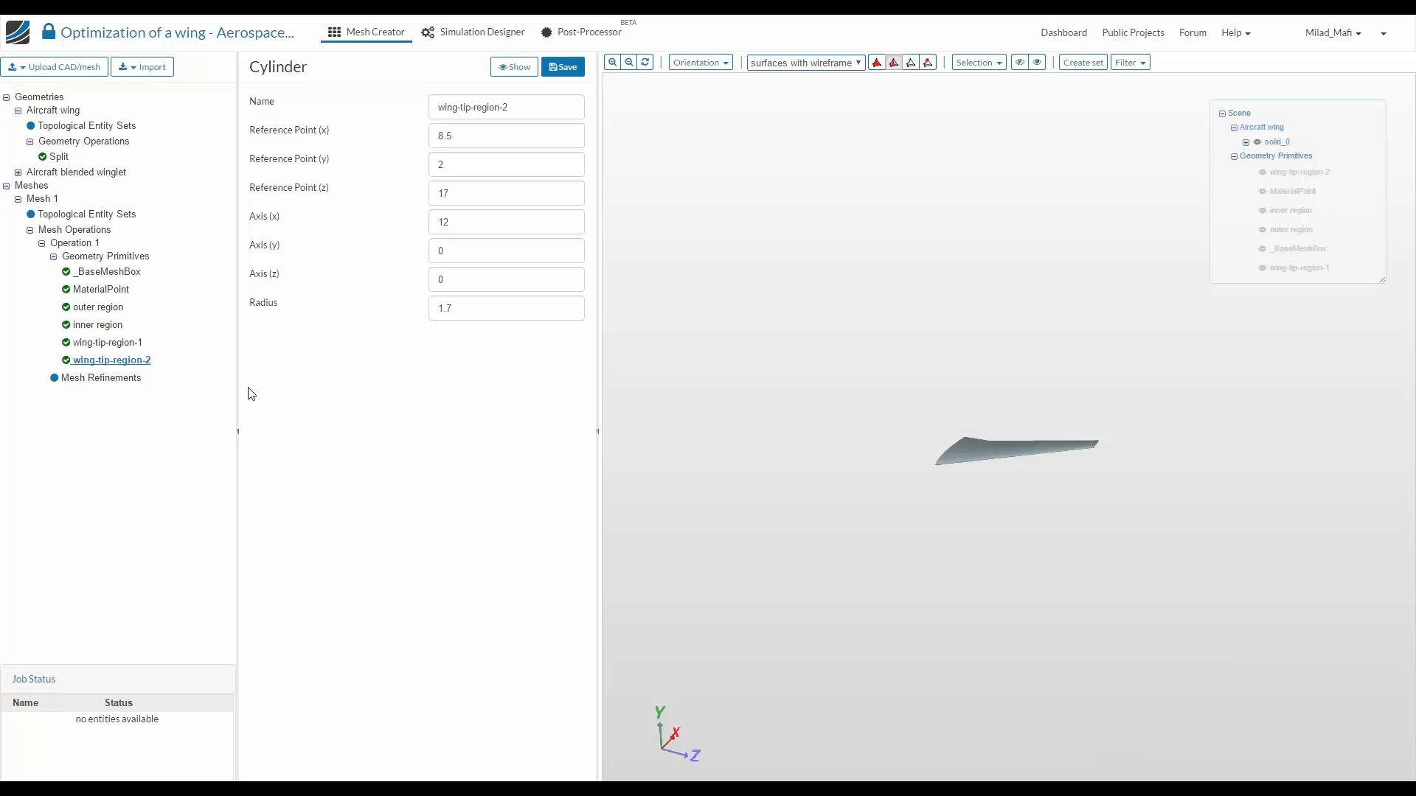
Add a mesh refinement to Operation 1 and enter "Surface Refinement" as its name
left_click(133, 379)
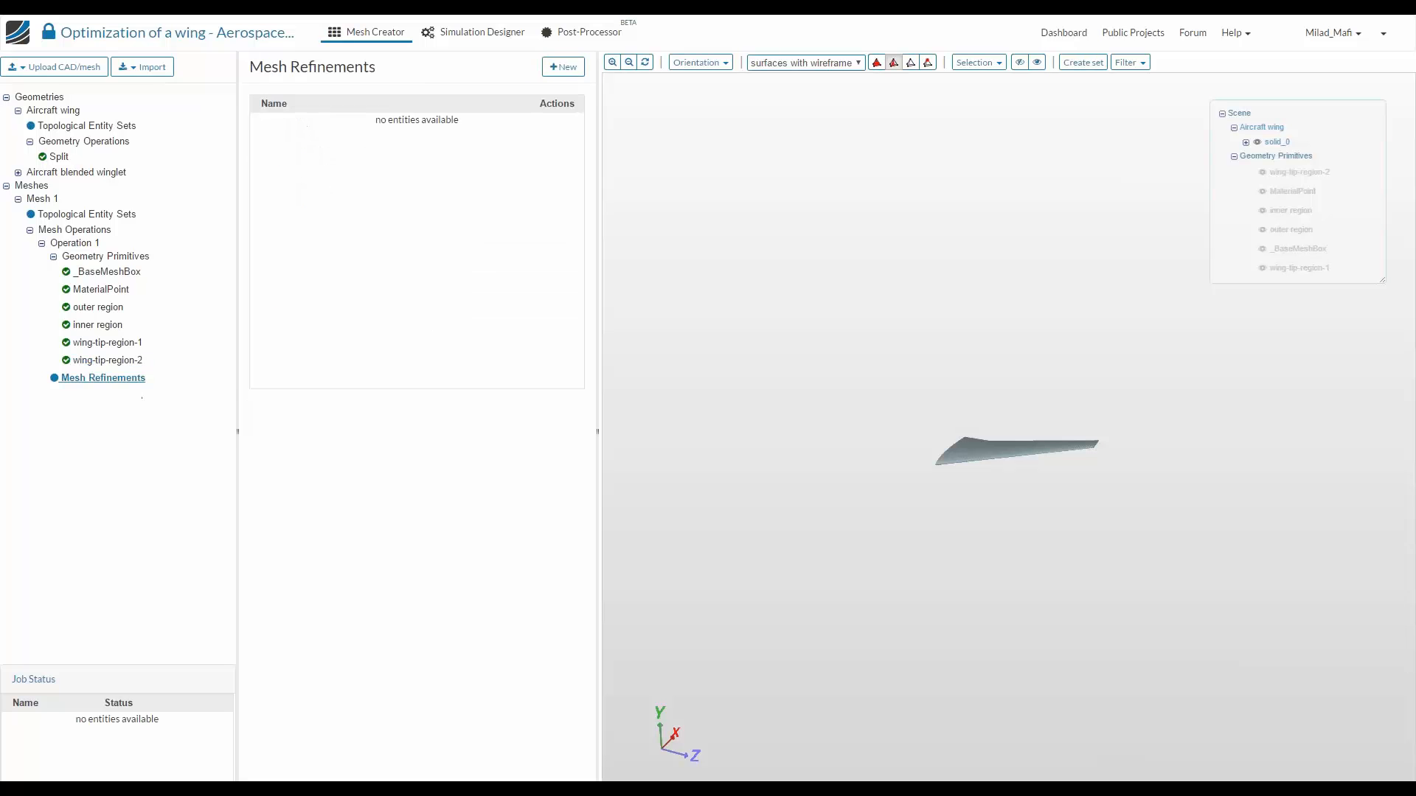
left_click(555, 68)
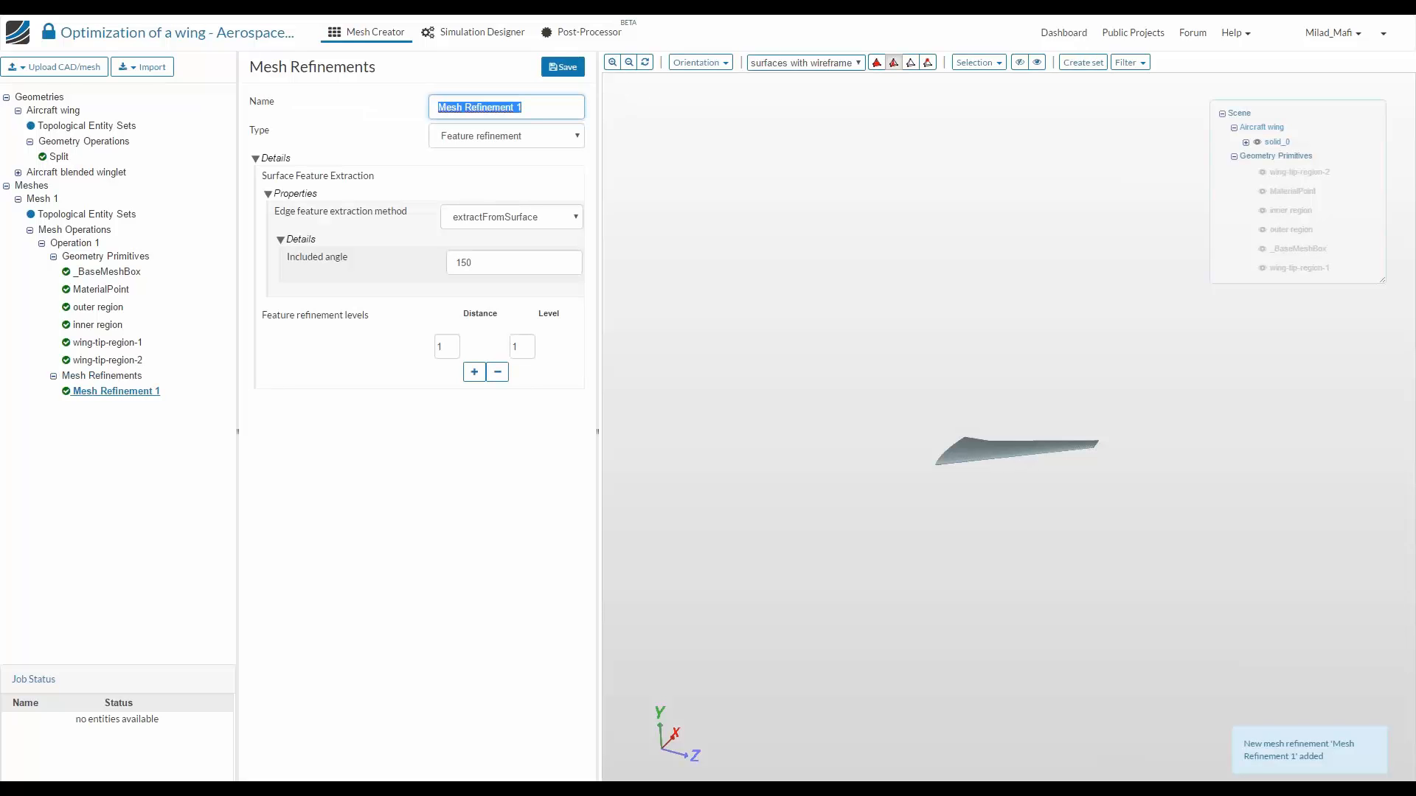
type("Surfac")
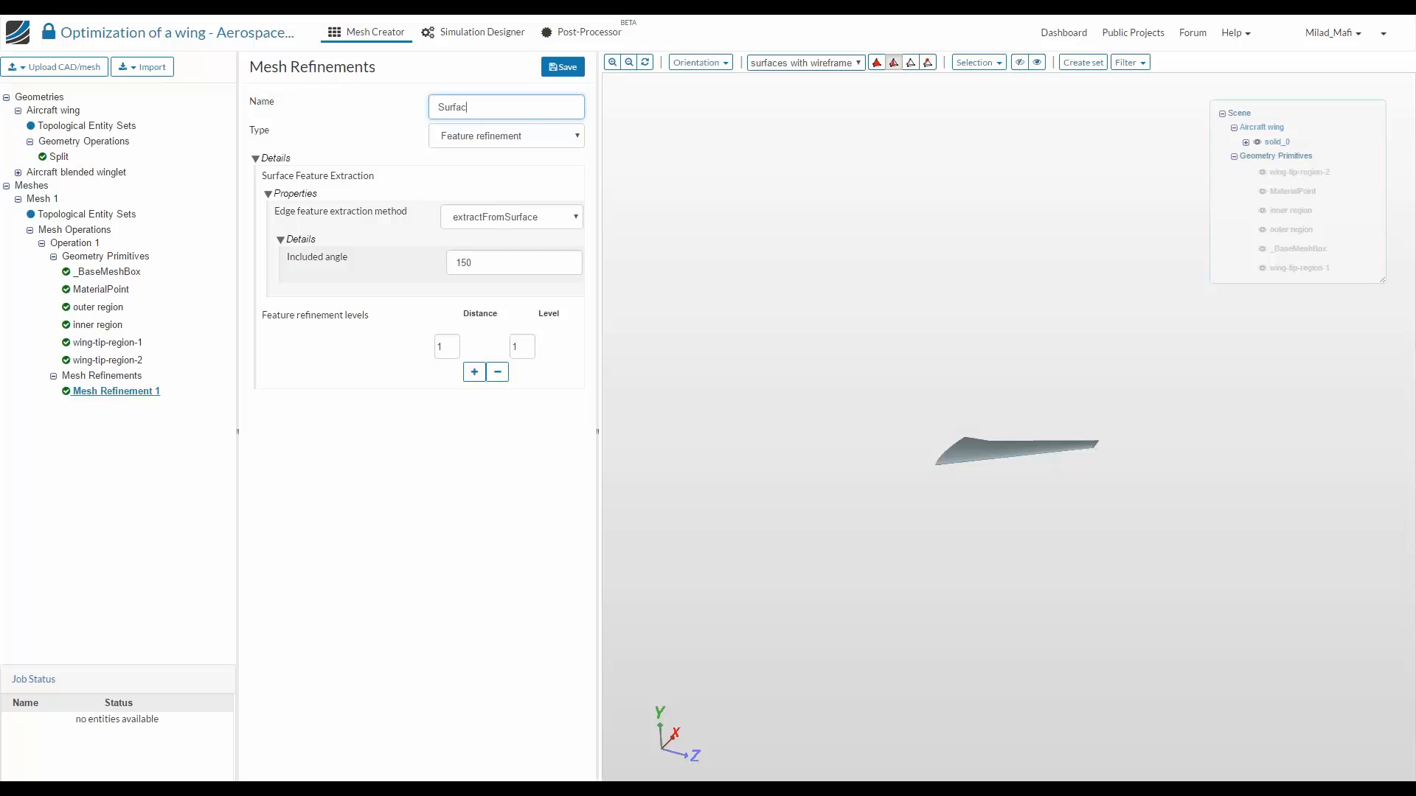
type("e Refinement")
Expand solid_0 and toggle the visibility of shell_0_face_0, shell_0_face_1 and shell_0_face_2 to identify which part of the wing each face covers
left_click(1246, 143)
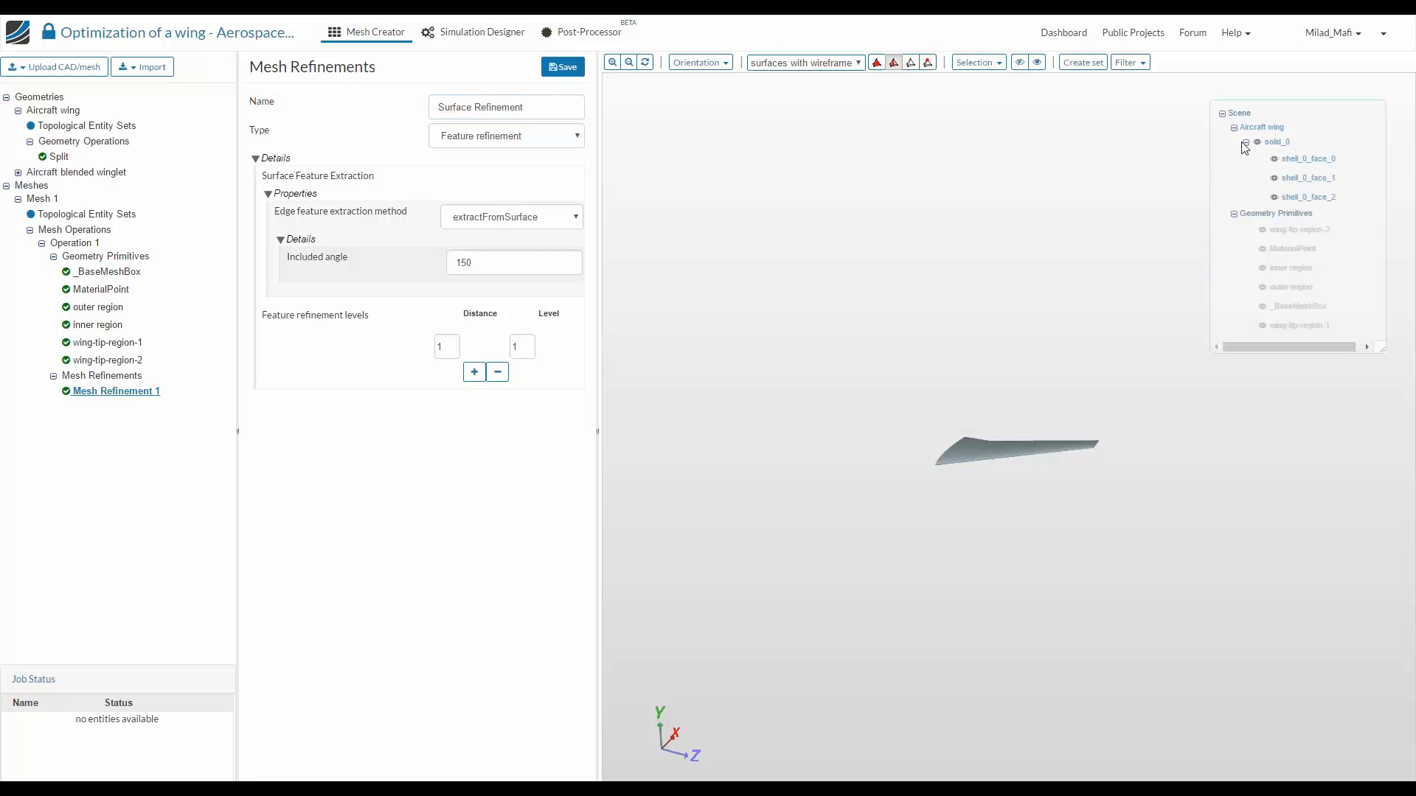
left_click_drag(1144, 455, 1059, 274)
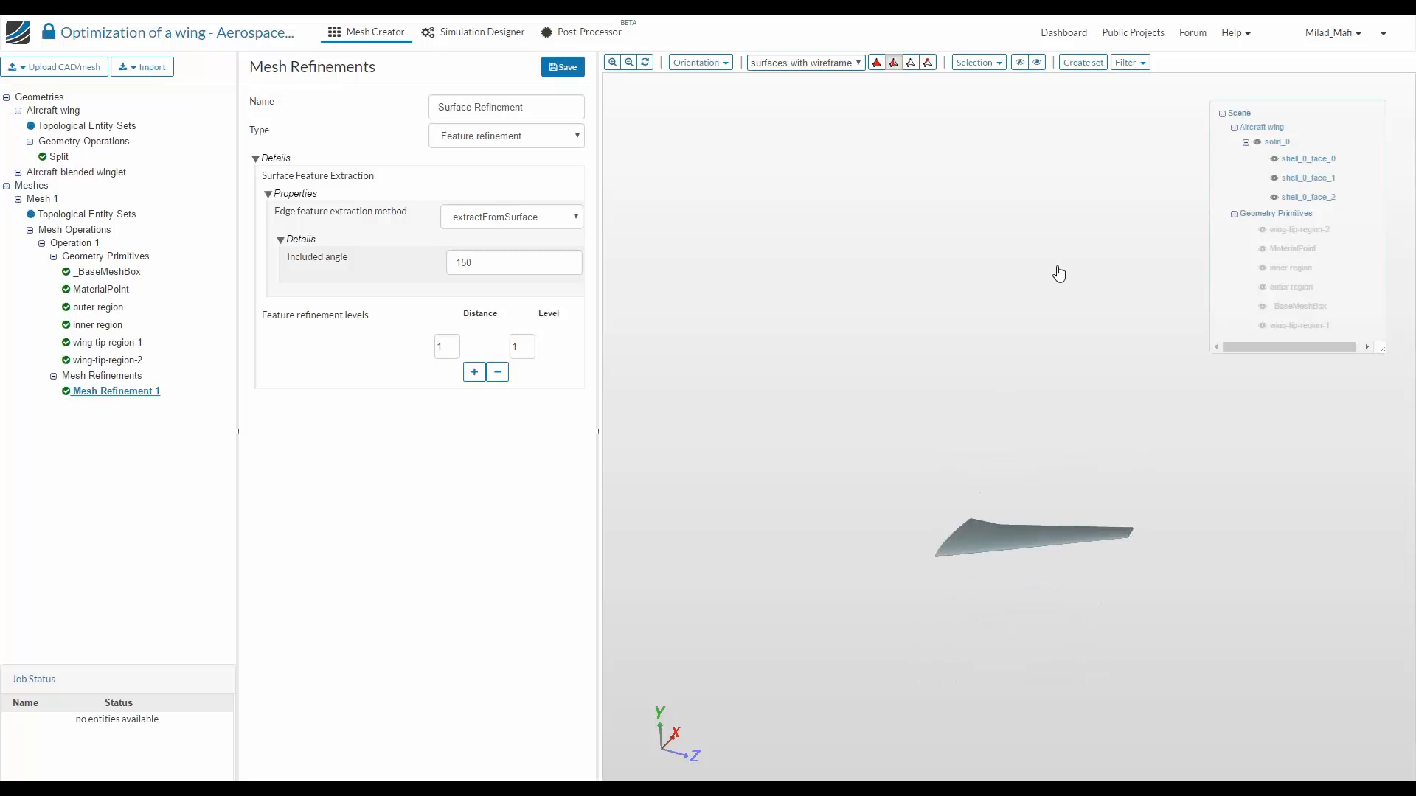
scroll(1072, 411, "up", 4)
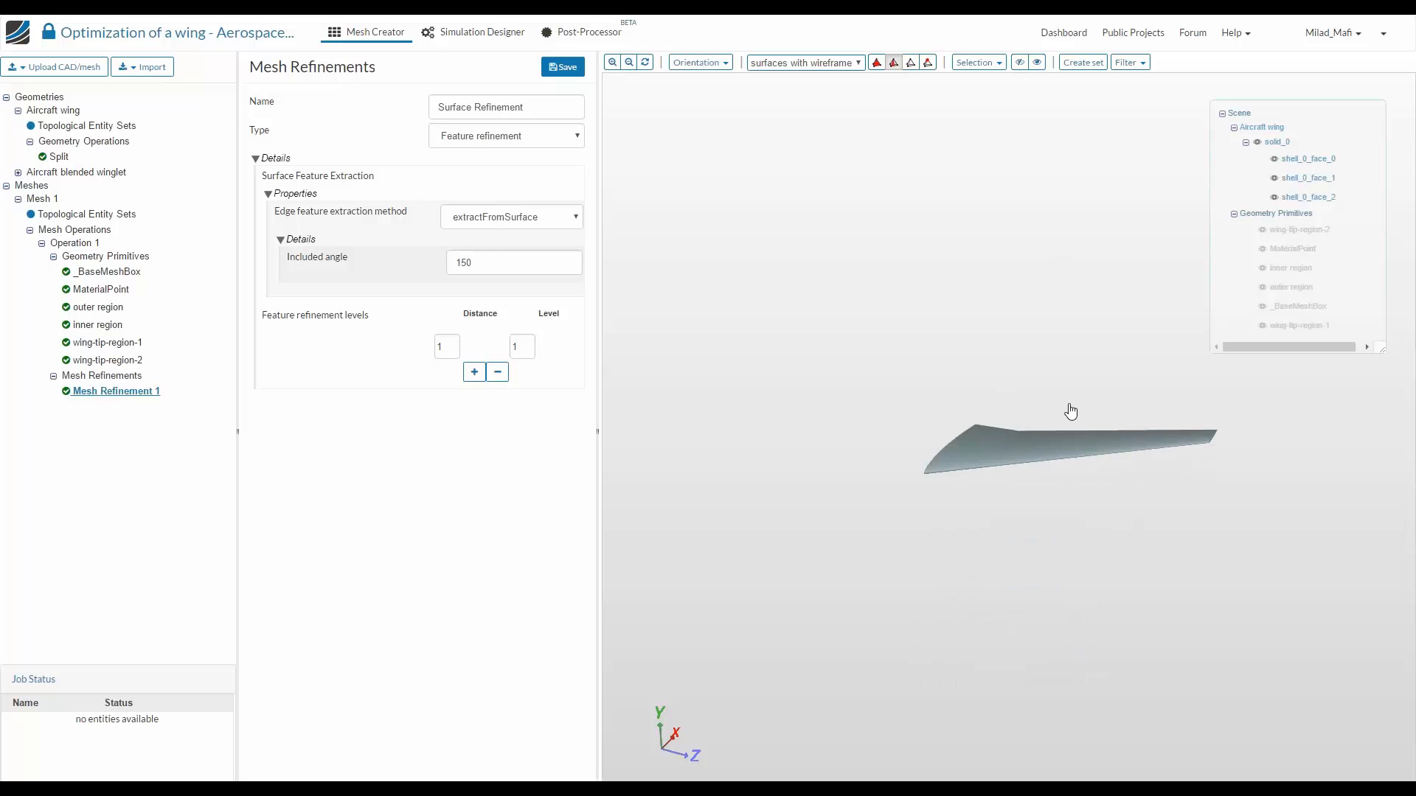
left_click(646, 63)
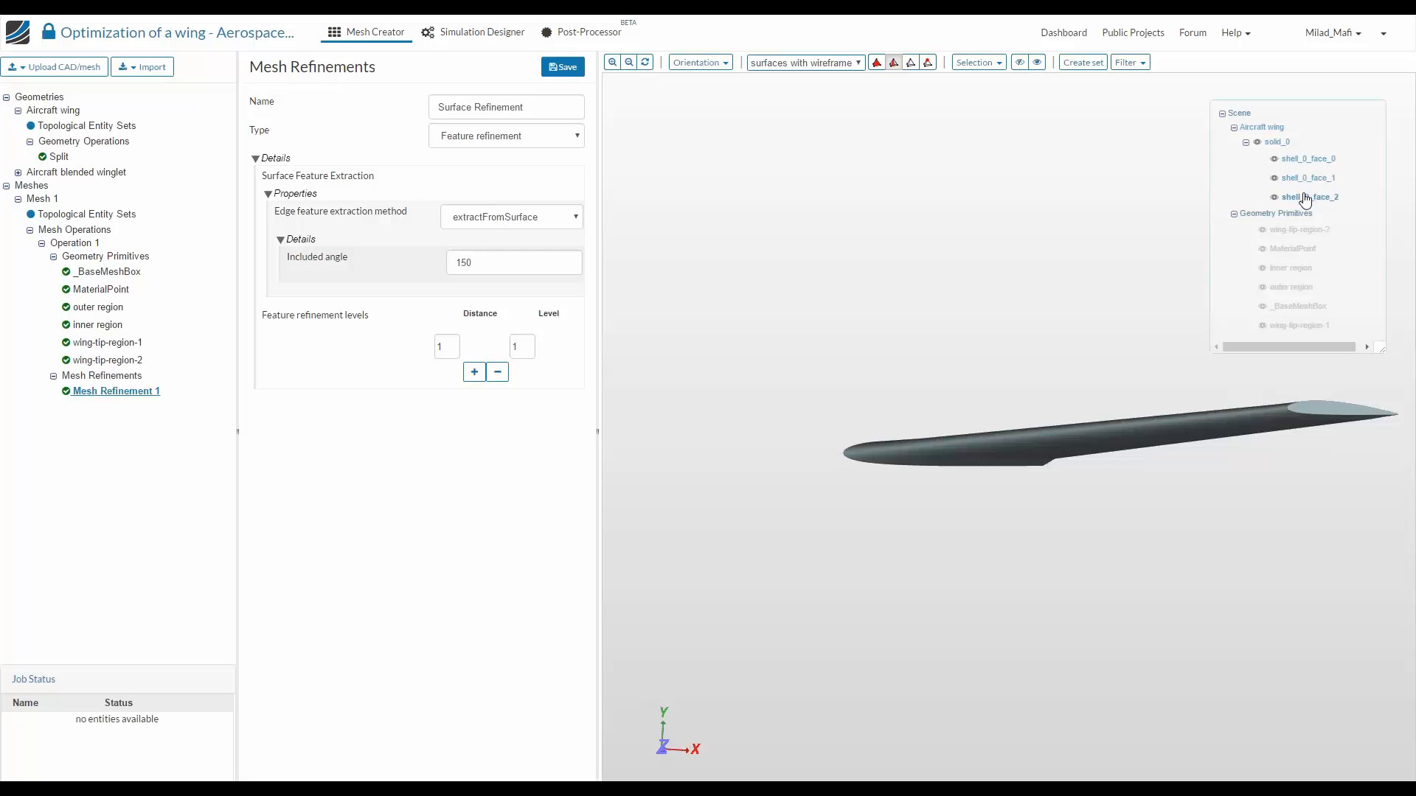
left_click_drag(1076, 208, 1123, 306)
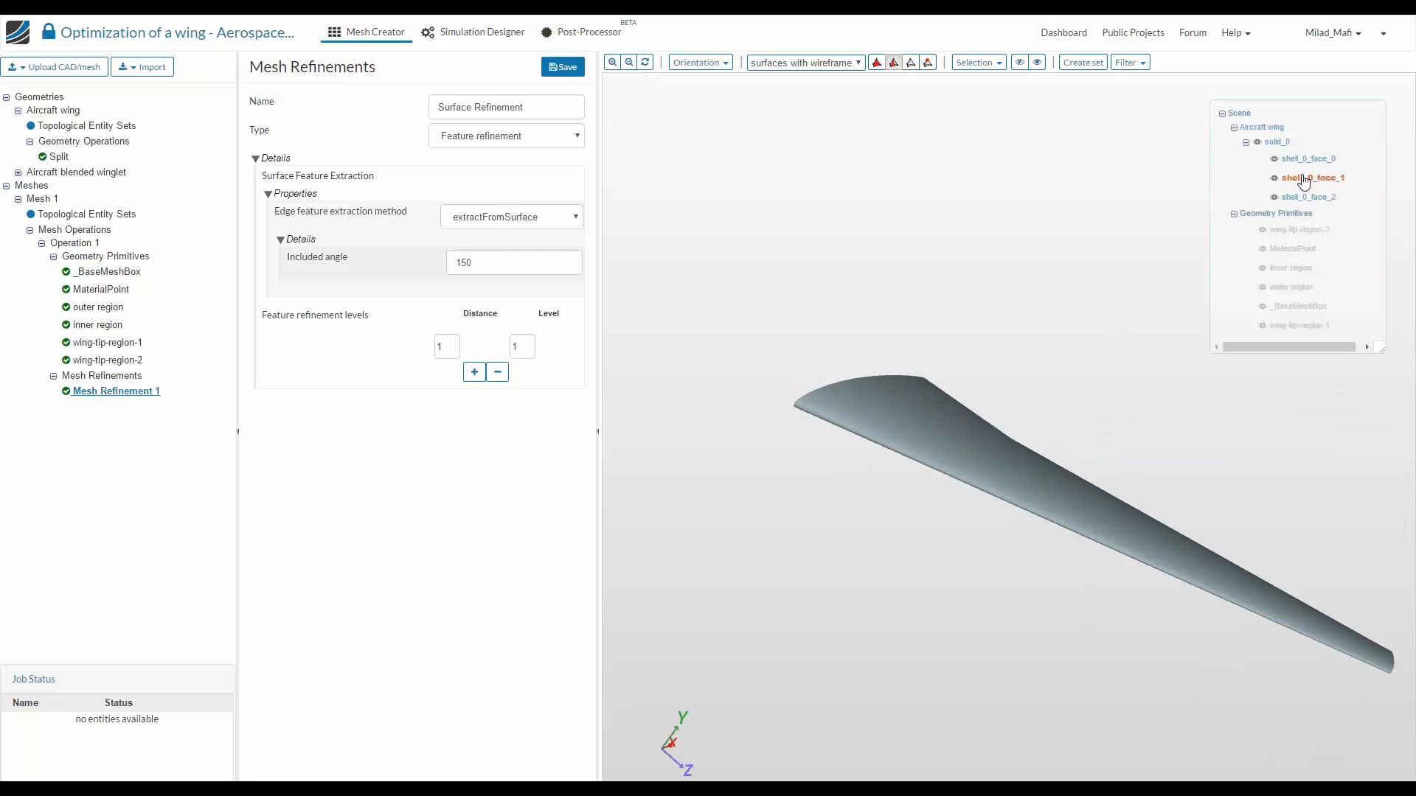
left_click(1273, 177)
left_click(1273, 158)
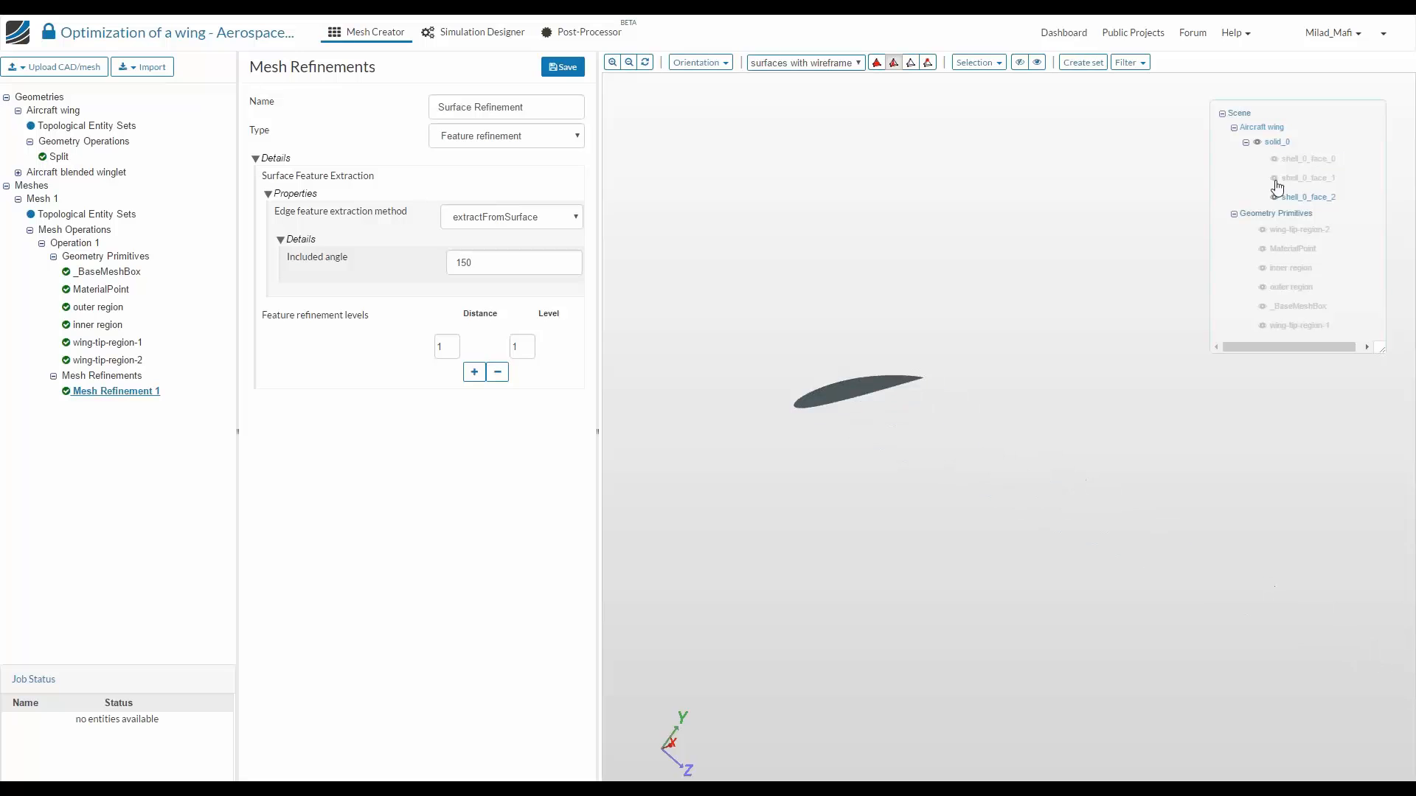
left_click(1274, 197)
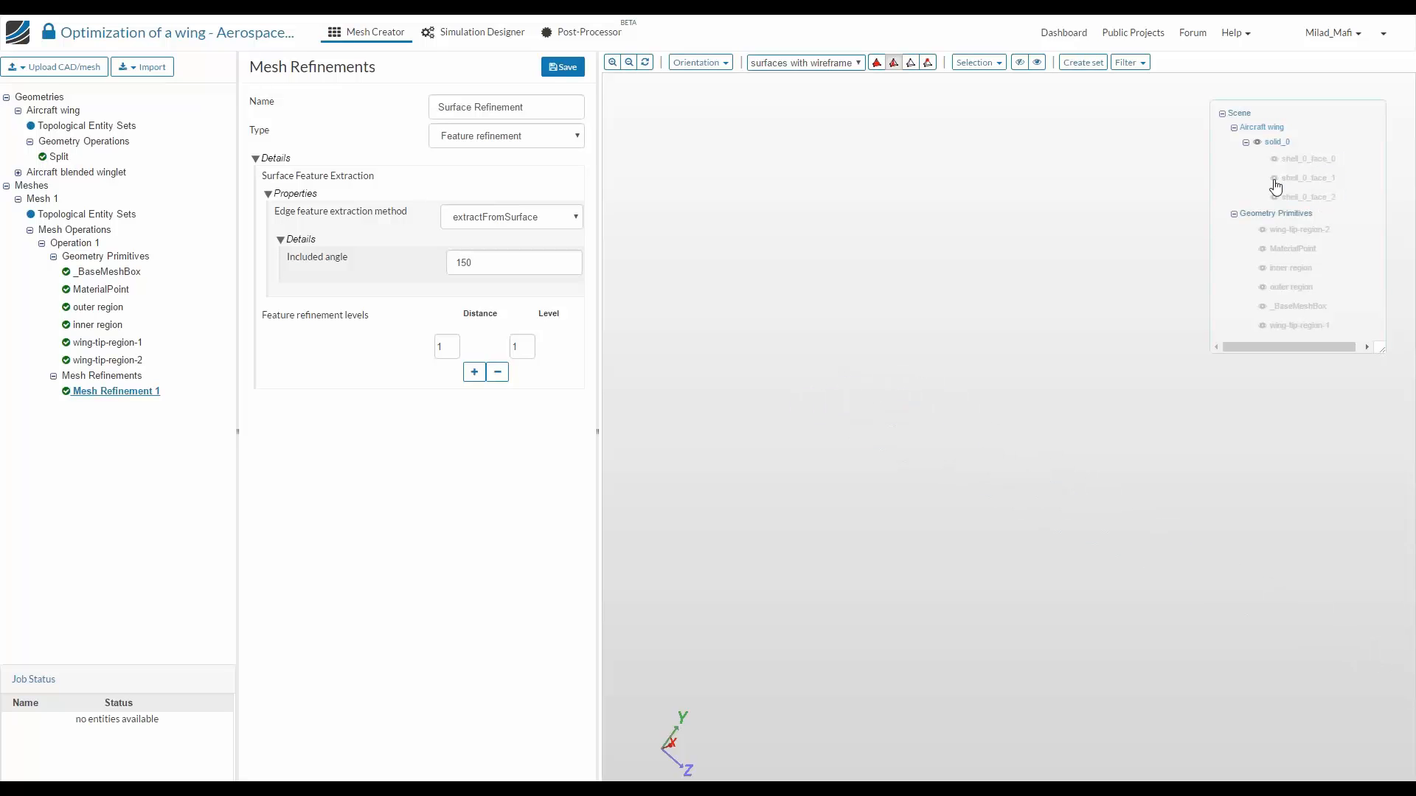
left_click(1274, 177)
left_click(1275, 179)
left_click(1274, 197)
left_click_drag(928, 381, 945, 354)
left_click(1273, 197)
left_click(1274, 179)
left_click(1274, 177)
left_click(1275, 159)
left_click_drag(1062, 411, 862, 407)
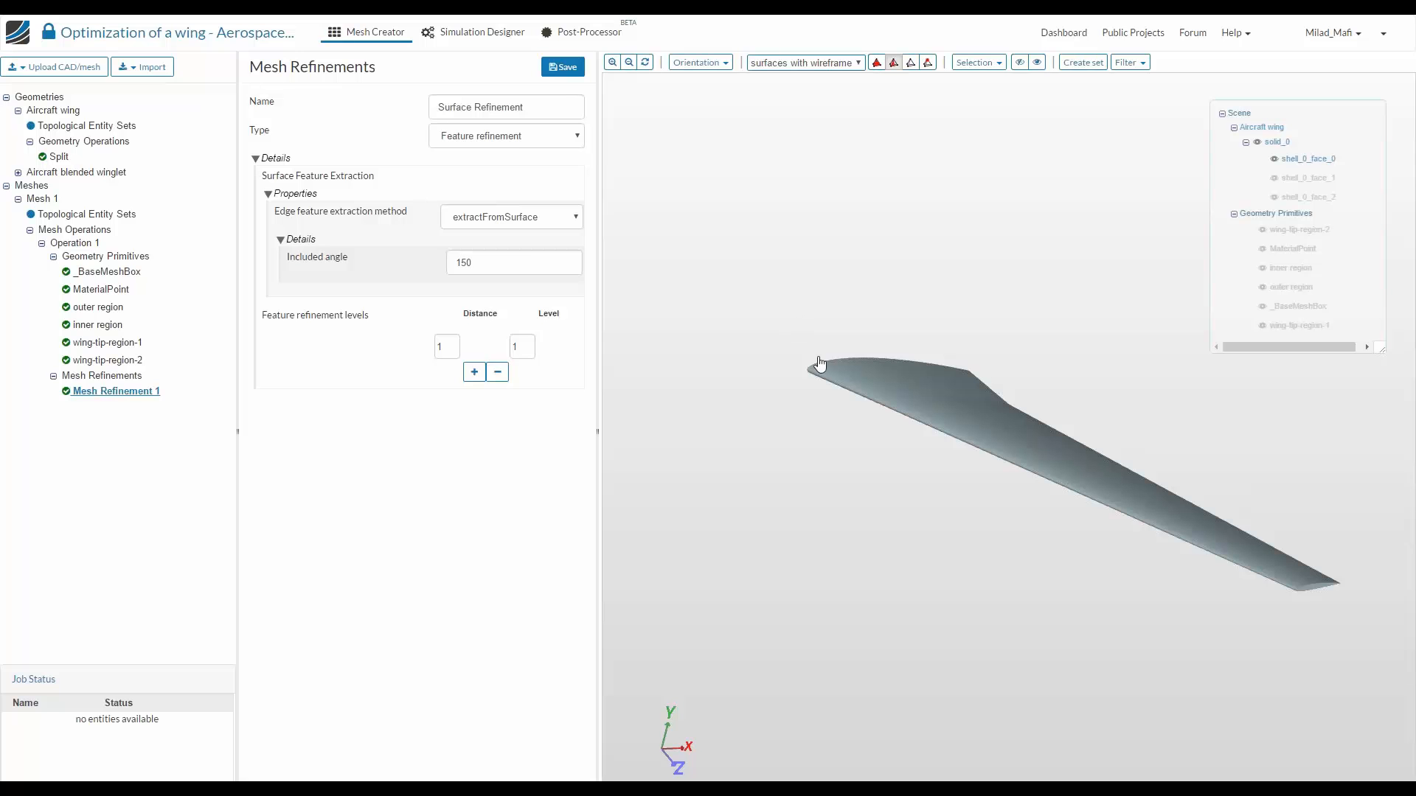
Change the refinement's name to "Surface Wings" and set its type to Surface refinement
left_click(559, 114)
key("BackSpace")
key("BackSpace")
key("BackSpace")
key("BackSpace")
key("BackSpace")
key("BackSpace")
key("BackSpace")
key("BackSpace")
key("BackSpace")
type("Wings")
left_click(546, 137)
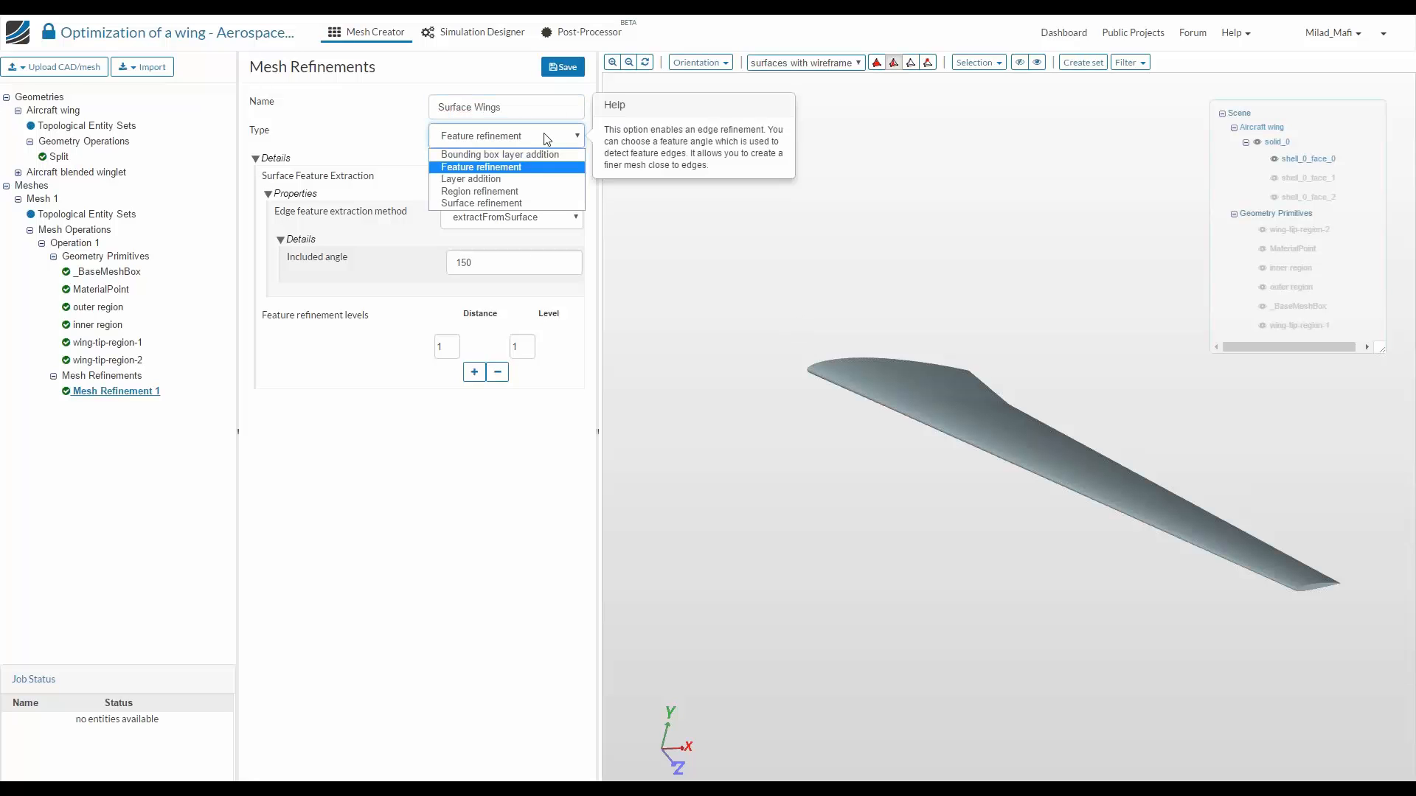
left_click(530, 199)
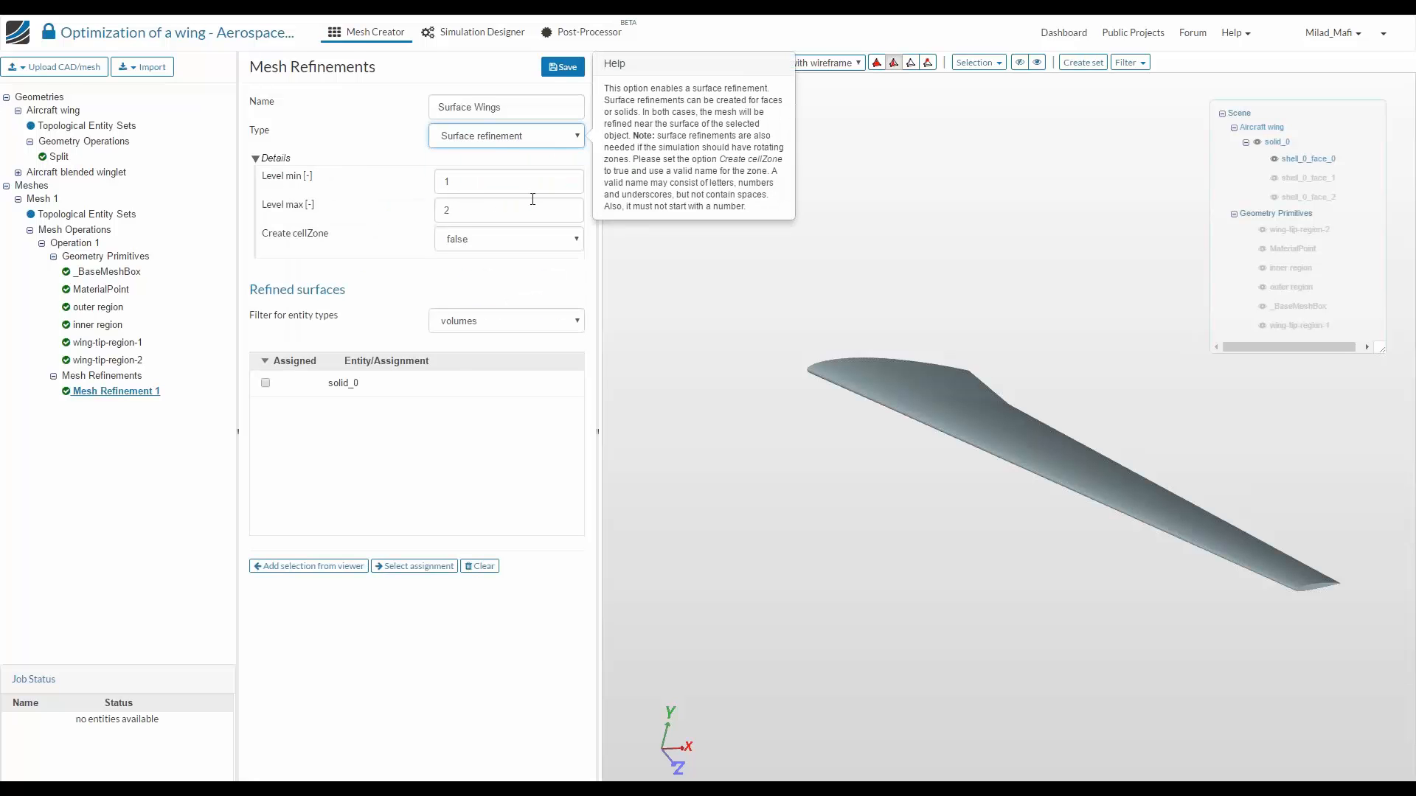
Filter the refined surfaces by faces, assign shell_0_face_0 and shell_0_face_2, and highlight the assignment on the wing
left_click(472, 321)
left_click(467, 364)
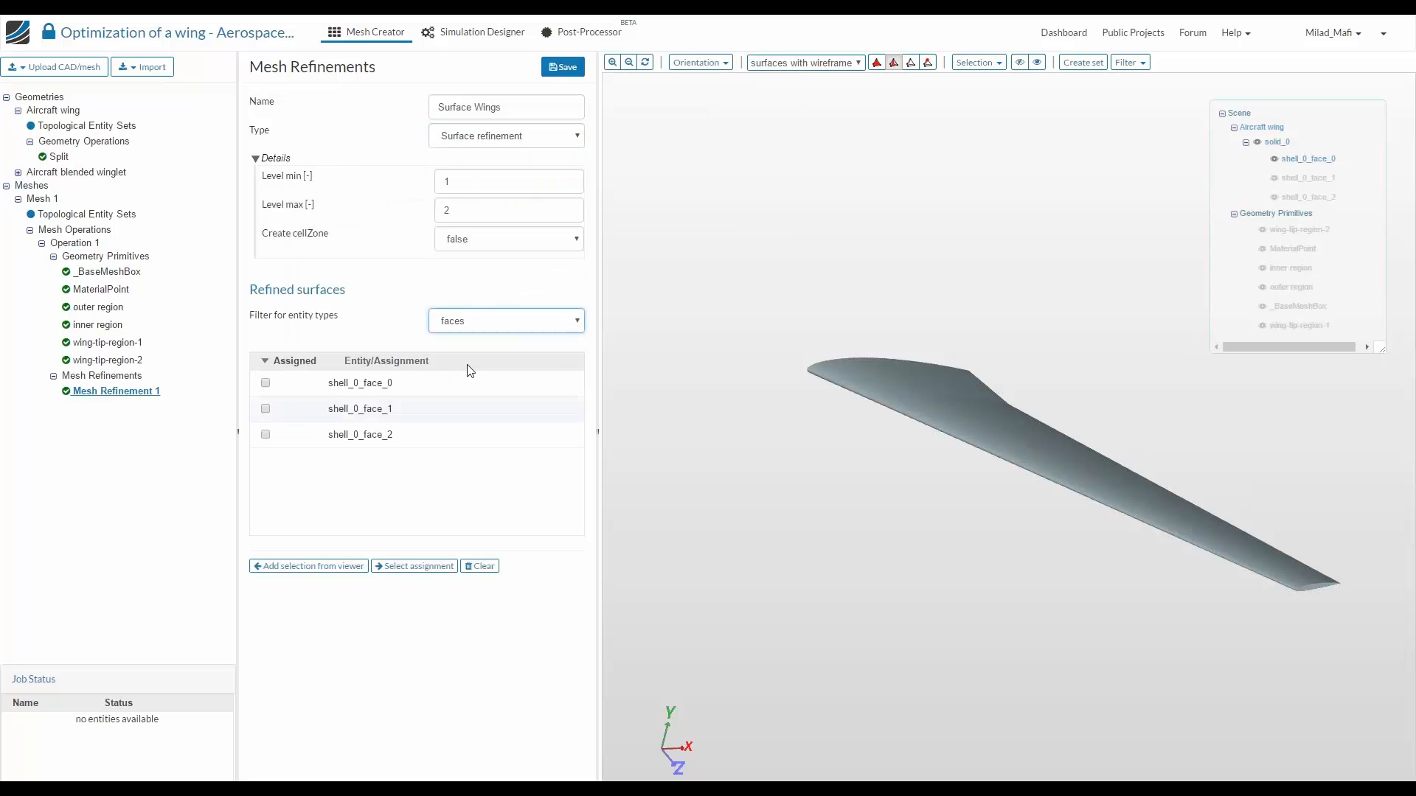
left_click(422, 383)
left_click(422, 435)
left_click(417, 566)
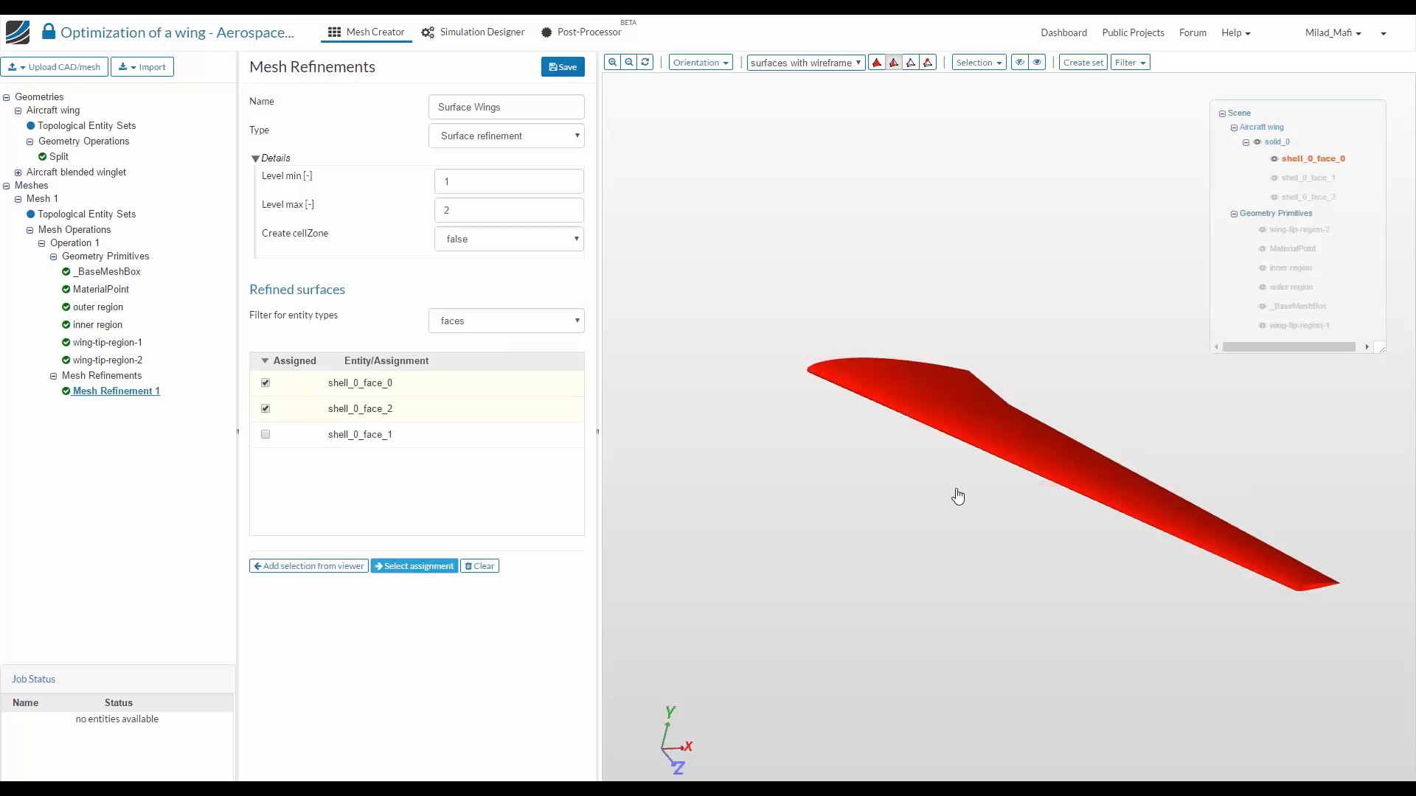
left_click_drag(954, 494, 699, 398)
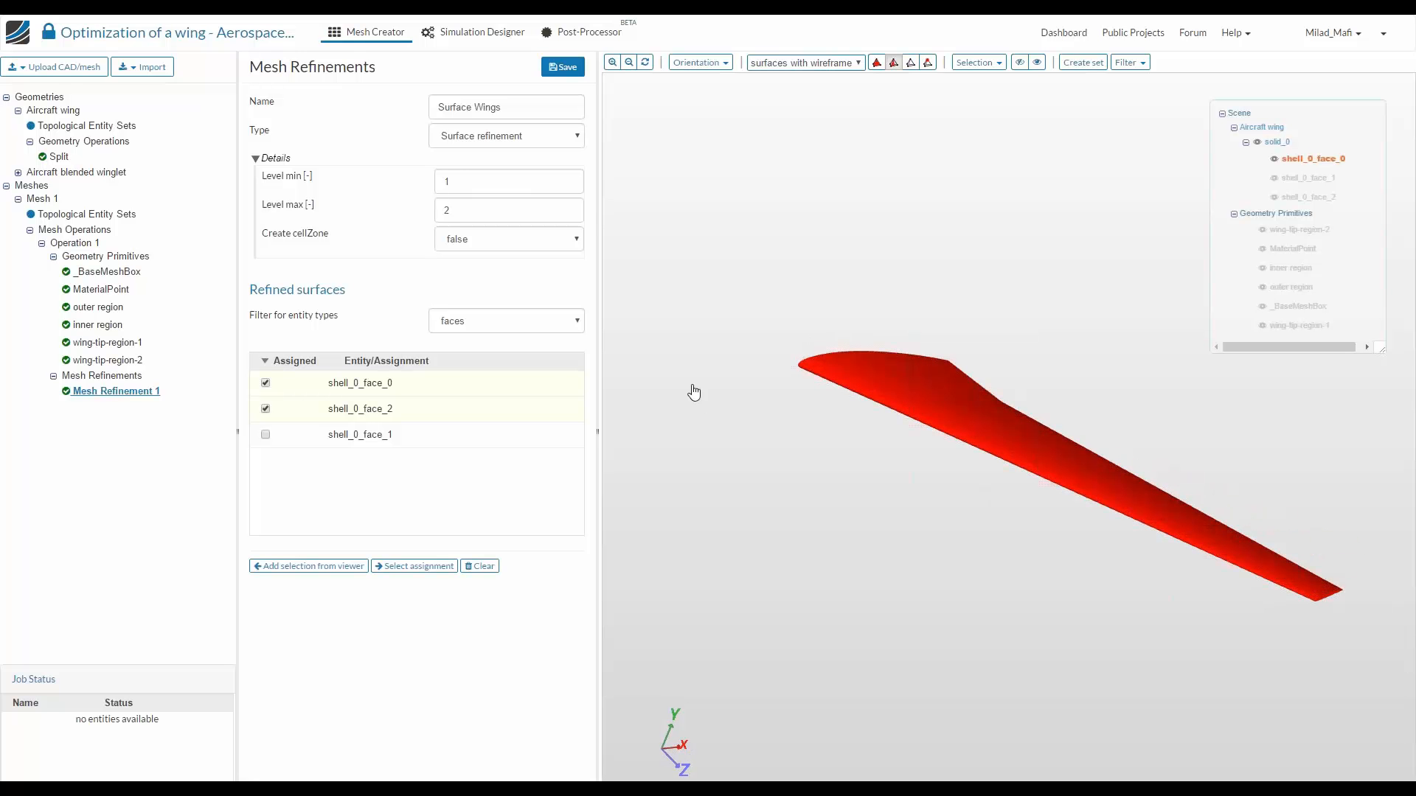
Set the Surface Wings refinement to level min 6 and level max 7, and save it
left_click(465, 177)
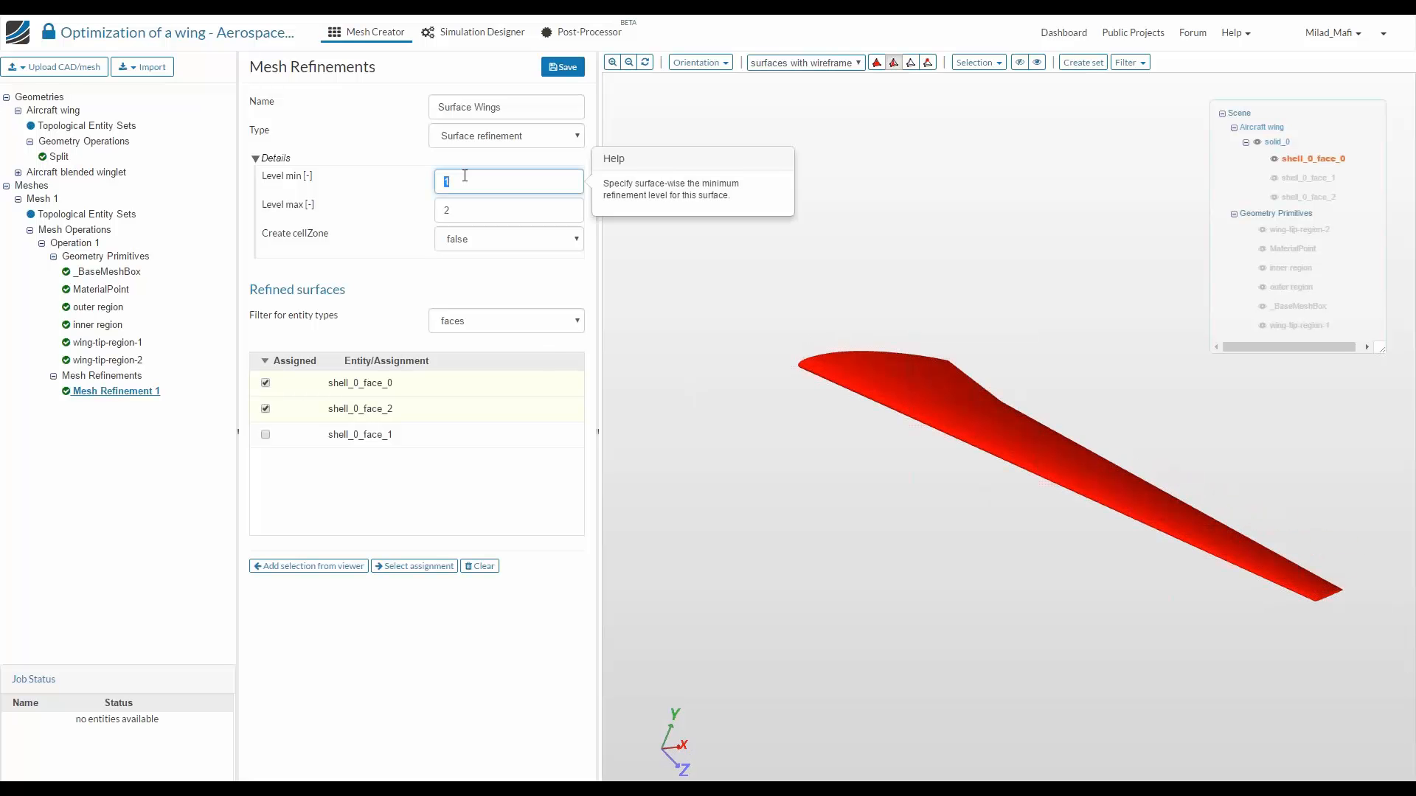
type("6")
key("Tab")
type("7")
left_click(563, 68)
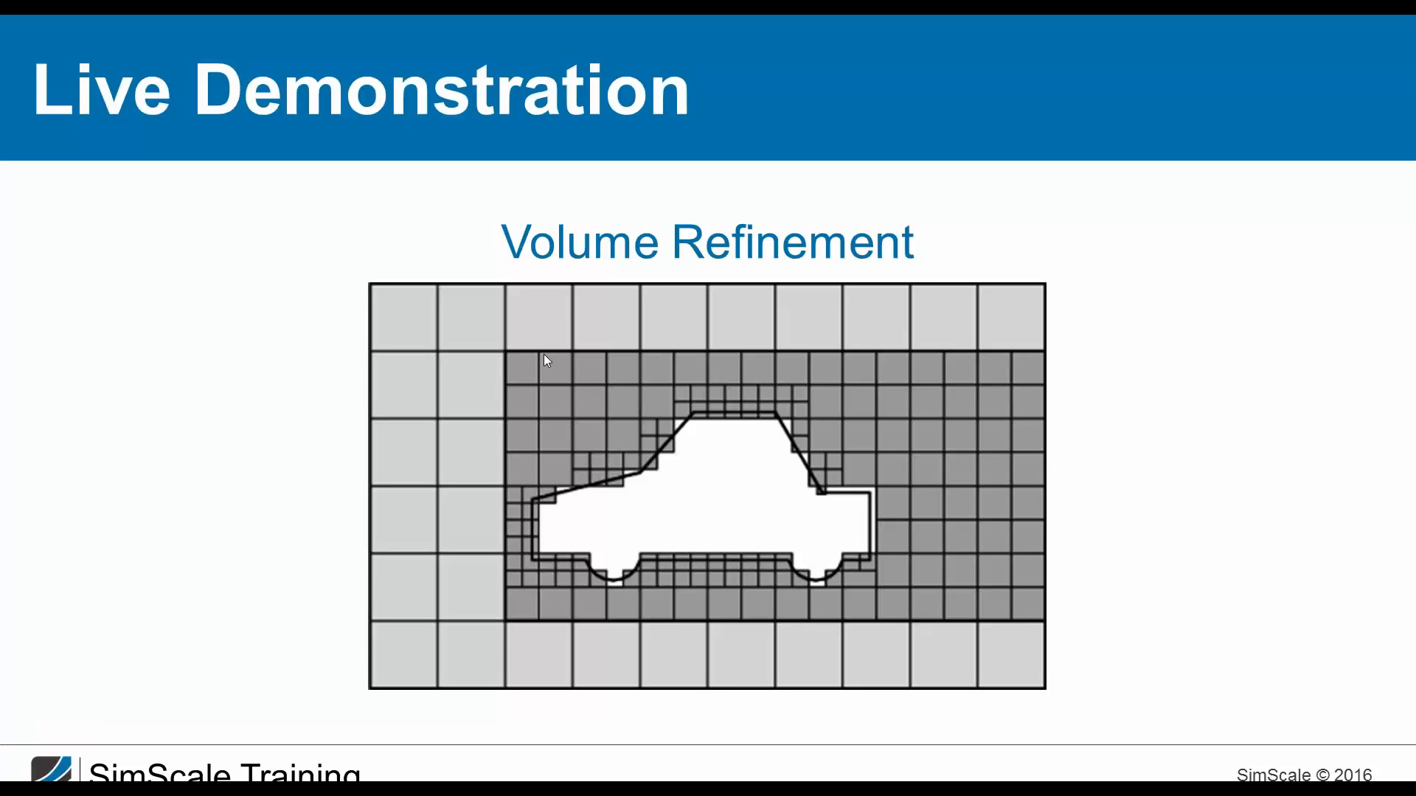
key("Left")
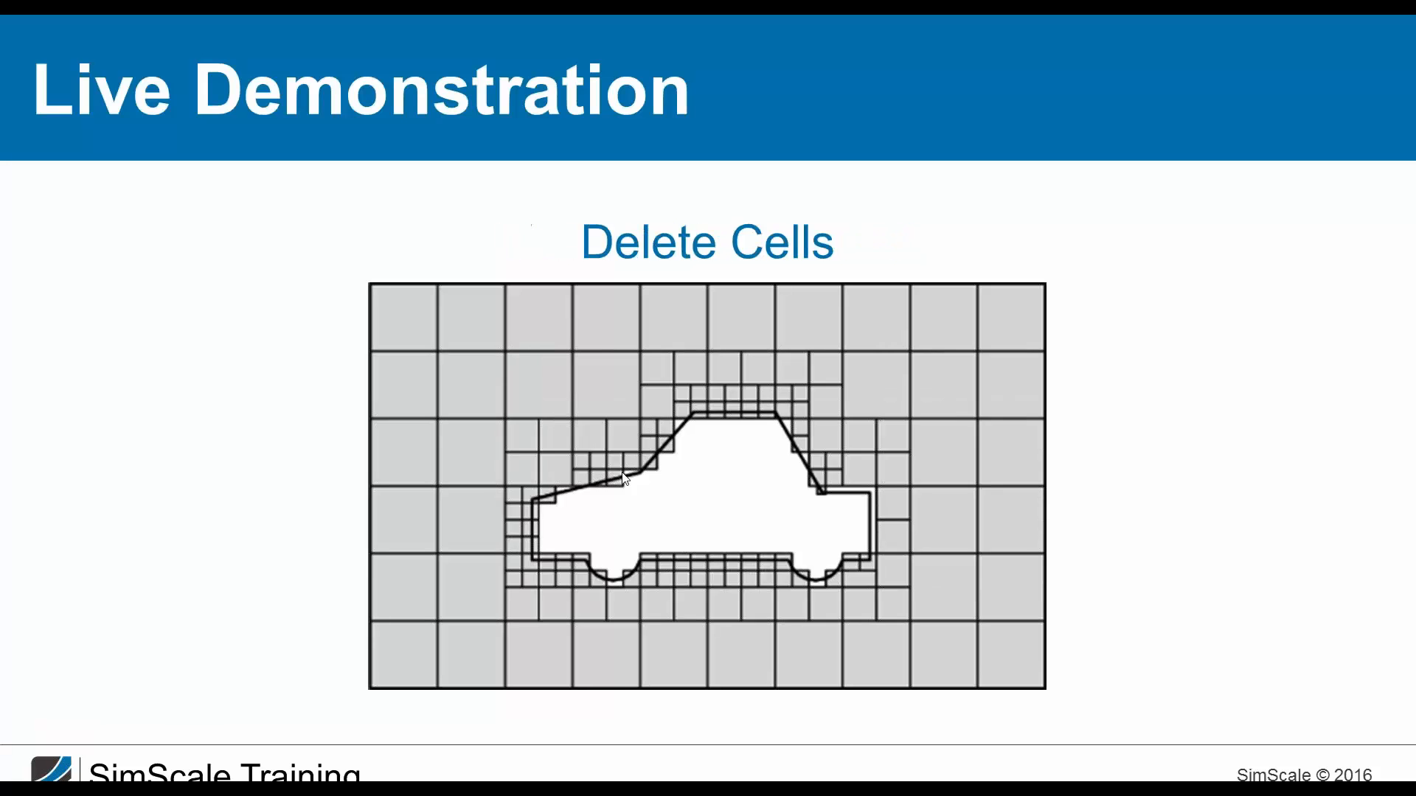
key("Left")
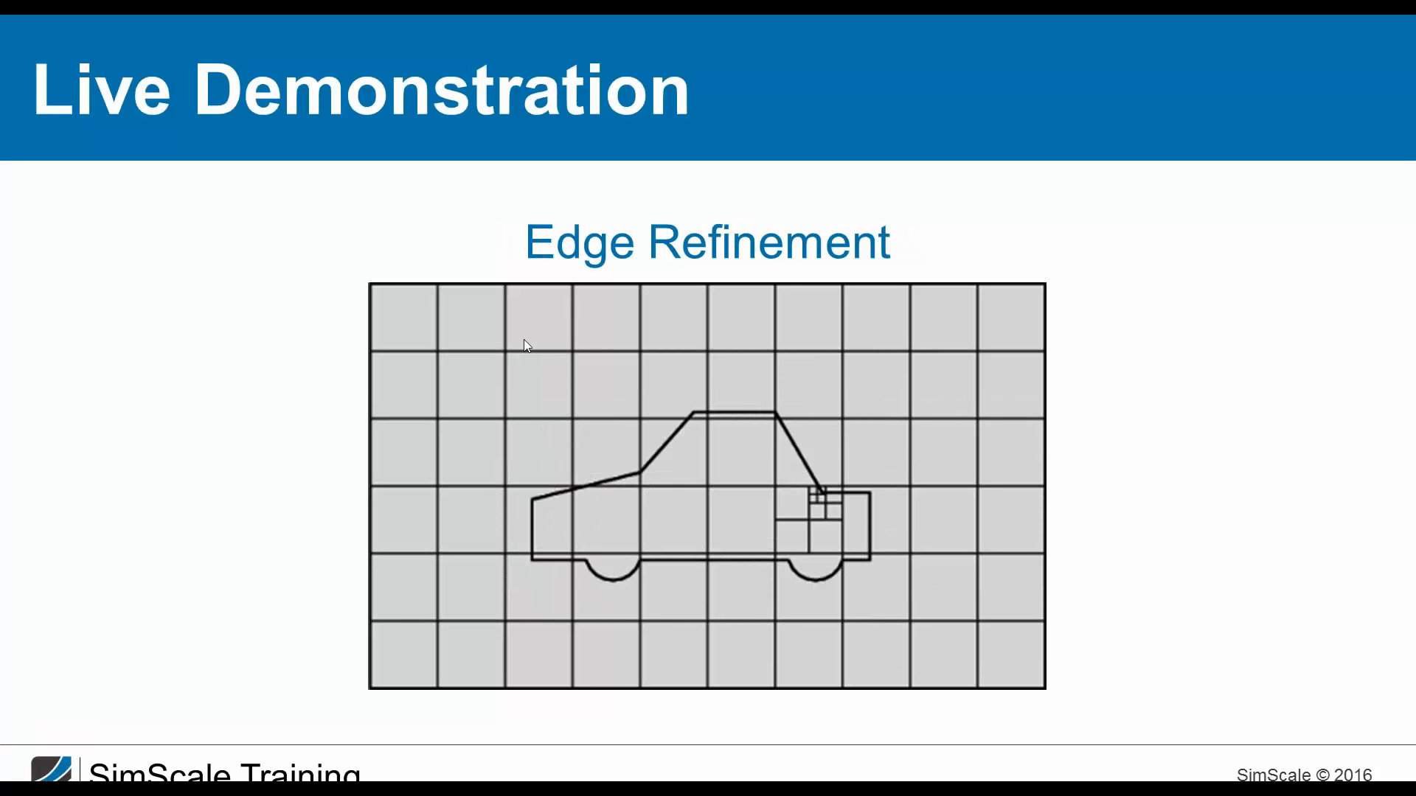
key("Left")
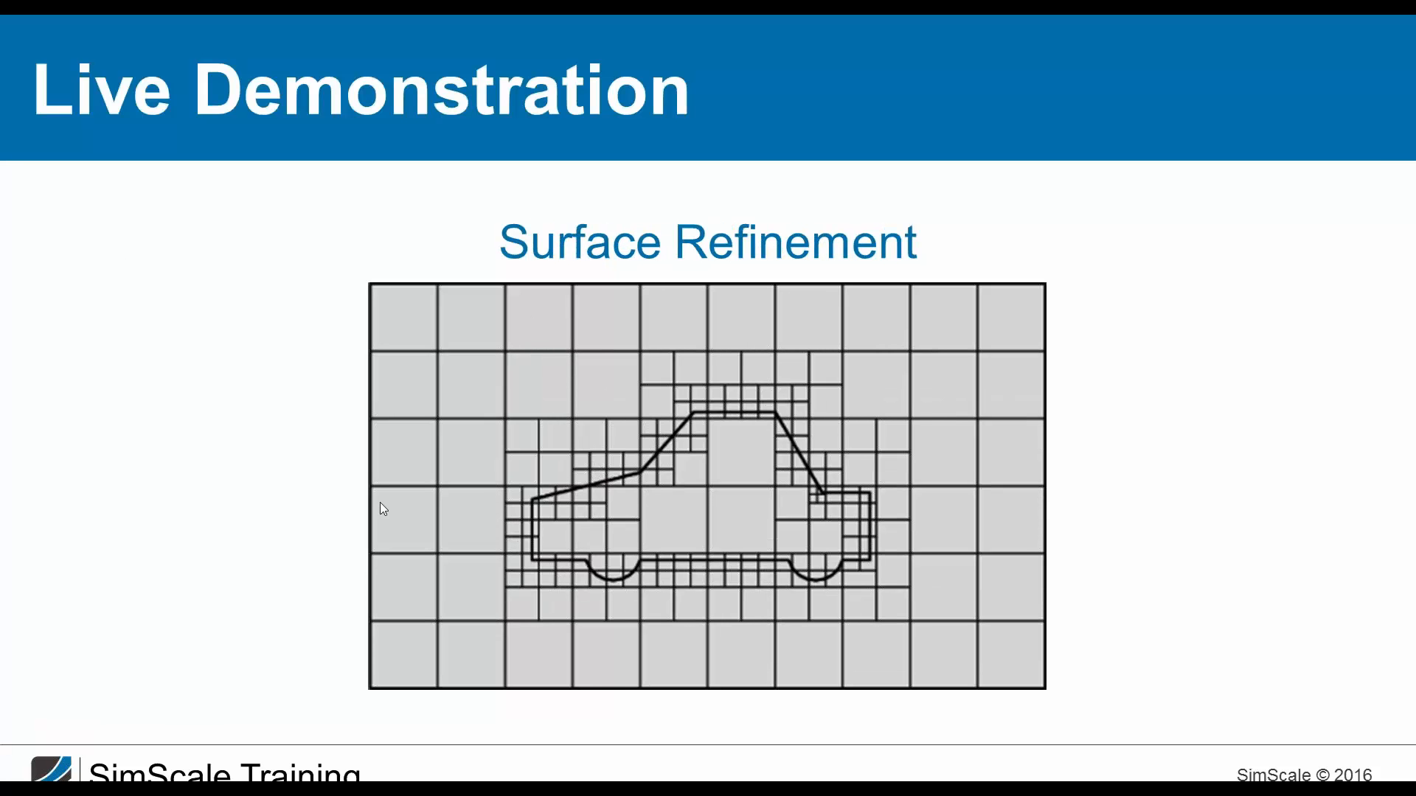
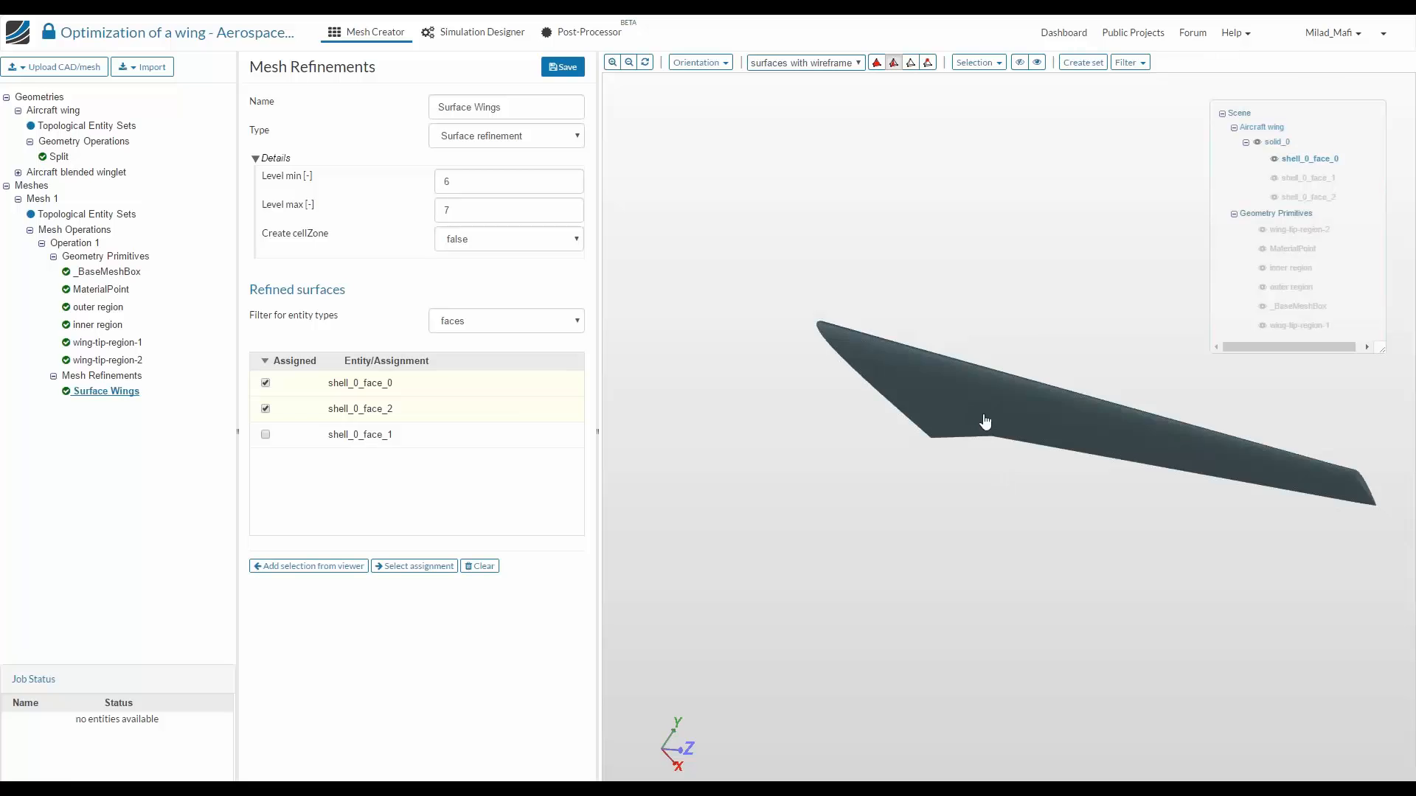
Add a second mesh refinement named "Surface Edges" and set its type to Surface refinement
left_click_drag(908, 381, 902, 378)
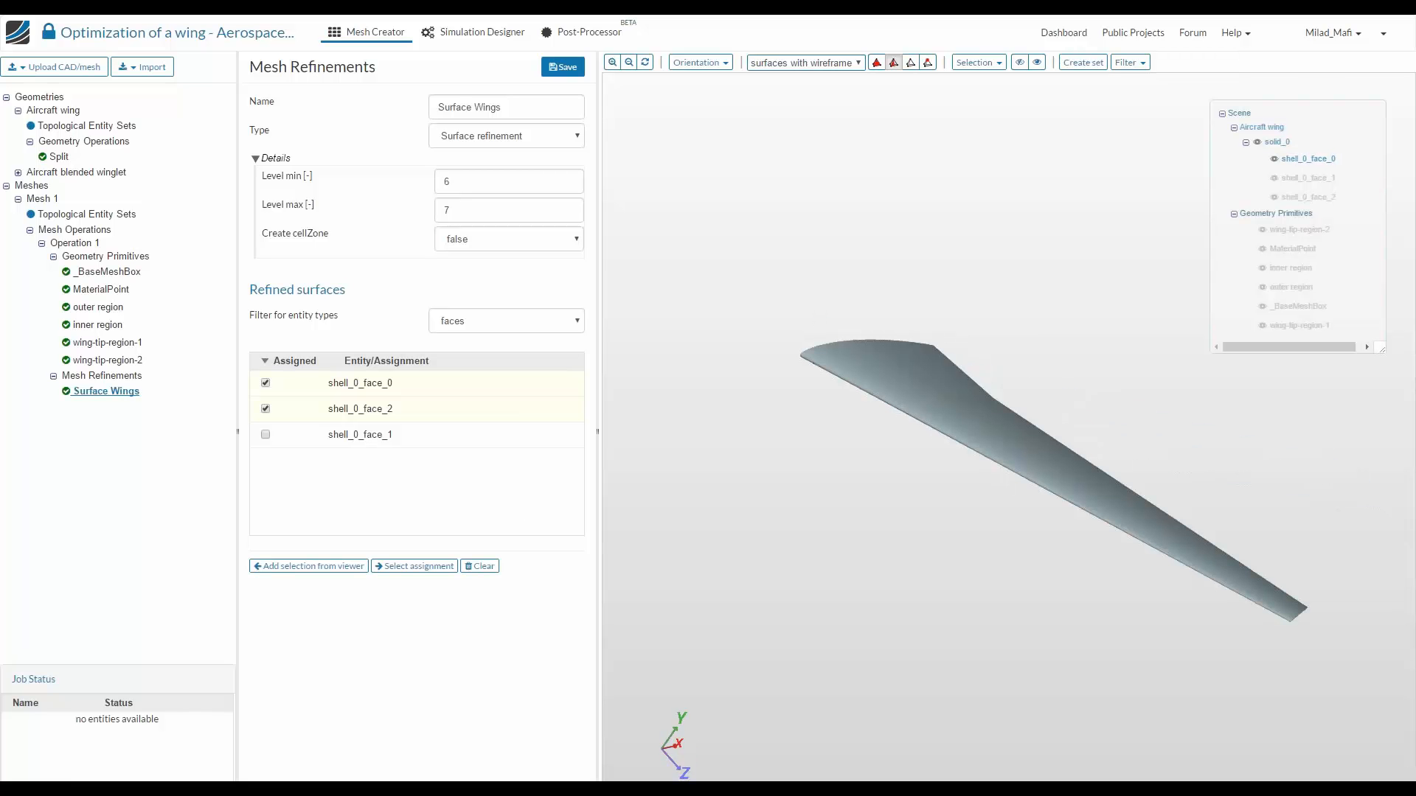
left_click(103, 376)
left_click(552, 66)
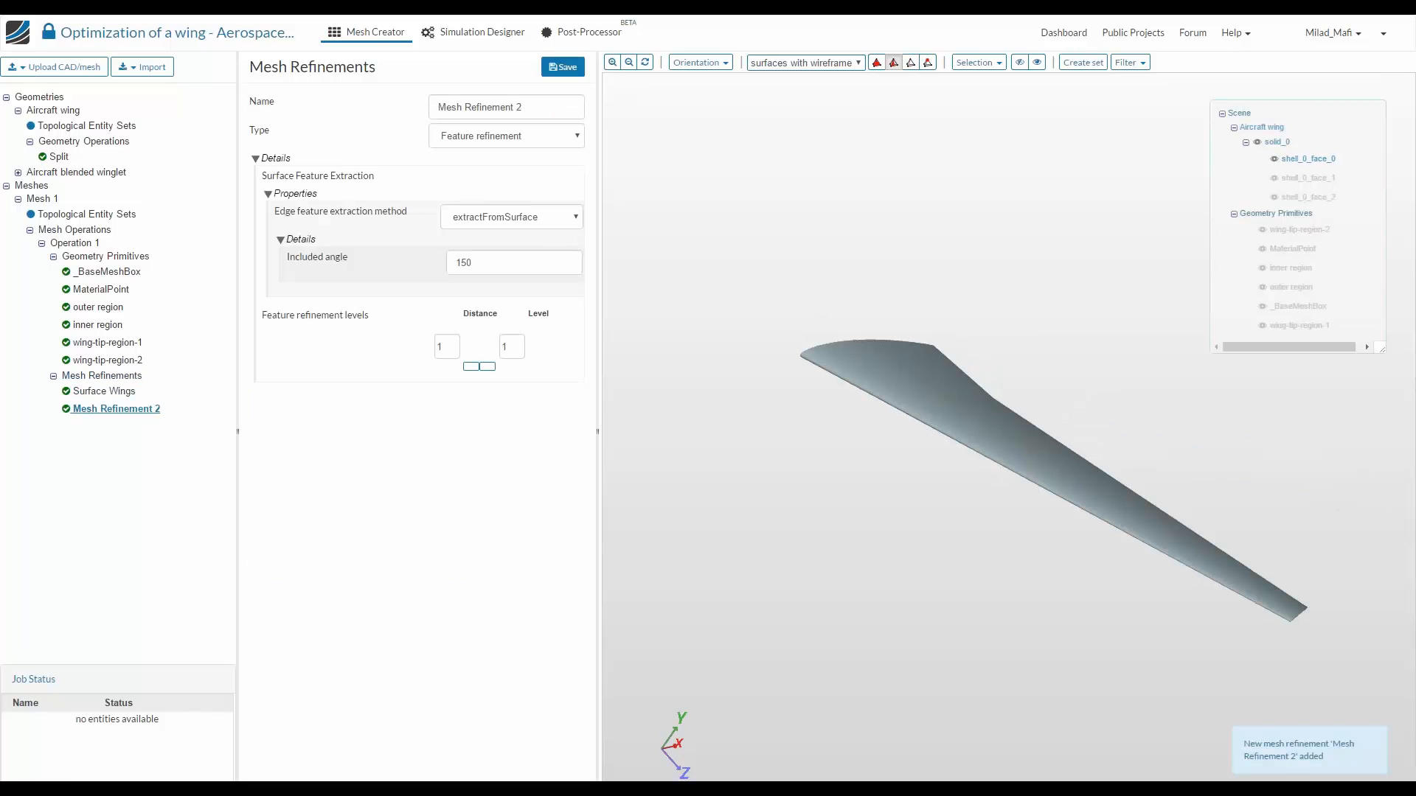
triple_click(506, 107)
type("Surface")
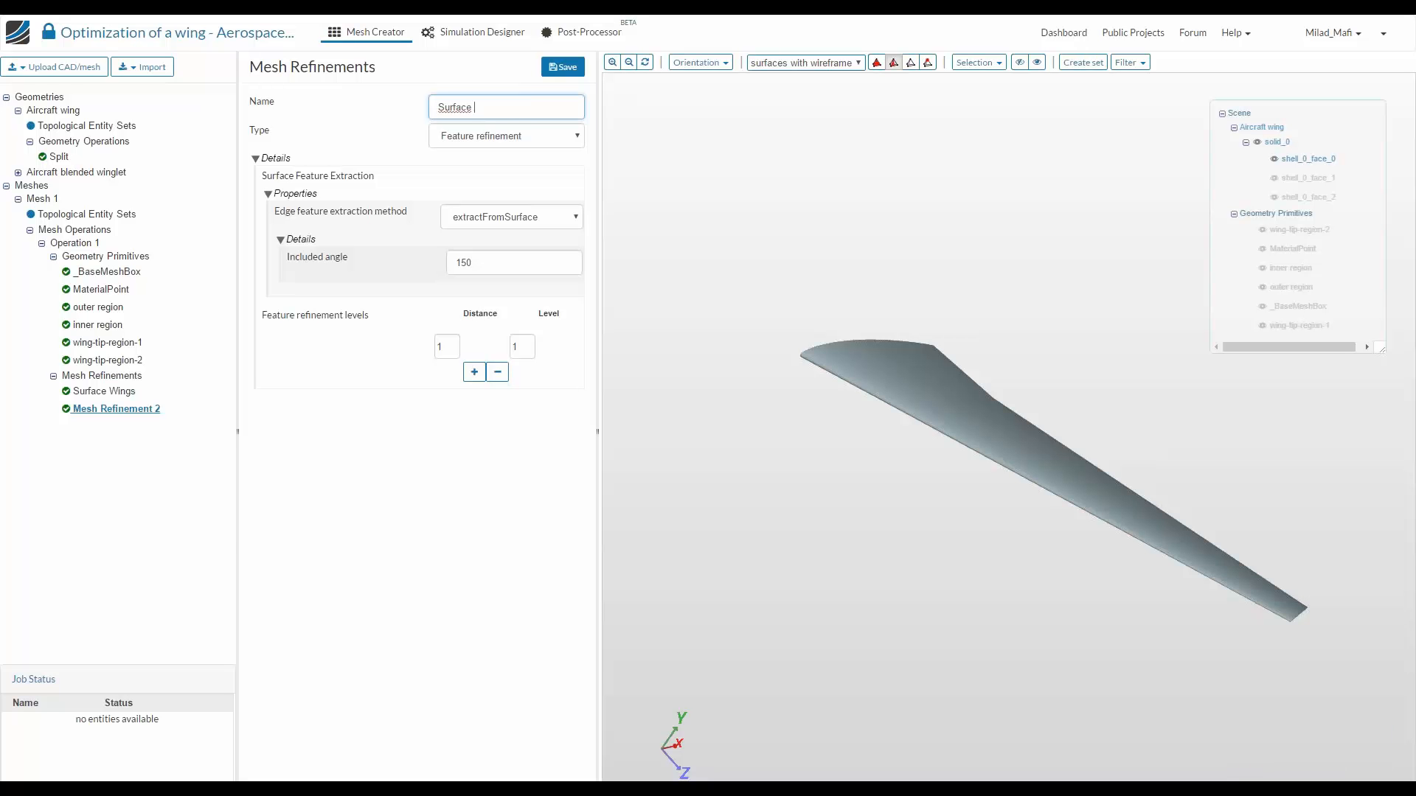
type(" Edges")
left_click(479, 136)
left_click(480, 203)
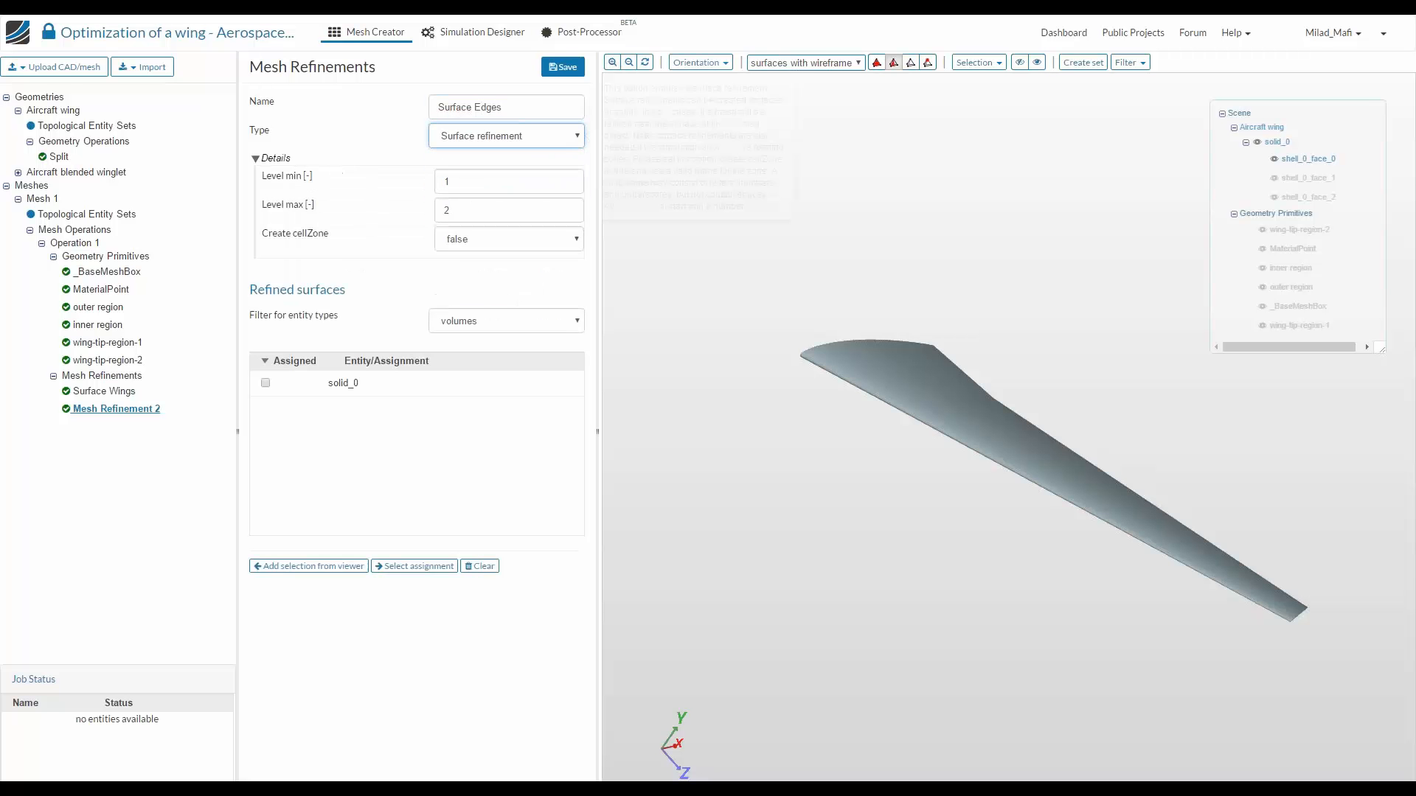
Set level min and level max of Surface Edges to 9 and assign the face shell_0_face_1 to it
left_click(495, 189)
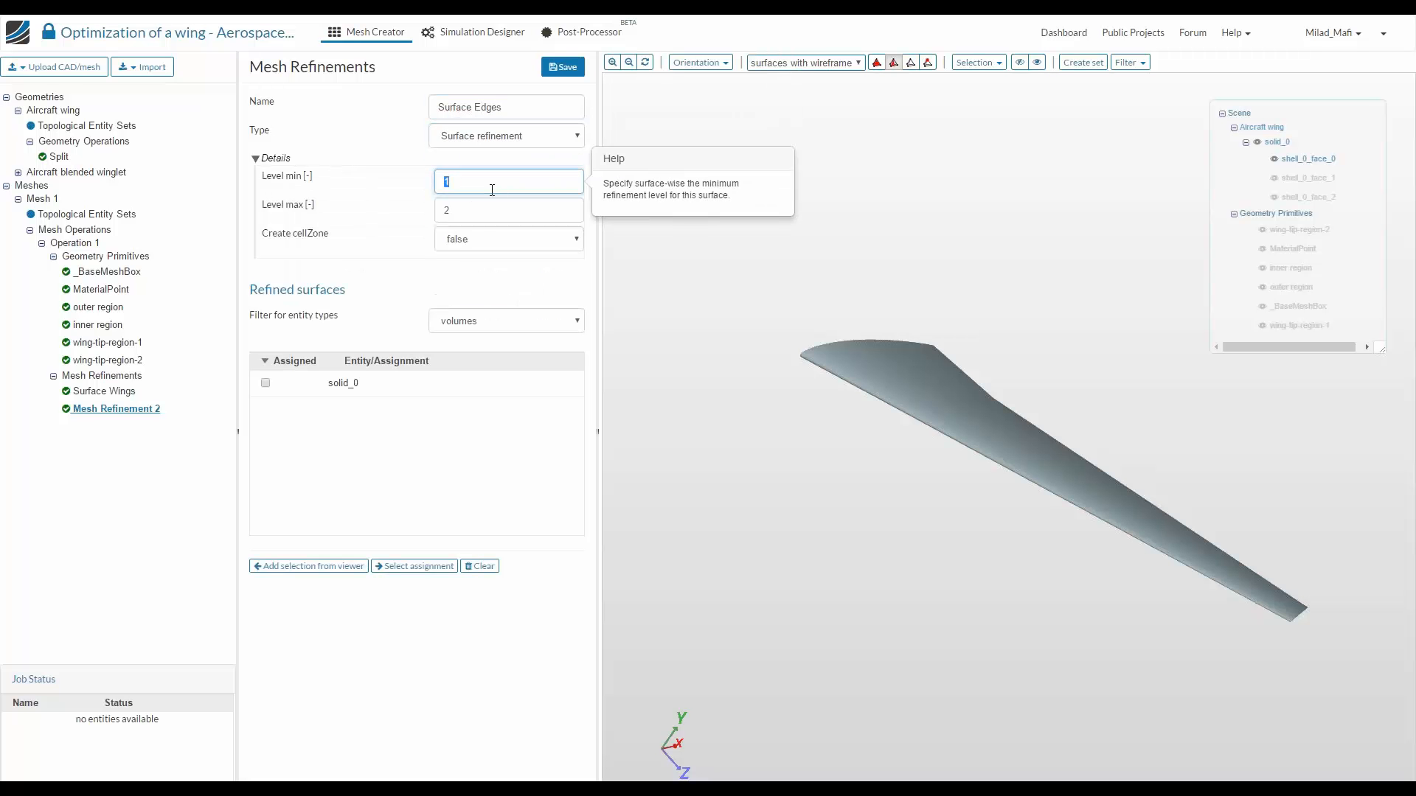
type("9")
left_click(487, 210)
type("9")
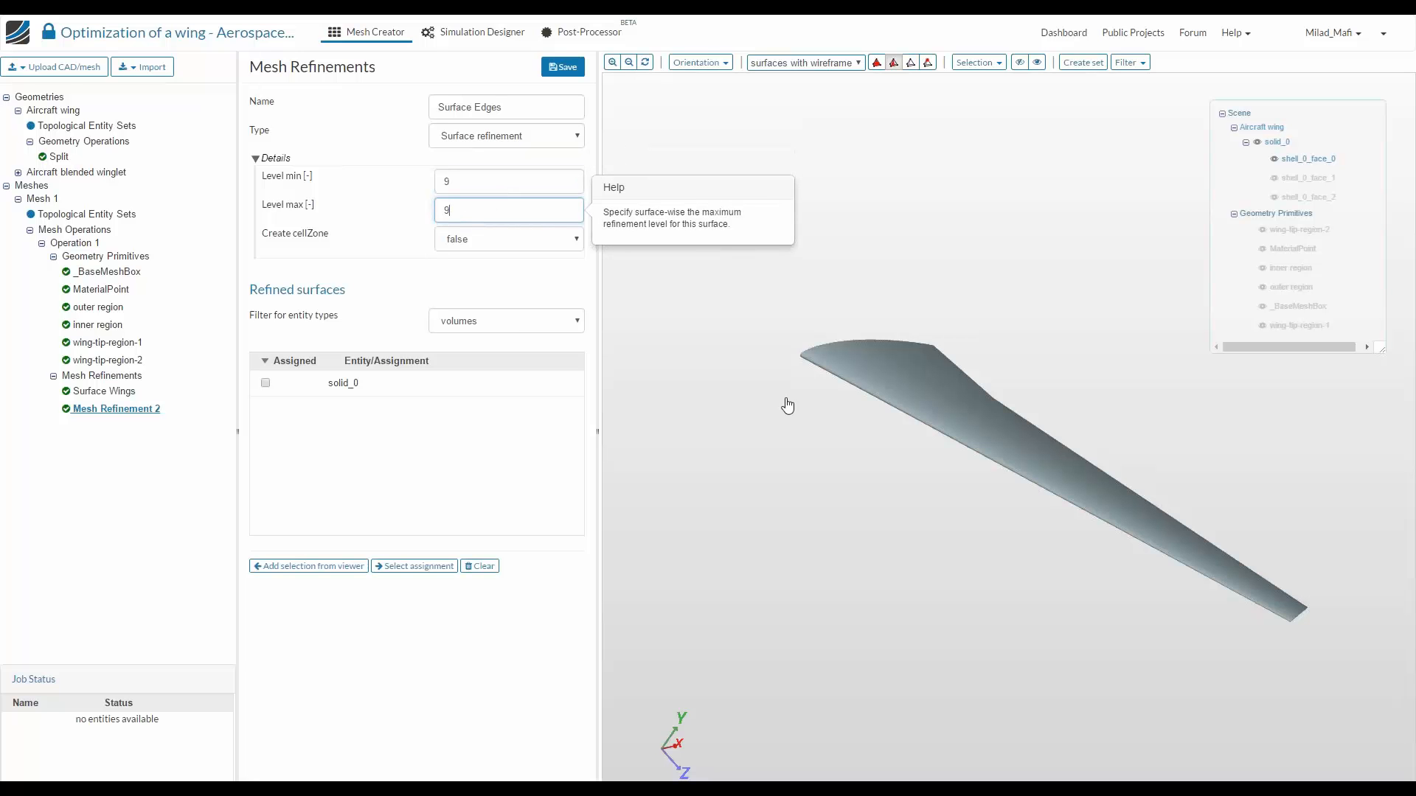
left_click(503, 325)
left_click(509, 370)
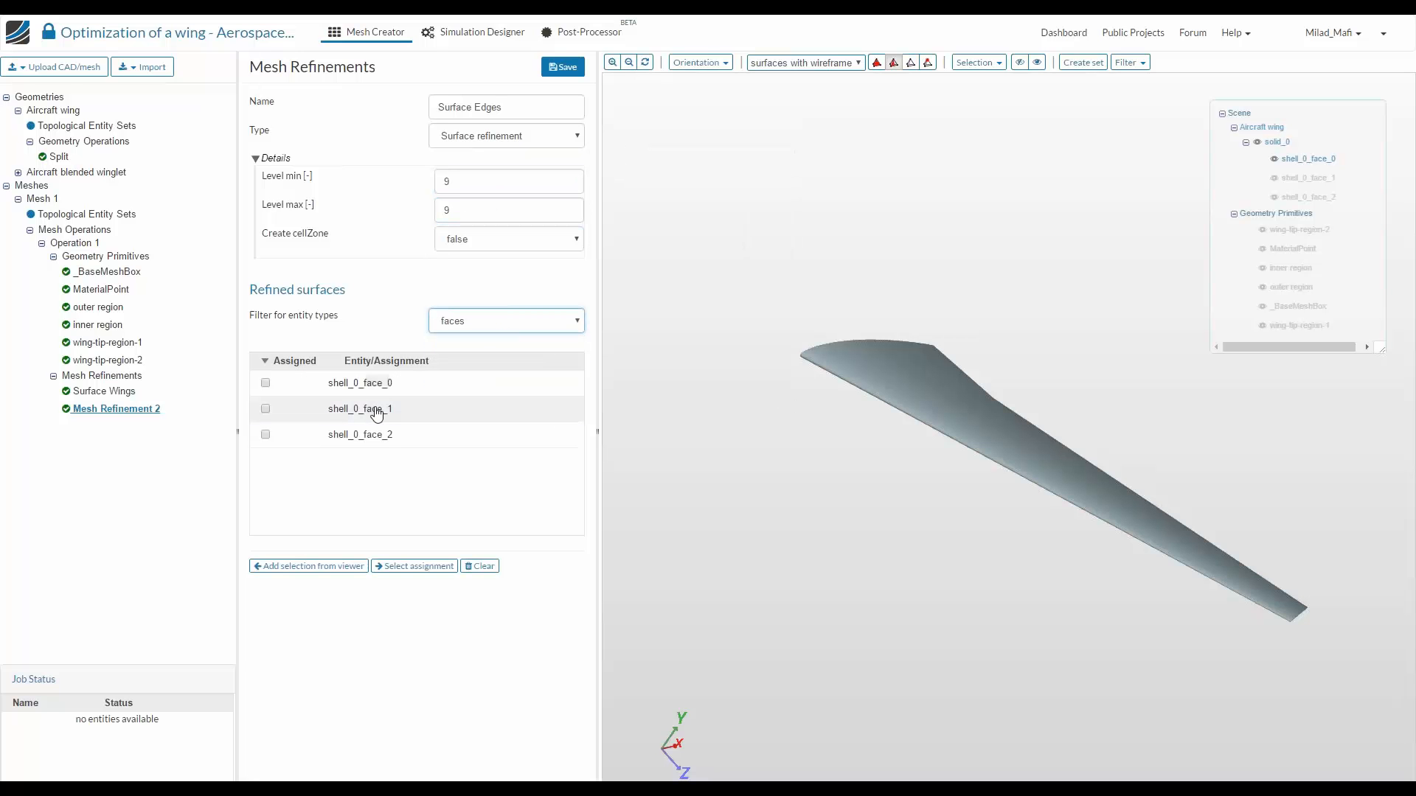
left_click(376, 410)
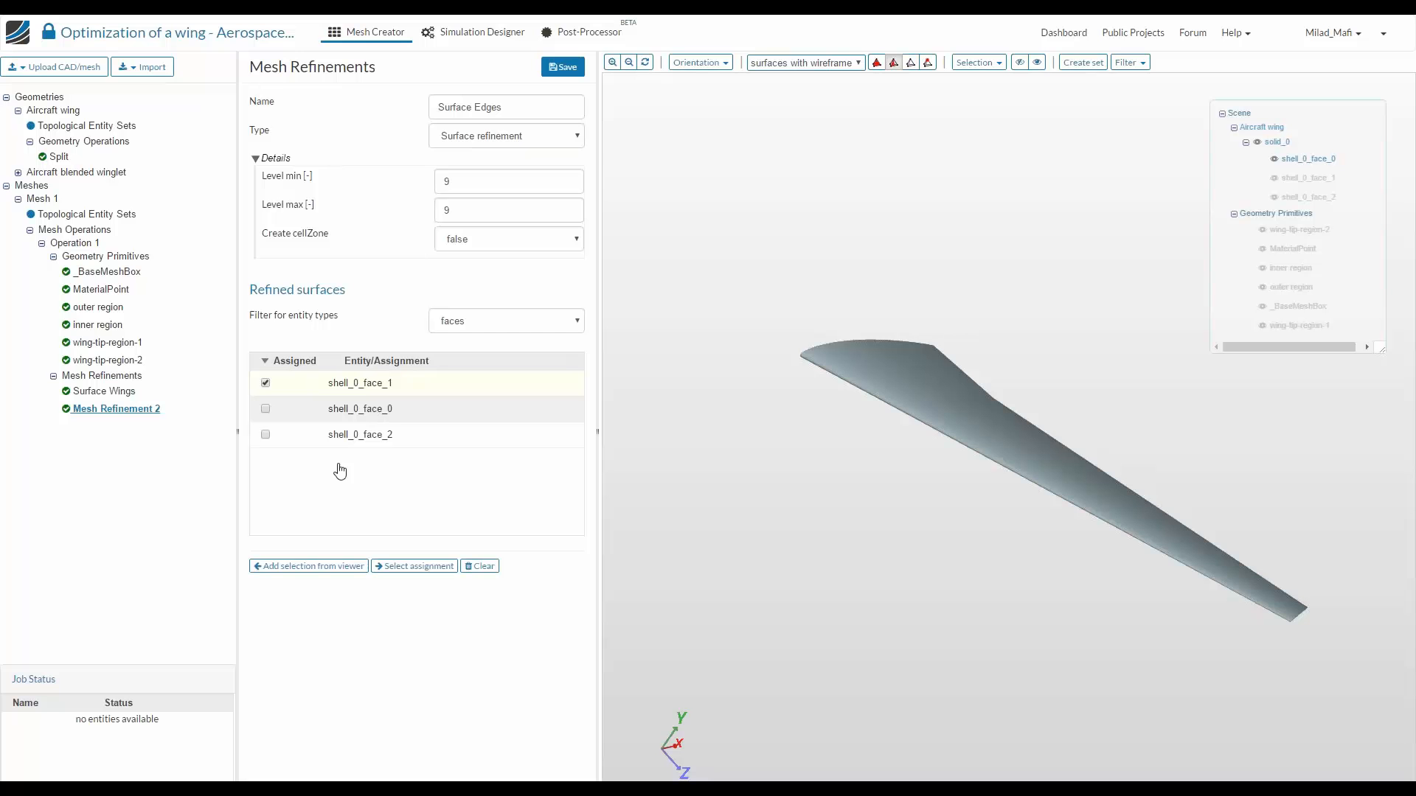
Save Surface Edges, and add a third mesh refinement named "Region 1" with type Region refinement
left_click(563, 67)
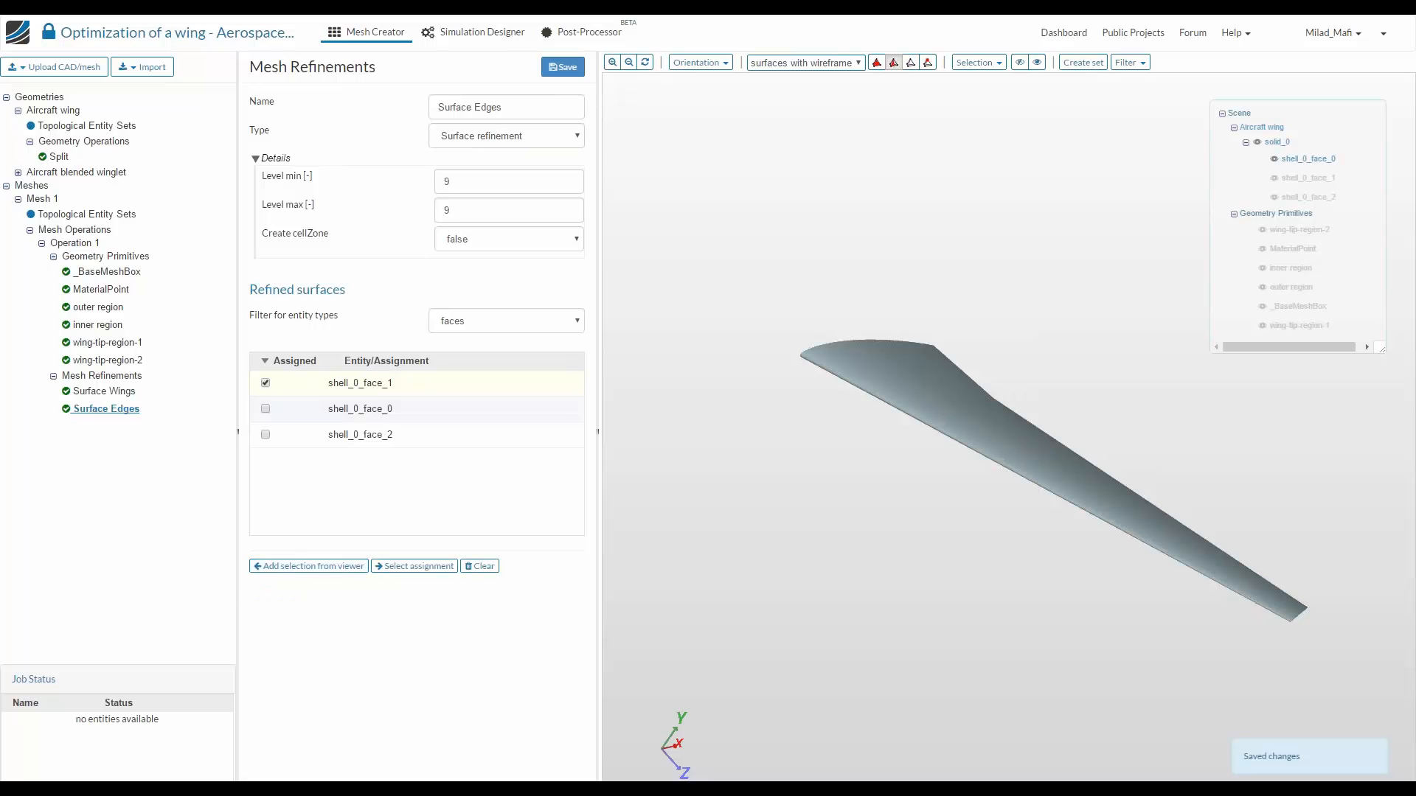
left_click(124, 378)
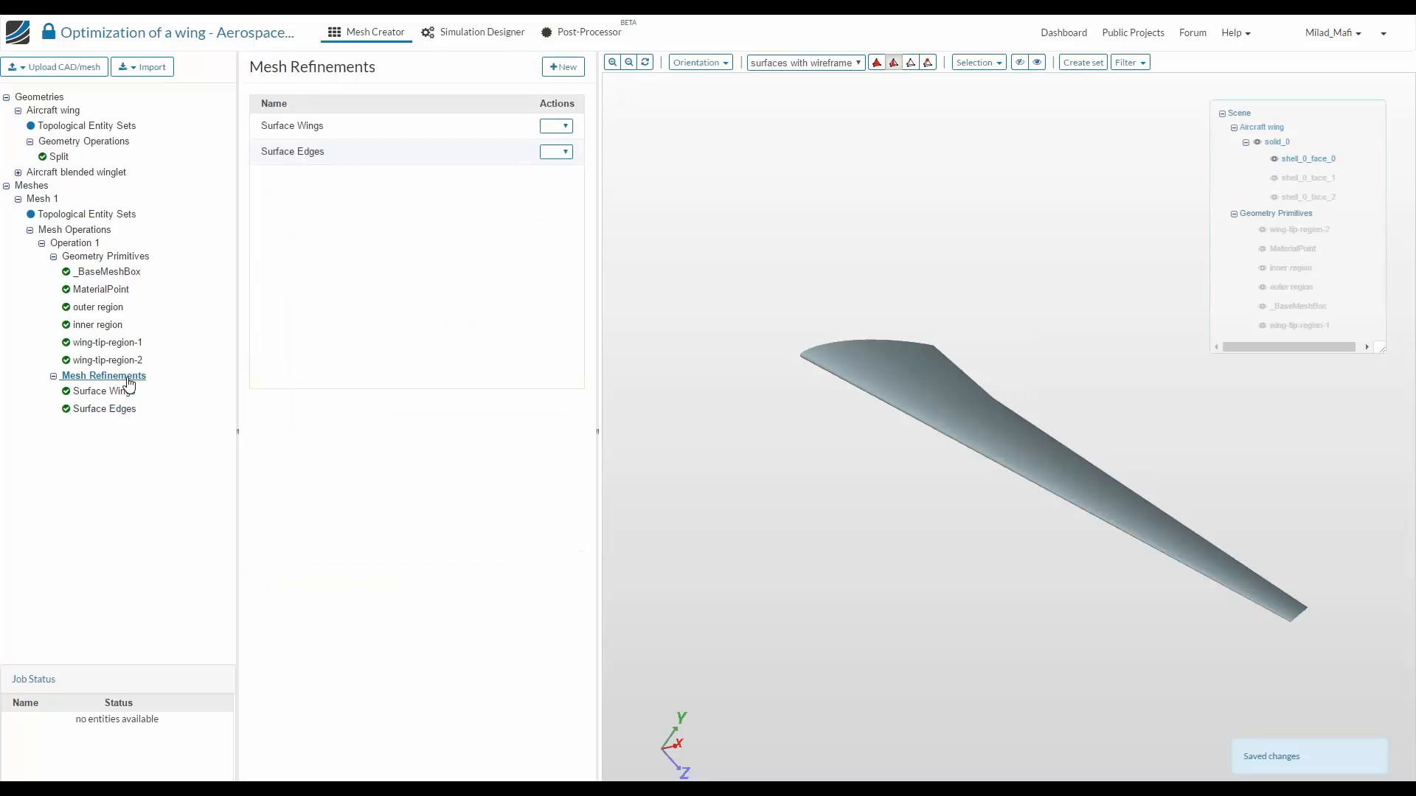
left_click(558, 67)
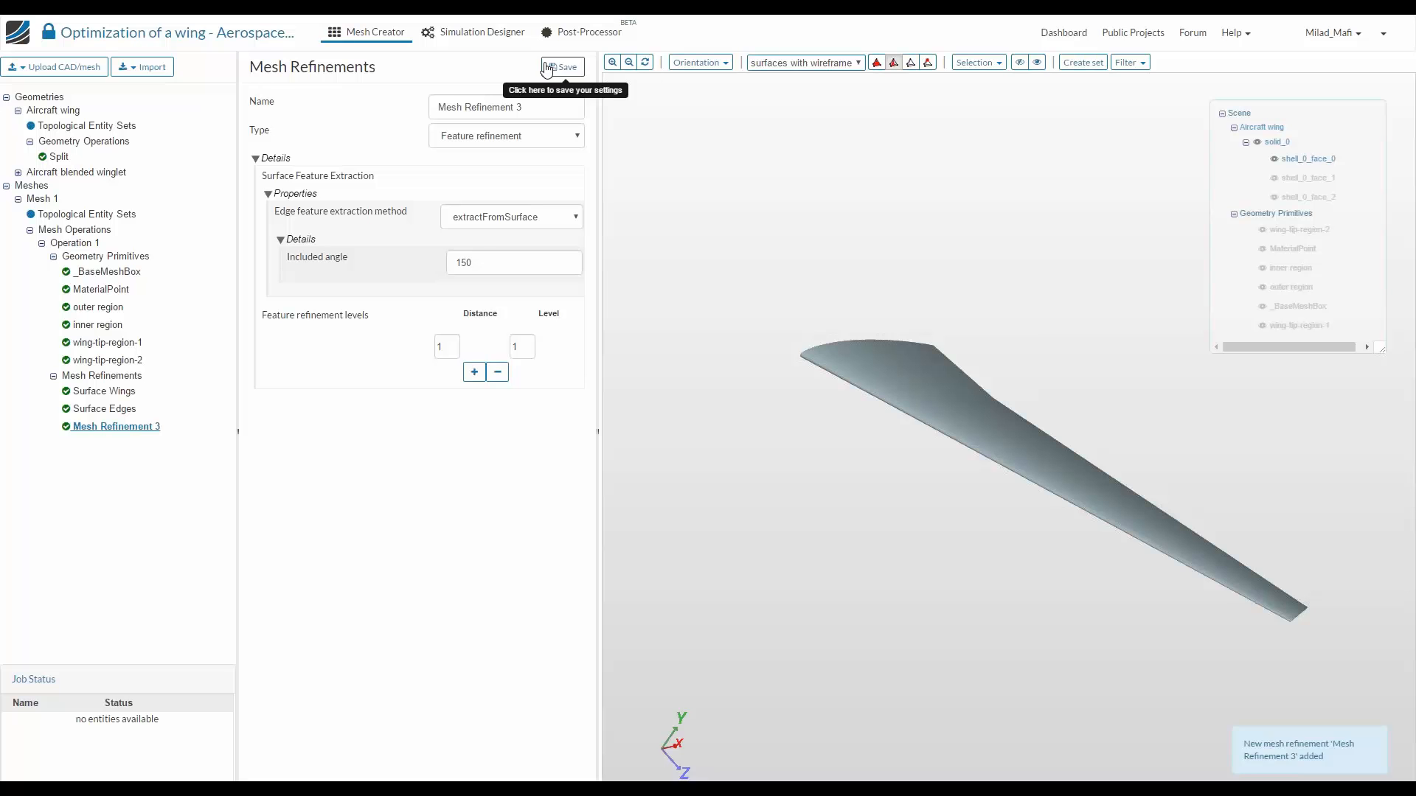
triple_click(524, 105)
type("Region")
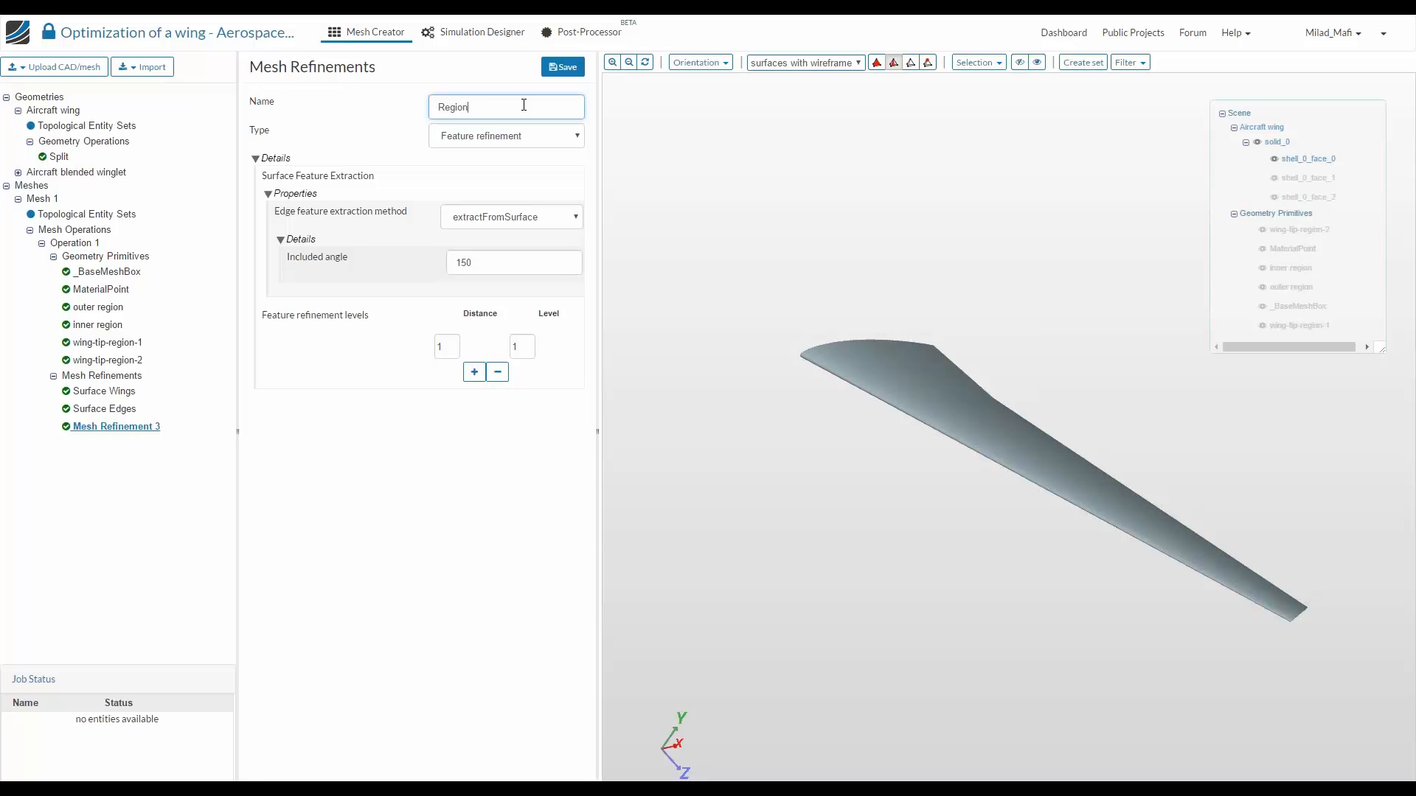
type(" 1")
left_click(469, 136)
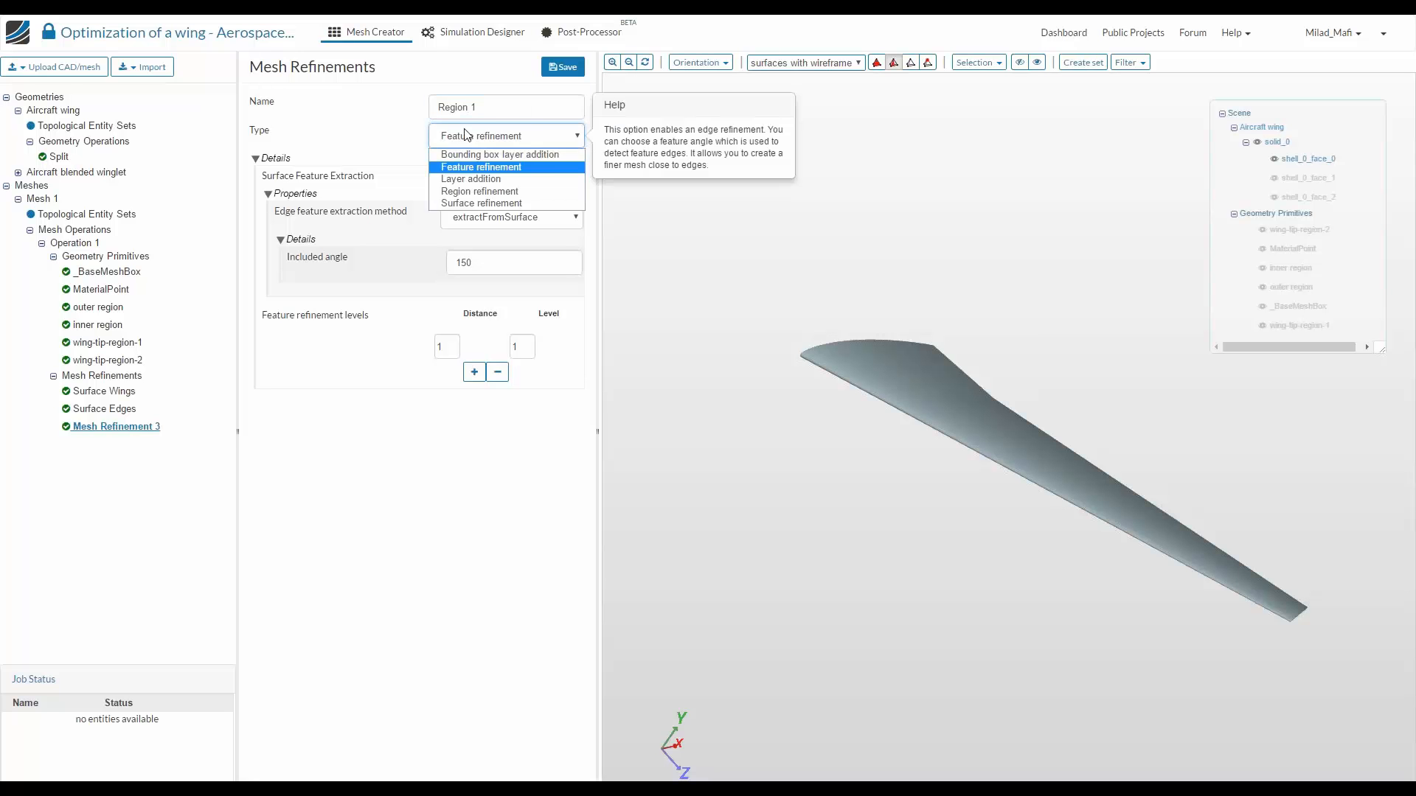
left_click(478, 191)
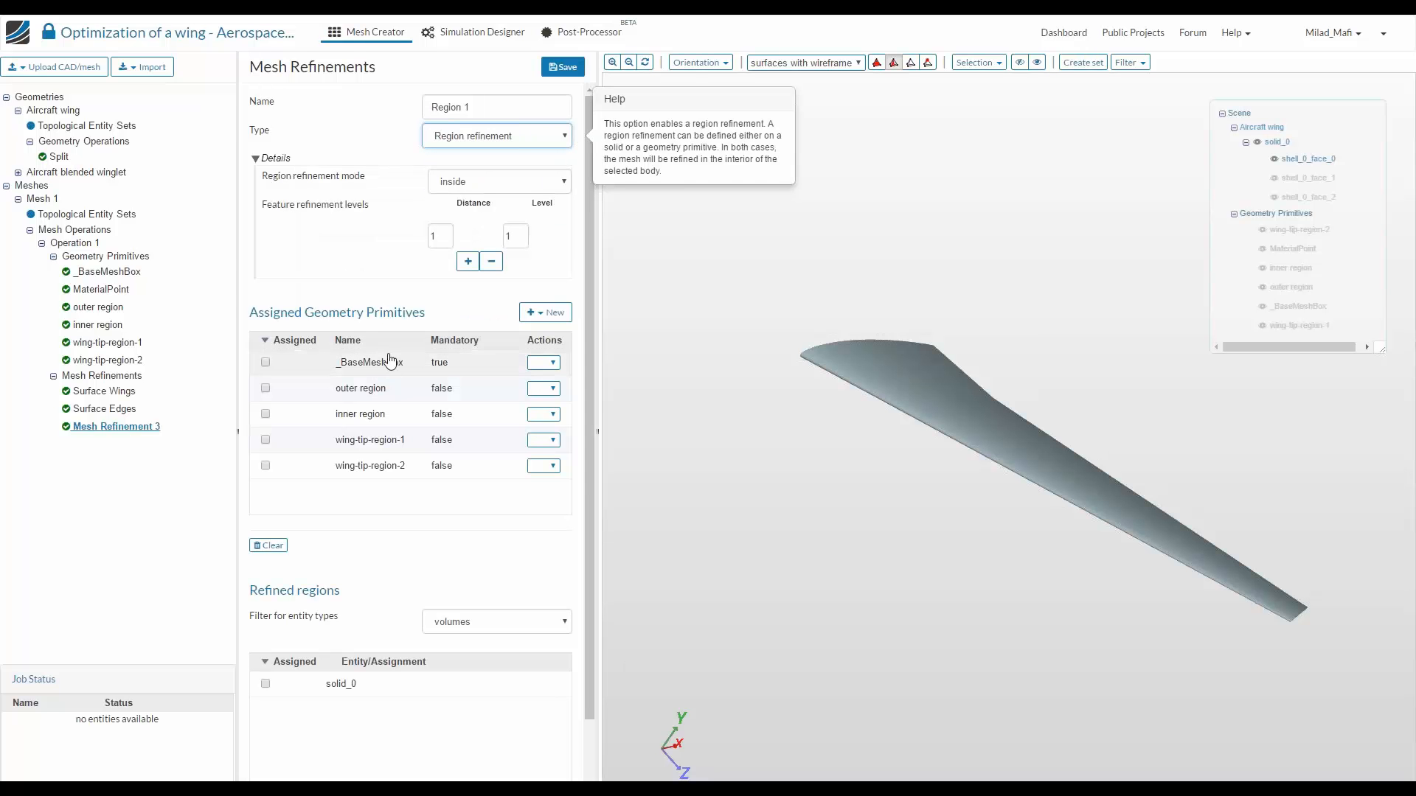
Assign the outer region primitive to Region 1, set its refinement level to 3, and save it
left_click(340, 389)
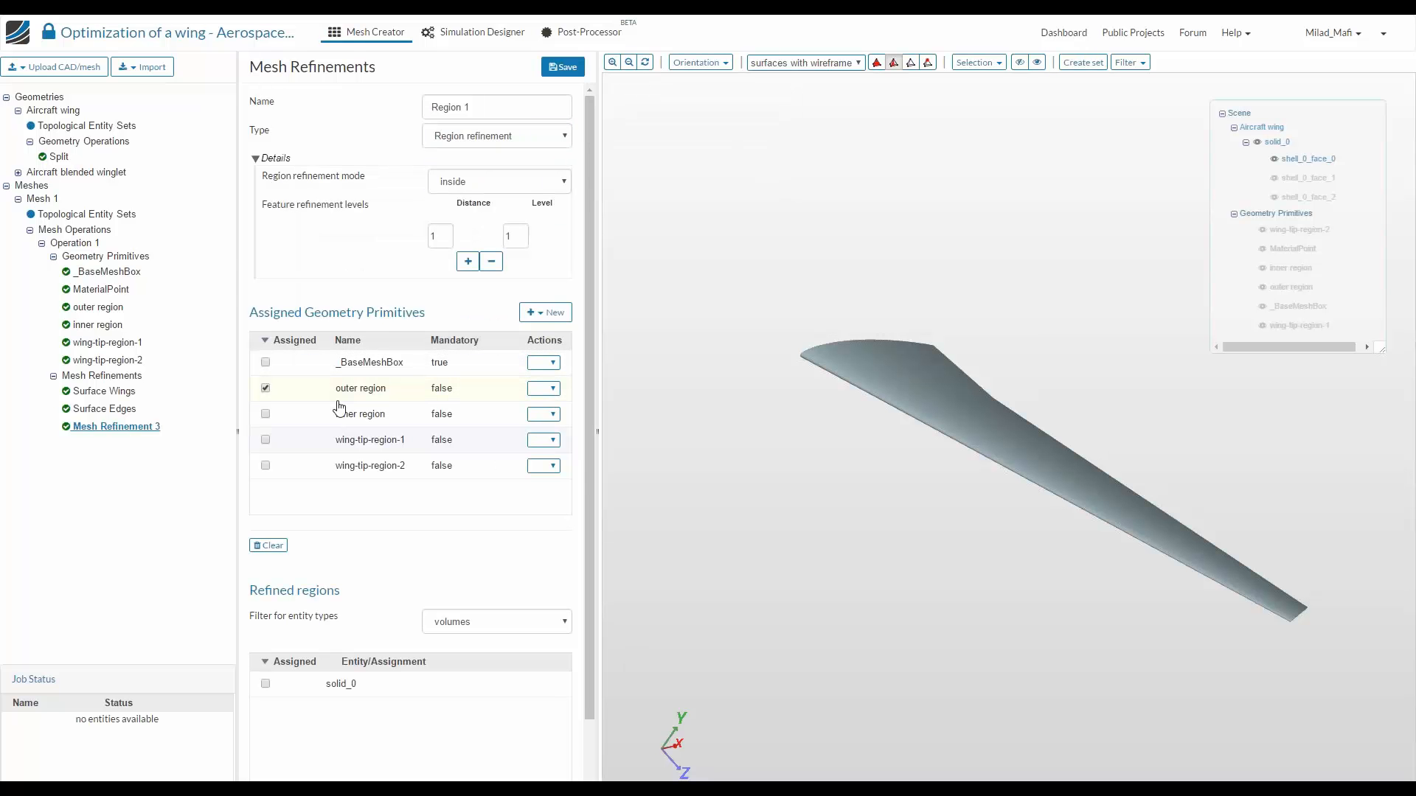
double_click(515, 234)
type("3")
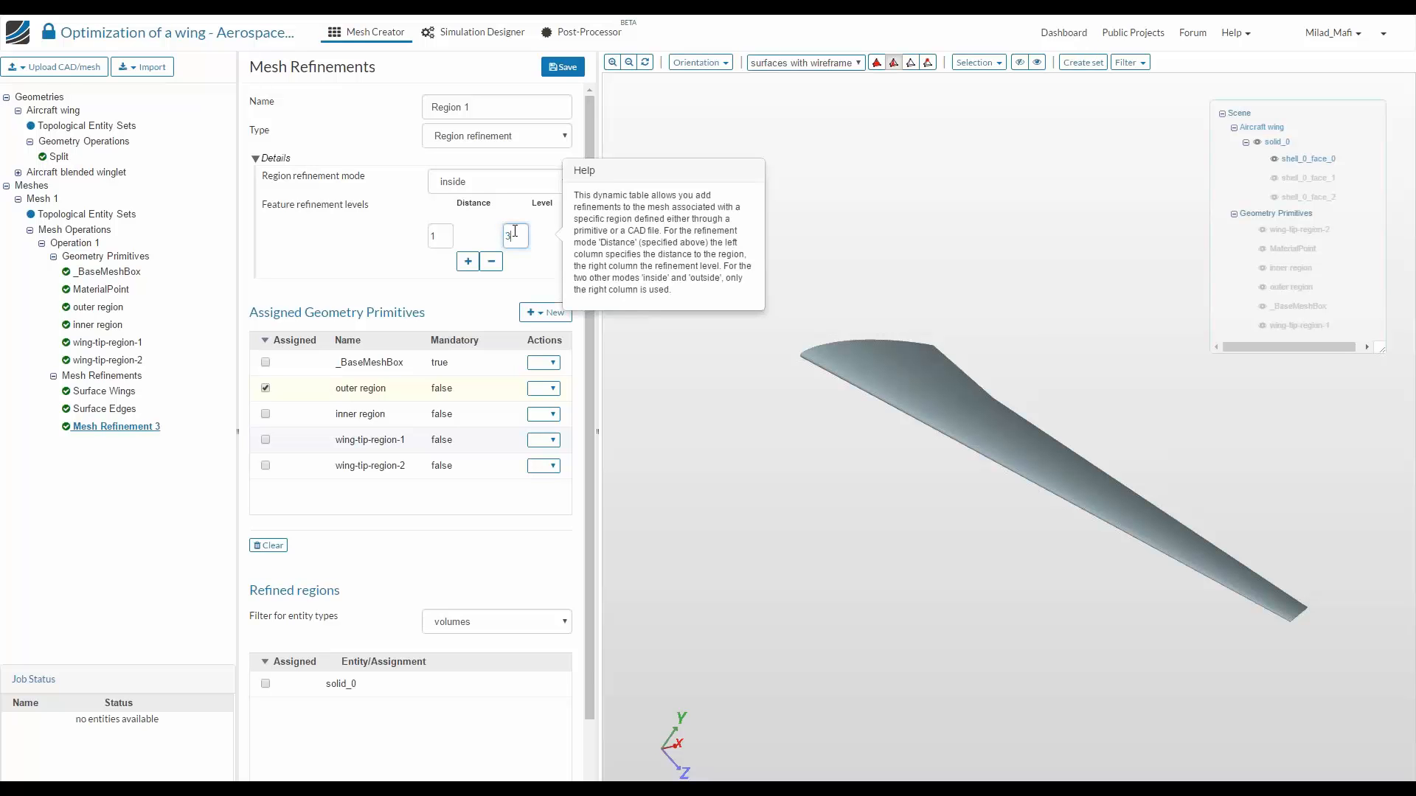
left_click(569, 73)
Add a fourth mesh refinement named "Region 2" and set its type to Region refinement
left_click(103, 376)
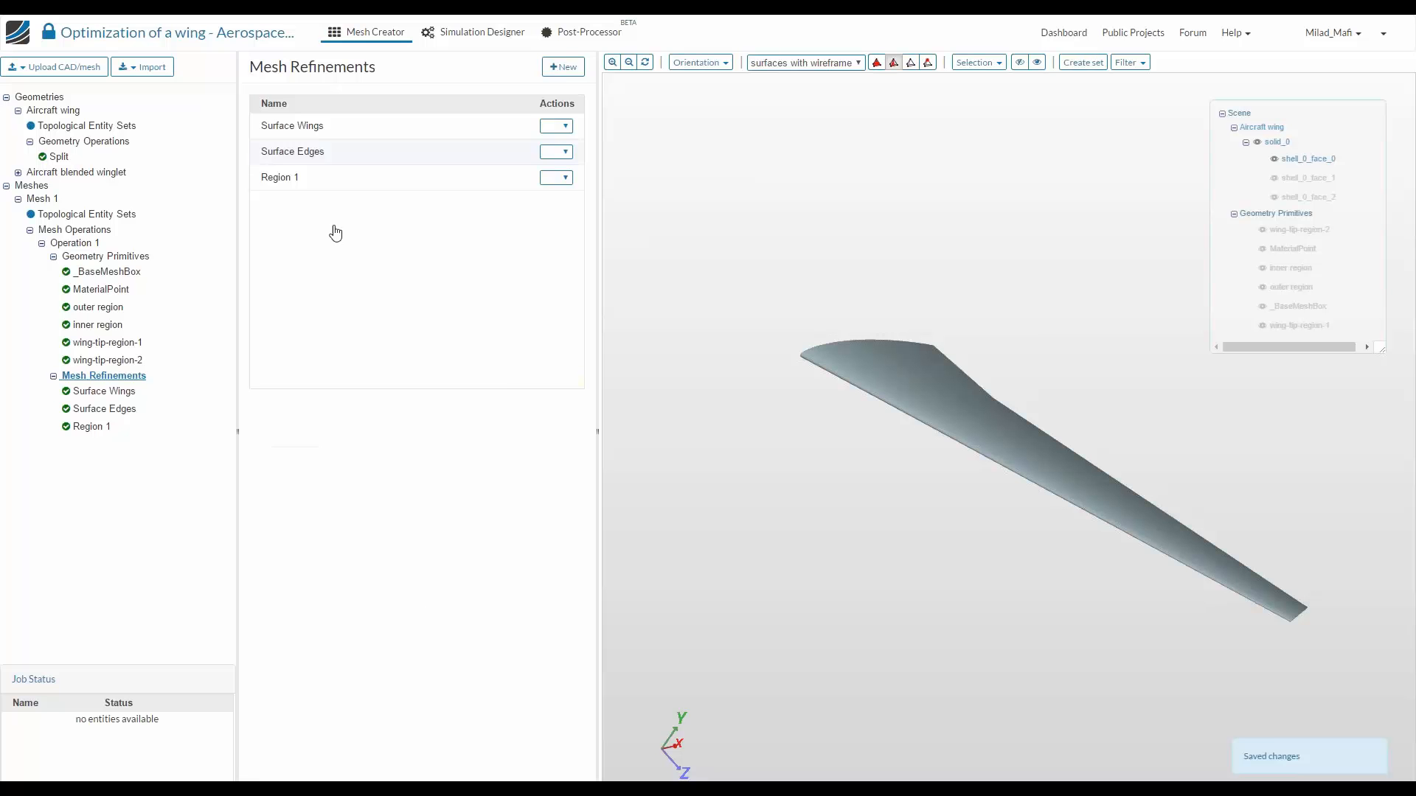
left_click(562, 67)
triple_click(516, 109)
type("Reg")
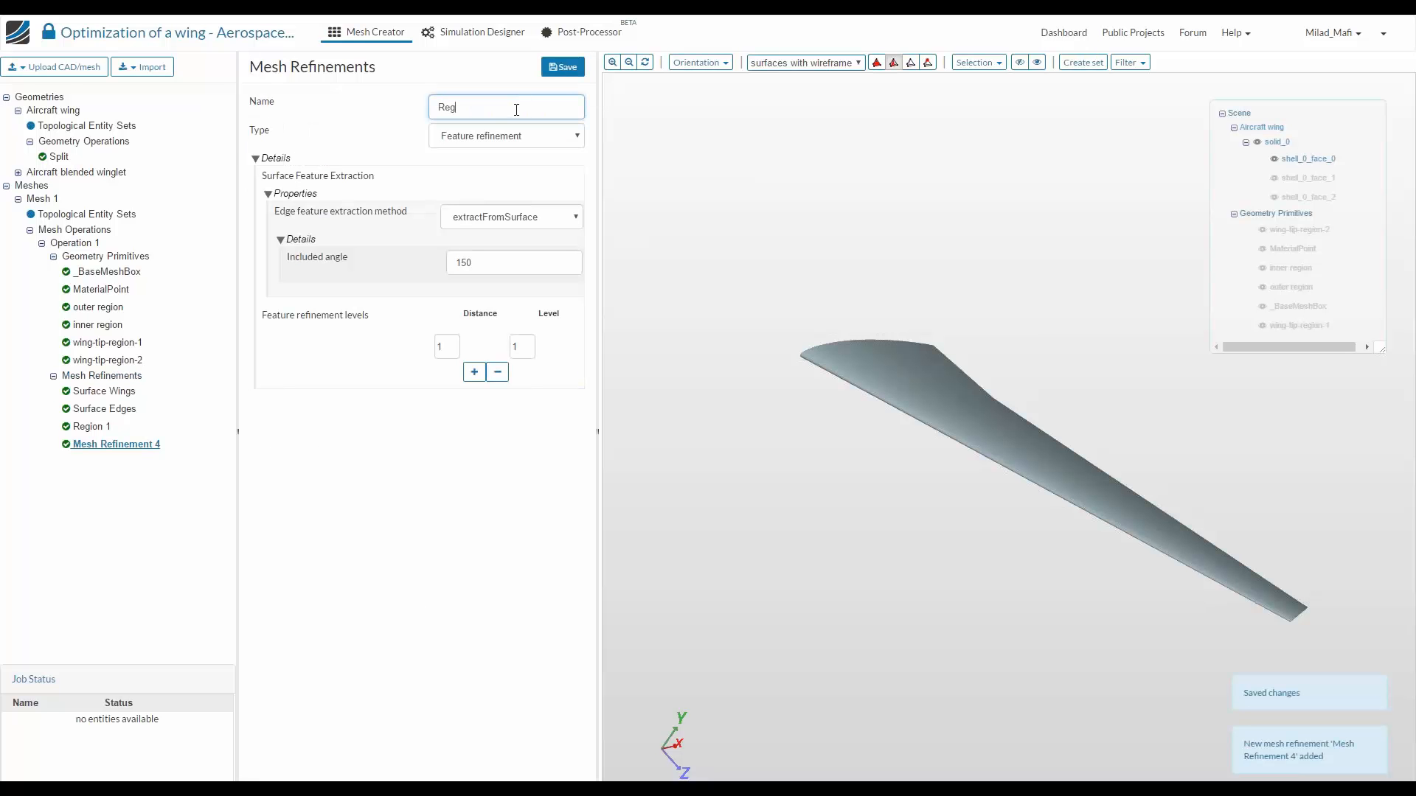
type("ion 2")
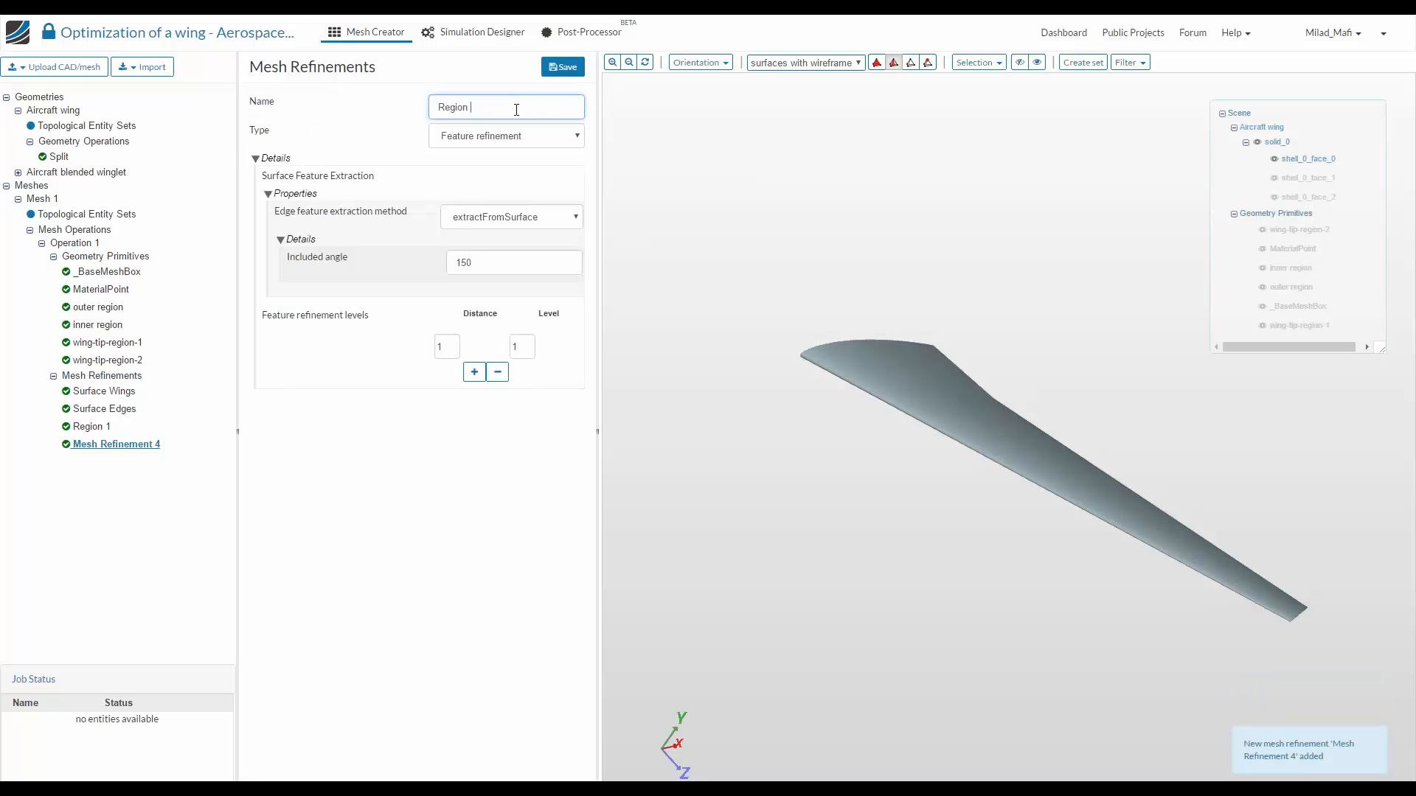
left_click(505, 136)
left_click(497, 194)
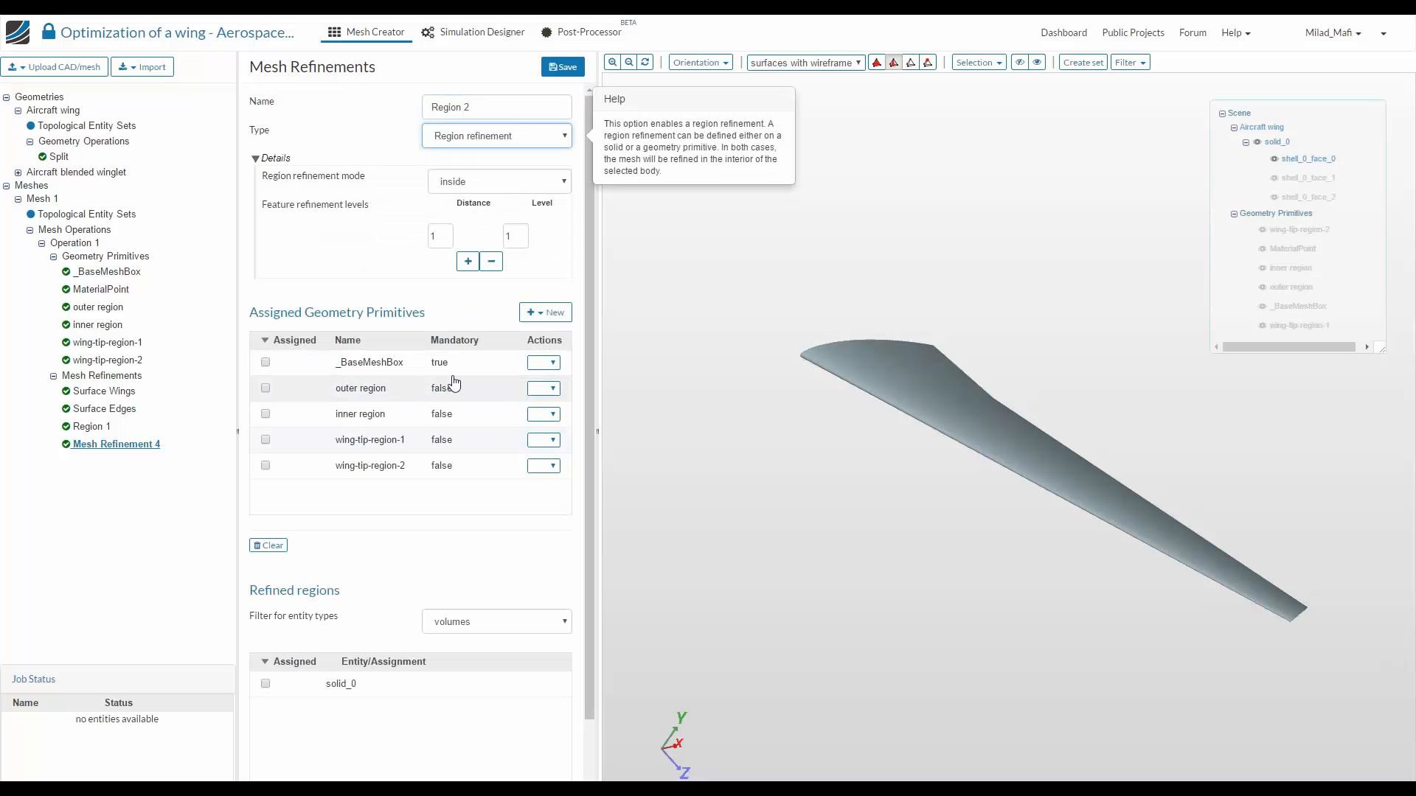
Assign inner region and wing-tip-region-1 to Region 2, set its refinement level to 3, and save it
left_click(416, 408)
left_click(394, 444)
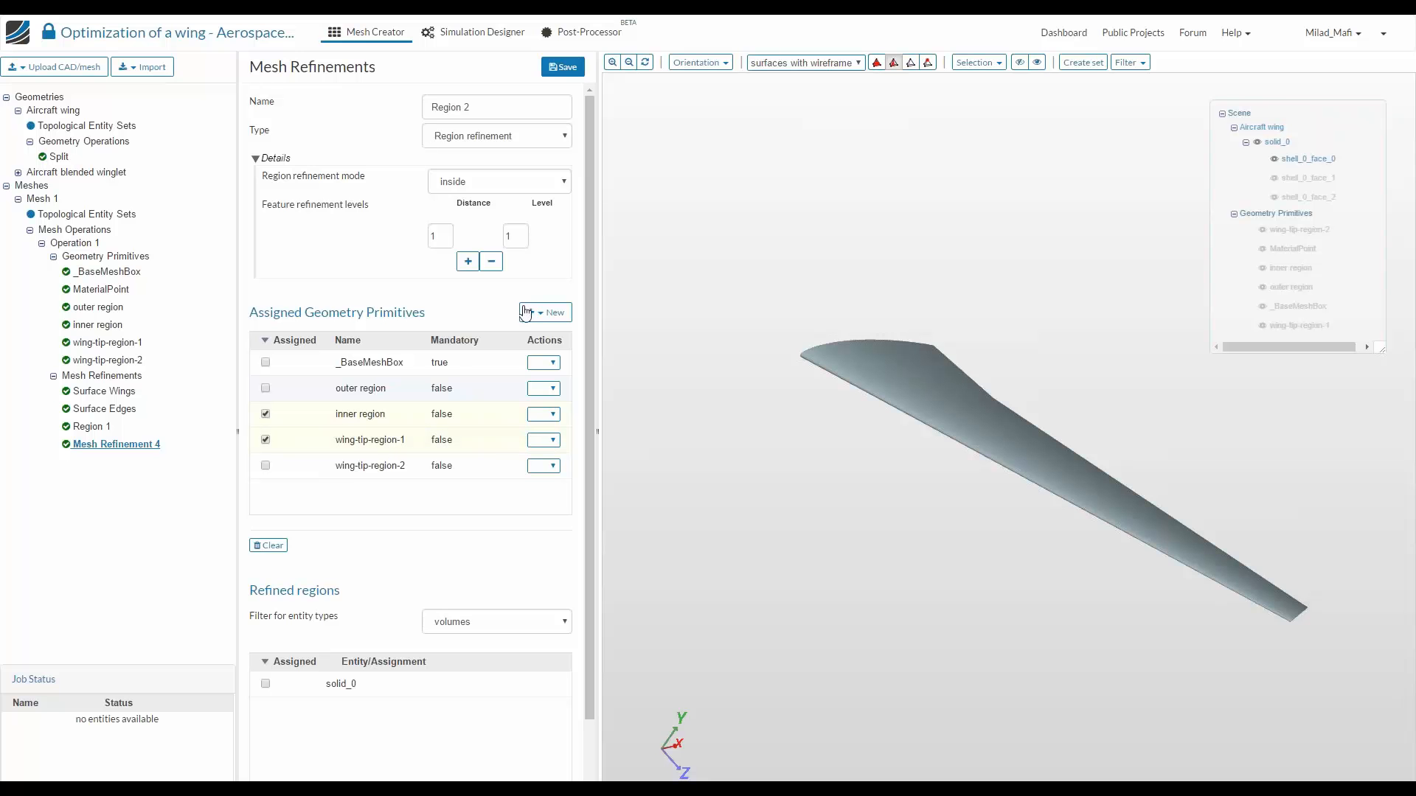
left_click(519, 233)
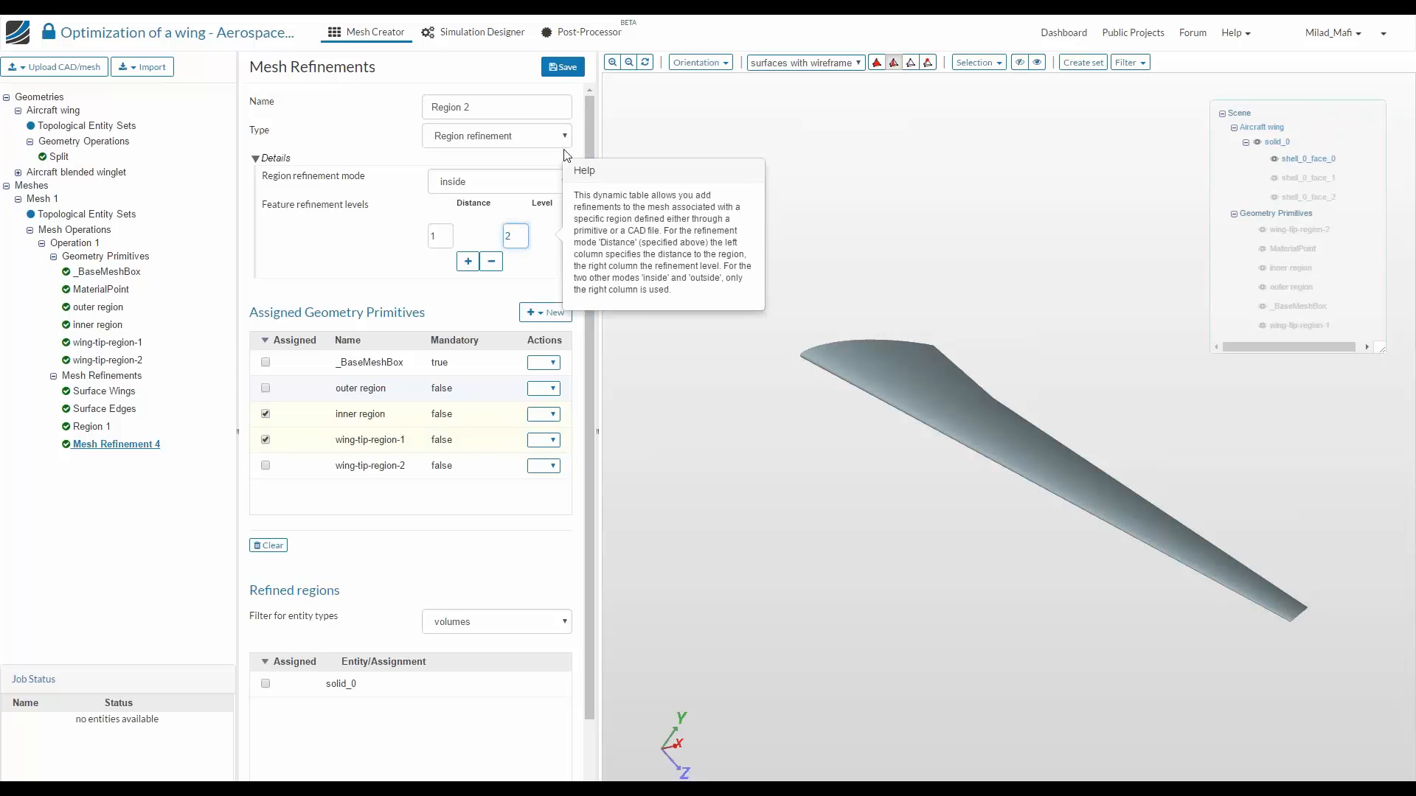
type("3")
left_click(563, 67)
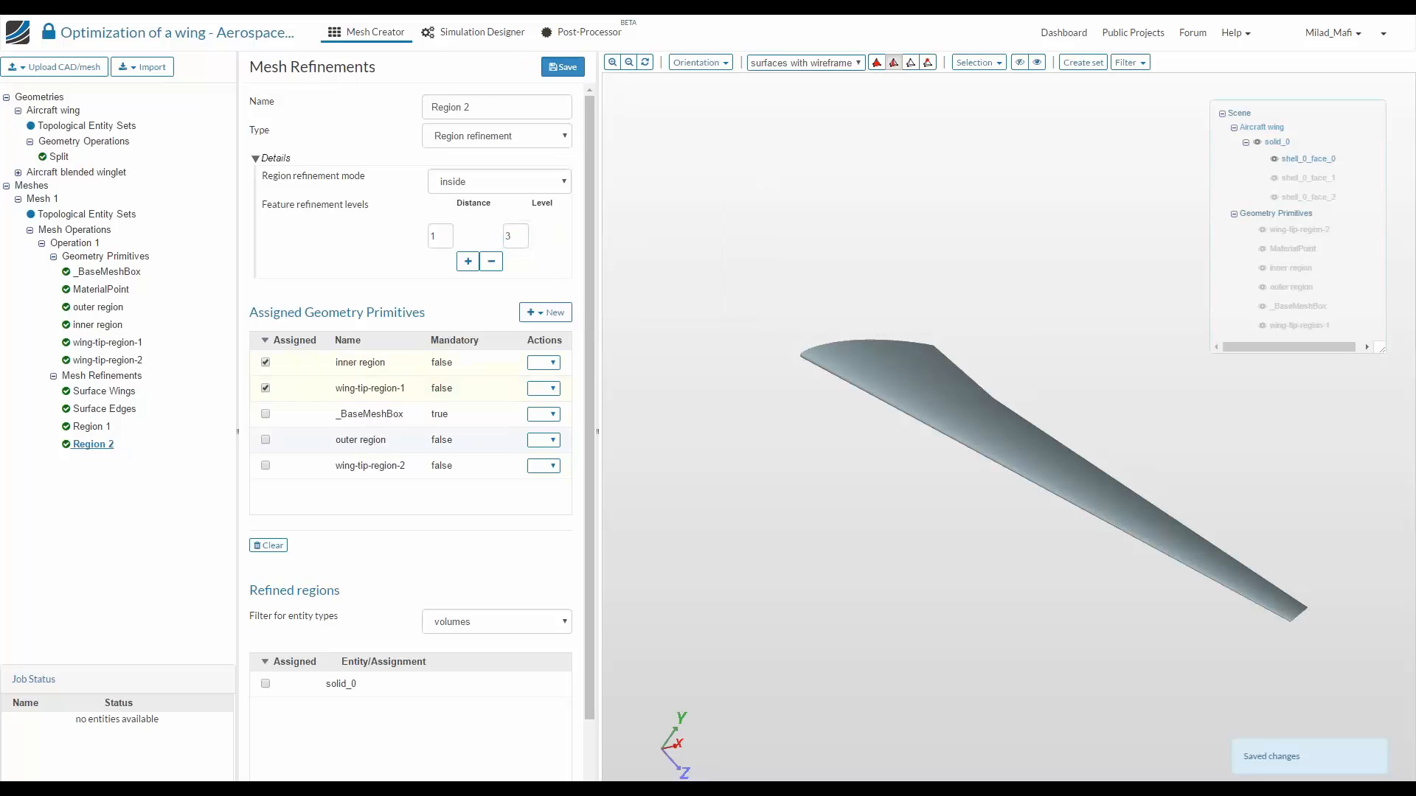
Add a fifth mesh refinement named "Region 3" and set its type to Region refinement
left_click(113, 377)
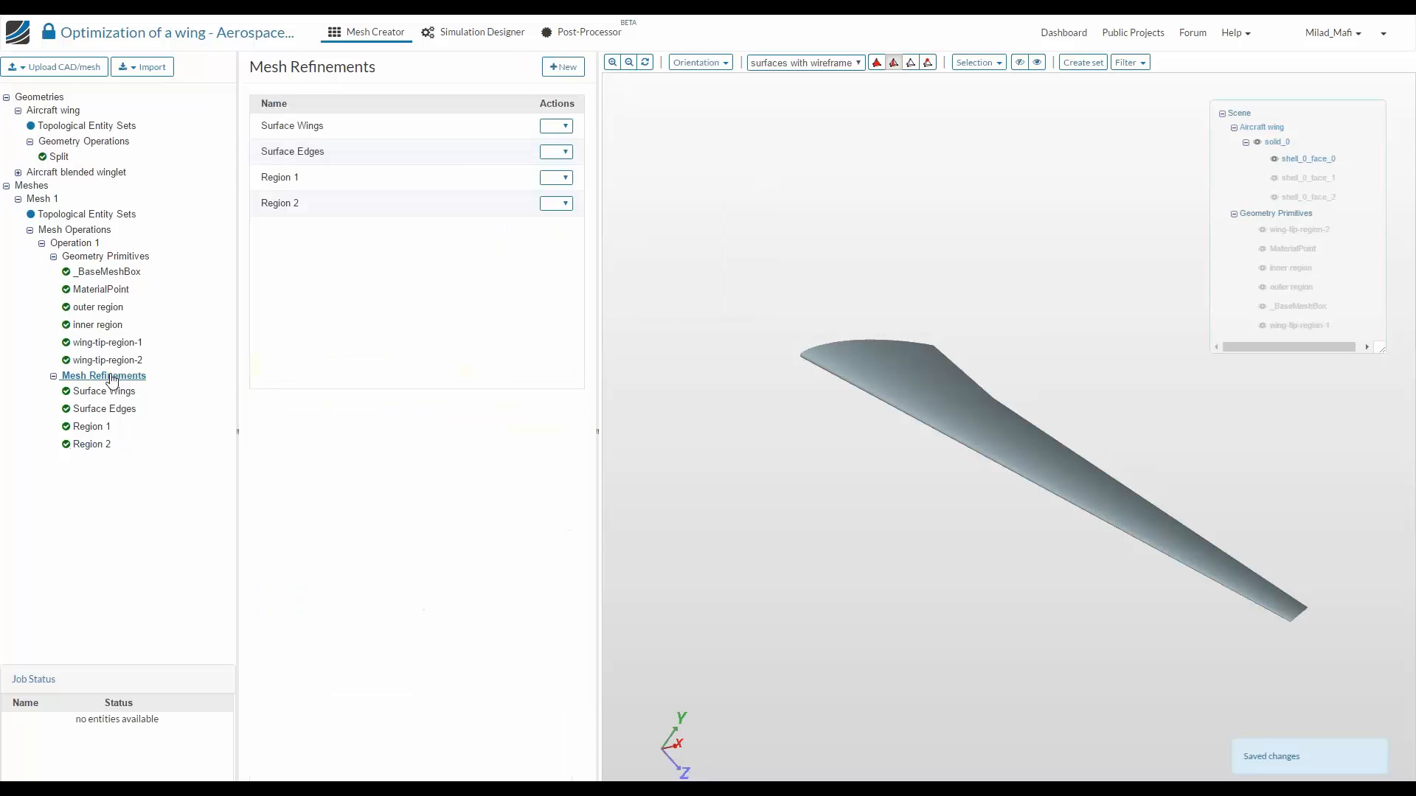
left_click(576, 69)
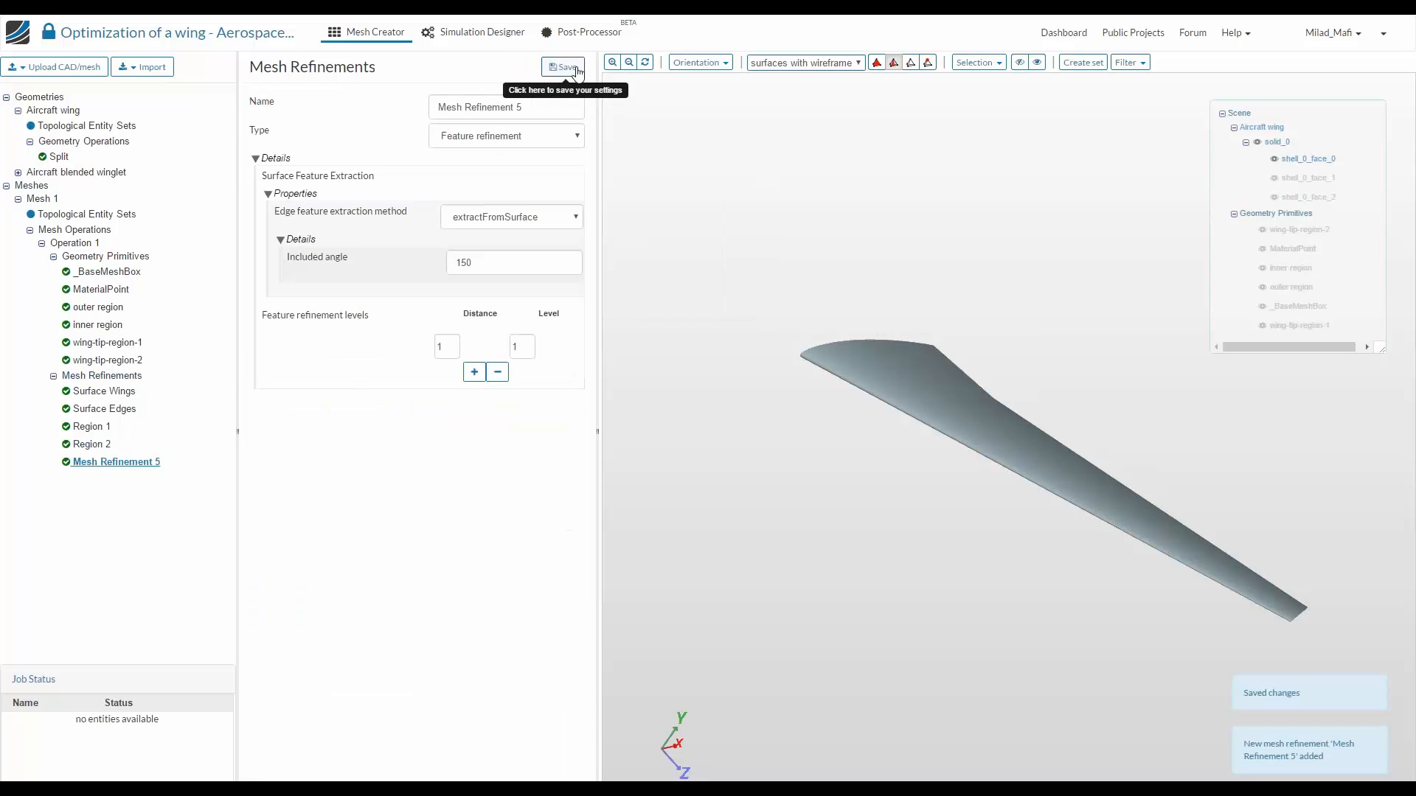
triple_click(512, 111)
type("Regio")
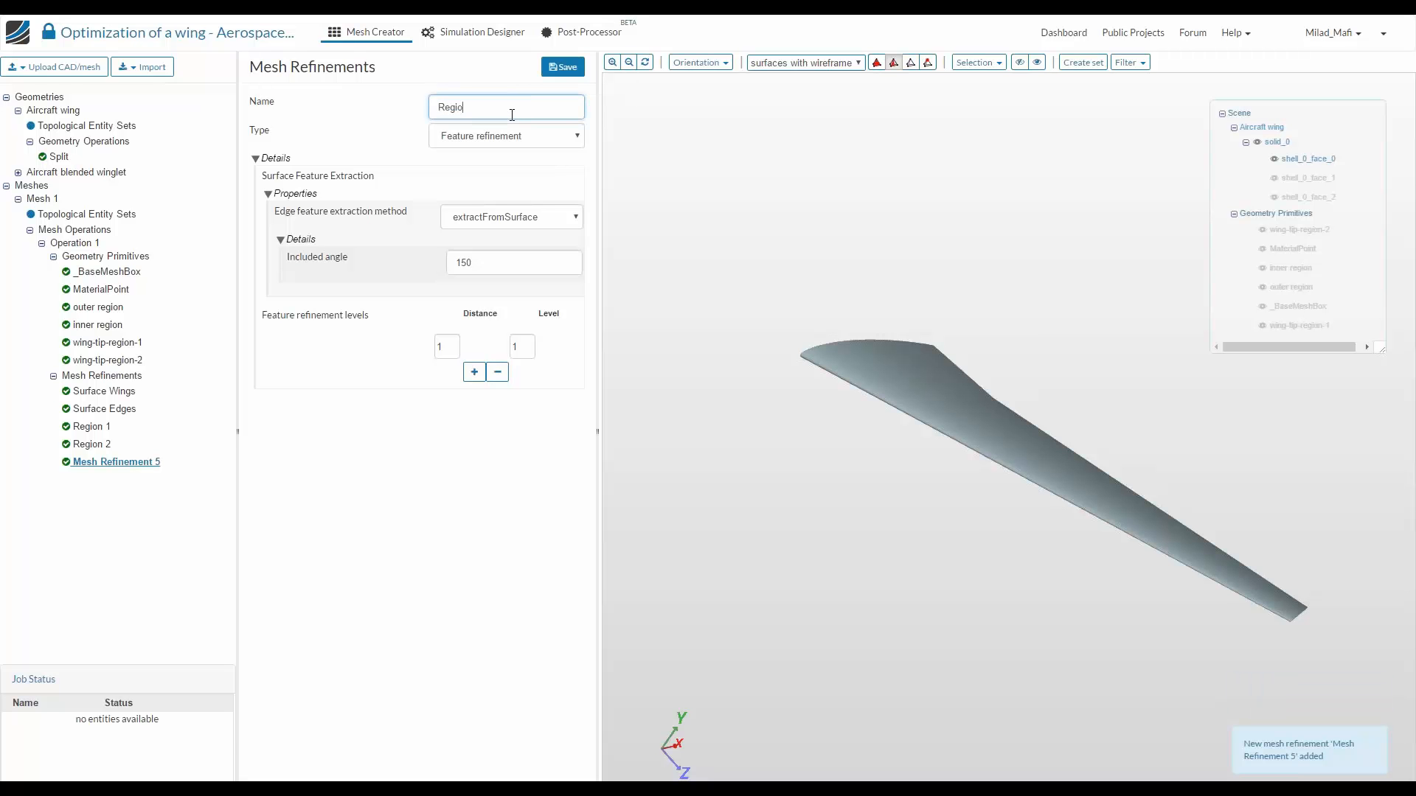
type("n 3")
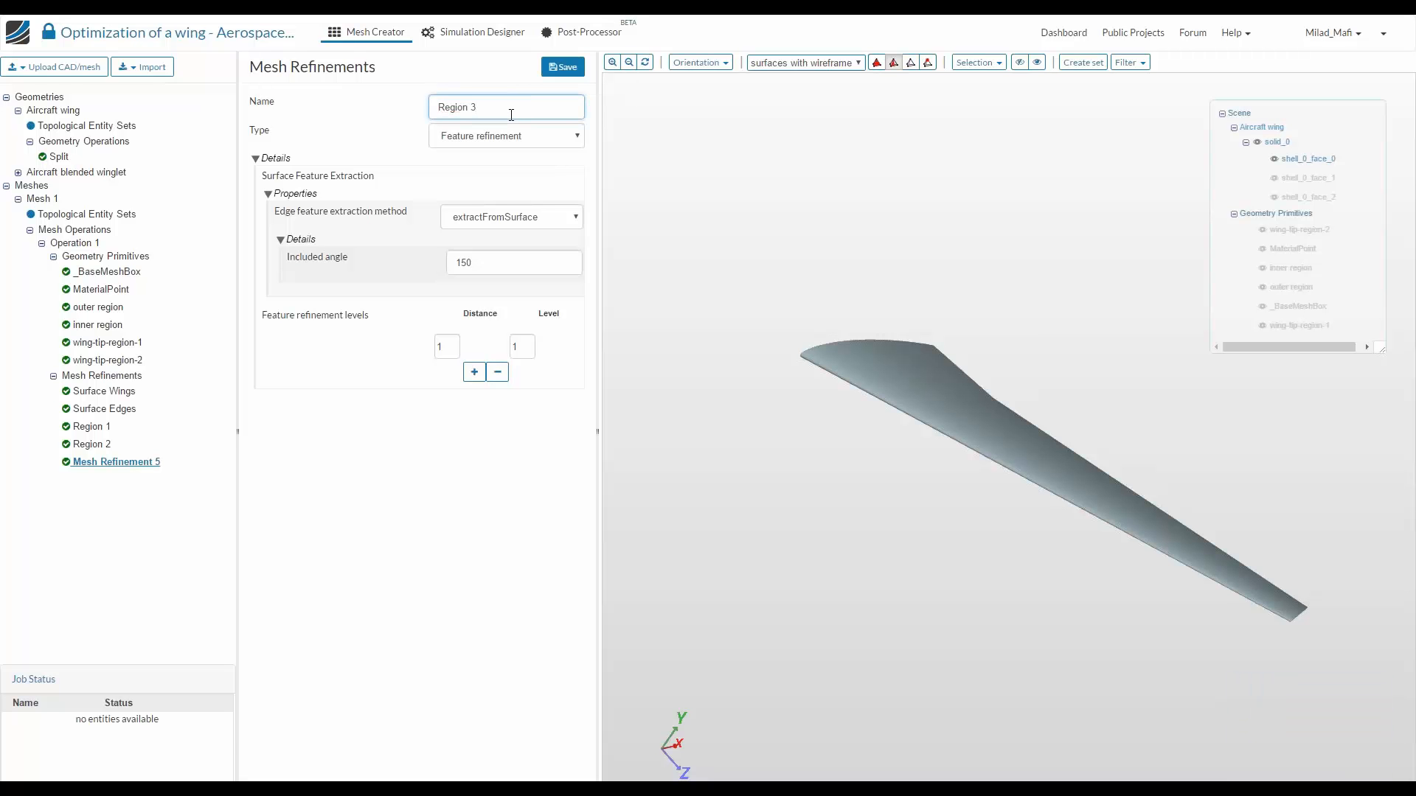
left_click(506, 136)
left_click(490, 185)
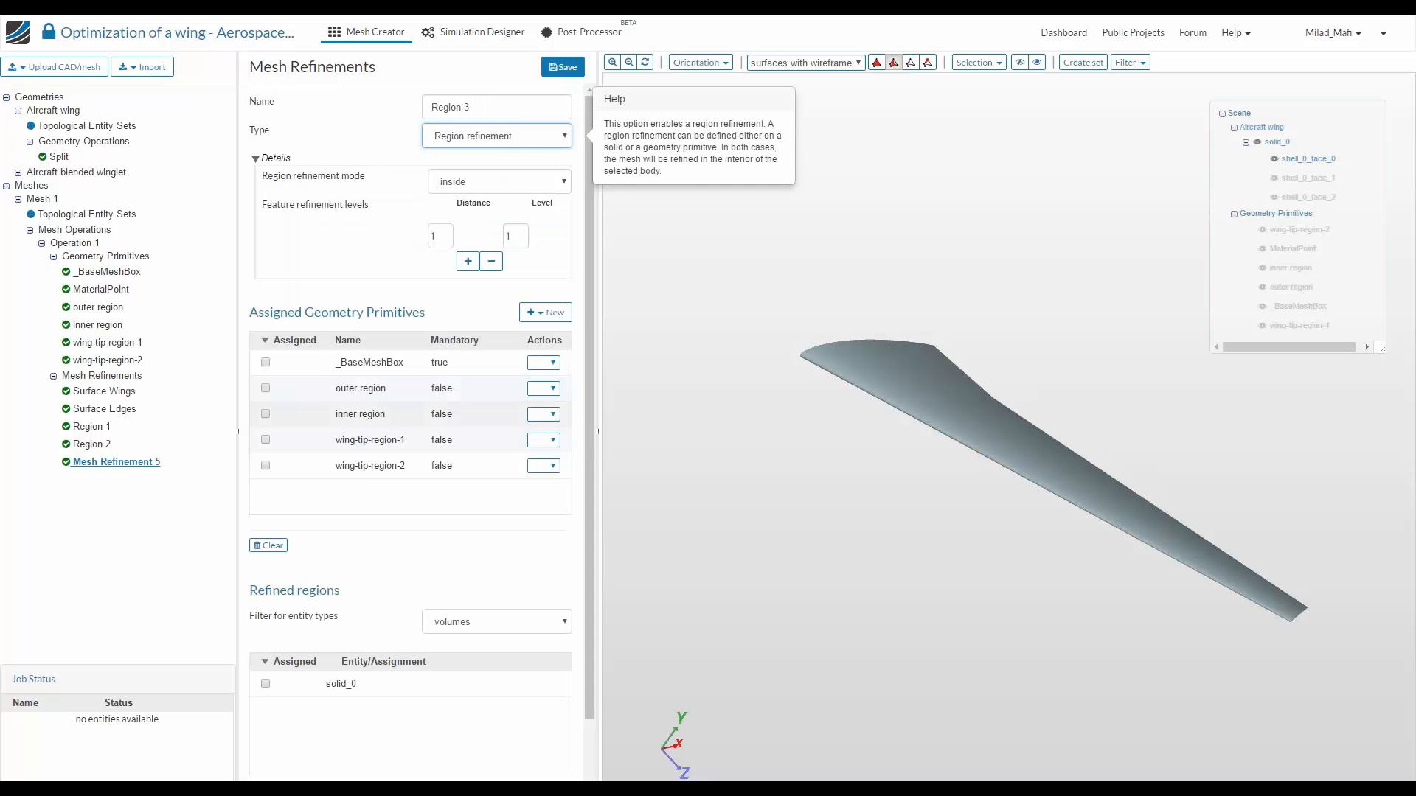
Assign wing-tip-region-2 to Region 3, set its refinement level to 4, and save it
left_click(371, 466)
double_click(515, 236)
type("4")
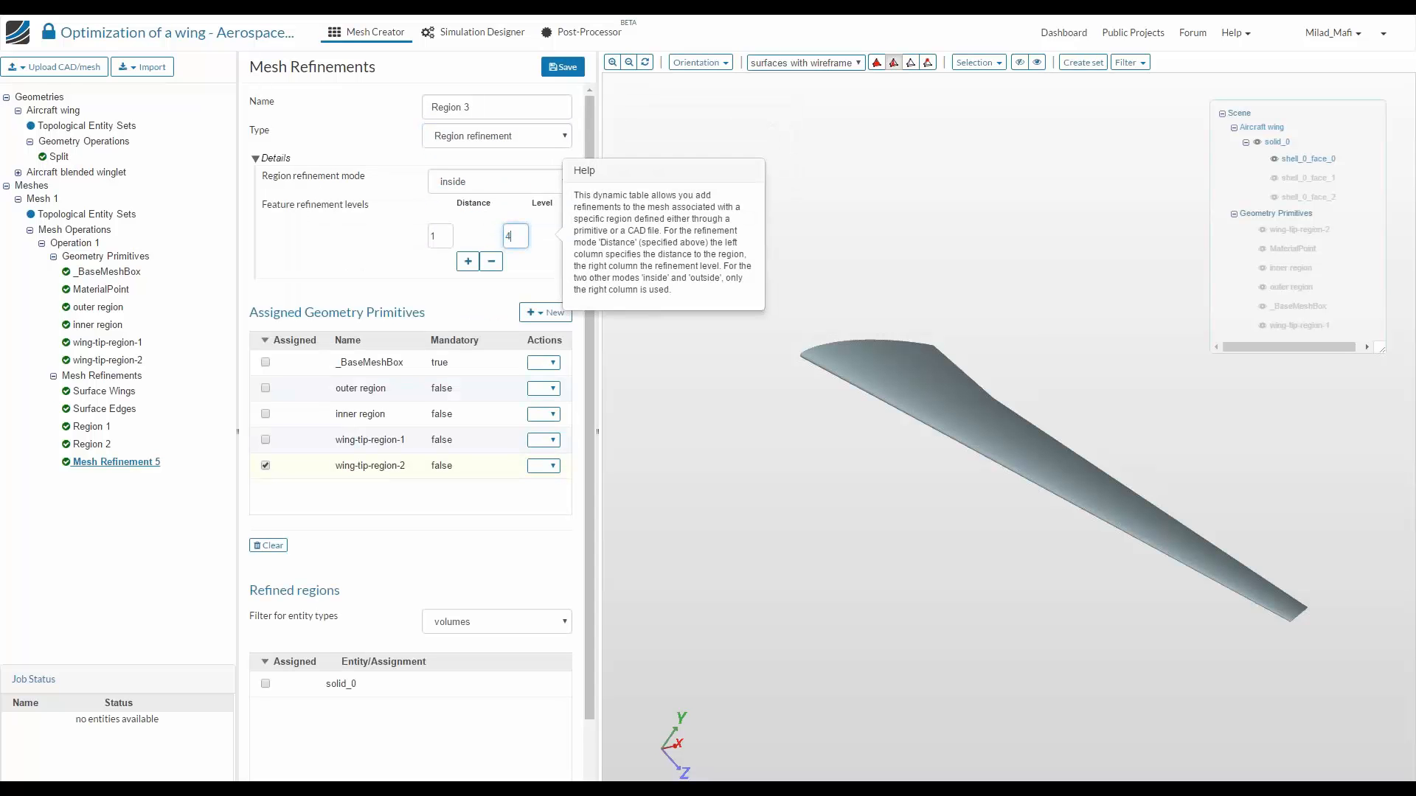
left_click(563, 67)
Add a sixth mesh refinement named "Edges", keeping the type Feature refinement
left_click(107, 378)
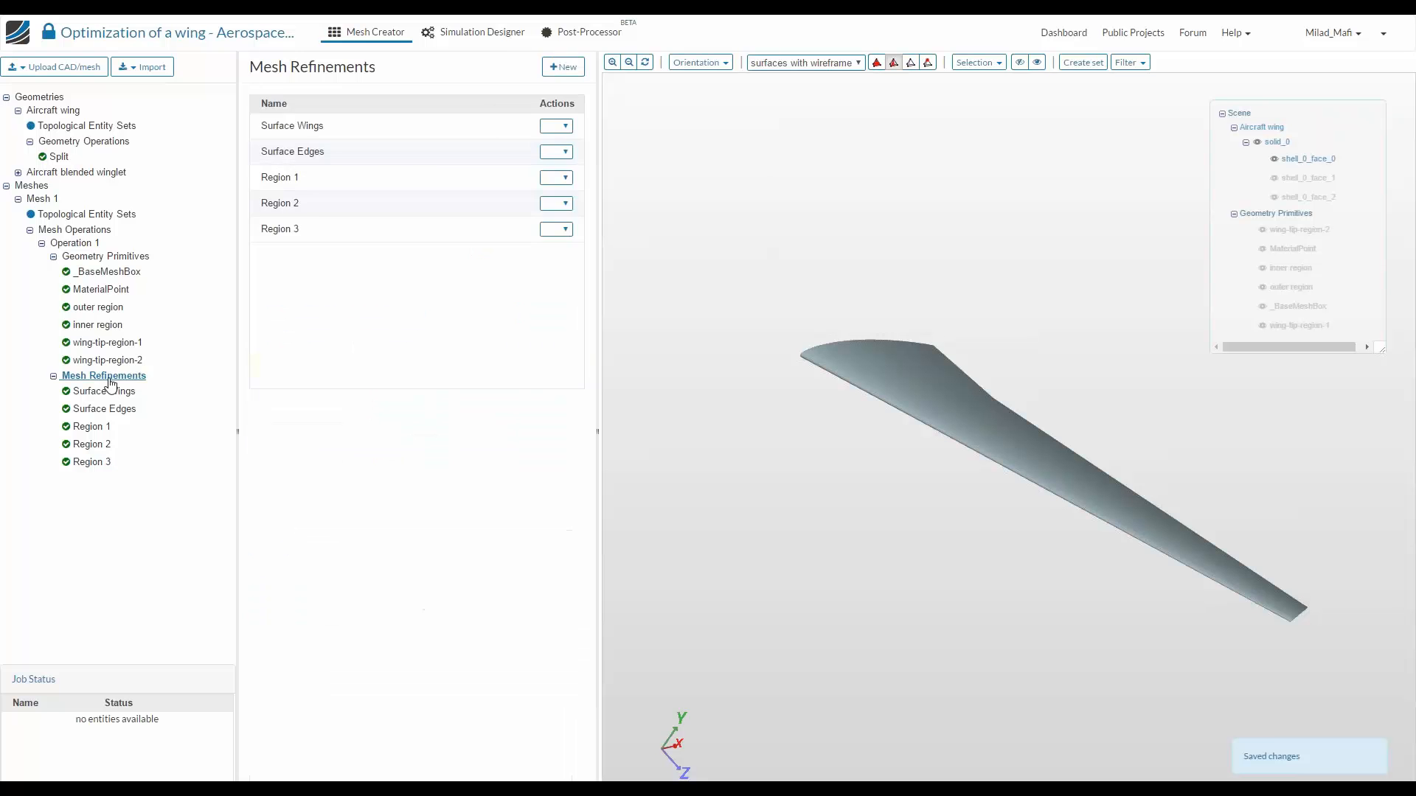
left_click(563, 67)
left_click(453, 135)
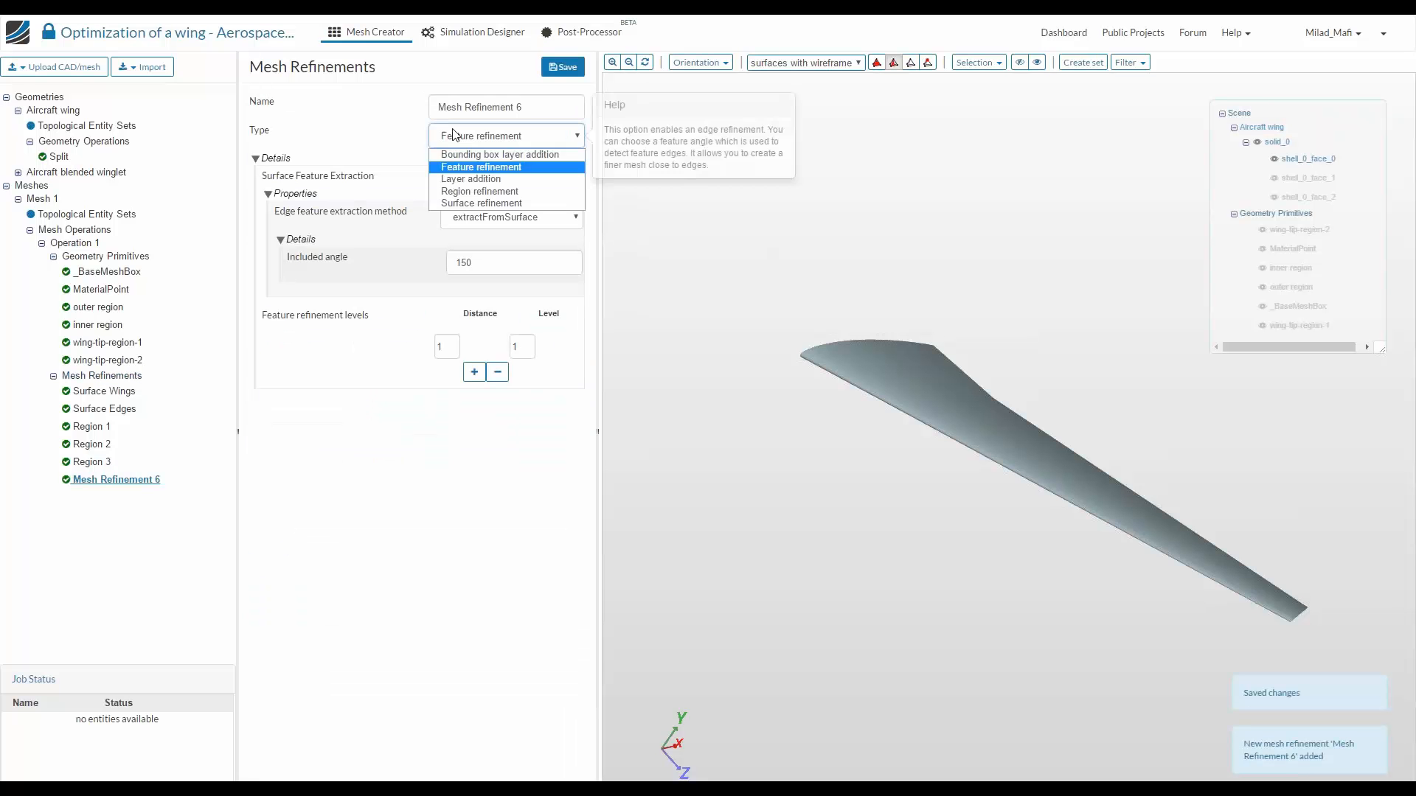
left_click(454, 135)
triple_click(472, 107)
type("D")
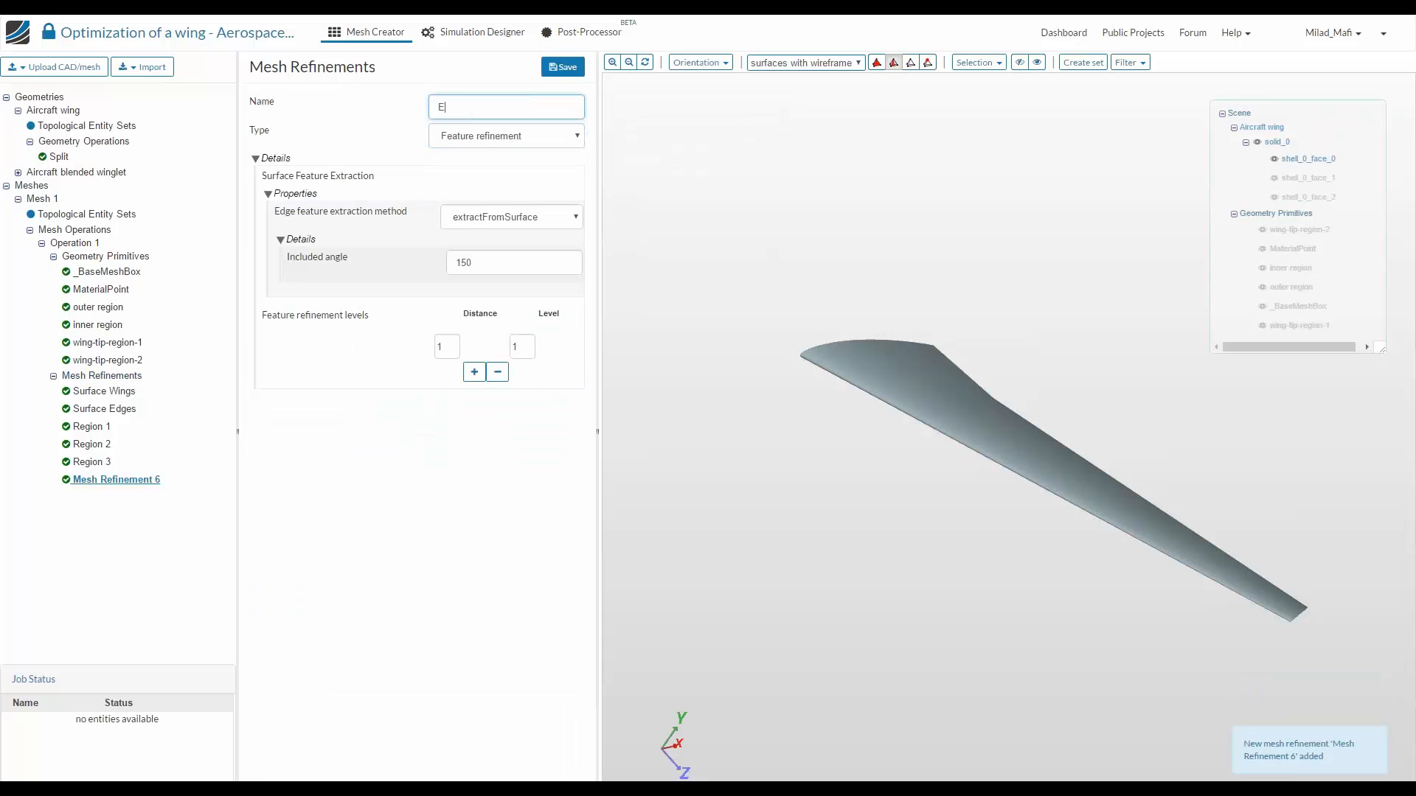
type("dges")
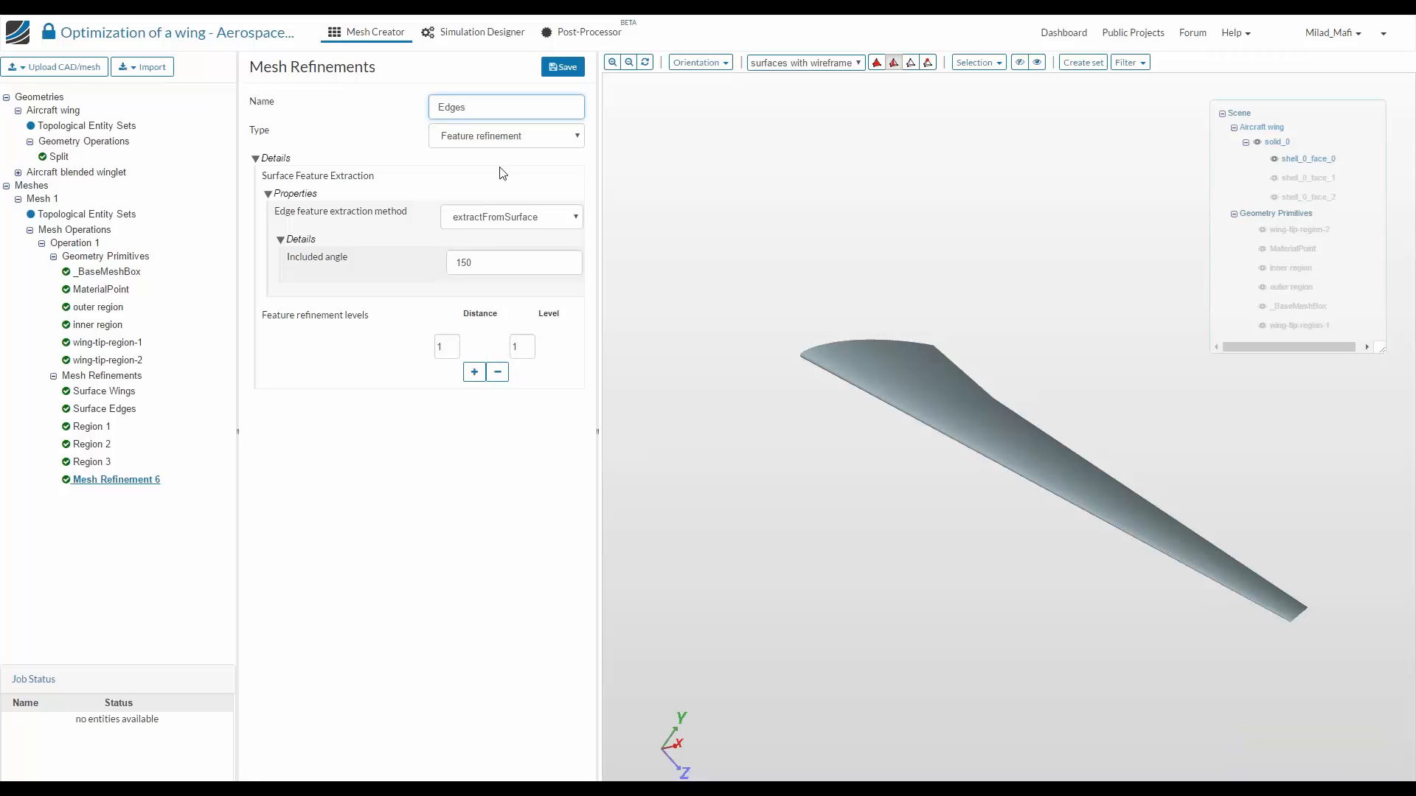
Set the feature refinement of Edges to distance 0 and level 6, and save it
left_click_drag(840, 335, 796, 351)
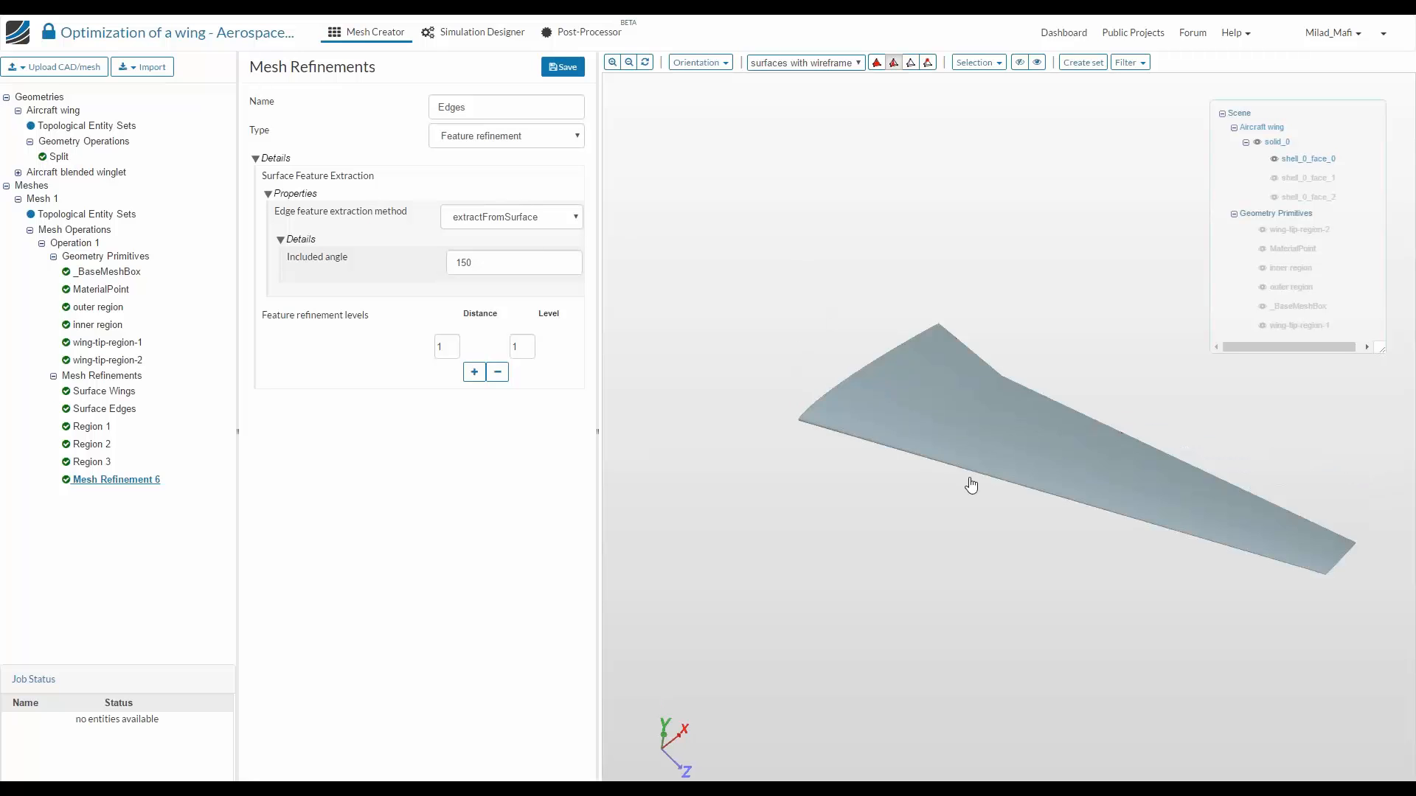
left_click(457, 341)
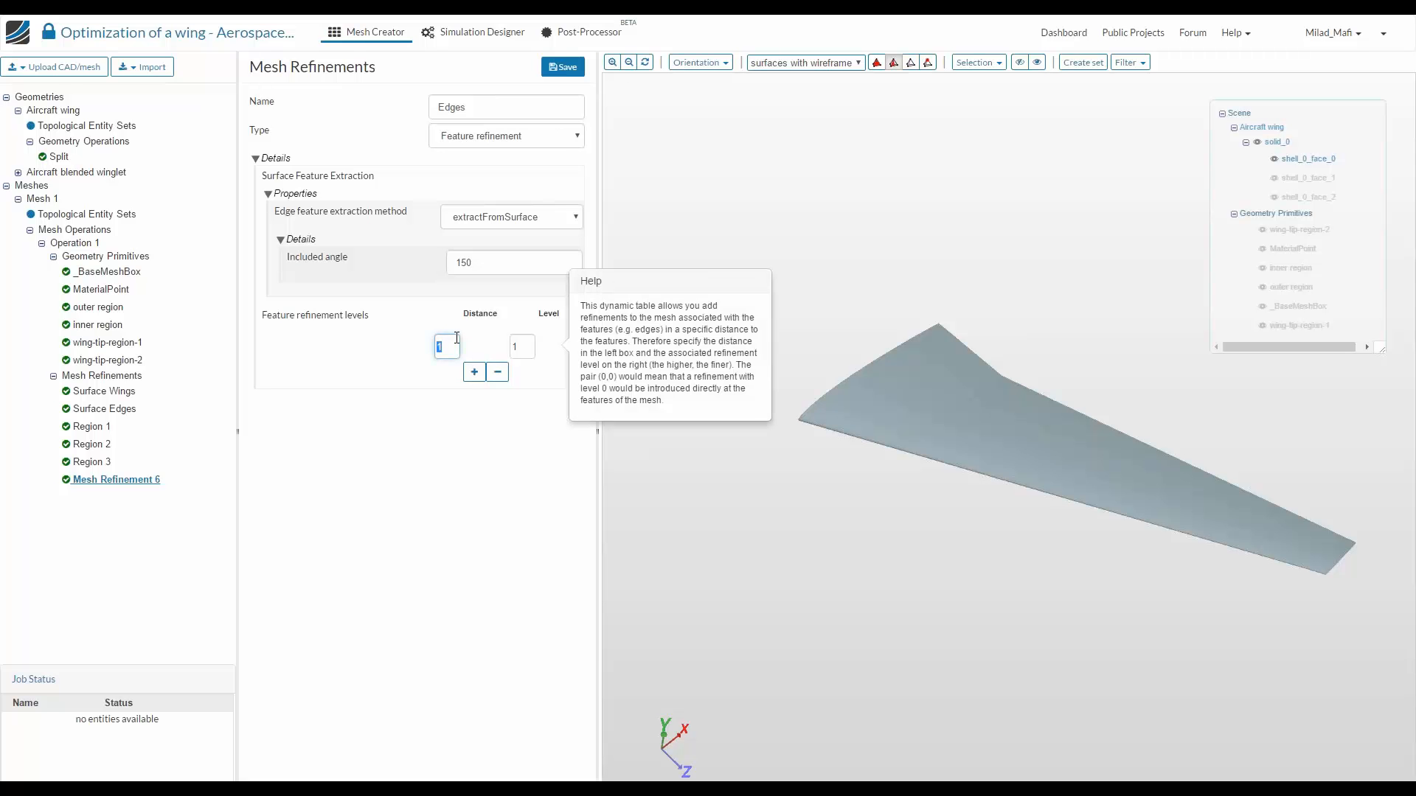
type("0")
key("Tab")
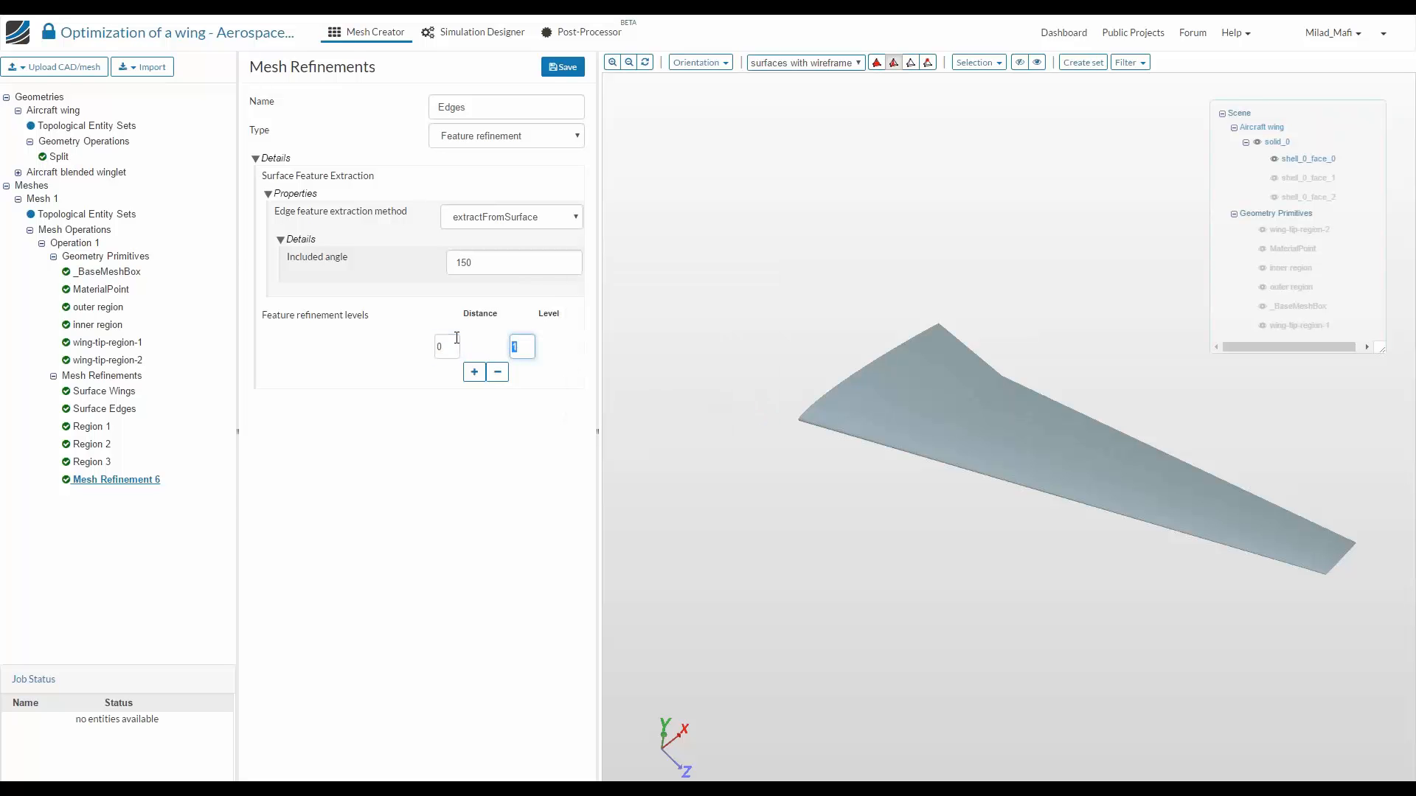
type("6")
key("shift+Tab")
left_click(563, 68)
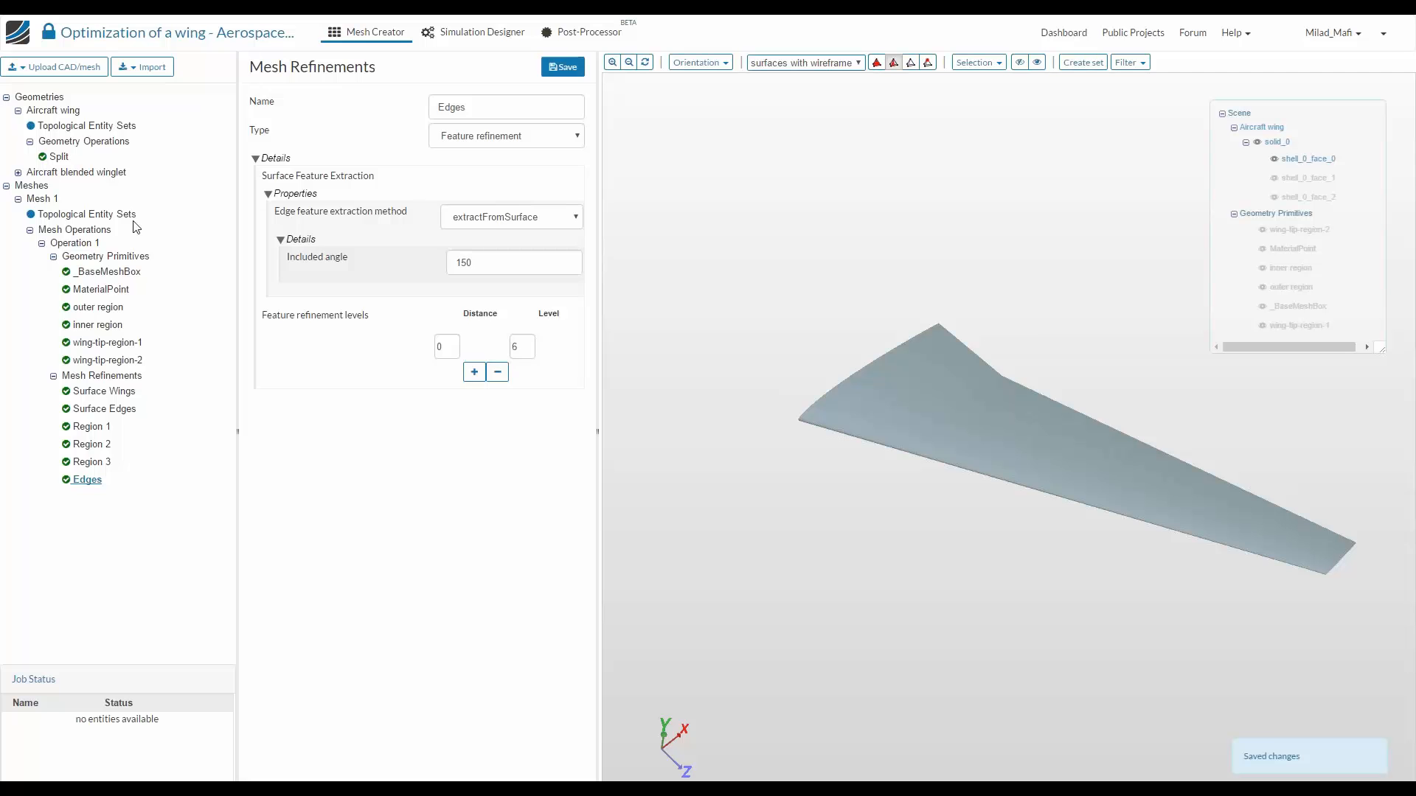
Add a seventh mesh refinement and set its type to Layer addition
left_click(87, 376)
left_click(563, 67)
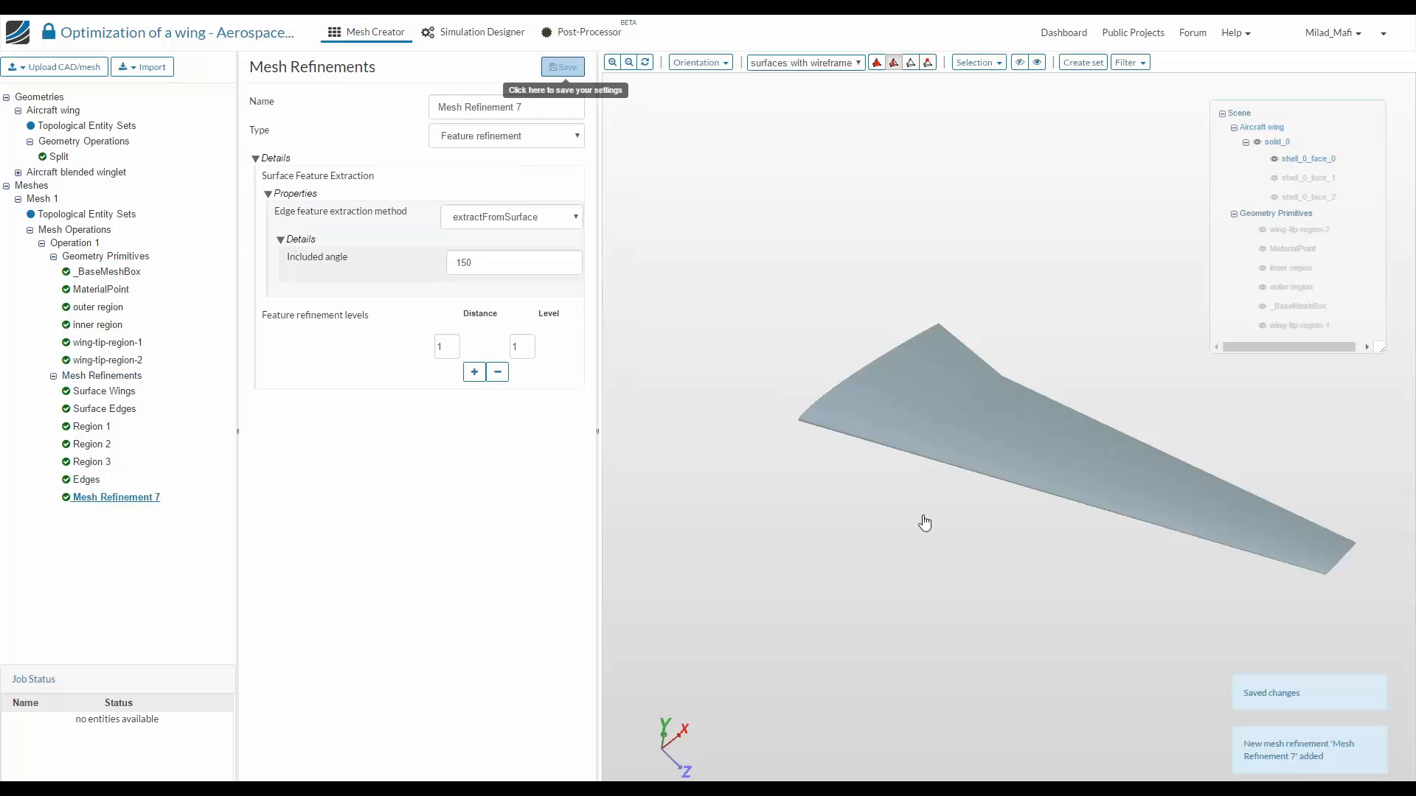
left_click(530, 137)
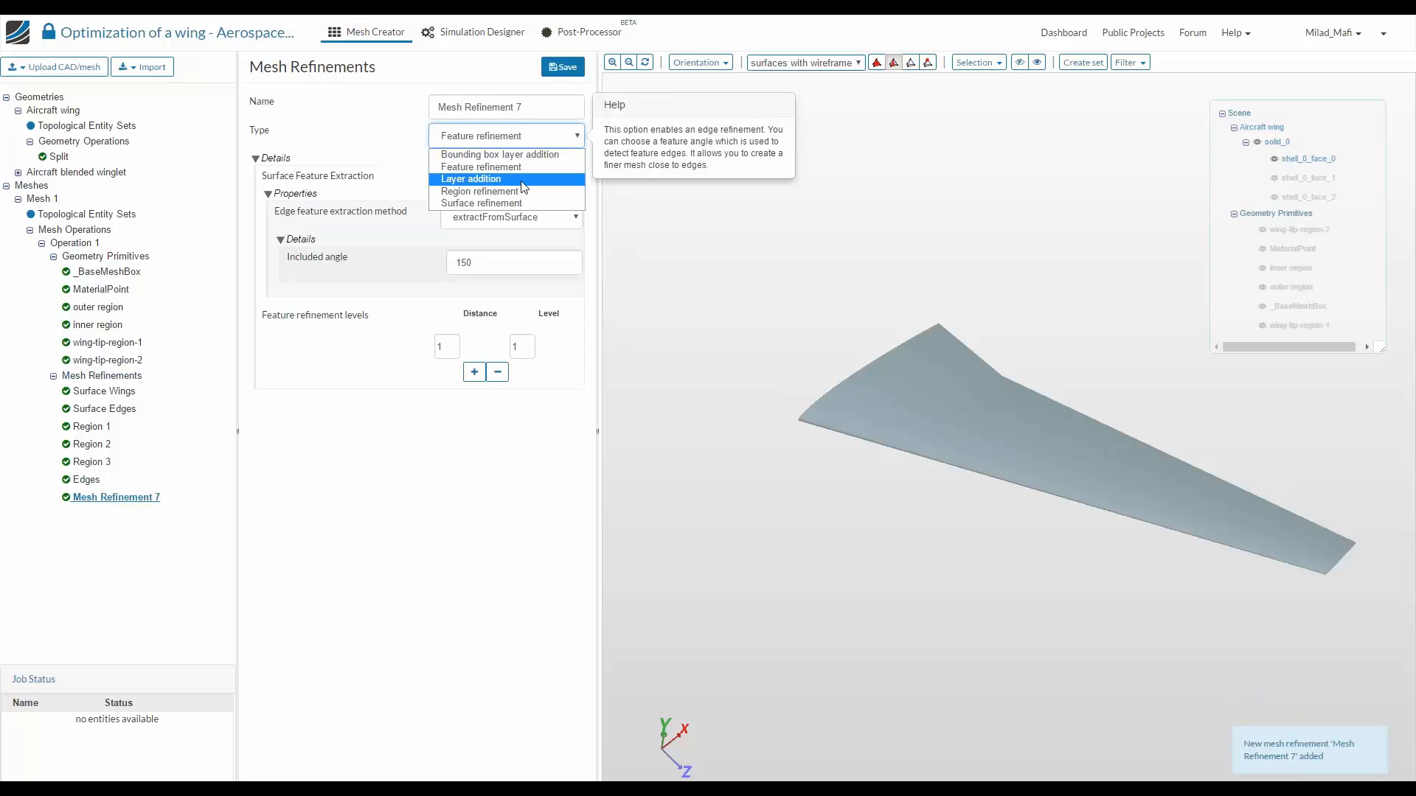
left_click(480, 181)
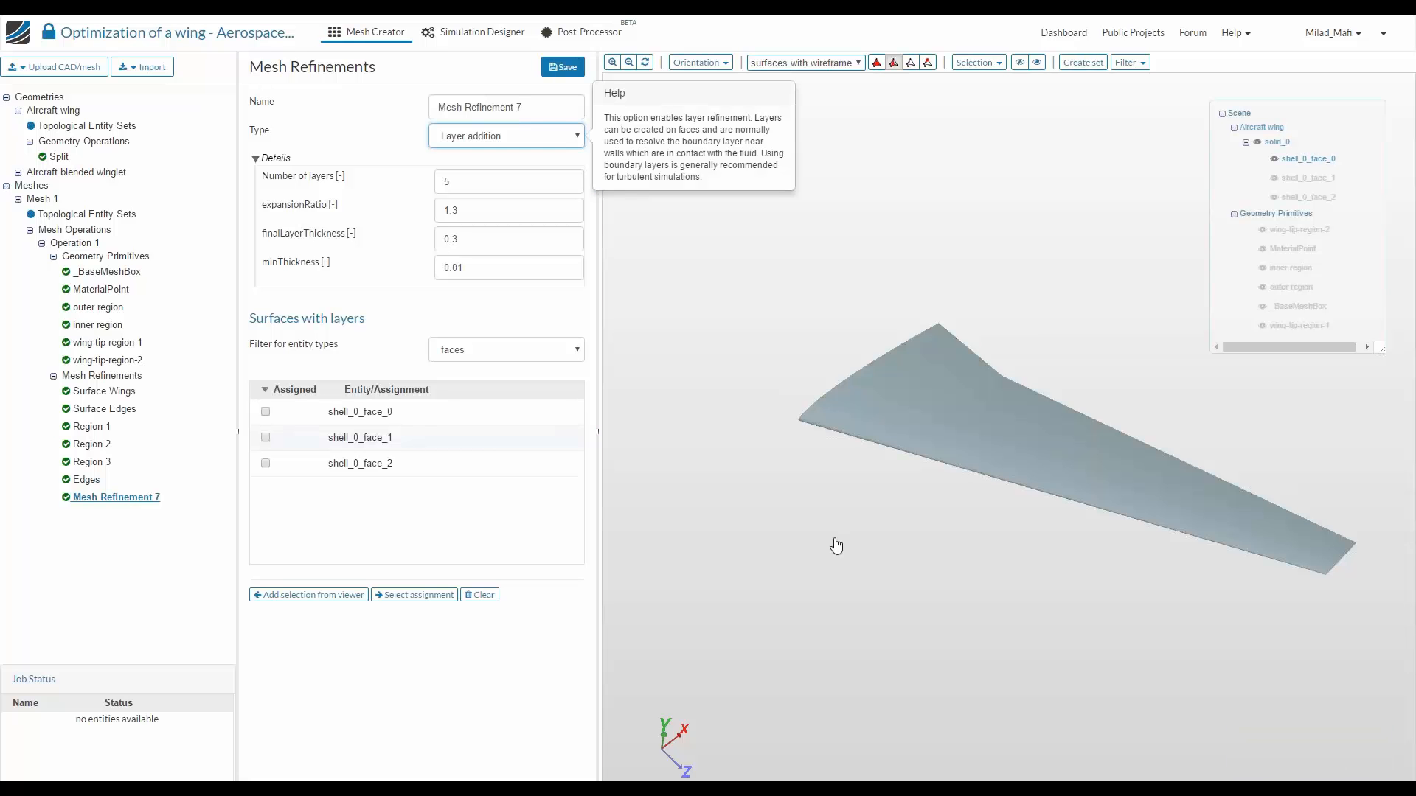
Assign all three wing faces, shell_0_face_0, shell_0_face_1 and shell_0_face_2, as surfaces with layers
left_click_drag(860, 499, 855, 469)
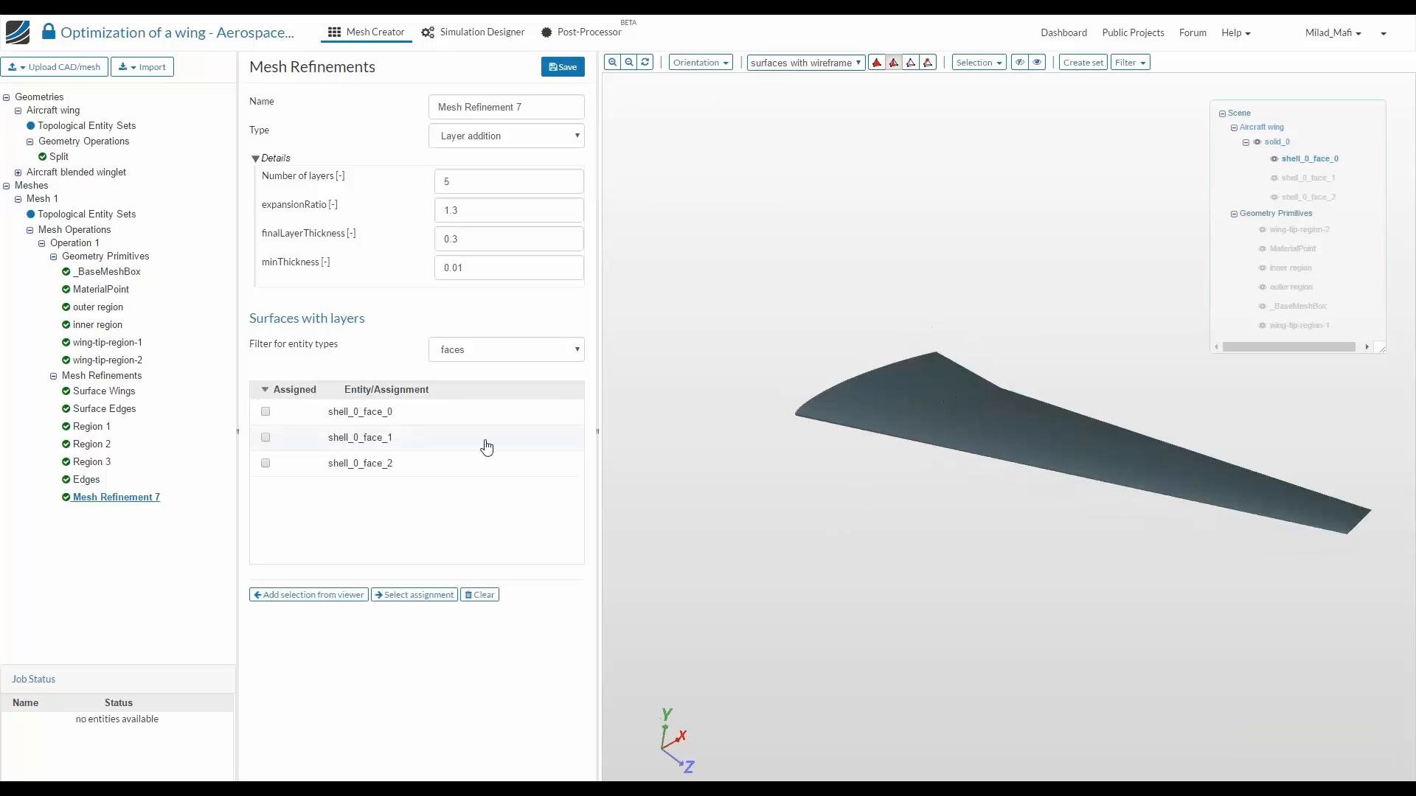
left_click(391, 413)
left_click(376, 438)
left_click(353, 472)
Set the layer addition to 4 layers, expansion ratio 1.65 and minimum thickness 0.0001, and save it
double_click(502, 185)
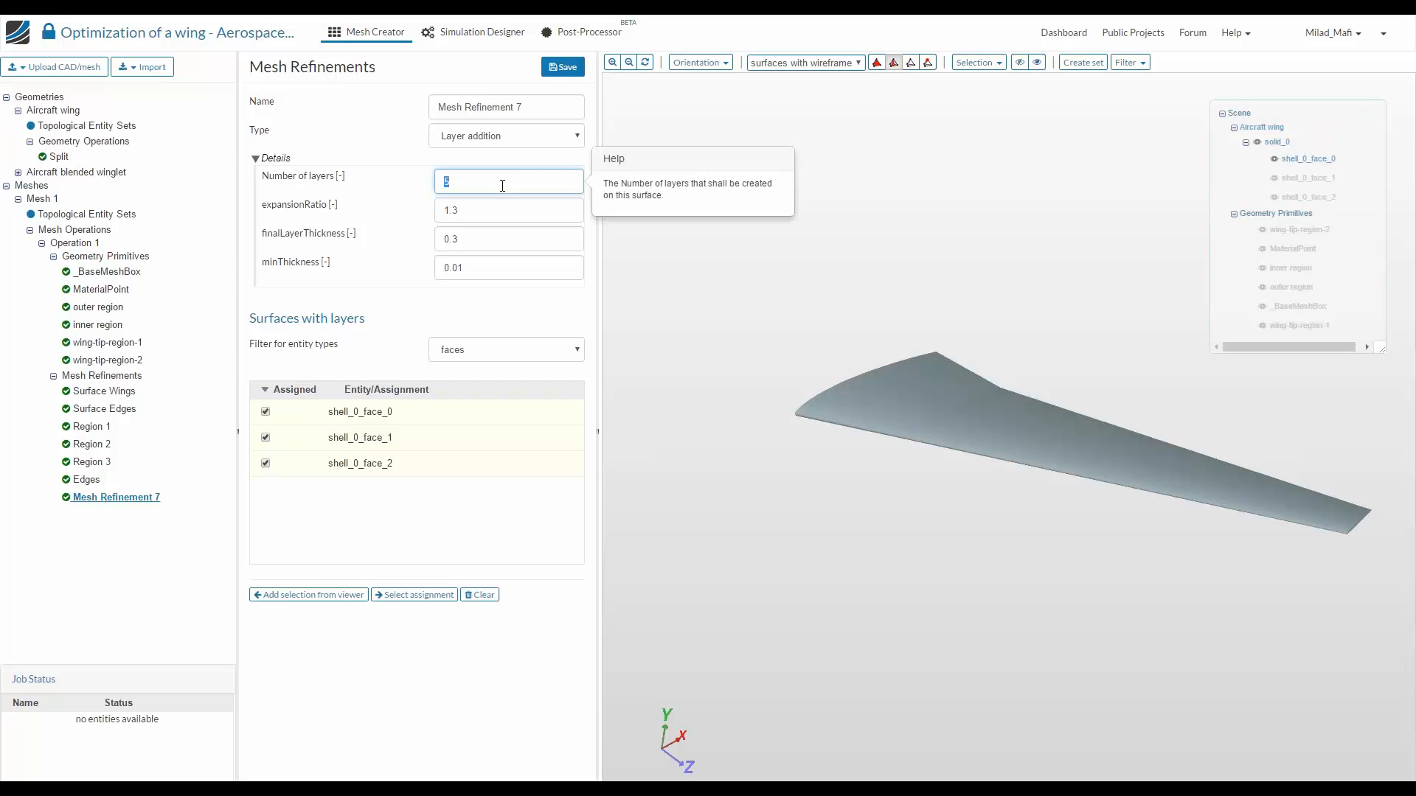
type("4")
key("Tab")
type("1")
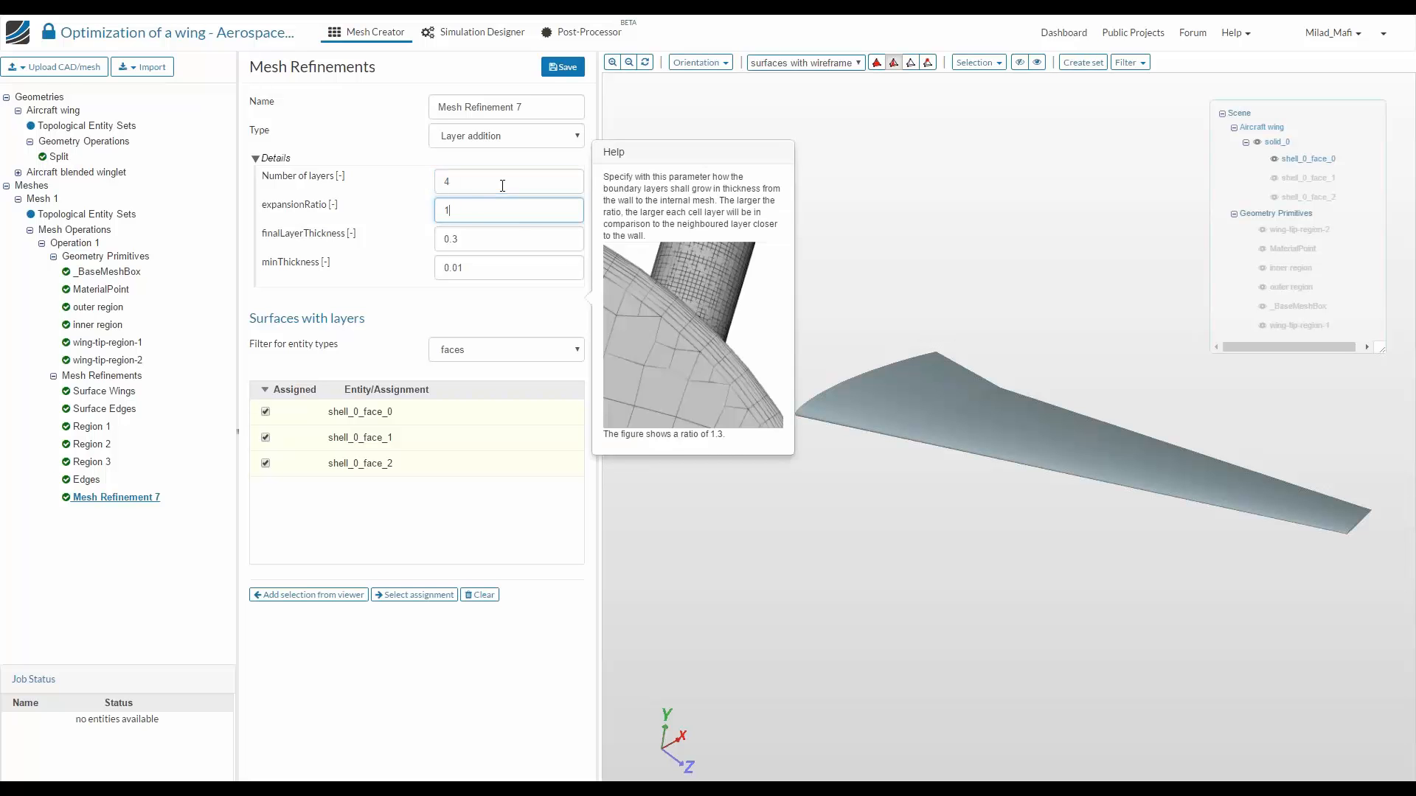
type(".65")
key("Tab")
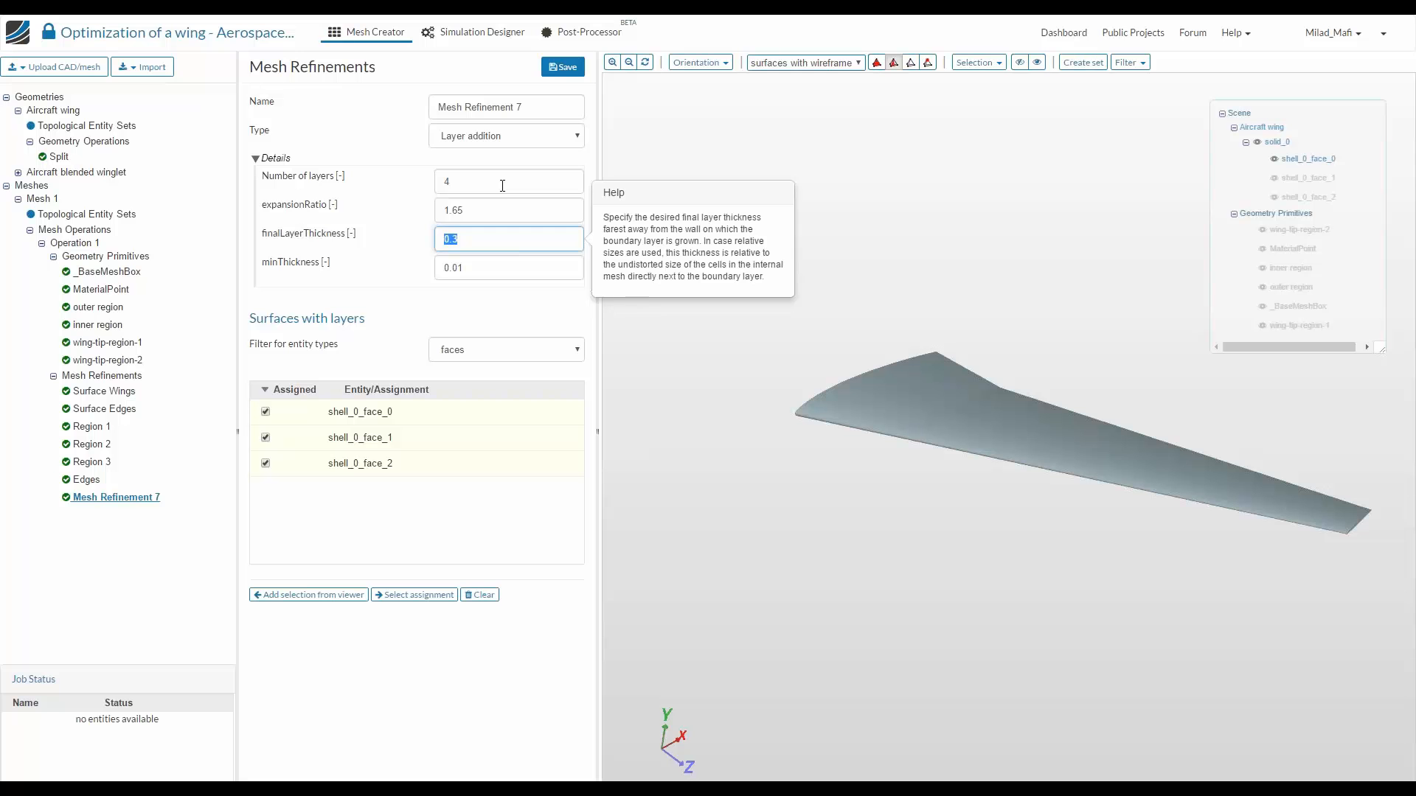
key("Tab")
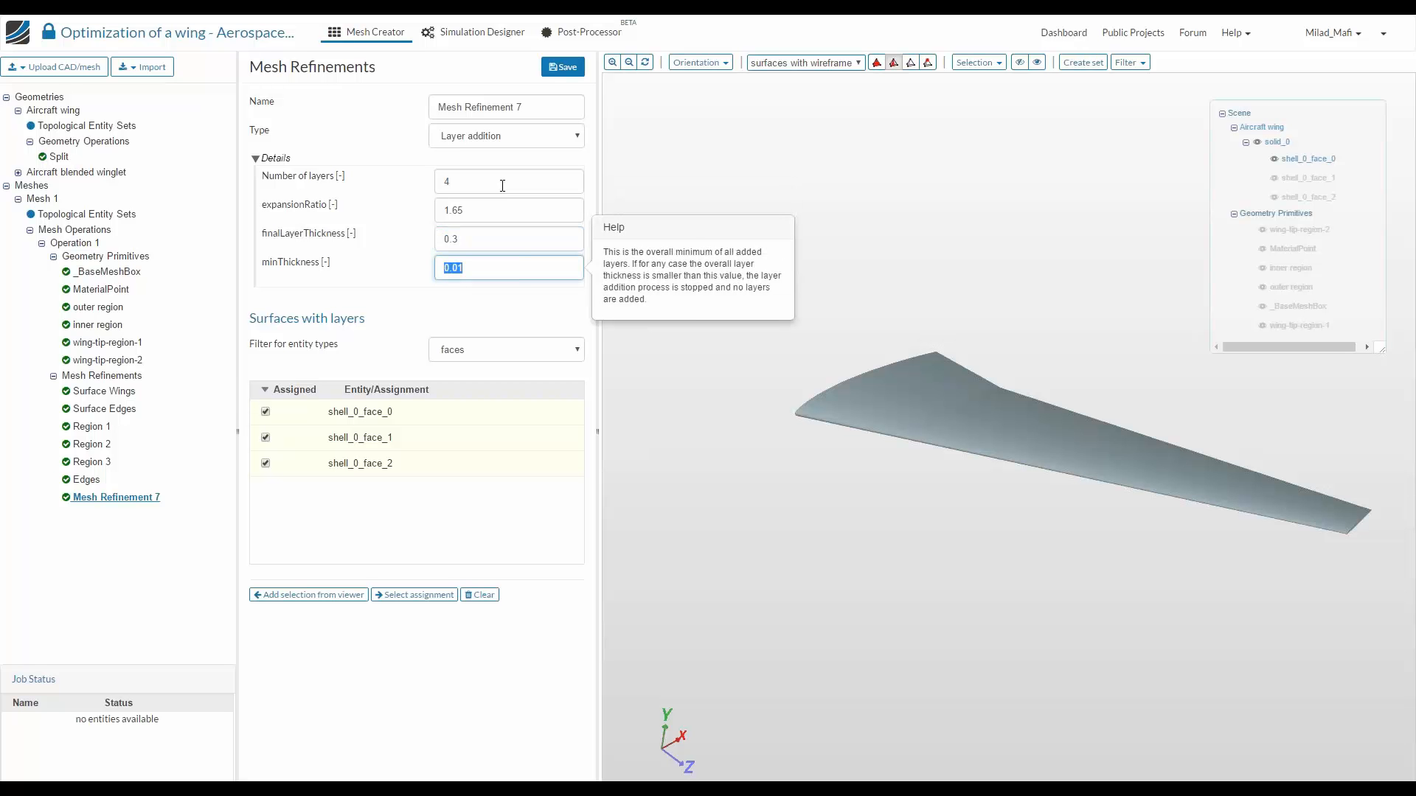
type("0.0001")
left_click(562, 66)
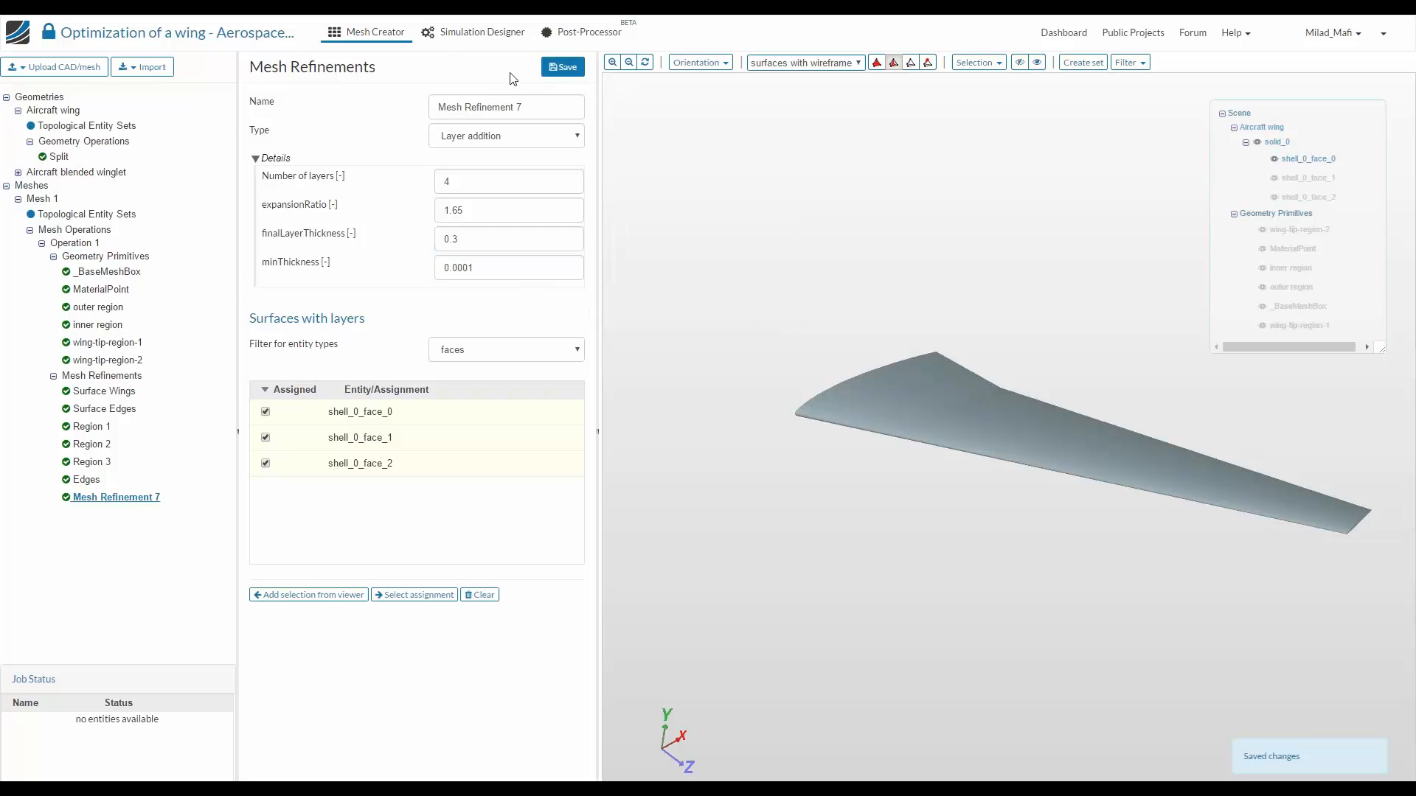
Rename Mesh Refinement 7 as Layer and save it
triple_click(497, 104)
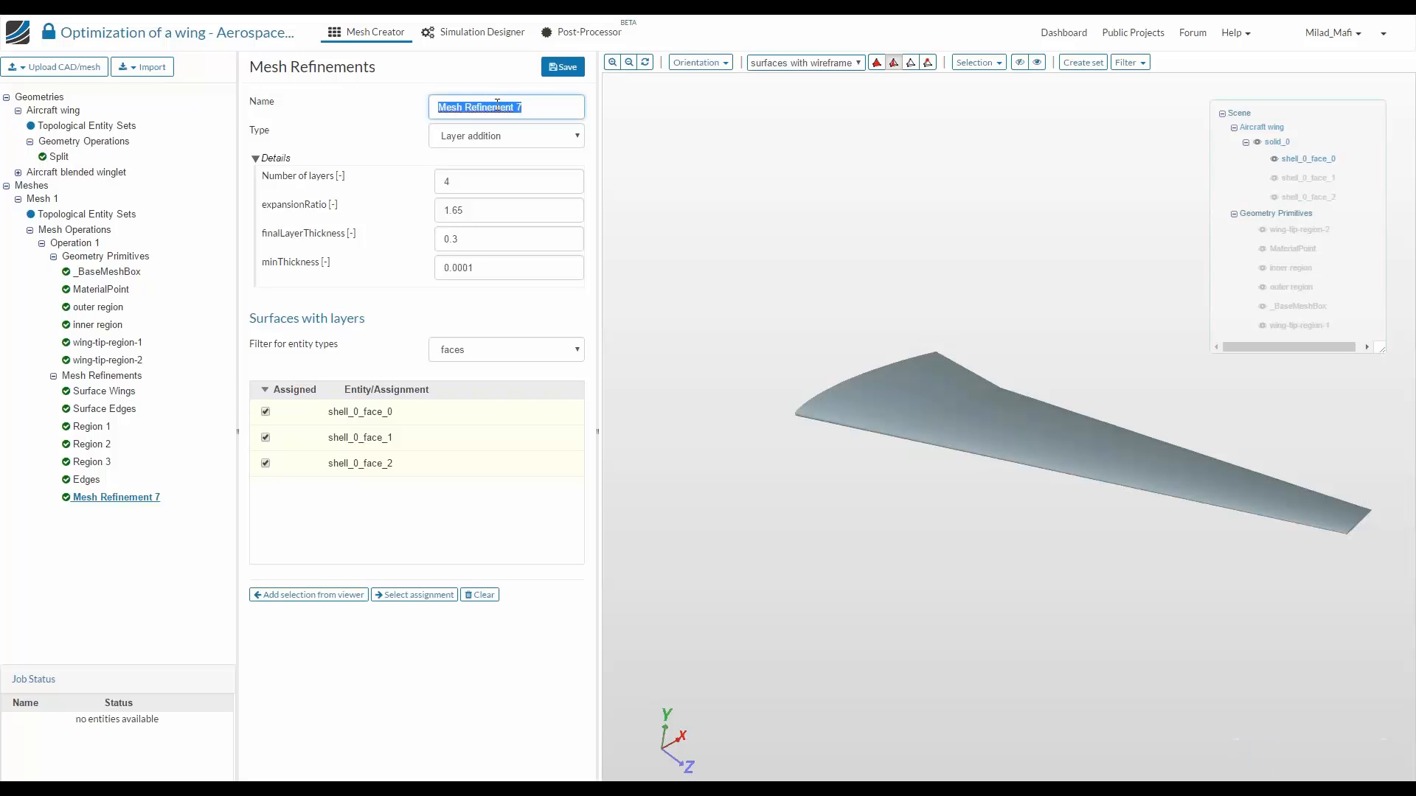
type("Layer")
left_click(563, 67)
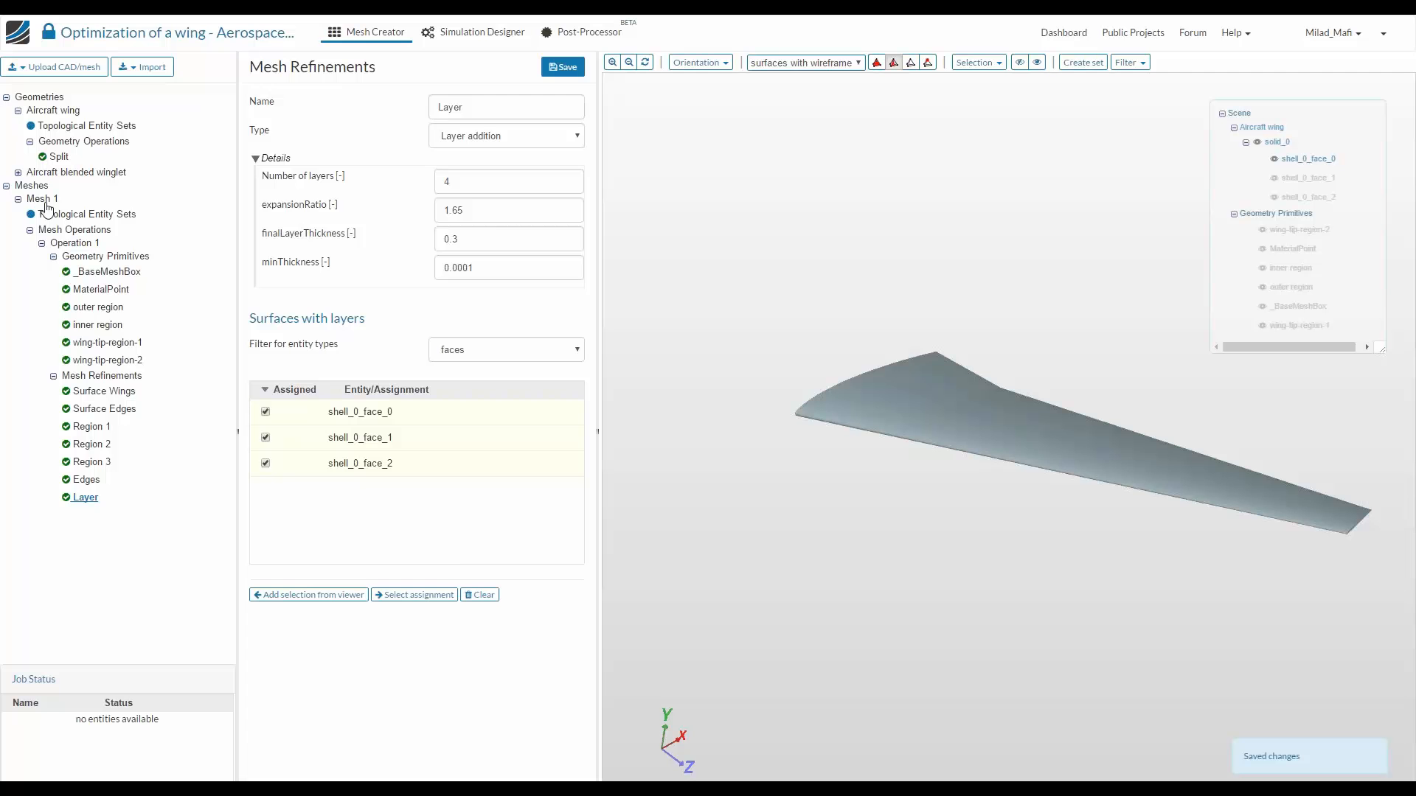
Start the meshing run of Operation 1
left_click(90, 243)
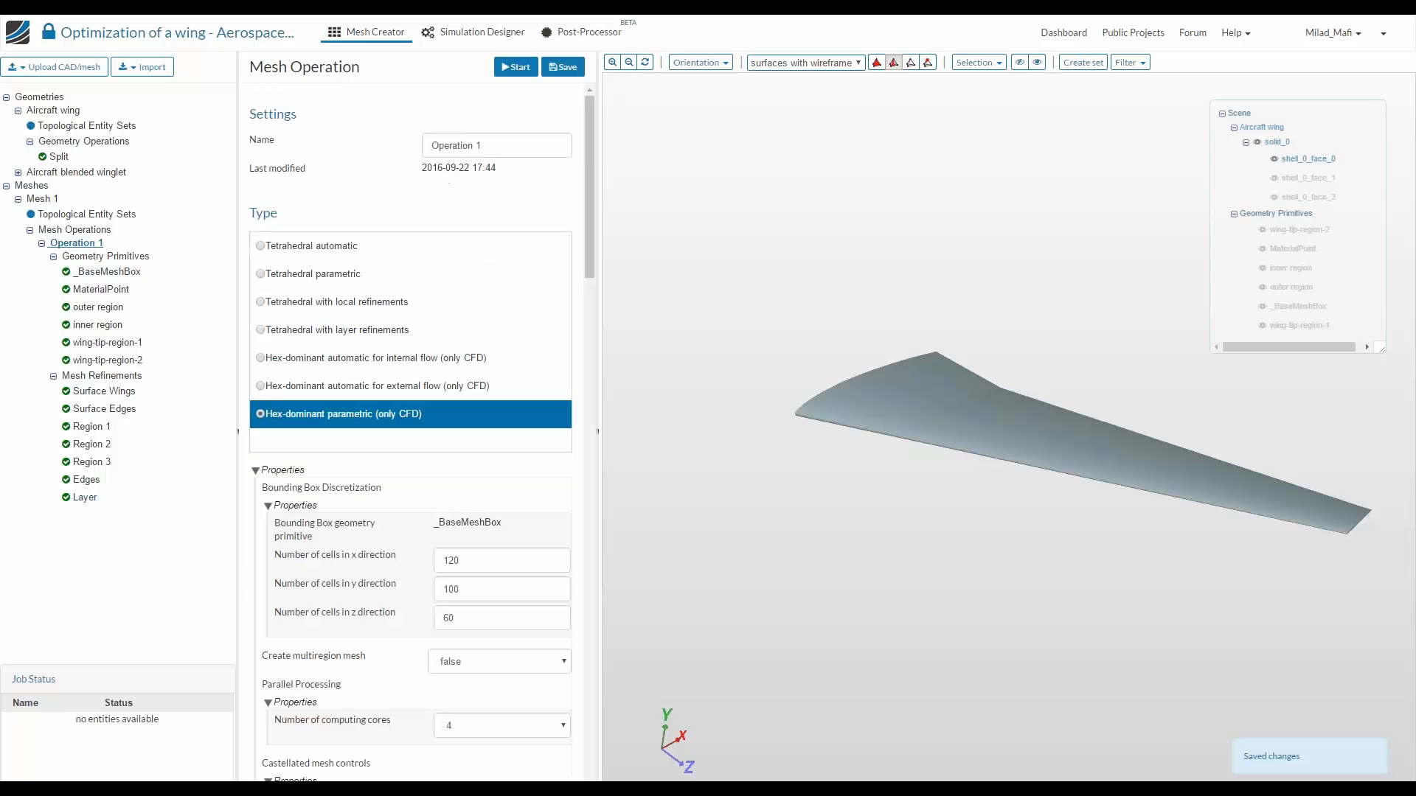
left_click(508, 68)
left_click(896, 135)
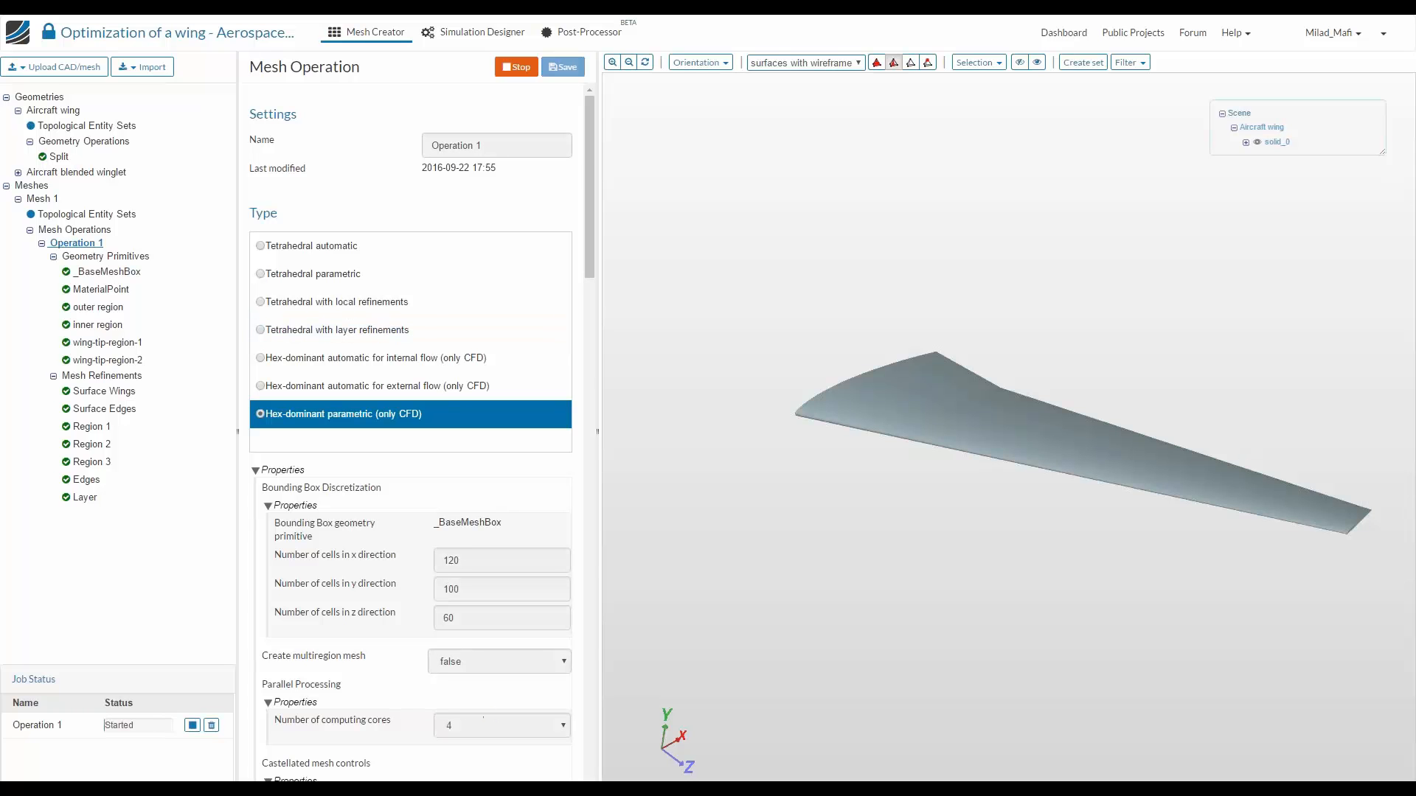
Stop the Operation 1 run and remove it from the job list
left_click(192, 725)
left_click(897, 136)
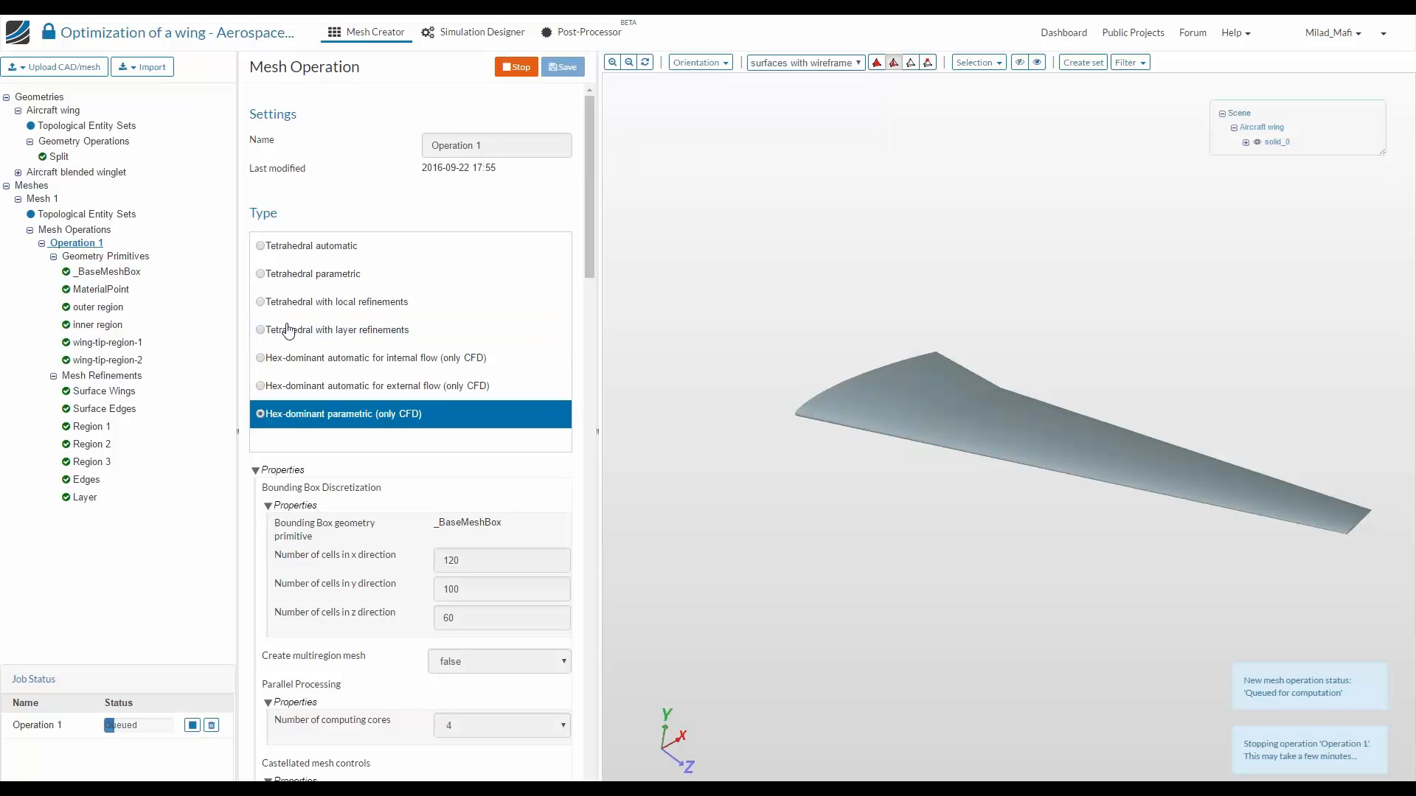
left_click(211, 726)
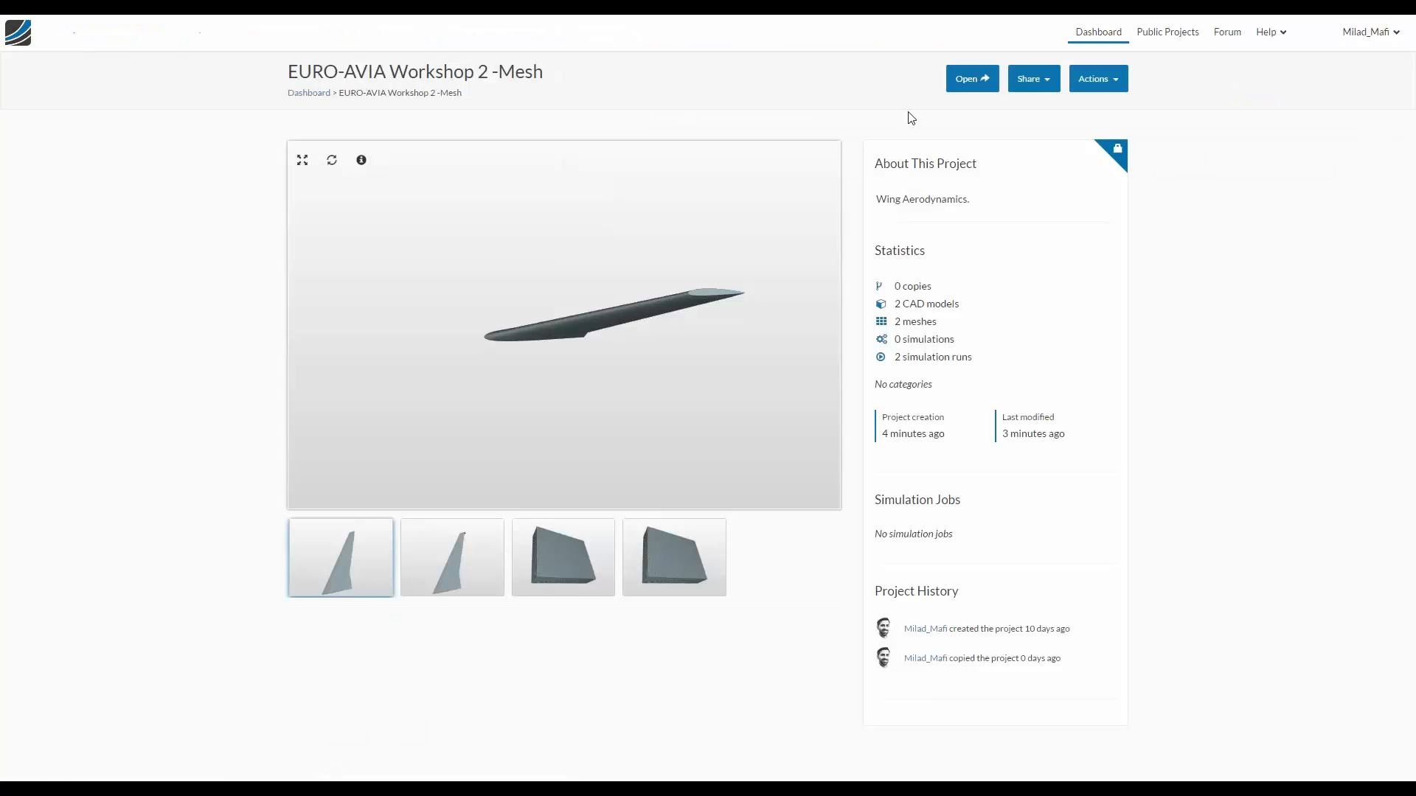
Open the EURO-AVIA Workshop 2 -Mesh project and display the Aircraft-WING-MESH mesh with its SHM-STL operation
left_click(954, 85)
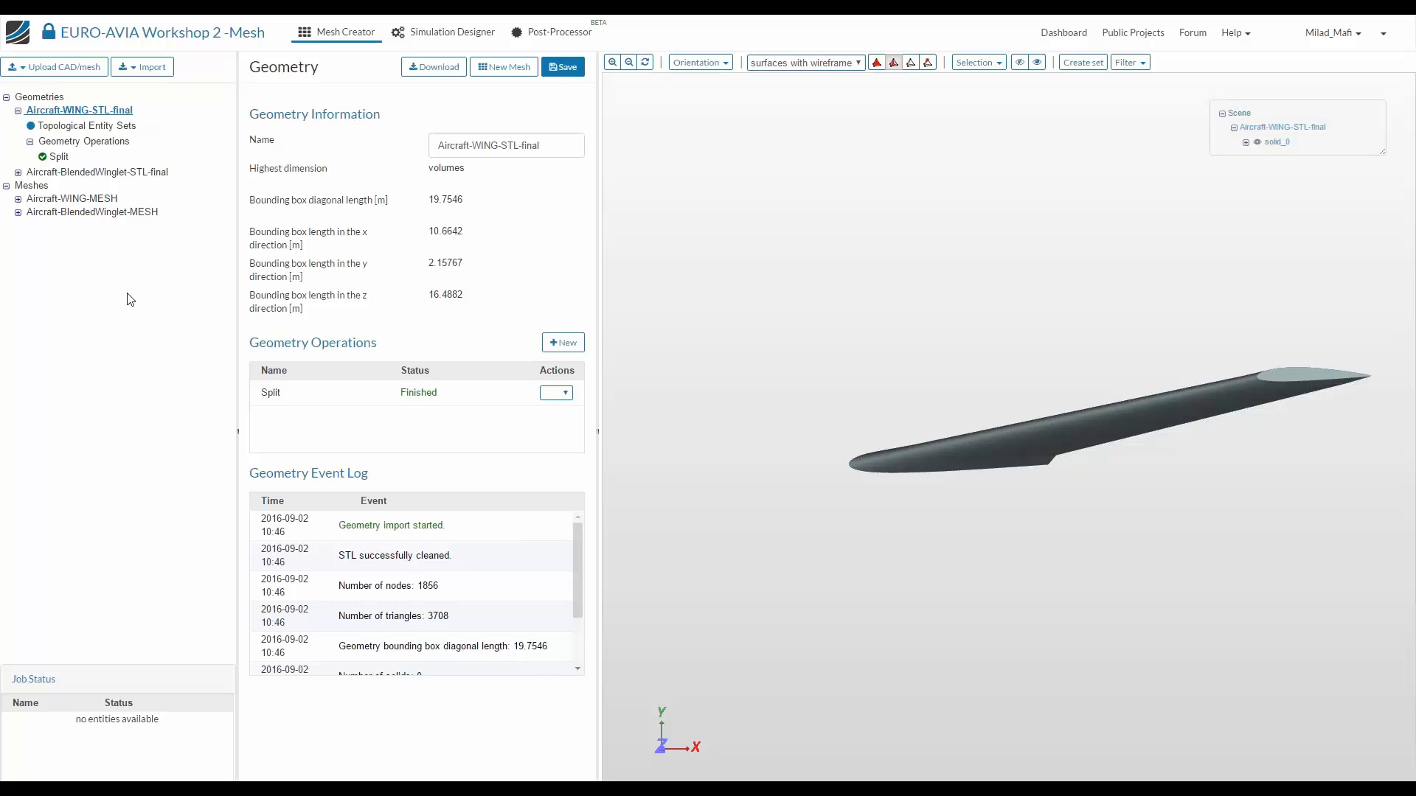
left_click(19, 201)
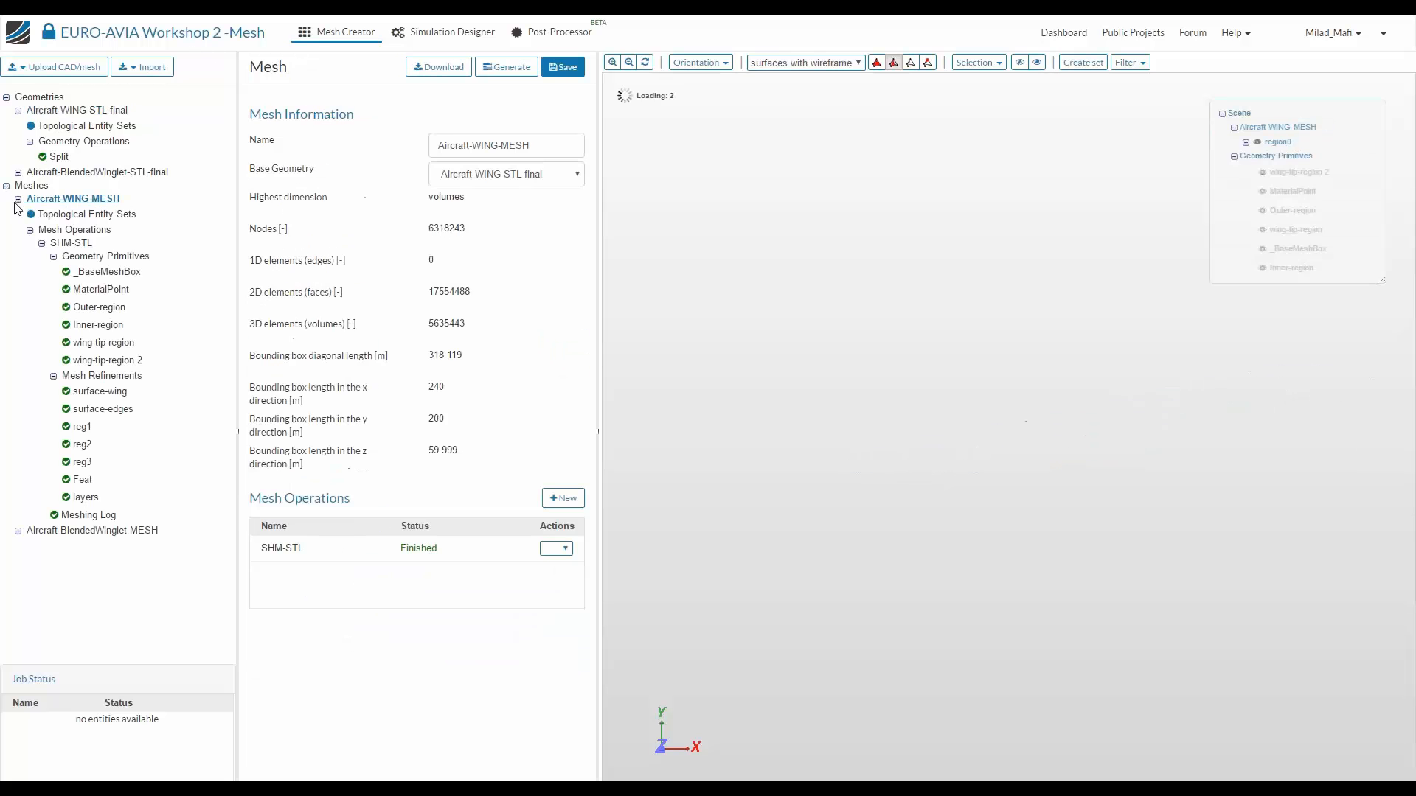
left_click(81, 243)
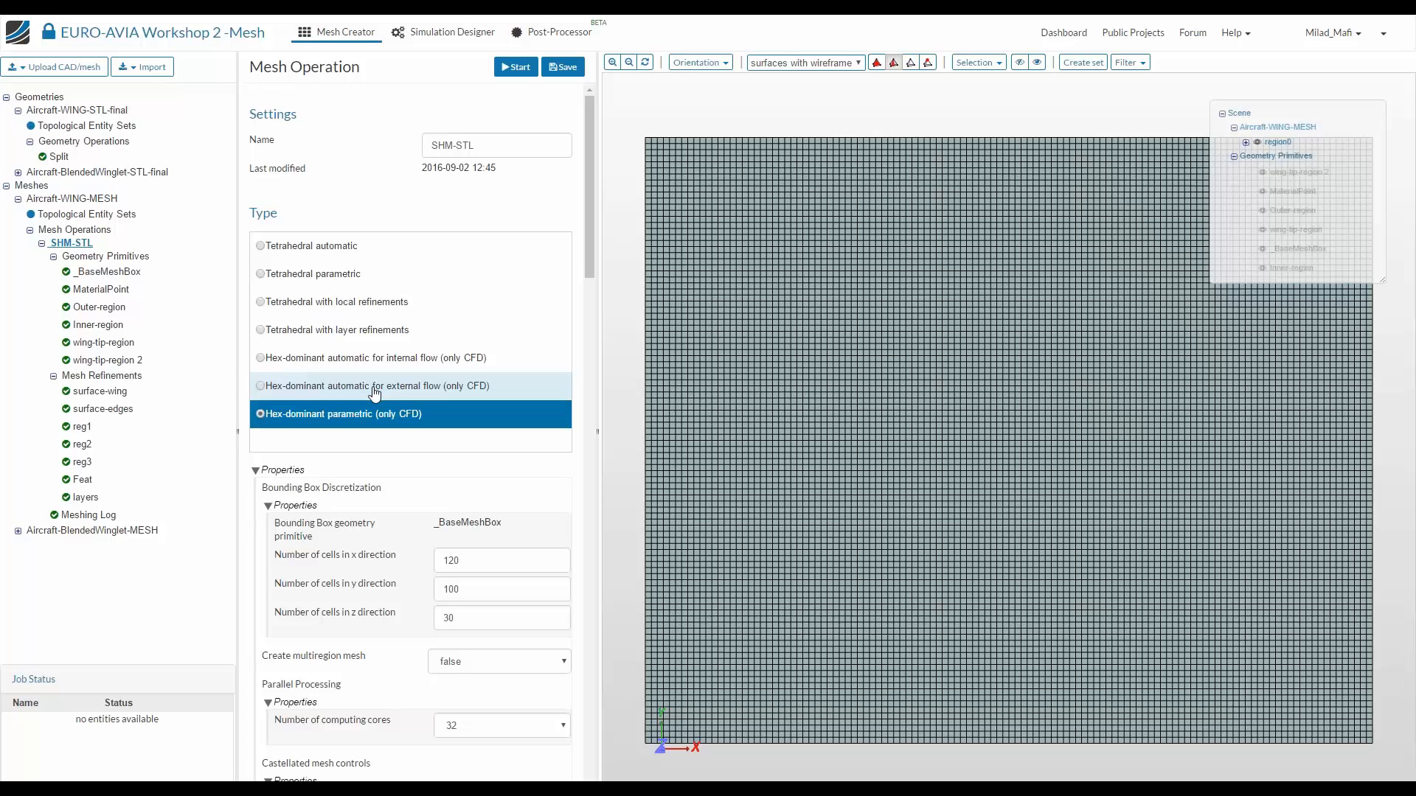
Examine the outer faces of the finished wing mesh domain from several sides, with the scene tree groups collapsed
left_click(42, 243)
left_click(74, 229)
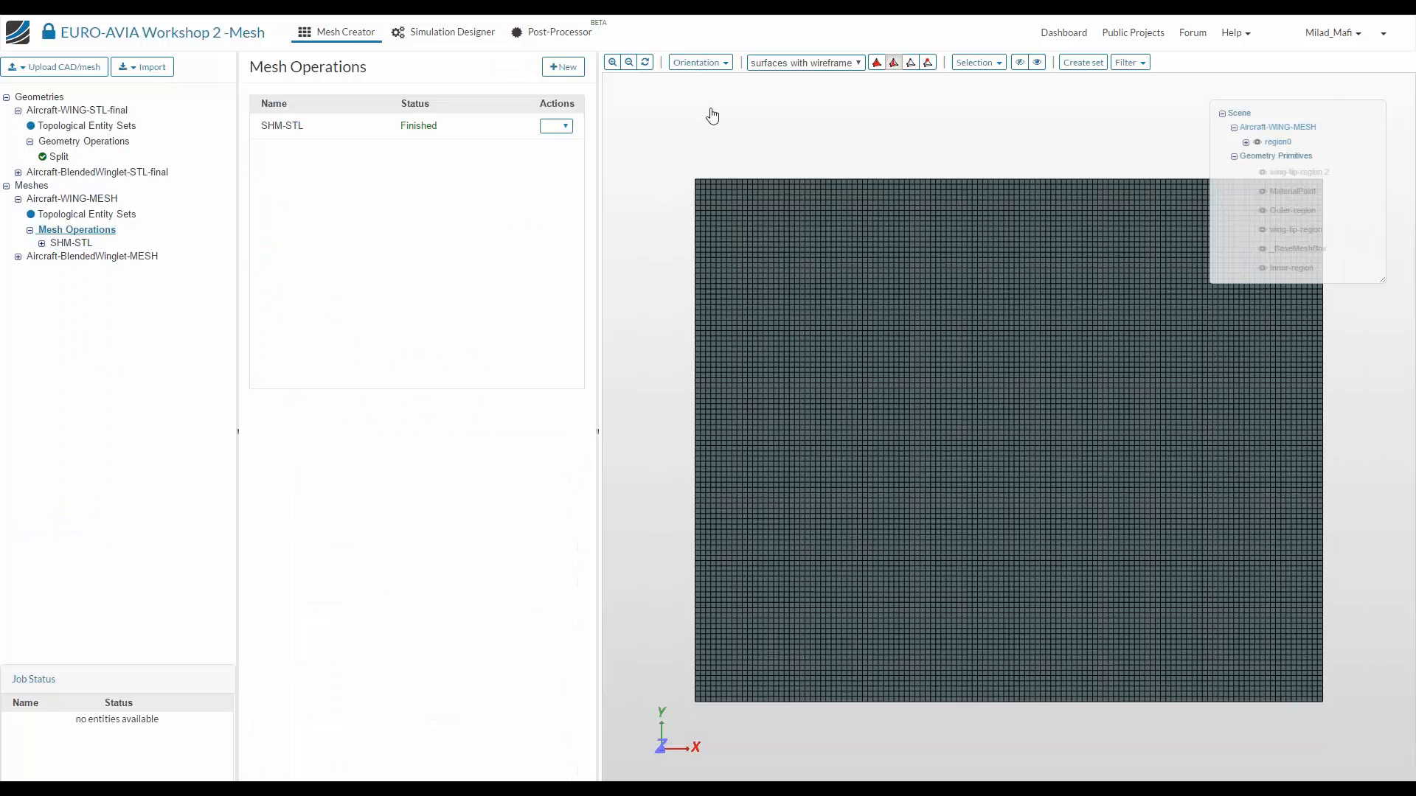
left_click_drag(728, 306, 1217, 273)
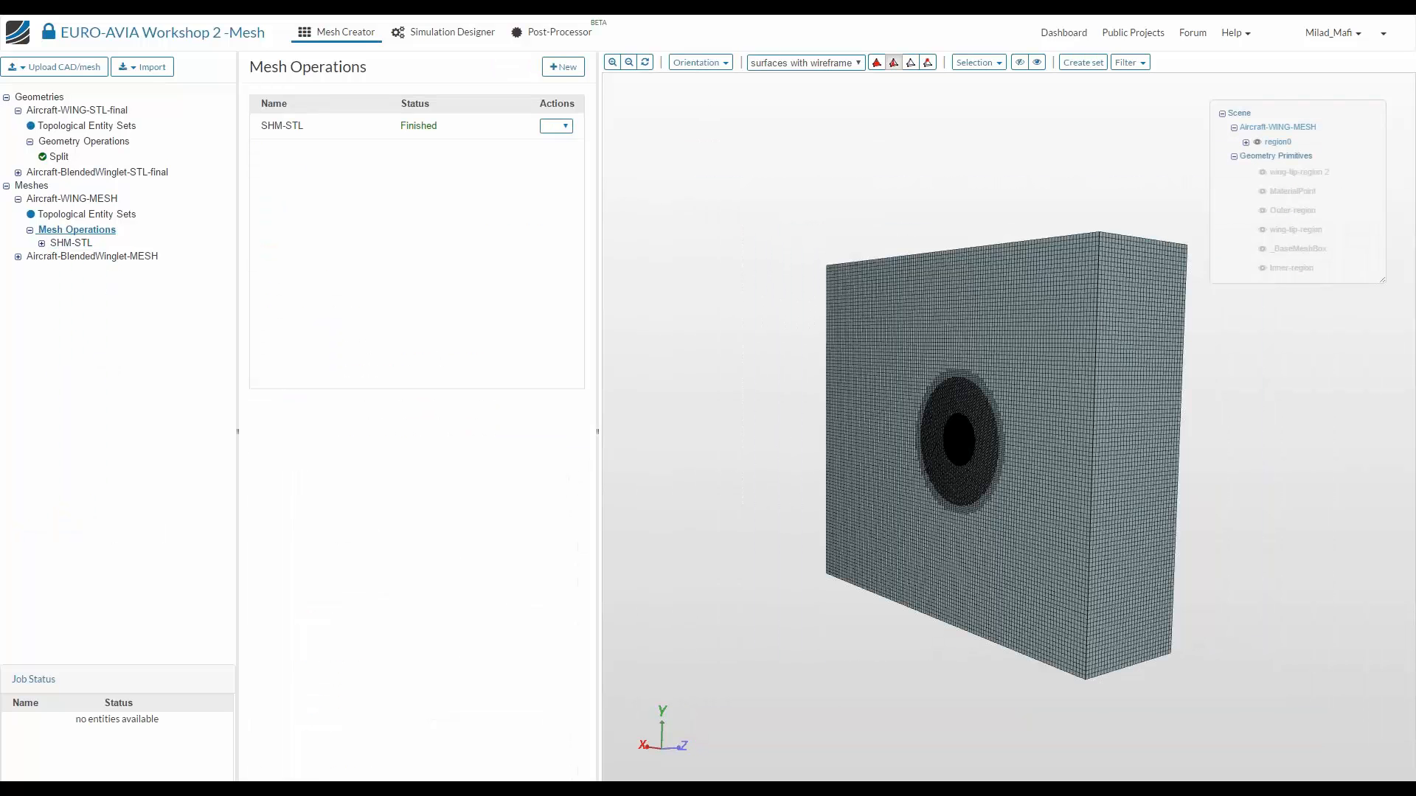
left_click(42, 243)
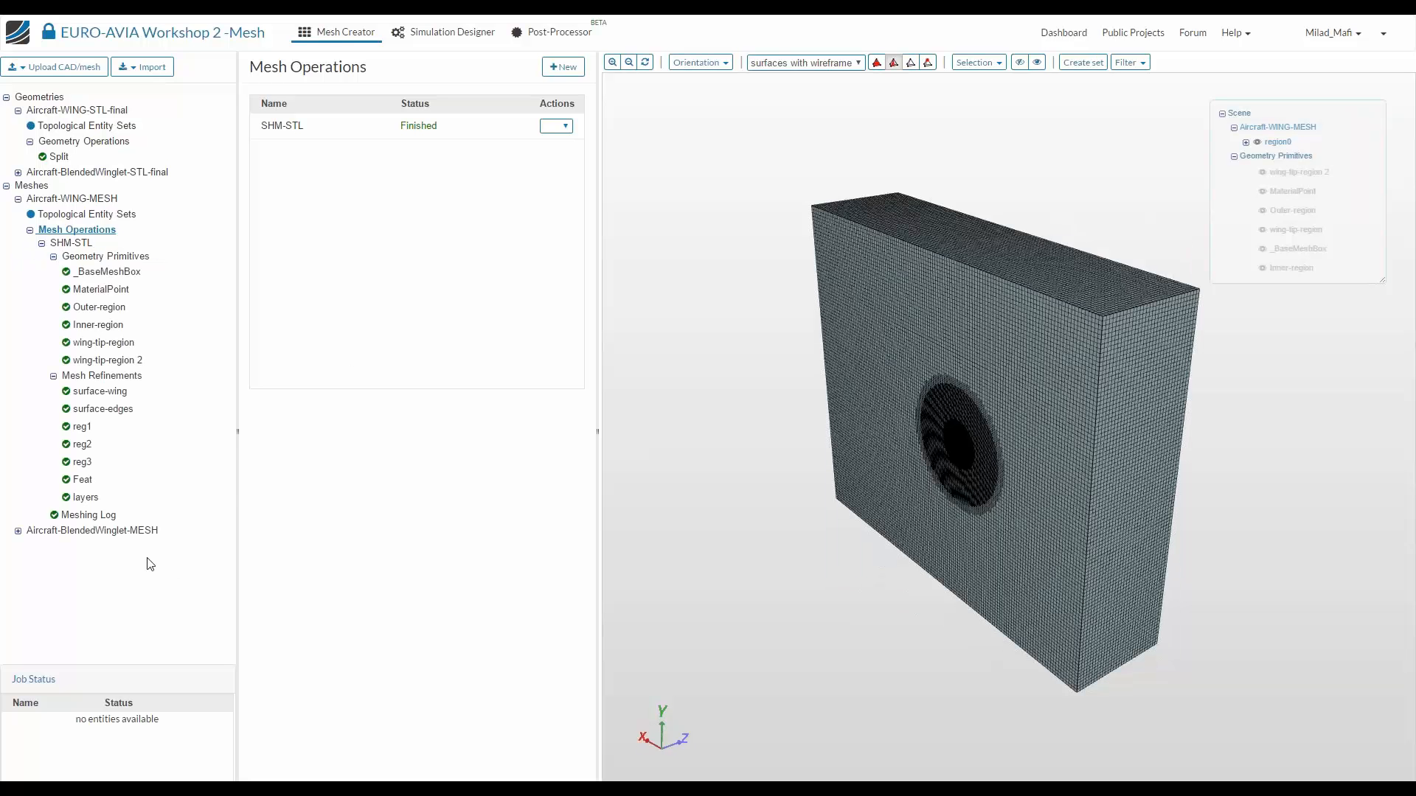
left_click(1234, 127)
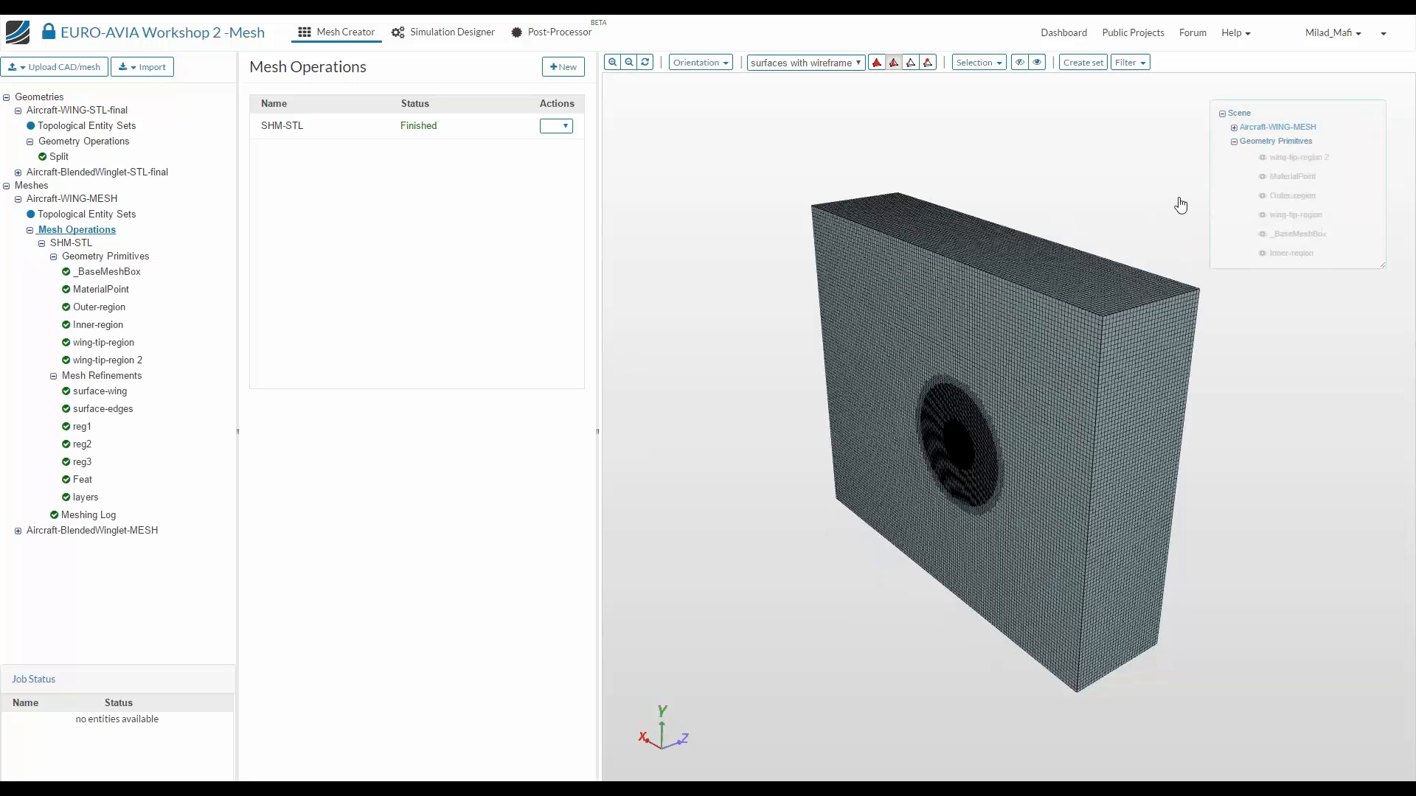
left_click(1233, 141)
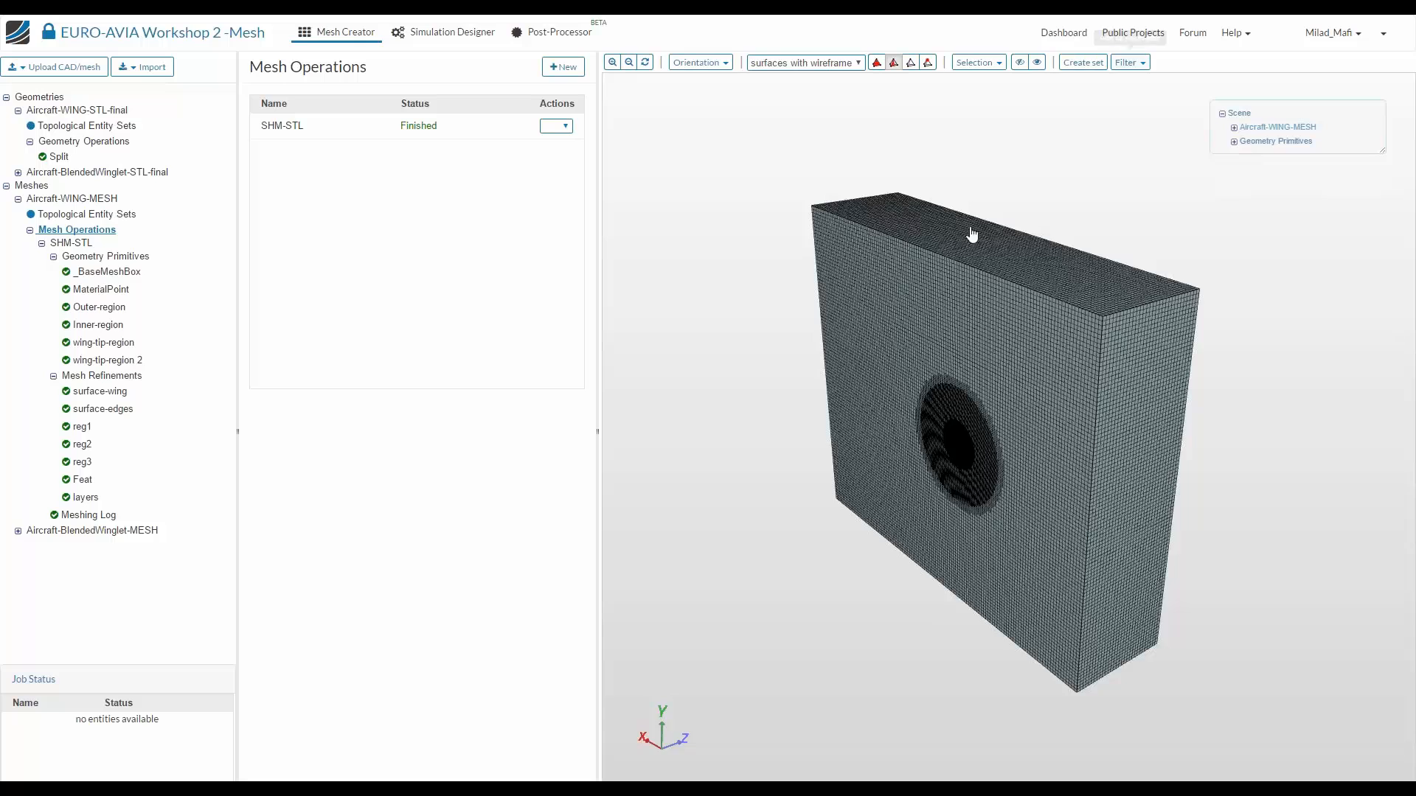
scroll(963, 402, "up", 3)
left_click_drag(971, 674, 738, 612)
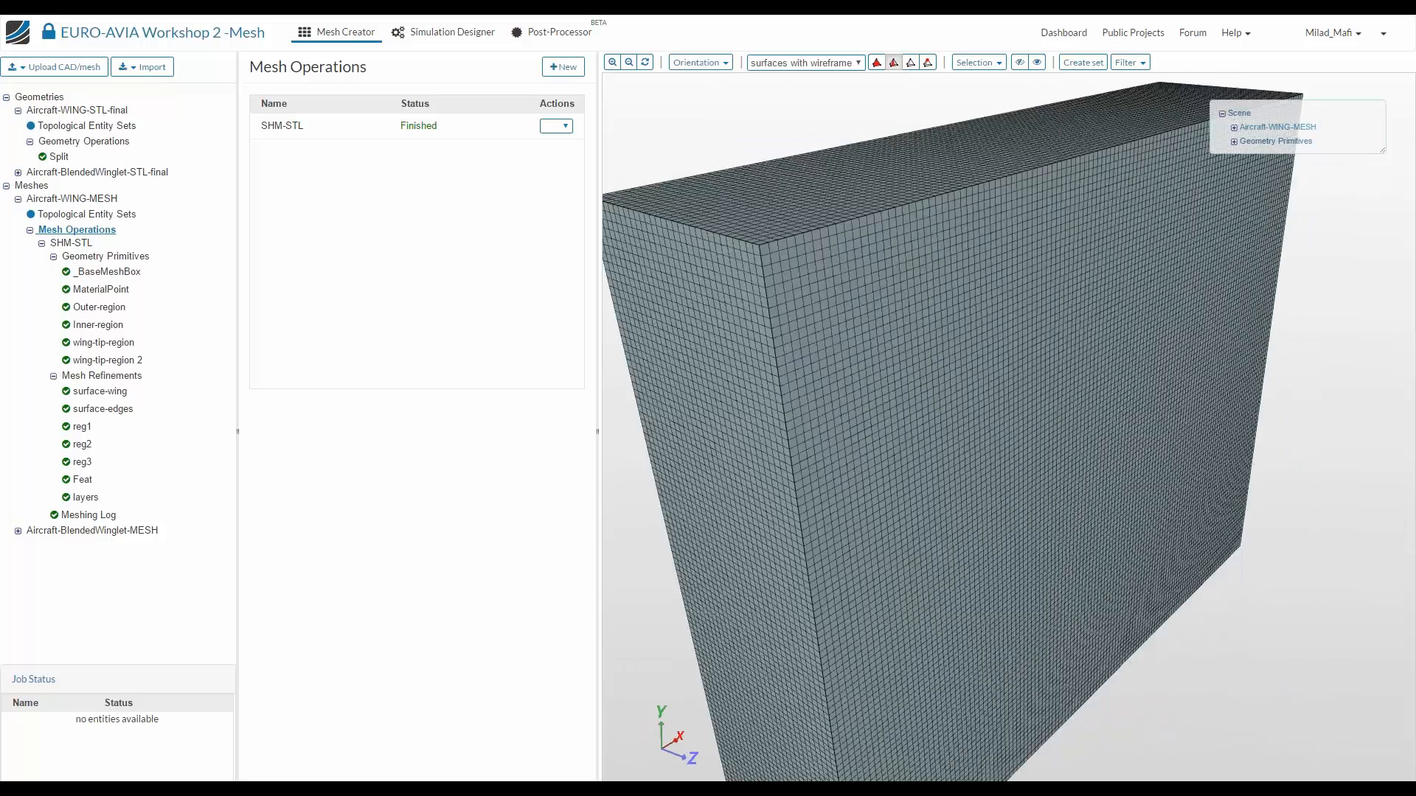
Review the SHM-STL operation's settings, geometry primitives, mesh refinements and event log
left_click(78, 243)
left_click(88, 257)
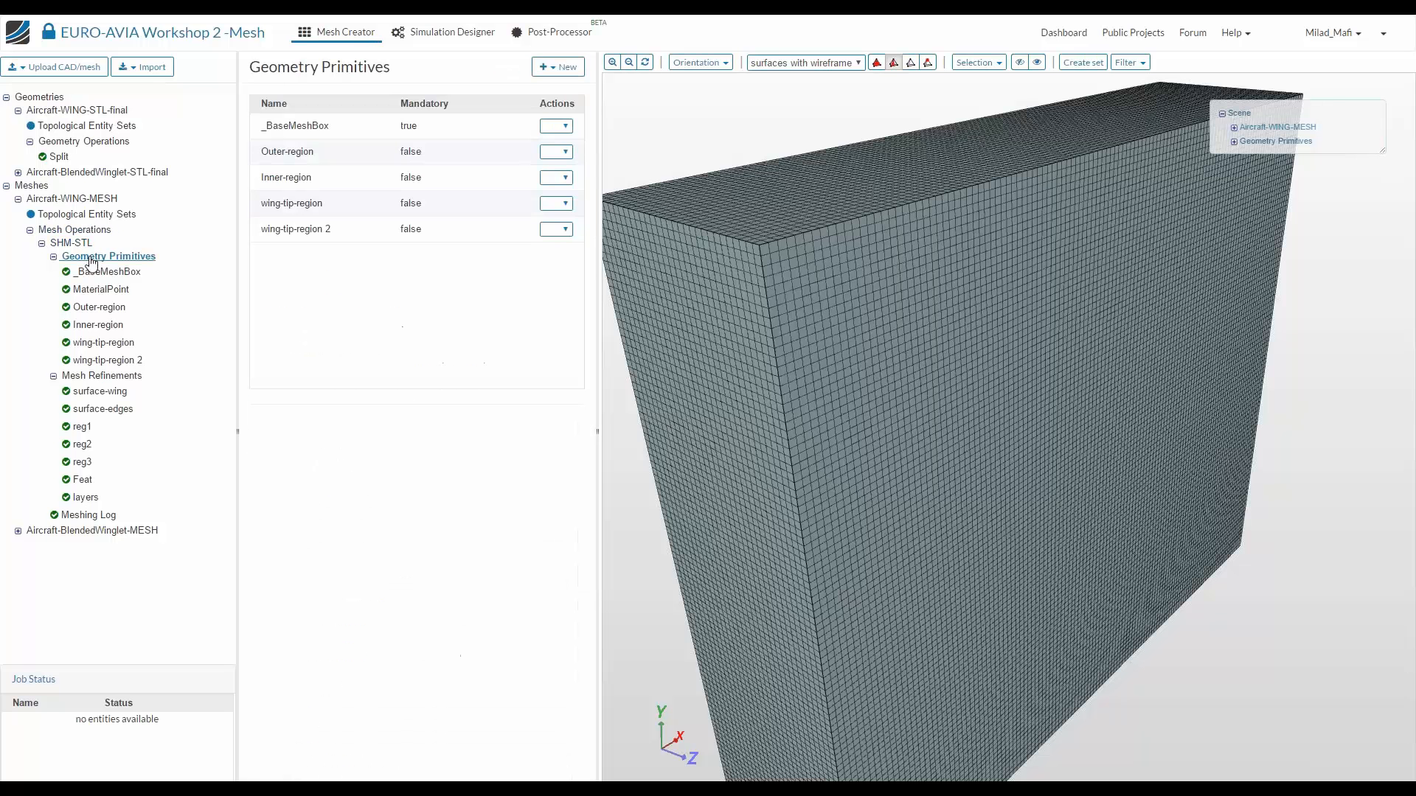
left_click(74, 229)
left_click(71, 243)
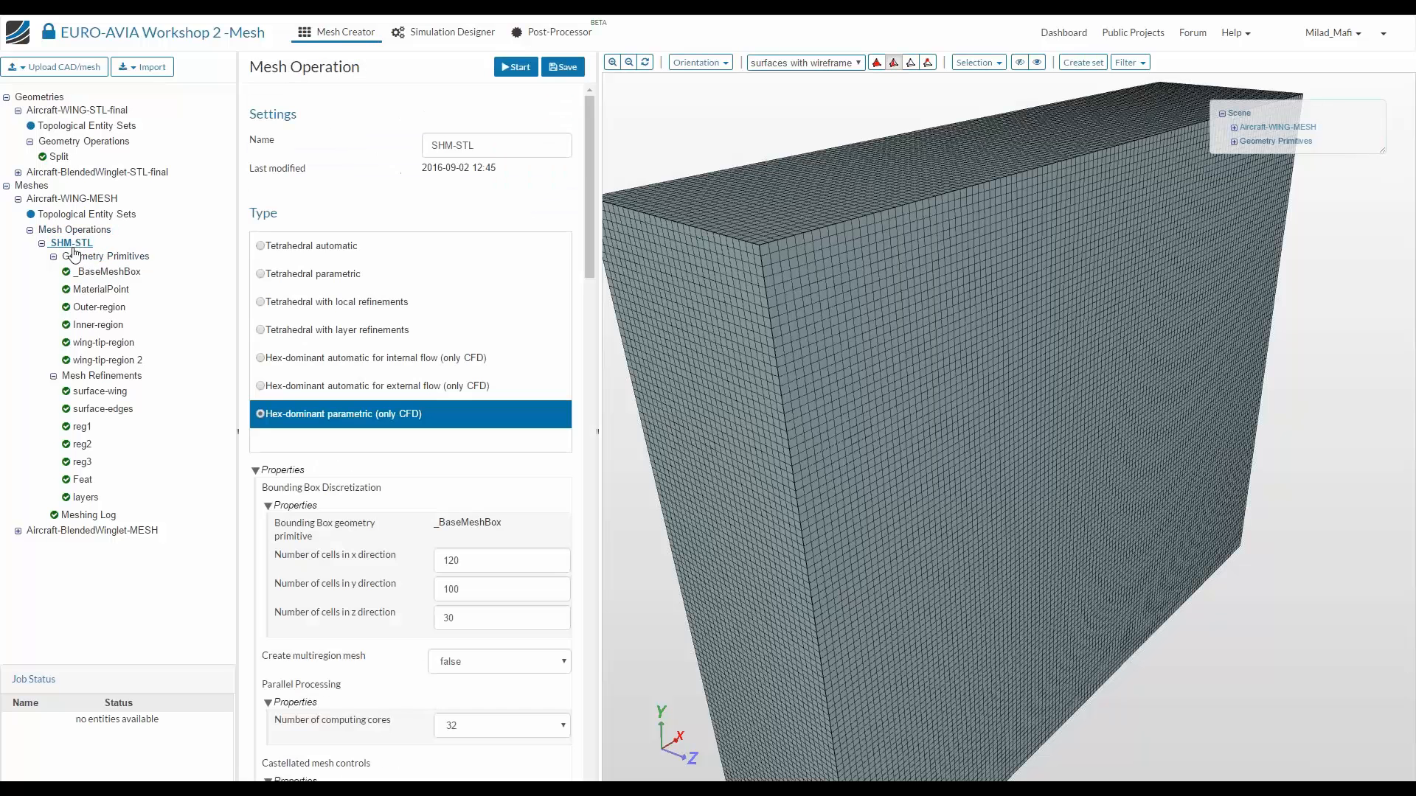
left_click_drag(584, 171, 584, 687)
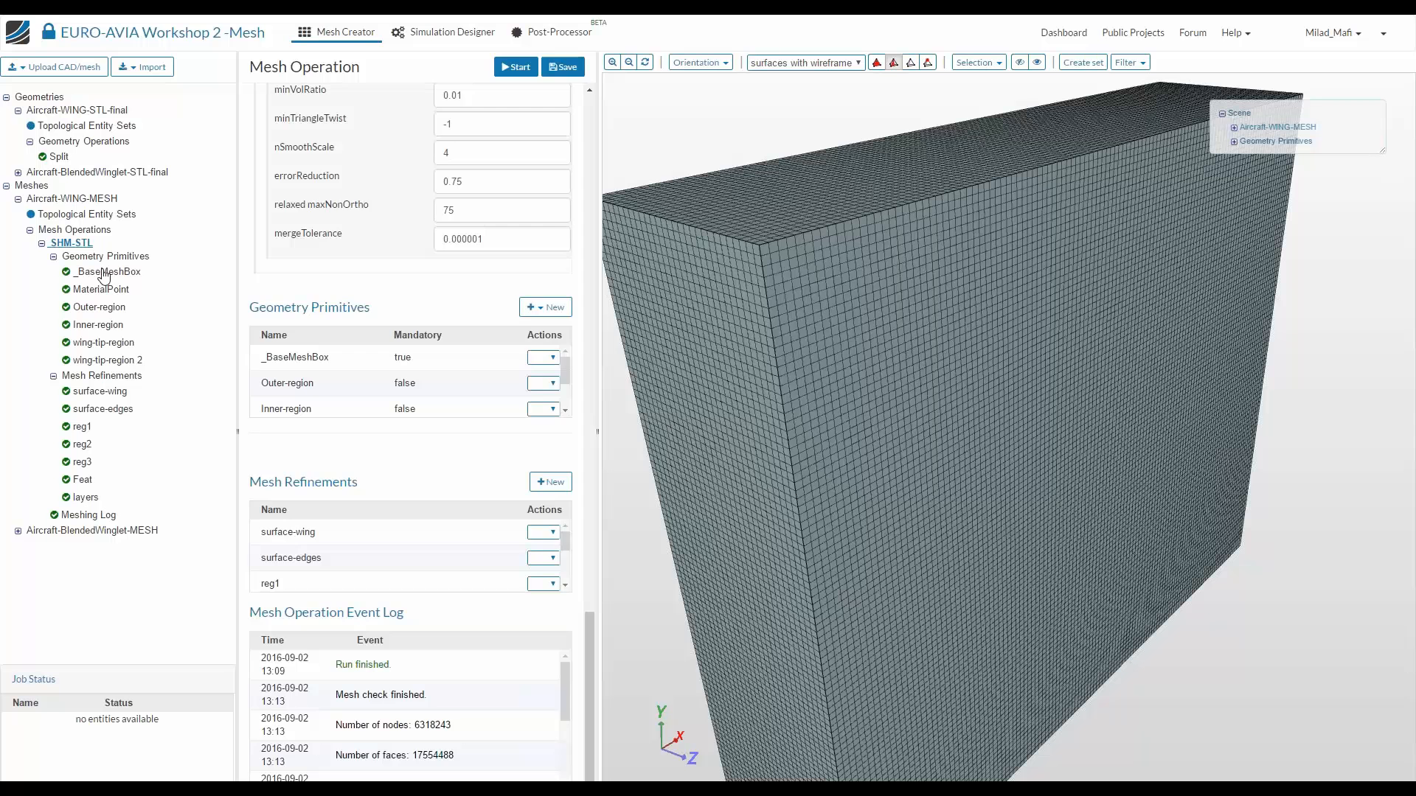
Check the number of 3D elements in the Aircraft-WING-MESH mesh information
left_click(62, 198)
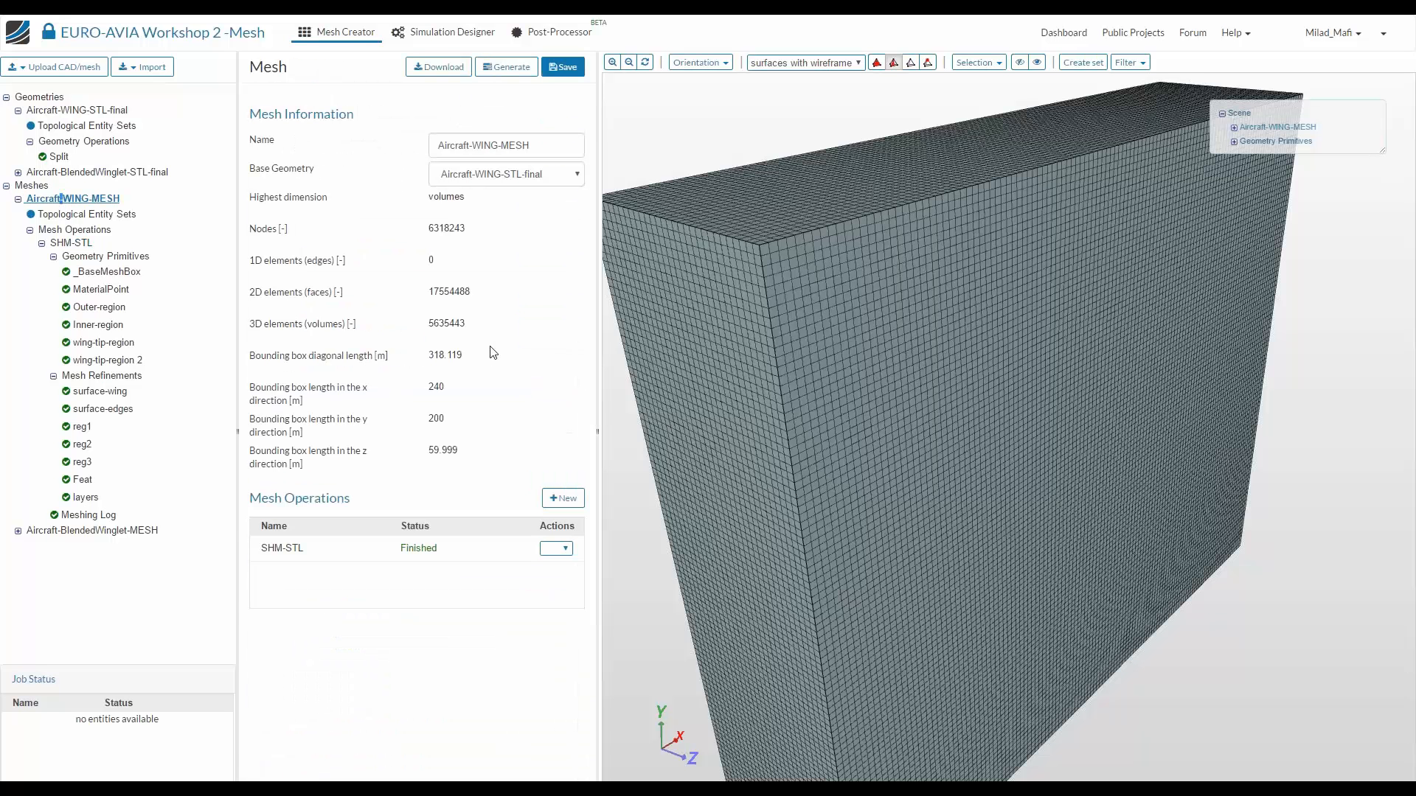
left_click_drag(465, 323, 434, 324)
left_click_drag(848, 443, 892, 422)
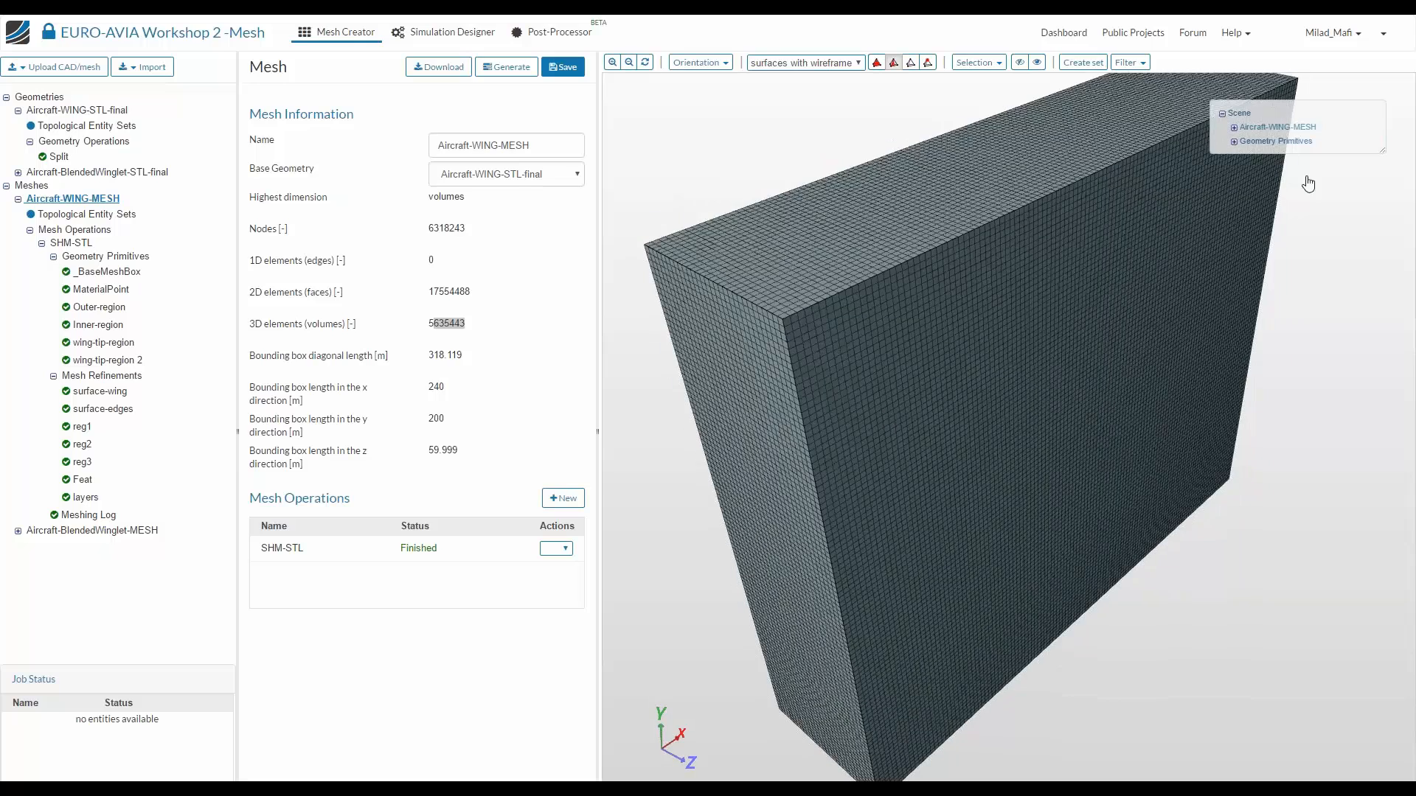
Hide the top face and the large front face of the mesh domain and inspect the wing mesh inside
left_click(1128, 251)
left_click(883, 139, "ctrl")
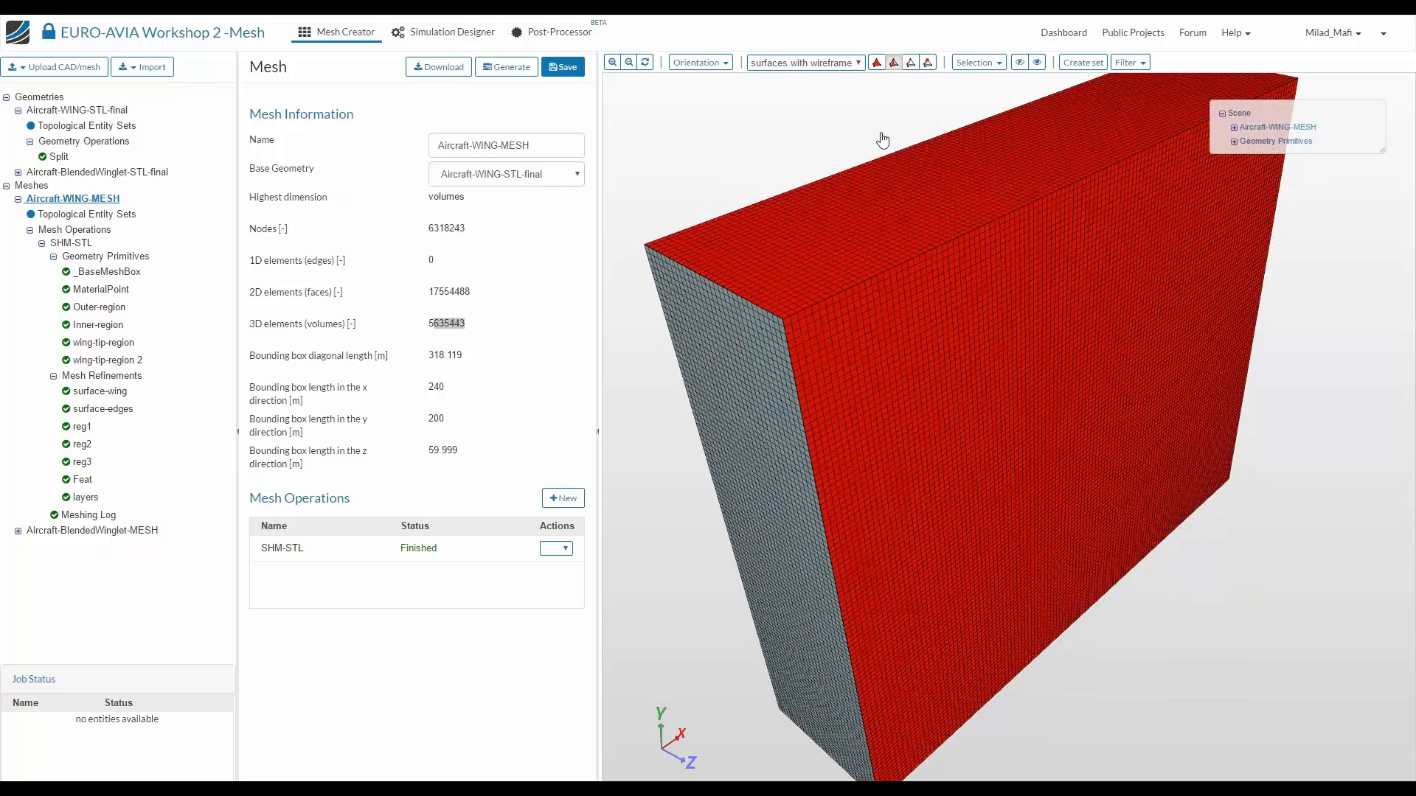
left_click(1020, 62)
scroll(989, 312, "up", 10)
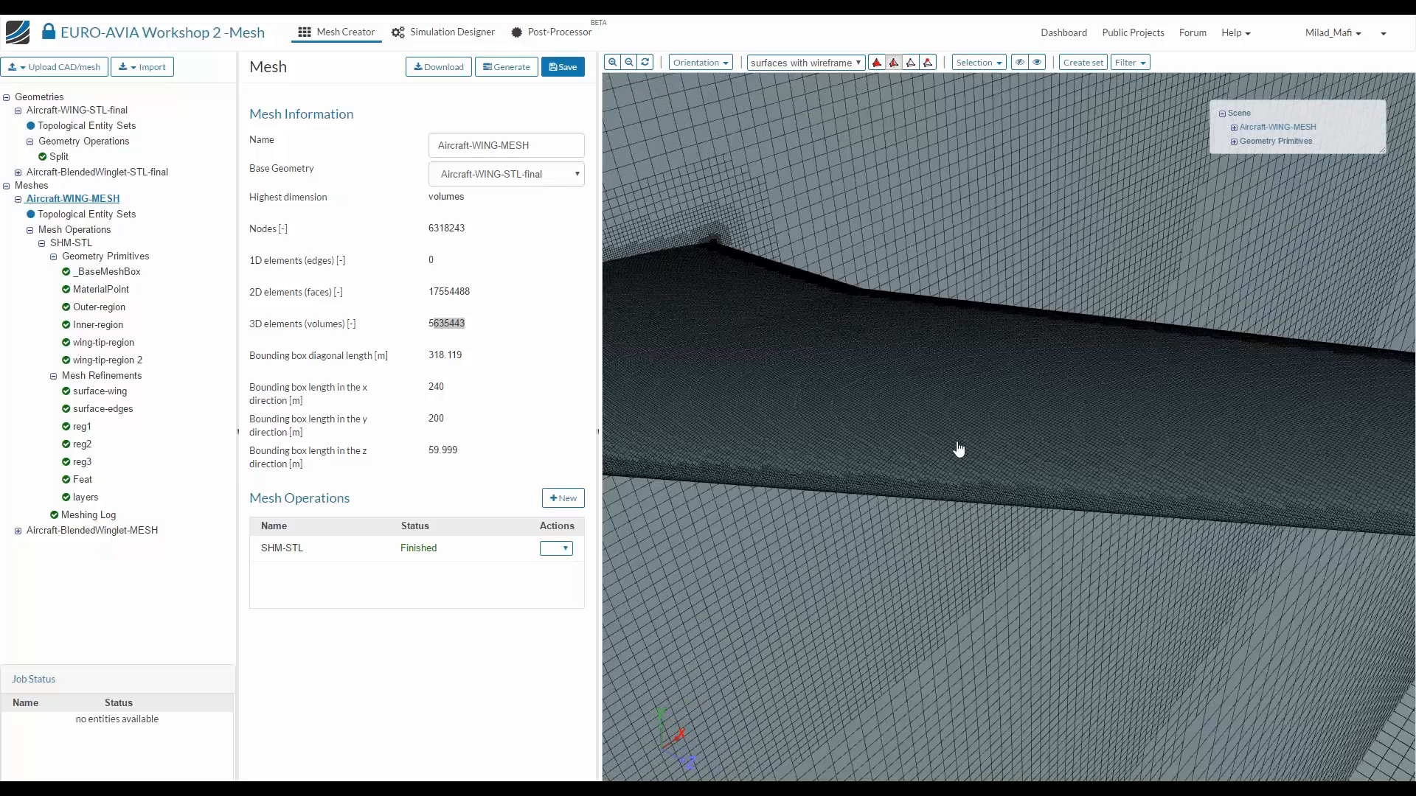
right_click_drag(956, 442, 1194, 444)
right_click_drag(958, 378, 1193, 394)
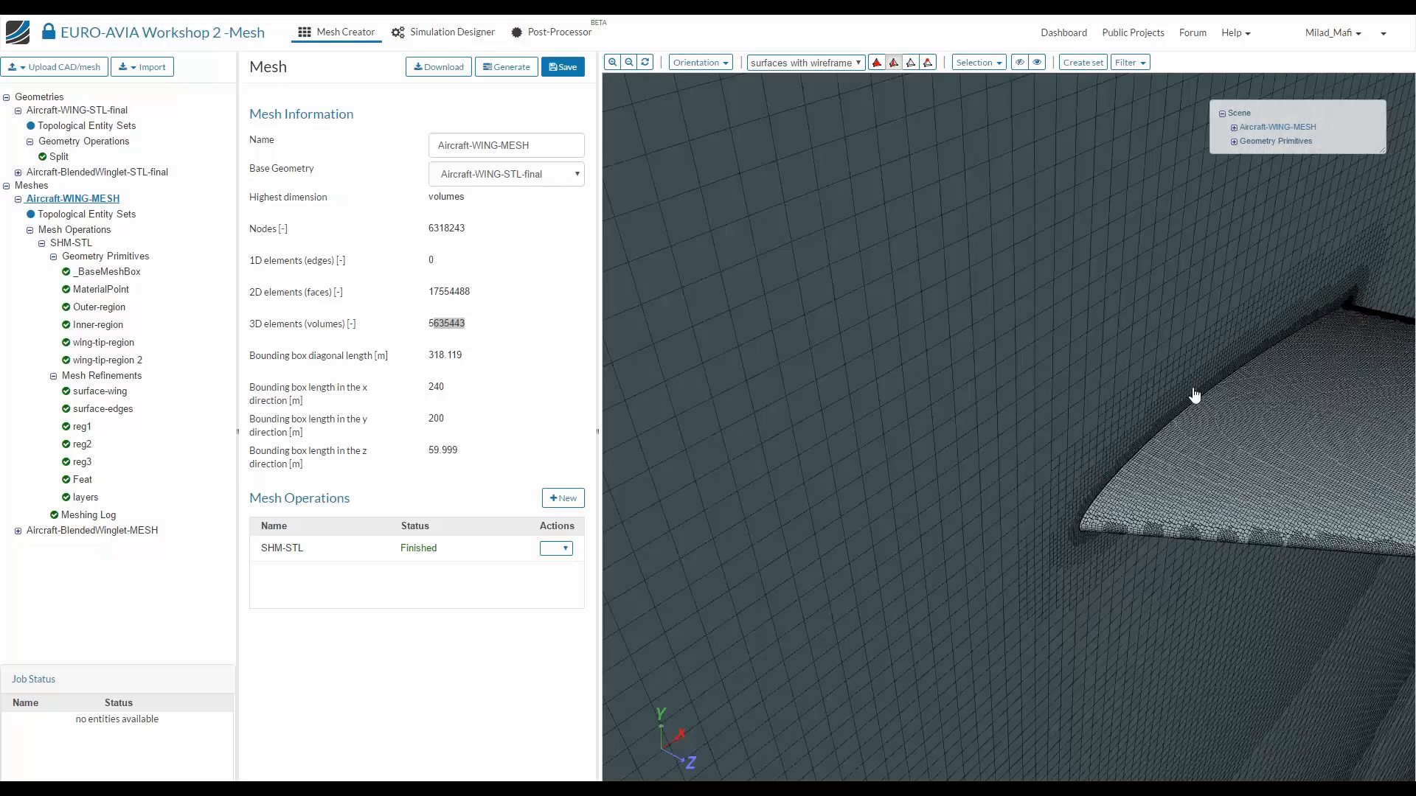
Hide the domain face at the wing root and inspect the surface mesh of the wing
left_click_drag(1193, 394, 1136, 396)
left_click(1135, 396)
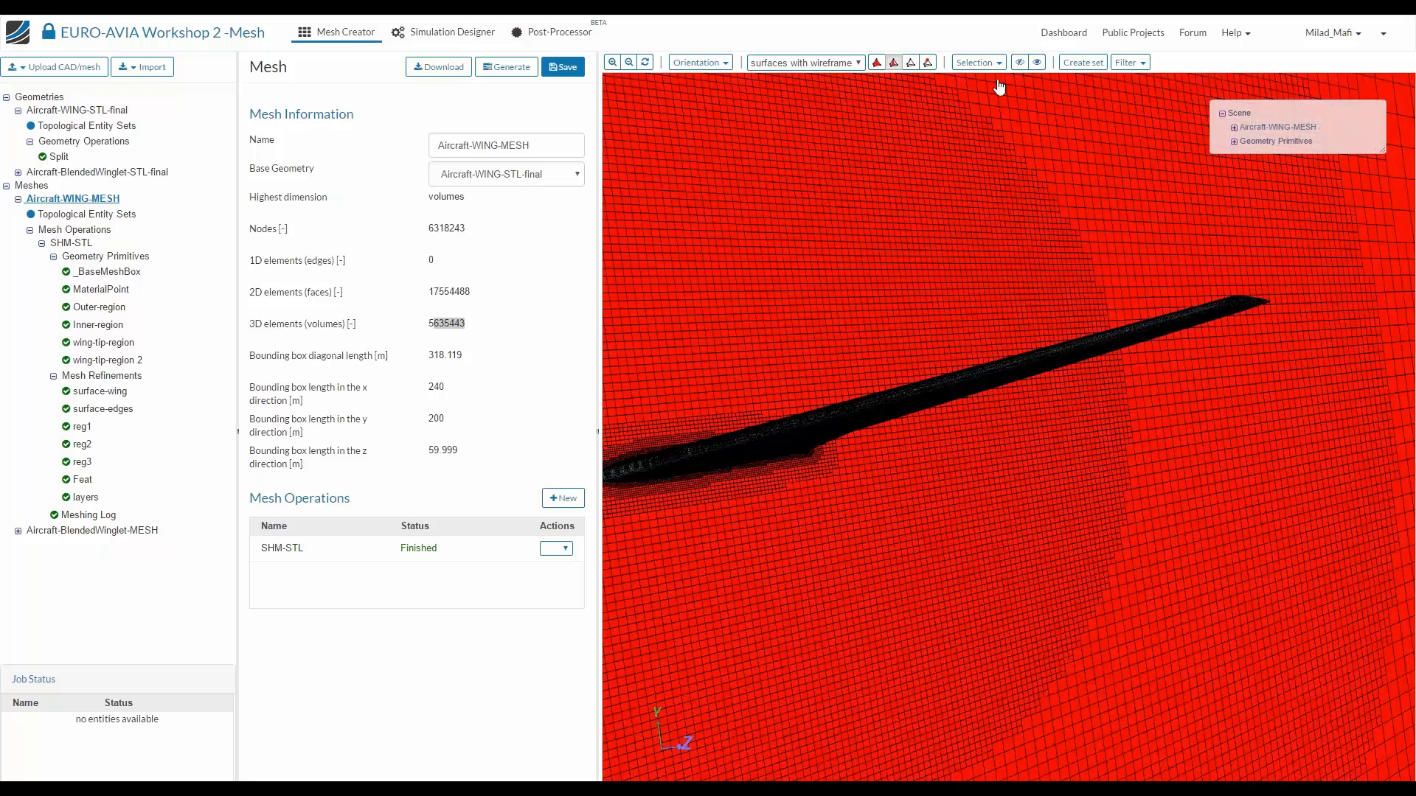
left_click(1019, 62)
left_click_drag(1014, 204, 920, 272)
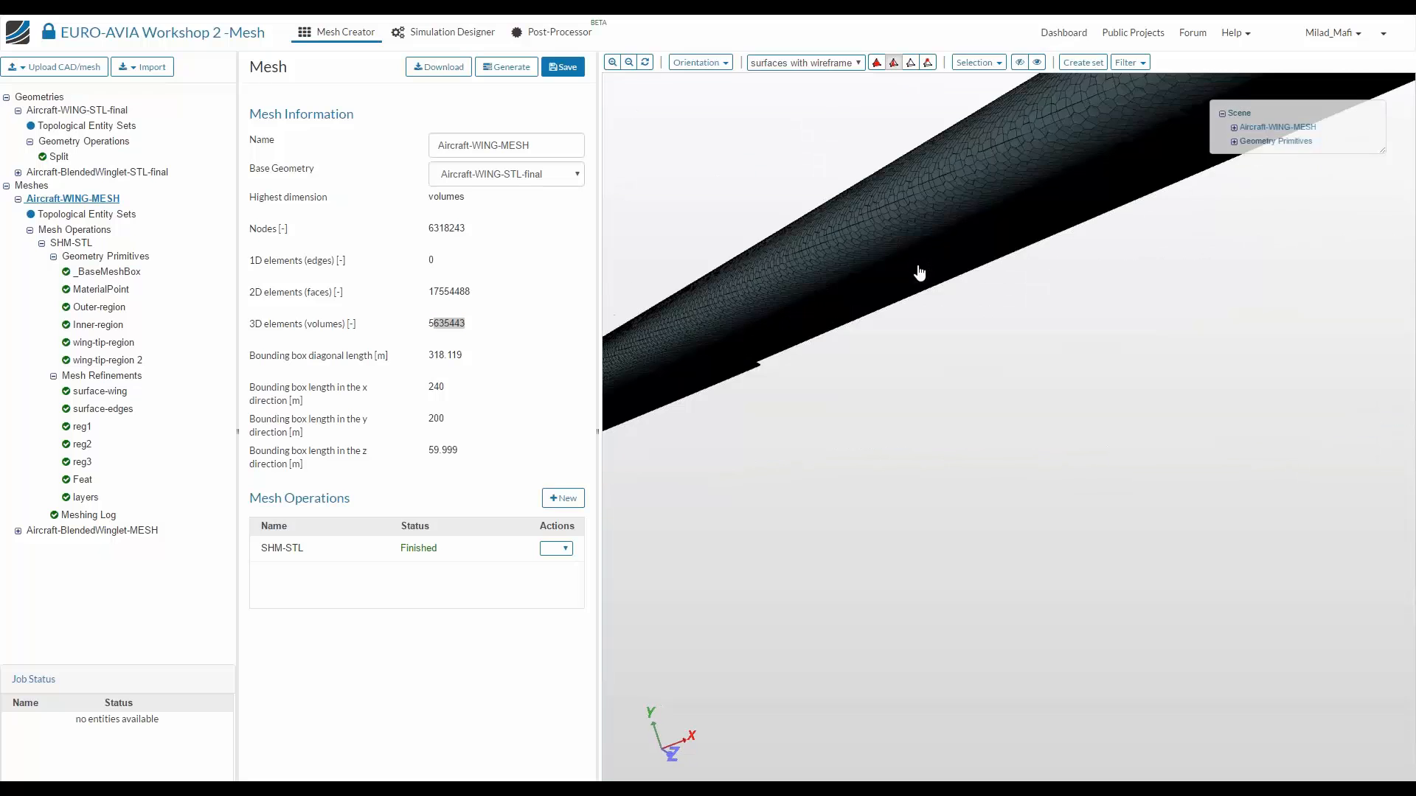
left_click_drag(854, 234, 844, 281)
scroll(922, 443, "up", 3)
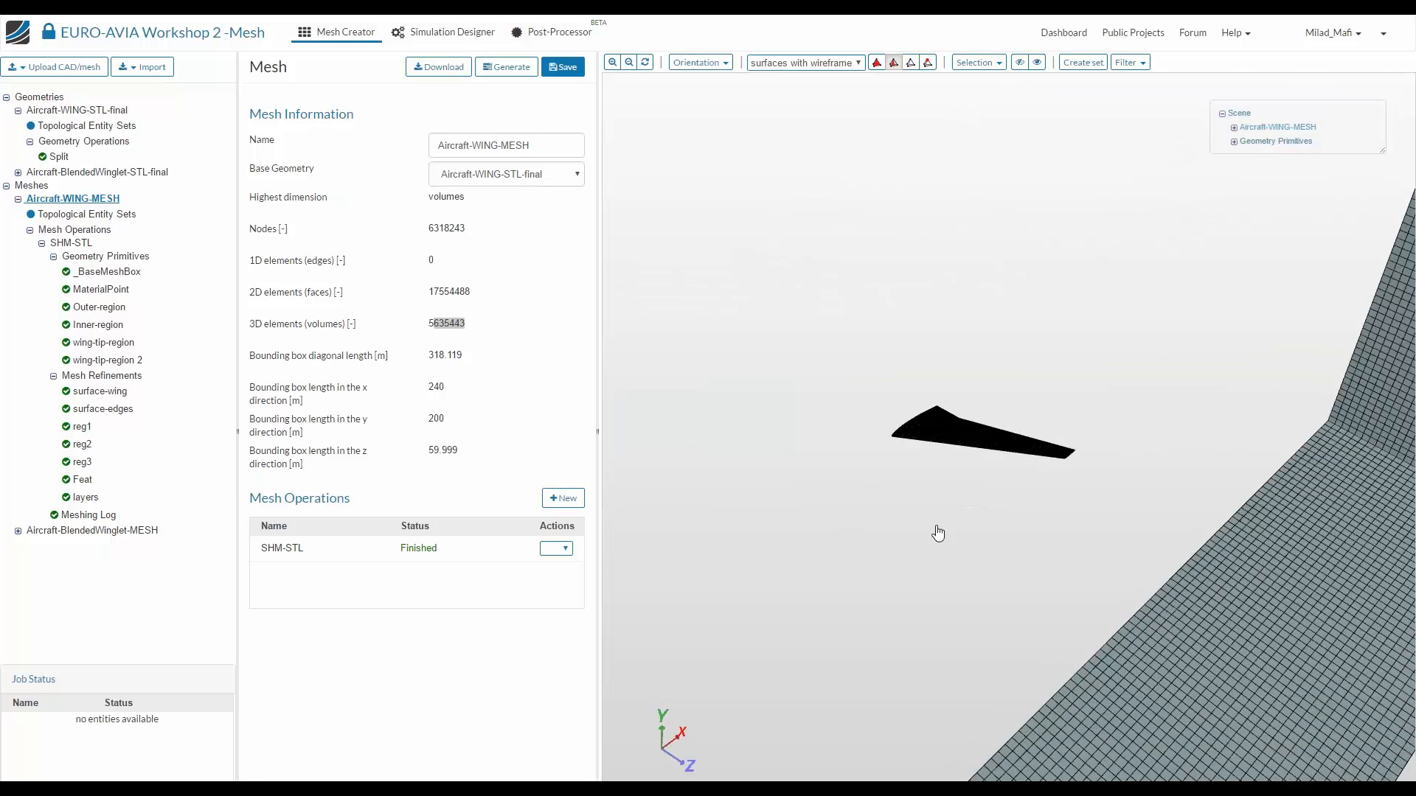
Hide the whole region0 of Aircraft-WING-MESH and show its boundingBox faces one by one to find the wing-root face
left_click(1246, 129)
left_click(1245, 142)
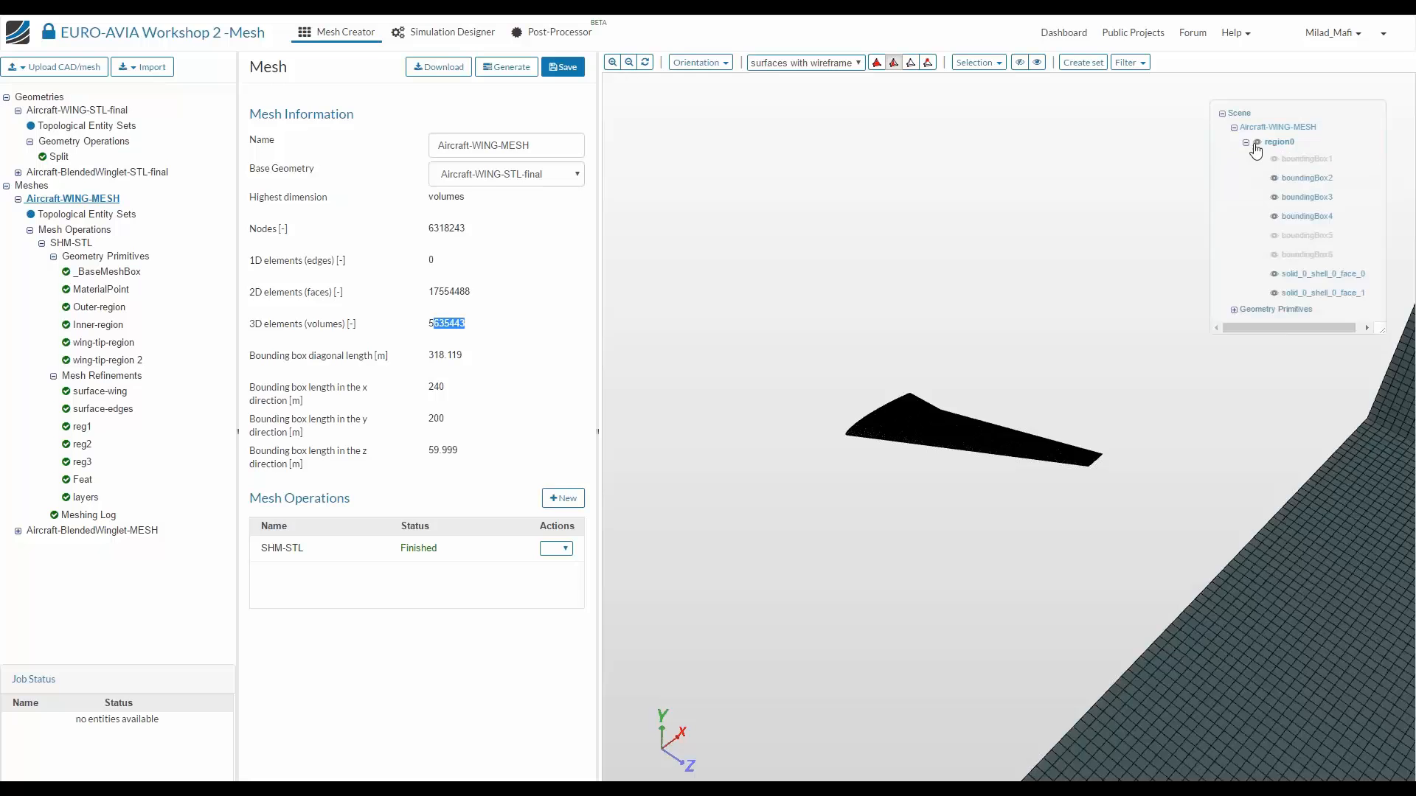
left_click(1258, 142)
left_click(1274, 159)
left_click(1273, 177)
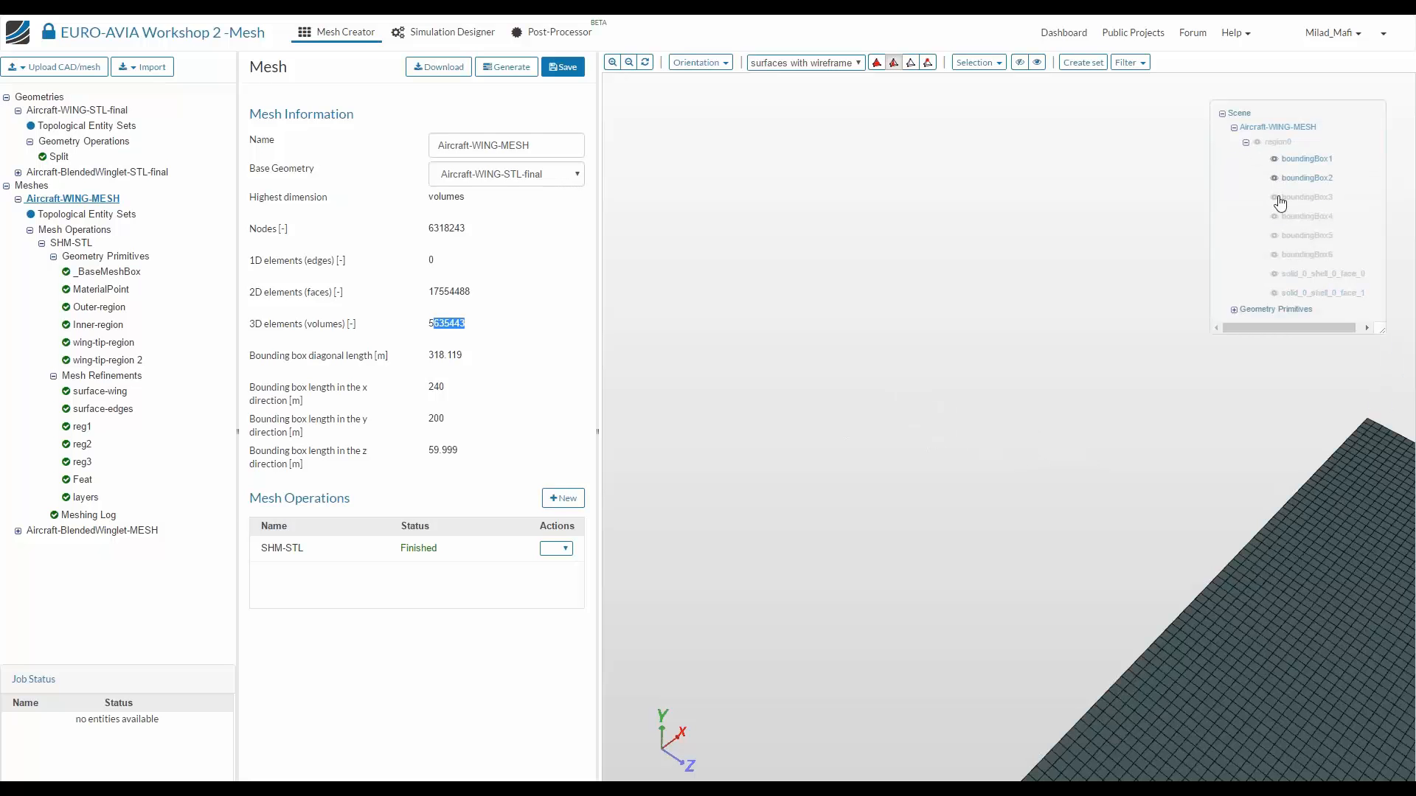
left_click(1274, 197)
left_click(1274, 216)
left_click(1273, 235)
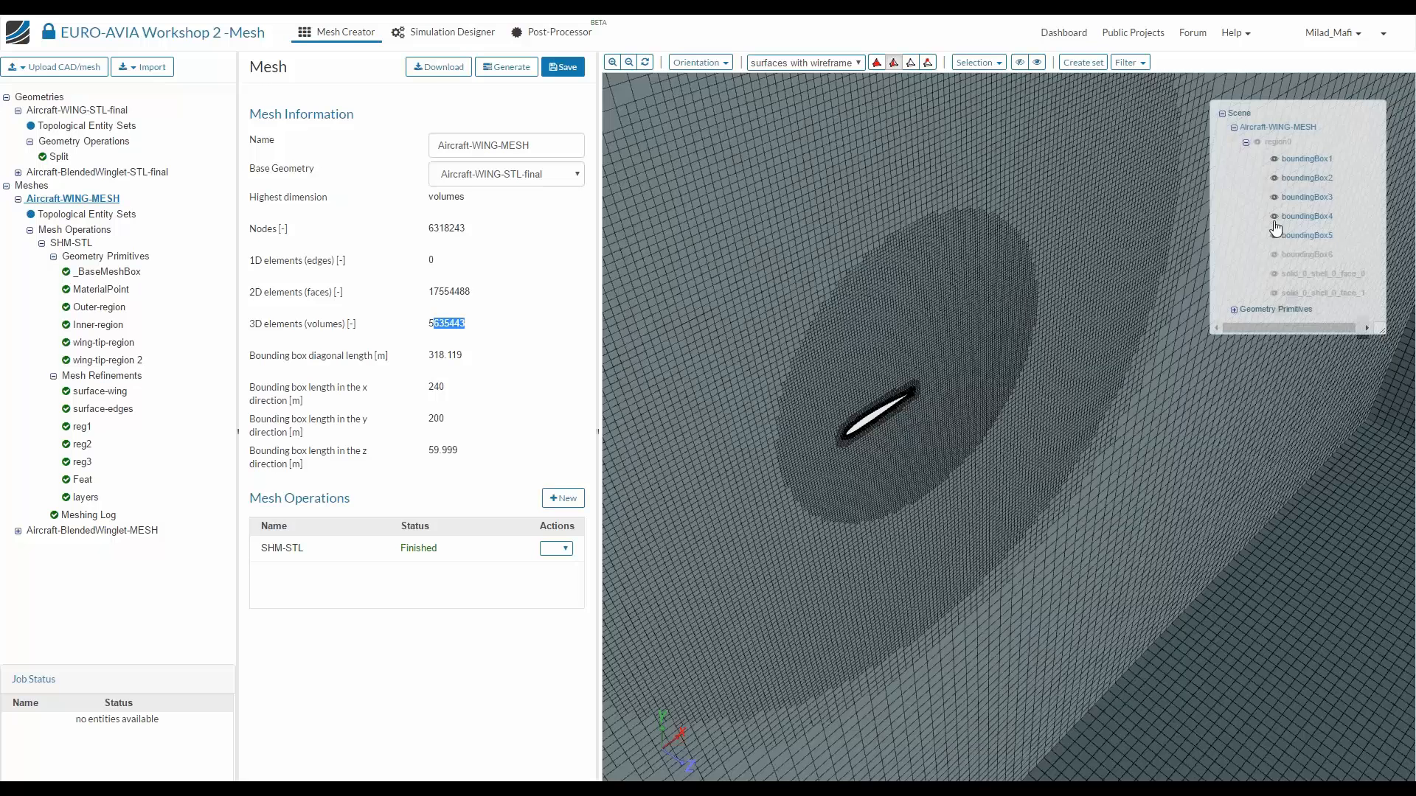
Hide the other bounding box faces and leave only boundingBox5 displayed
left_click(1273, 197)
left_click(1274, 177)
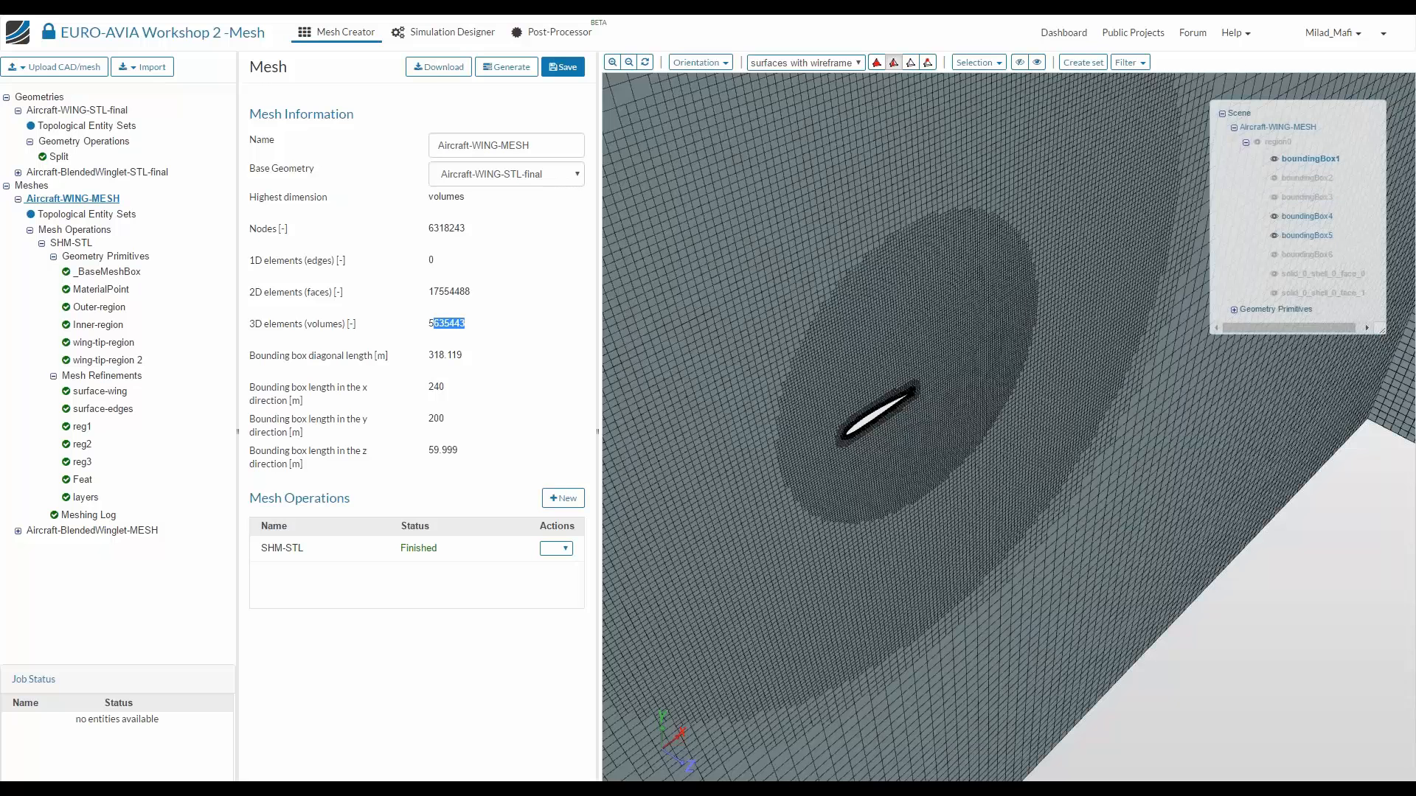
left_click(1274, 158)
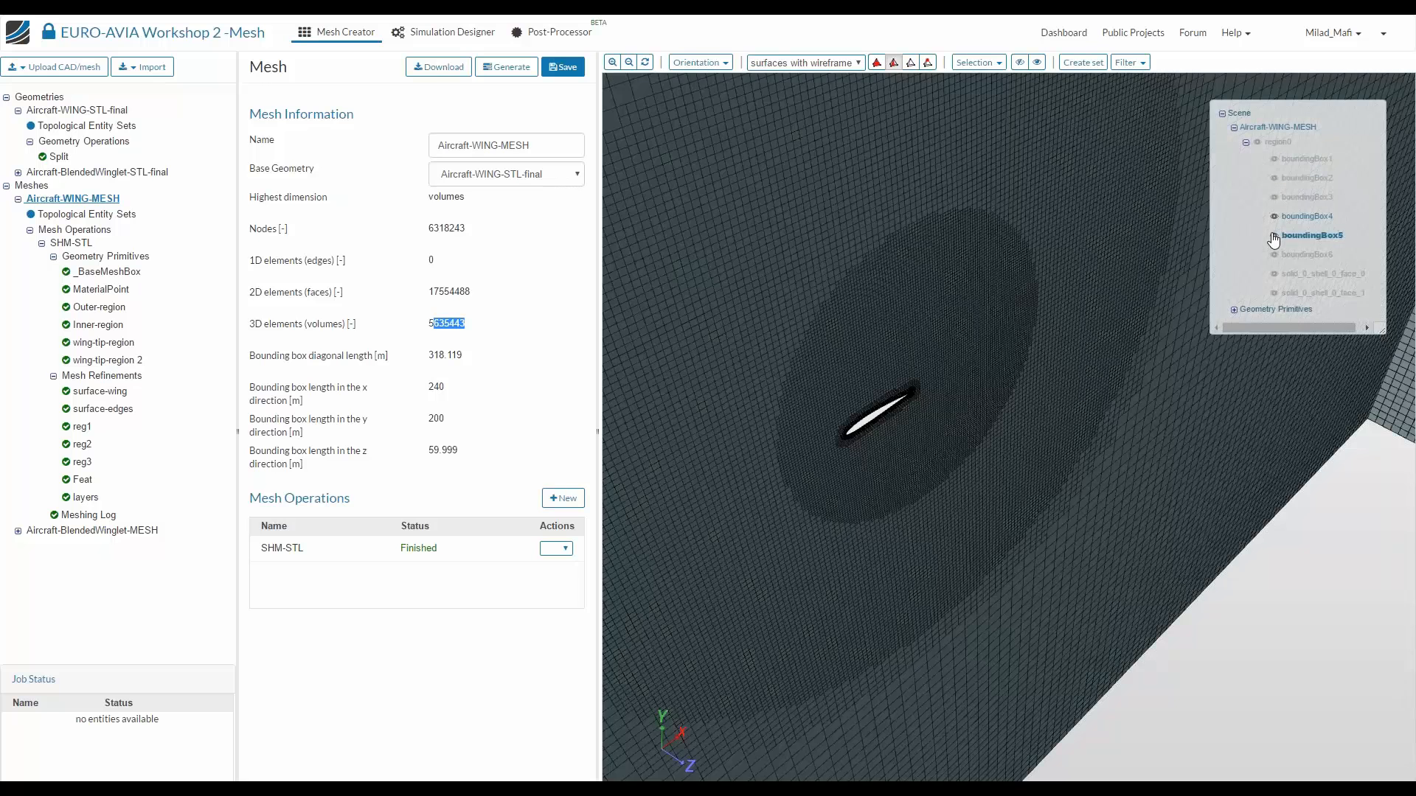
left_click(1274, 235)
left_click(1274, 216)
left_click(1276, 236)
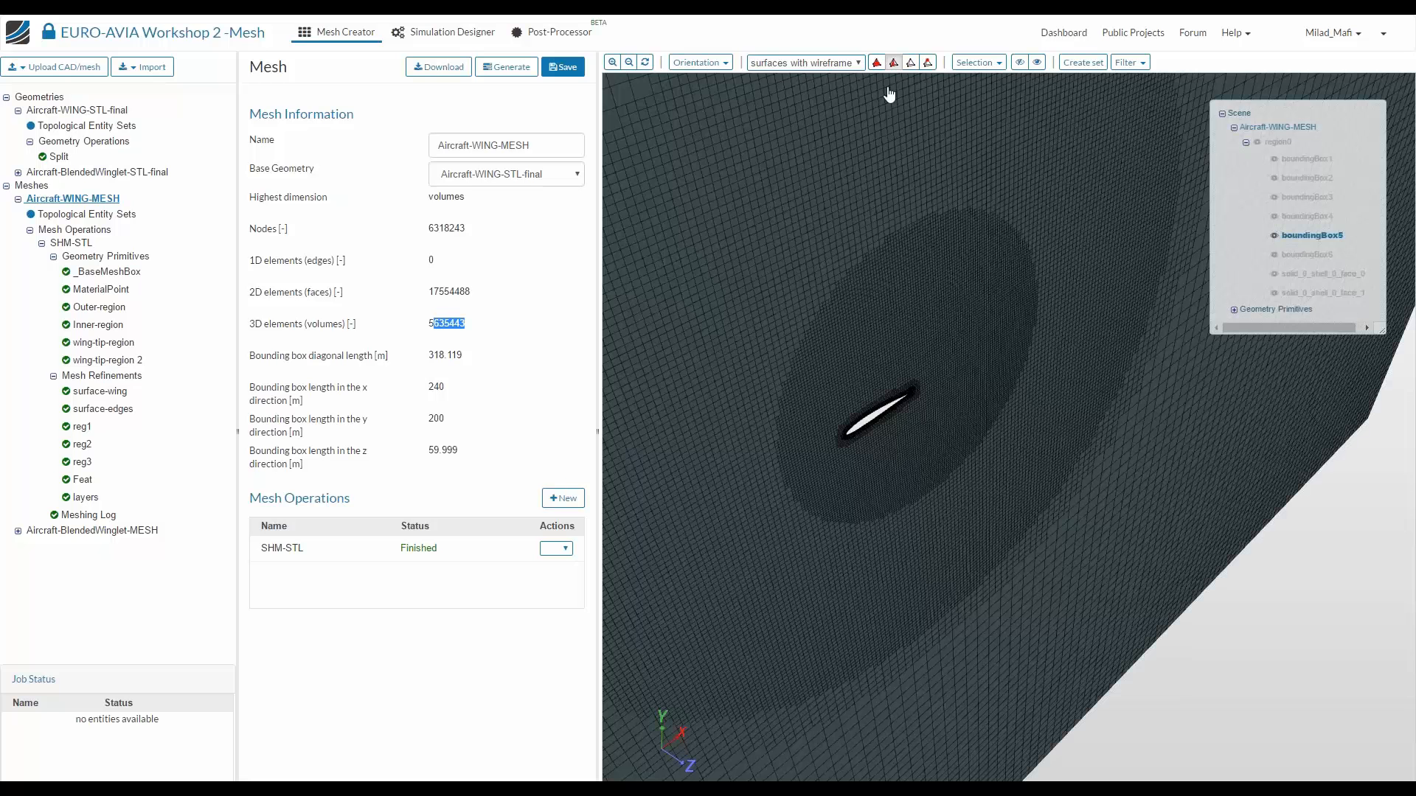
View the boundingBox5 face straight on along the z axis and inspect the refined mesh and layers around the airfoil
left_click(698, 62)
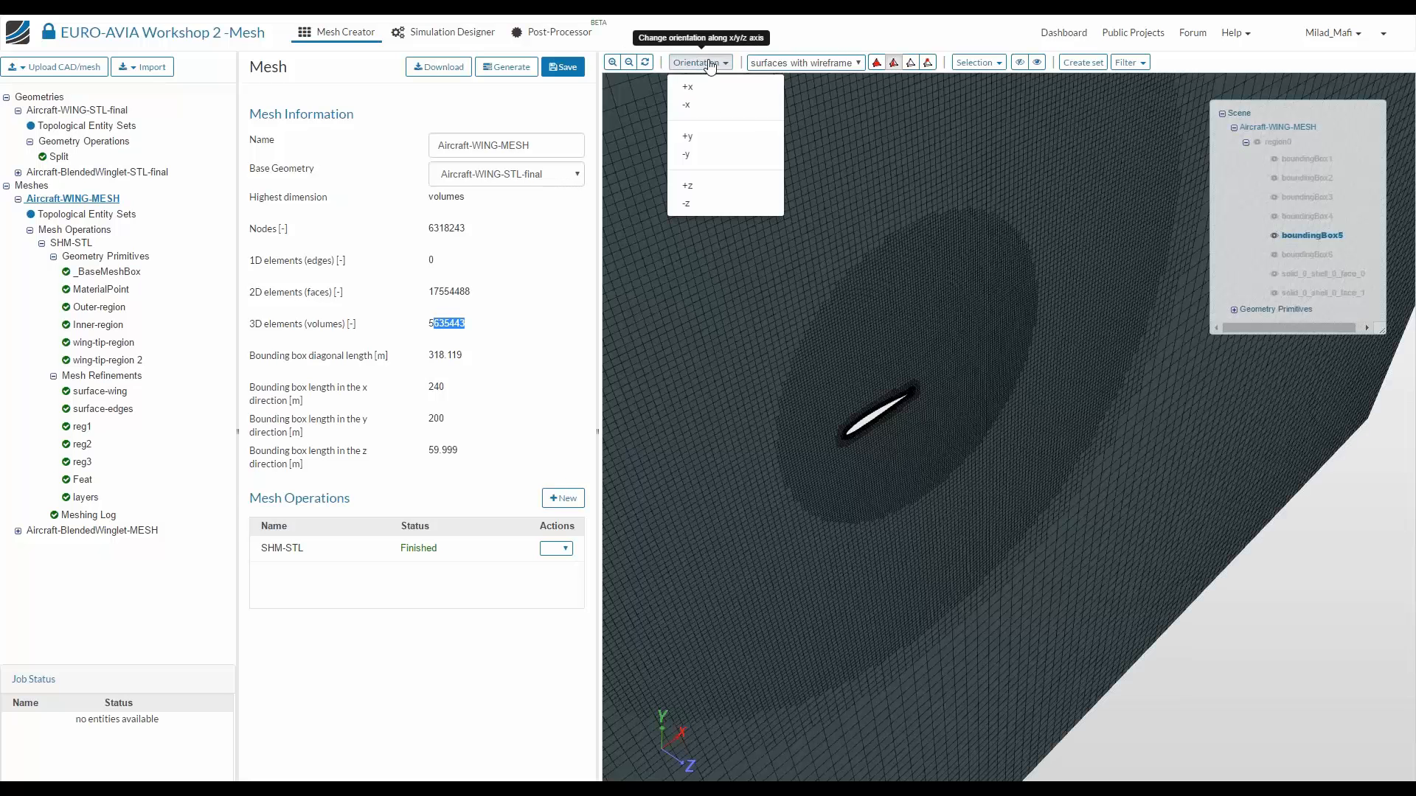
left_click(727, 138)
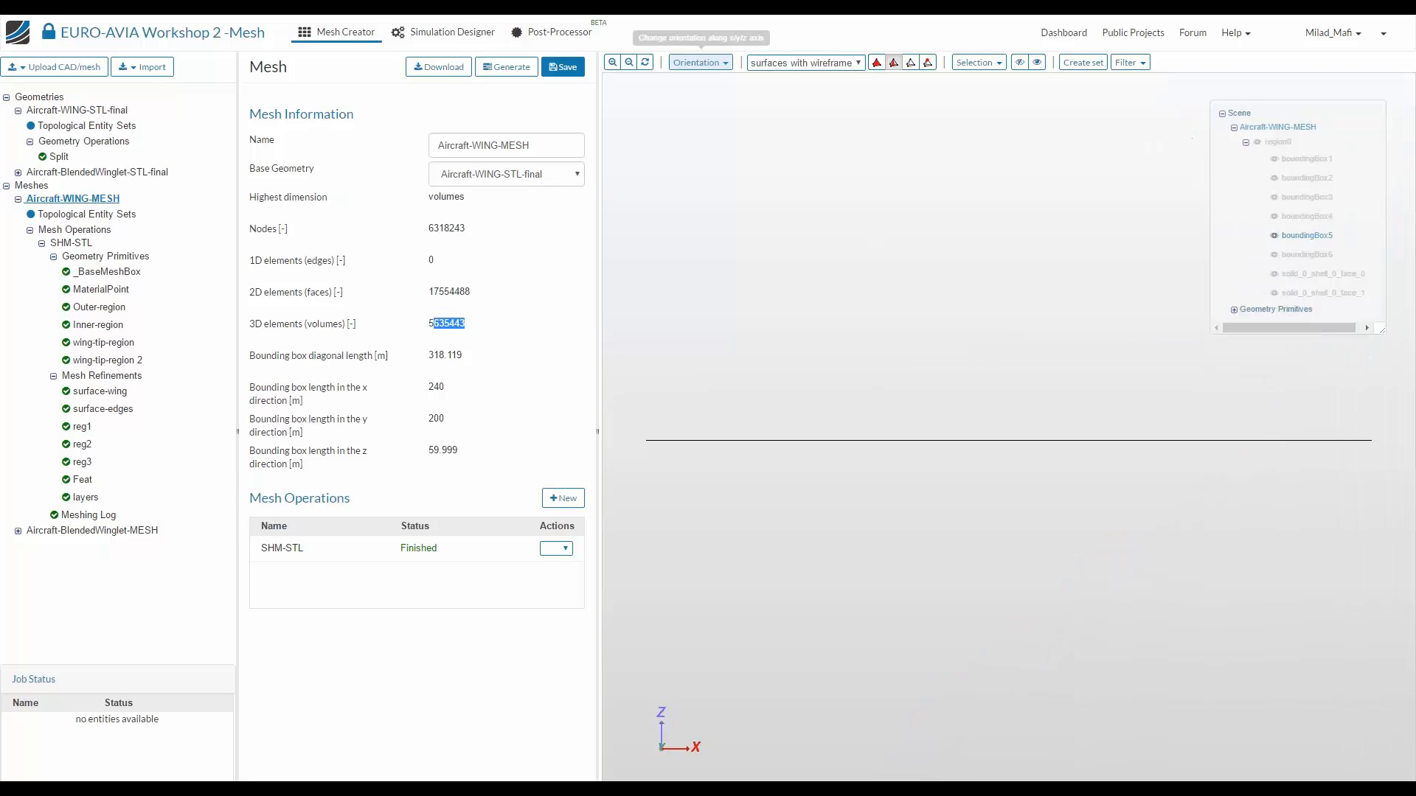
left_click(700, 62)
left_click(693, 138)
left_click(700, 63)
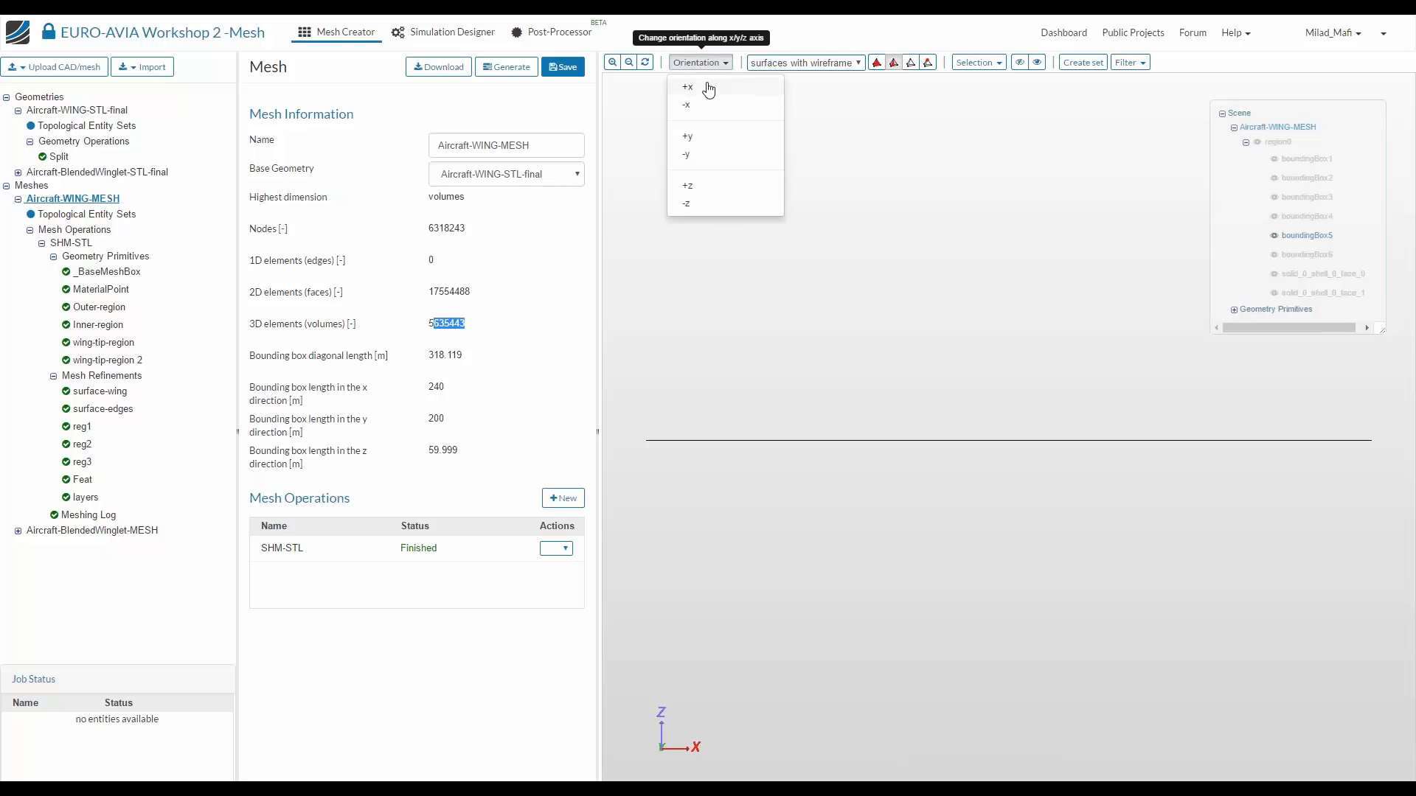
left_click(708, 86)
left_click(699, 62)
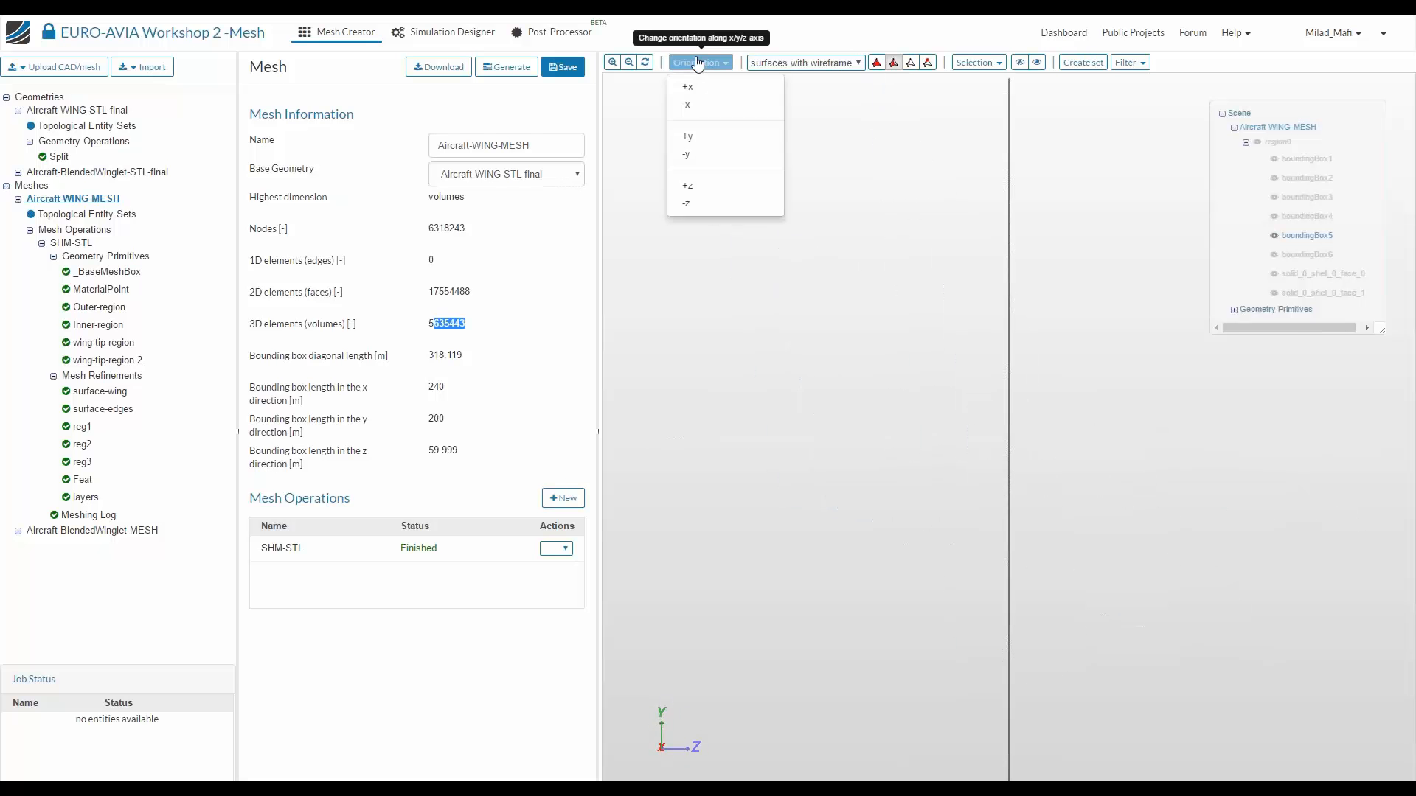
left_click(713, 134)
scroll(1161, 357, "up", 10)
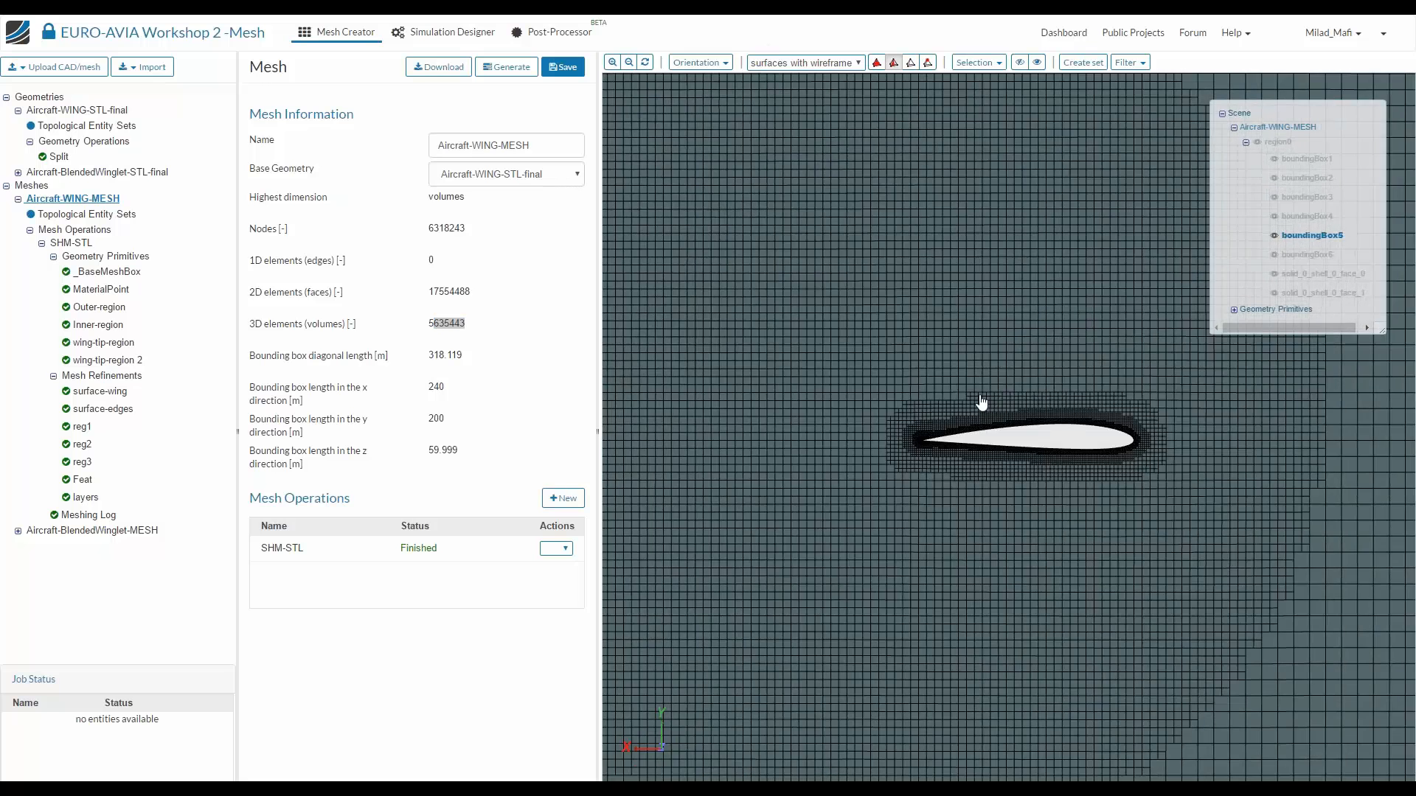
scroll(985, 413, "up", 5)
scroll(858, 353, "up", 3)
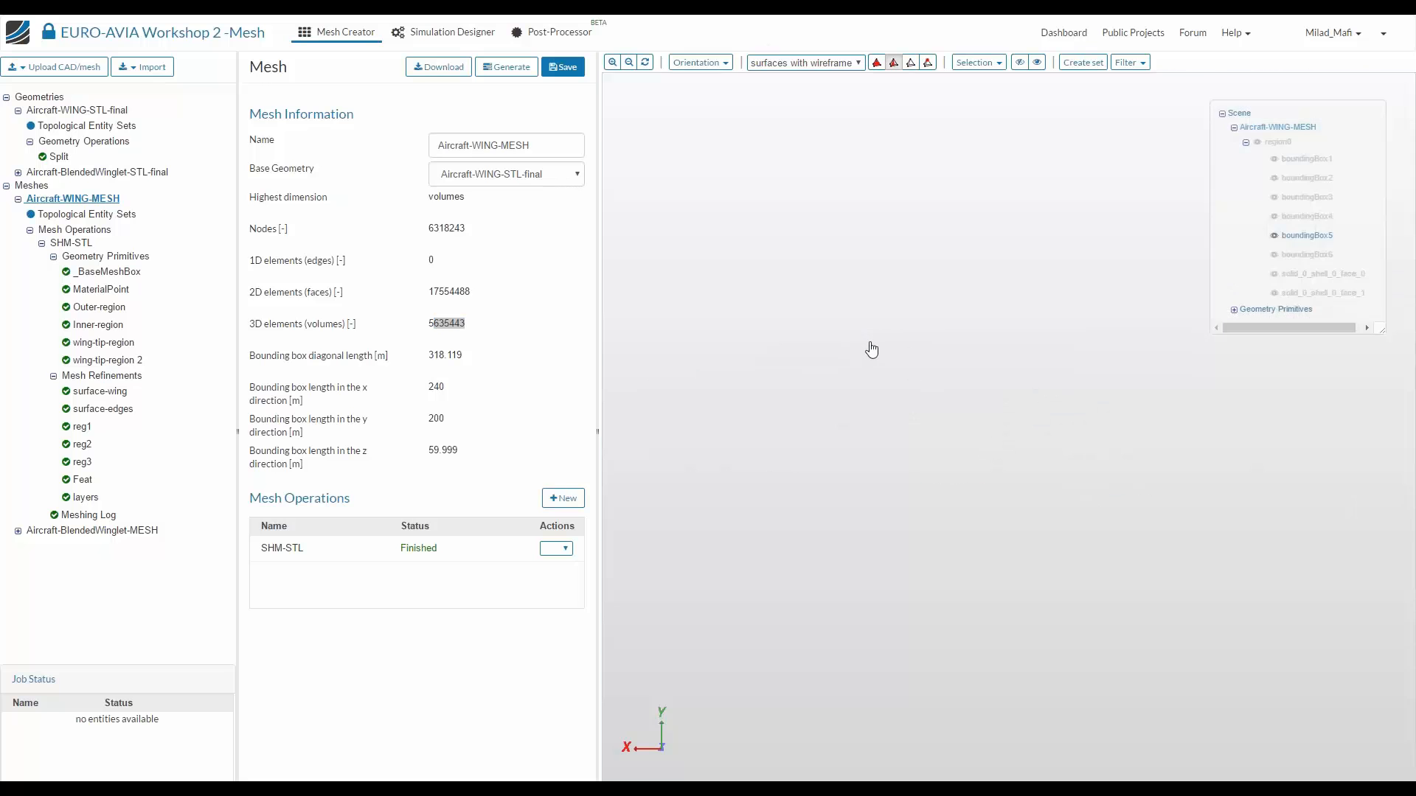
scroll(889, 694, "down", 10)
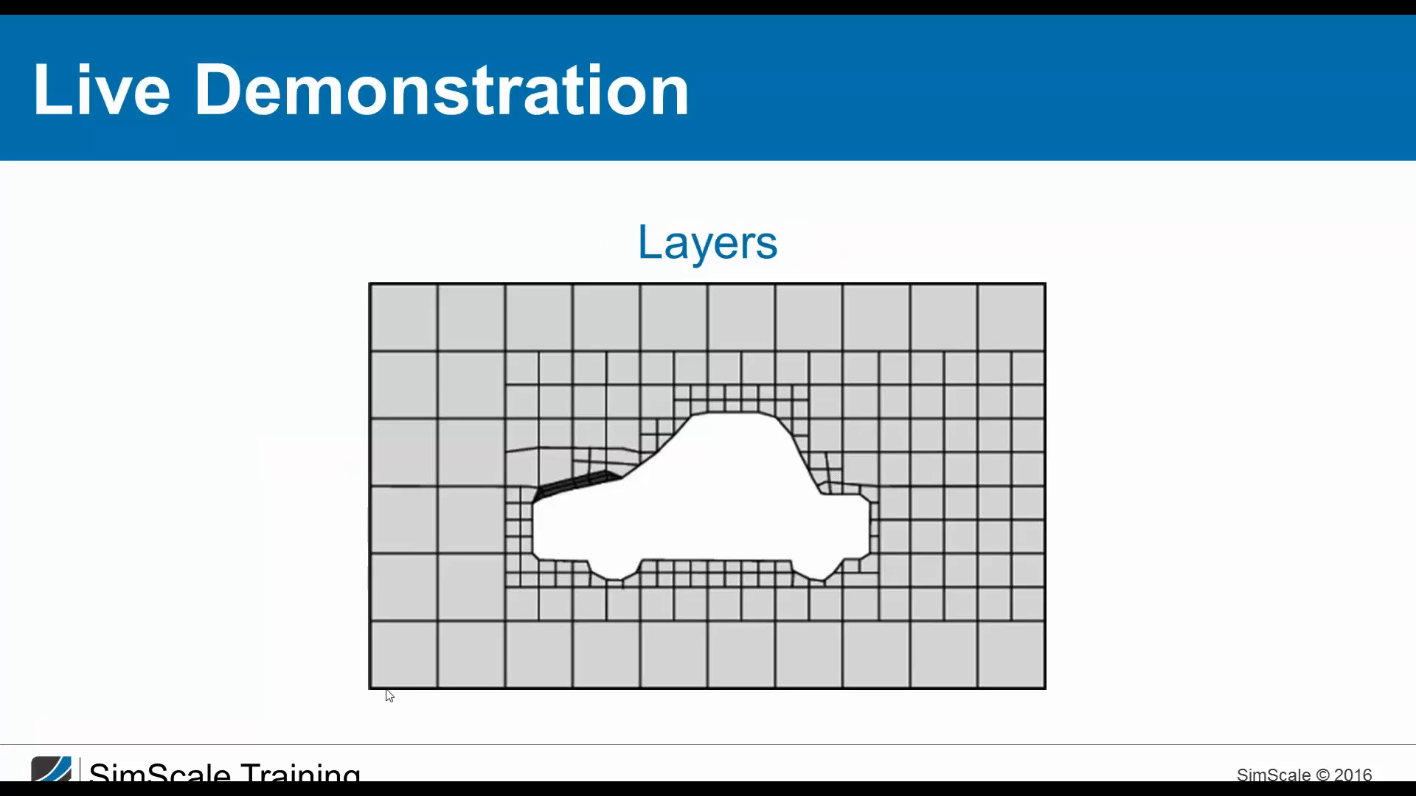
left_click(386, 690)
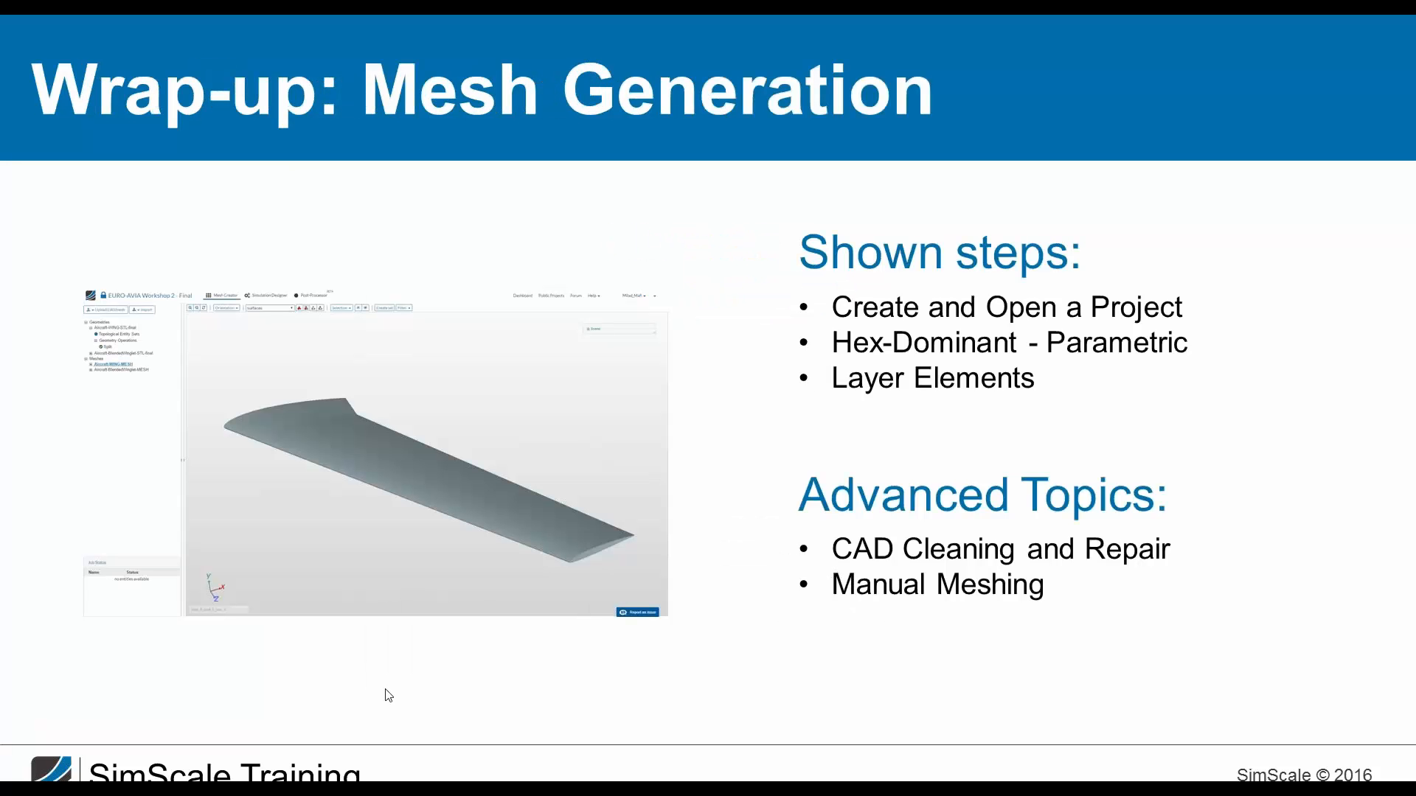
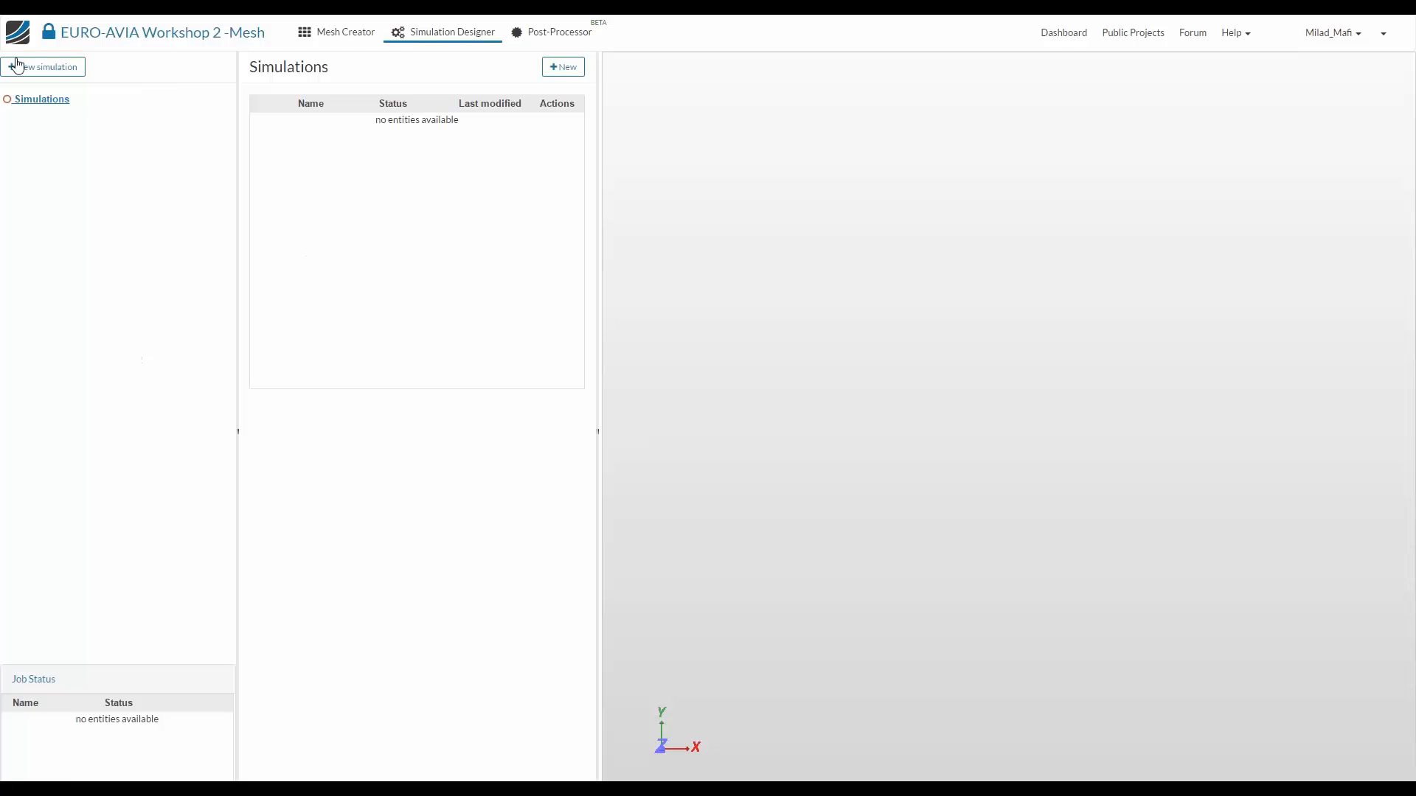
Create a new simulation and choose Incompressible fluid dynamics as its analysis type
left_click(56, 67)
left_click(844, 174)
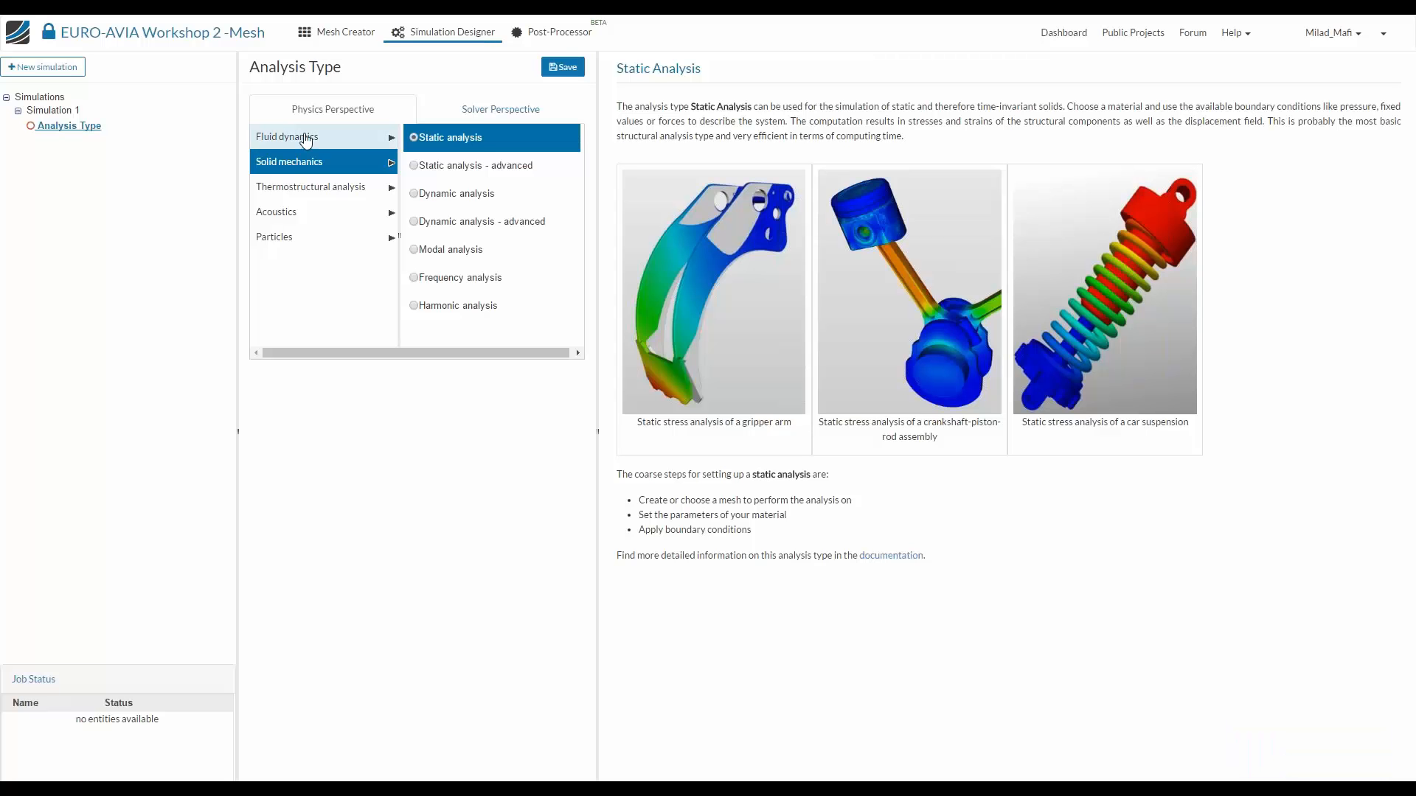
left_click(306, 139)
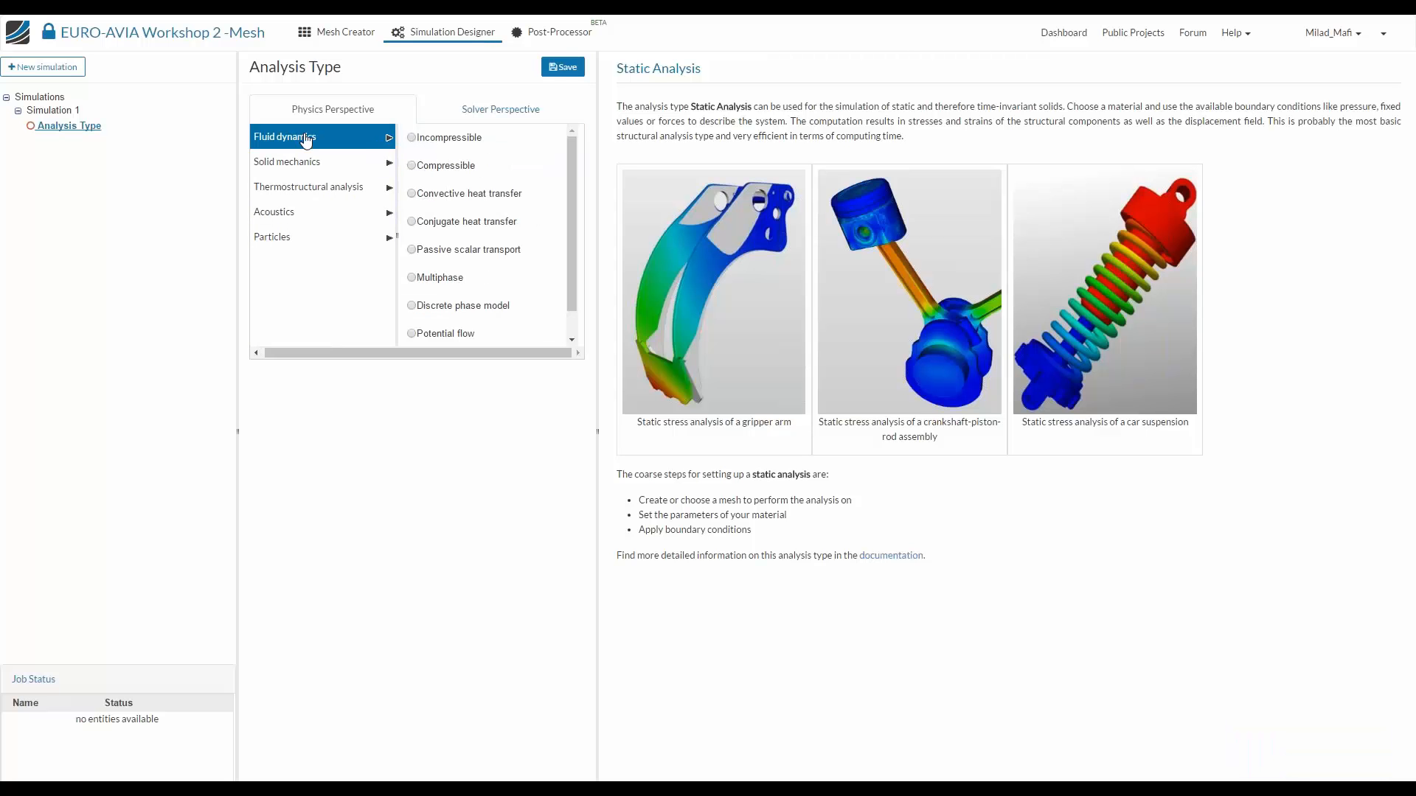
left_click(436, 137)
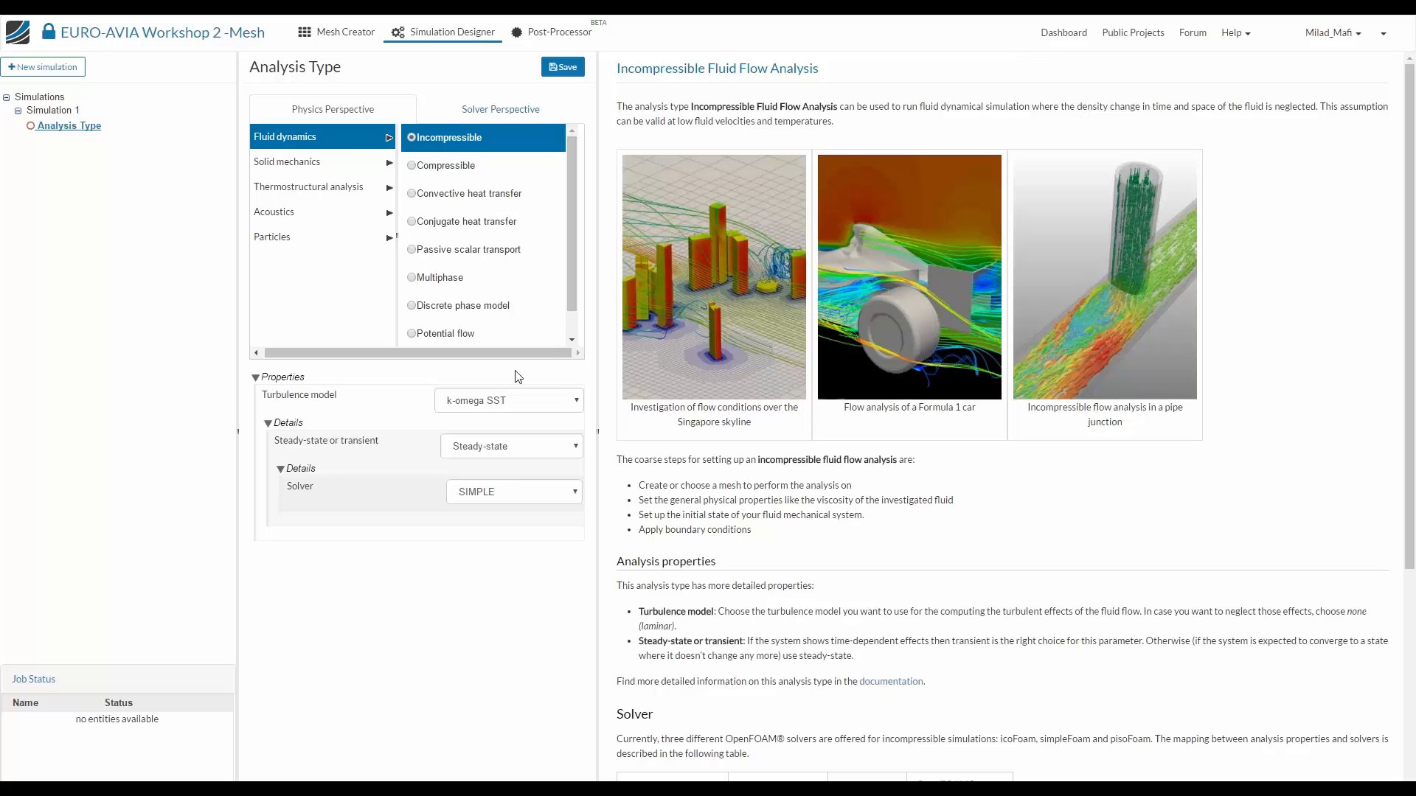
Switch the turbulence model to Laminar and back to k-omega SST
left_click(509, 410)
left_click(510, 410)
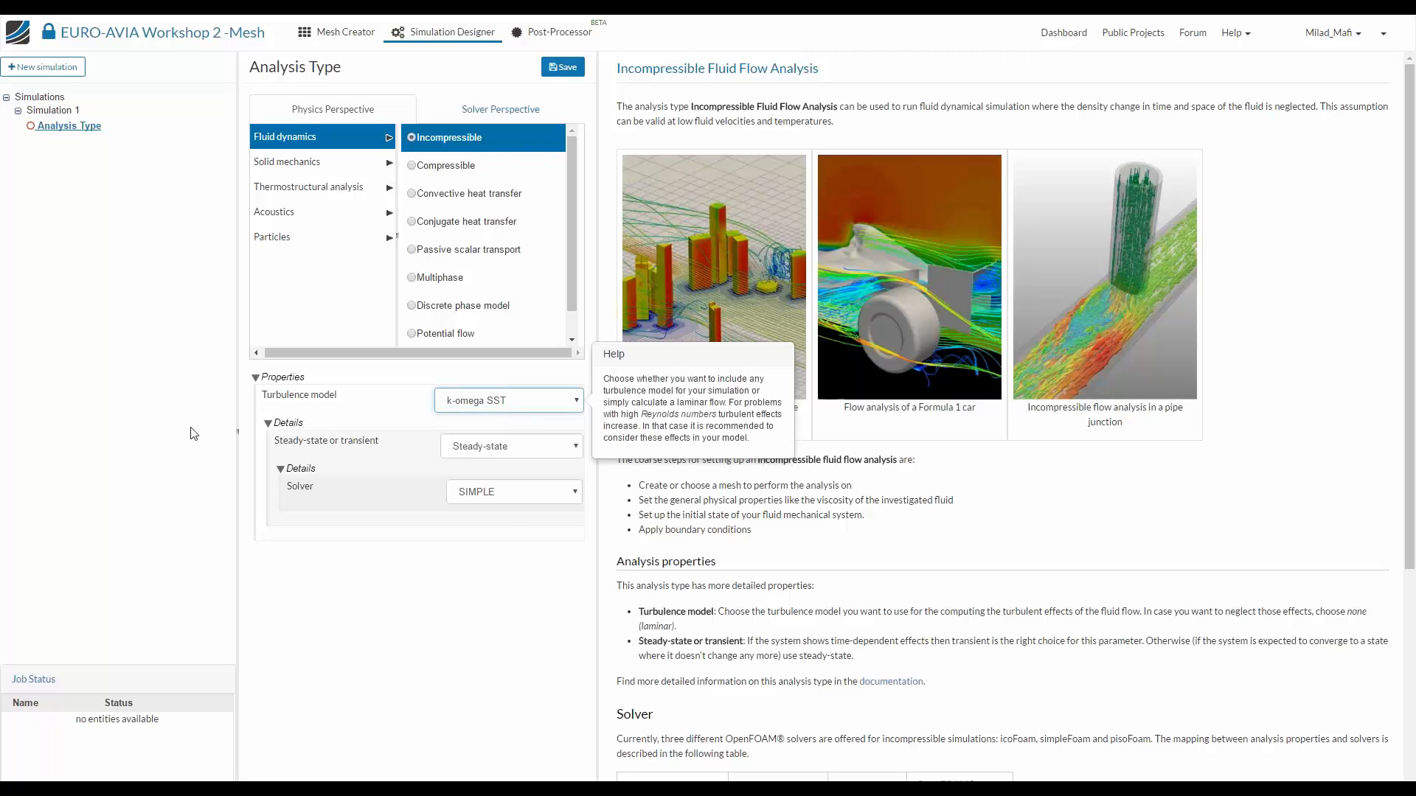
left_click(504, 403)
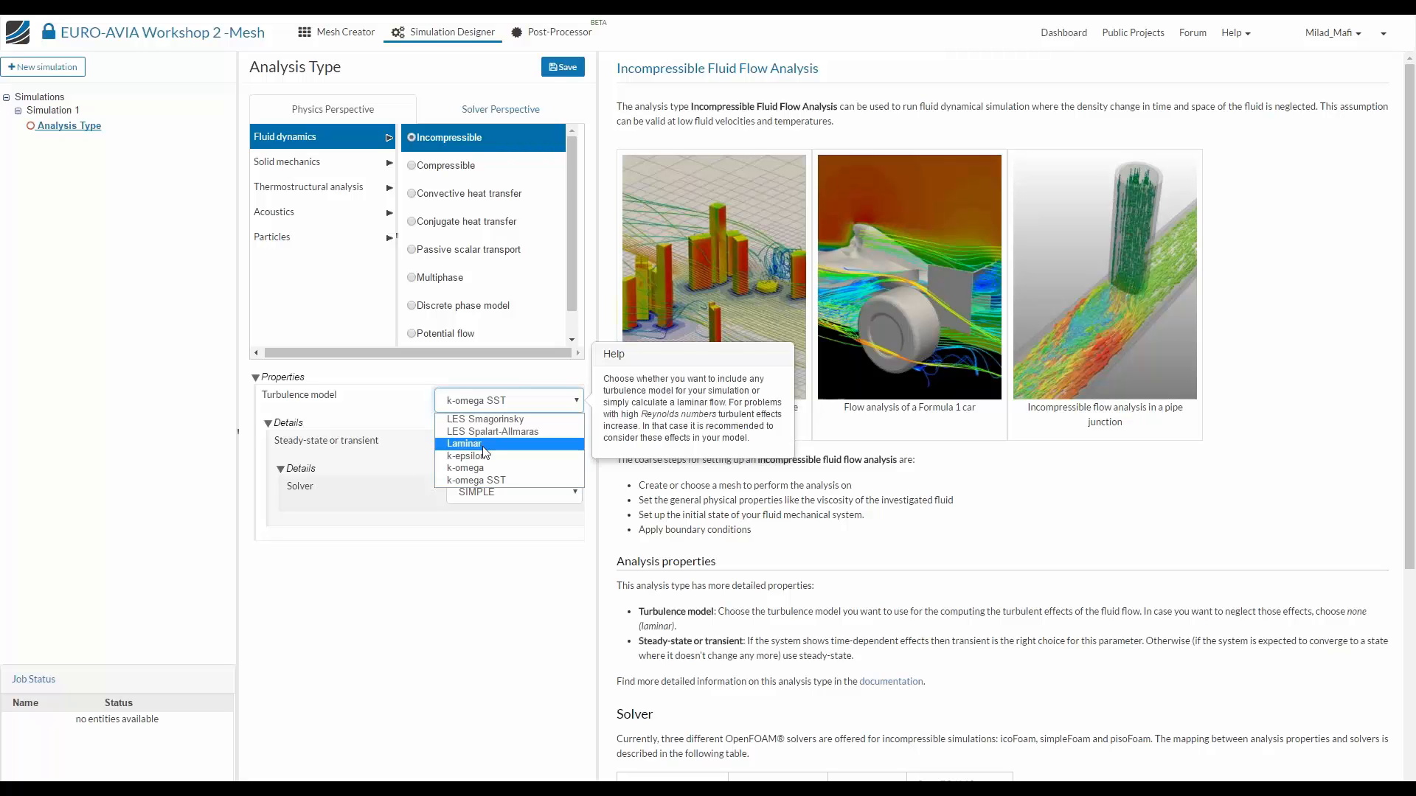
left_click(483, 444)
left_click(477, 405)
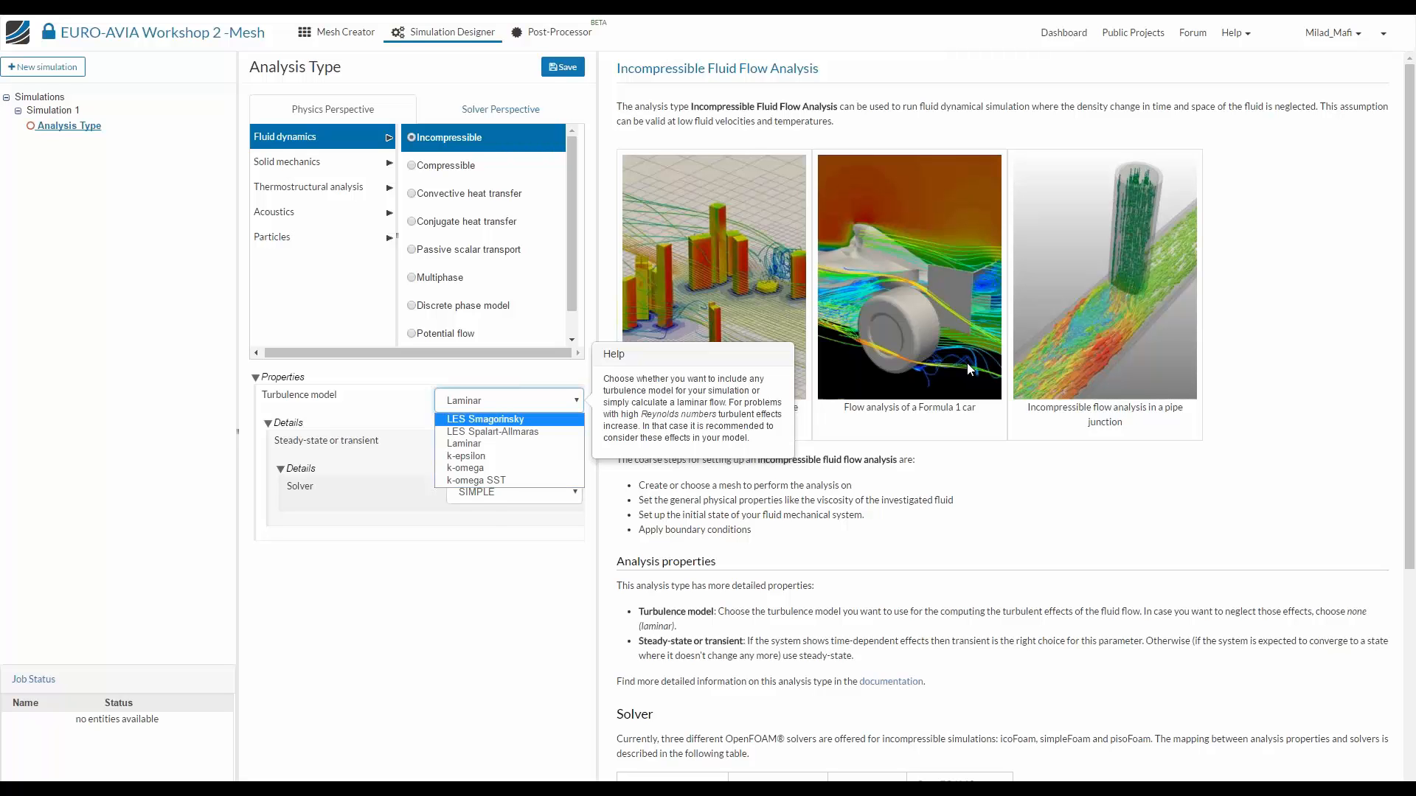
left_click(499, 484)
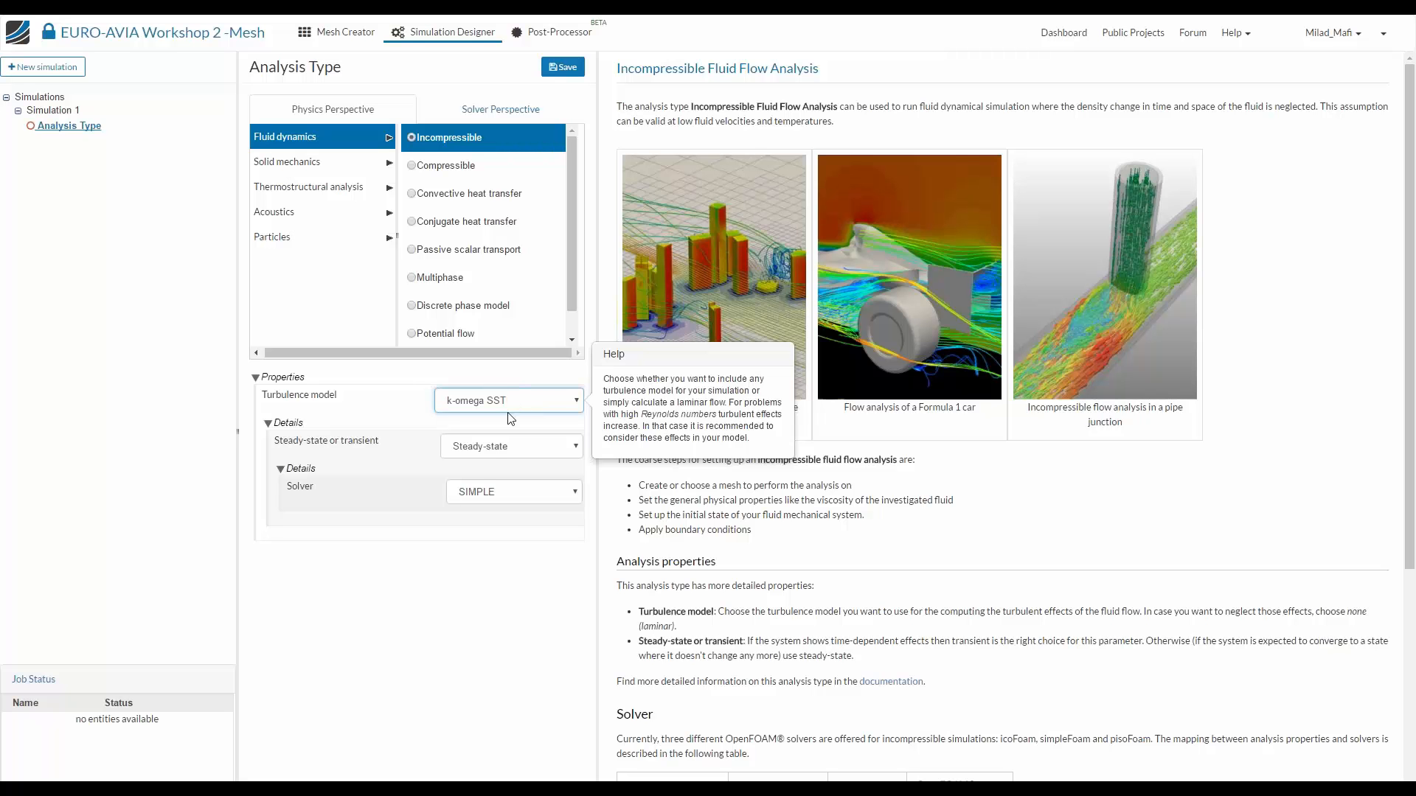
Keep the analysis Steady-state with the SIMPLE solver and save the analysis type
left_click(495, 447)
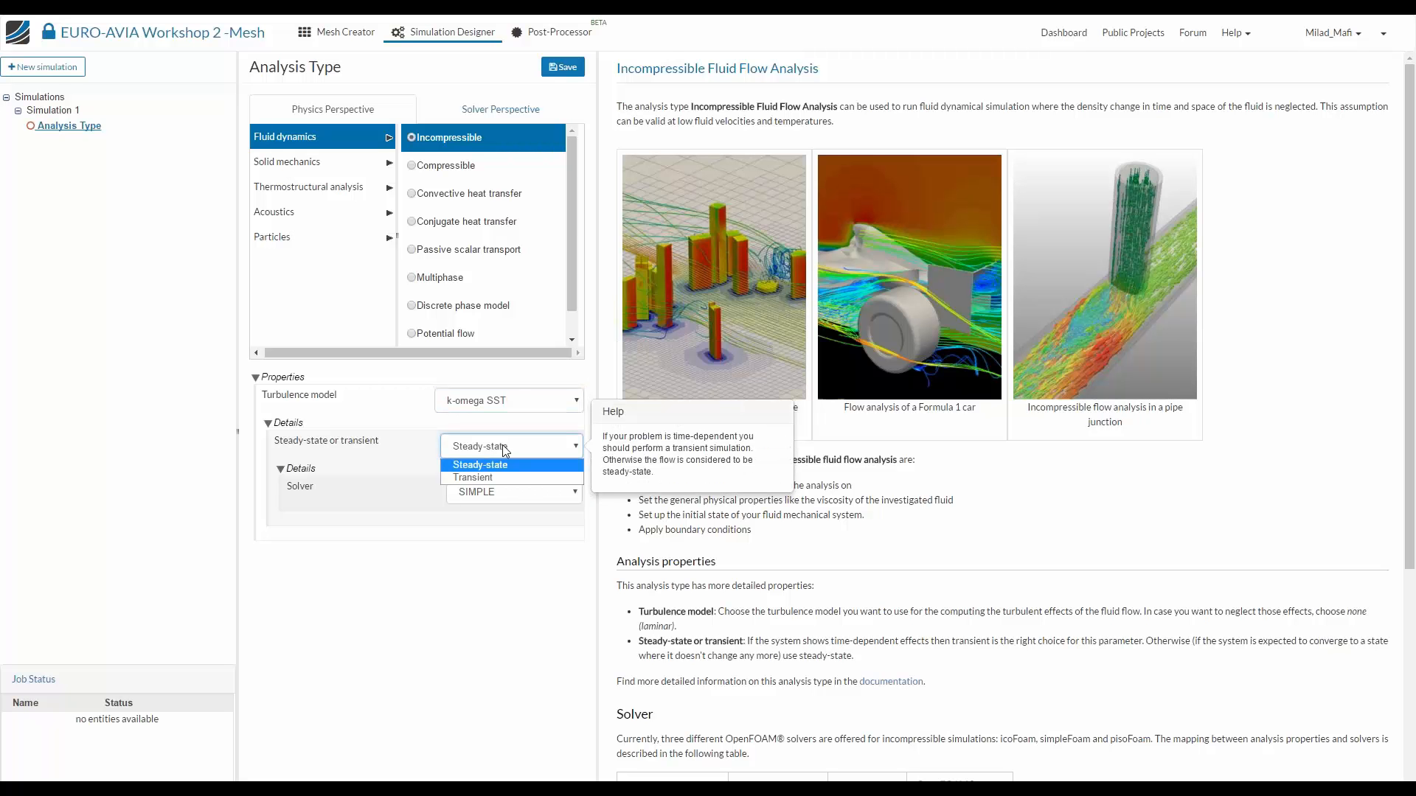
left_click(502, 445)
left_click(485, 493)
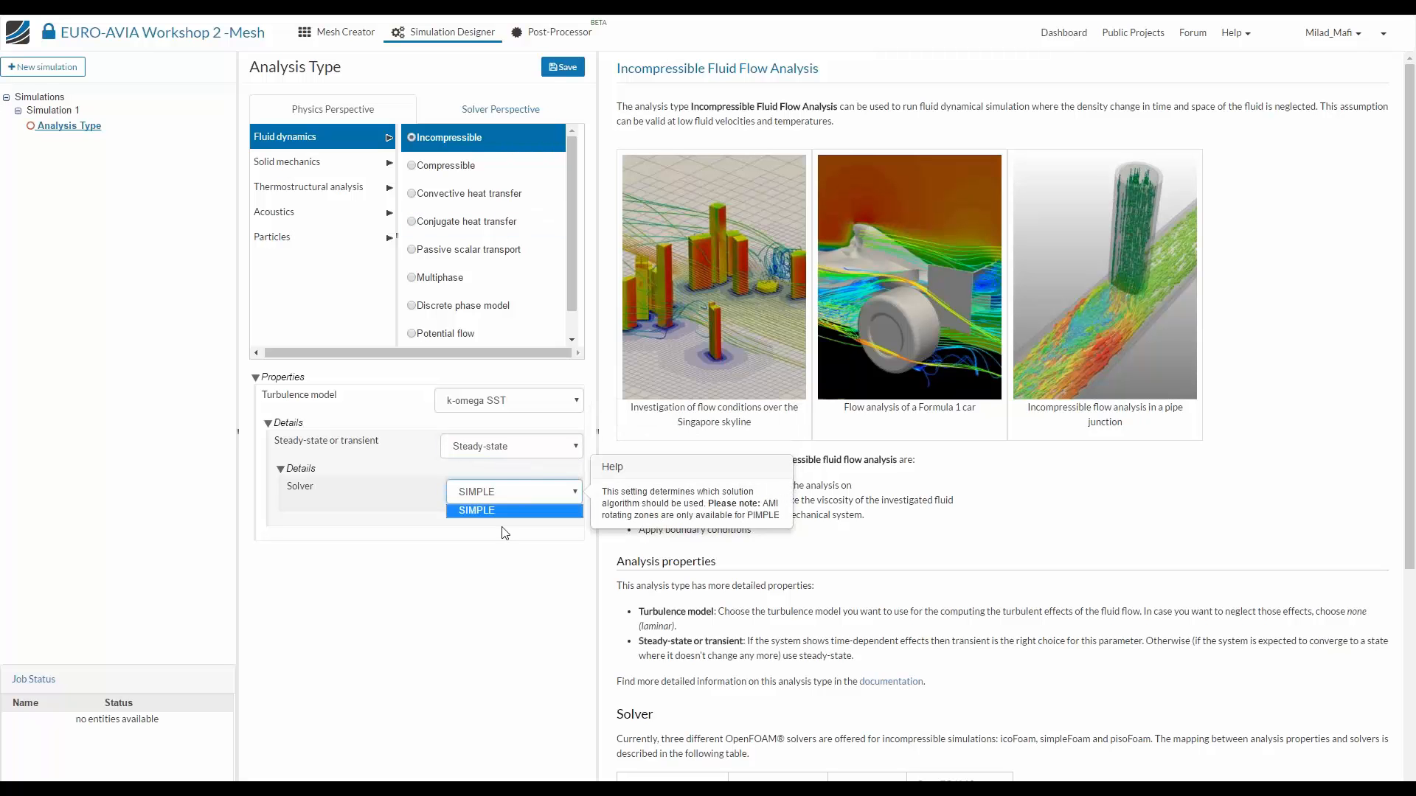
left_click(482, 594)
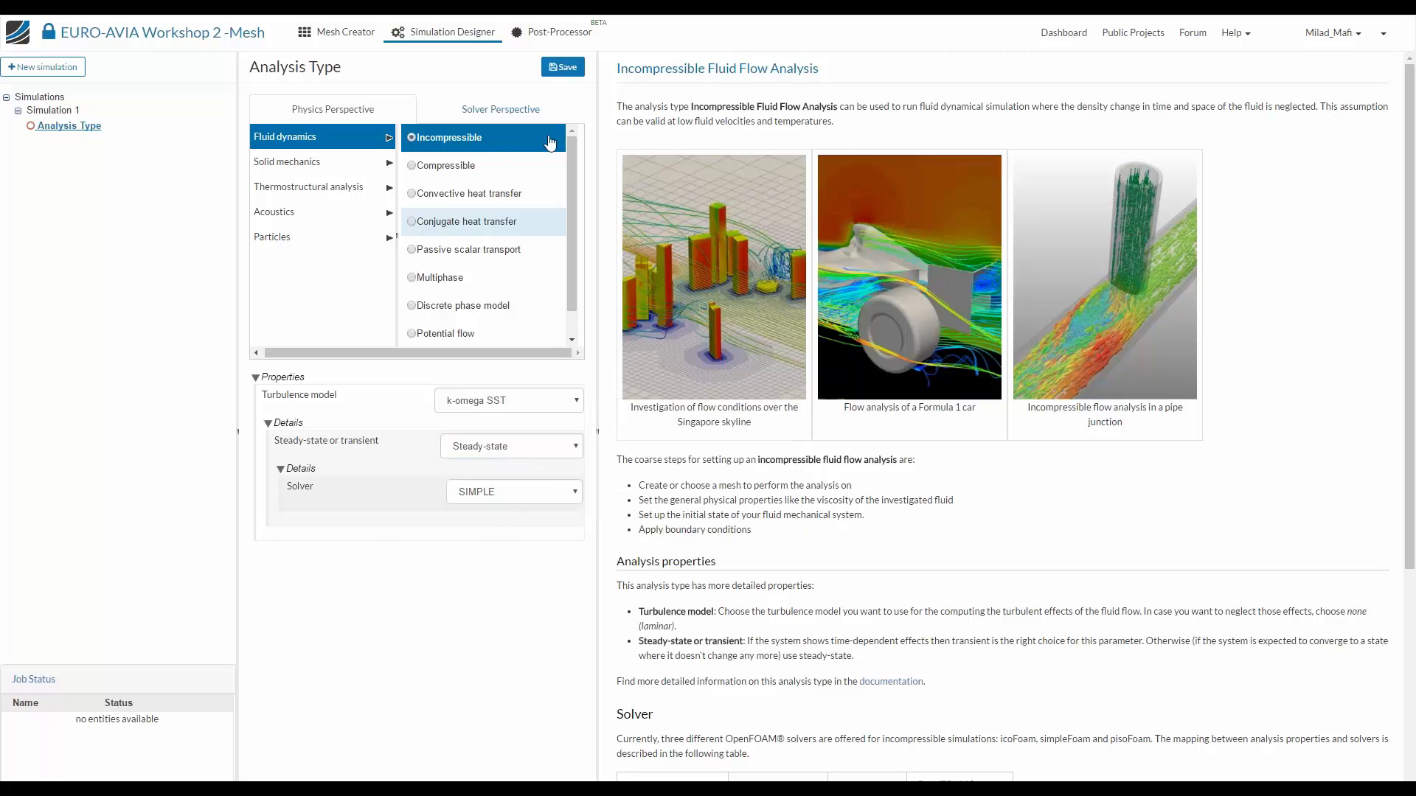
left_click(563, 67)
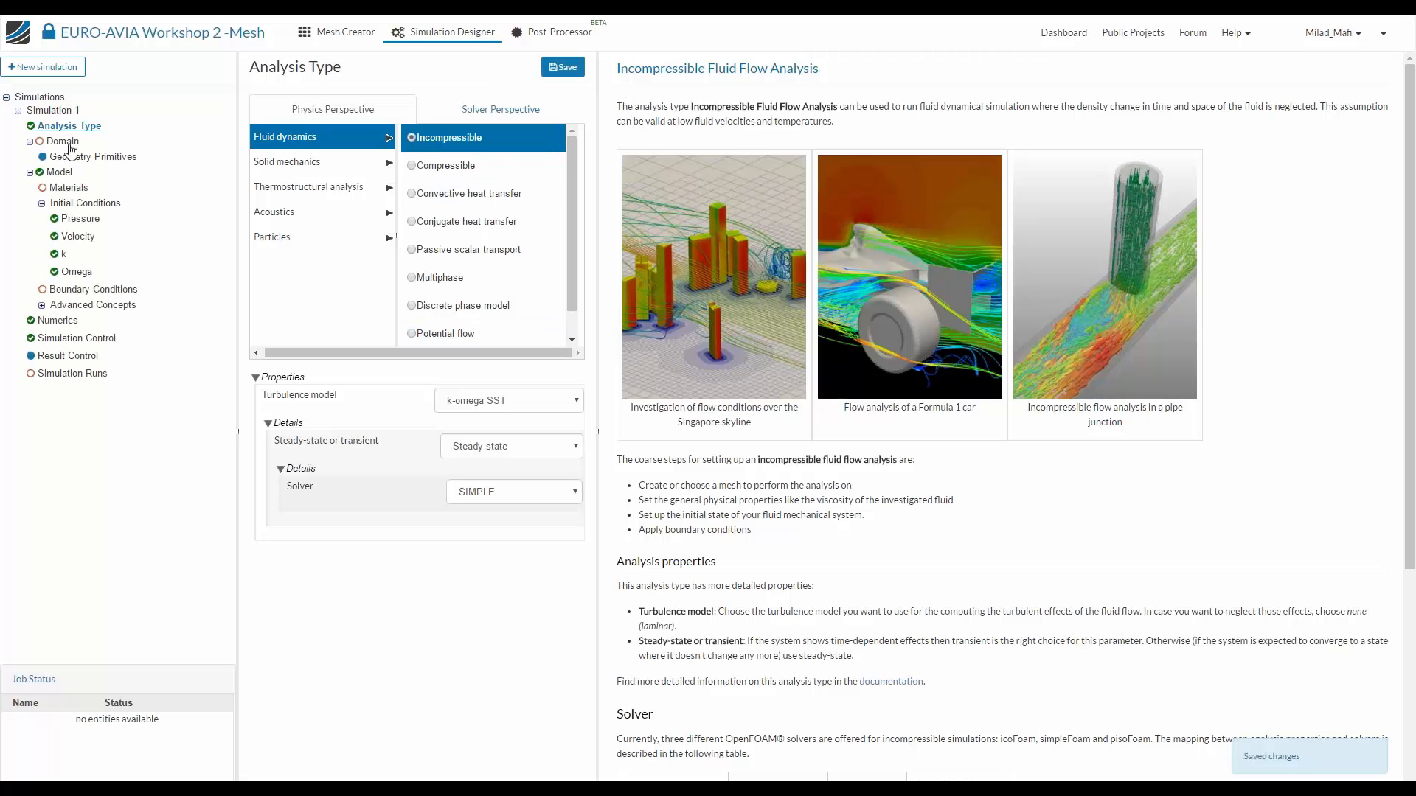
Assign Aircraft-WING-MESH as the simulation domain and save it
left_click(67, 143)
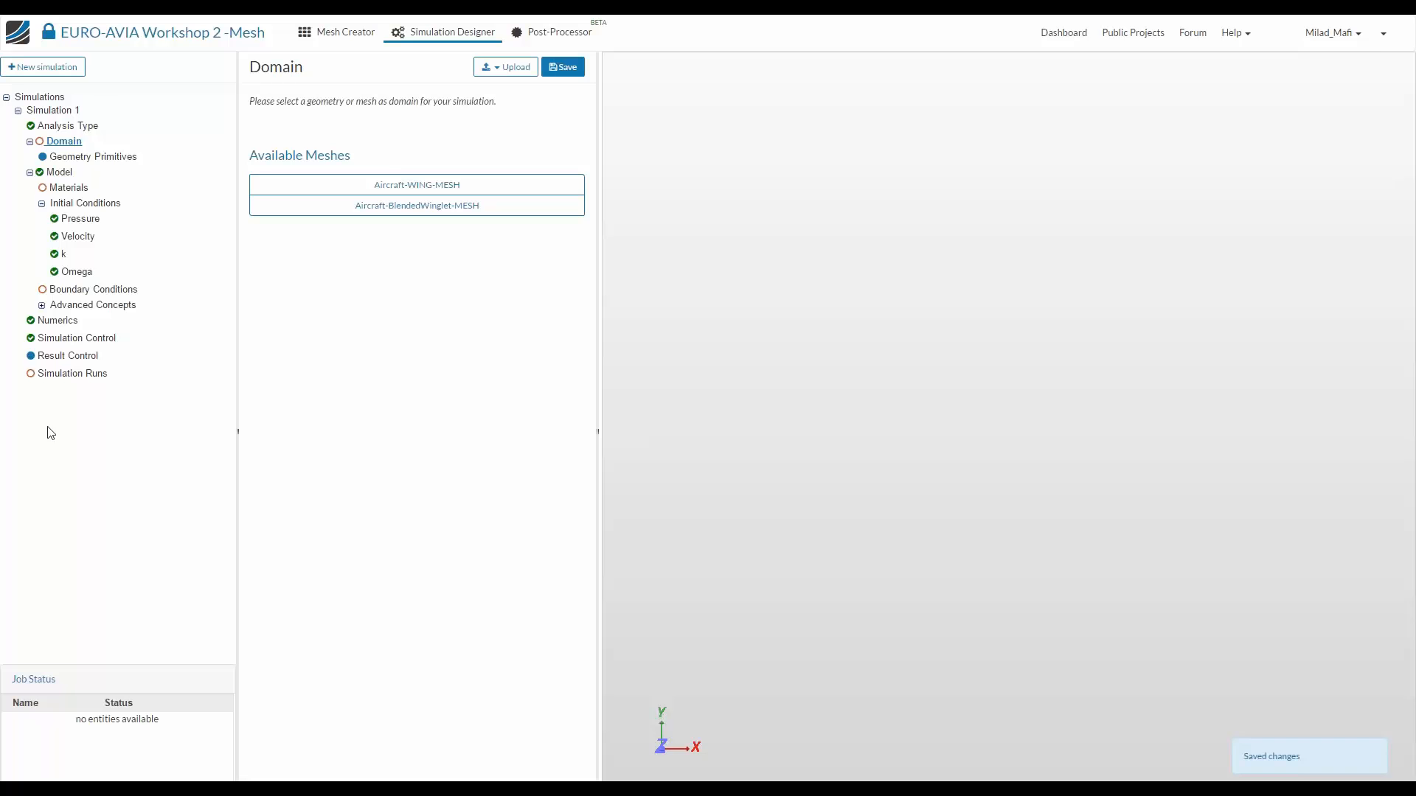
left_click(375, 184)
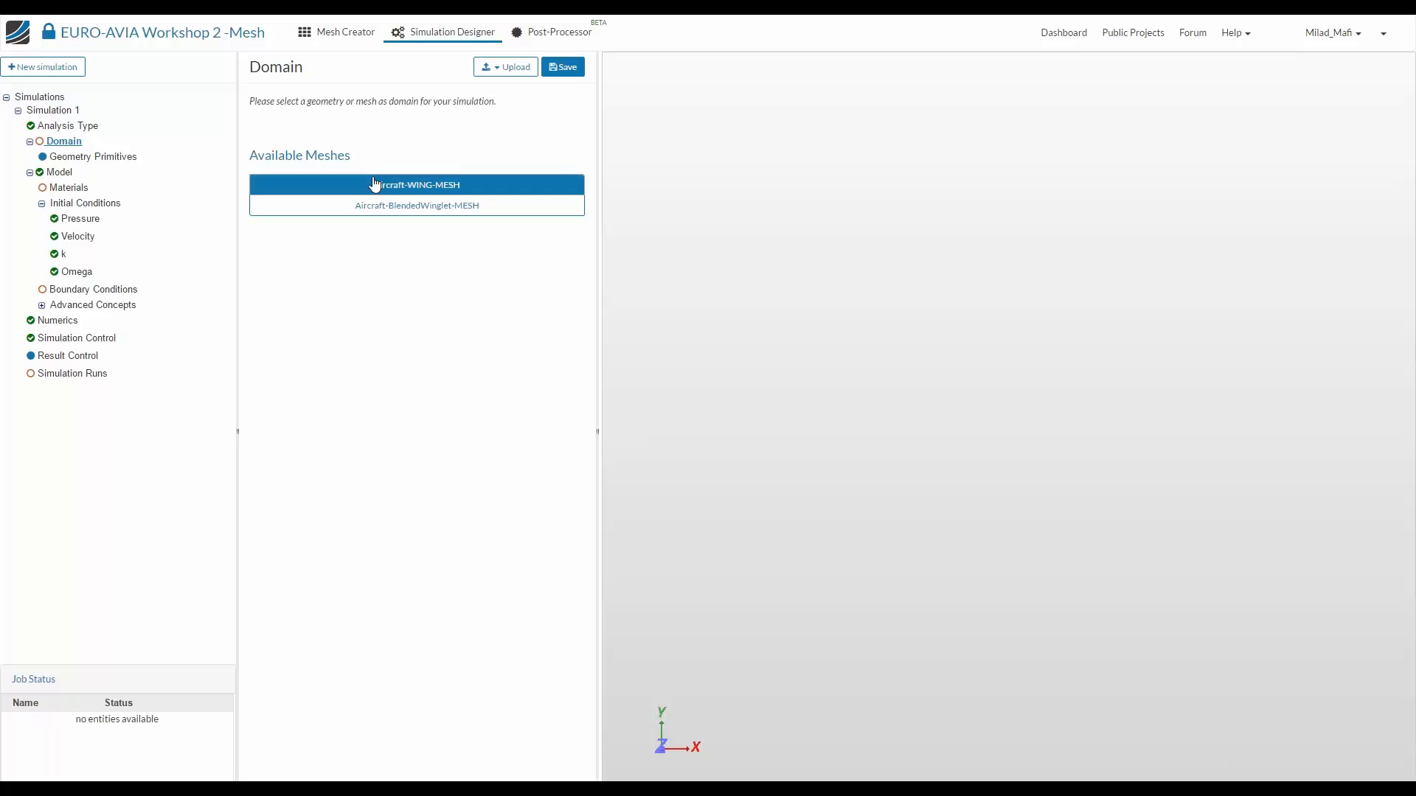
left_click(563, 67)
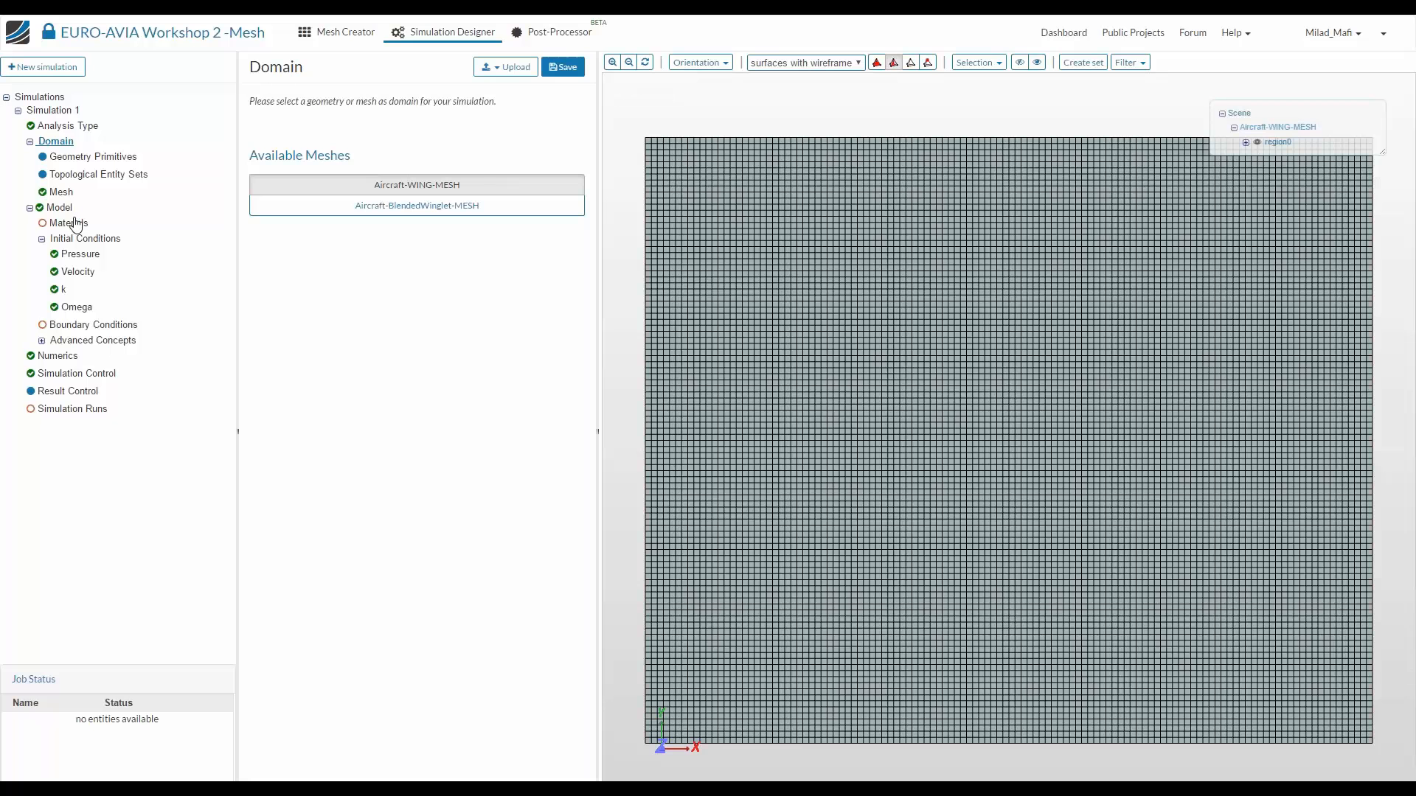
Open the simulation's materials and display the mesh domain as surfaces without wireframe in an angled view
left_click(74, 220)
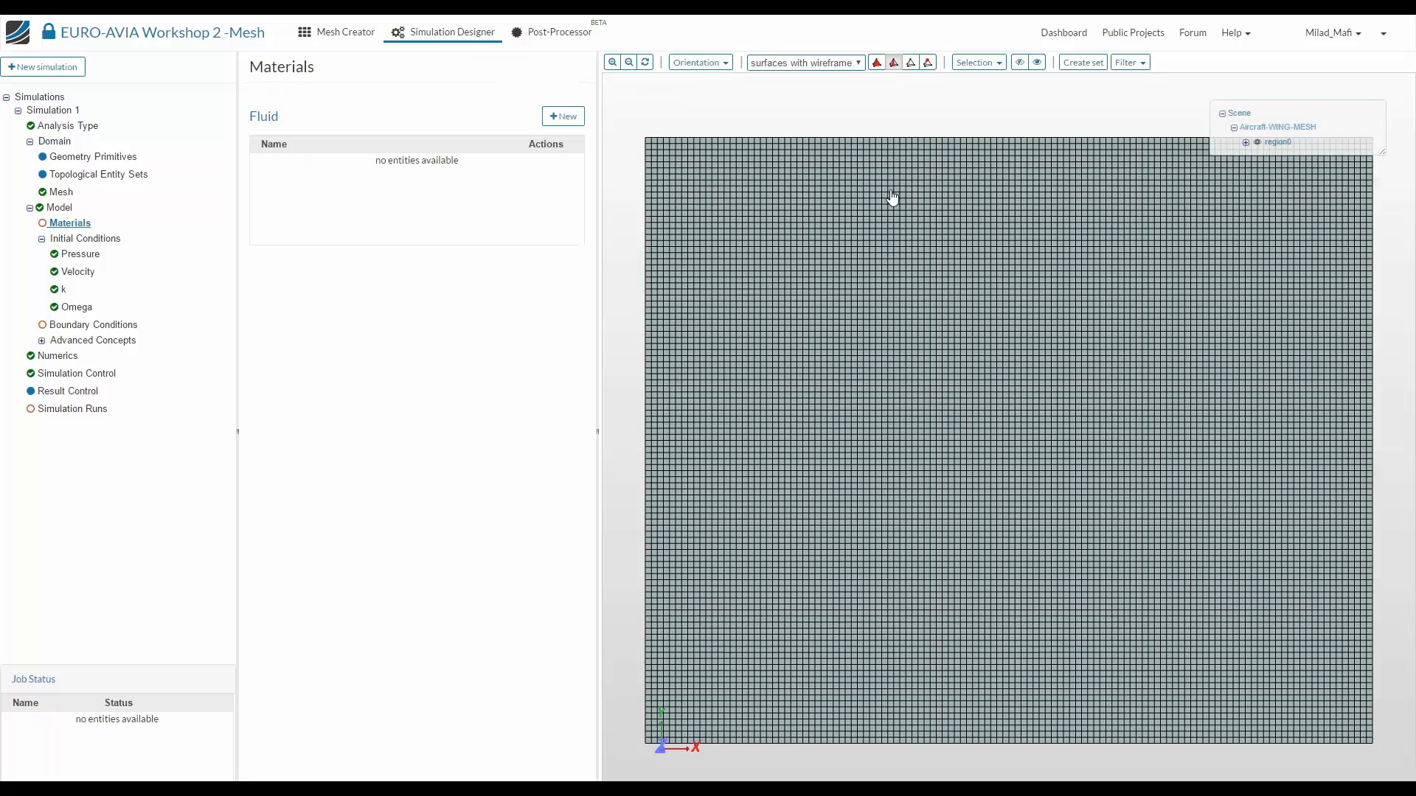
left_click_drag(890, 191, 1128, 148)
left_click(805, 63)
left_click(769, 77)
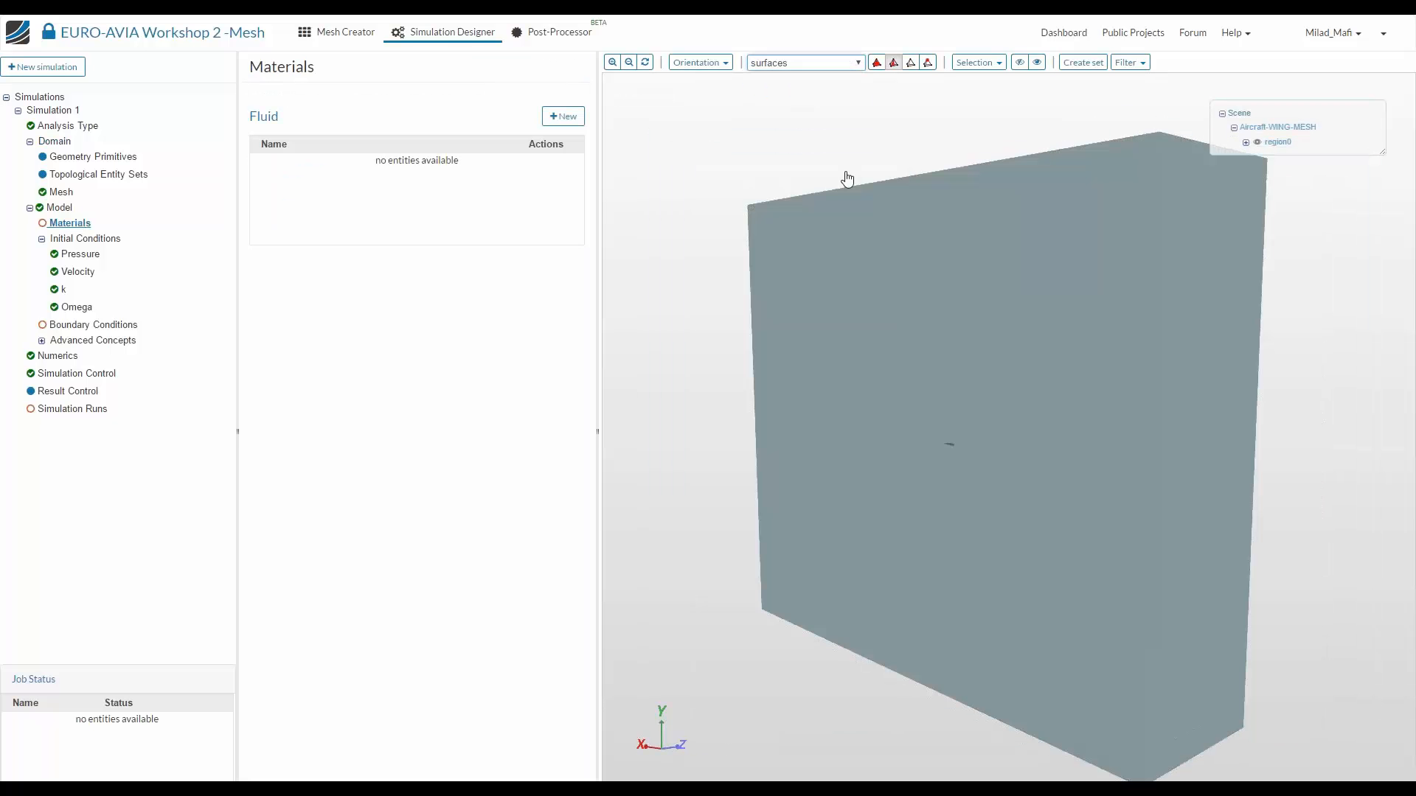
mouse_move(848, 180)
left_mouse_down()
mouse_move(862, 233)
mouse_move(964, 262)
mouse_move(831, 216)
mouse_move(841, 430)
mouse_move(811, 472)
left_mouse_up()
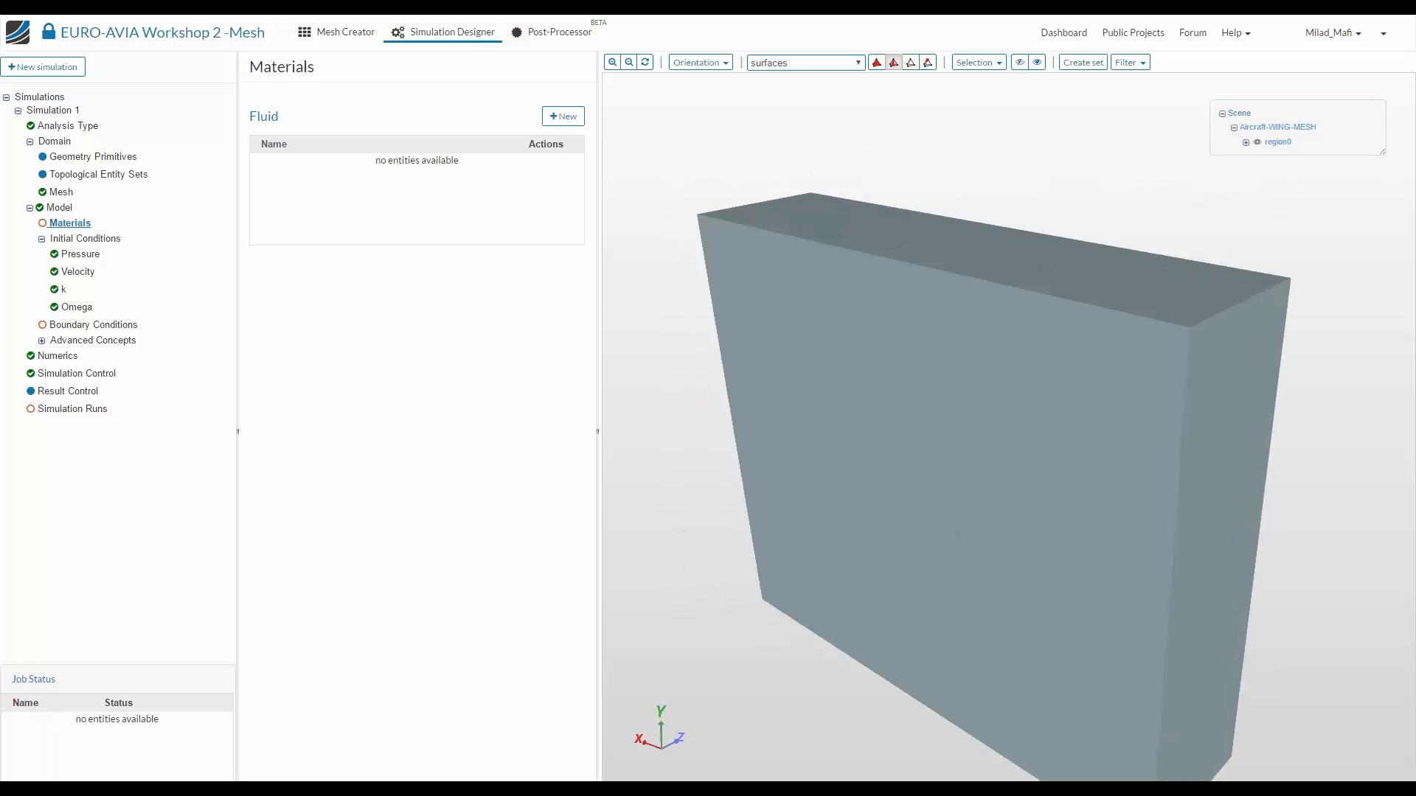
Add a new fluid material and import Air from the material library
left_click(551, 120)
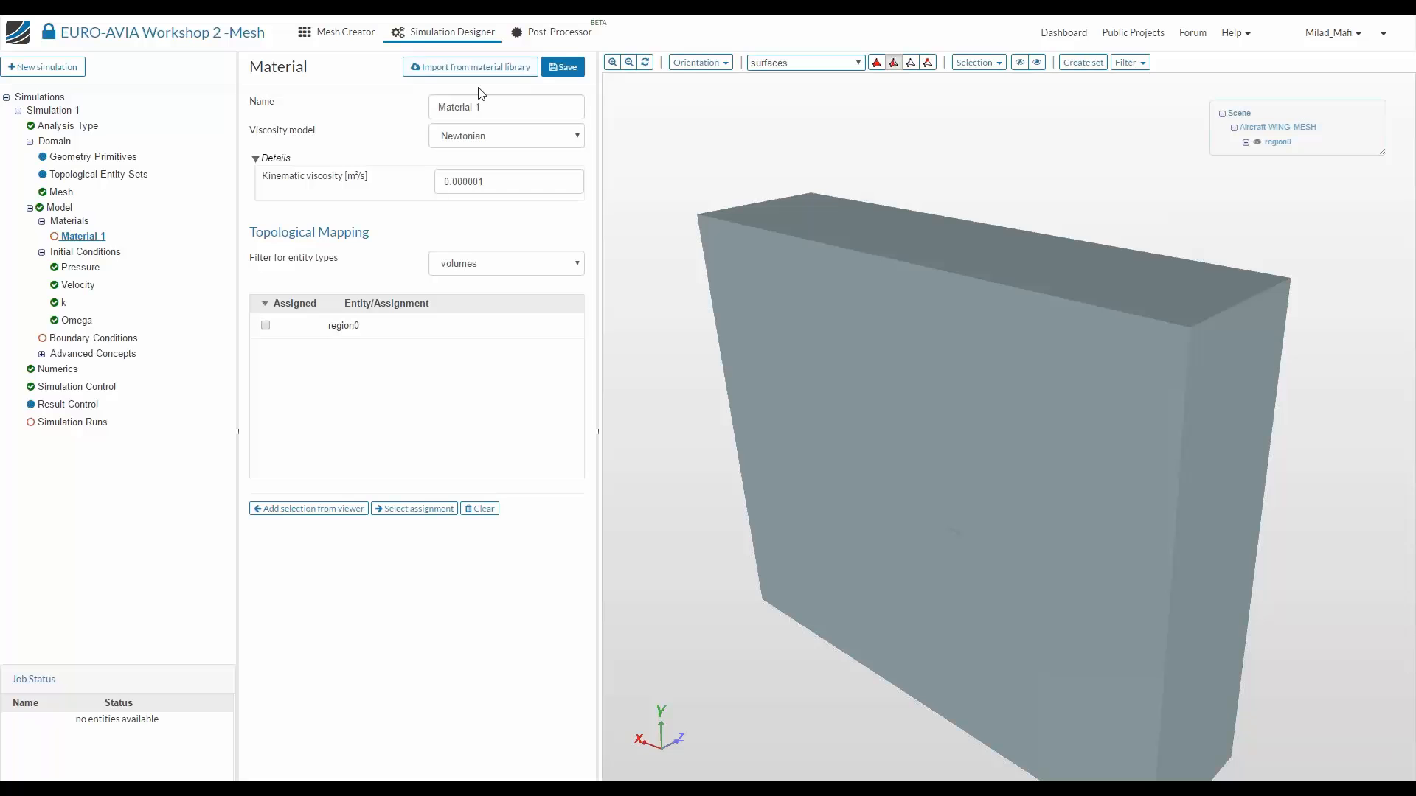
left_click(492, 69)
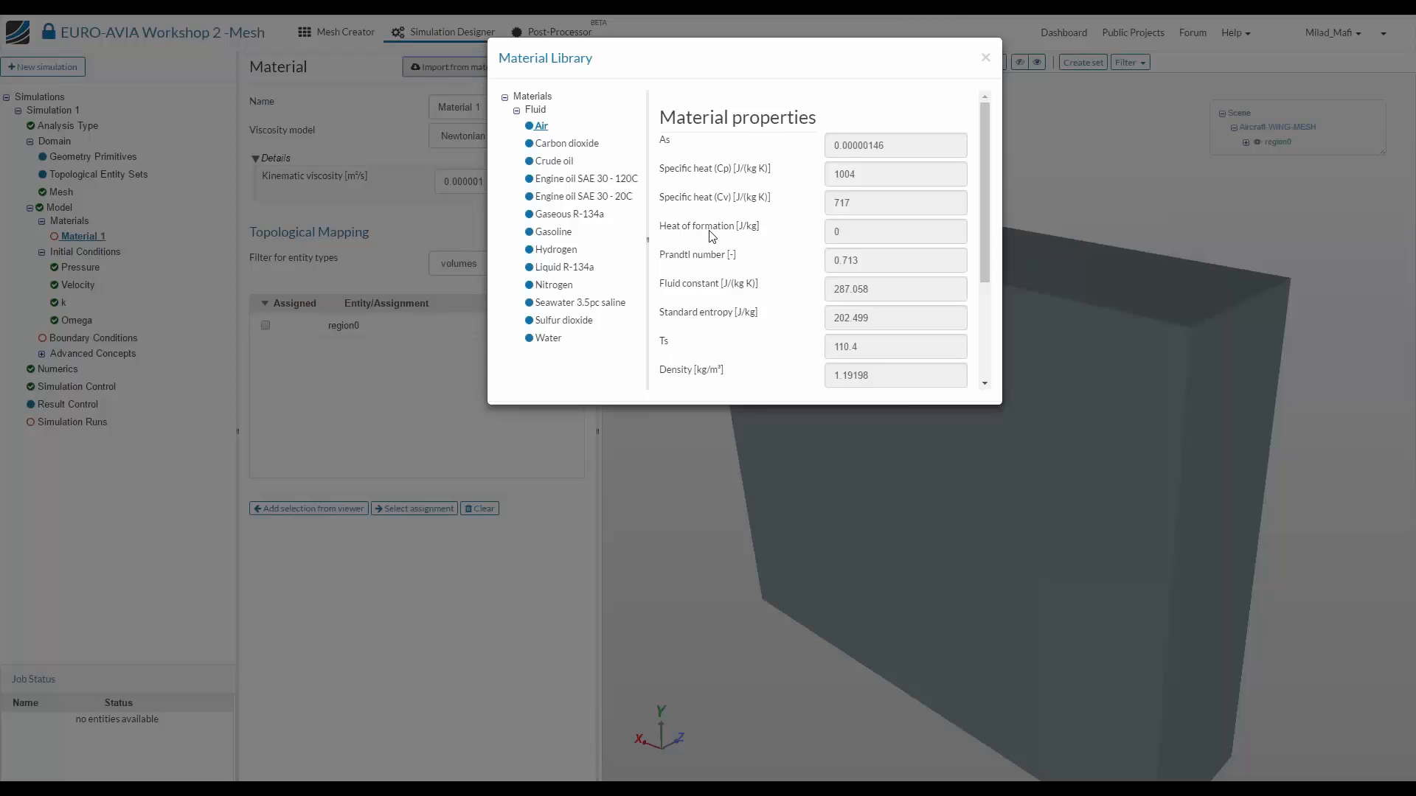
scroll(712, 236, "down", 5)
left_click(673, 352)
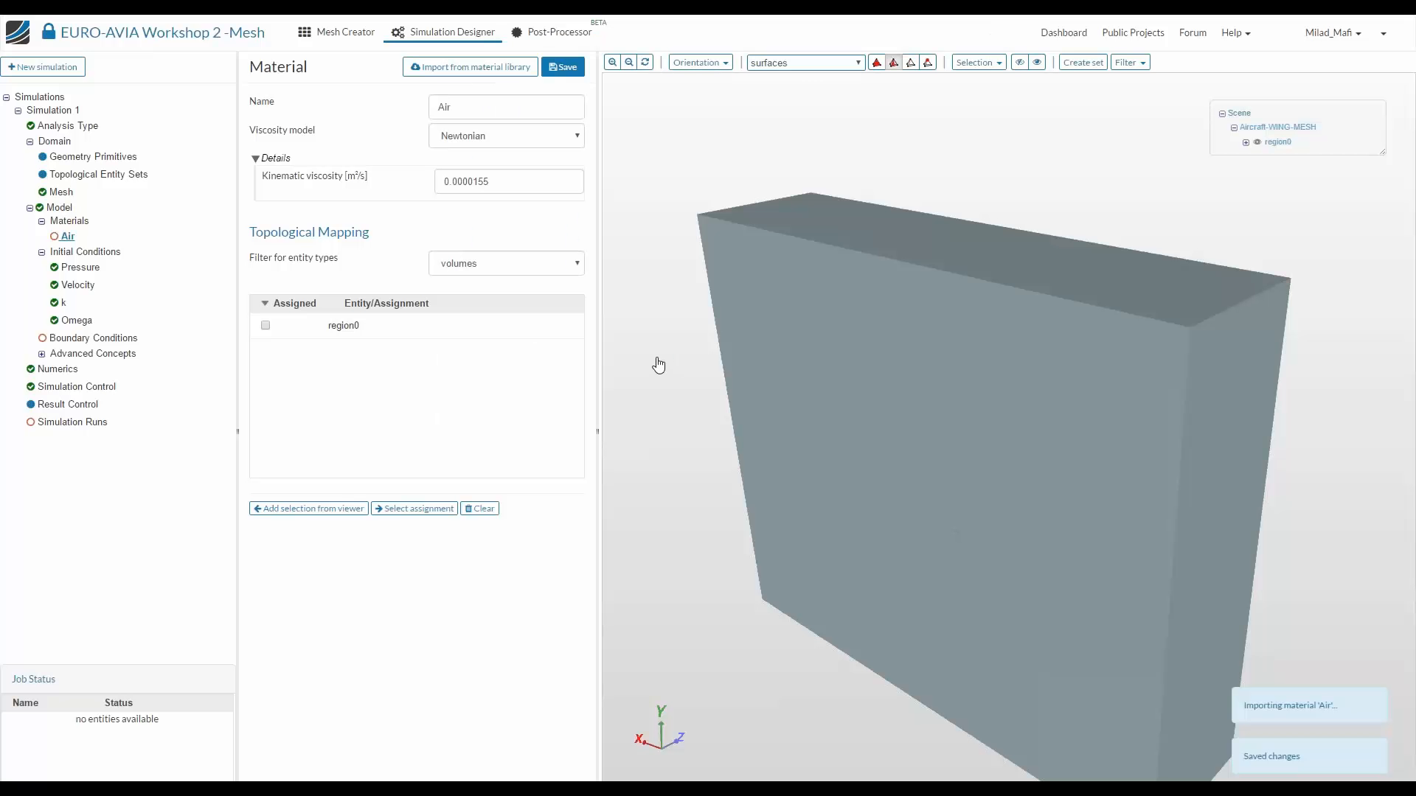
Assign the Air material to the region0 volume and save it
left_click(397, 331)
left_click(563, 67)
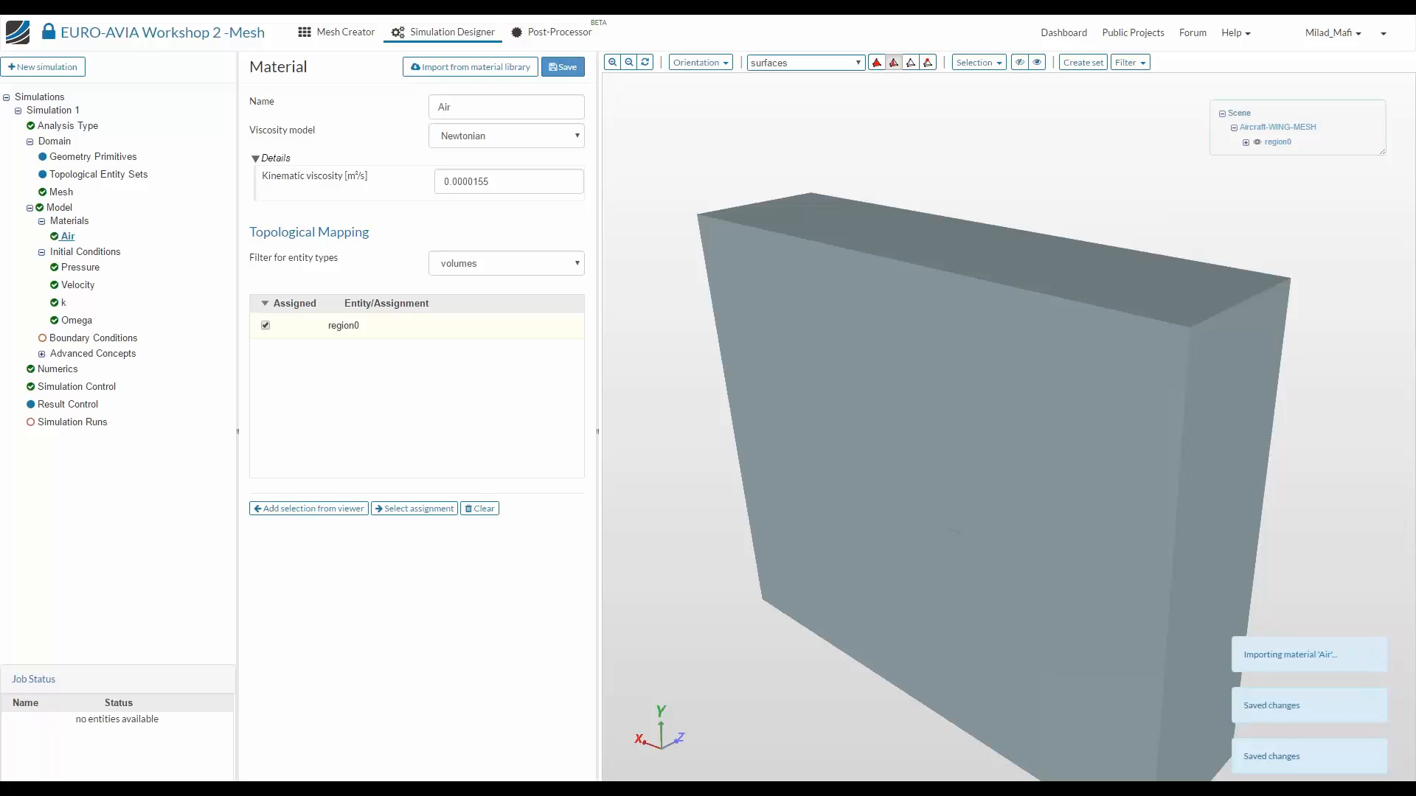
left_click_drag(904, 591, 1103, 480)
left_click_drag(879, 405, 896, 464)
Set the uniform initial pressure to 10e5 and save the initial condition
left_click(96, 254)
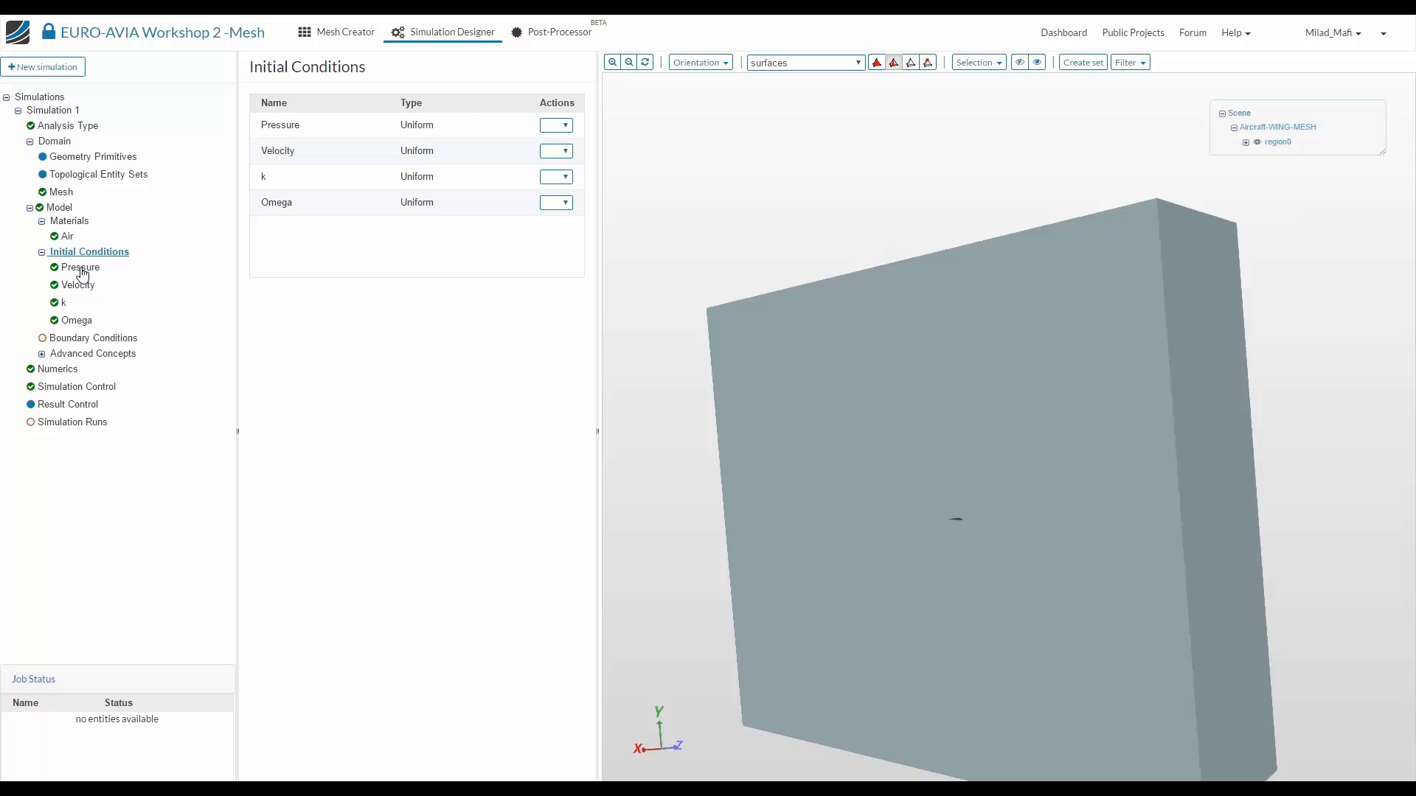
left_click(81, 268)
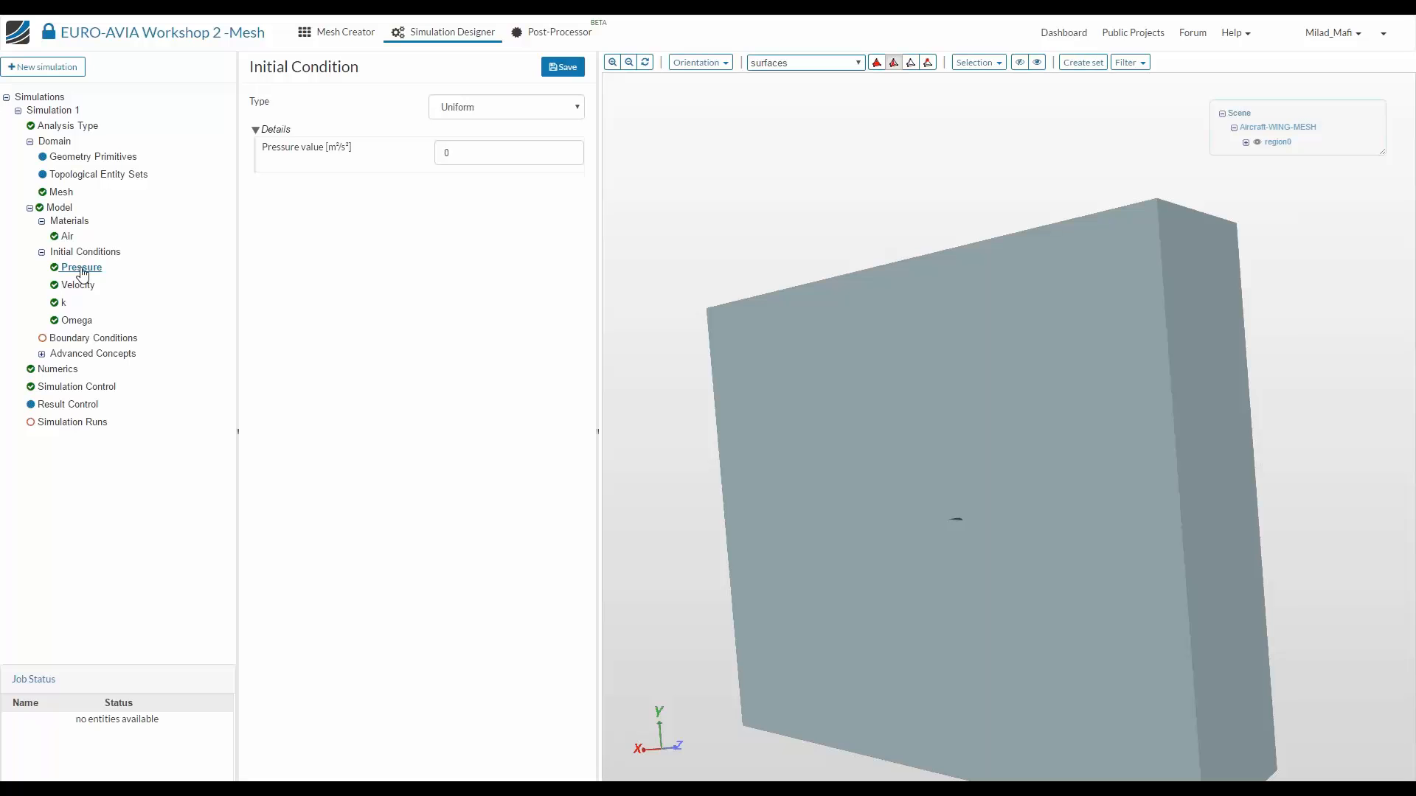
double_click(496, 154)
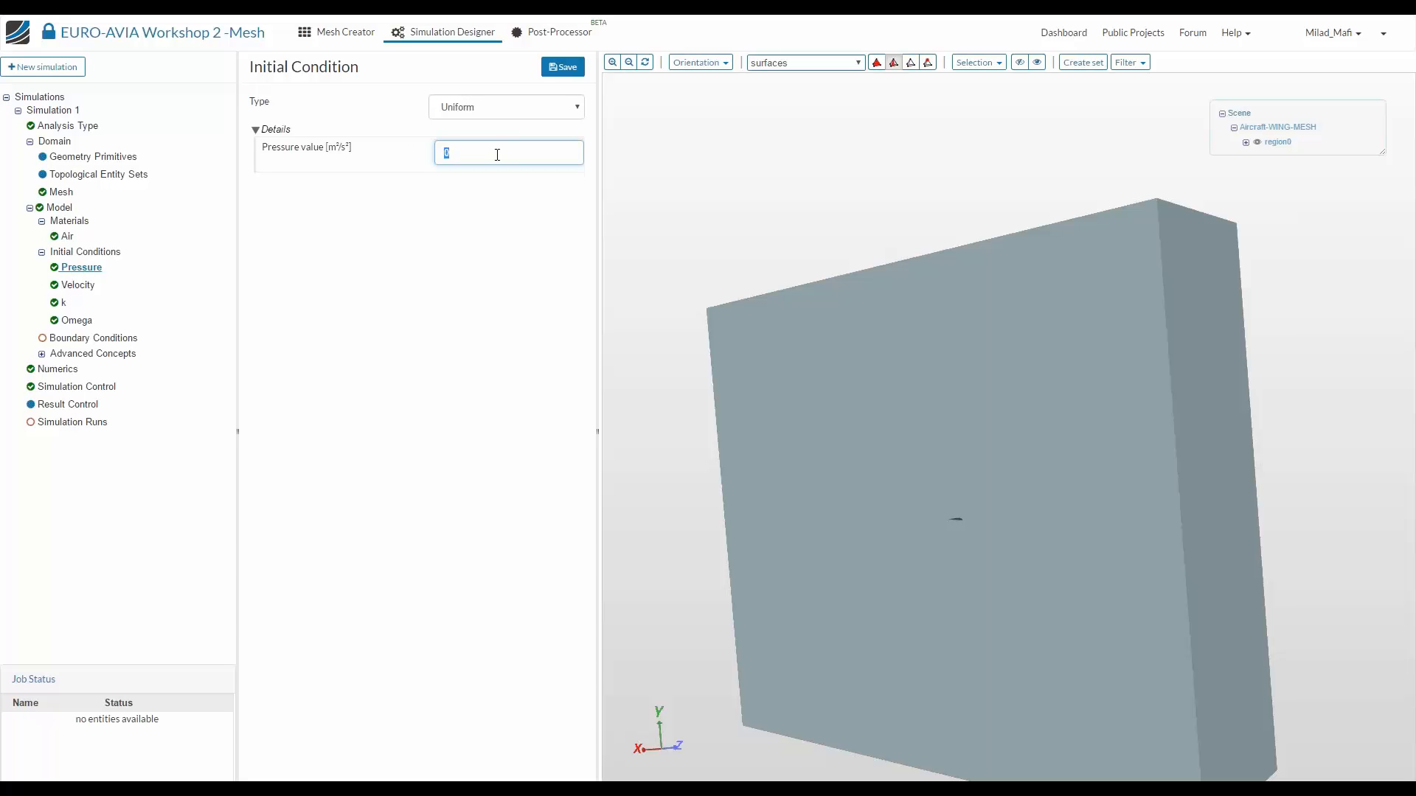
left_click(497, 155)
type("10e5")
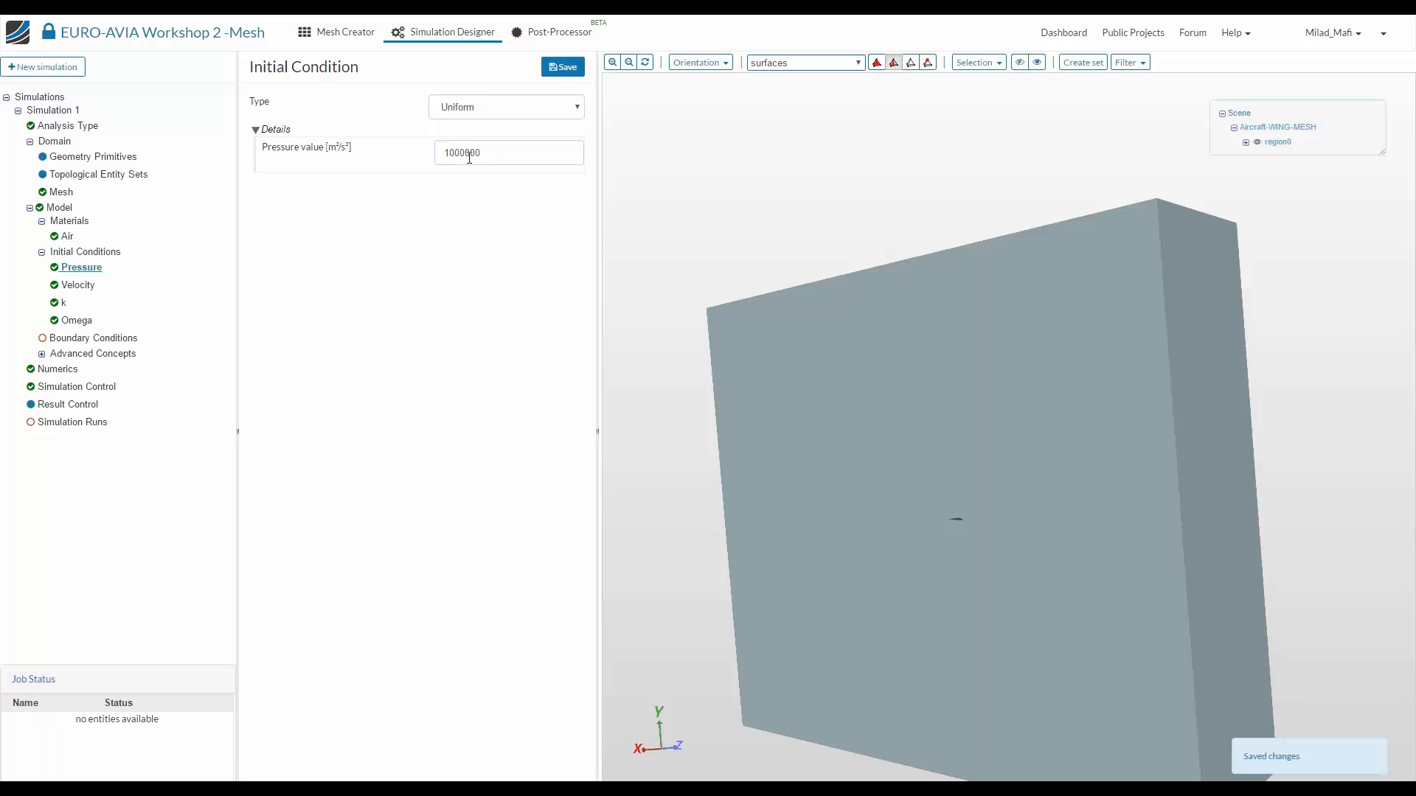
left_click(445, 153)
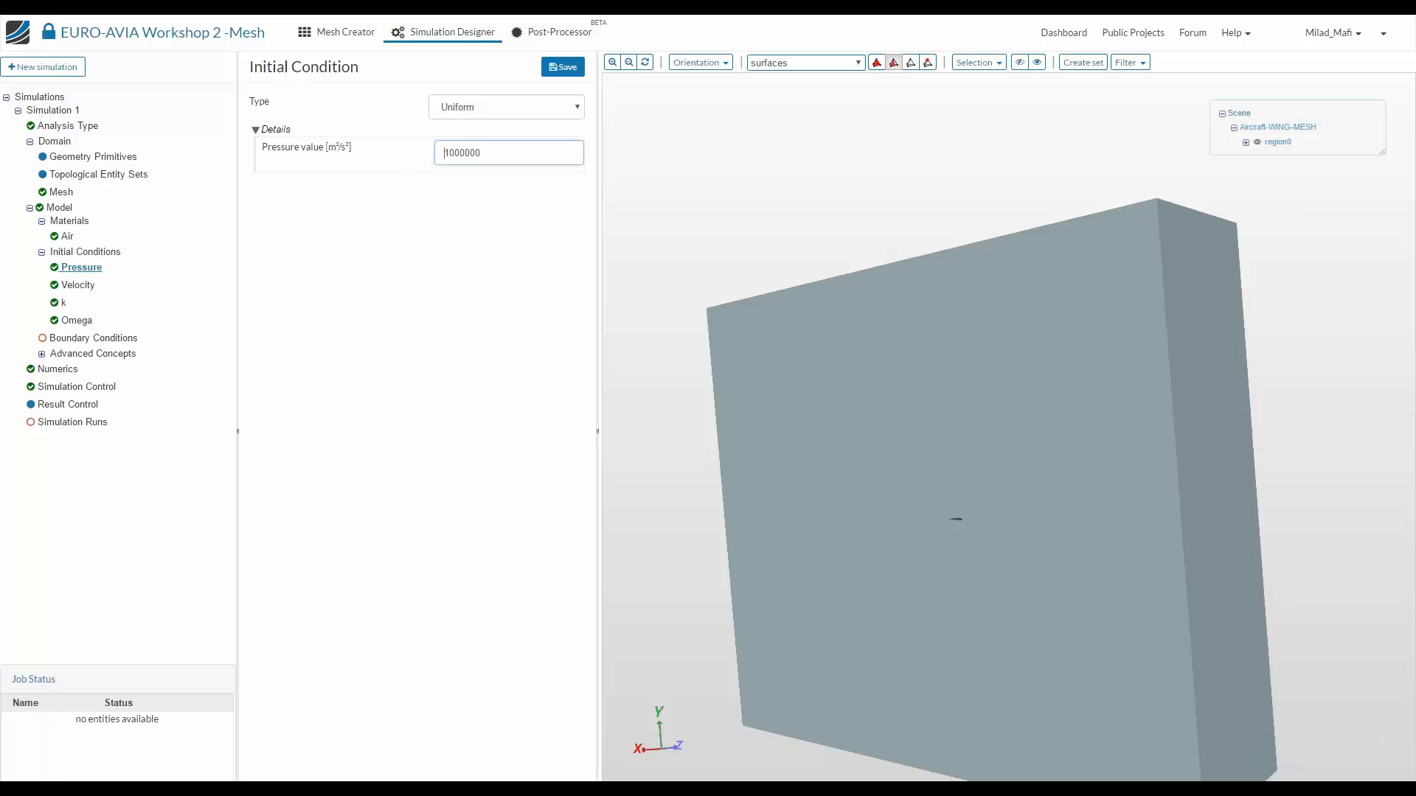
double_click(444, 158)
Open the velocity initial condition and examine the wing profile and axis directions in the +z view
left_click(79, 285)
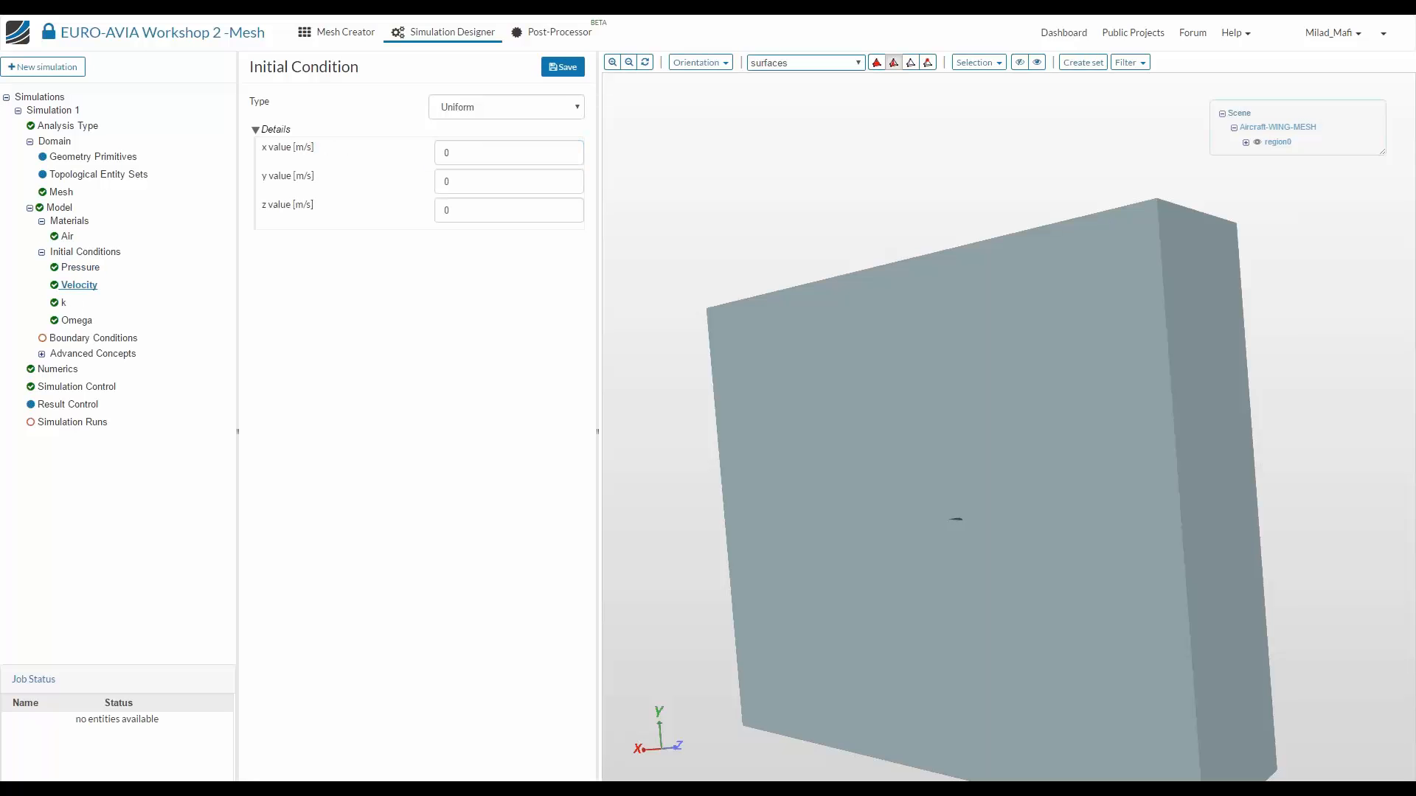
left_click(472, 146)
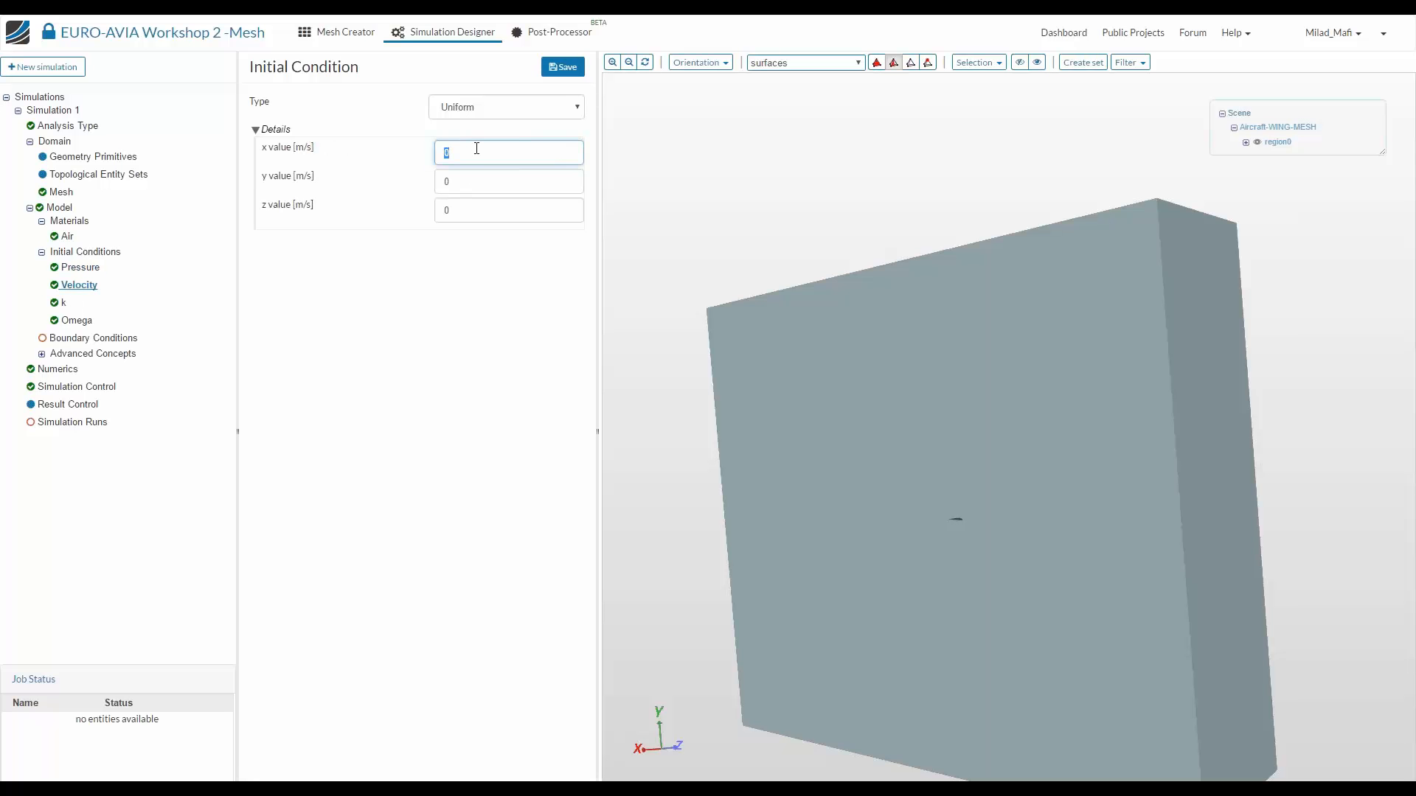
left_click_drag(944, 295, 1021, 398)
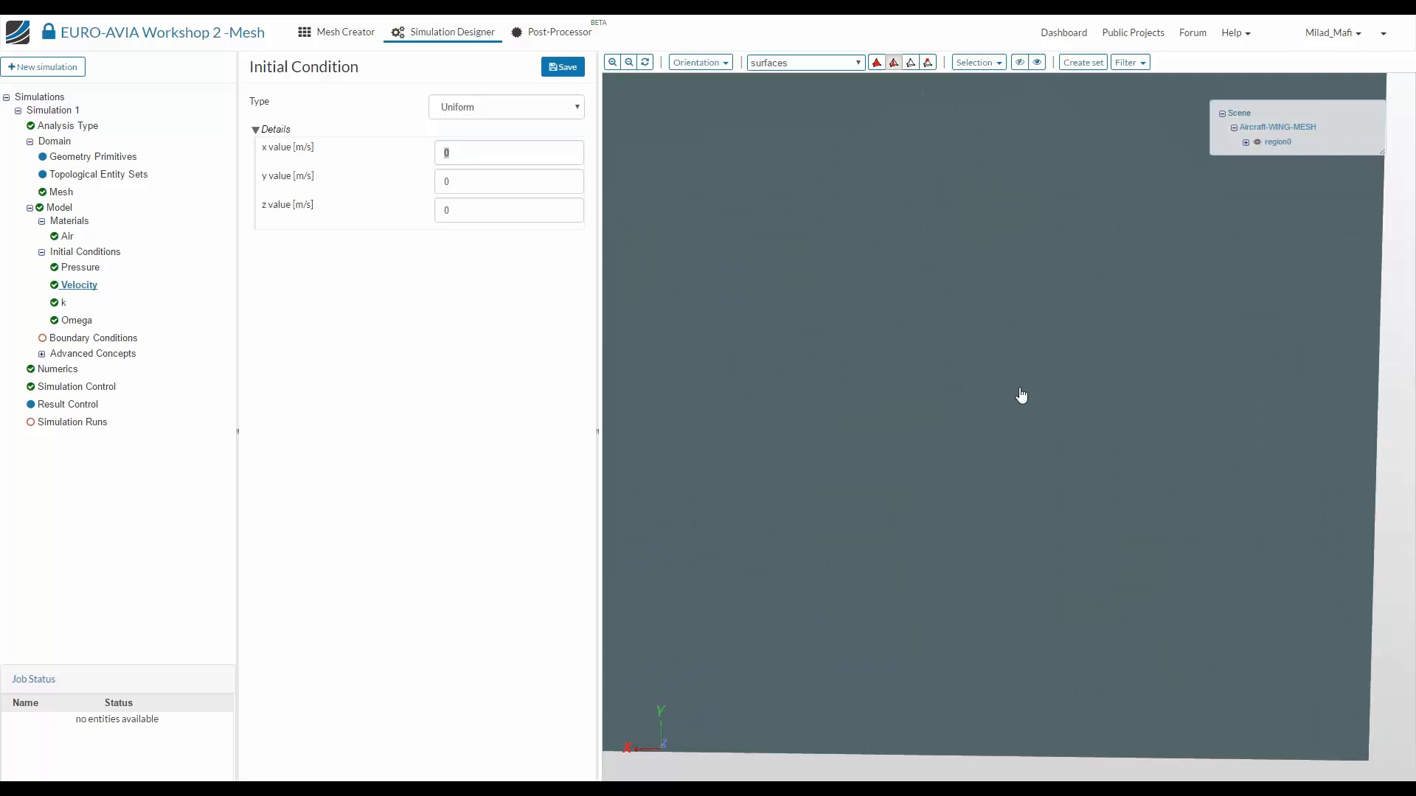
left_click(1021, 386)
left_click(708, 63)
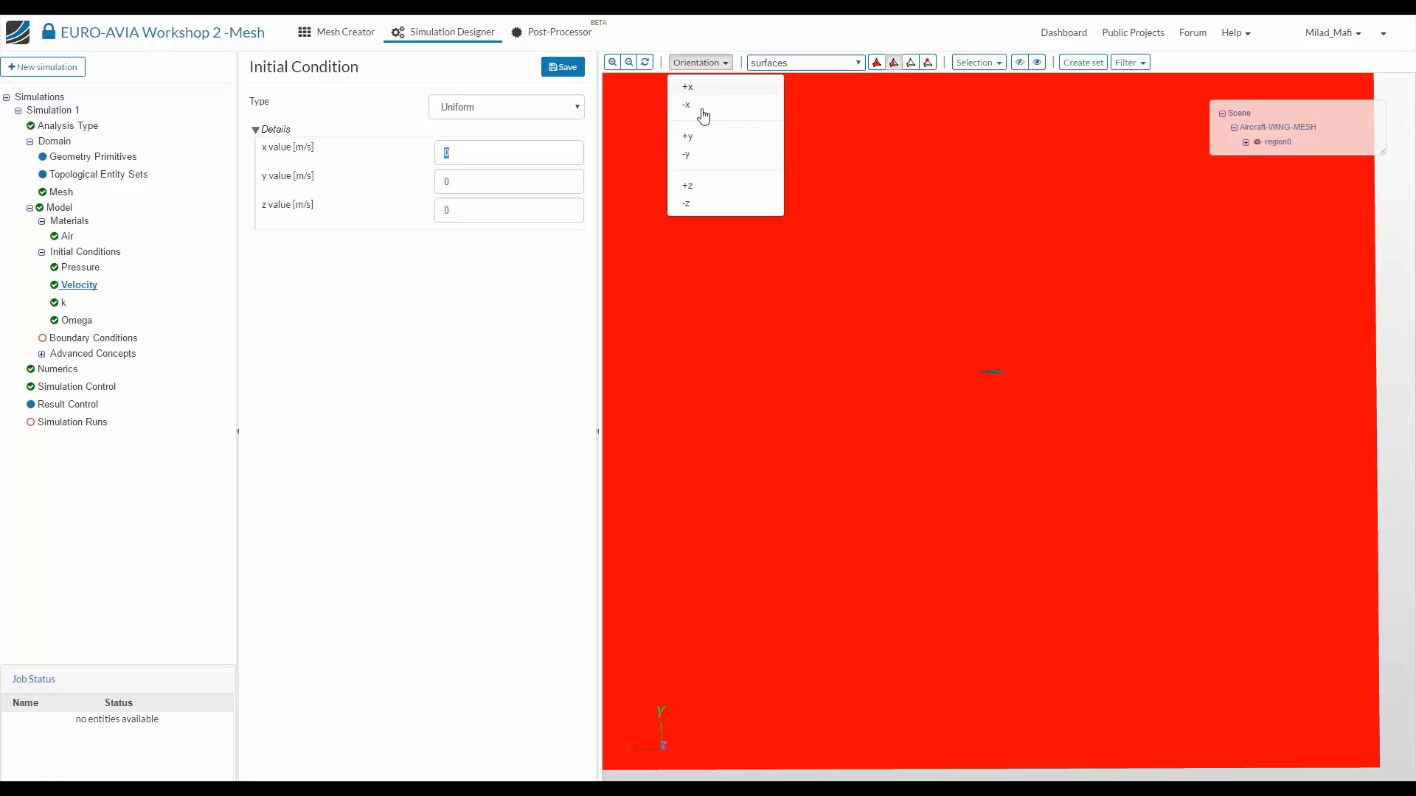
left_click(702, 117)
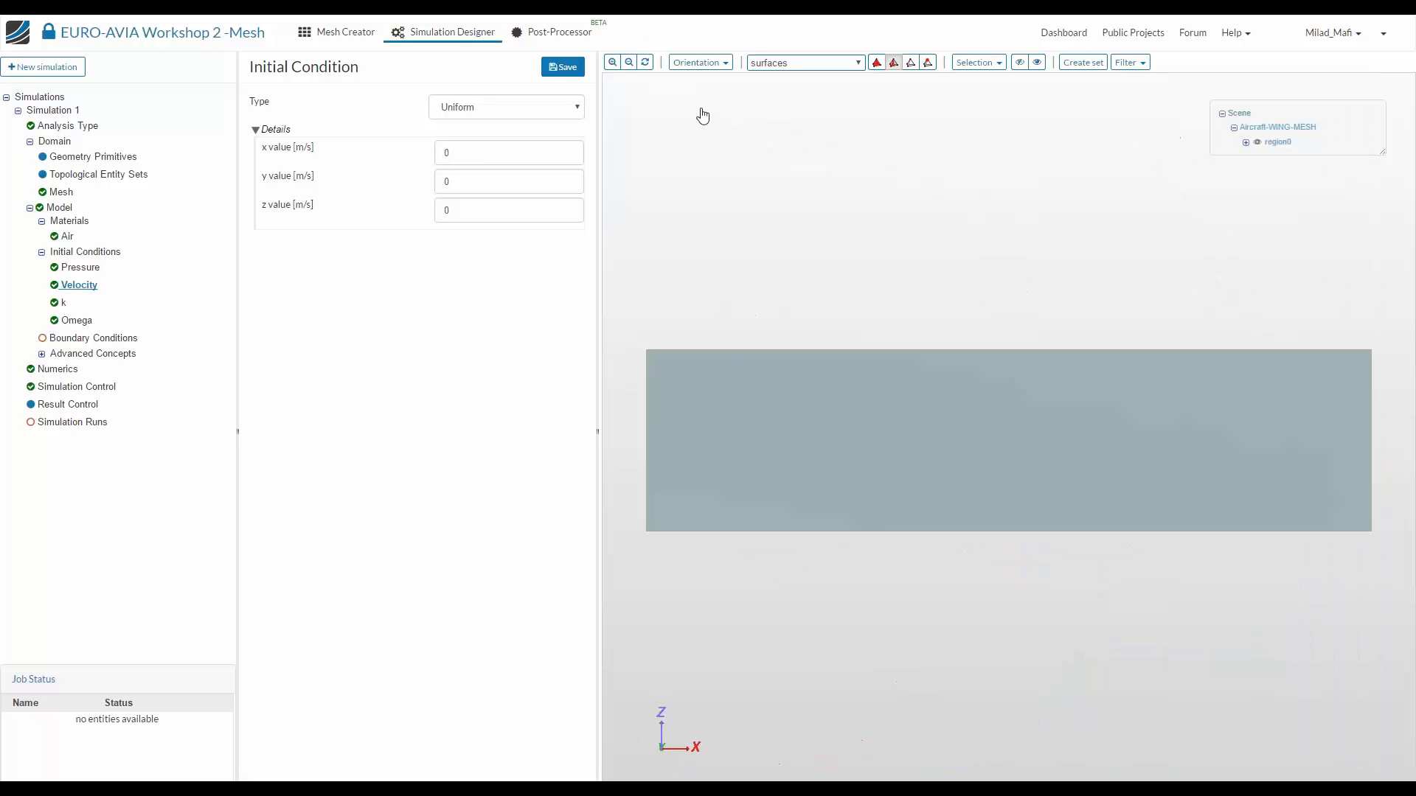
left_click(702, 63)
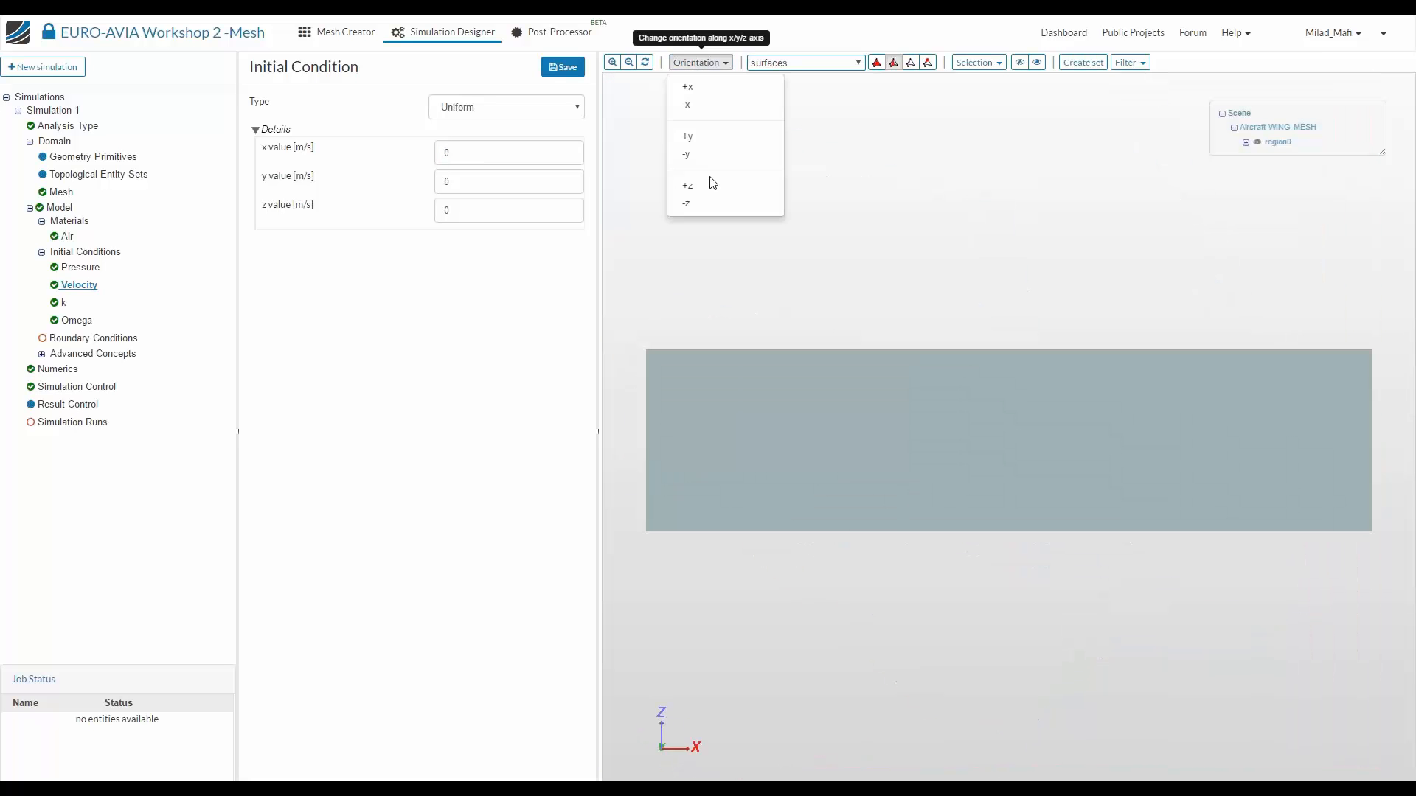
left_click(699, 186)
left_click(701, 63)
left_click(700, 185)
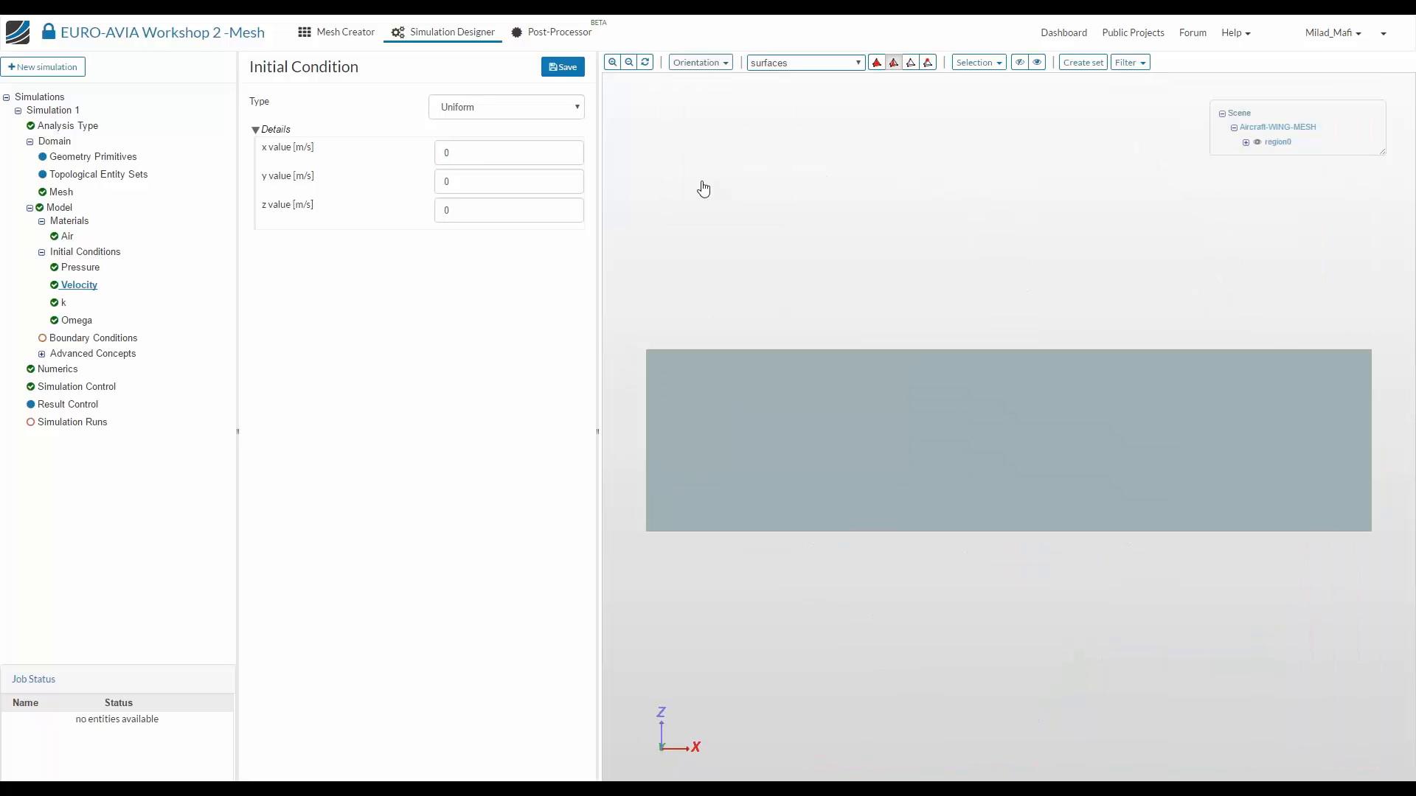
left_click(702, 63)
left_click(701, 185)
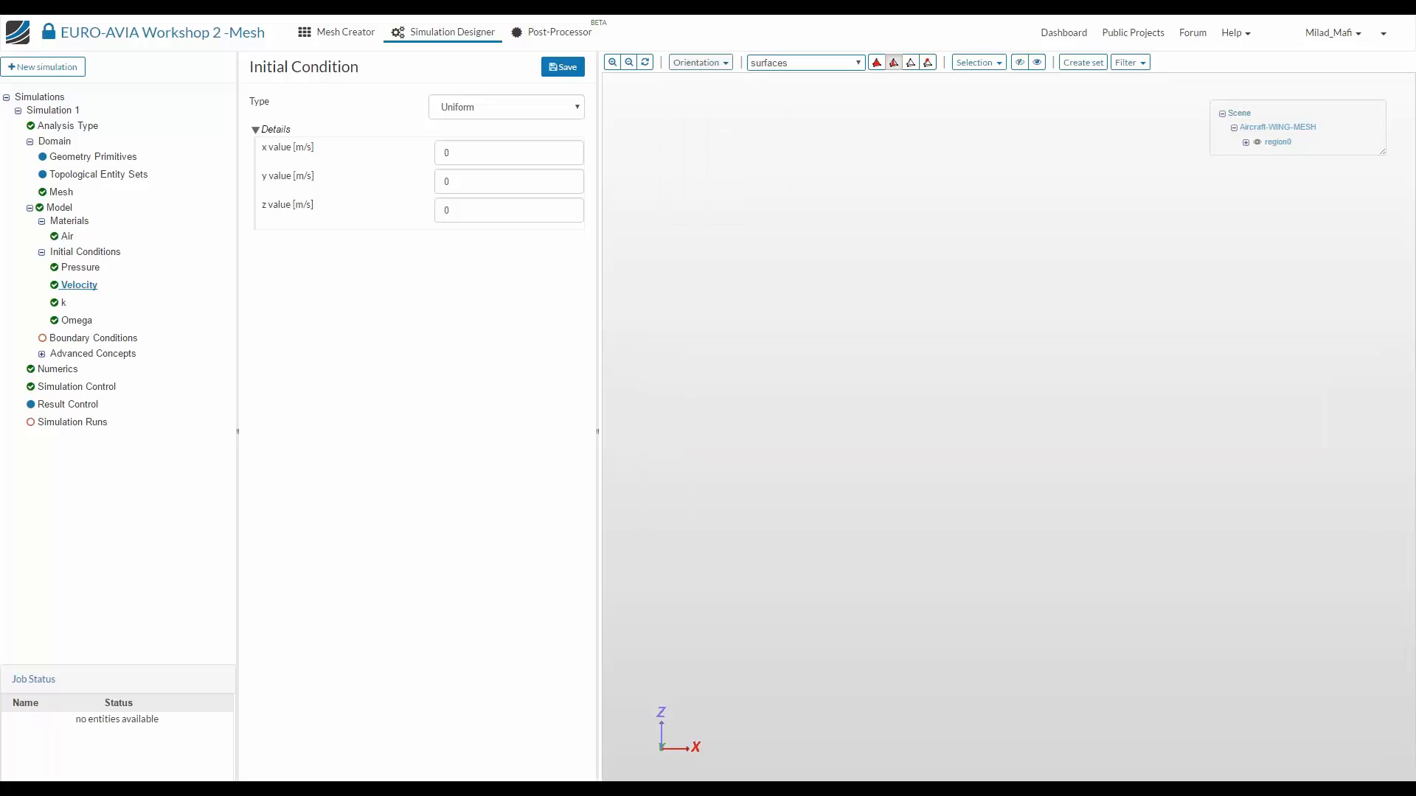
left_click(711, 68)
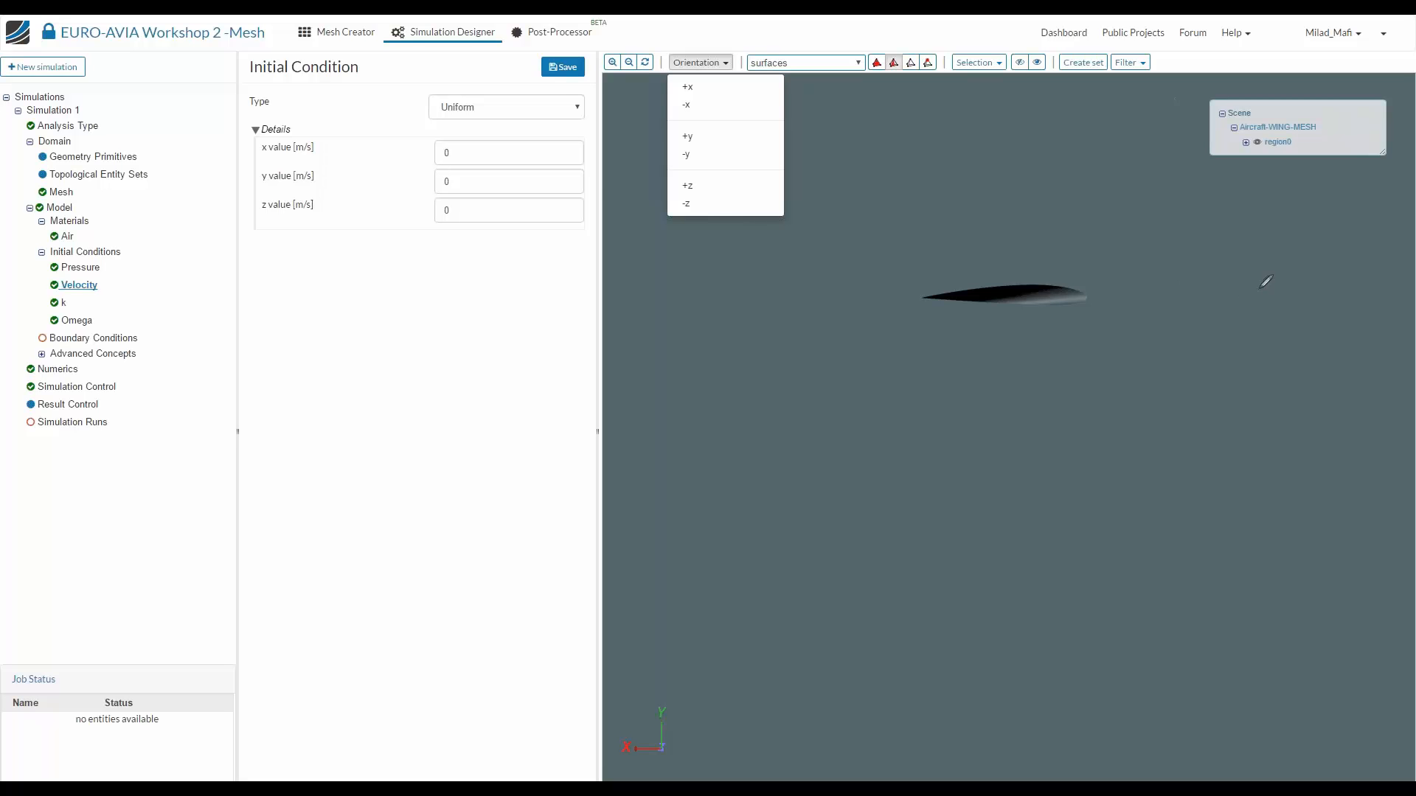
mouse_move(1266, 285)
left_mouse_down()
mouse_move(1148, 285)
mouse_move(1159, 292)
left_mouse_up()
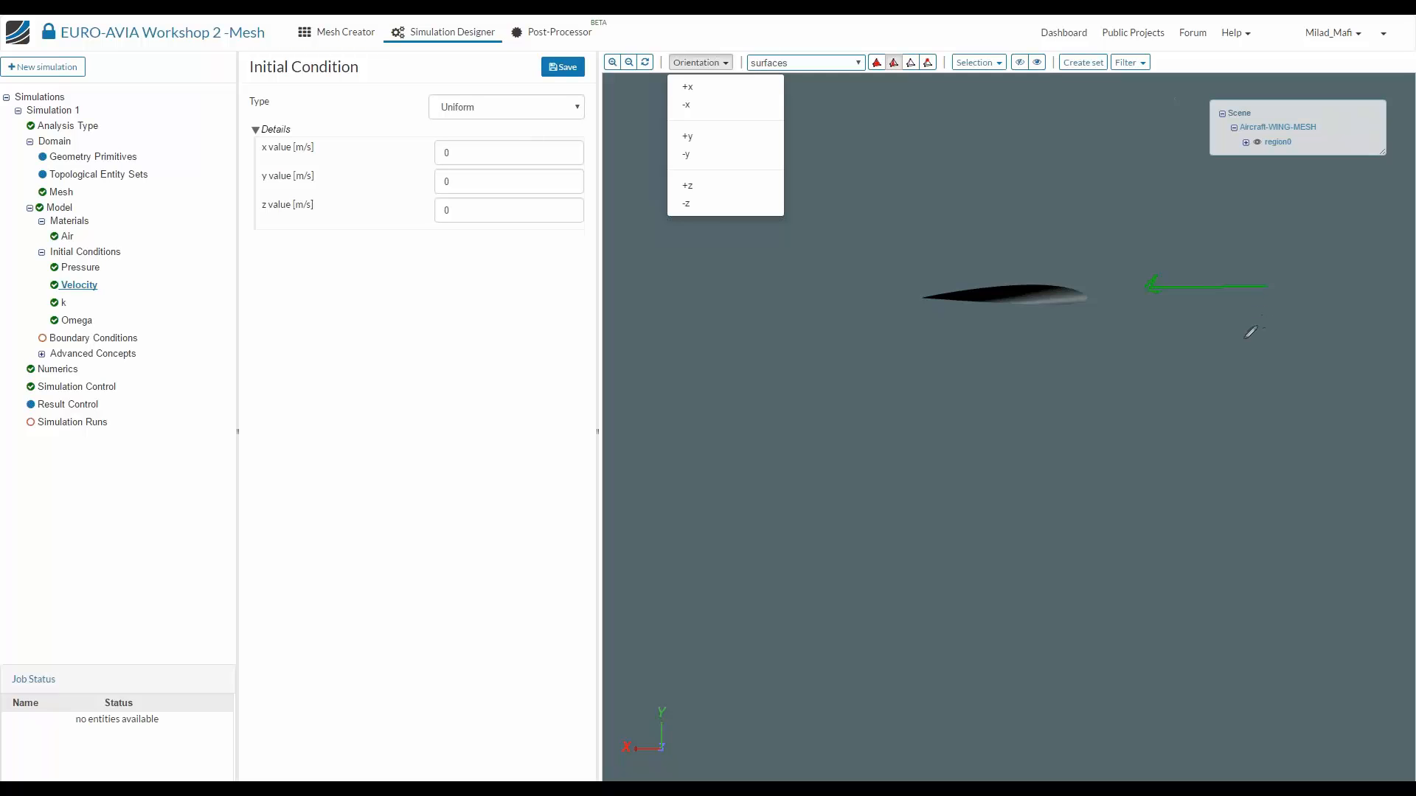
left_click_drag(1257, 340, 1149, 305)
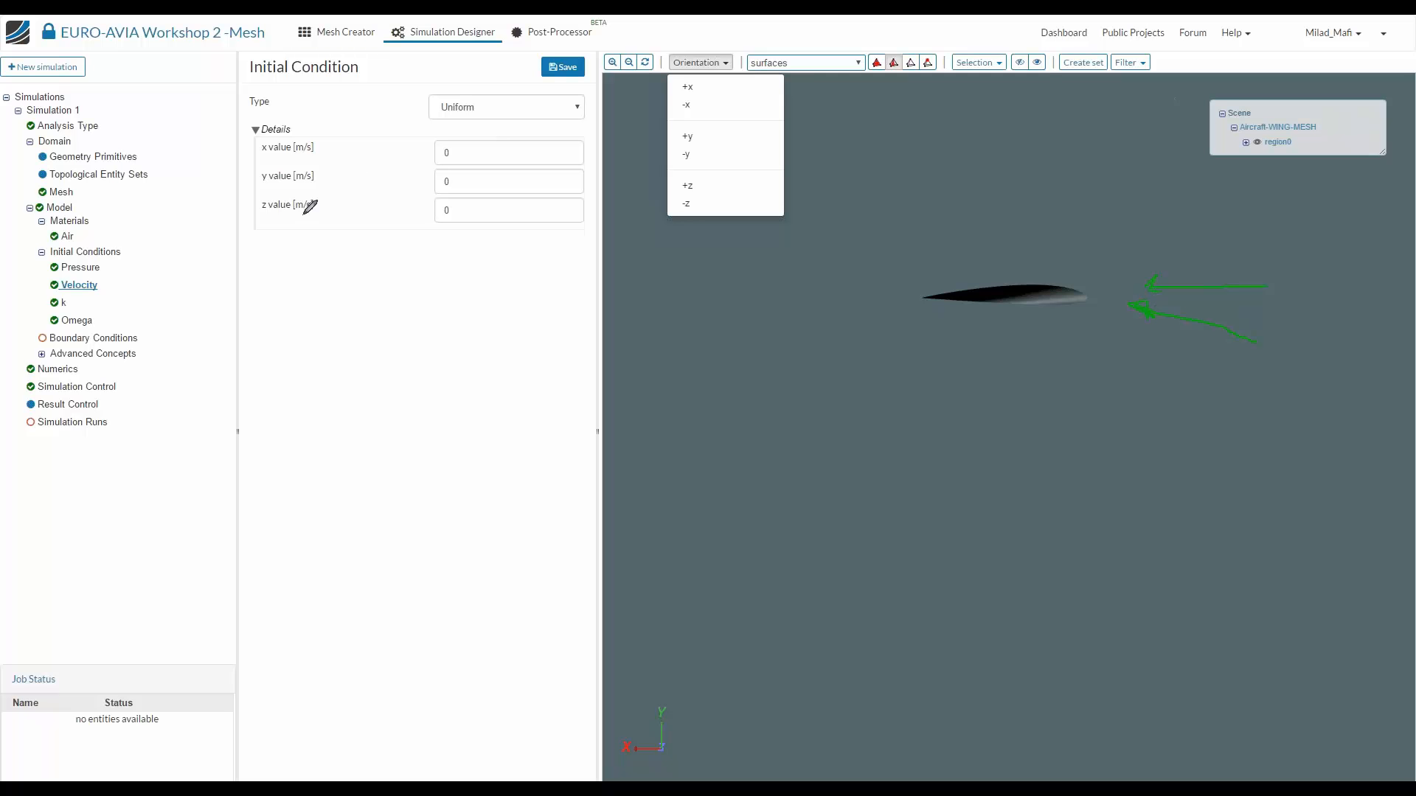
key("e")
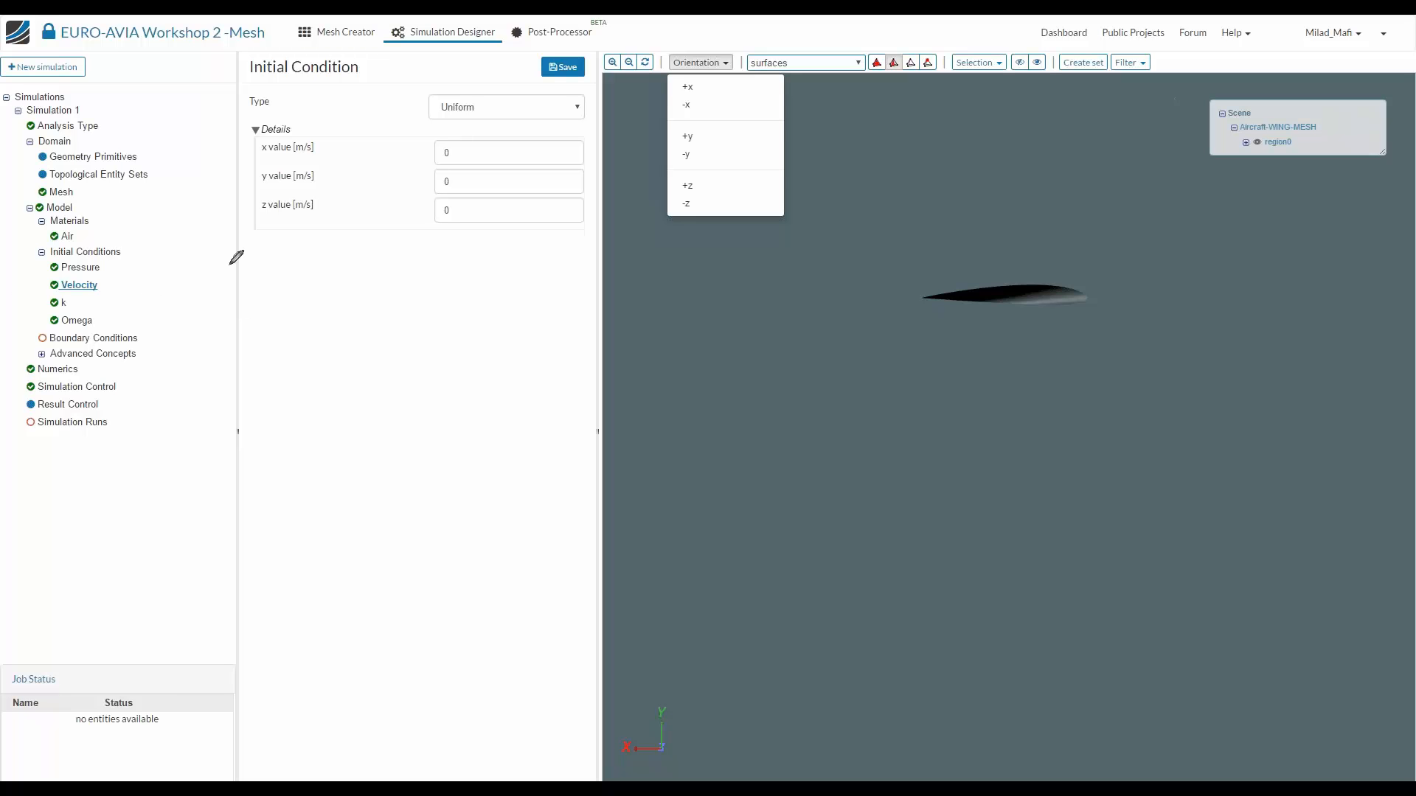
Set the initial velocity to x = 68.94 m/s and y = 12.16 m/s, and save the initial condition
double_click(486, 161)
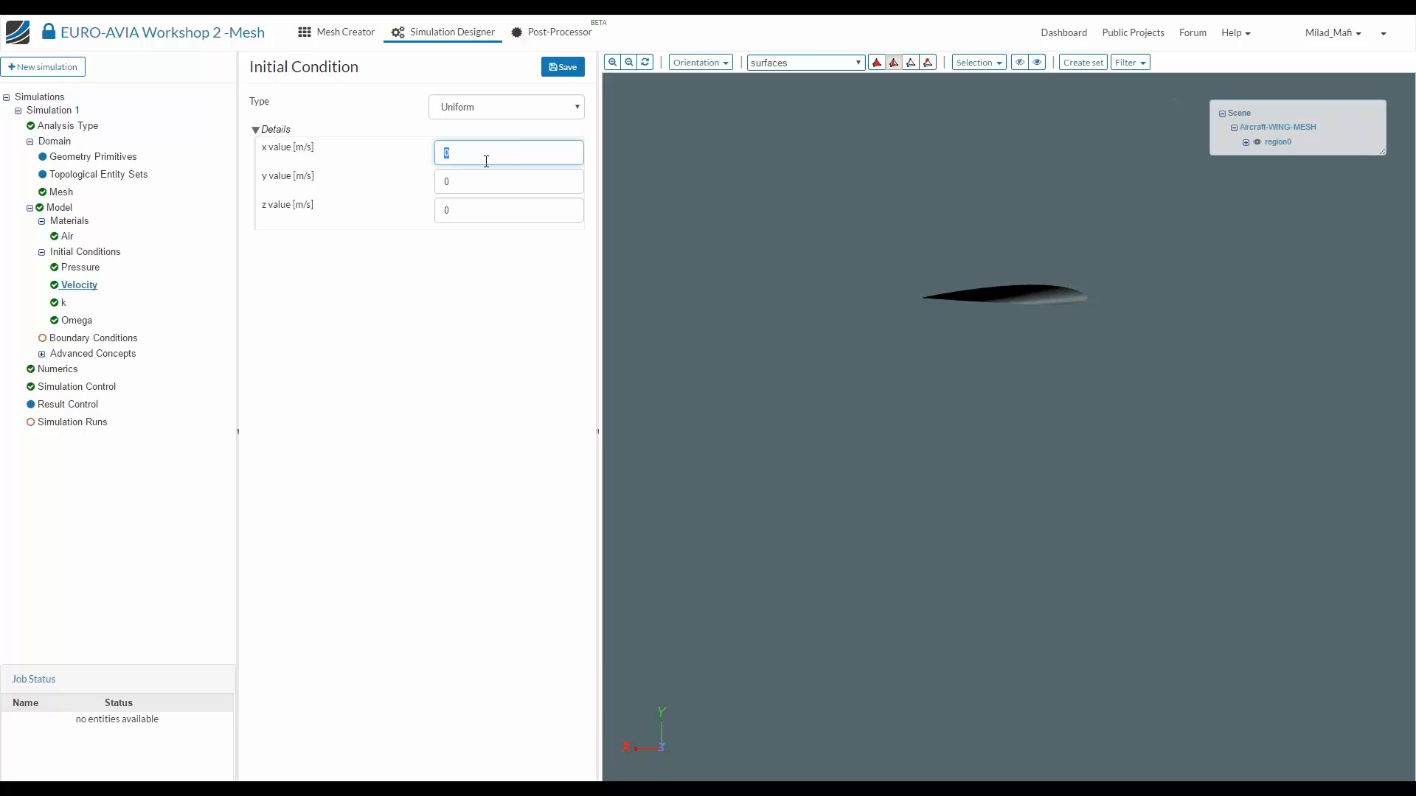
type("68.94")
key("Tab")
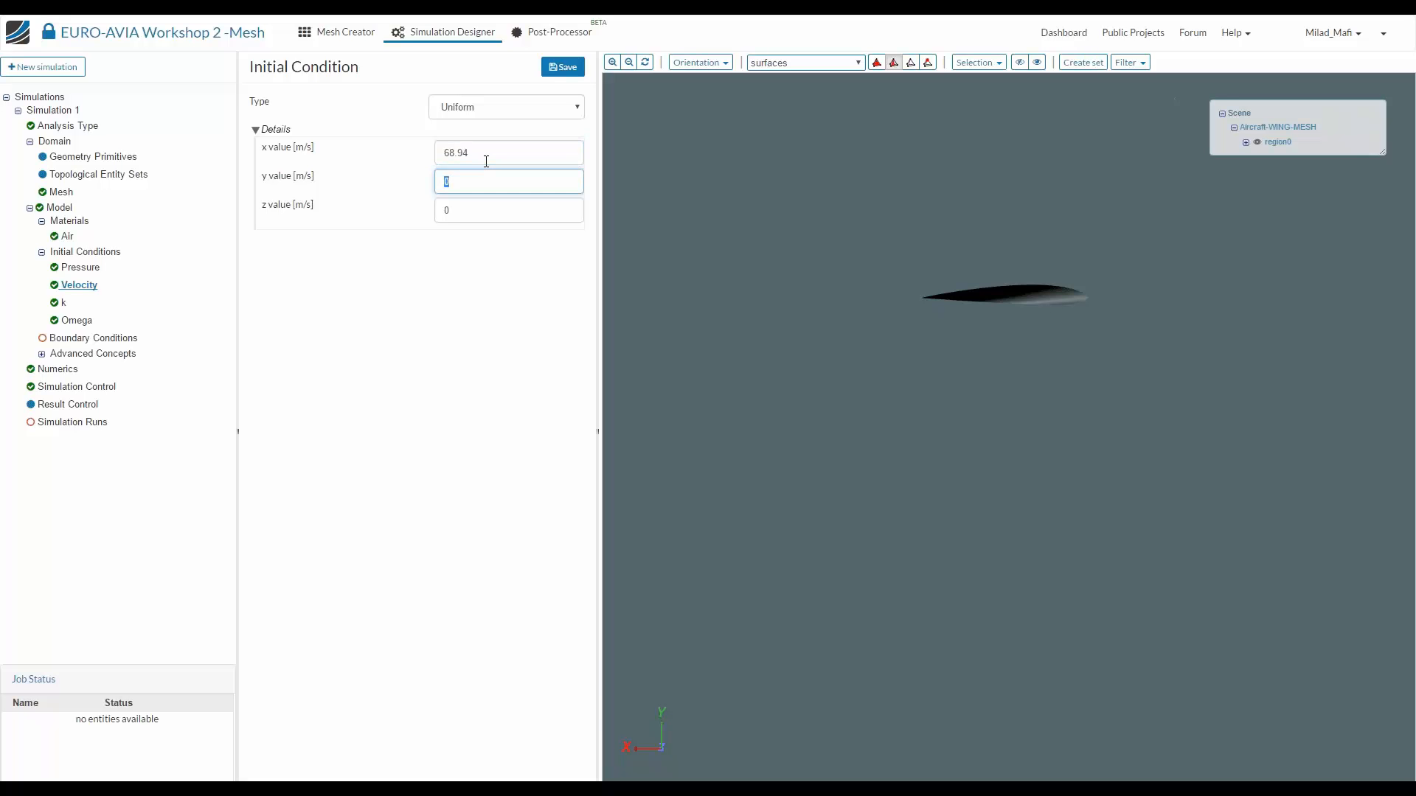
type("12.16")
left_click(469, 207)
left_click(562, 66)
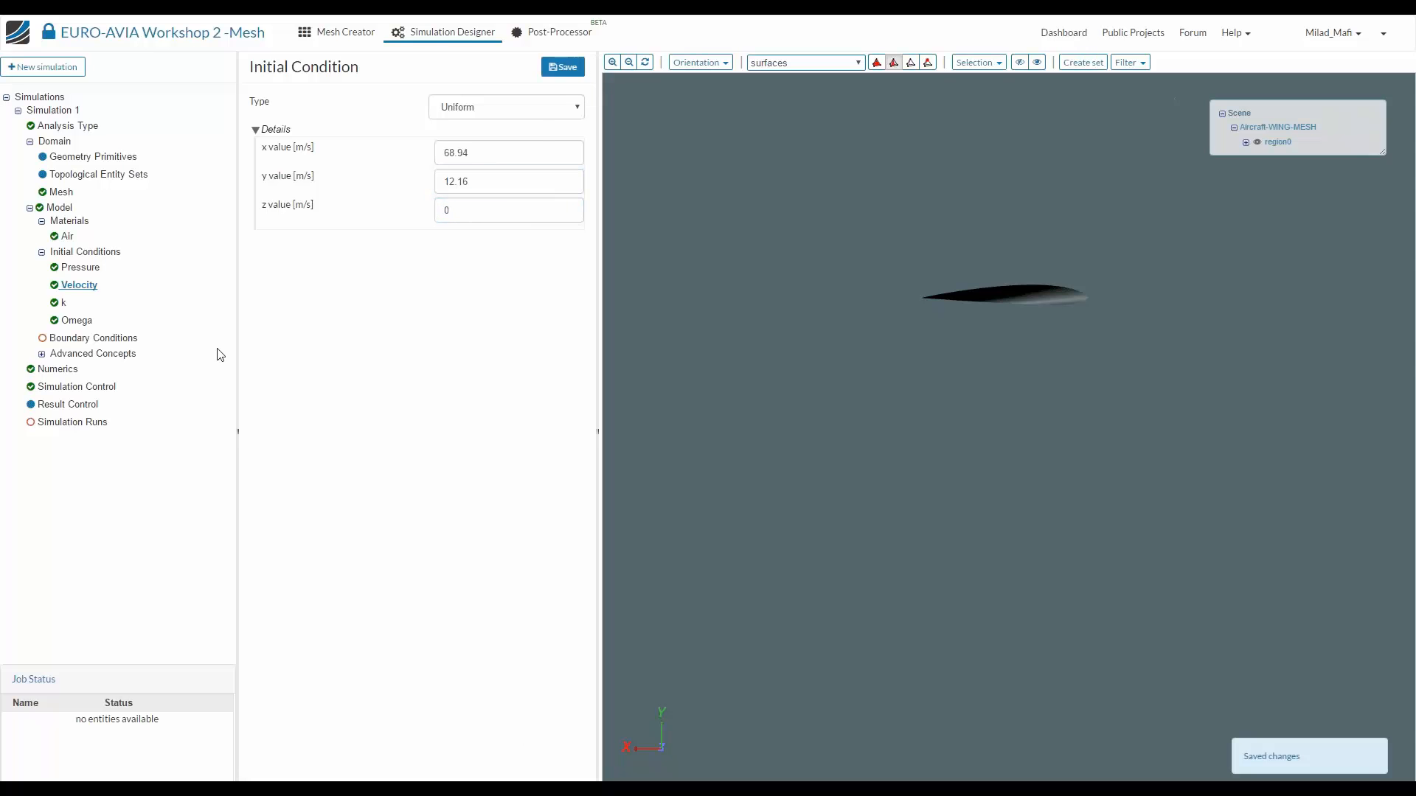
Check the specific turbulence dissipation rate in the Omega initial condition
left_click(85, 316)
left_click(82, 339)
left_click(74, 323)
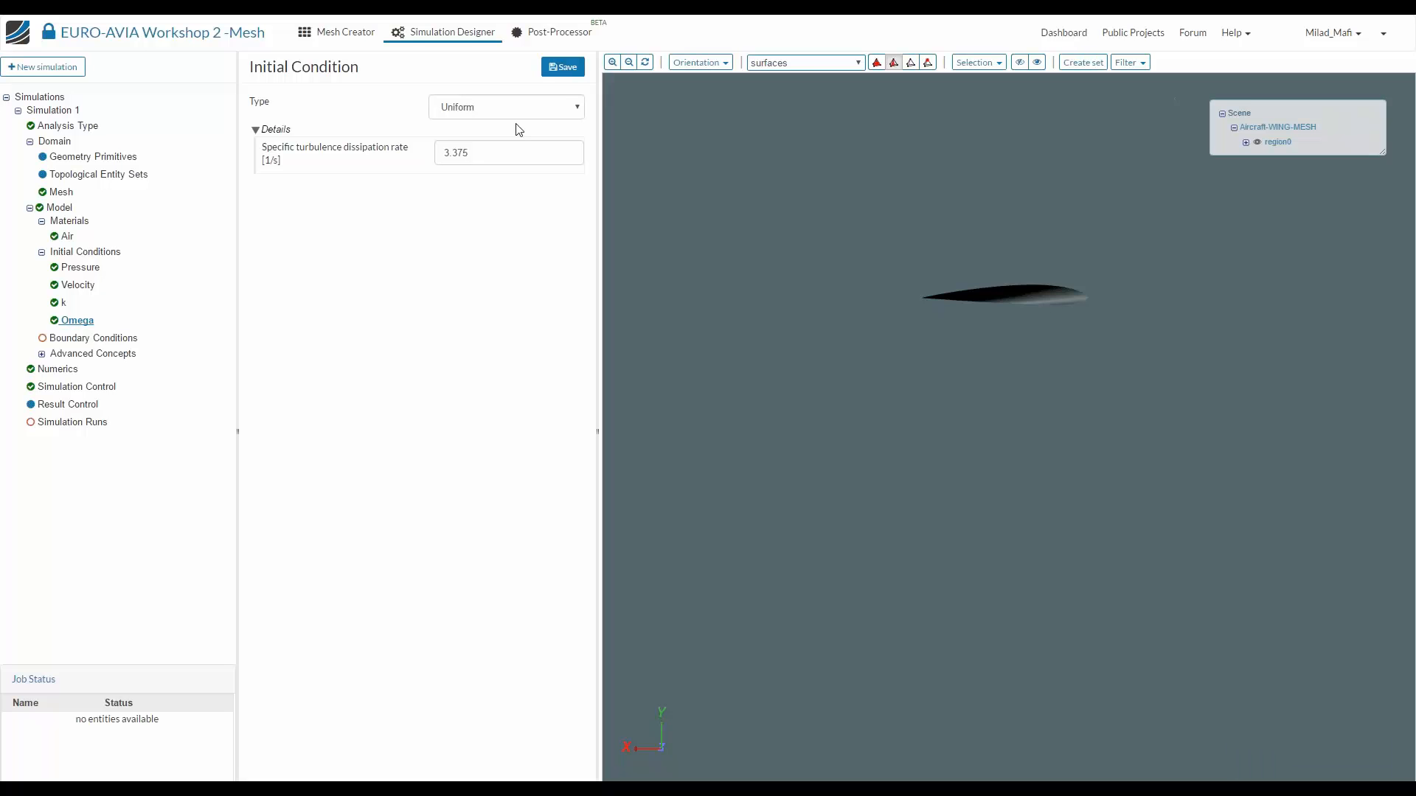
Bring the whole flow domain into view and add a new boundary condition to the simulation
scroll(797, 631, "down", 3)
scroll(798, 631, "down", 5)
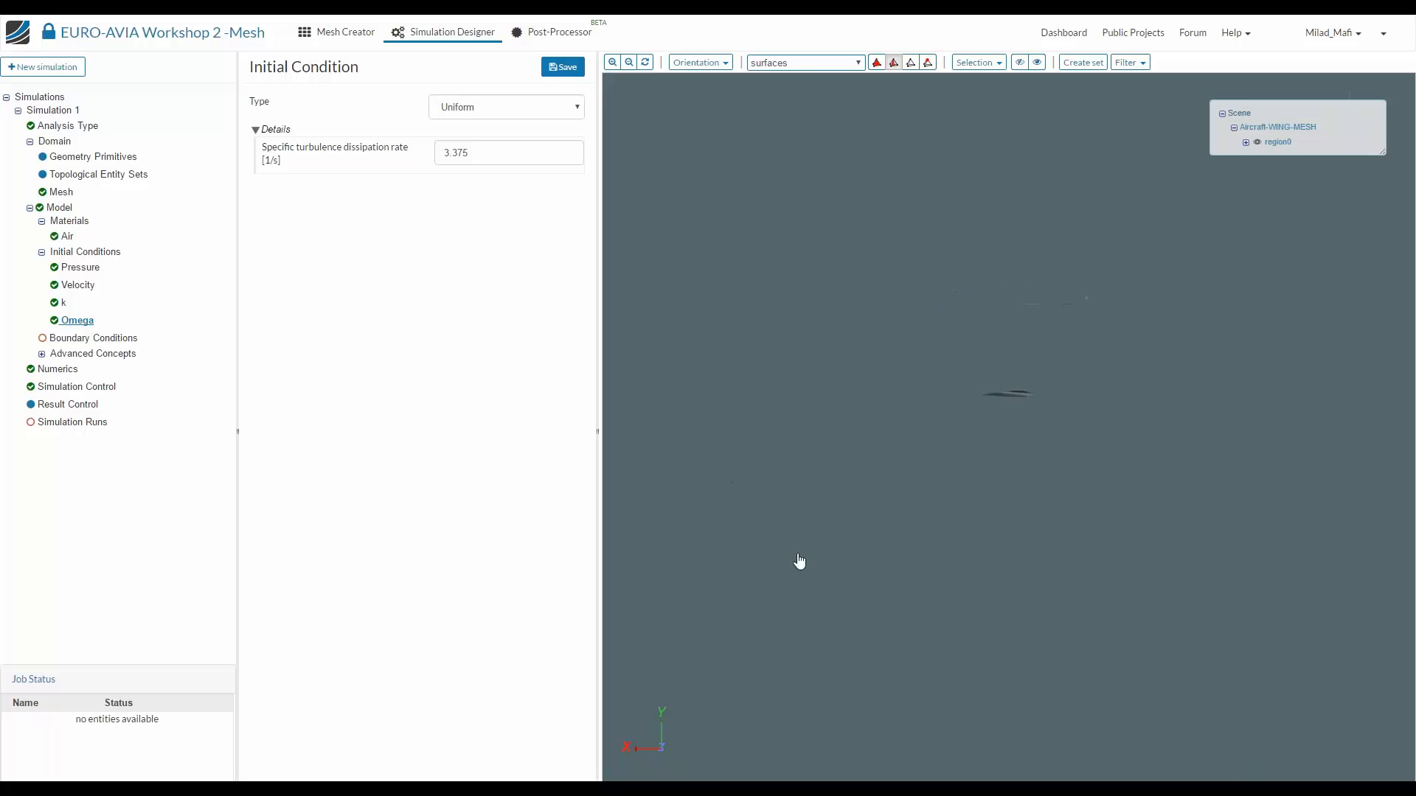
right_click_drag(857, 528, 904, 600)
scroll(897, 520, "down", 3)
scroll(898, 411, "down", 5)
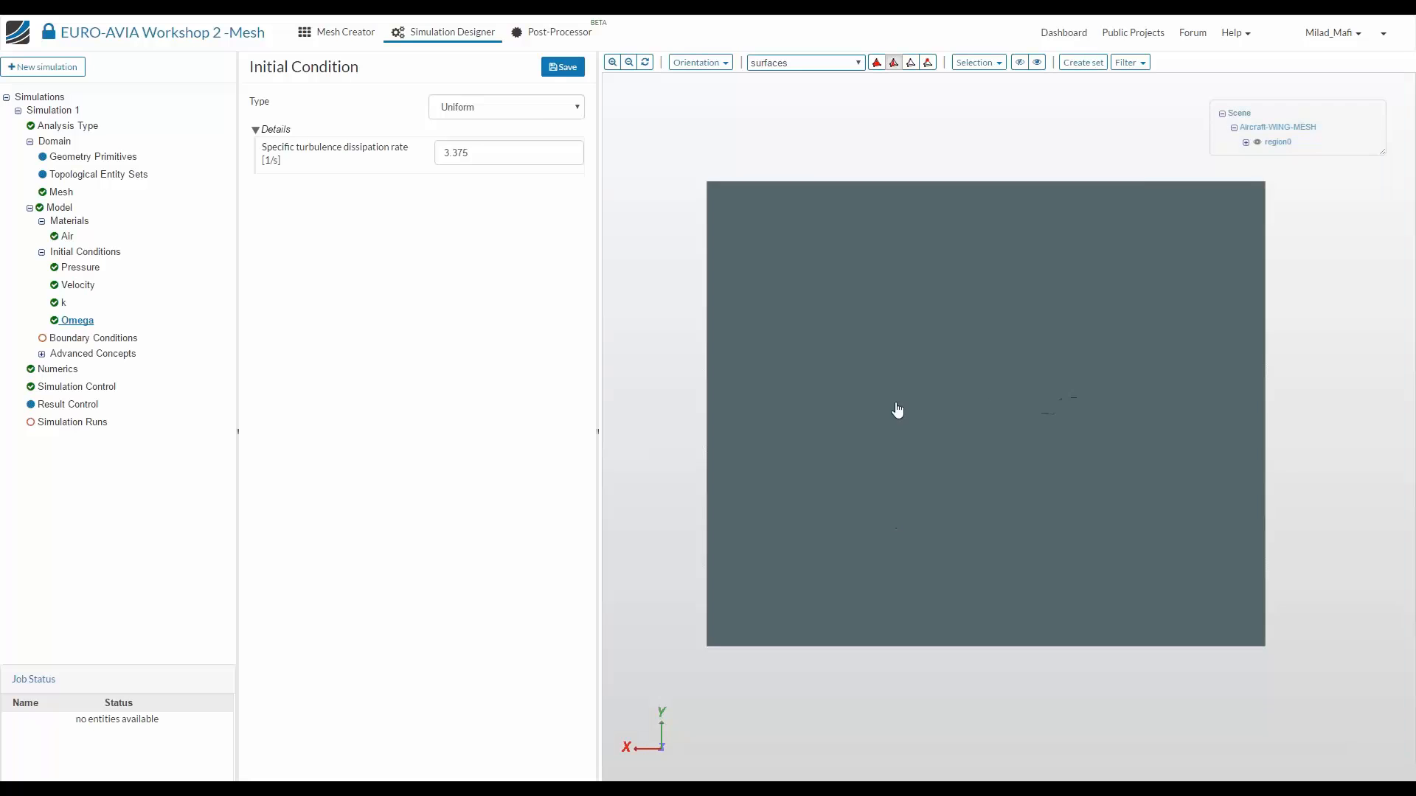
right_click_drag(897, 411, 927, 360)
scroll(926, 361, "up", 1)
left_click(92, 338)
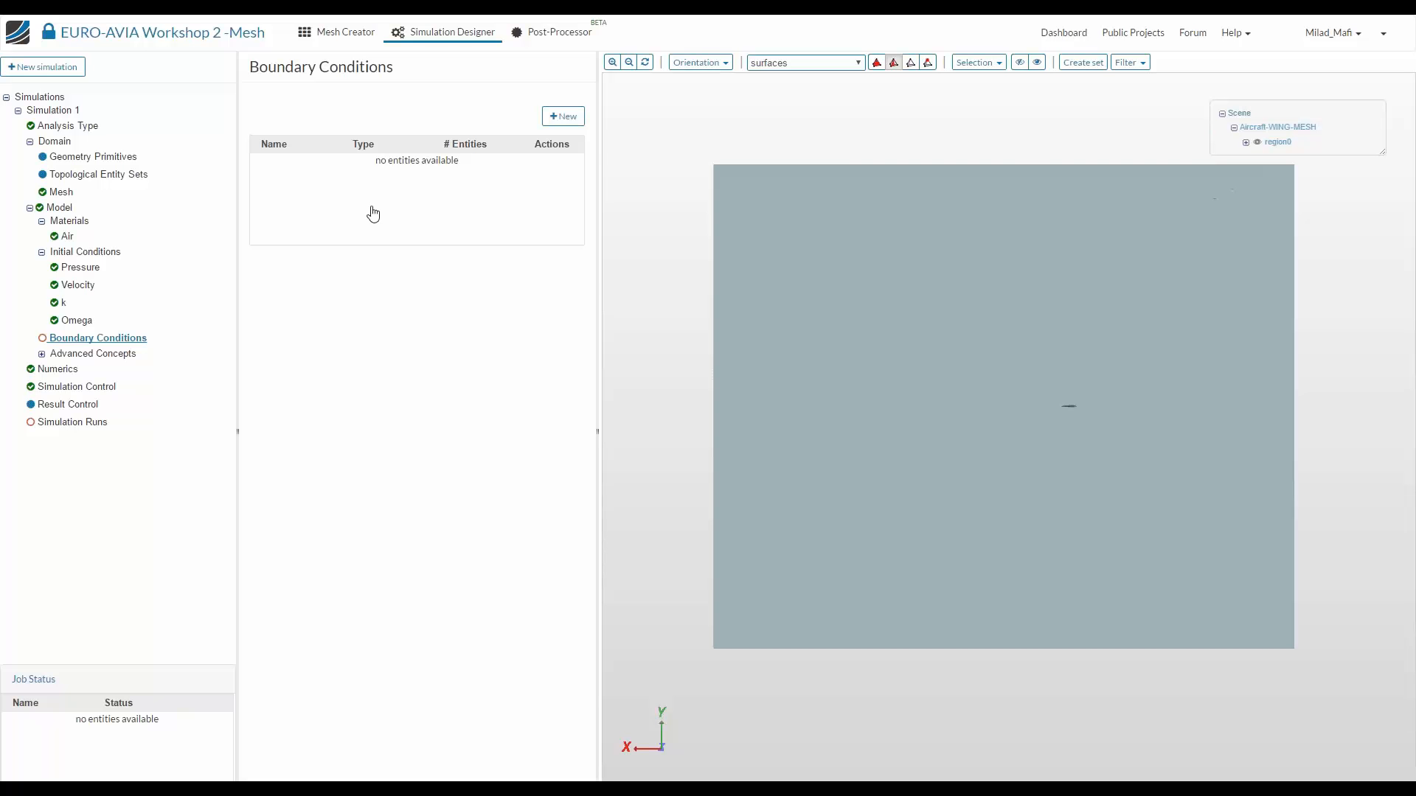
Examine the outer faces of the bounding box from several angles to identify where the flow enters
left_click_drag(649, 289, 923, 382)
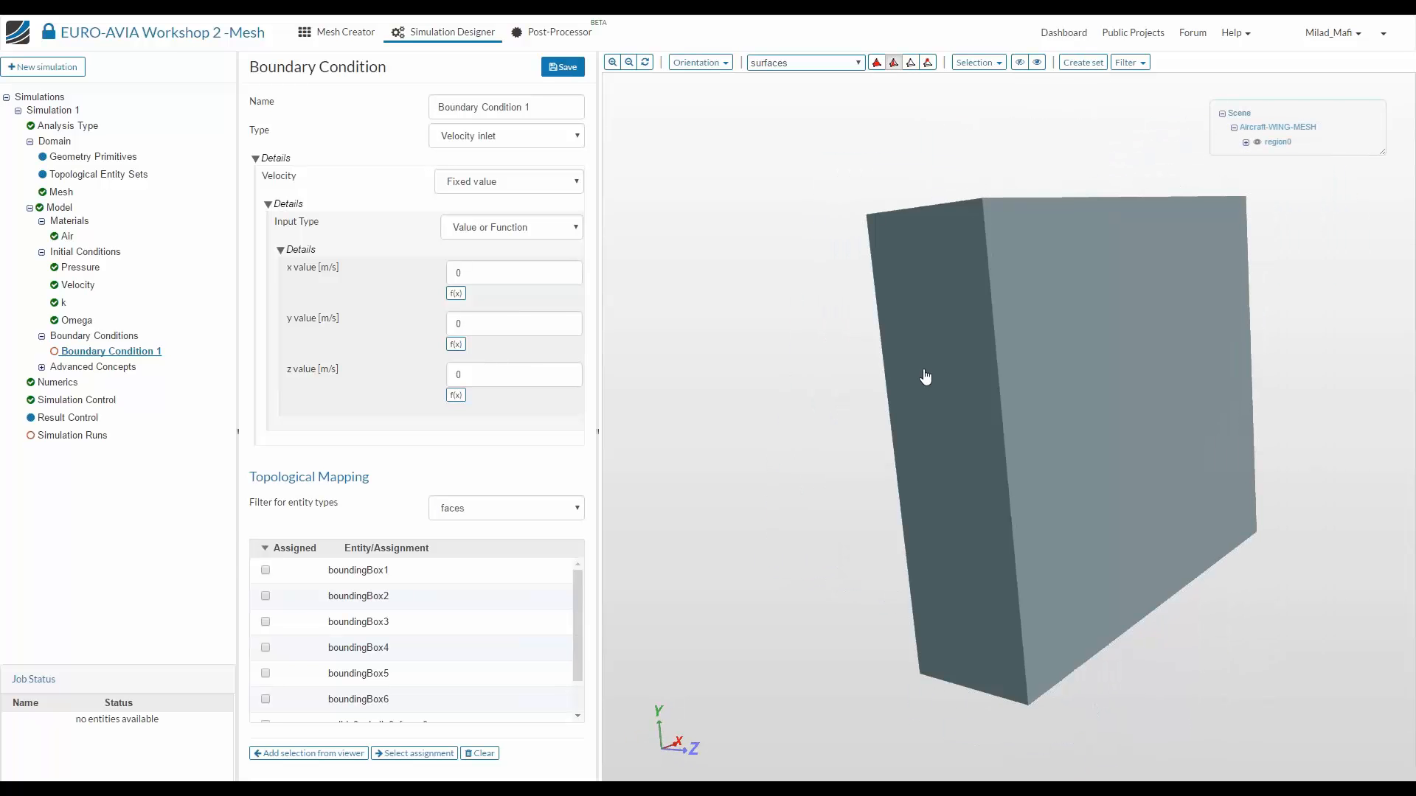
left_click(963, 398)
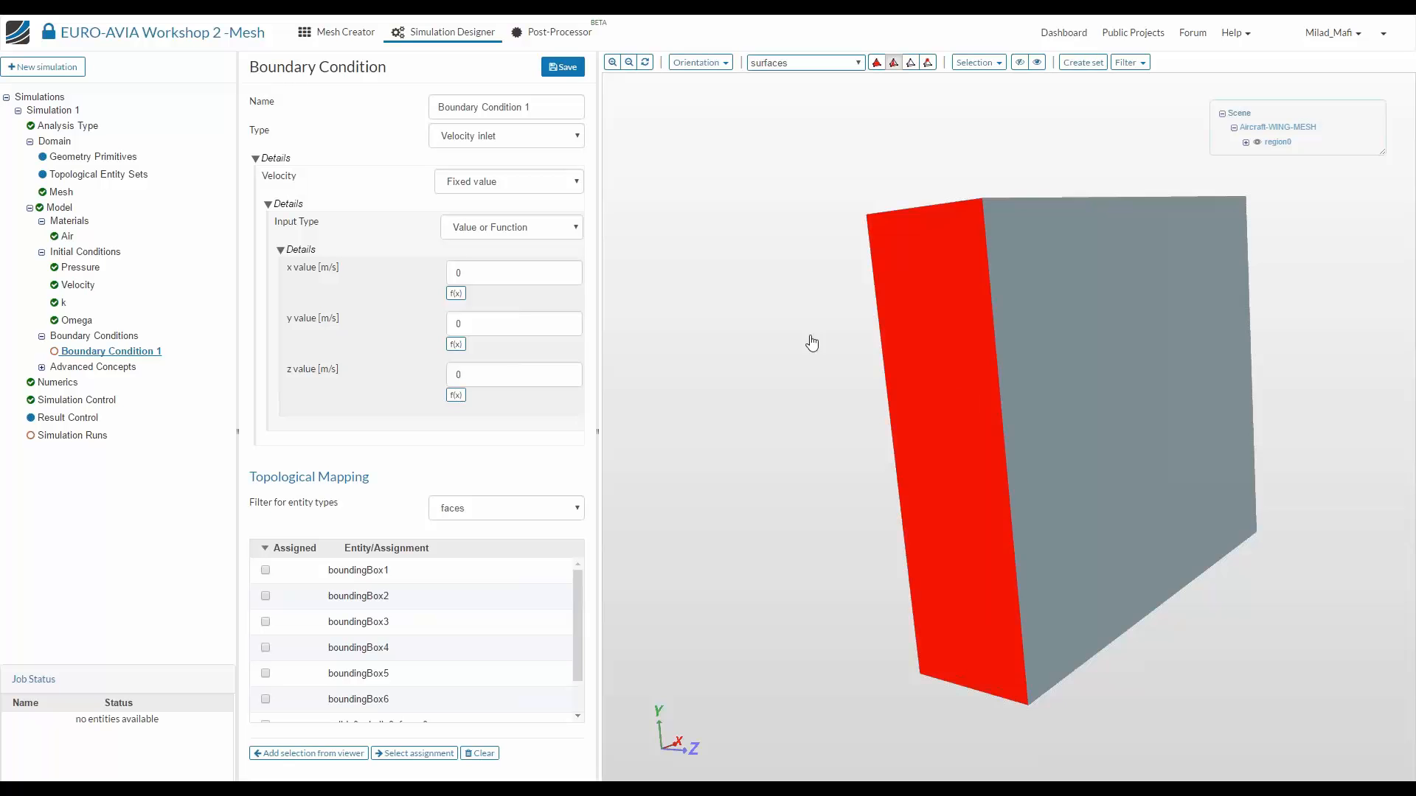
left_click_drag(812, 343, 844, 313)
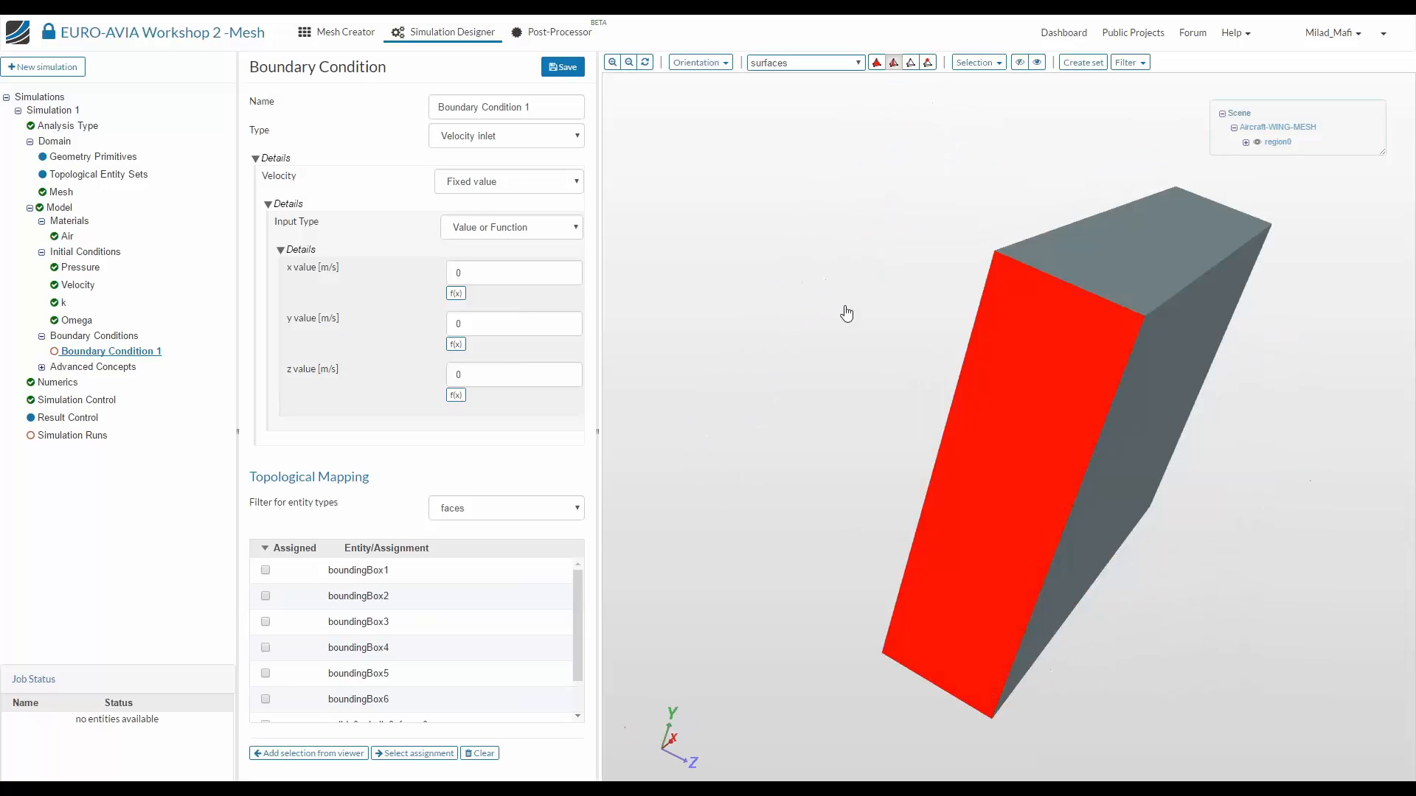
left_click(1006, 411)
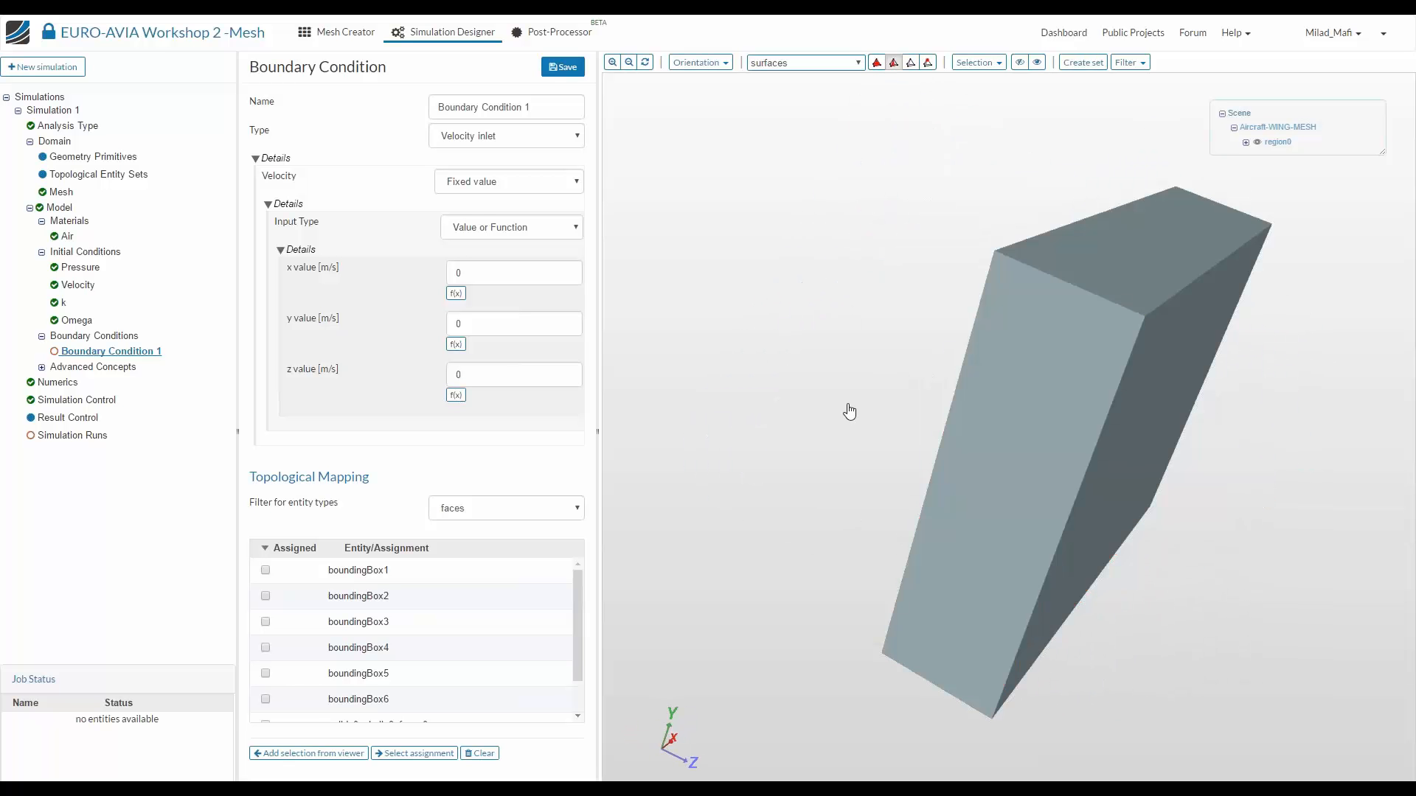
left_click_drag(863, 465, 1046, 286)
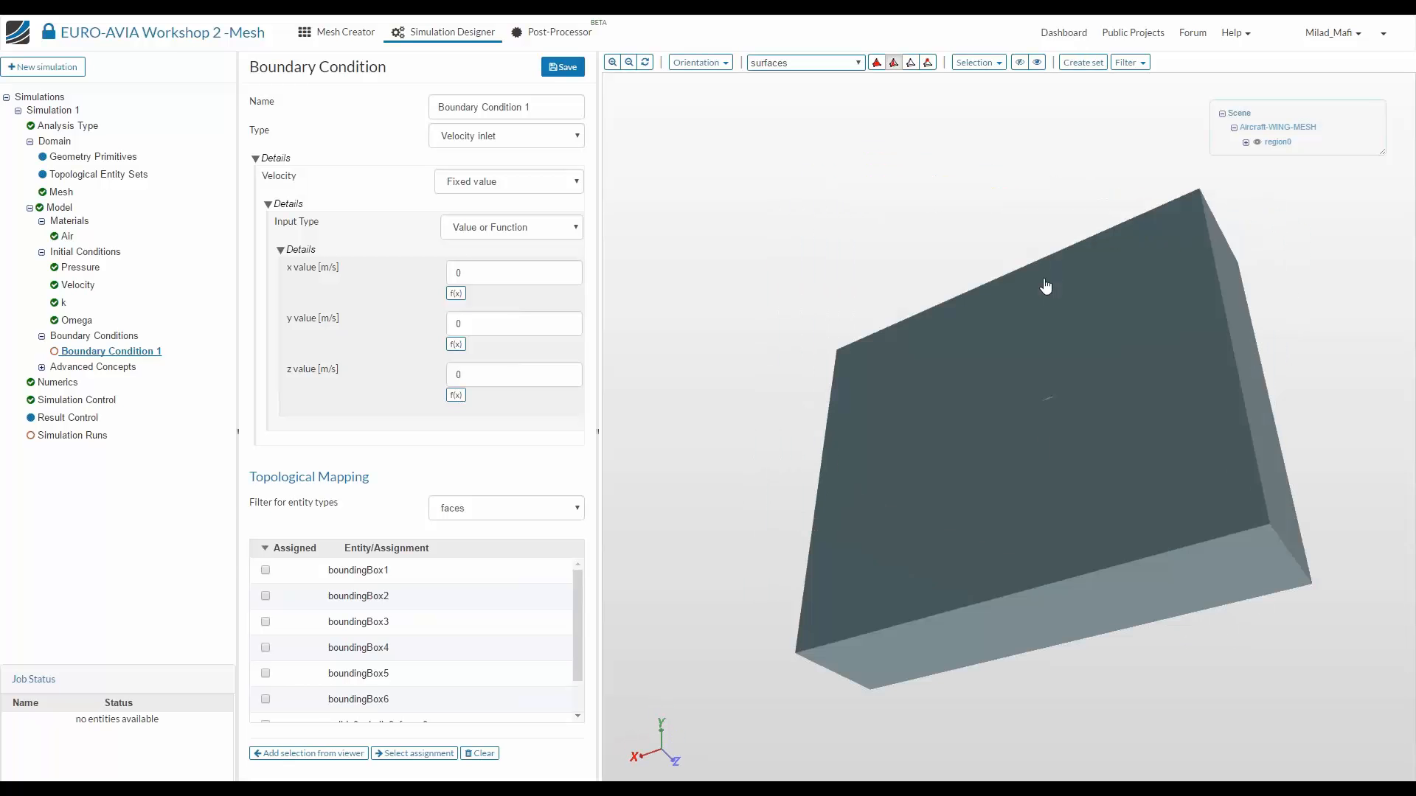
left_click_drag(1049, 379, 1020, 560)
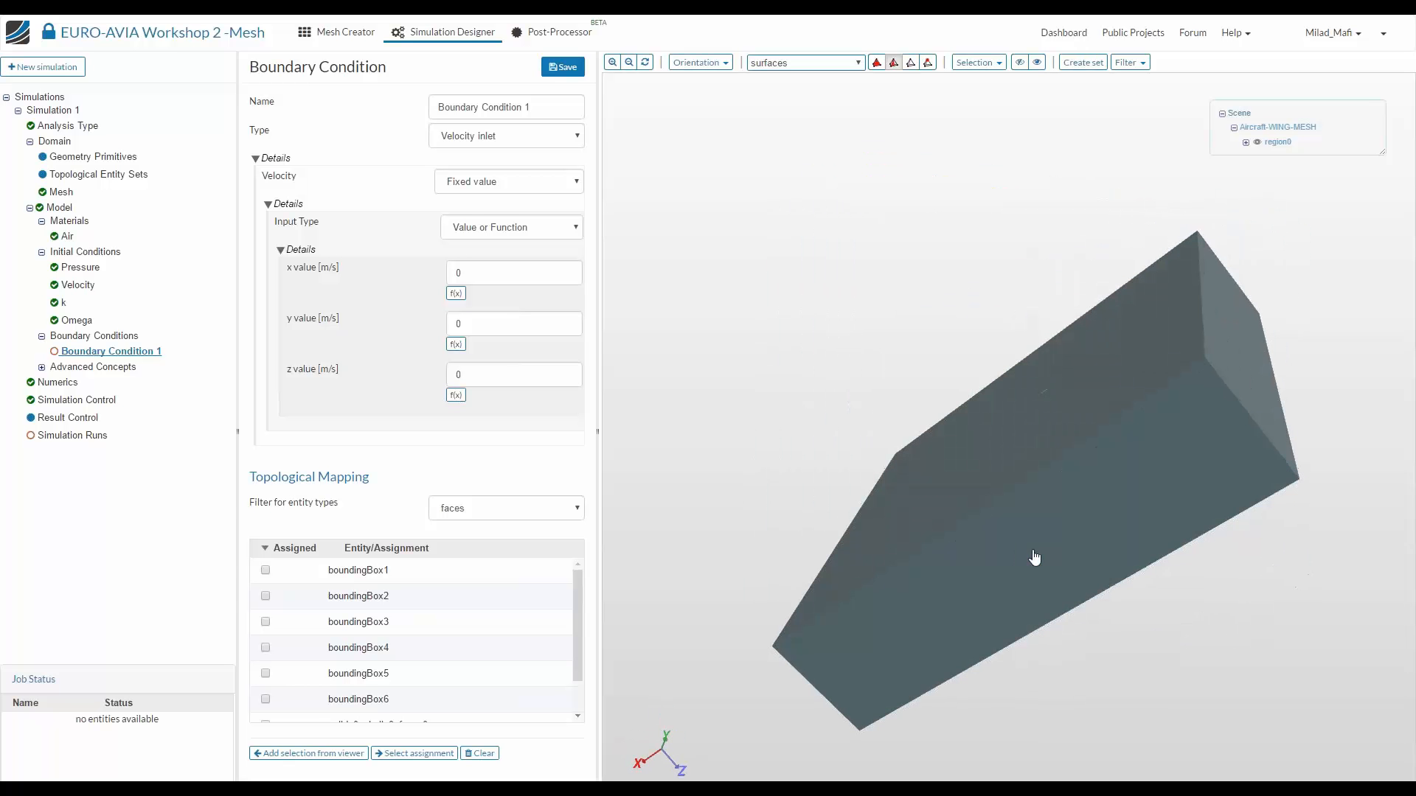
left_click(1033, 560)
left_click_drag(1023, 332, 1059, 164)
left_click(1036, 217)
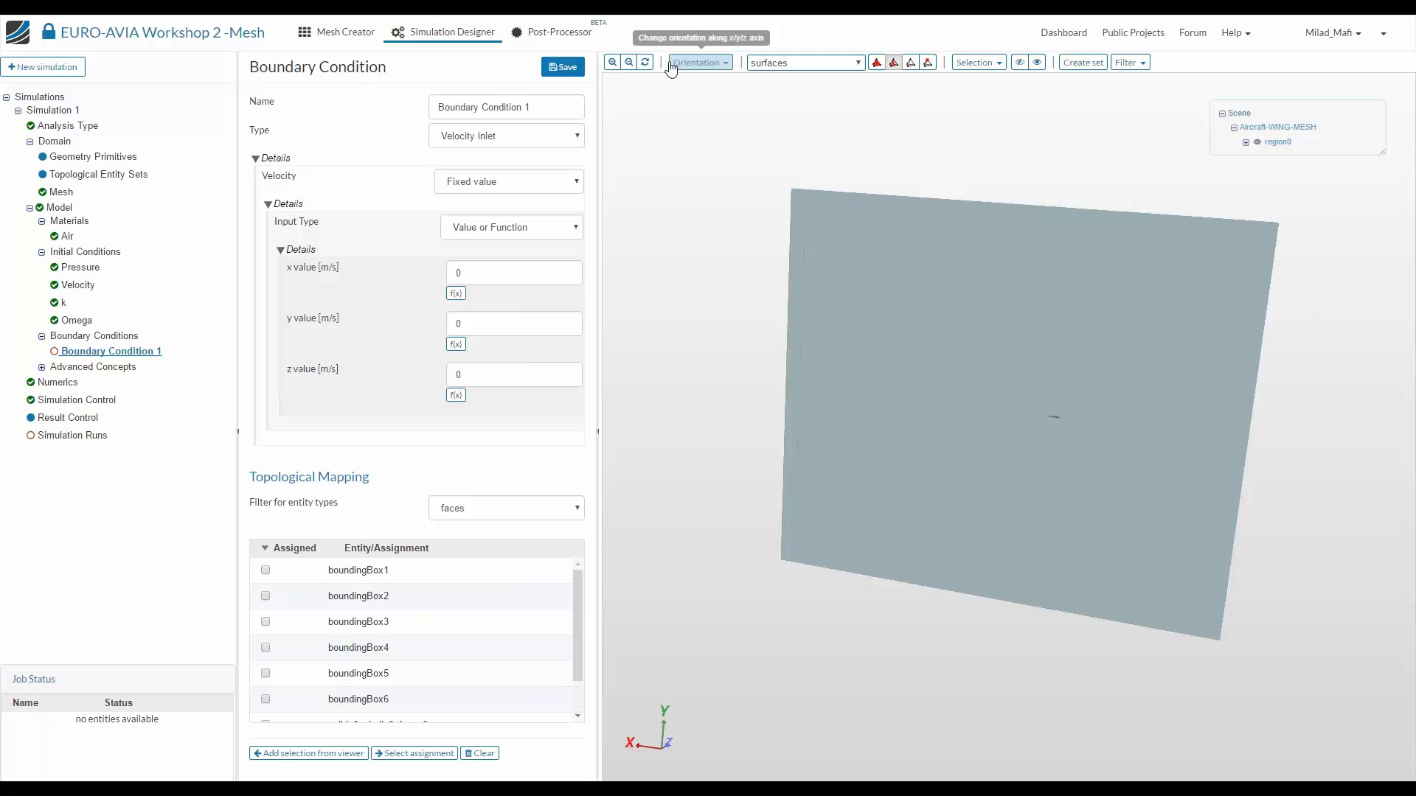
Orient the view along +z to look at the flow domain and the wing profile from the side
left_click(700, 62)
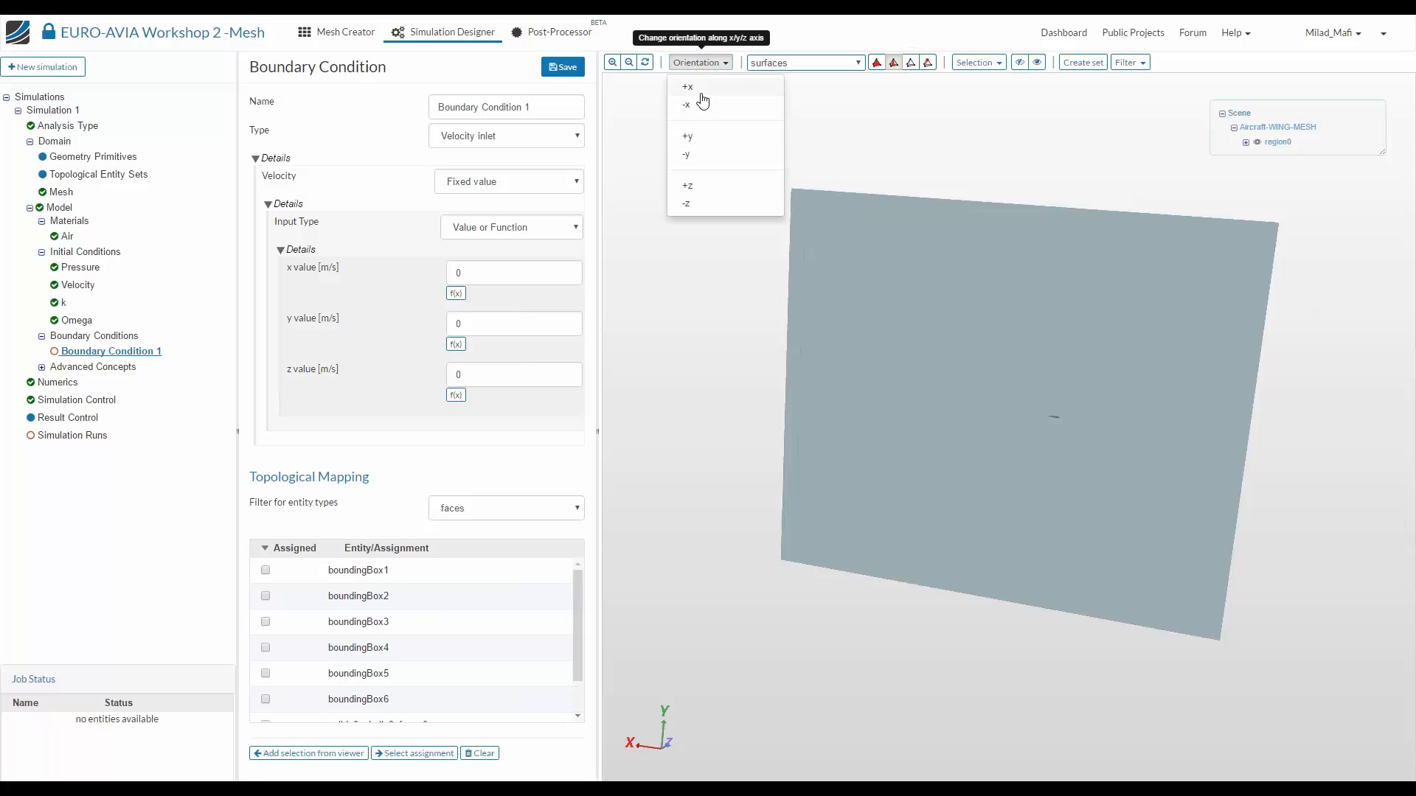
left_click(701, 104)
left_click(700, 62)
left_click(699, 181)
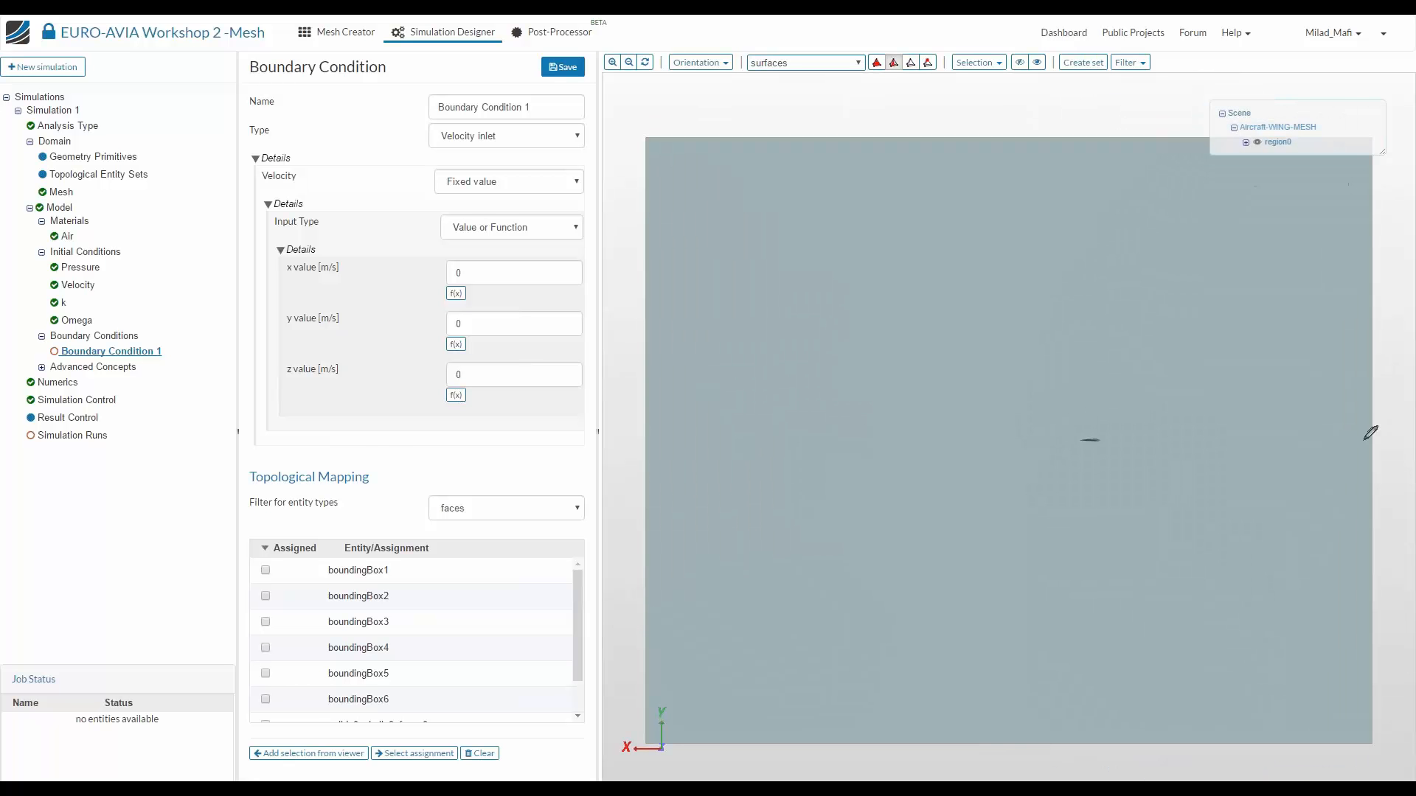
mouse_move(1363, 441)
left_mouse_down()
mouse_move(1230, 440)
mouse_move(1241, 451)
left_mouse_up()
left_click_drag(781, 131, 769, 146)
left_click_drag(820, 139, 809, 152)
left_click_drag(888, 126, 865, 152)
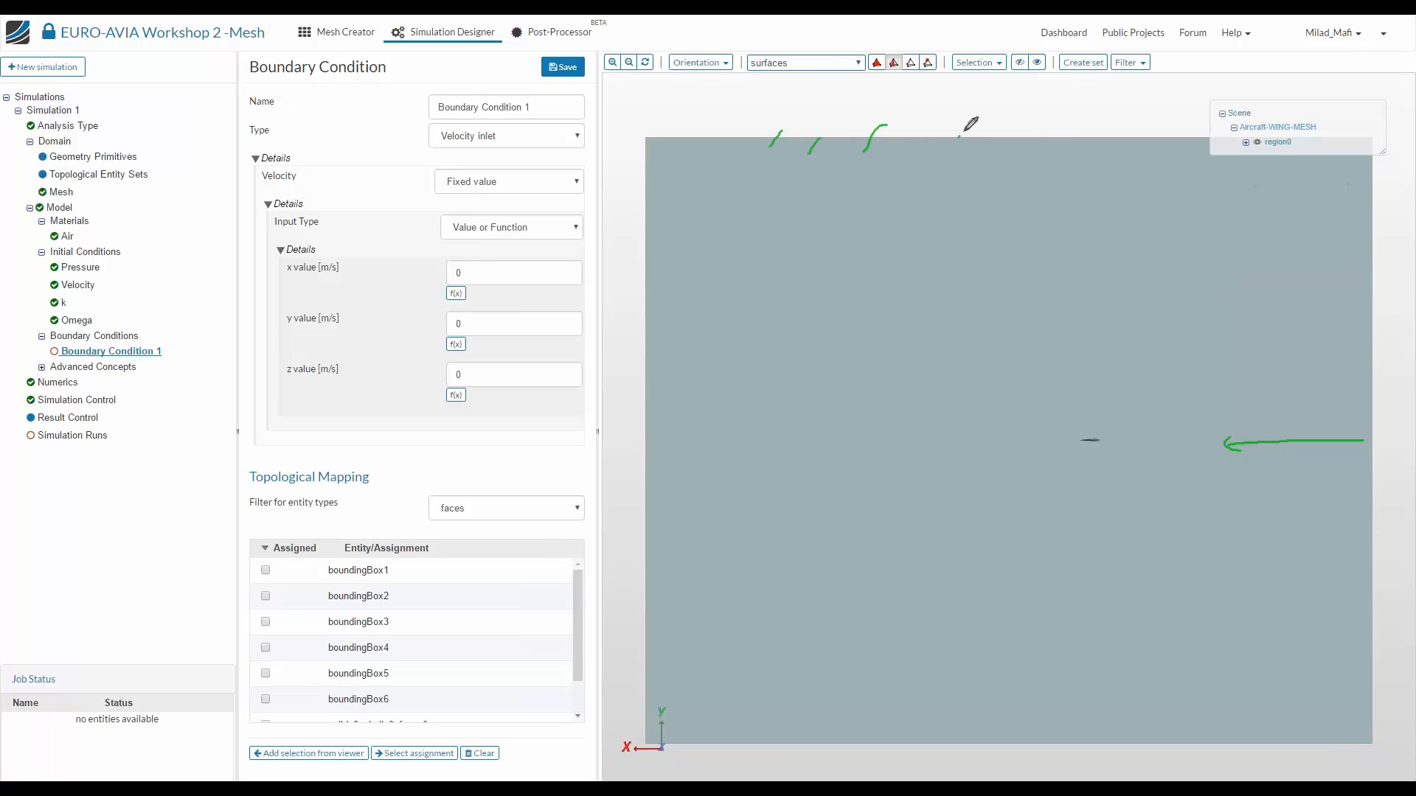
left_click_drag(958, 137, 977, 131)
left_click_drag(1037, 131, 1025, 144)
left_click_drag(765, 743, 813, 776)
mouse_move(860, 742)
left_mouse_down()
mouse_move(884, 759)
mouse_move(923, 740)
left_mouse_up()
left_click_drag(1051, 731, 1113, 744)
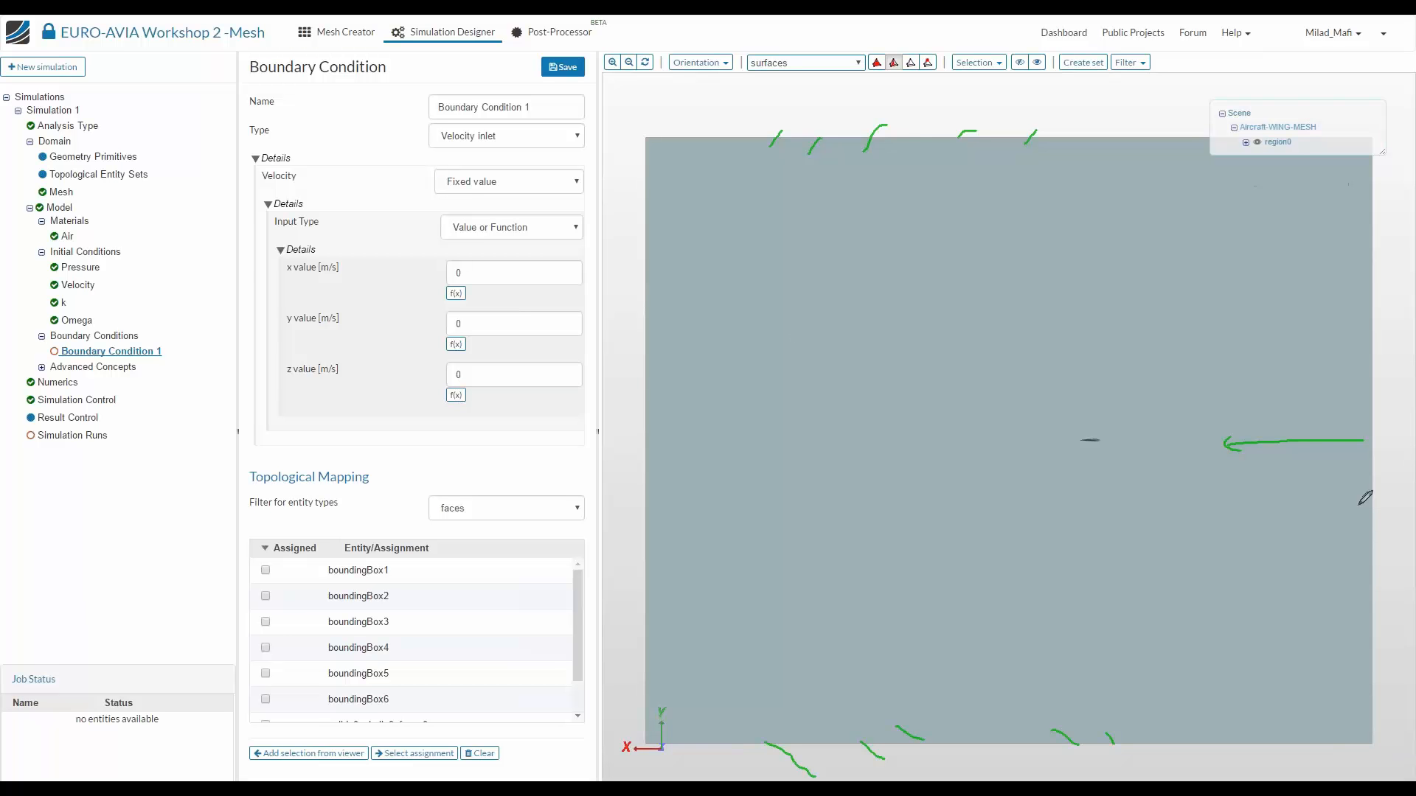
left_click_drag(1343, 528, 1182, 479)
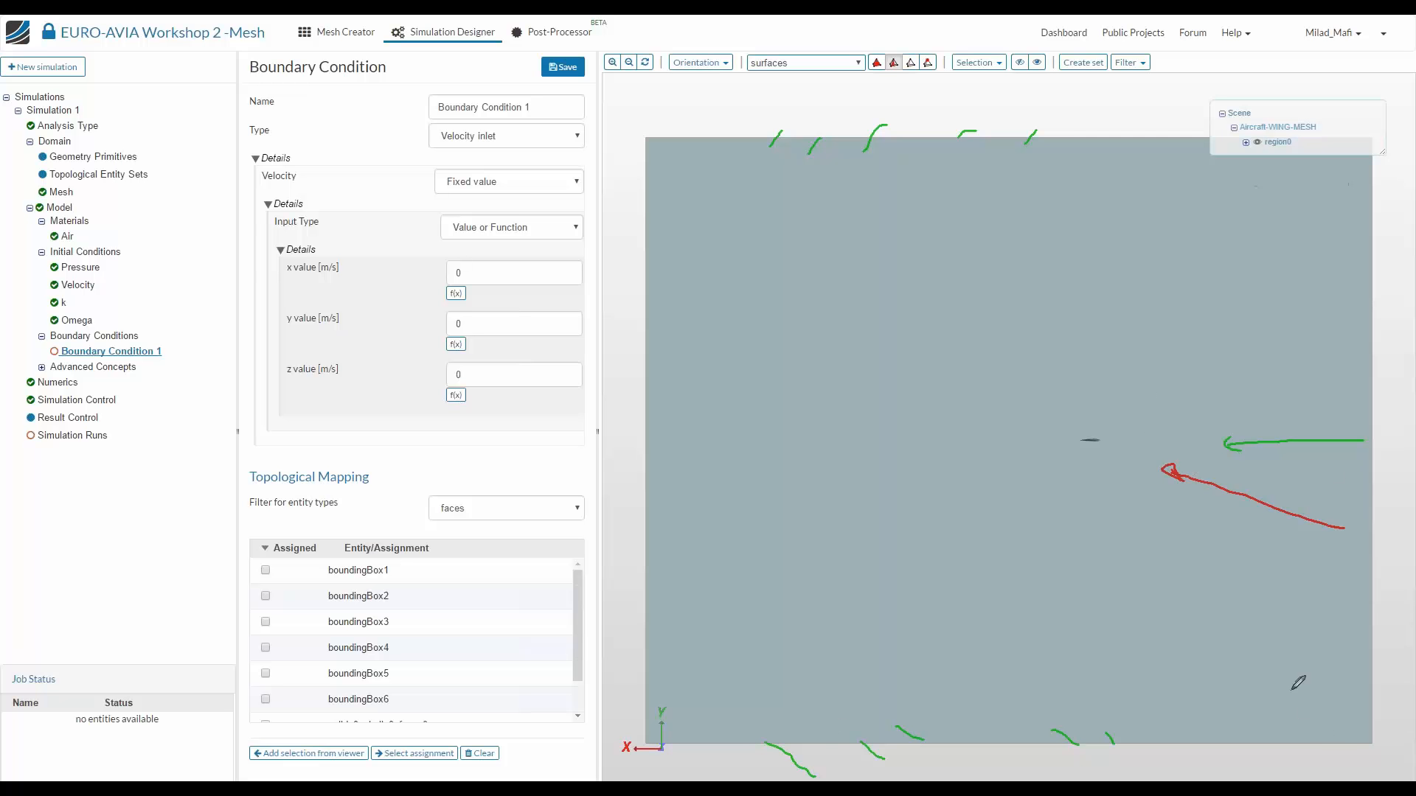
mouse_move(1291, 690)
left_mouse_down()
mouse_move(1088, 629)
mouse_move(1106, 625)
left_mouse_up()
left_click_drag(1349, 398, 1246, 351)
left_click_drag(1351, 318, 1257, 308)
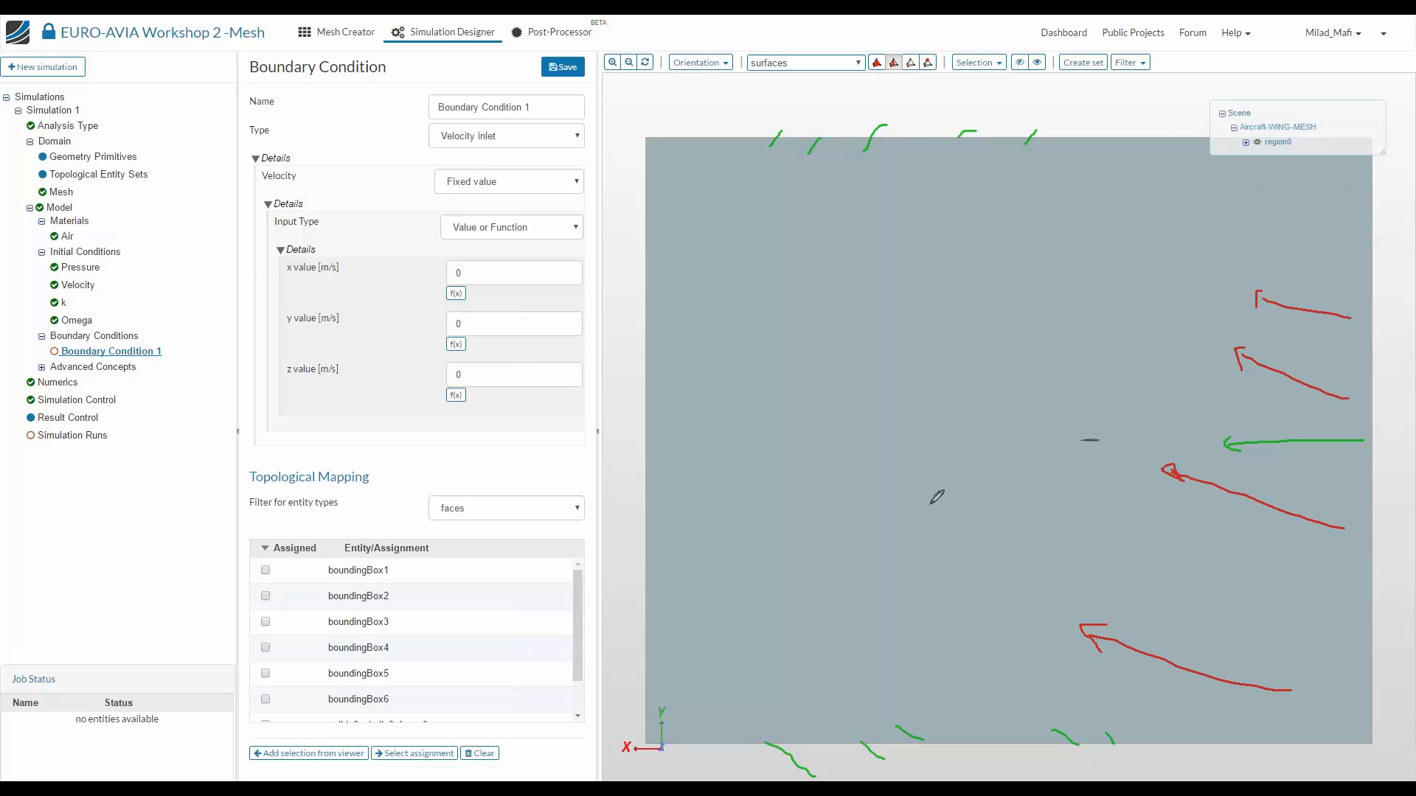
left_click_drag(935, 143, 883, 120)
left_click_drag(1086, 756, 996, 716)
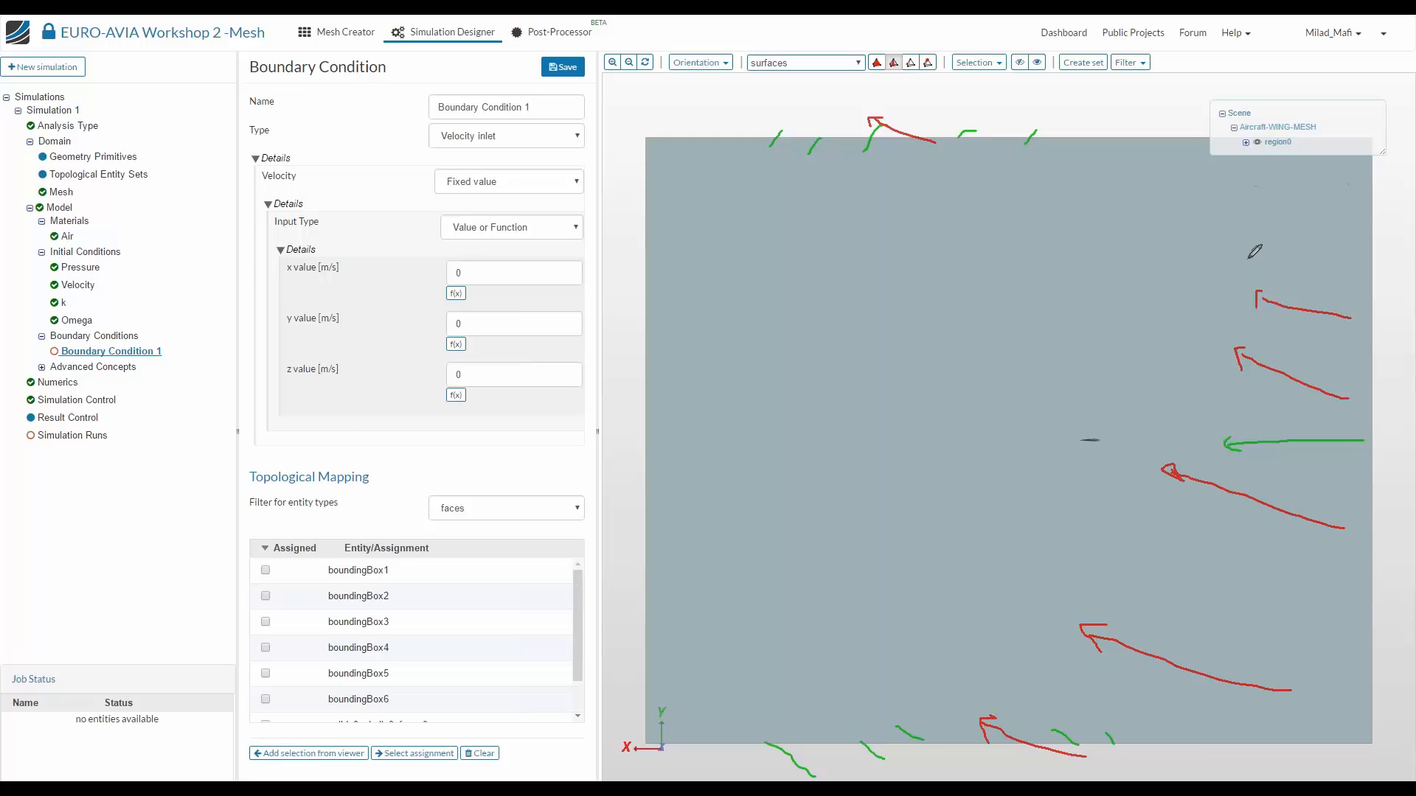
left_click_drag(1391, 272, 1372, 275)
left_click_drag(1379, 216, 1393, 223)
left_click_drag(601, 268, 610, 264)
left_click_drag(615, 263, 639, 272)
key("e")
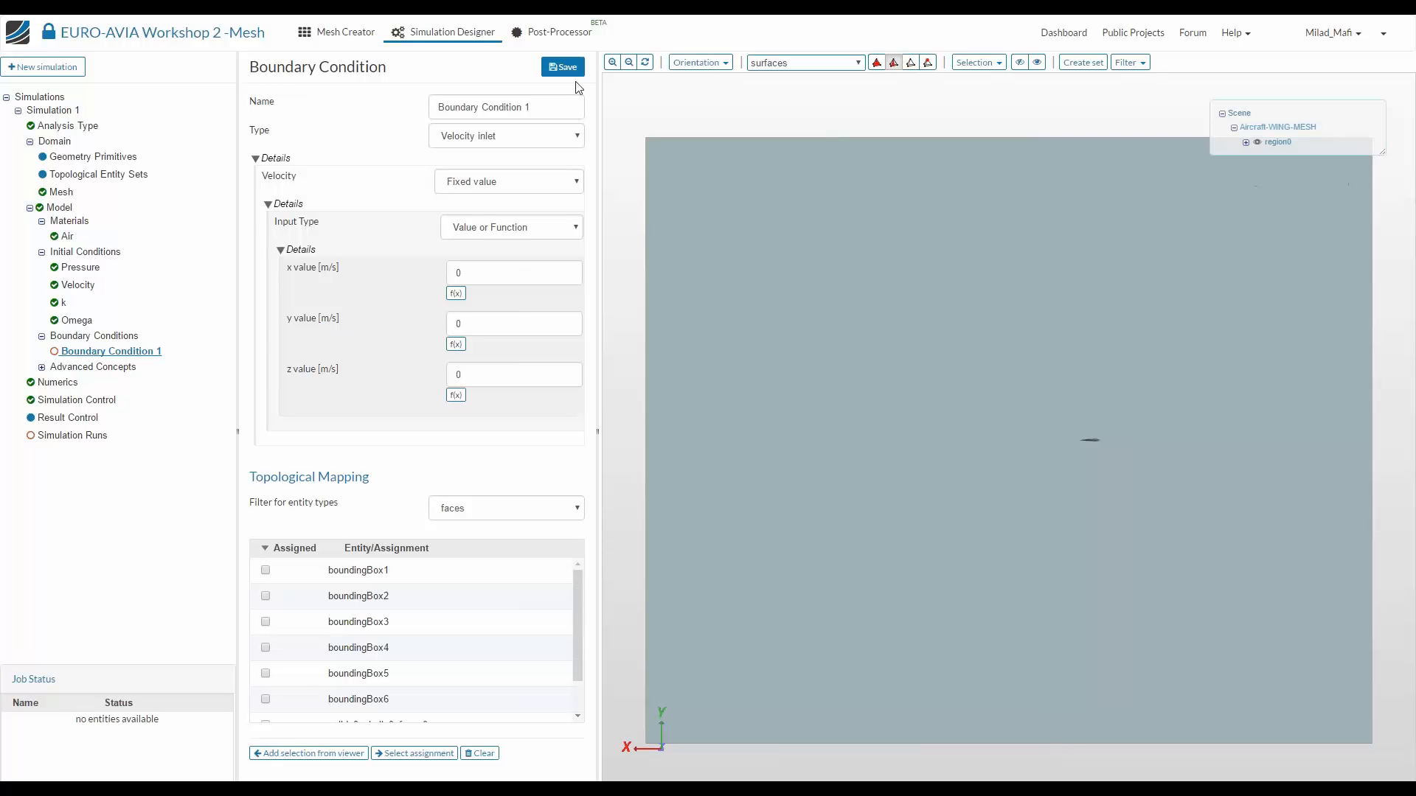
Rename the boundary condition as Inlet-Outlet and set its type to Custom
triple_click(562, 106)
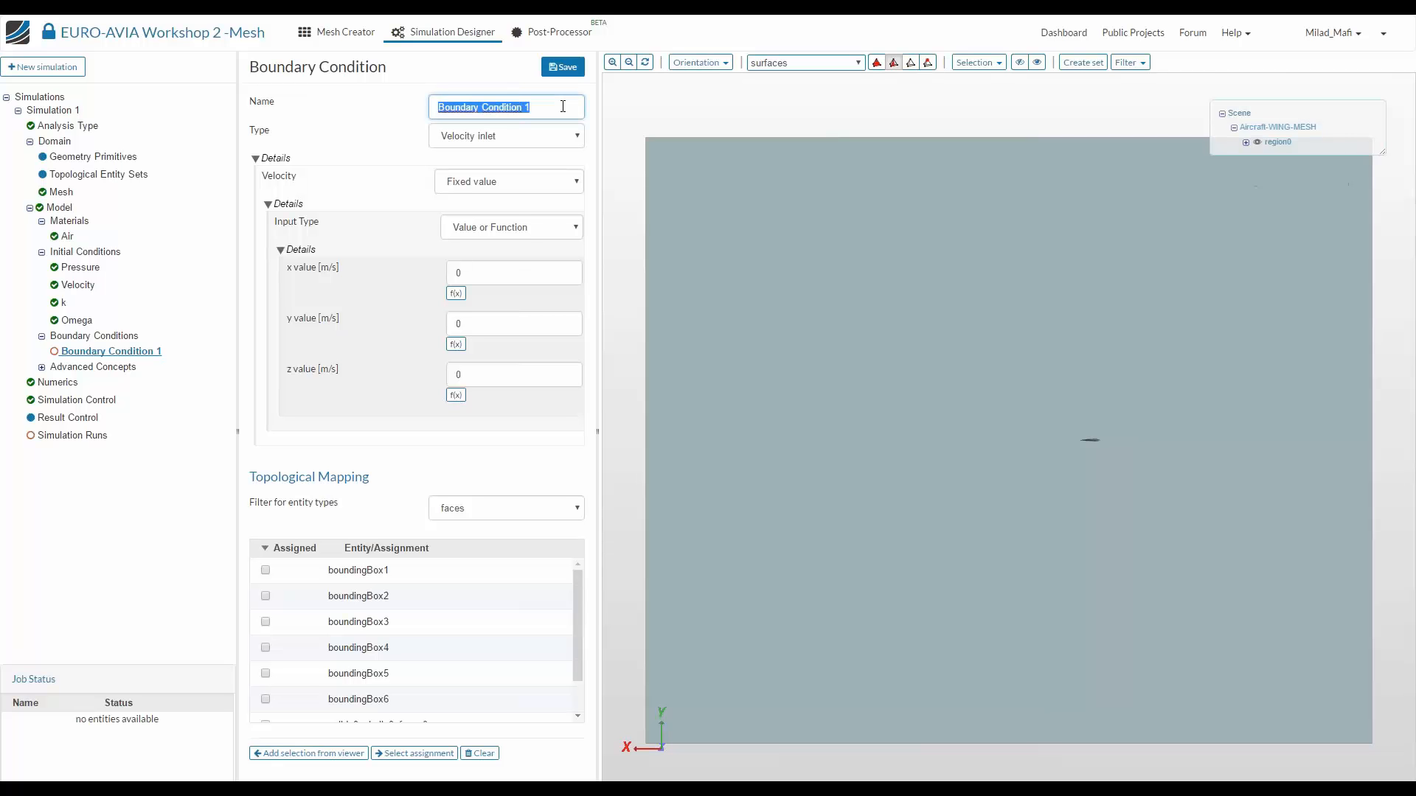
type("Inlet-Outlet")
left_click(516, 135)
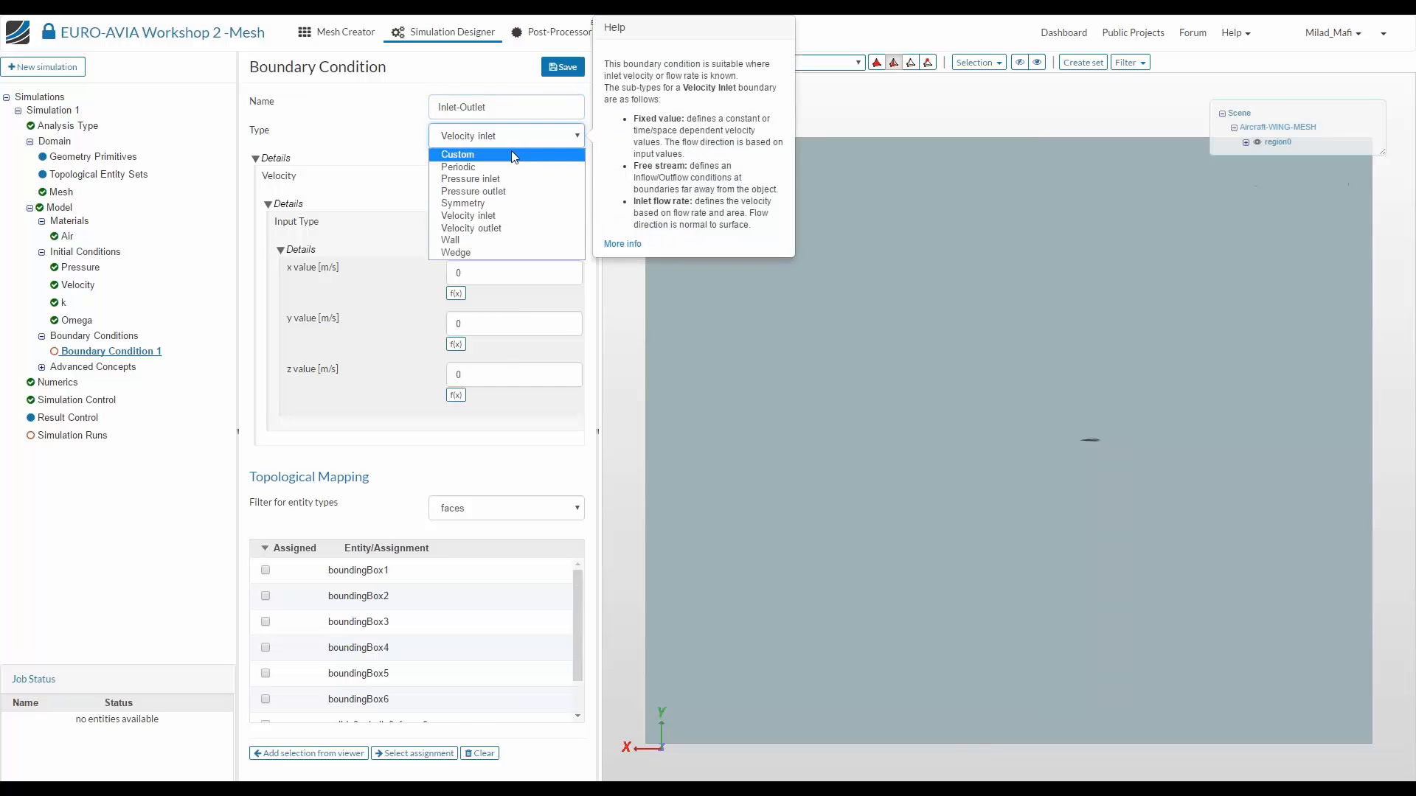
left_click(511, 154)
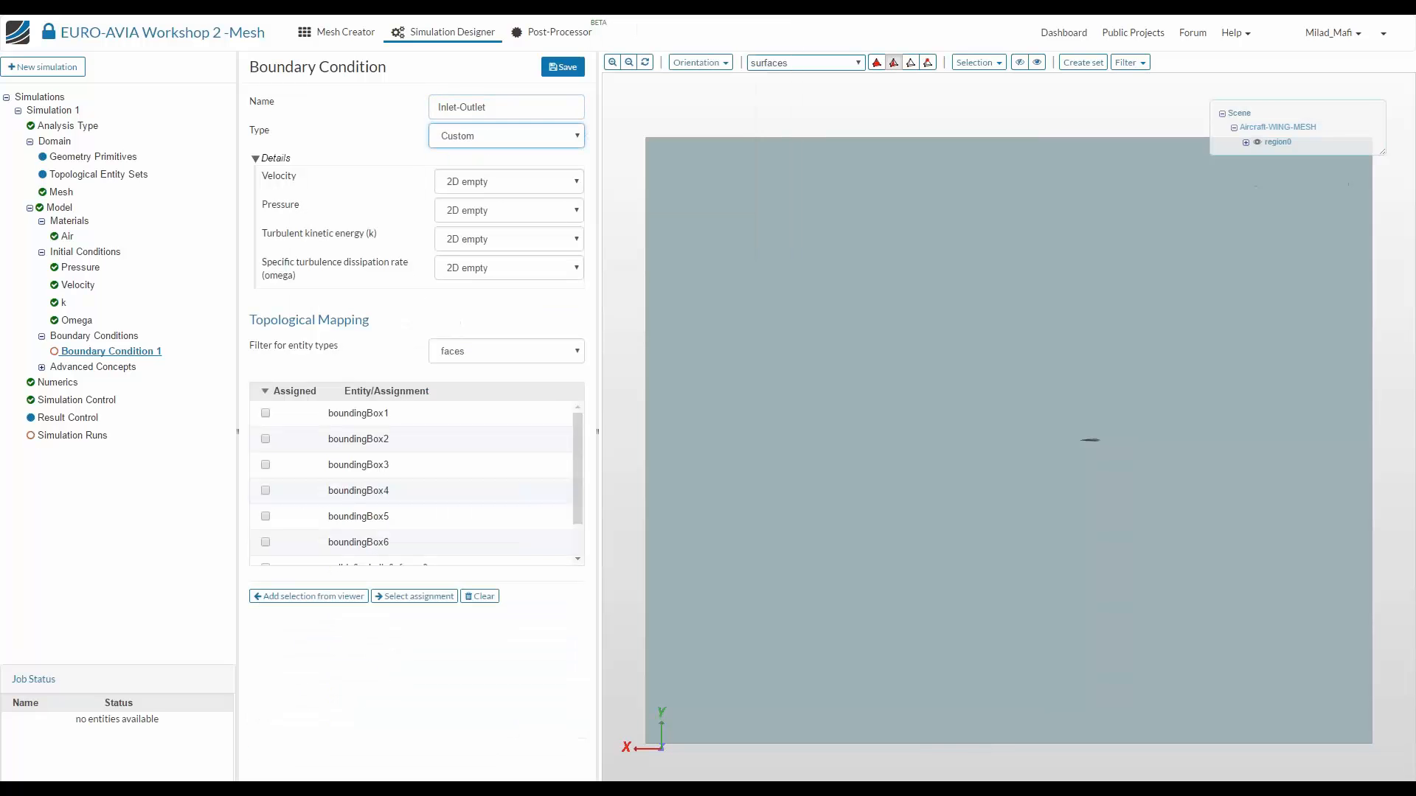
Set the Inlet-Outlet condition's velocity to Inlet-outlet with x = 68.94 and y = 12.16 m/s, and save it
left_click(491, 183)
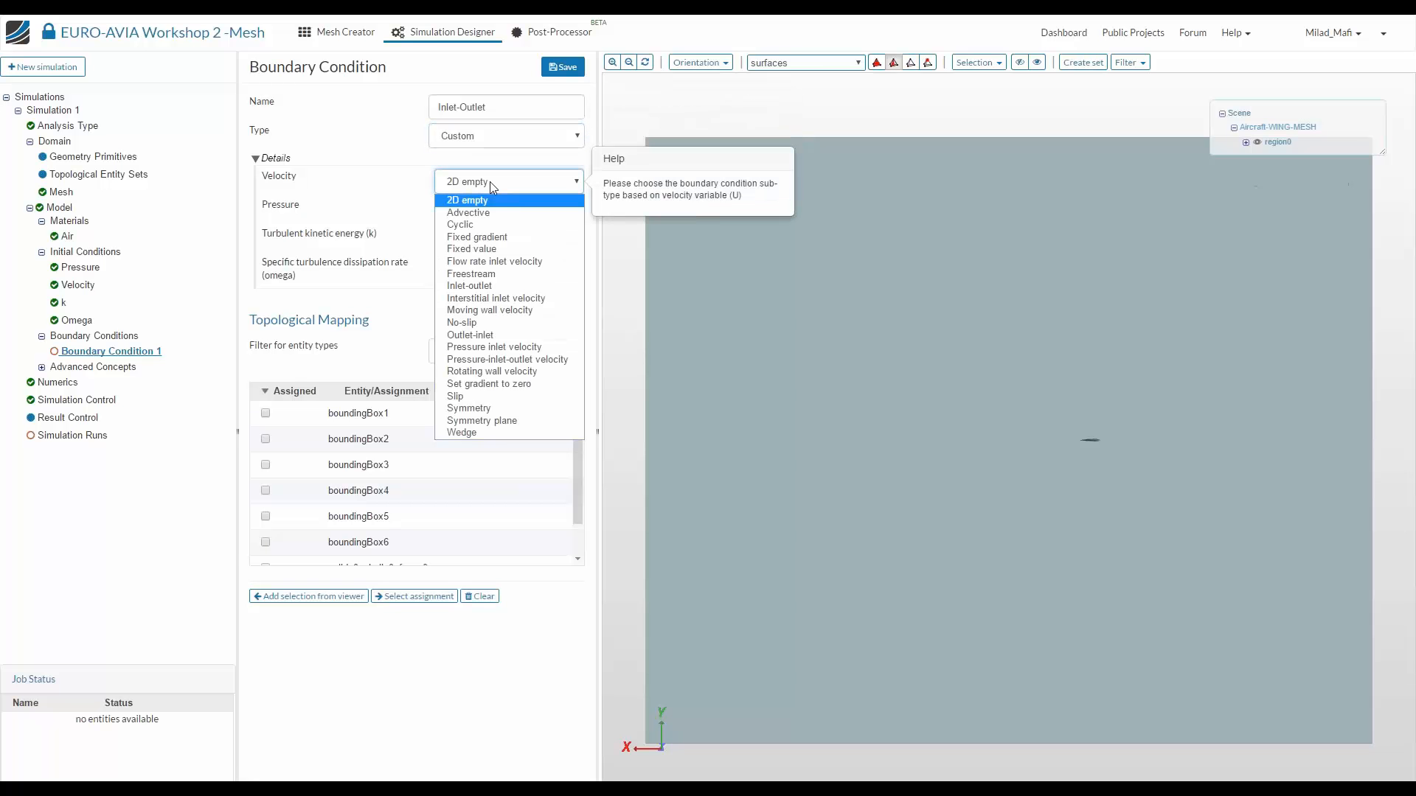
left_click(496, 287)
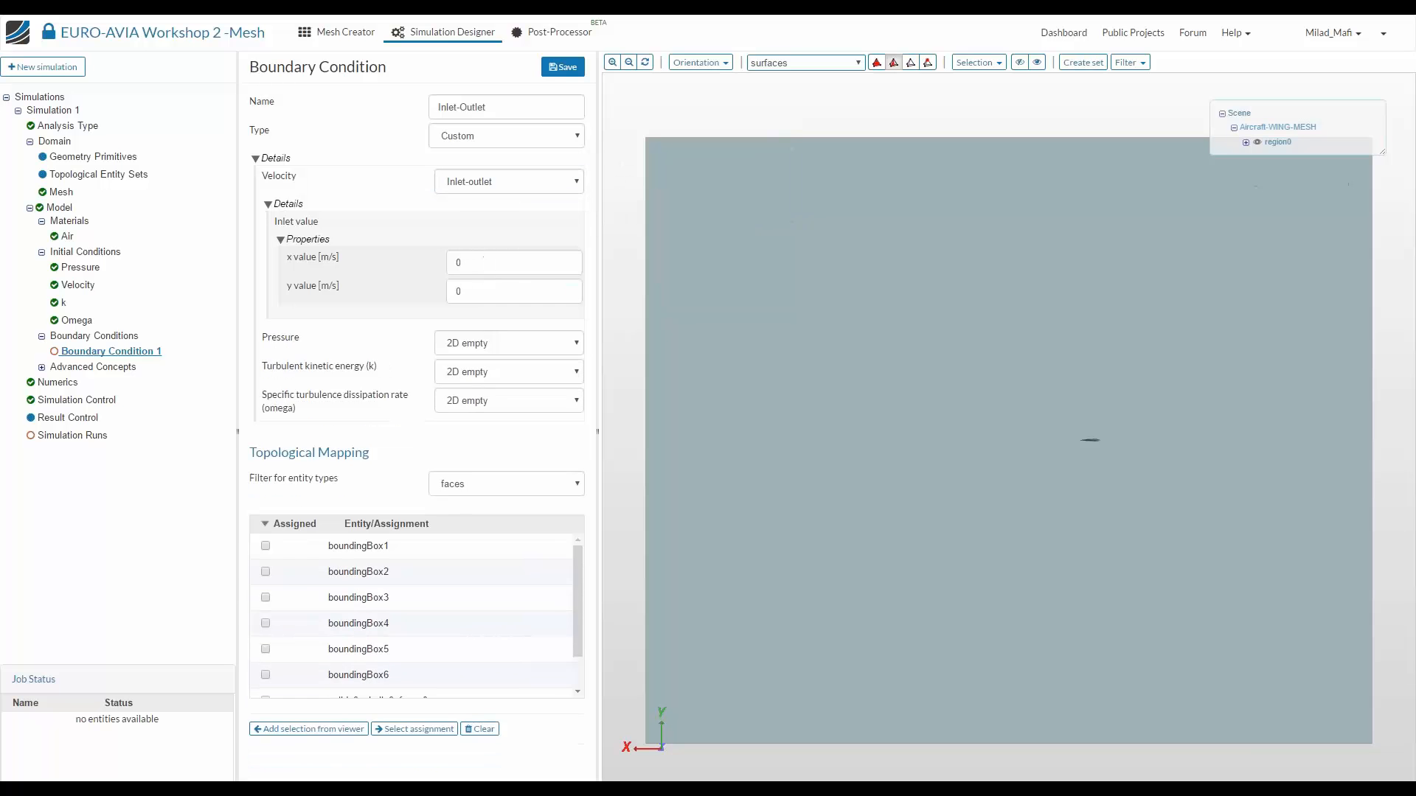
left_click(481, 259)
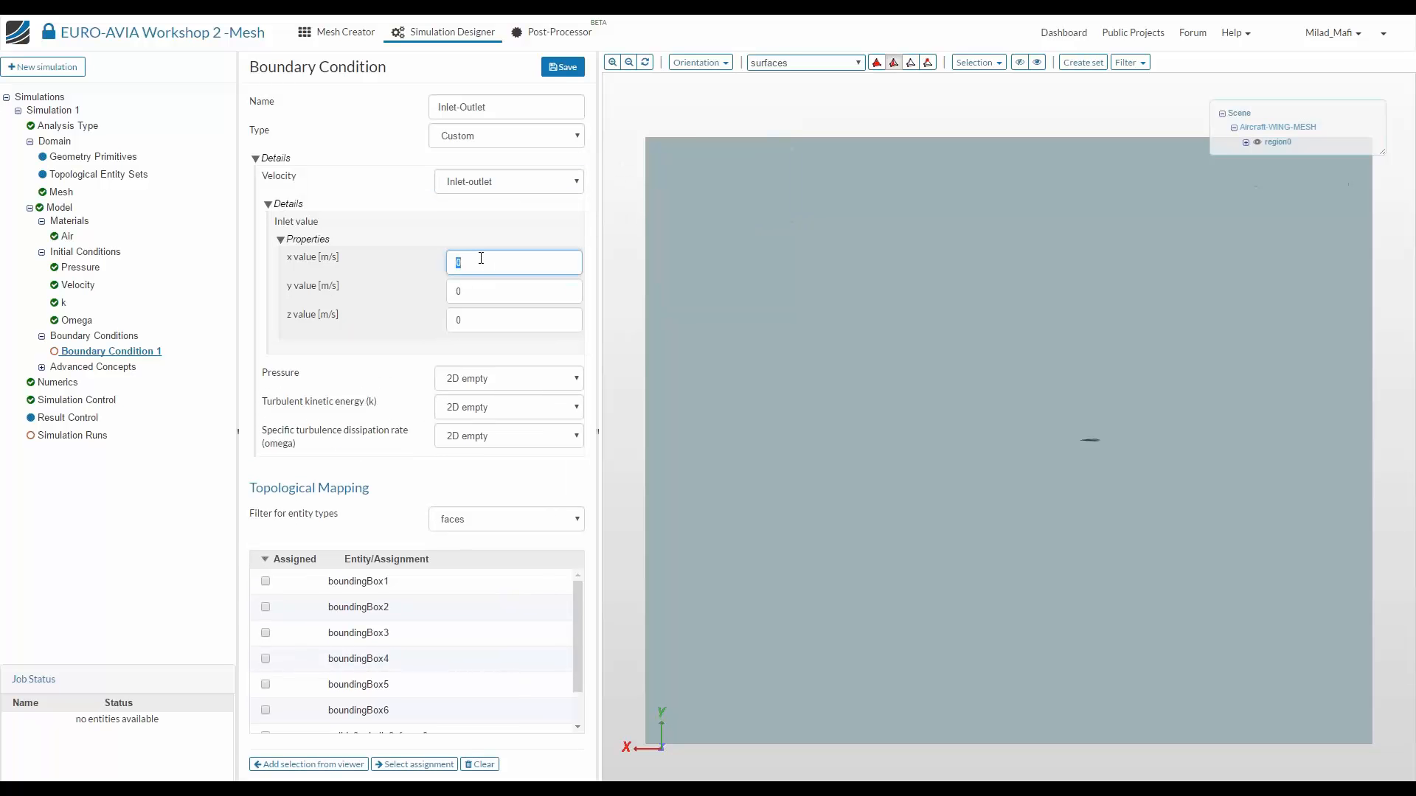
type("68.94")
key("Tab")
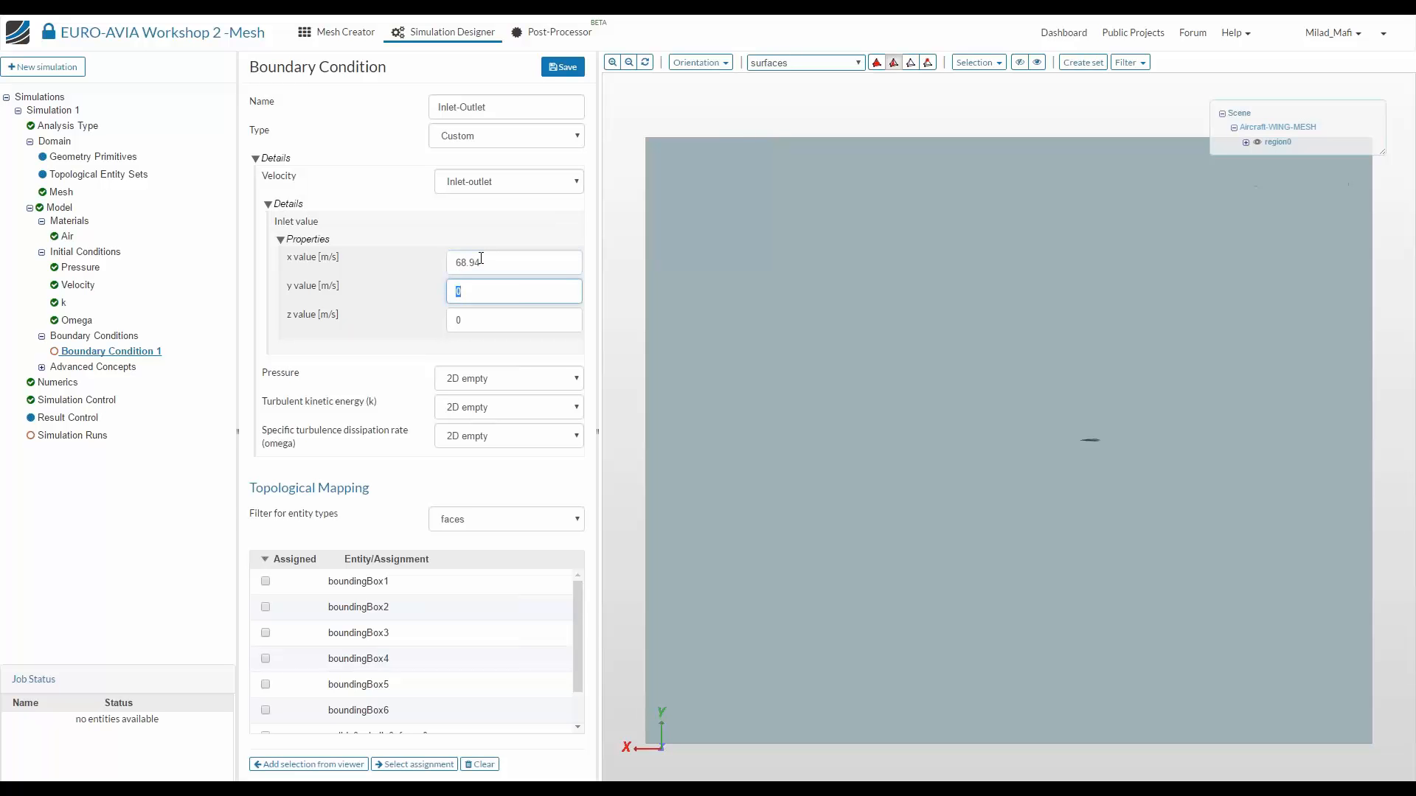
type("12.16")
left_click(501, 321)
left_click(563, 67)
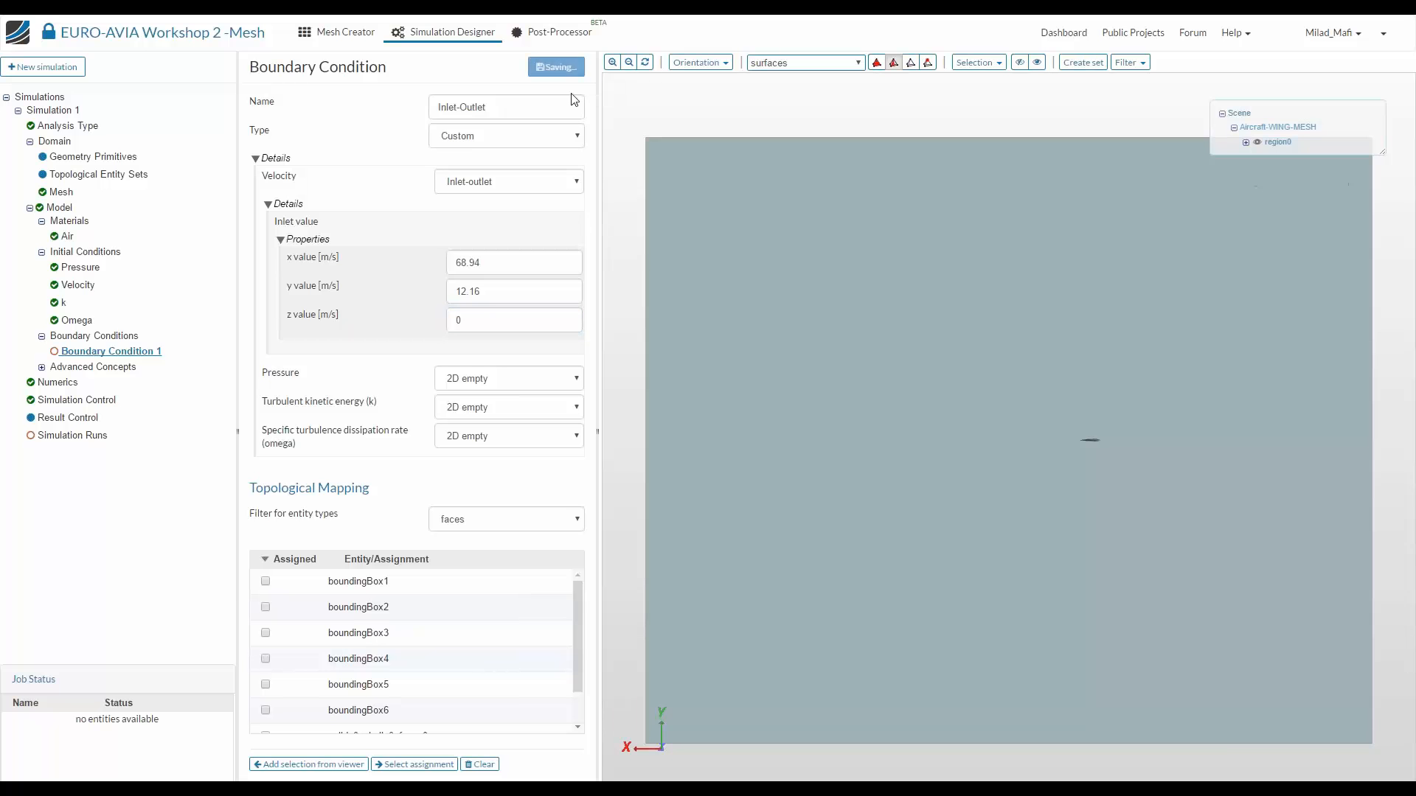
Assign Set gradient to zero for pressure and Fixed value for both omega and turbulent kinetic energy
left_click(469, 381)
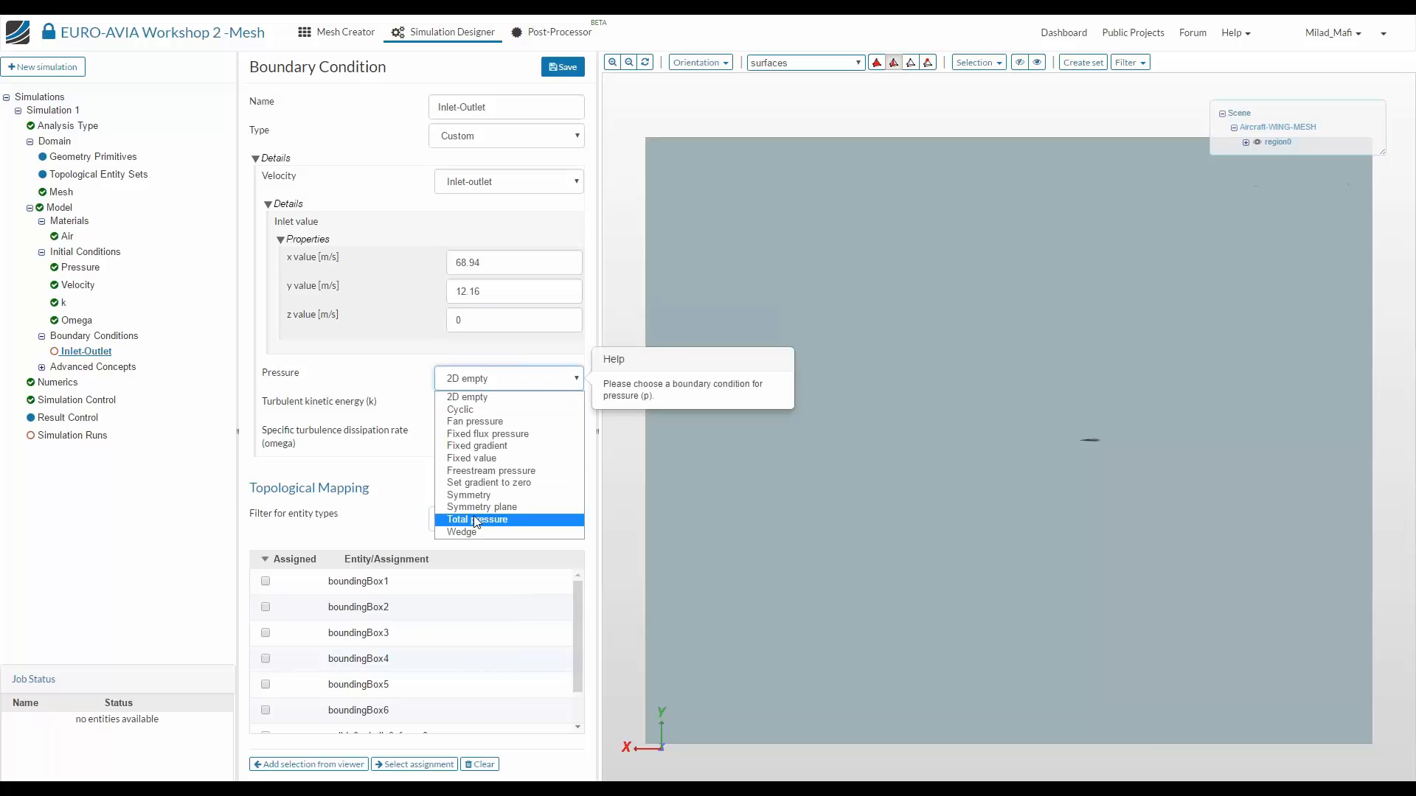
left_click(480, 484)
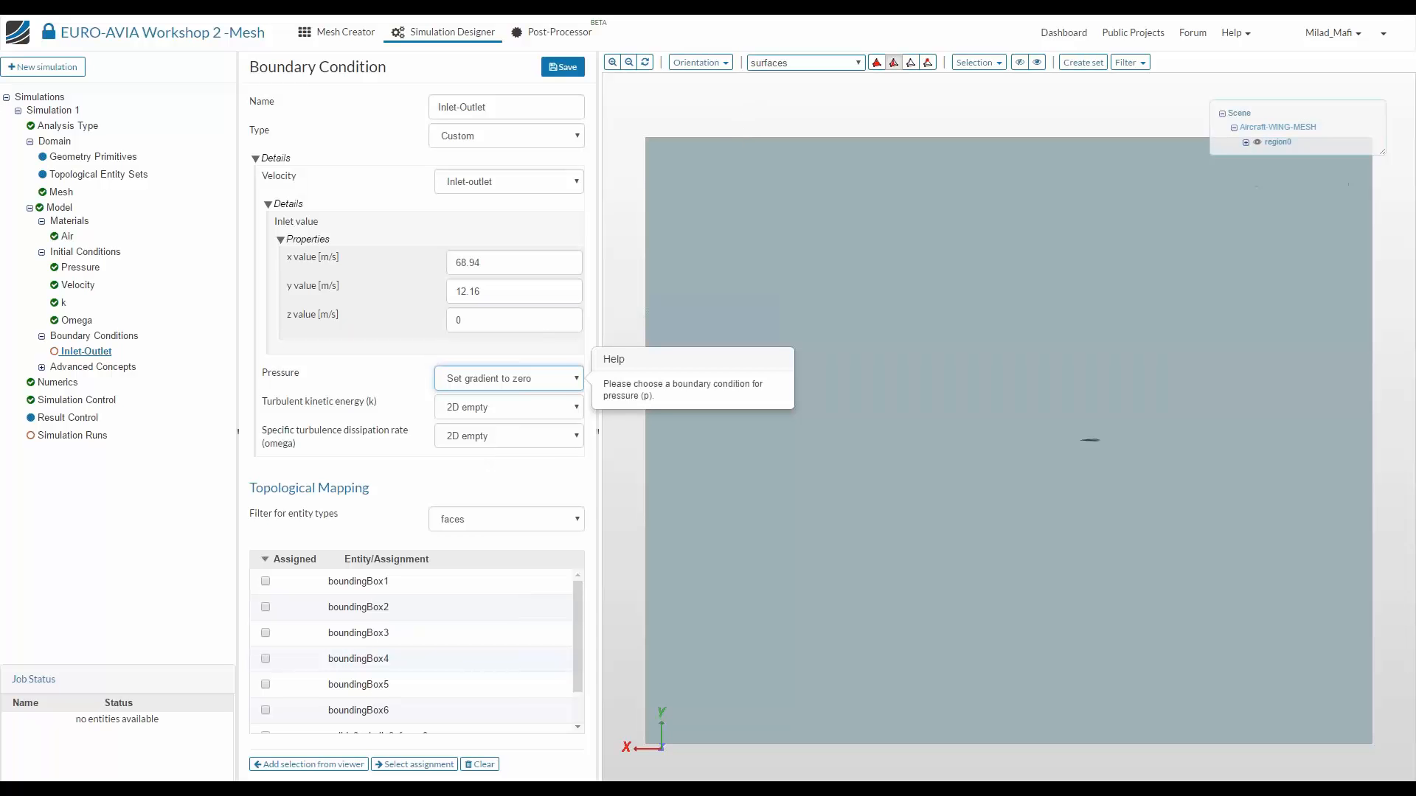
left_click(455, 440)
left_click(472, 478)
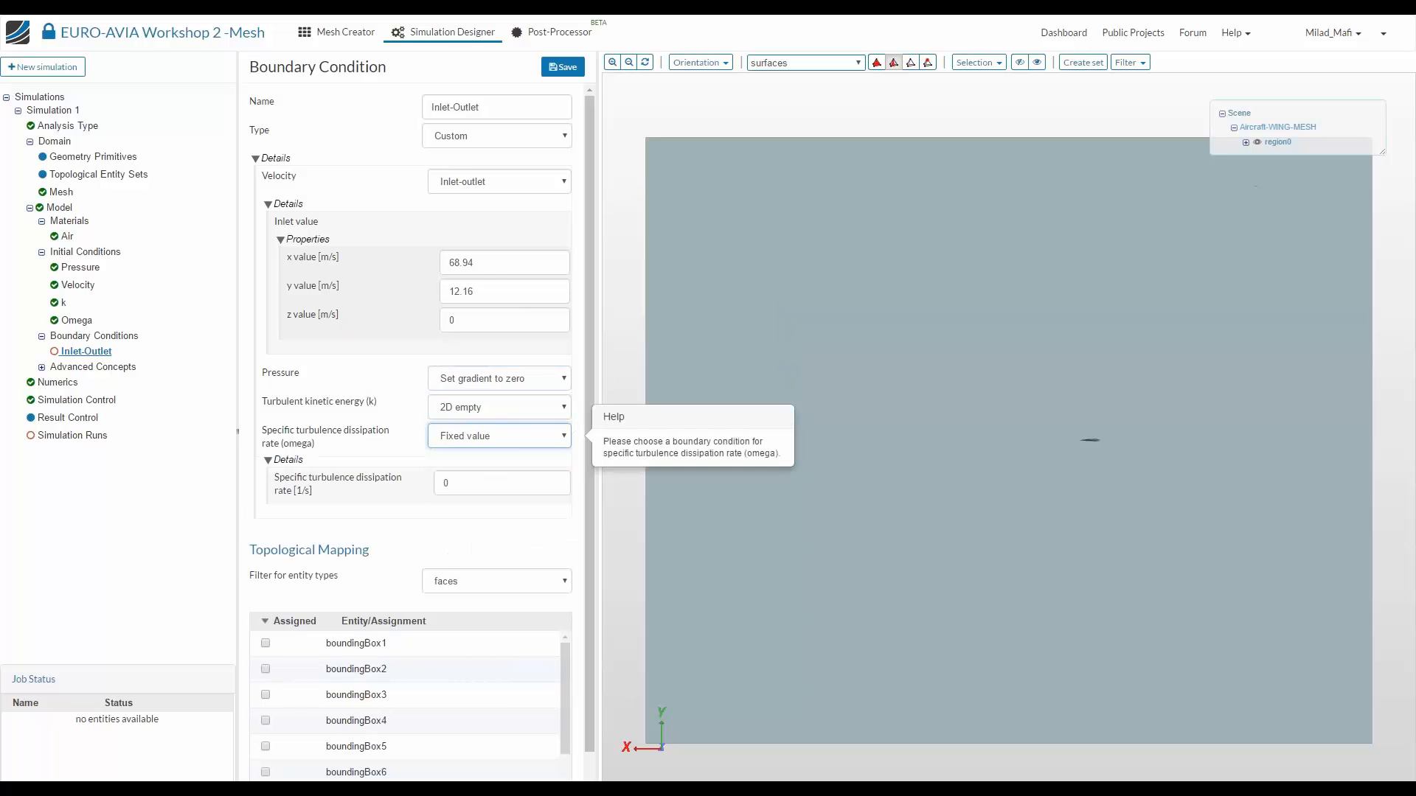
left_click(472, 407)
left_click(466, 451)
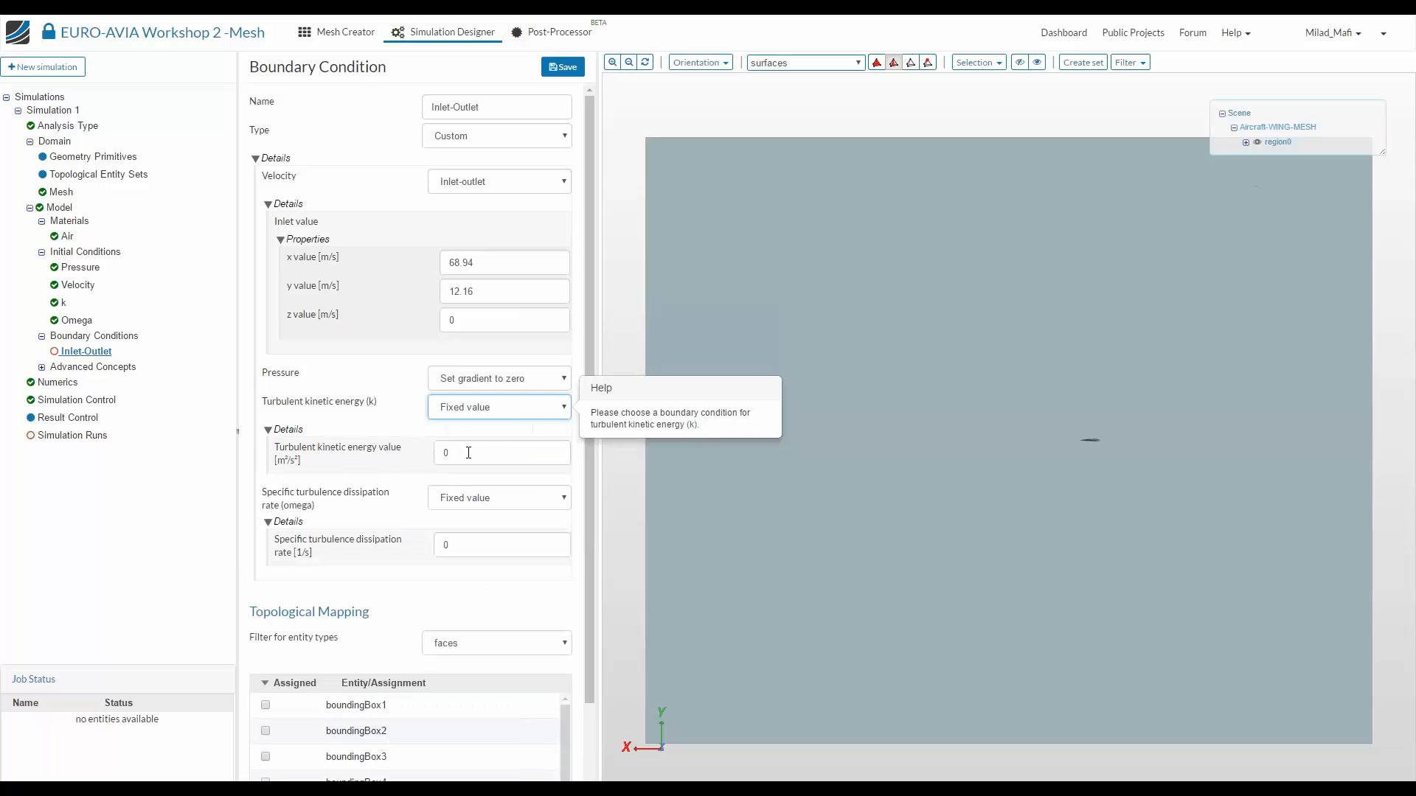
Set the Inlet-Outlet condition's turbulent kinetic energy value to 0.00037 and its specific turbulence dissipation rate to 3.375
double_click(467, 453)
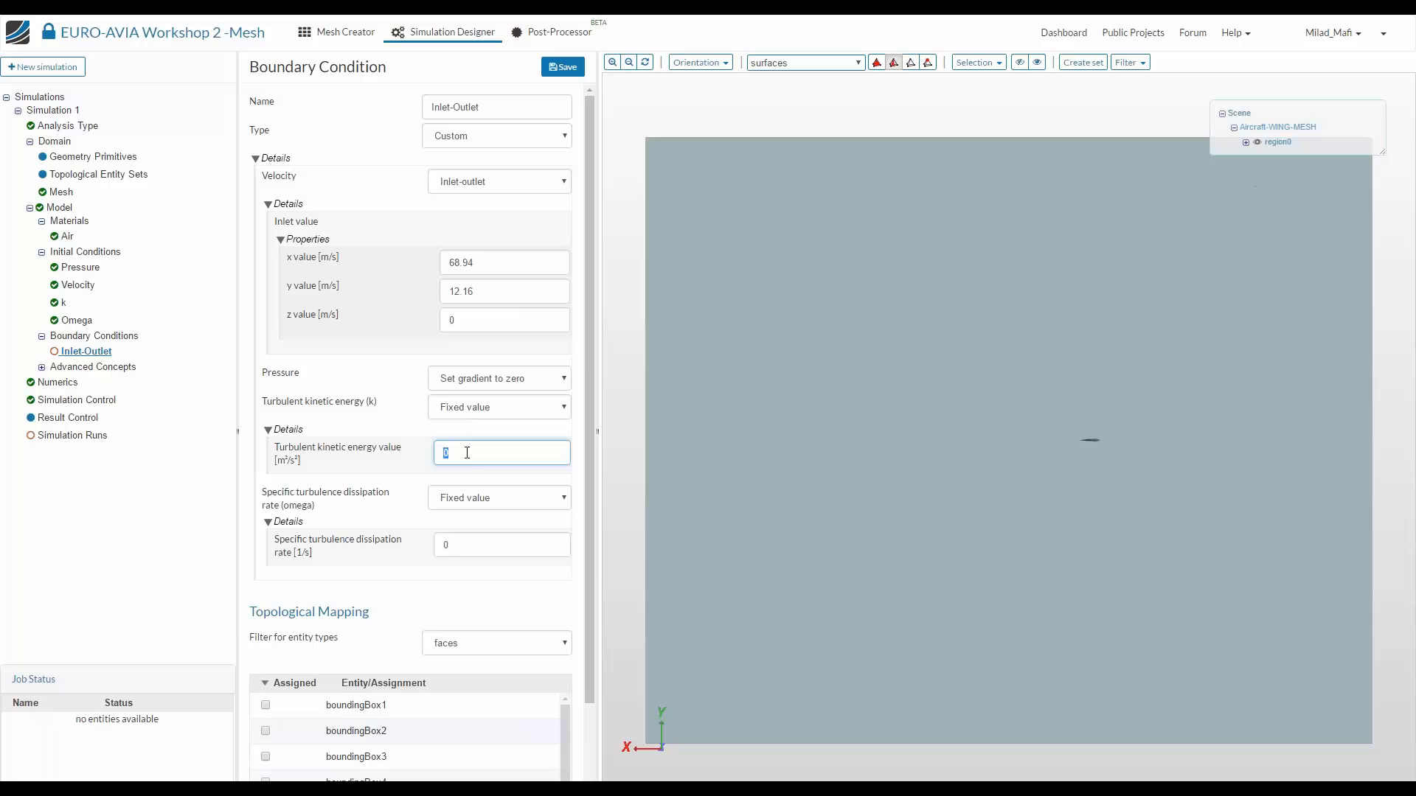
type("0.00037")
key("Tab")
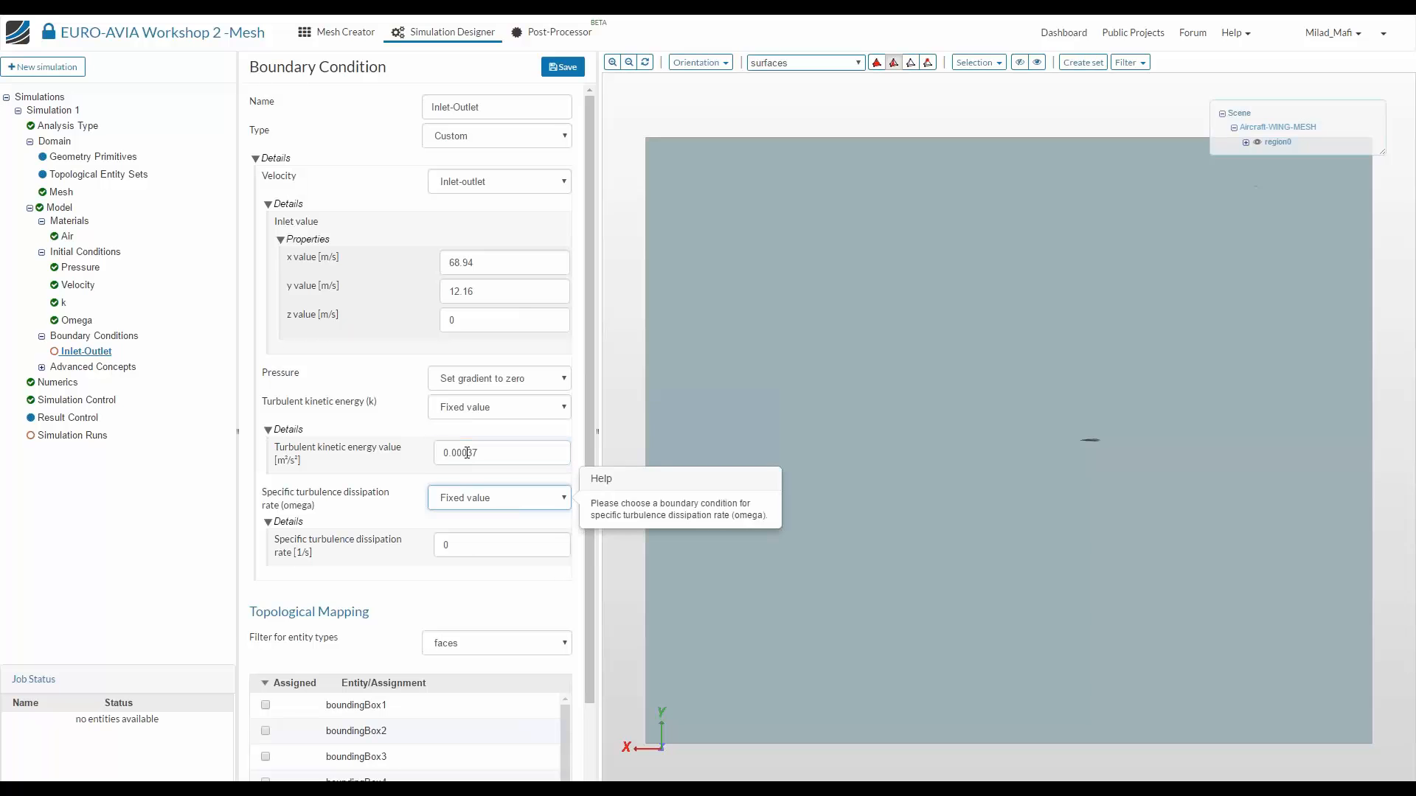
left_click(467, 546)
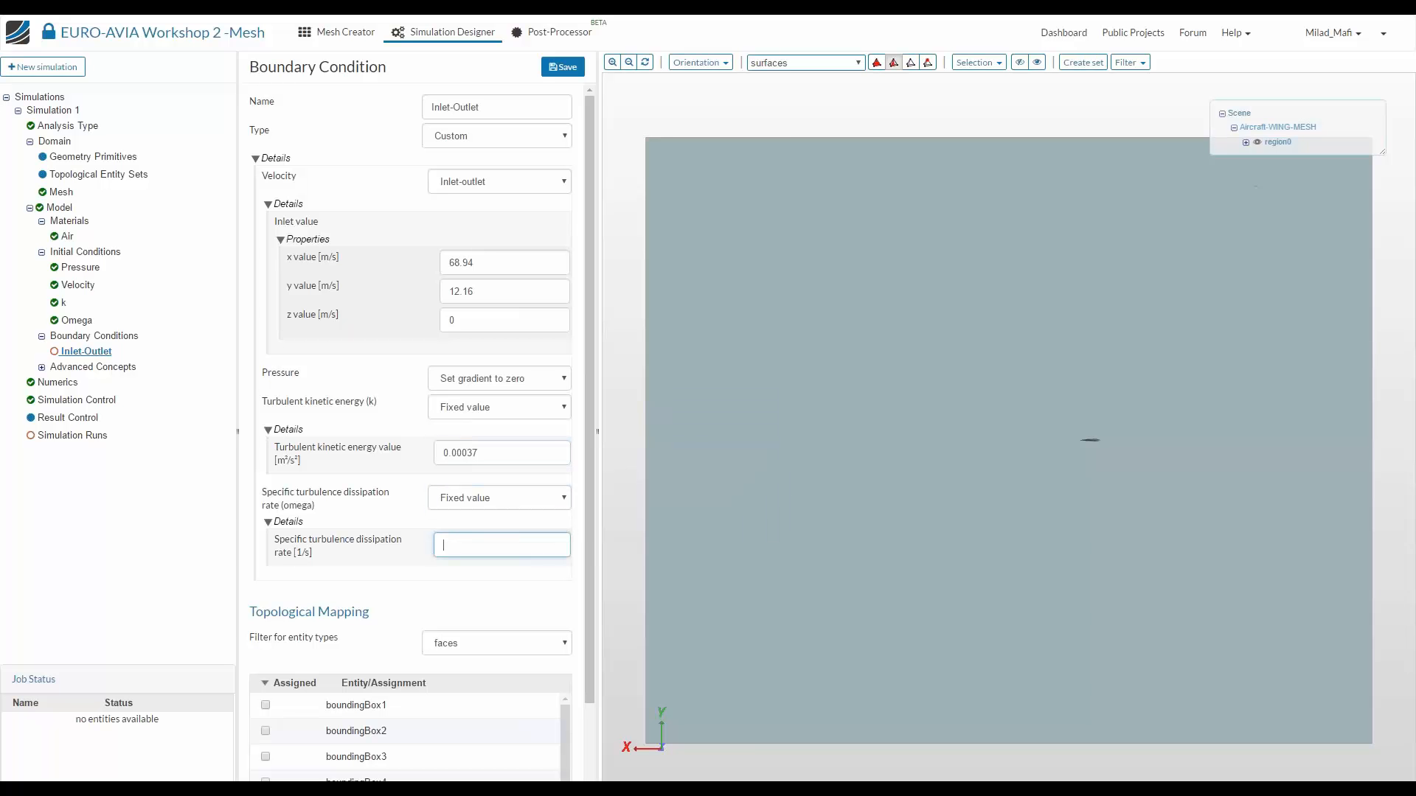
type("3.375")
Assign the four outer faces boundingBox1 to boundingBox4 to the Inlet-Outlet condition and save it
left_click_drag(903, 225, 1035, 229)
left_click(1035, 229)
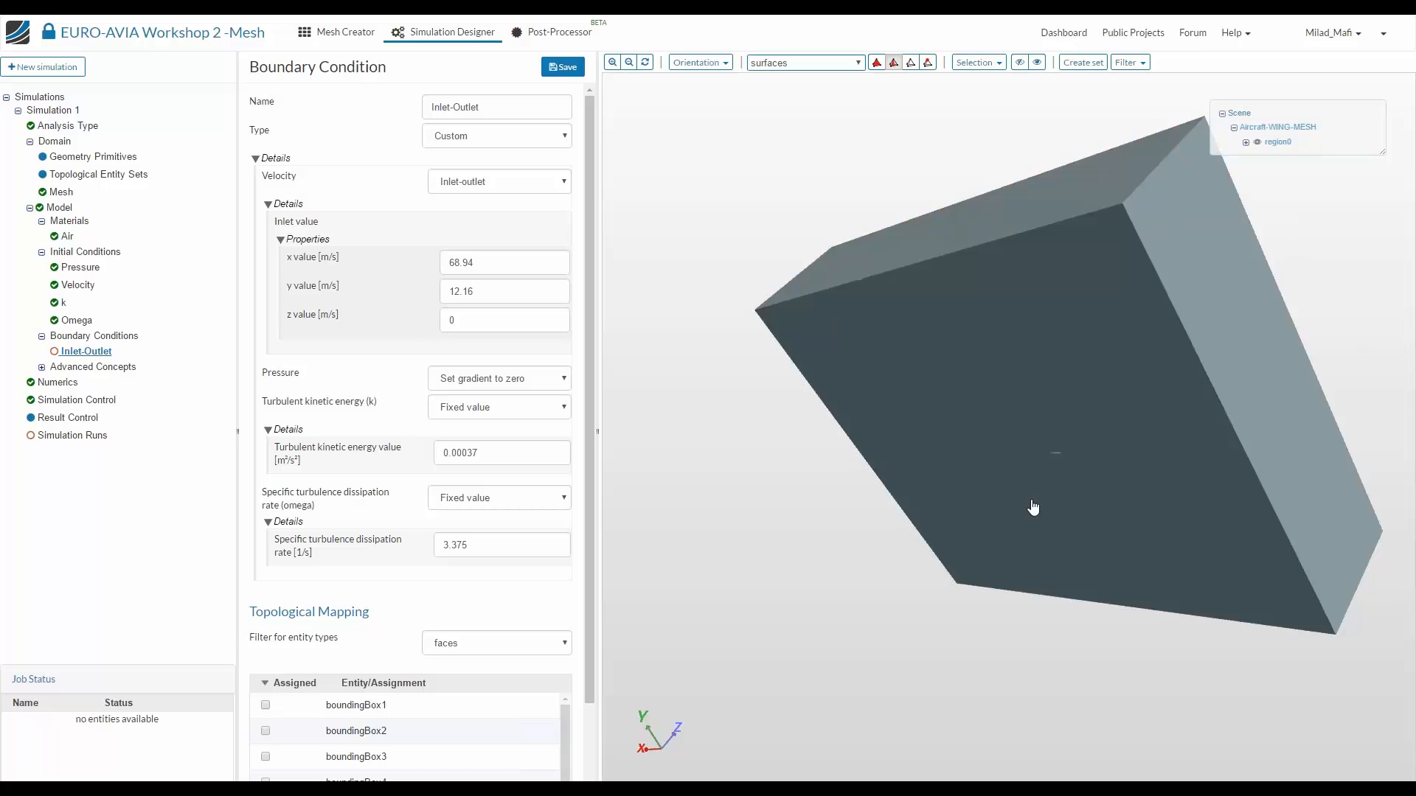
left_click_drag(1033, 506, 1005, 341)
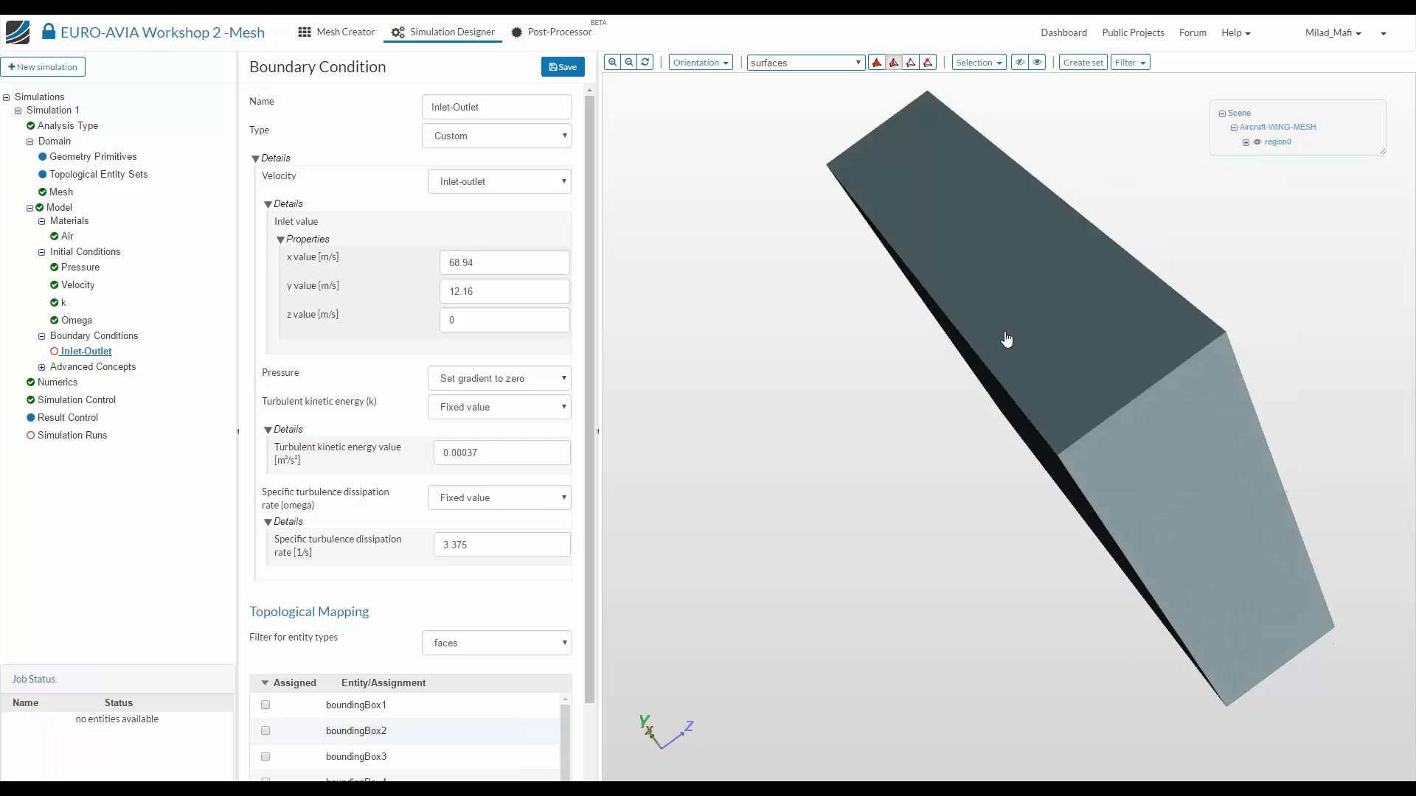
left_click_drag(991, 525, 878, 499)
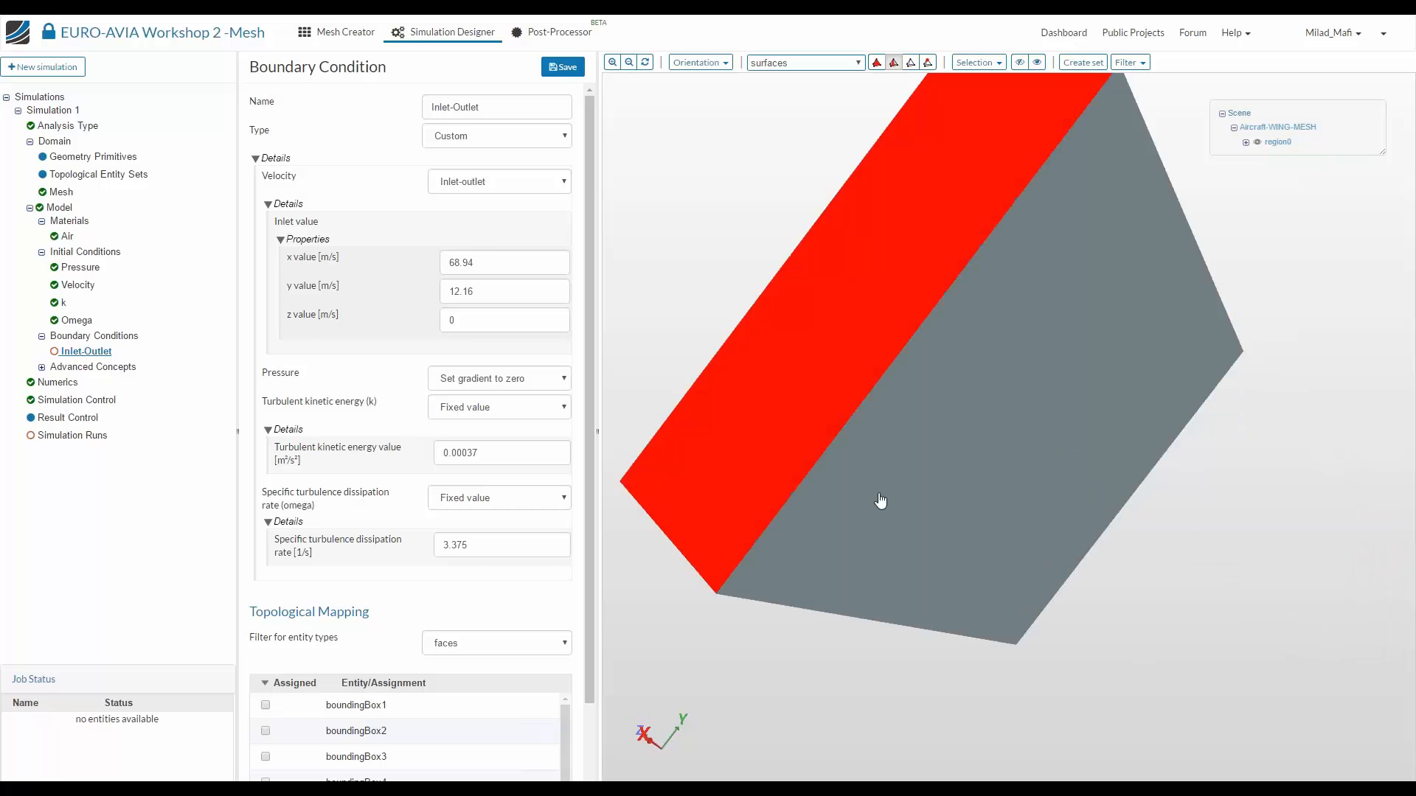
scroll(517, 584, "down", 2)
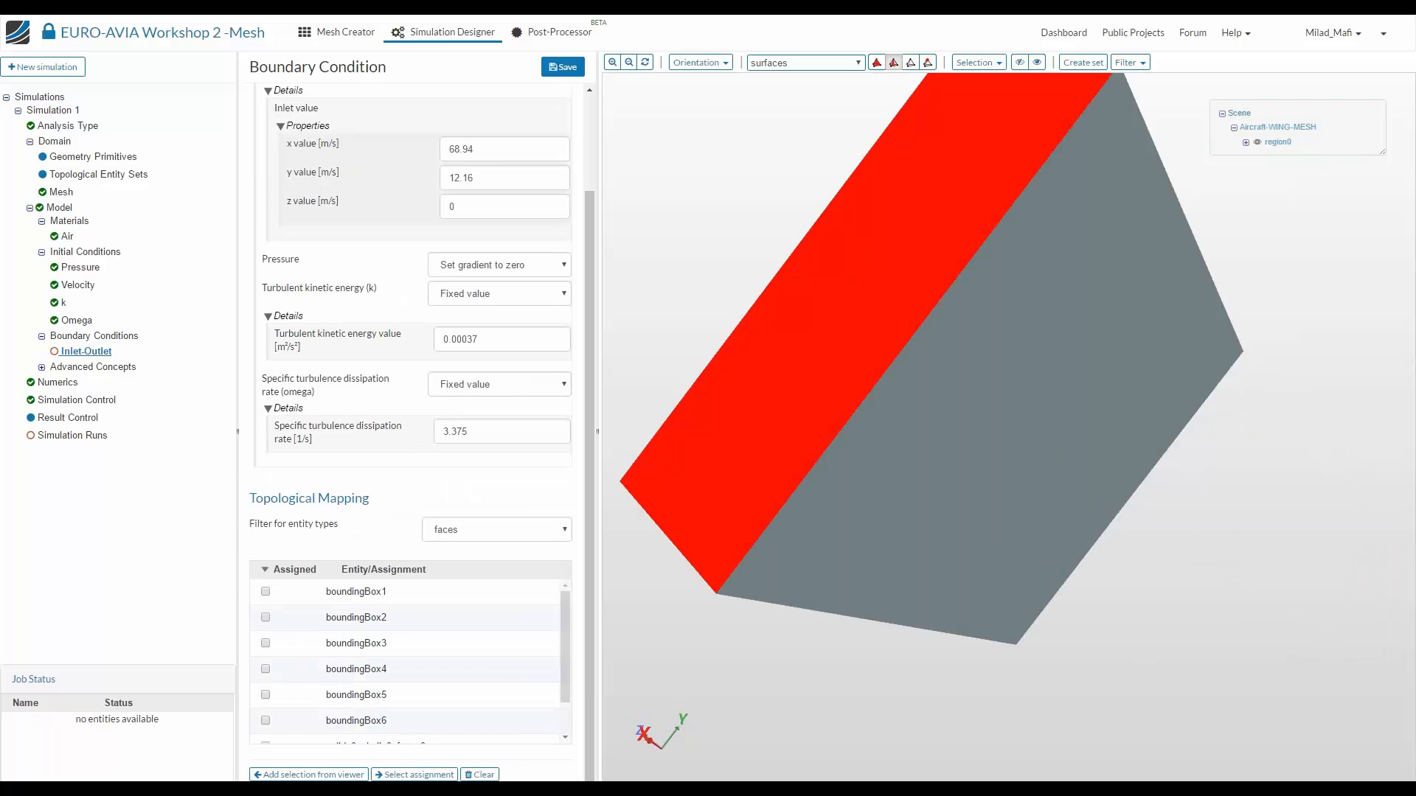
left_click(308, 774)
left_click(563, 66)
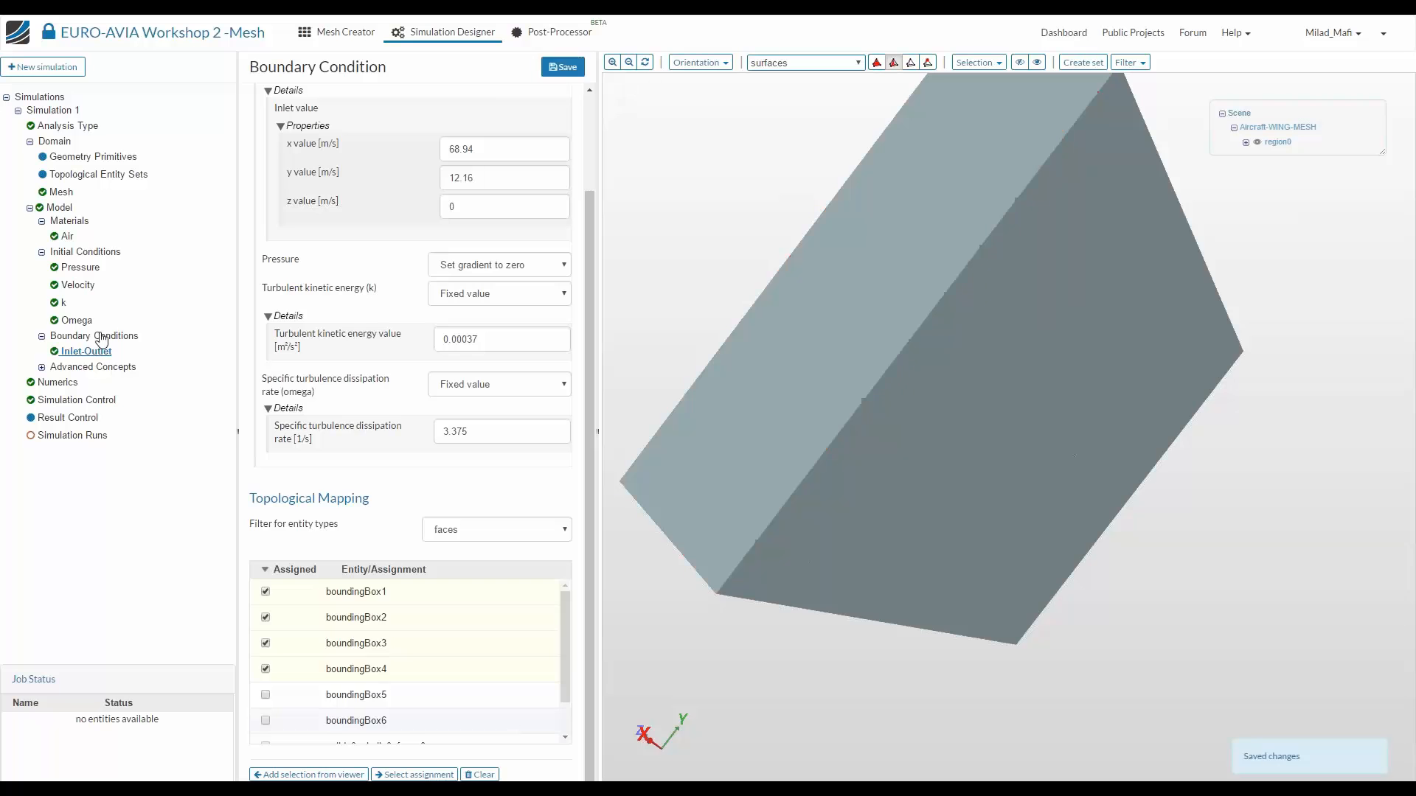
Add a new boundary condition and name it Symmetry
left_click(102, 337)
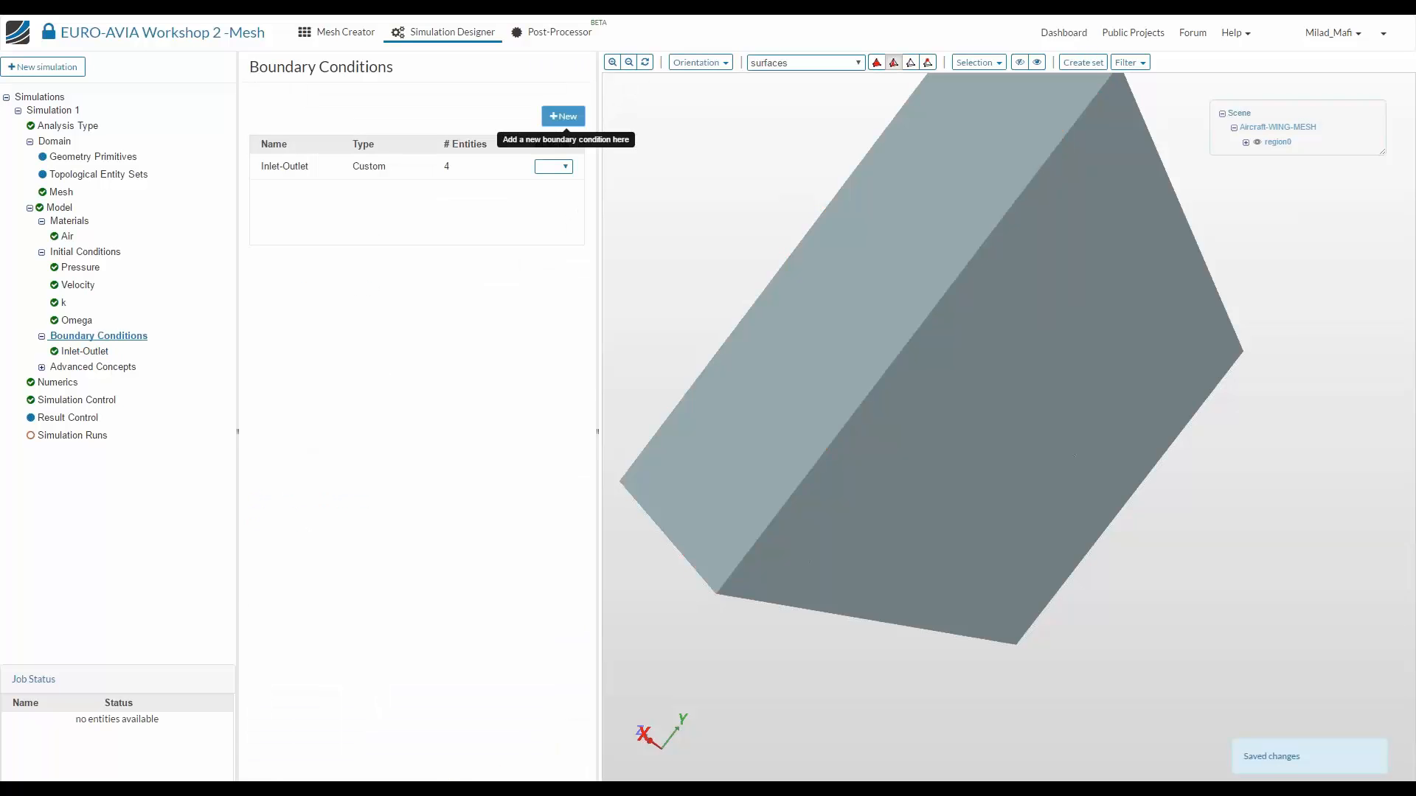
left_click(564, 117)
triple_click(487, 107)
type("Sy")
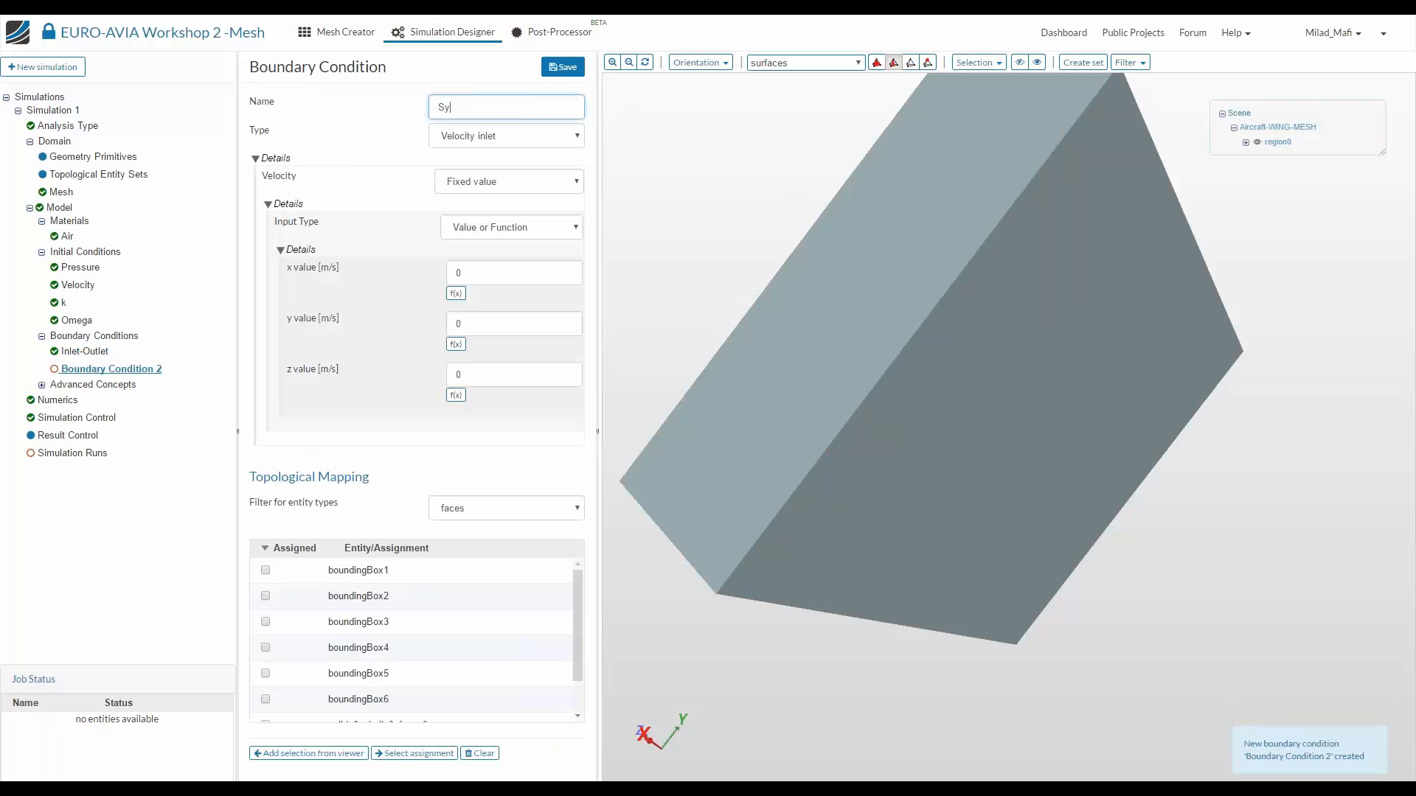
type("mmetry")
Set the Symmetry condition's type to Symmetry, assign the domain side face boundingBox5 touching the wing, and save it
left_click_drag(781, 243, 929, 354)
left_click(929, 354)
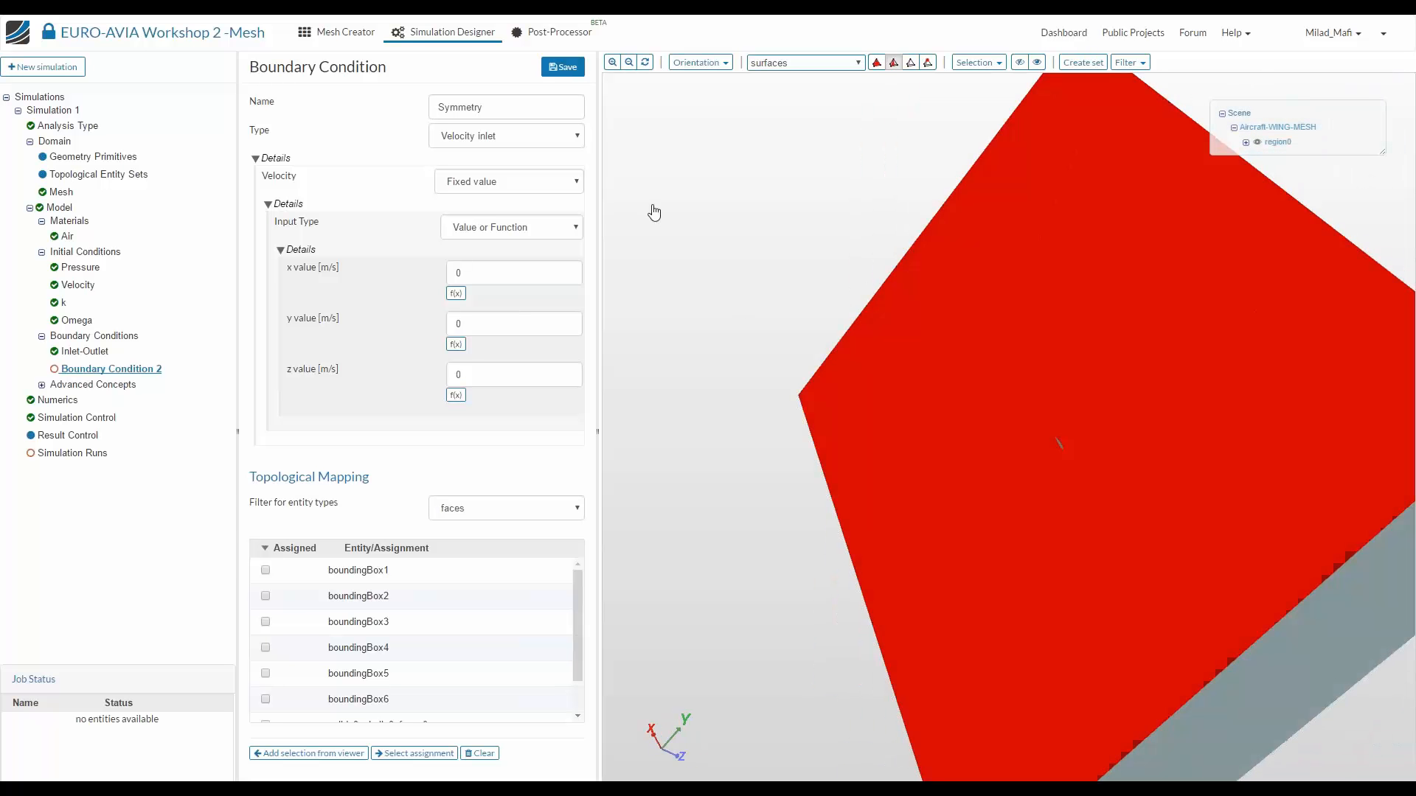
left_click(499, 145)
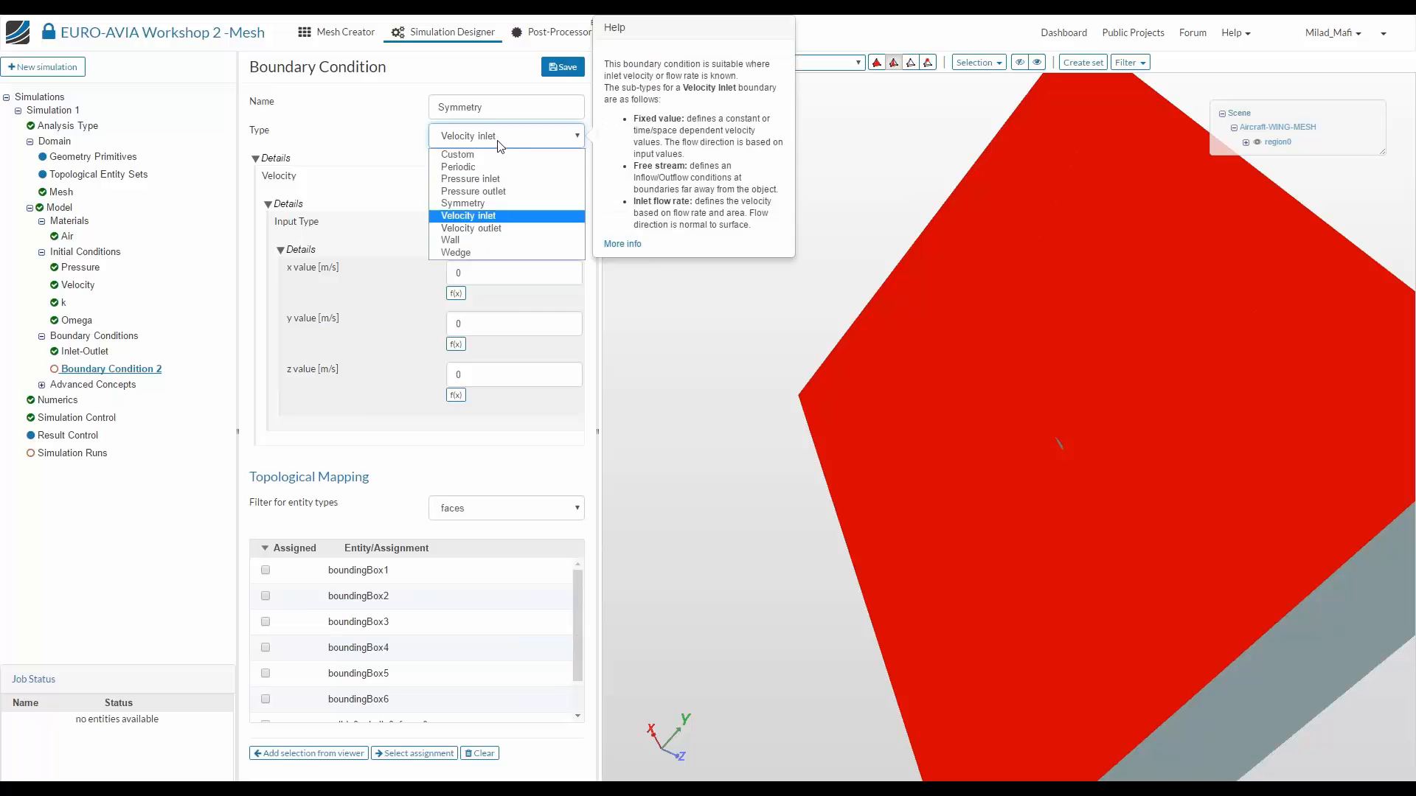
left_click(478, 202)
left_click(309, 448)
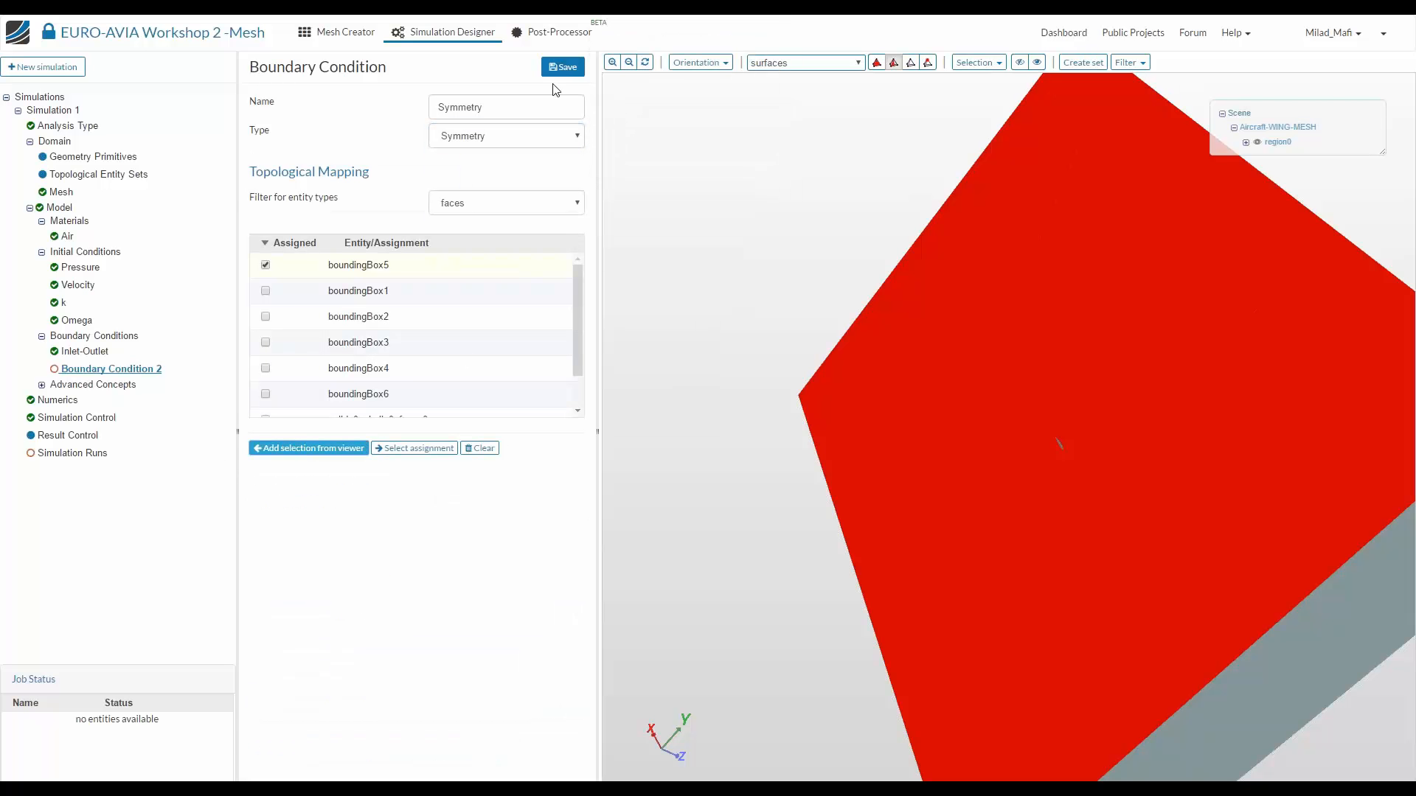
Add a third boundary condition and name it Slip
left_click(122, 338)
left_click(898, 136)
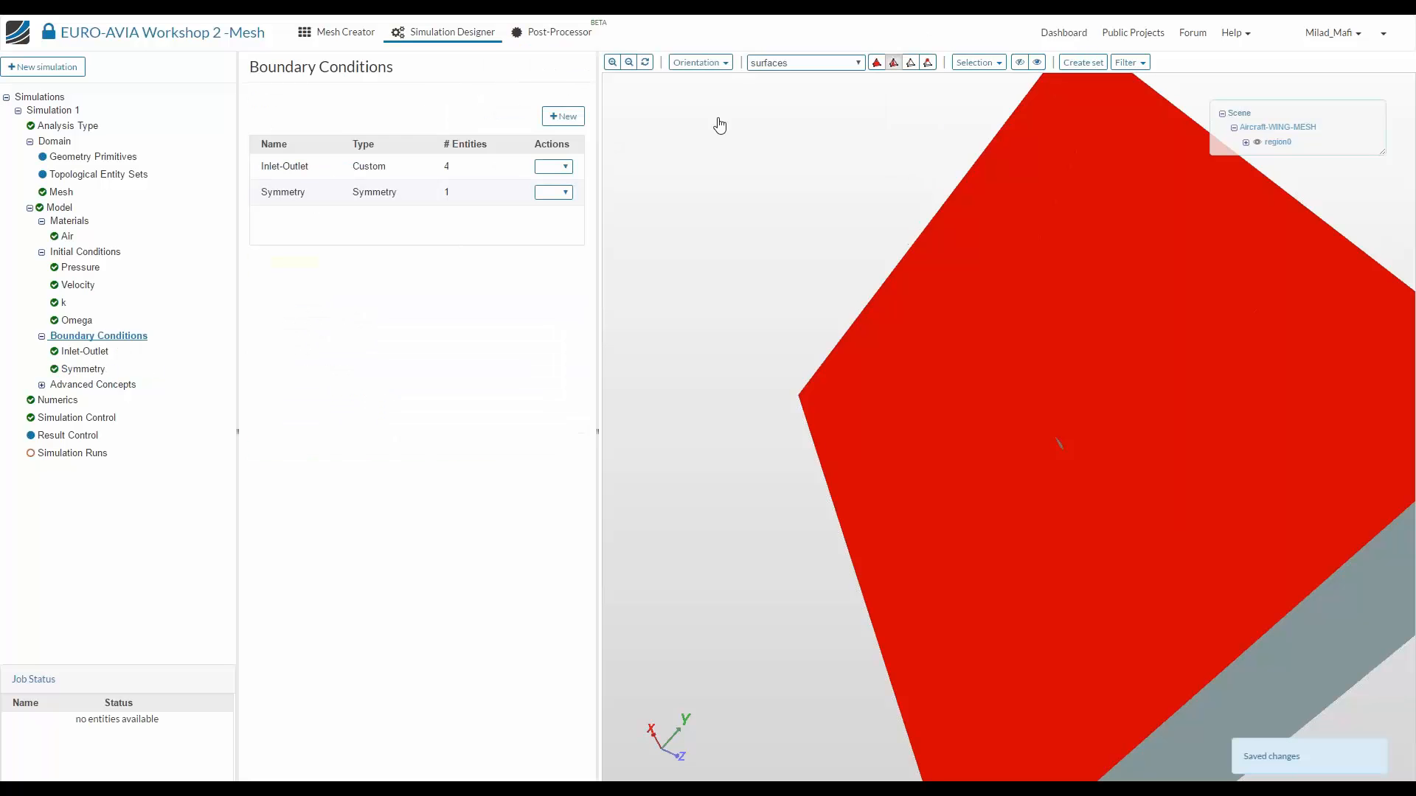
left_click(563, 116)
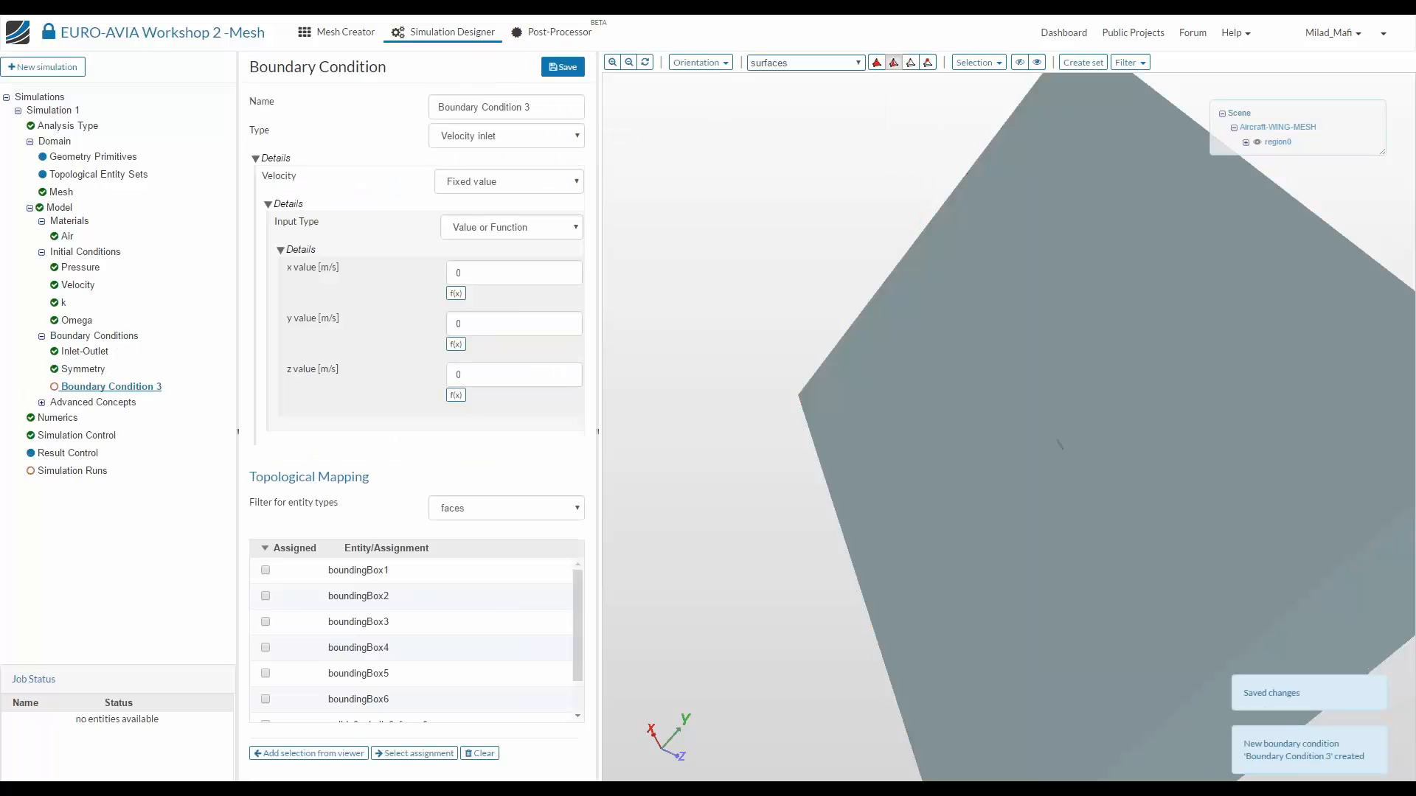
triple_click(456, 109)
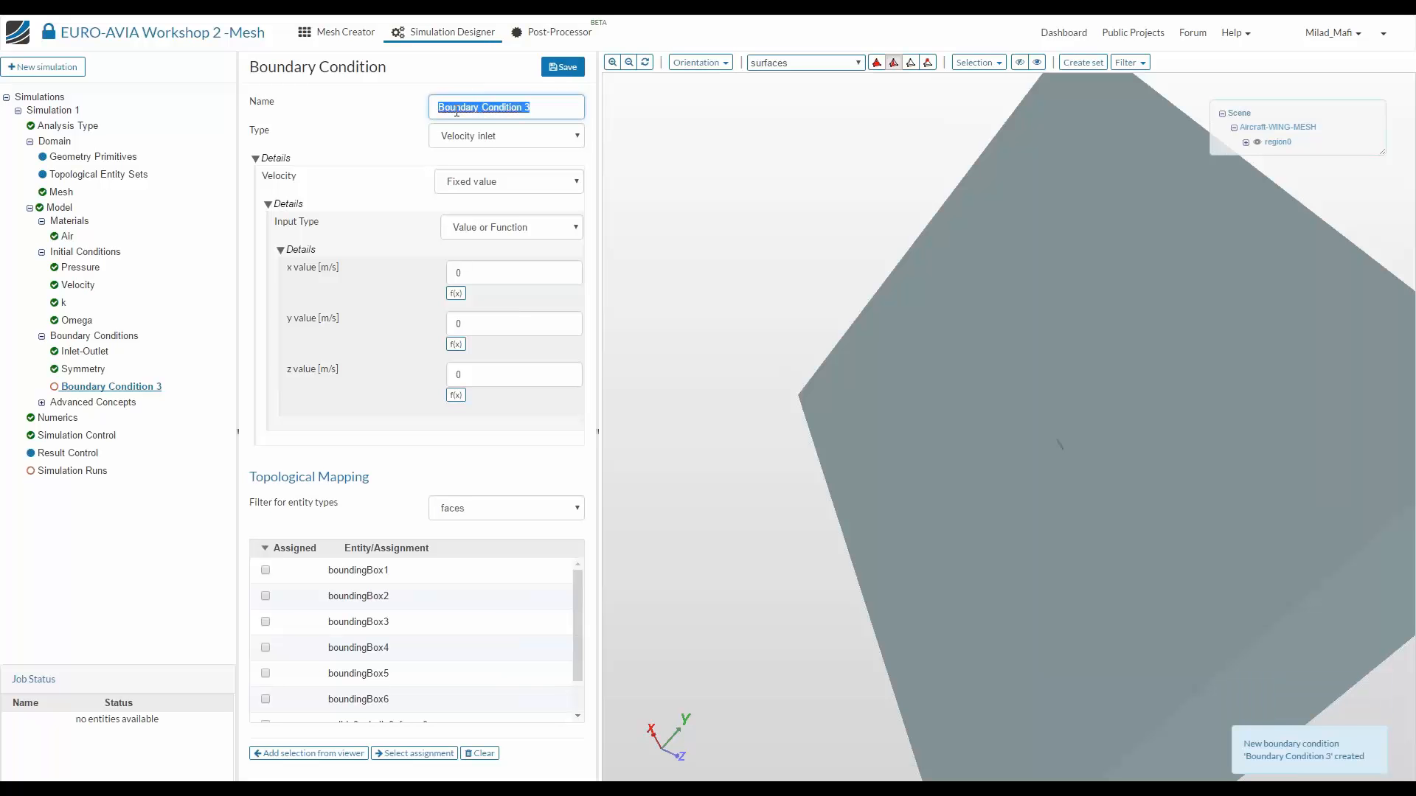
type("Sl")
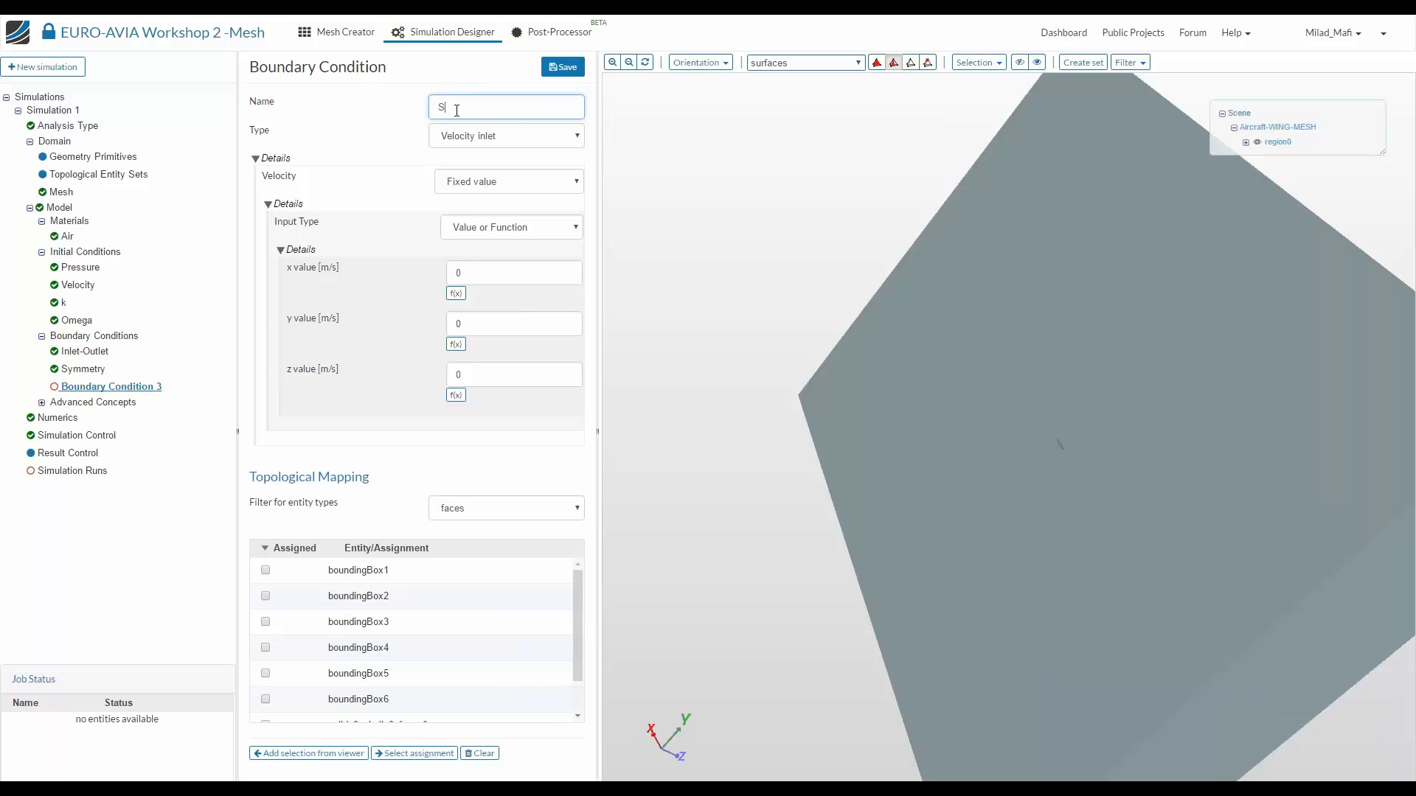
type("o")
type("ip")
Make the Slip condition a Wall with Slip velocity, assign the opposite side face boundingBox6, and save it
left_click_drag(1138, 515, 1106, 512)
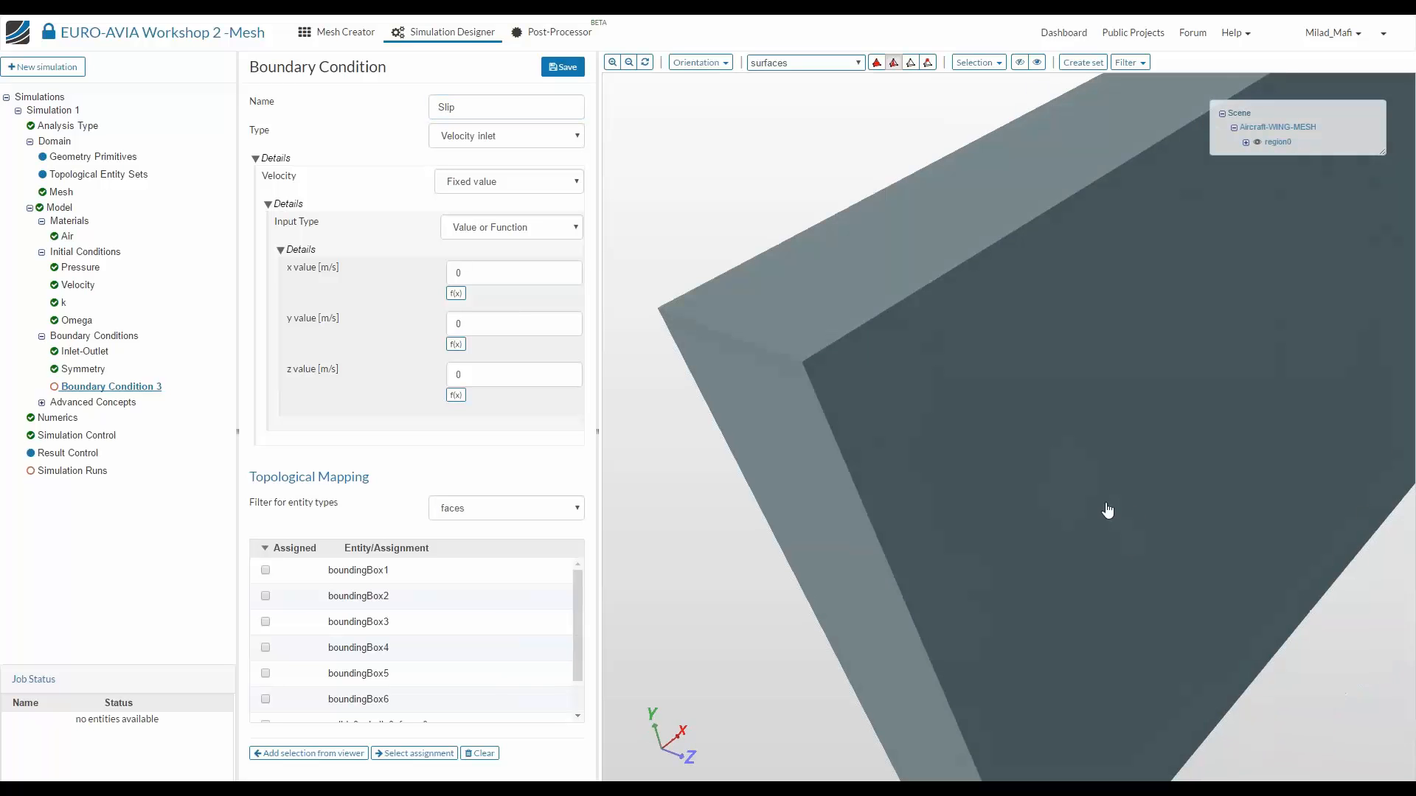
left_click(1107, 511)
left_click(508, 136)
left_click(486, 248)
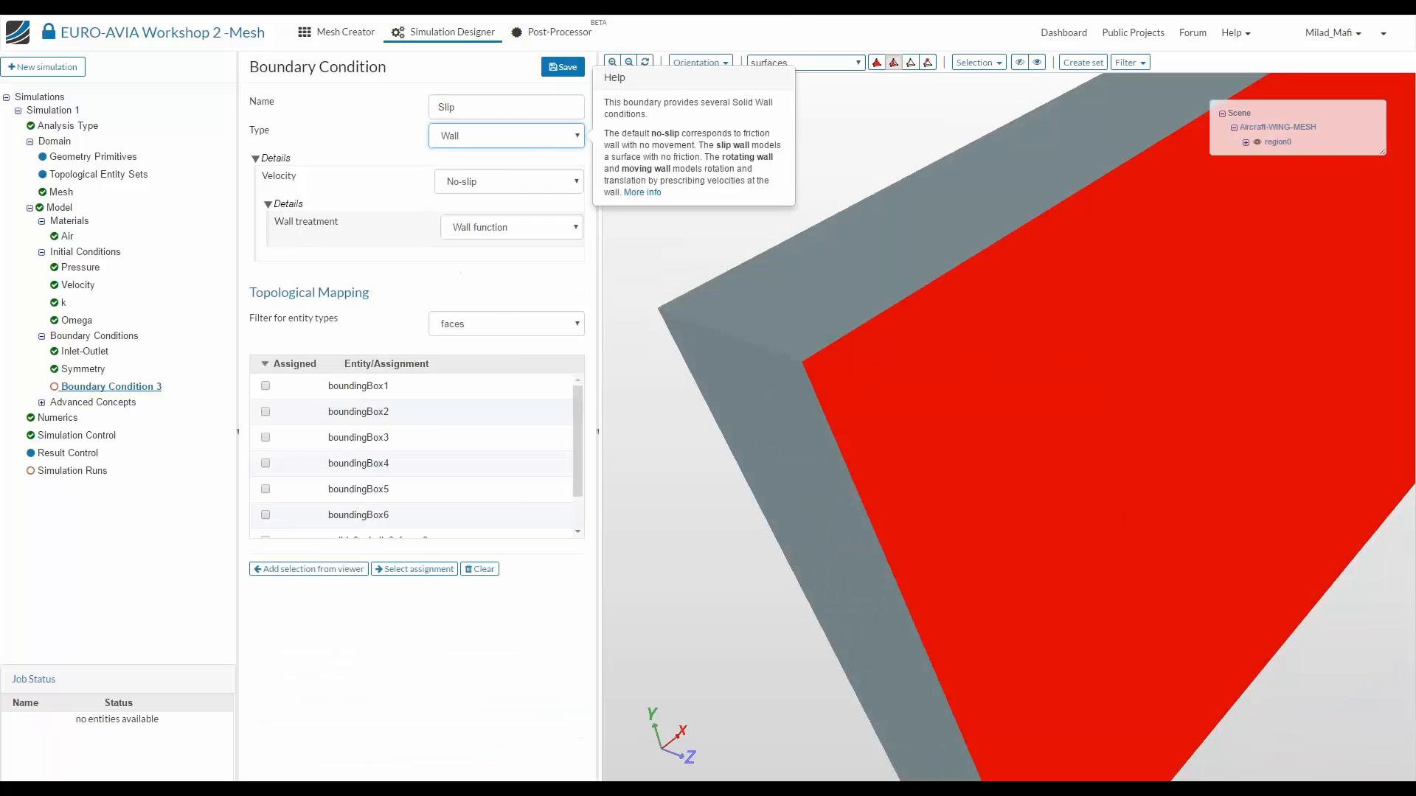
left_click(487, 184)
left_click(483, 236)
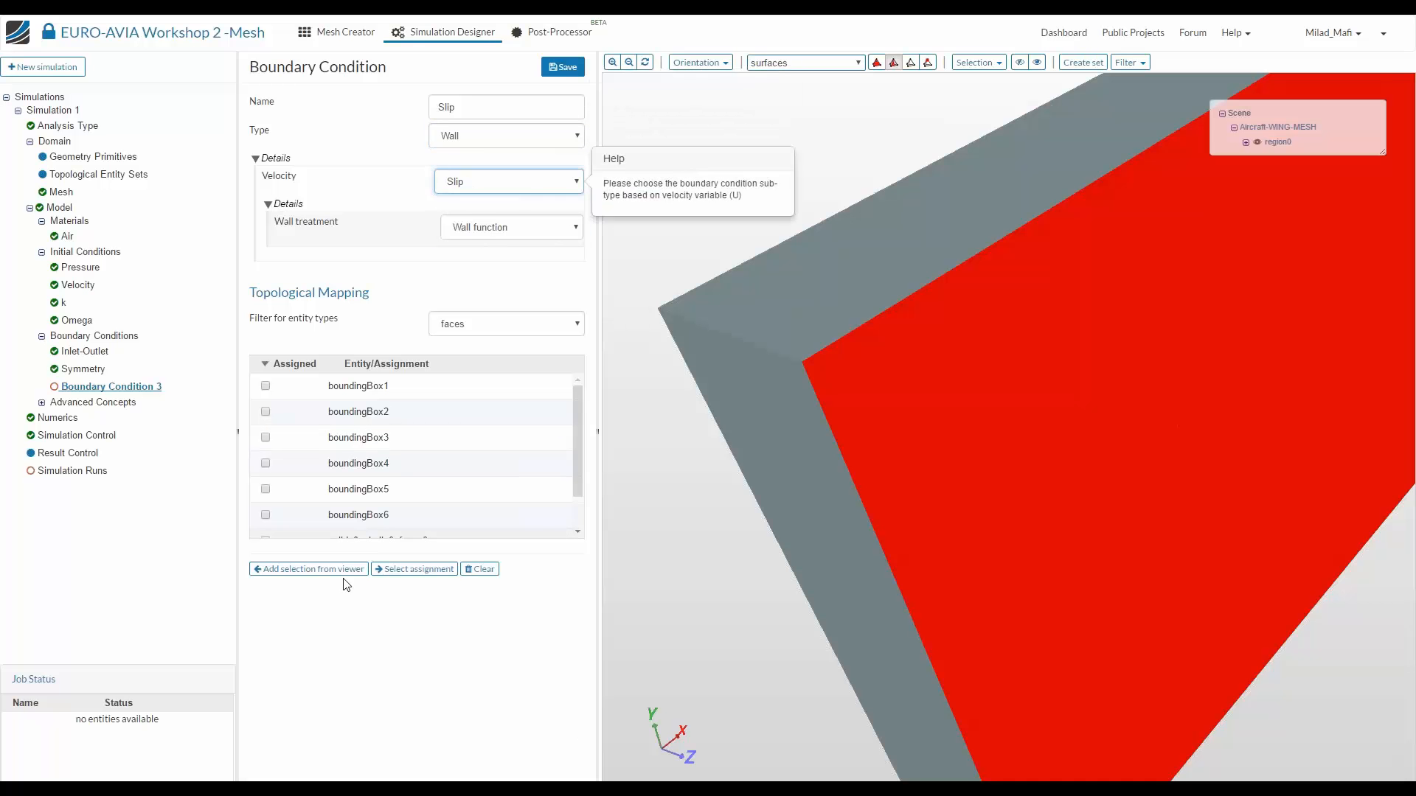
left_click(308, 568)
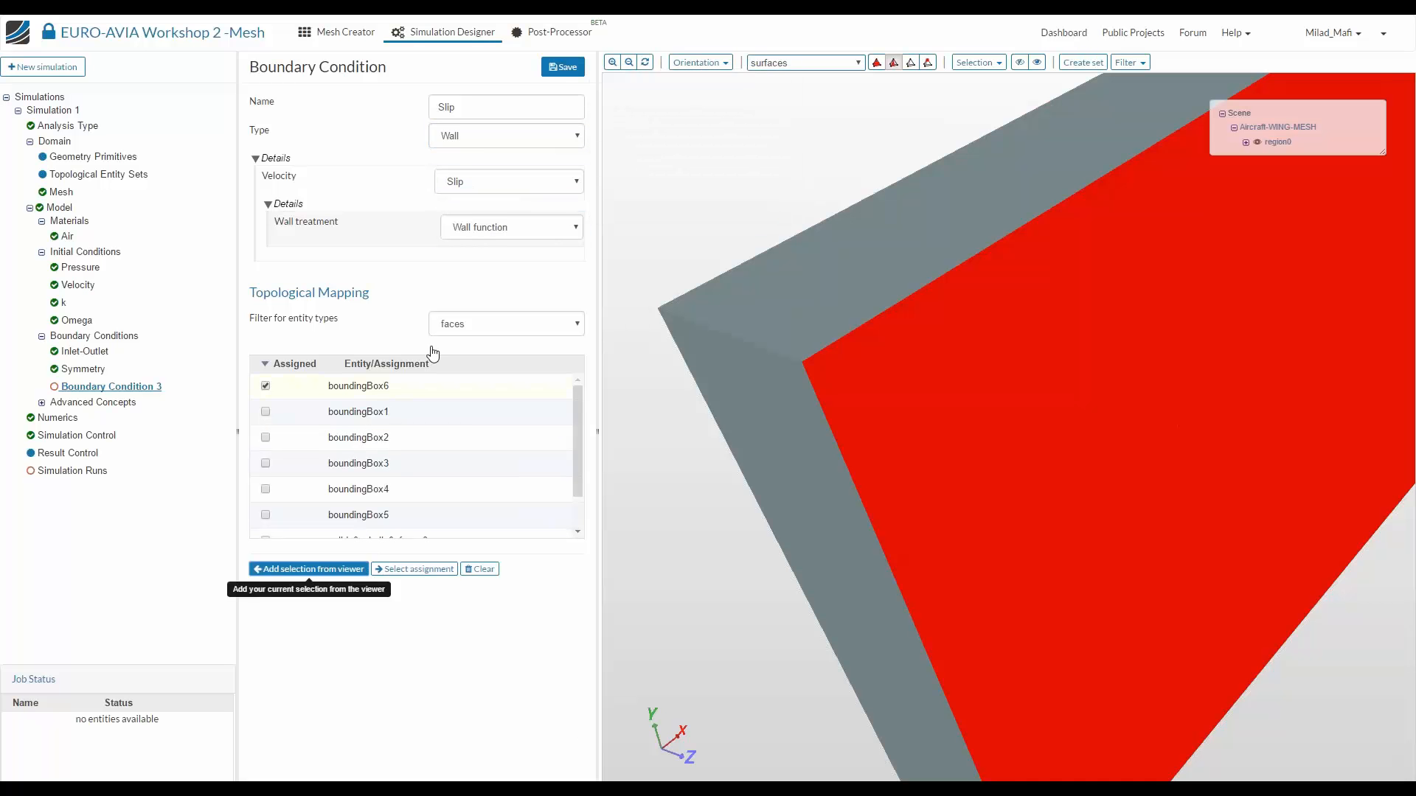
left_click(562, 67)
Add a fourth boundary condition and hide the domain's boundingBox6 side face to expose the wing inside
left_click(130, 340)
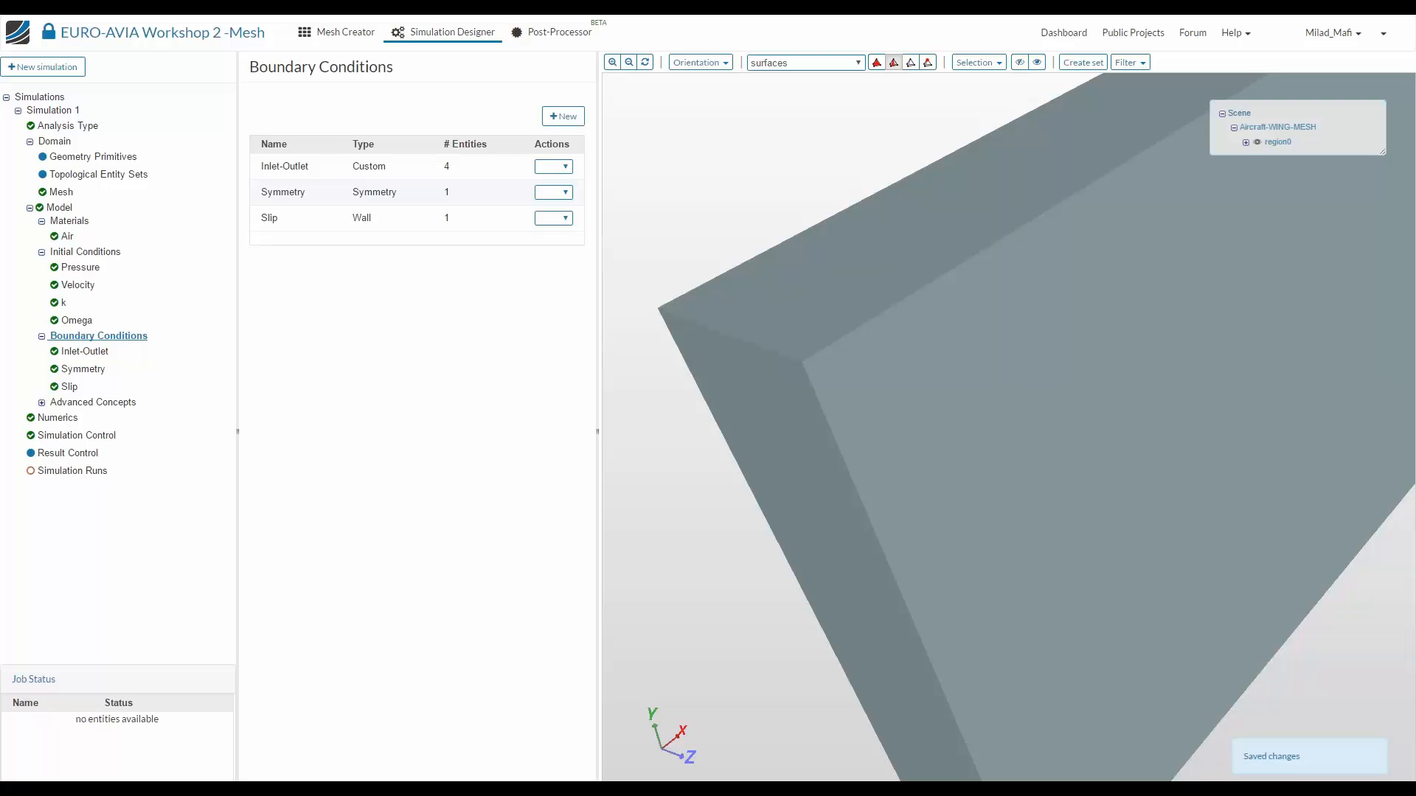
left_click(560, 114)
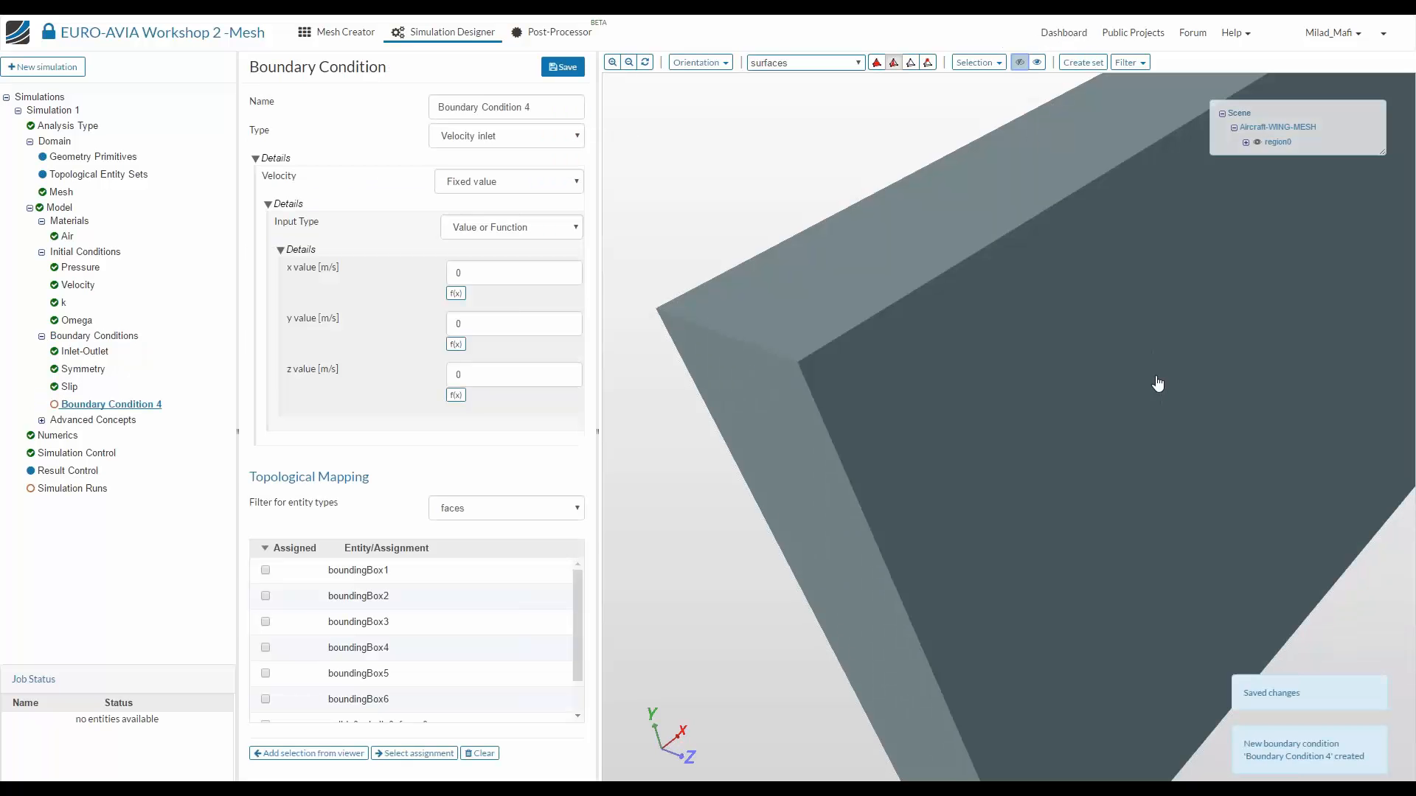
left_click(1155, 380)
left_click(1020, 62)
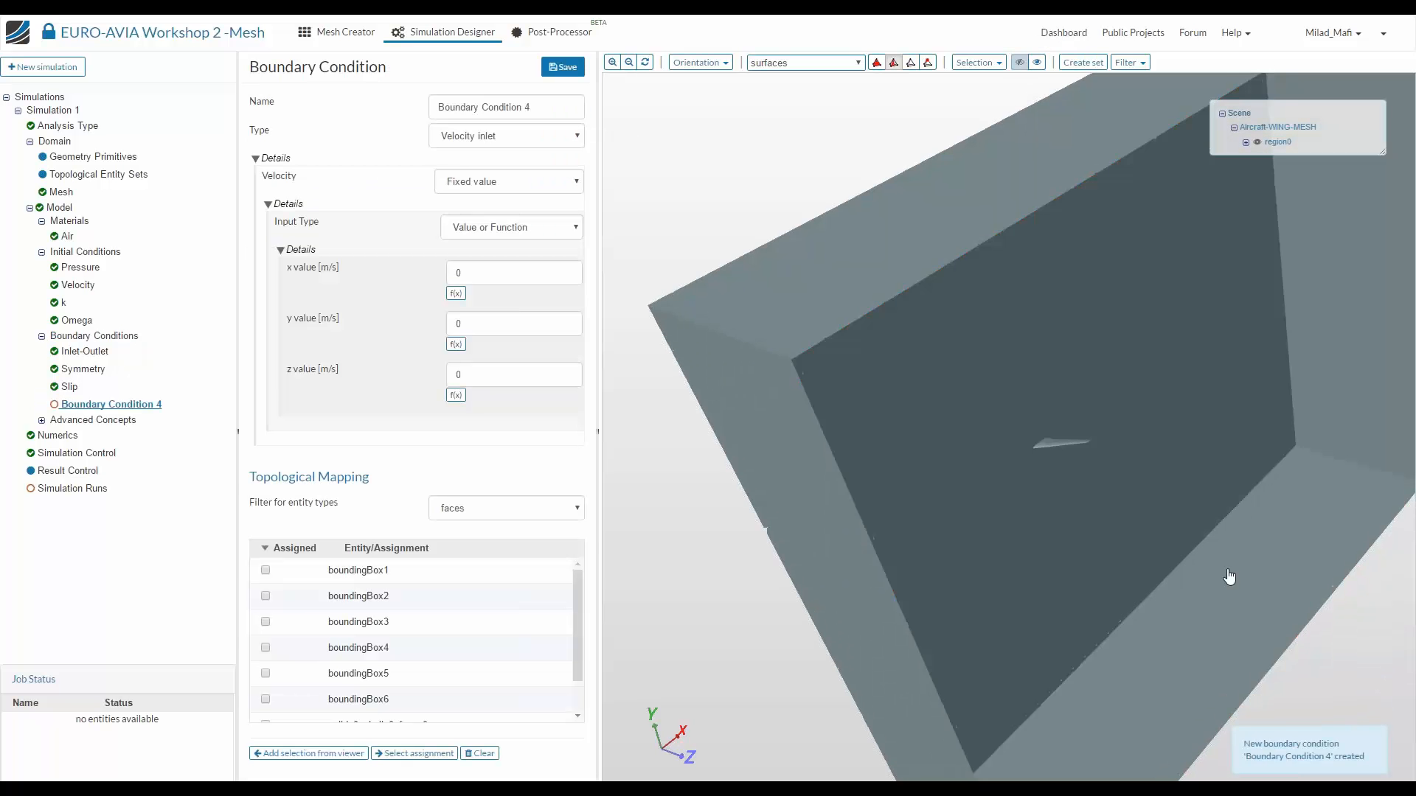
Set the new boundary condition's type to Wall and rename it as Wing
left_click(506, 136)
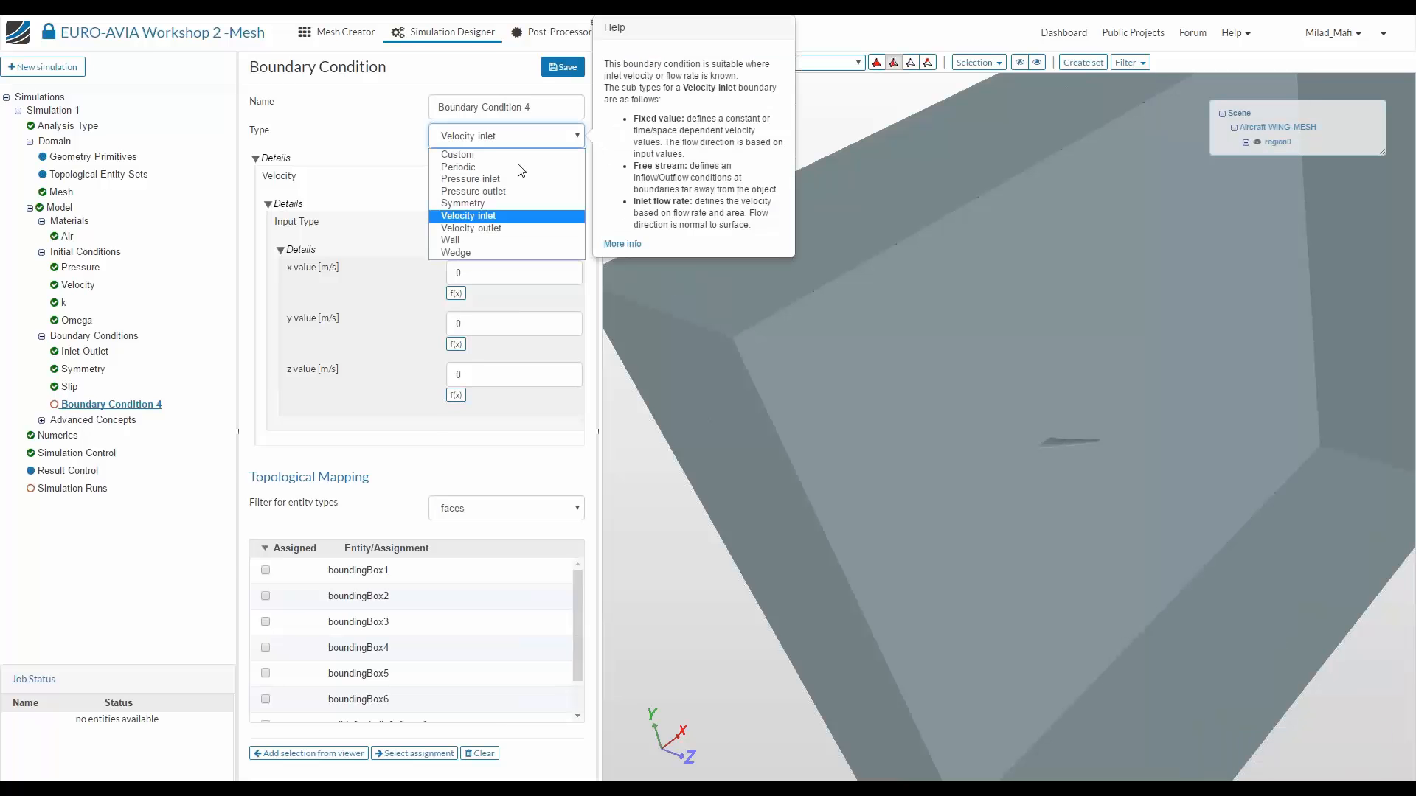
left_click(516, 248)
triple_click(480, 107)
type("Wing")
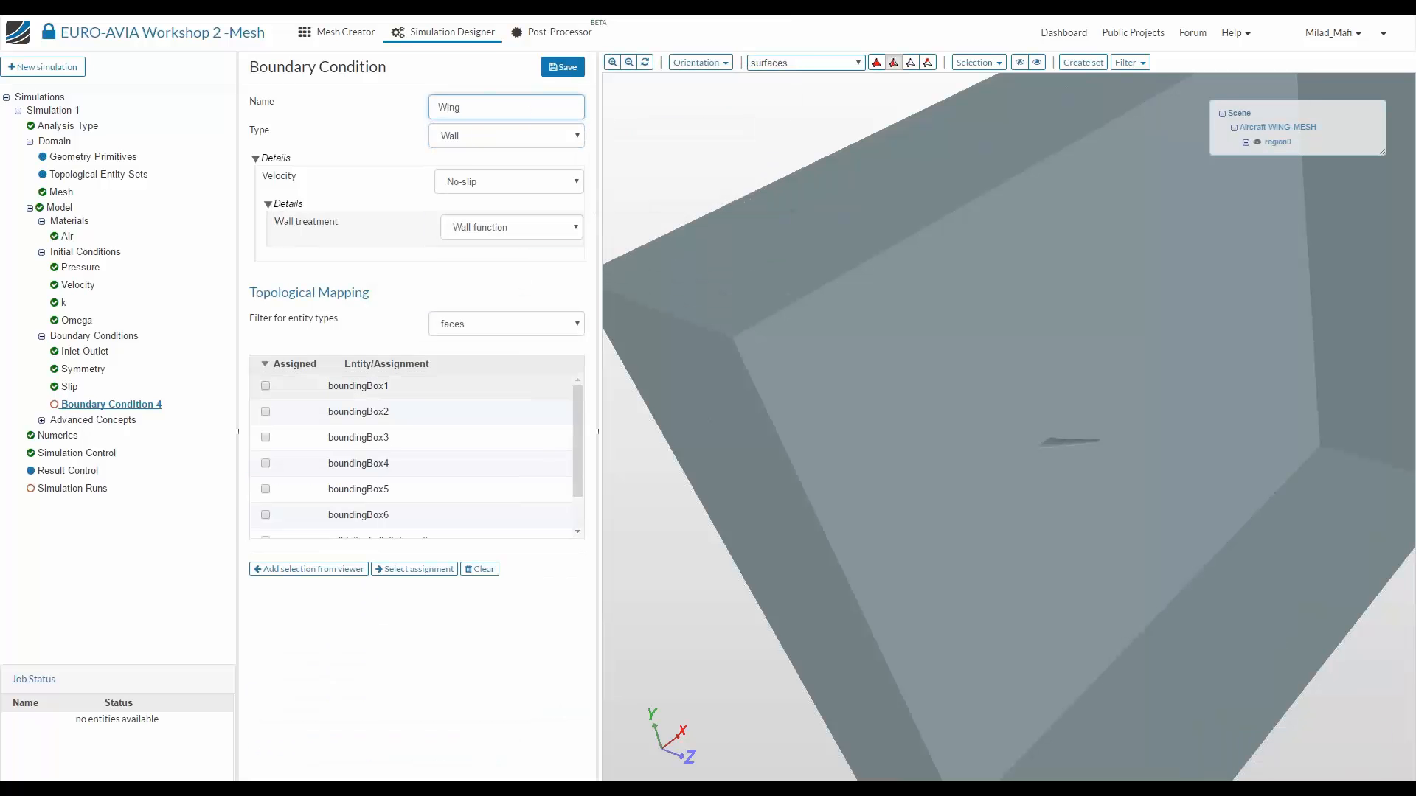
Assign the wing faces solid_0_shell_0_face_0 and solid_0_shell_0_face_1 to the Wing condition and save it
scroll(339, 484, "down", 1)
left_click(341, 501)
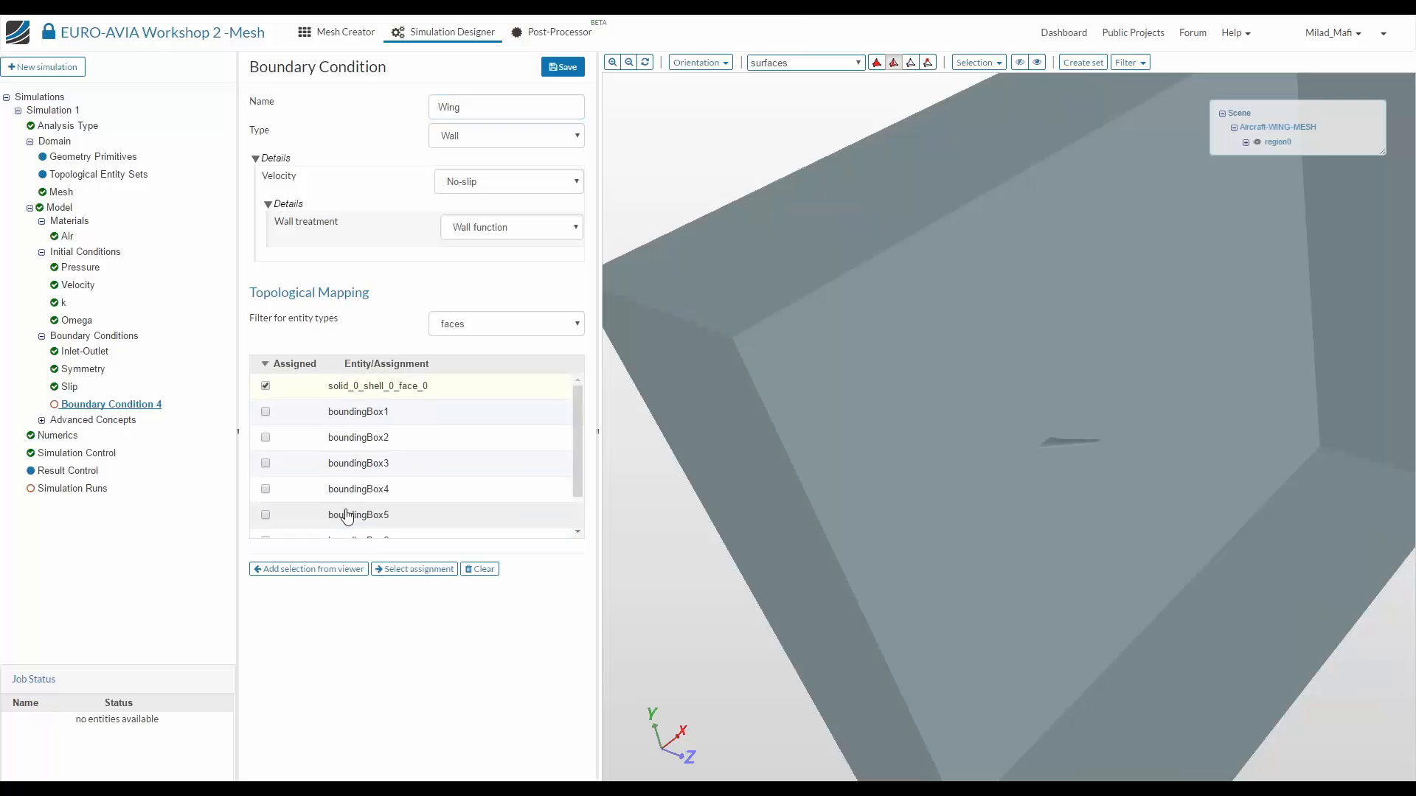
scroll(346, 510, "down", 1)
left_click(352, 528)
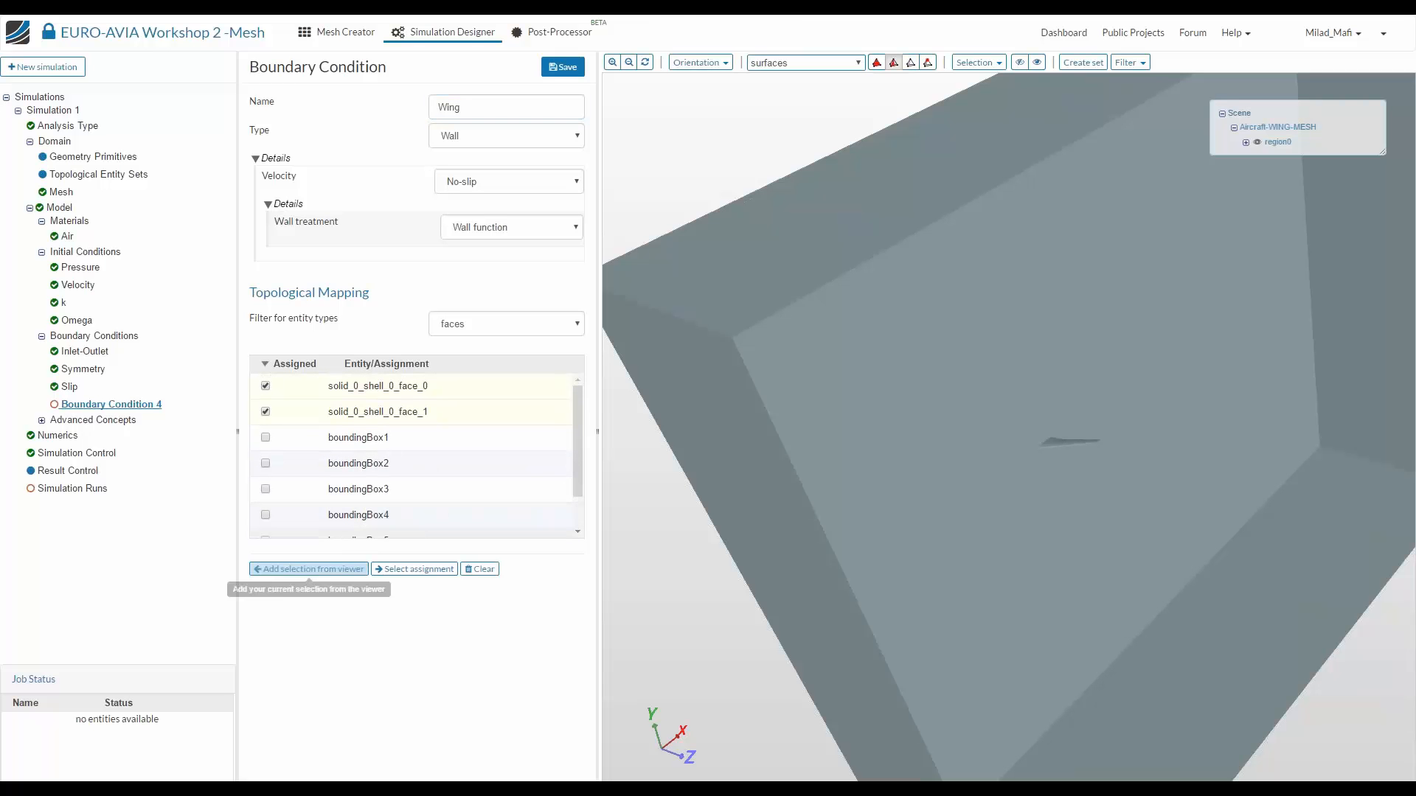
left_click(563, 67)
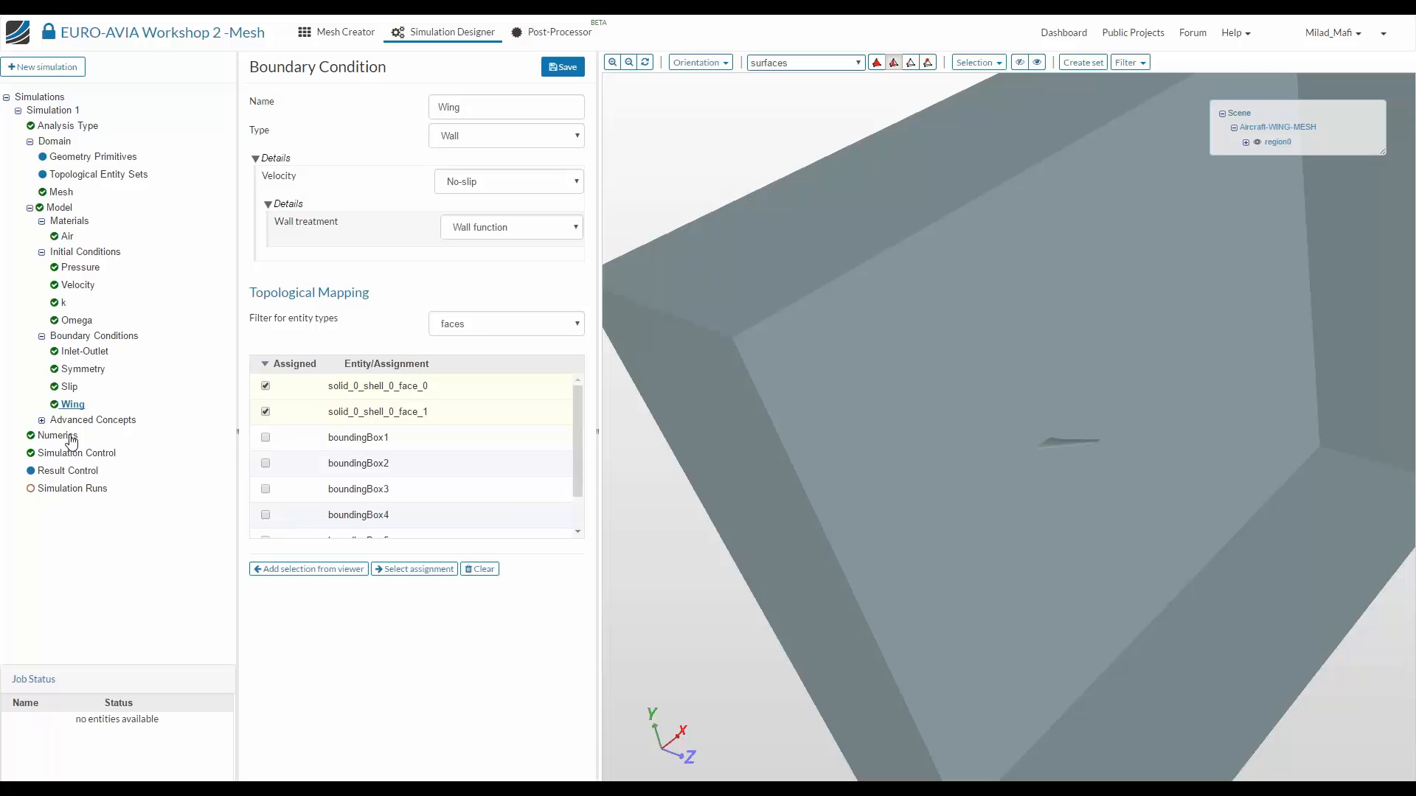
Review the Inlet-Outlet condition's type, velocity details, pressure and turbulence settings
left_click(86, 352)
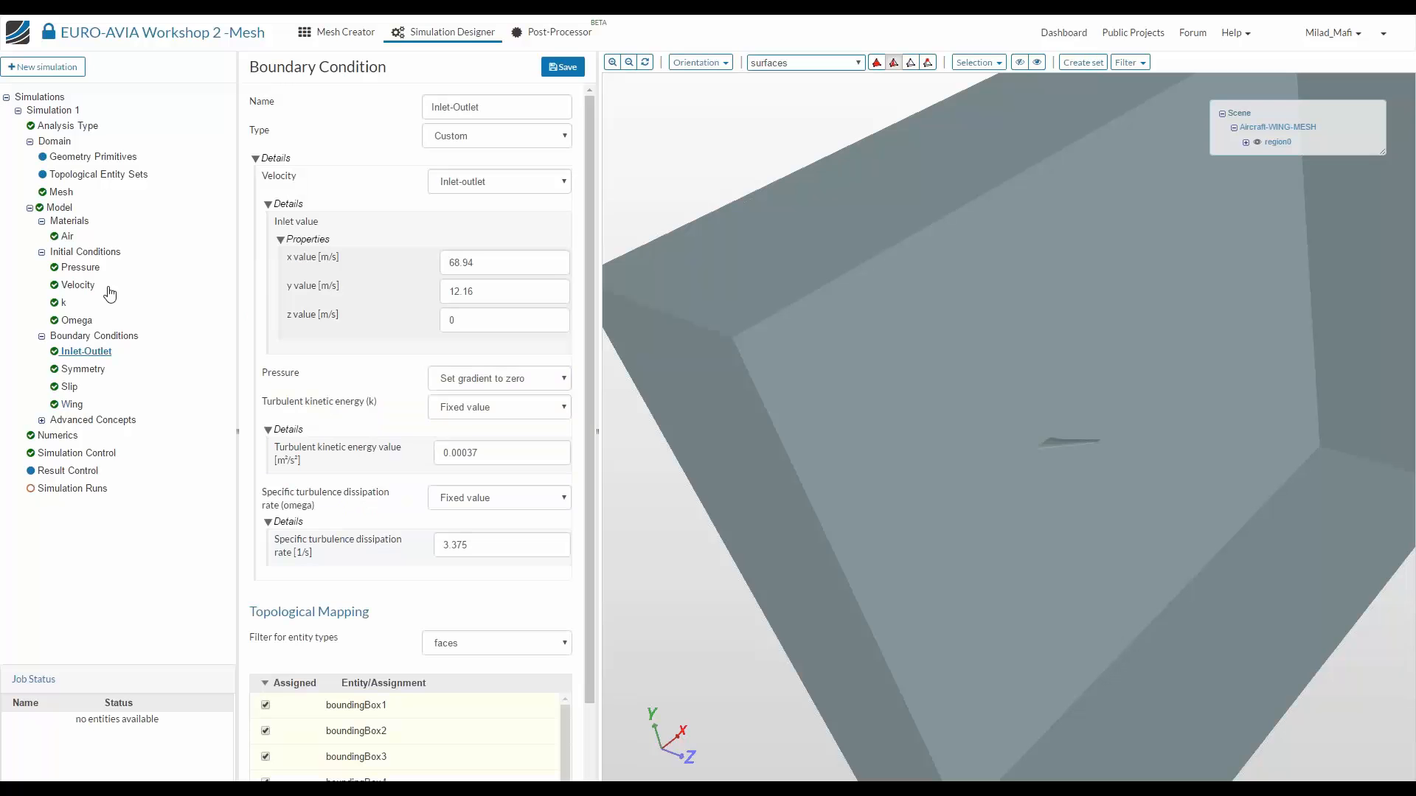
left_click(468, 135)
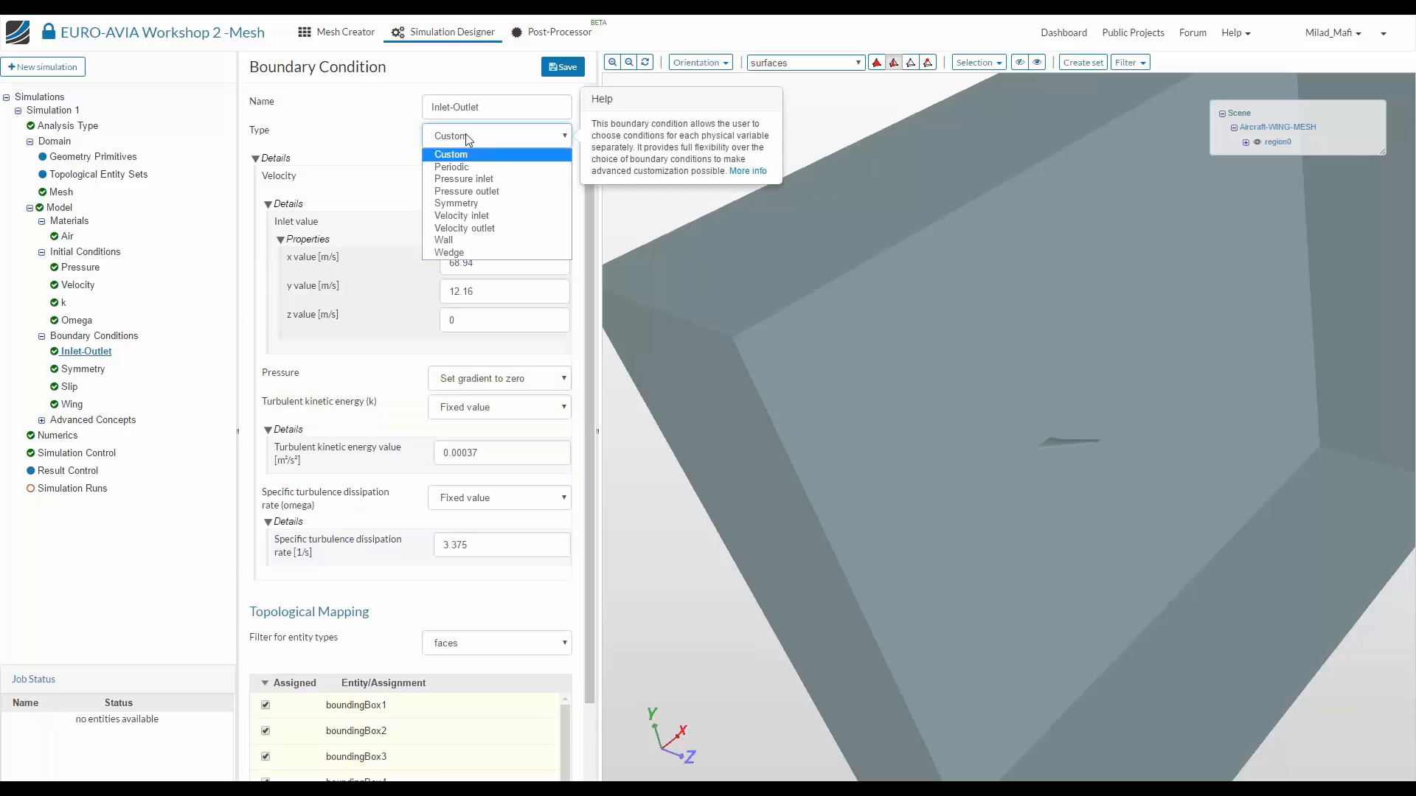
left_click(466, 136)
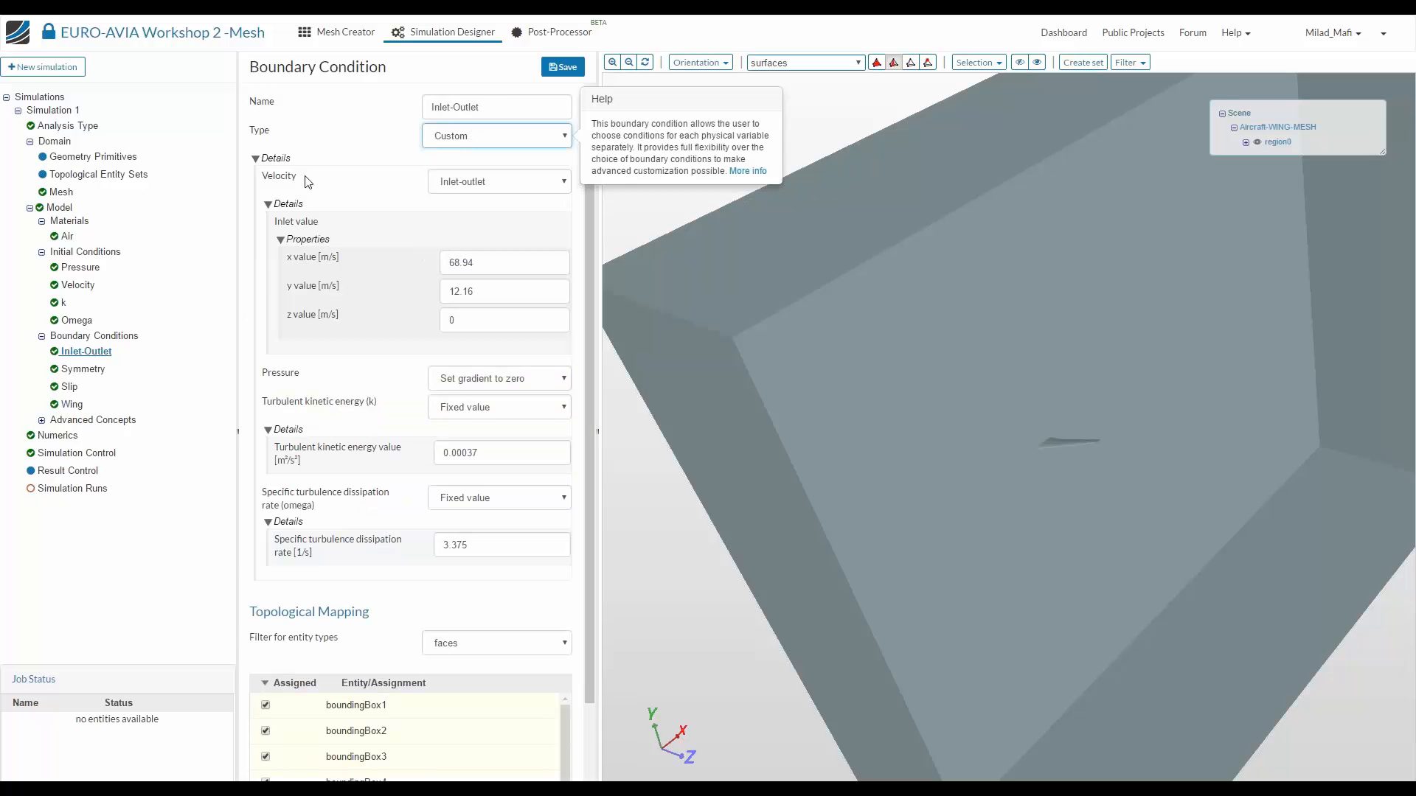
left_click(286, 204)
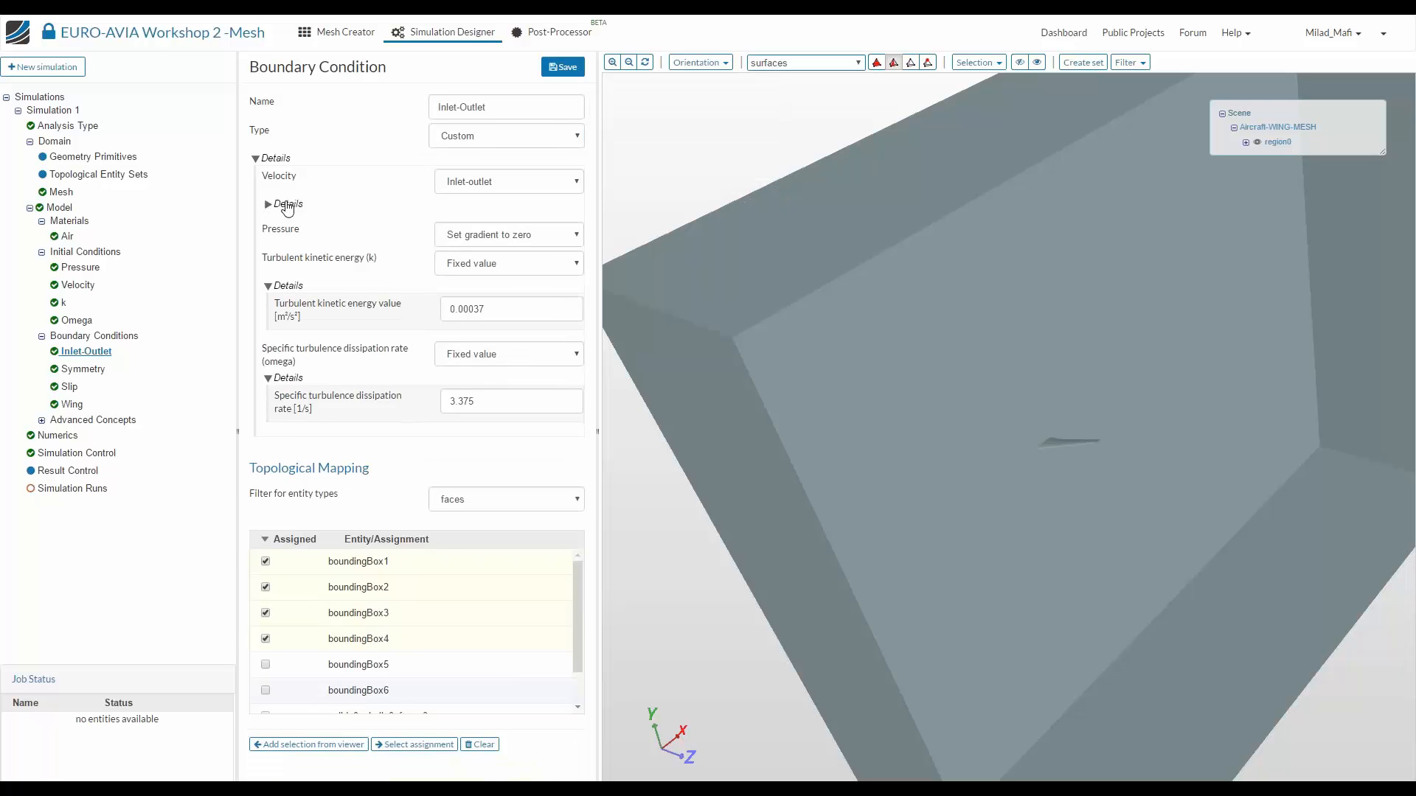
left_click(287, 206)
left_click(287, 206)
left_click(333, 200)
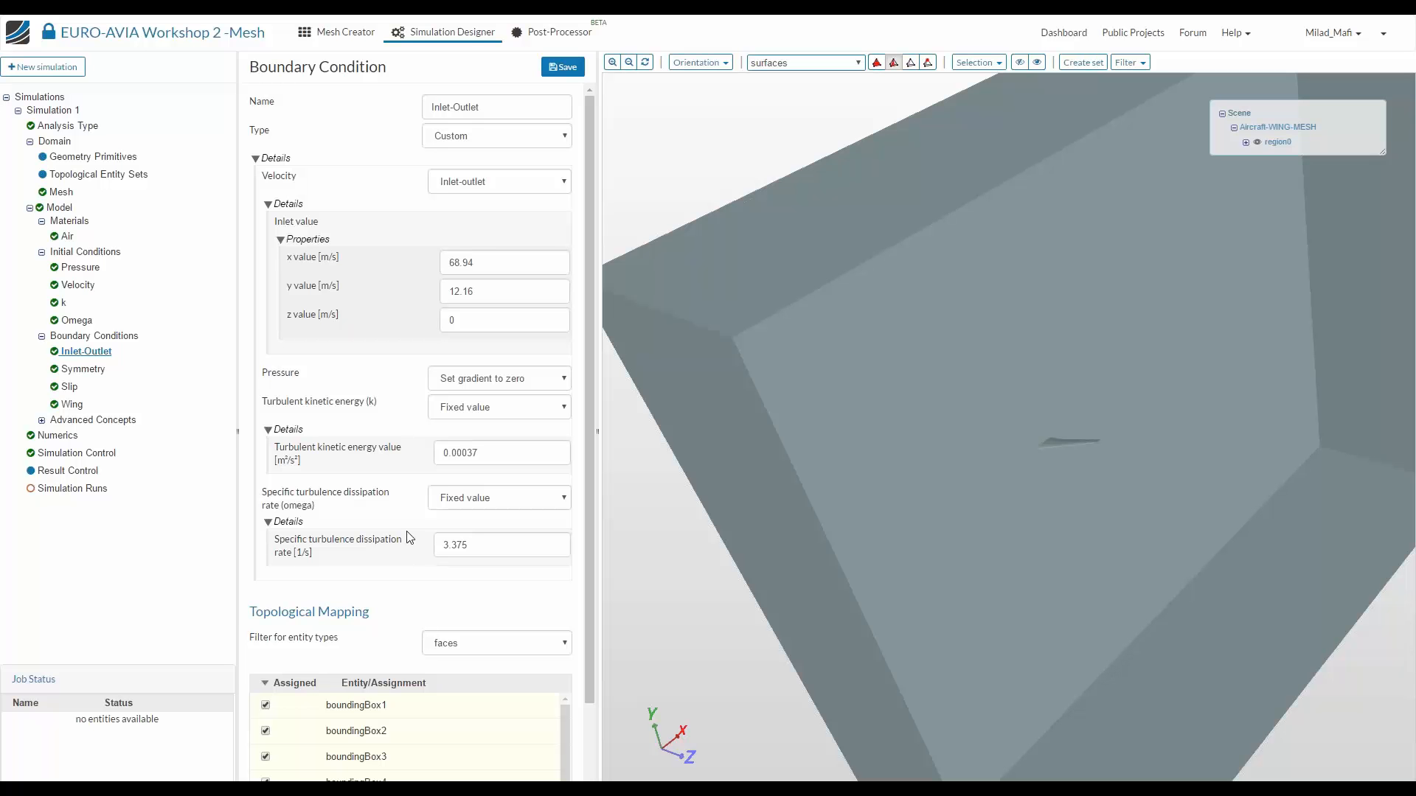
Set the relaxation factor for field p to 0.15 in the simulation's Numerics settings
left_click(46, 436)
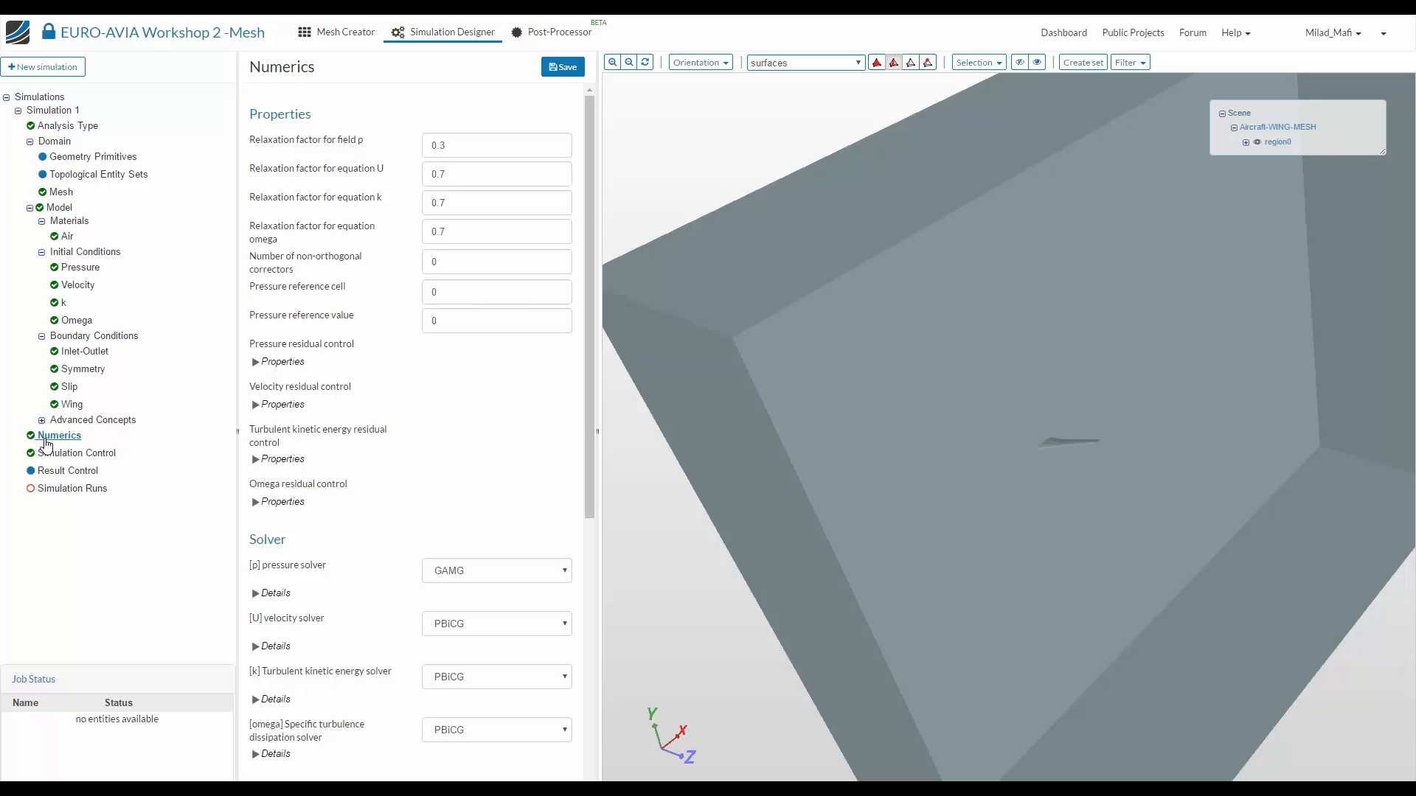
left_click(469, 140)
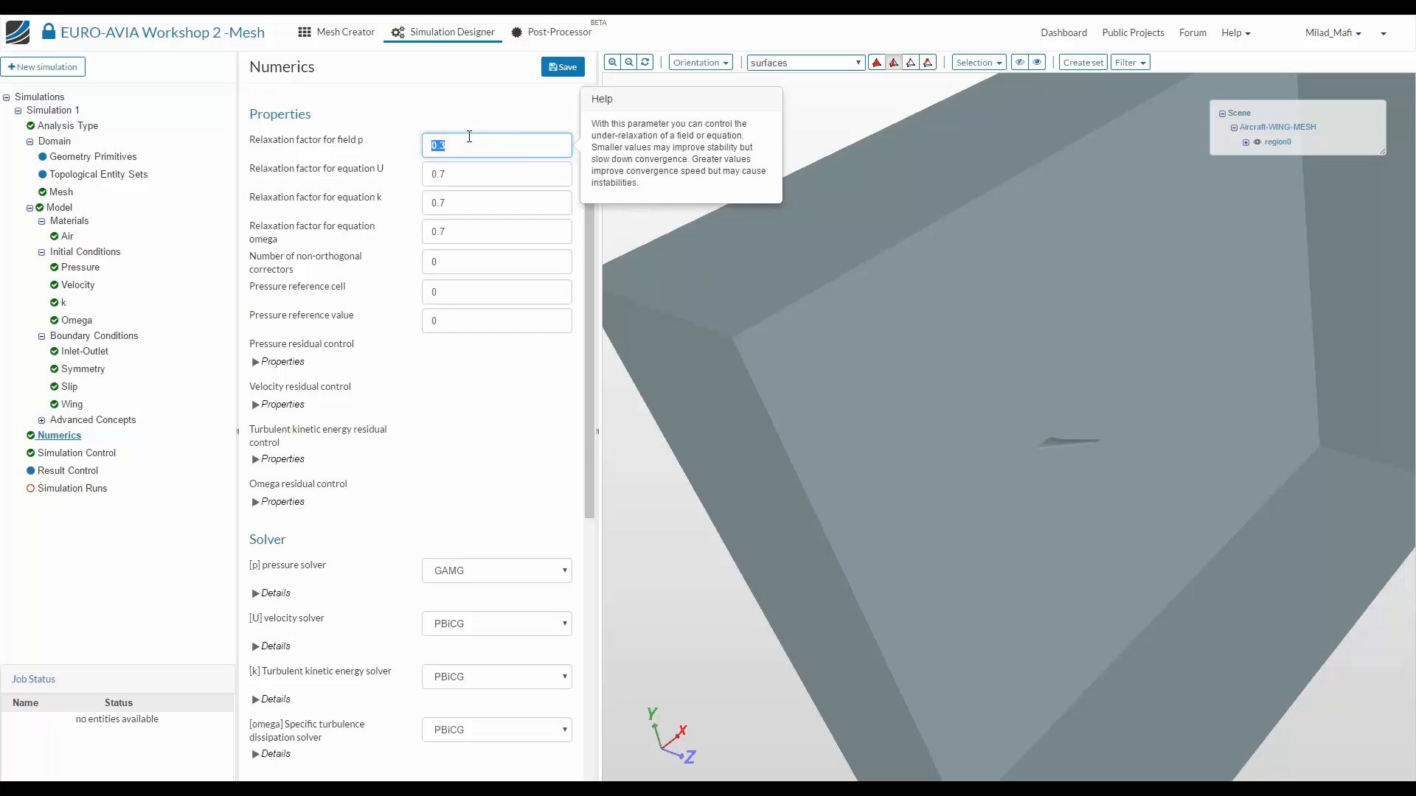
left_click(339, 146)
left_click_drag(255, 141, 481, 145)
left_click(481, 145)
key("Tab")
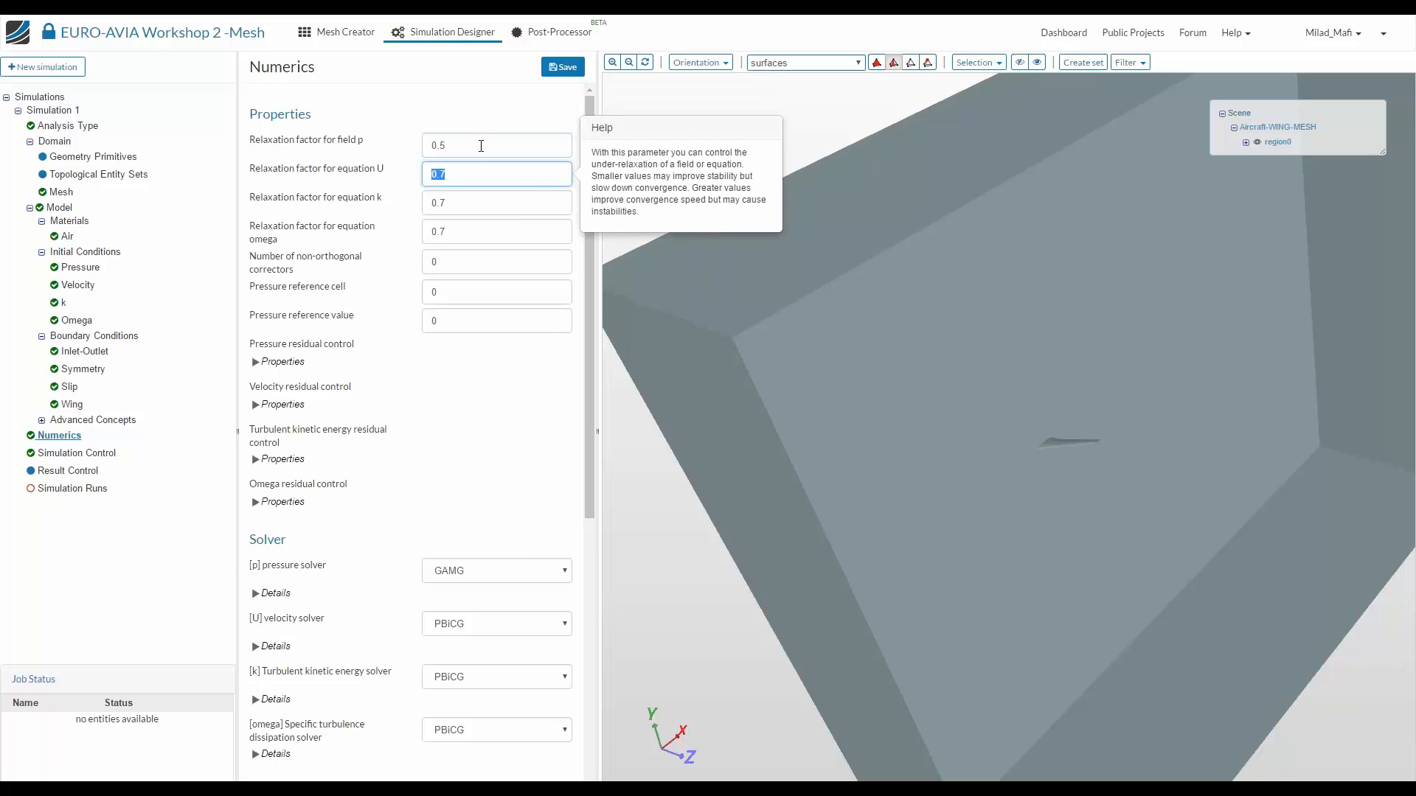
left_click(481, 145)
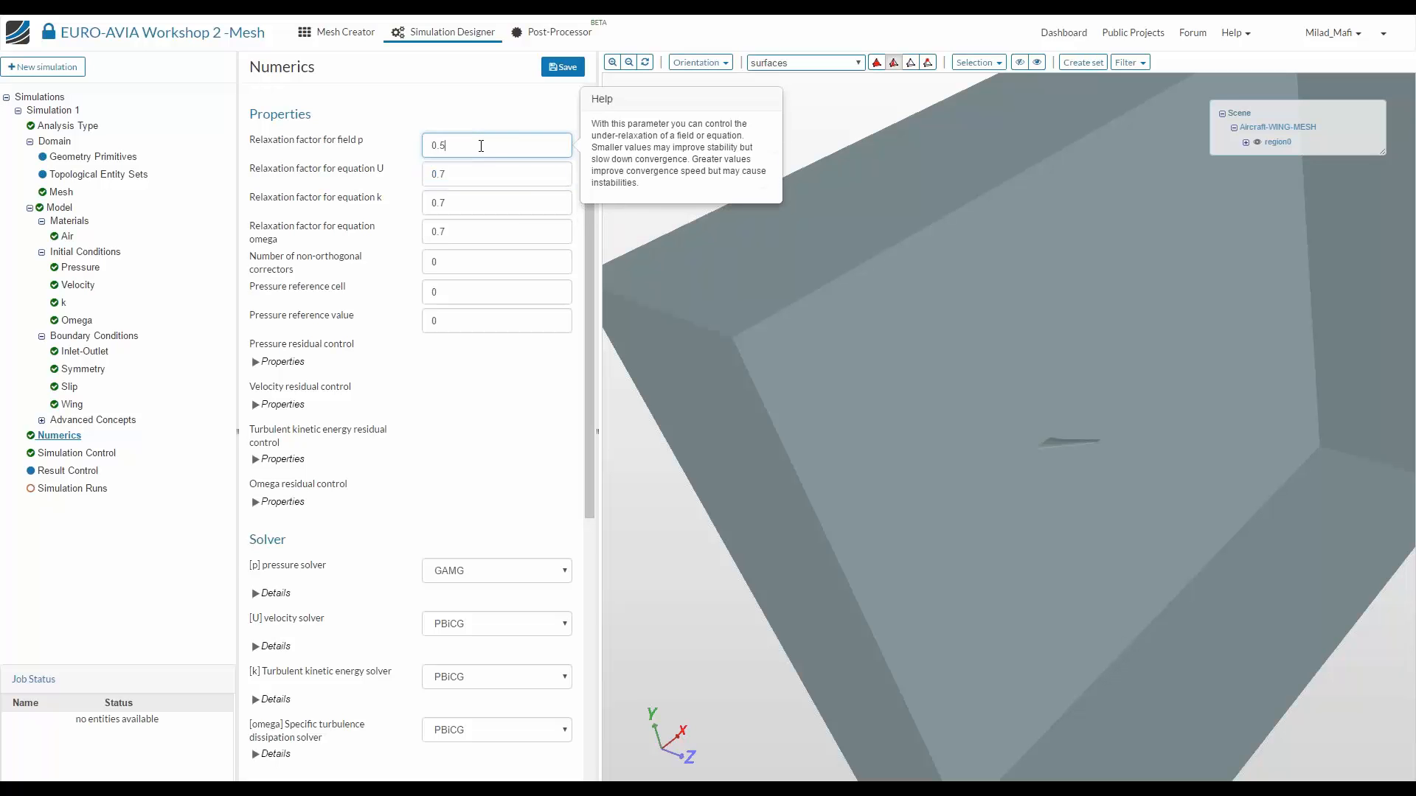
key("BackSpace")
type("15")
key("Tab")
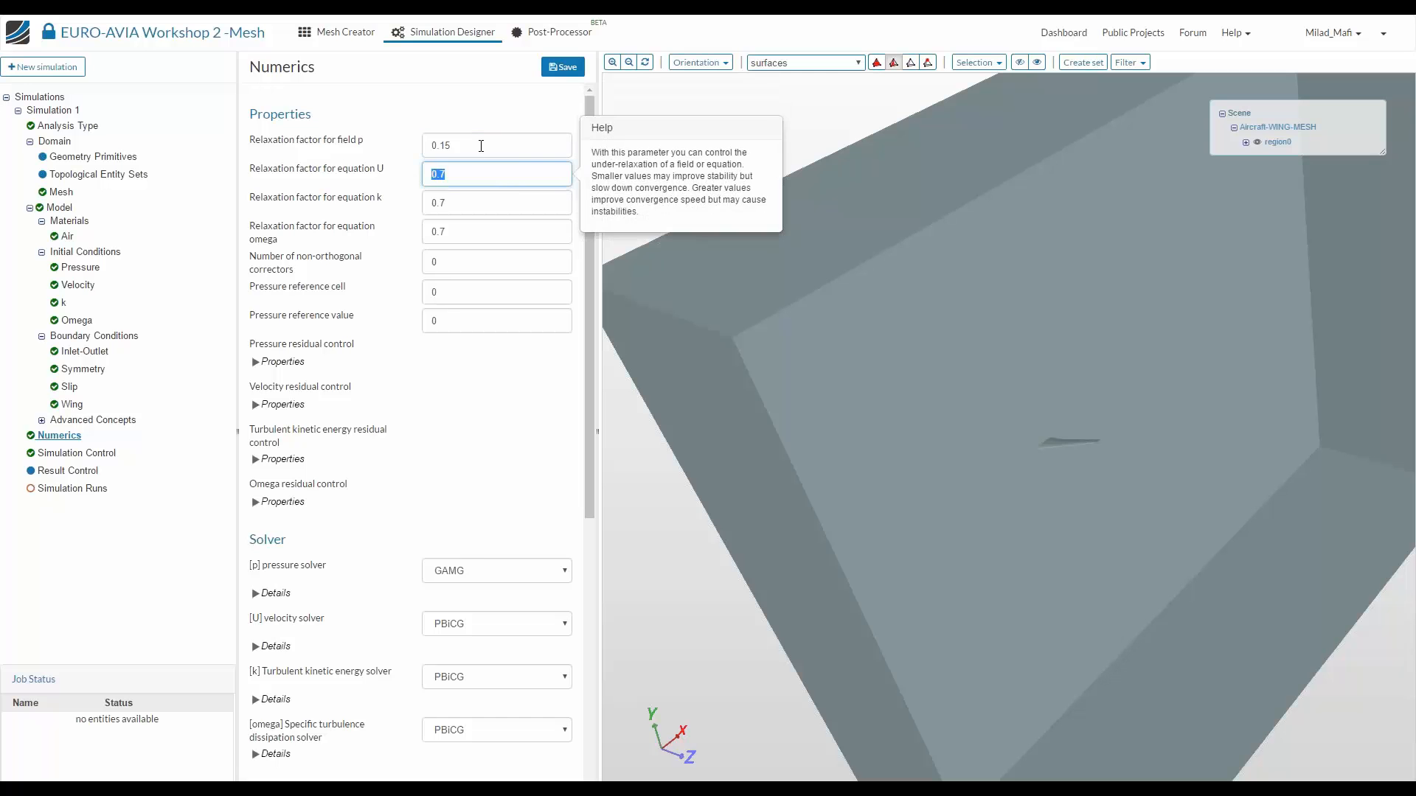
Set the relaxation factors for equations U, k and omega to 0.35 each
type("0.35")
key("Tab")
type("0.35")
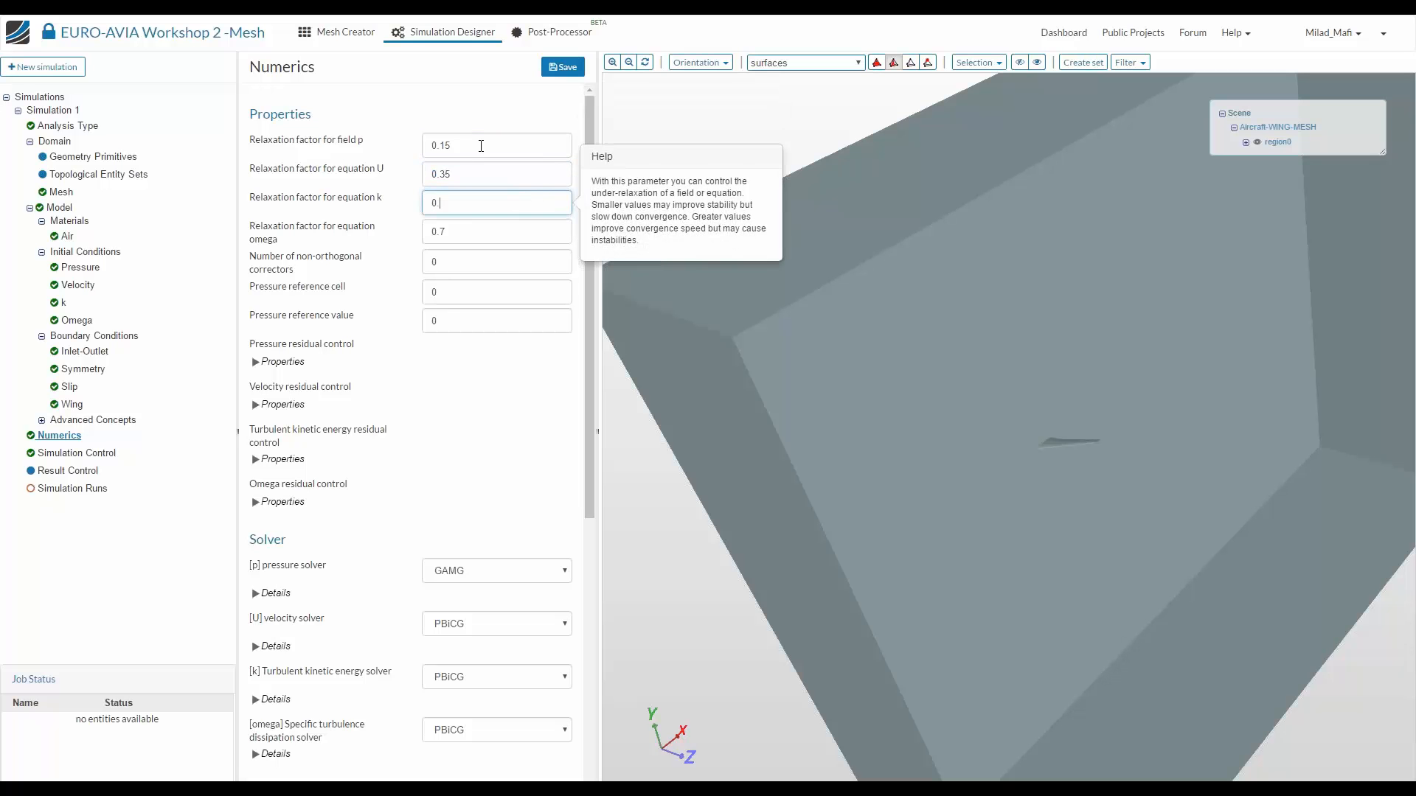
key("Tab")
type("0.35")
key("Tab")
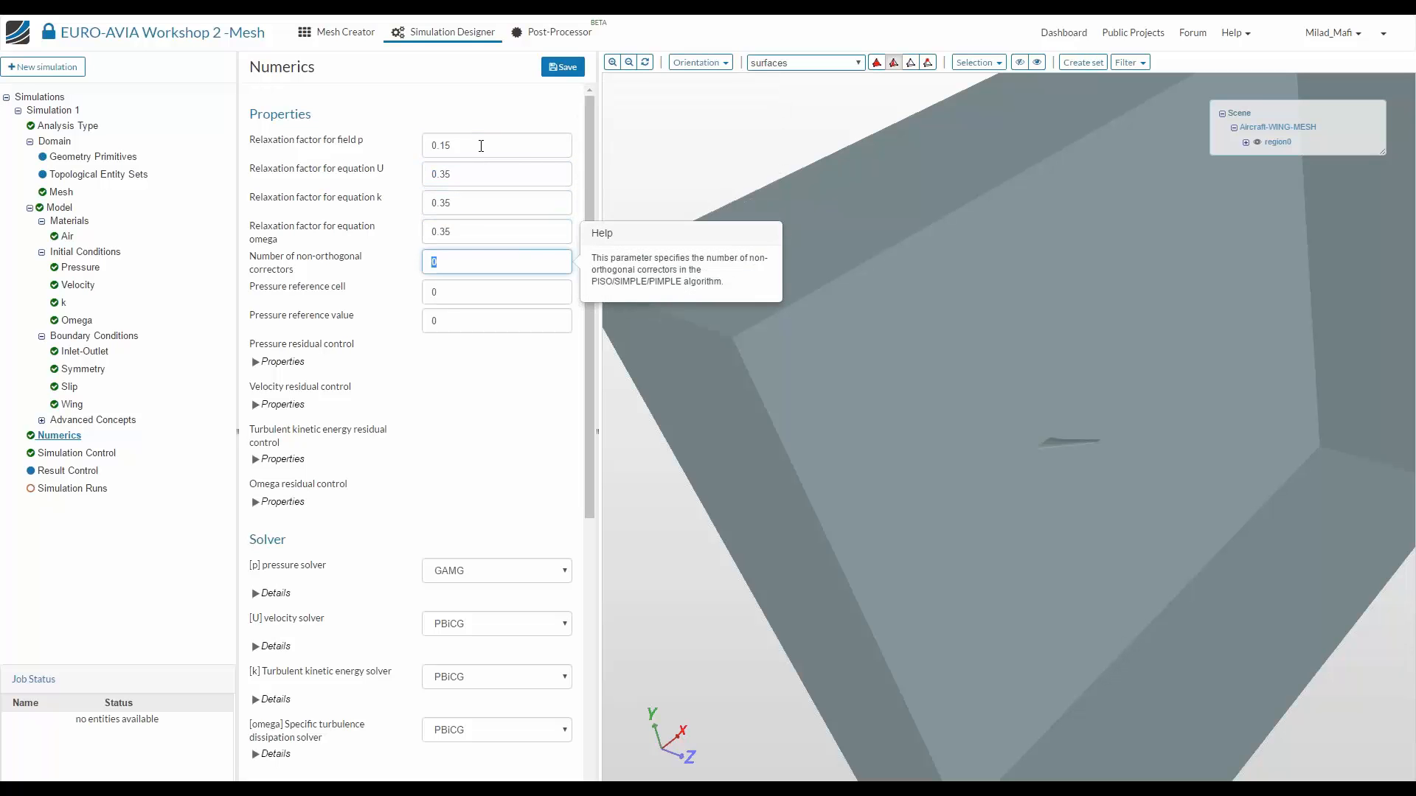
Set the number of non-orthogonal correctors to 1 and the pressure reference value to 10e5, and save the numerics
type("1")
key("Tab")
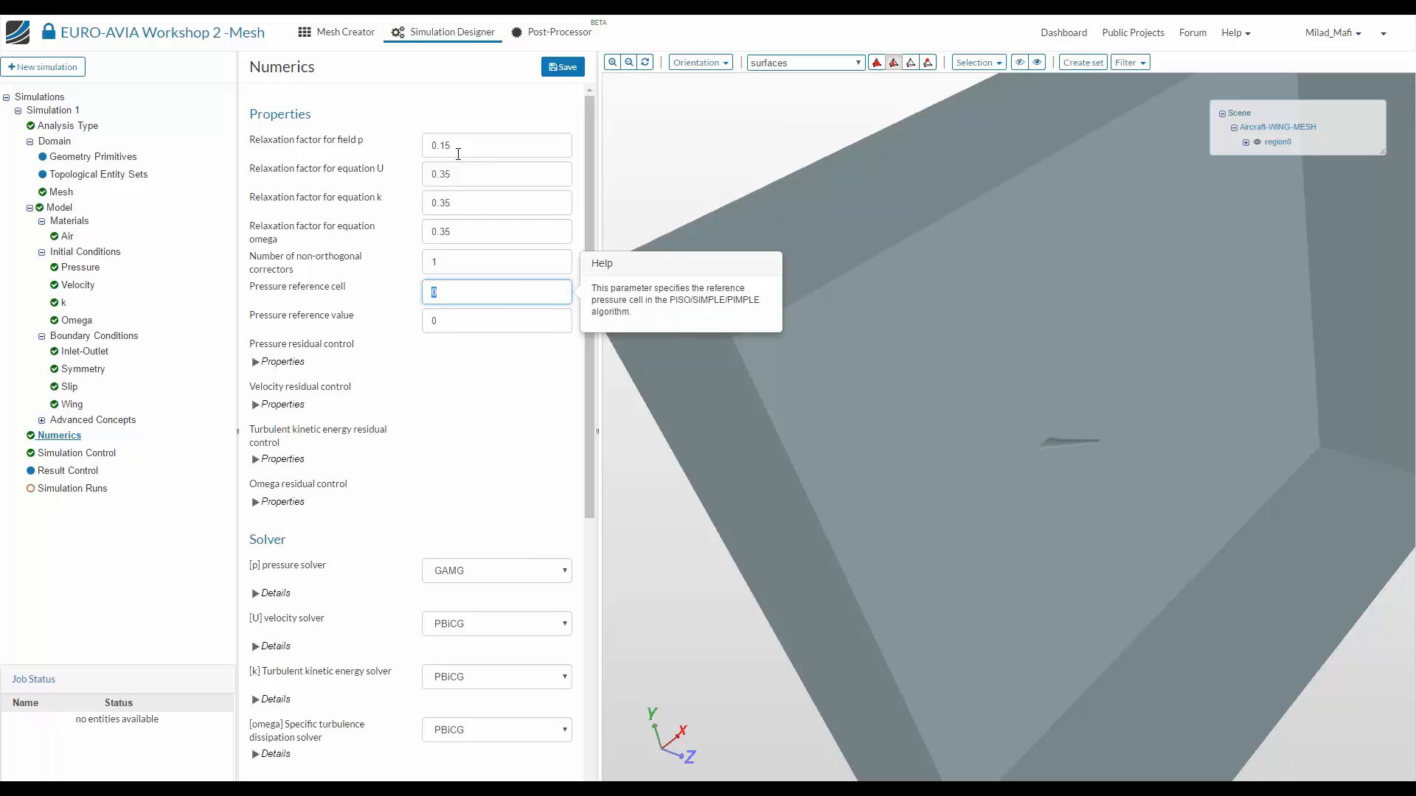
key("Tab")
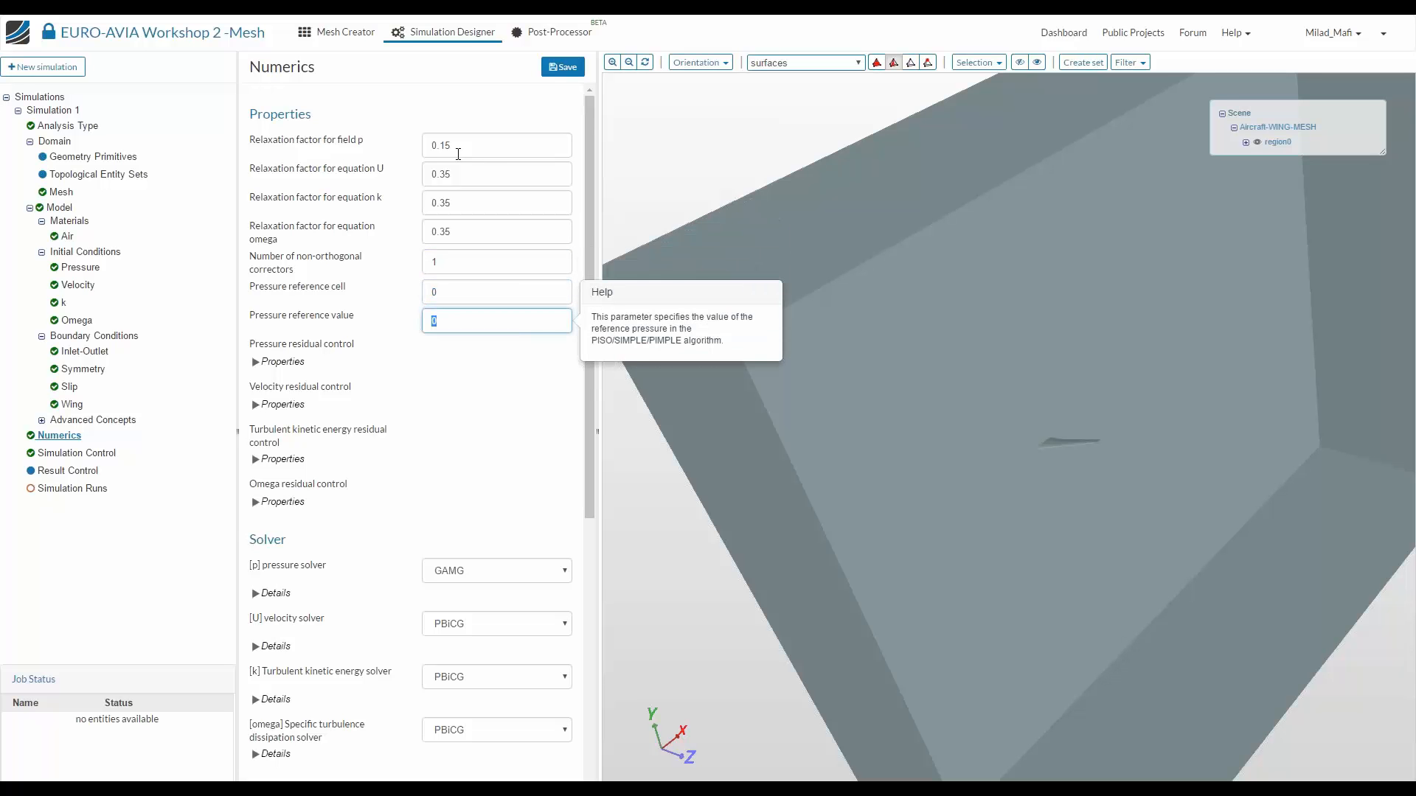
type("10e5")
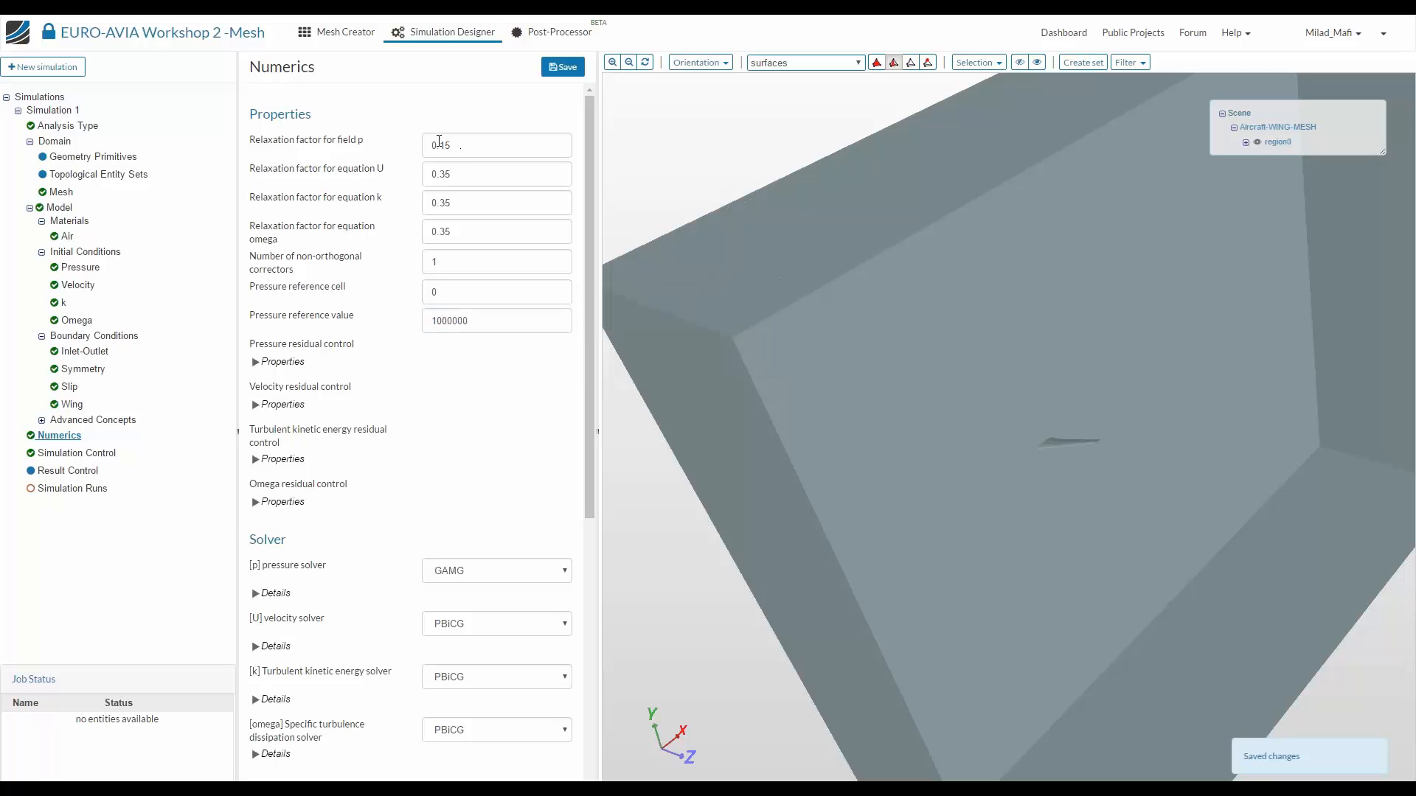
Inspect the pressure residual control's properties and the available pressure solvers, keeping GAMG selected
left_click(280, 362)
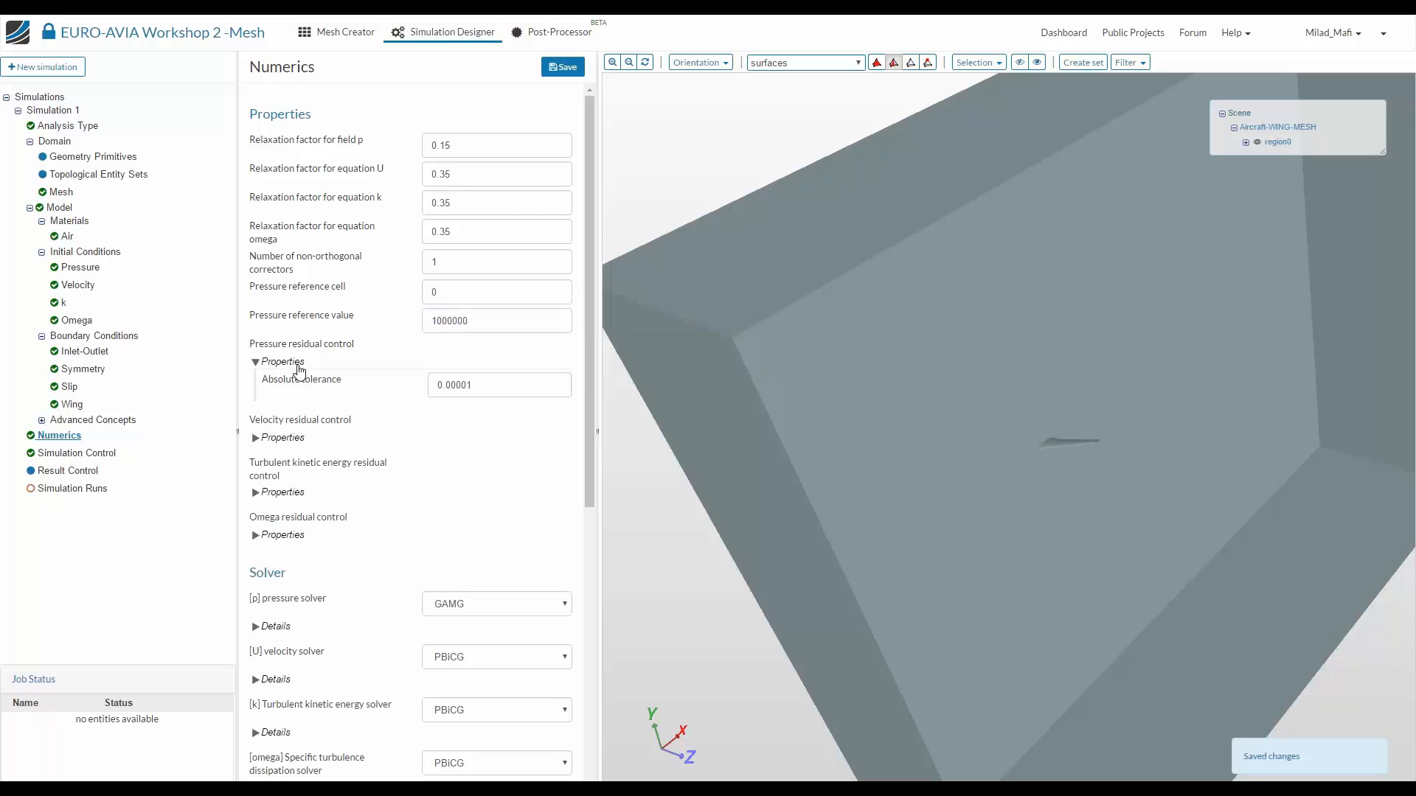
left_click(299, 365)
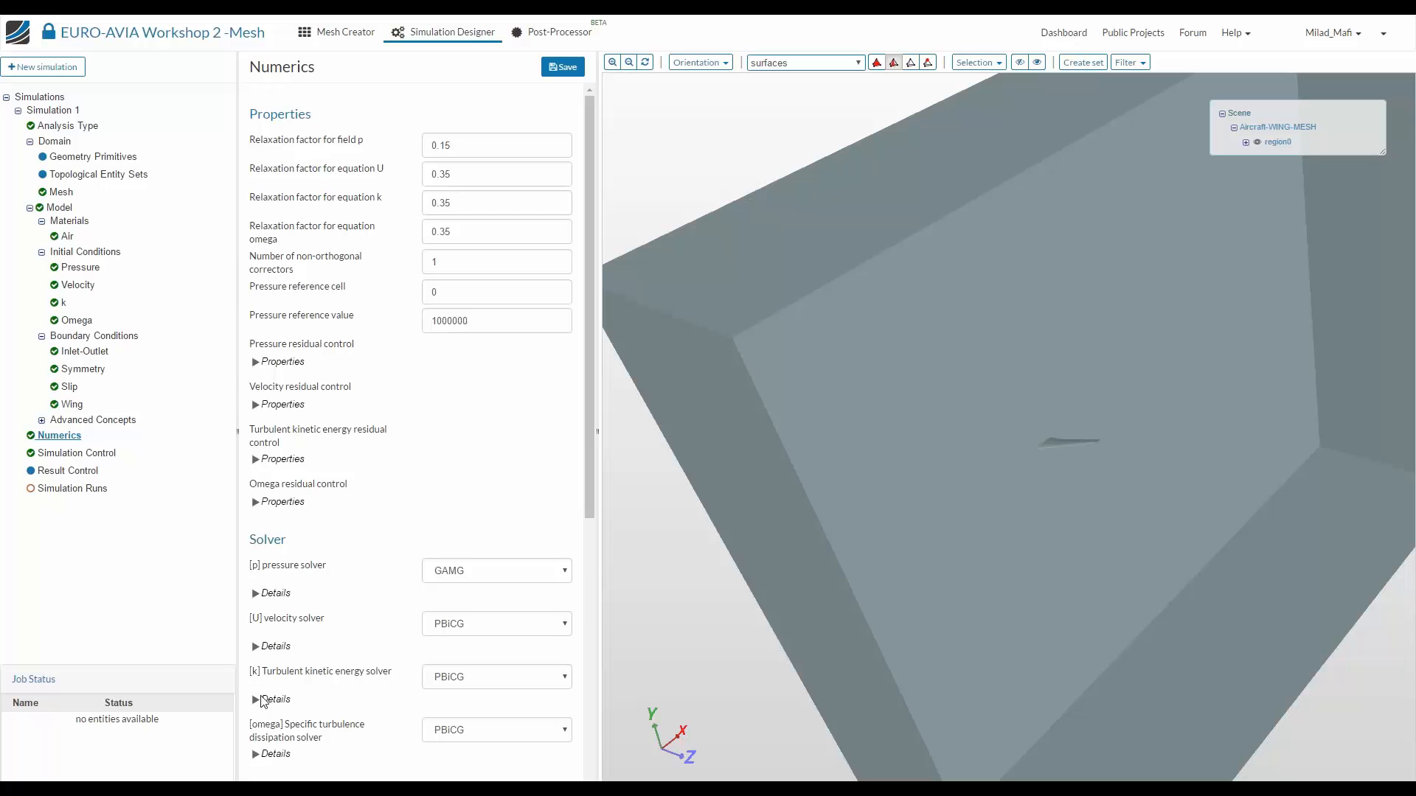
scroll(263, 700, "down", 1)
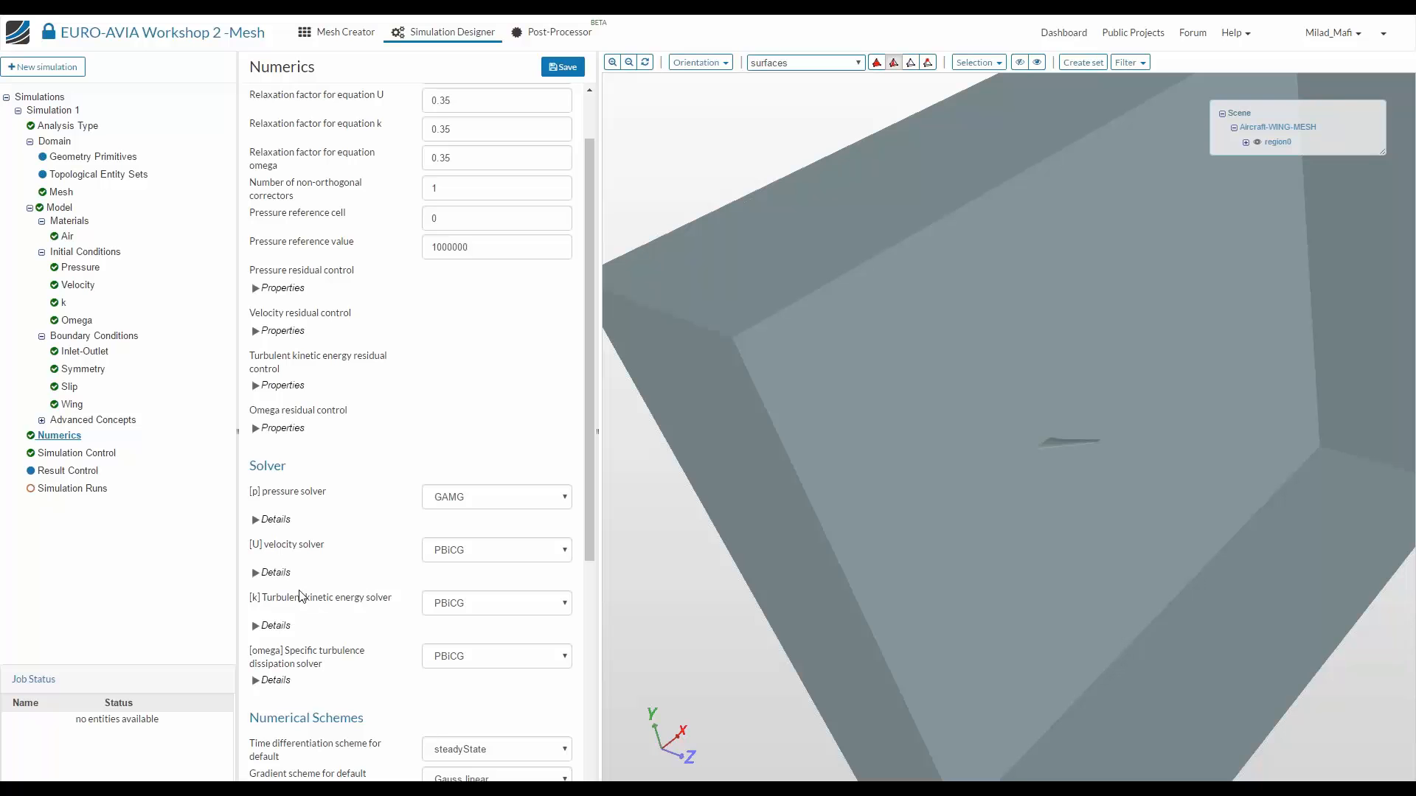
left_click(498, 507)
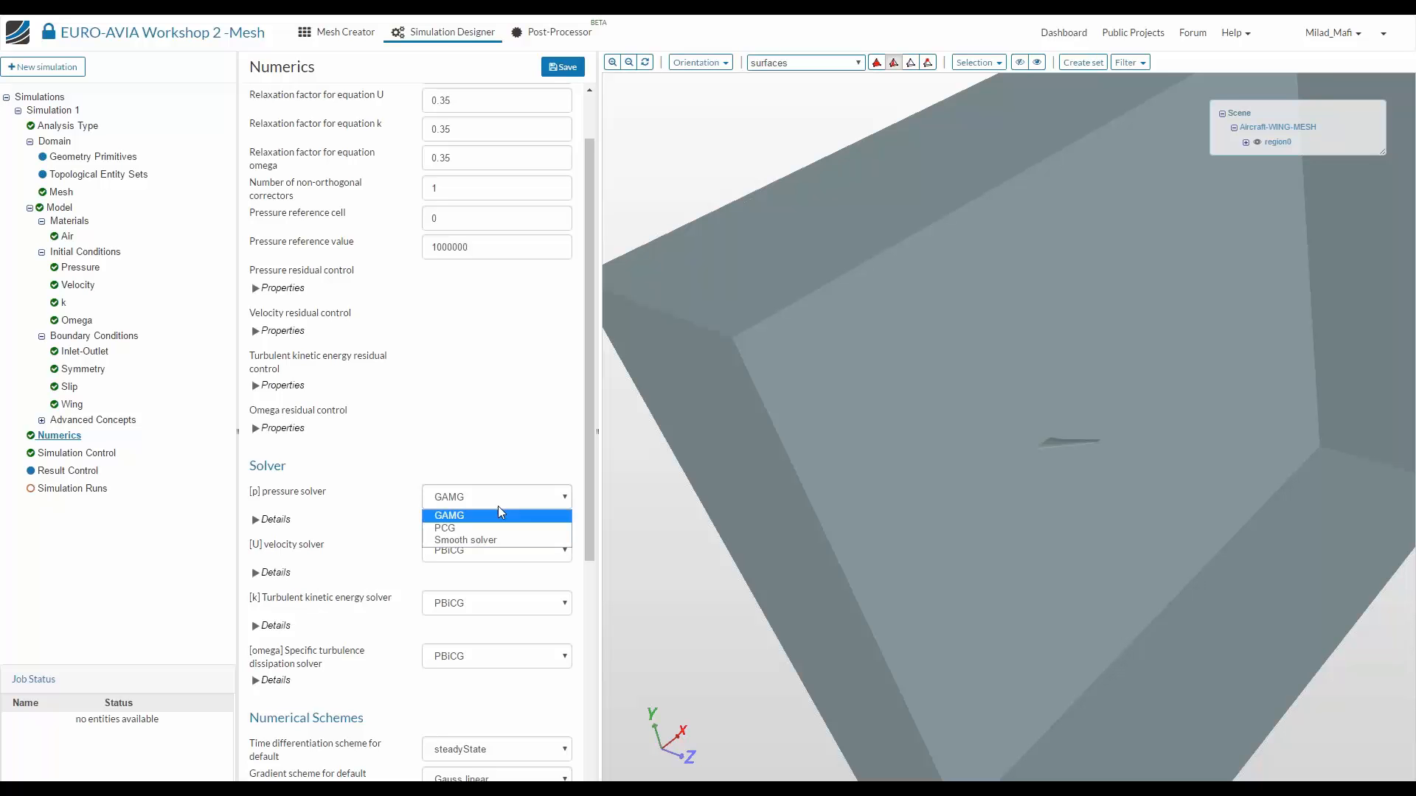
left_click(500, 514)
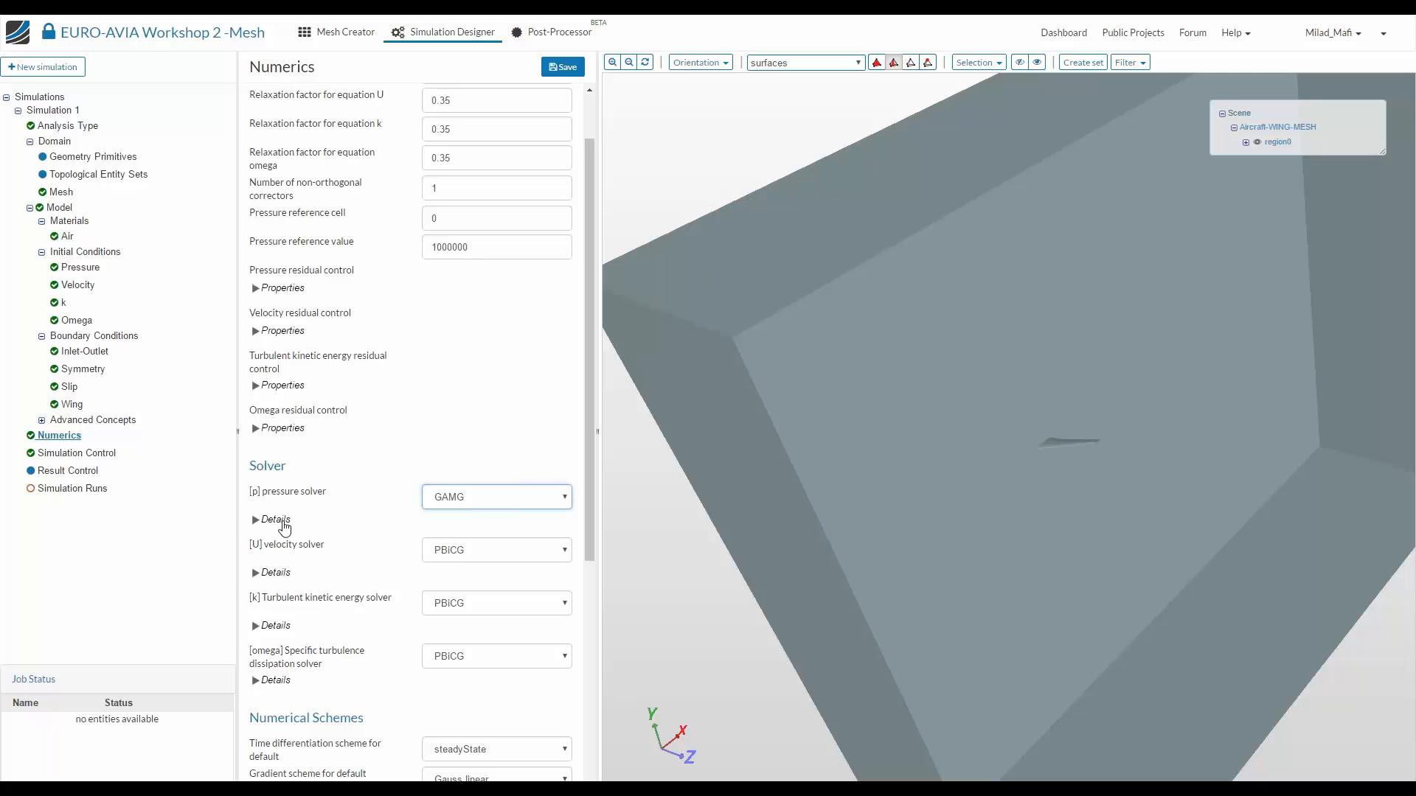
Edit the absolute tolerance in the GAMG pressure solver's details and save the numerics
left_click(283, 516)
left_click(272, 521)
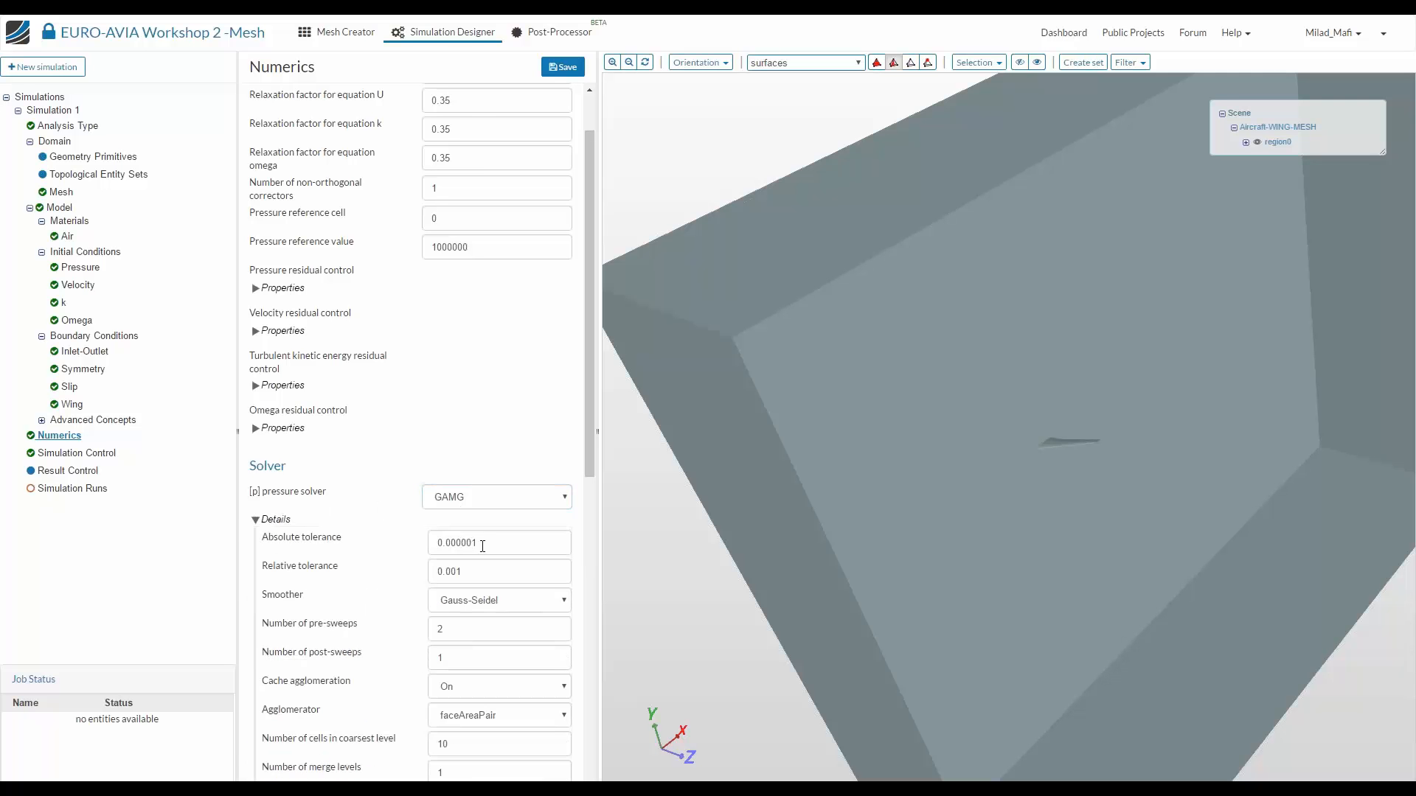
double_click(476, 544)
type("0.00")
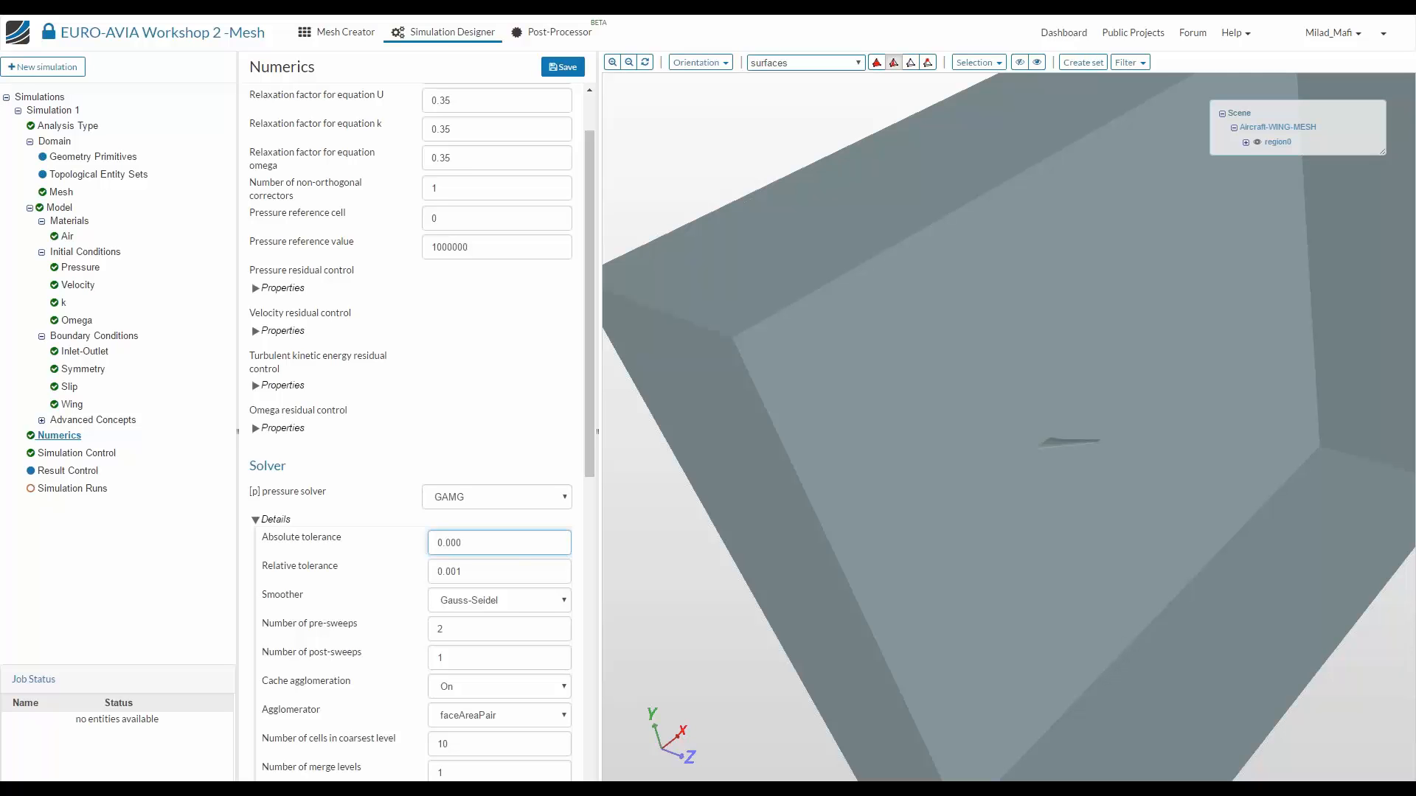
key("Return")
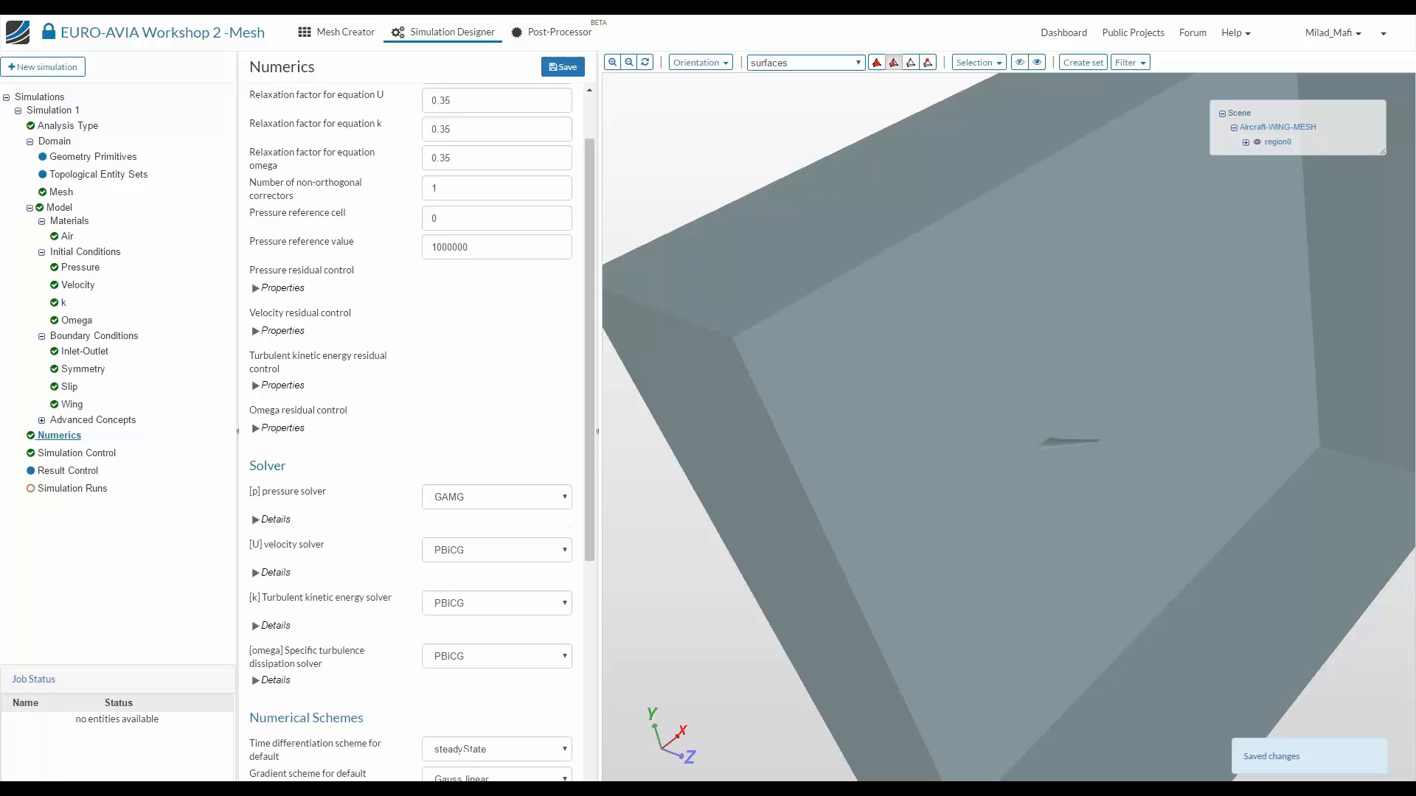
Set the velocity, turbulent kinetic energy and specific turbulence dissipation solvers to Smooth solver
scroll(281, 542, "down", 2)
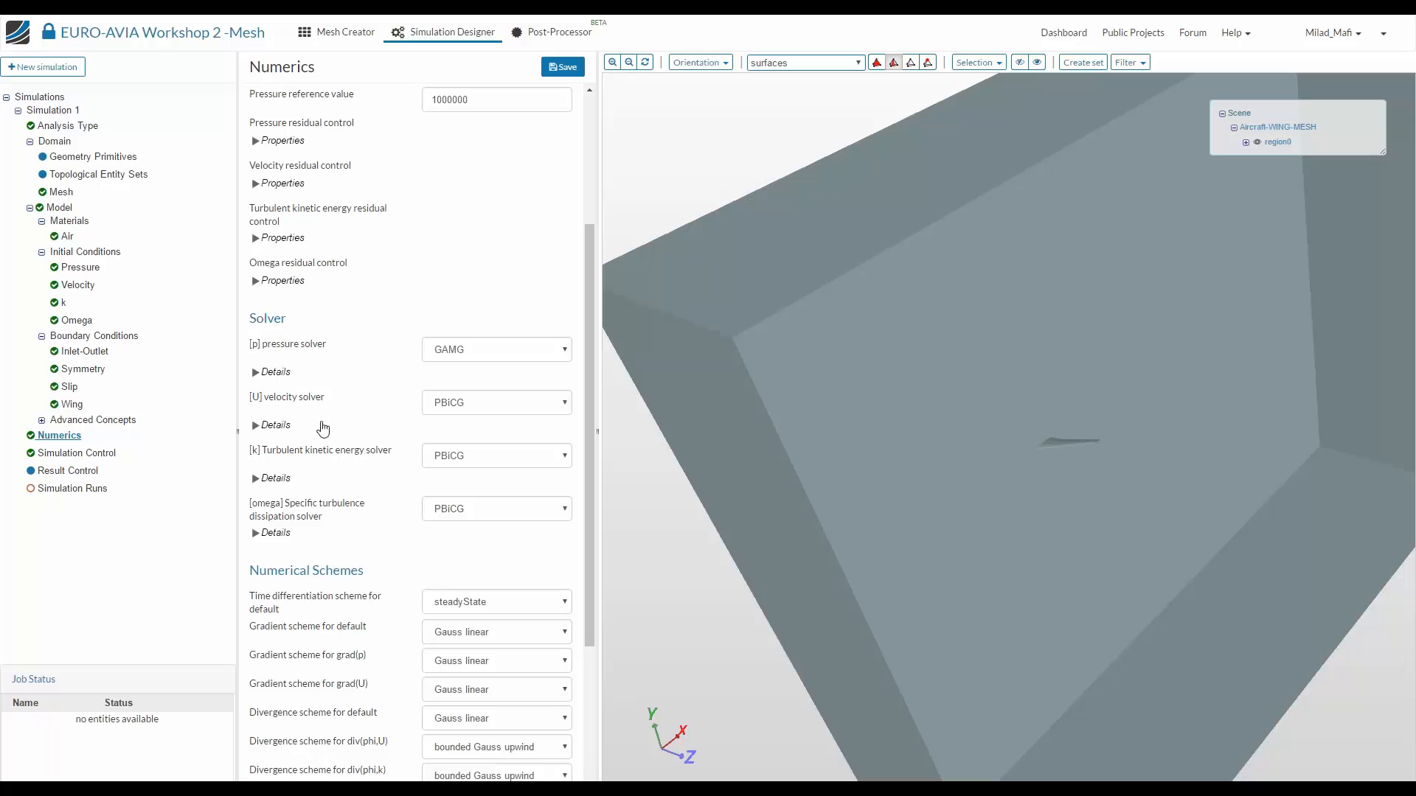
left_click(493, 410)
left_click(472, 438)
left_click(473, 453)
left_click(472, 488)
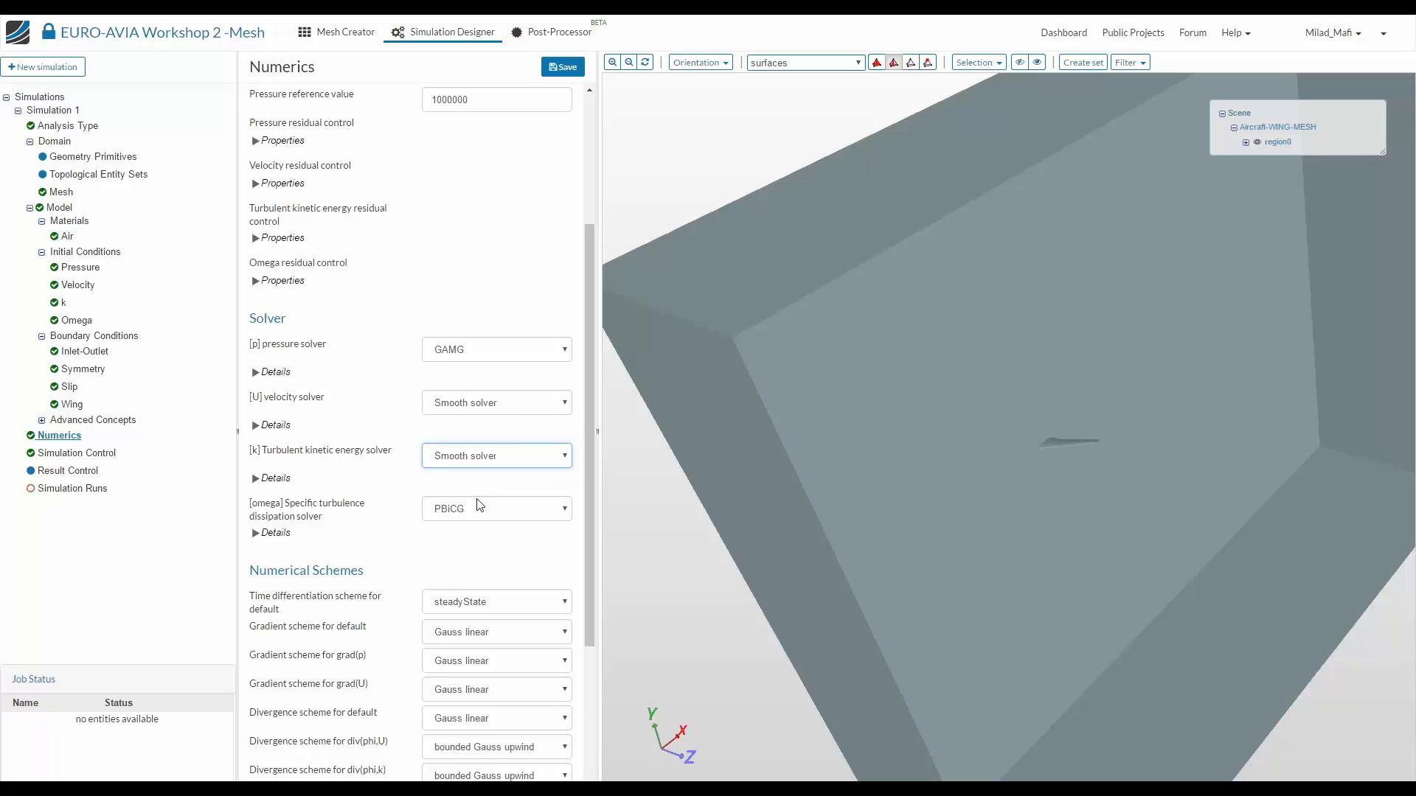
left_click(478, 510)
left_click(478, 541)
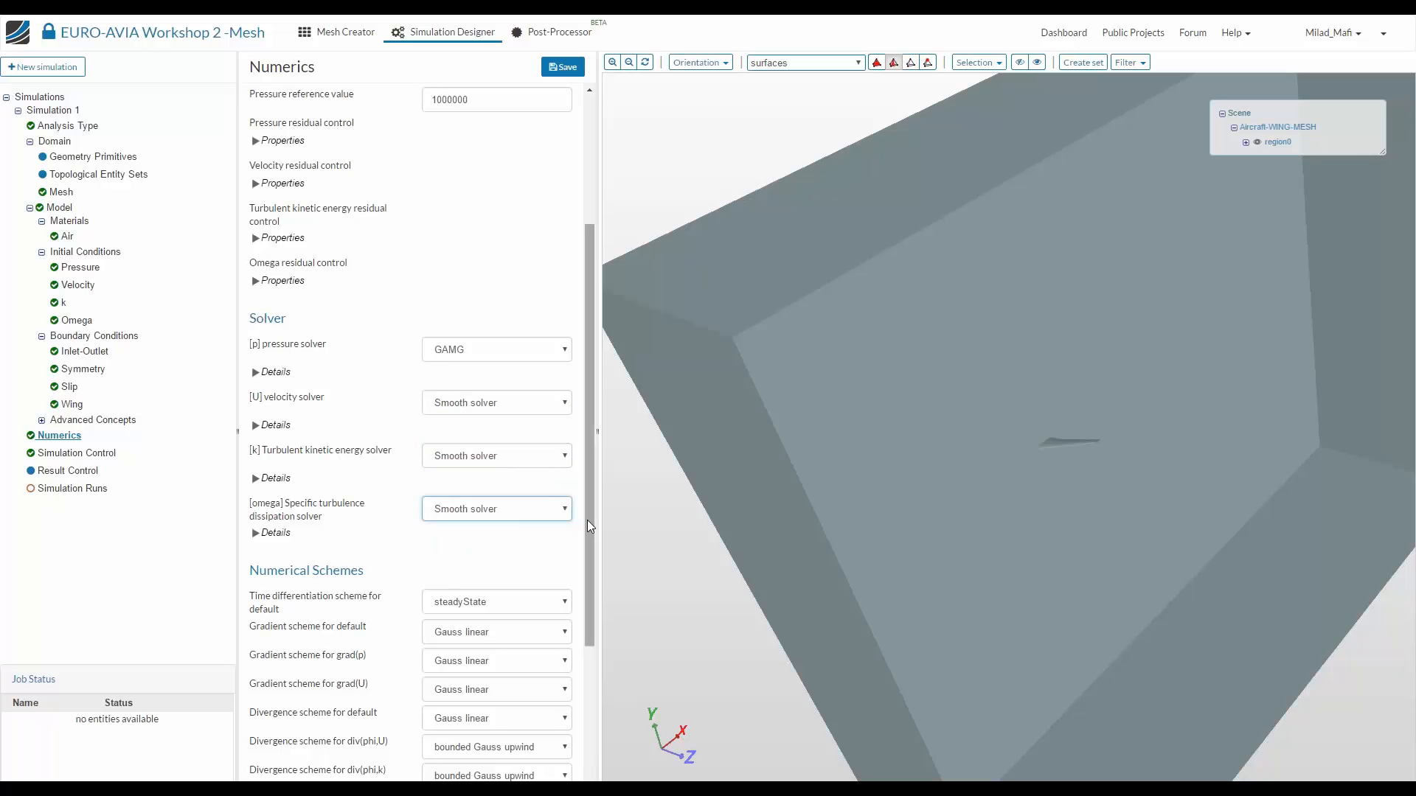
Set the gradient schemes for grad(p) and grad(U) to cellLimited Gauss linear
scroll(587, 520, "down", 3)
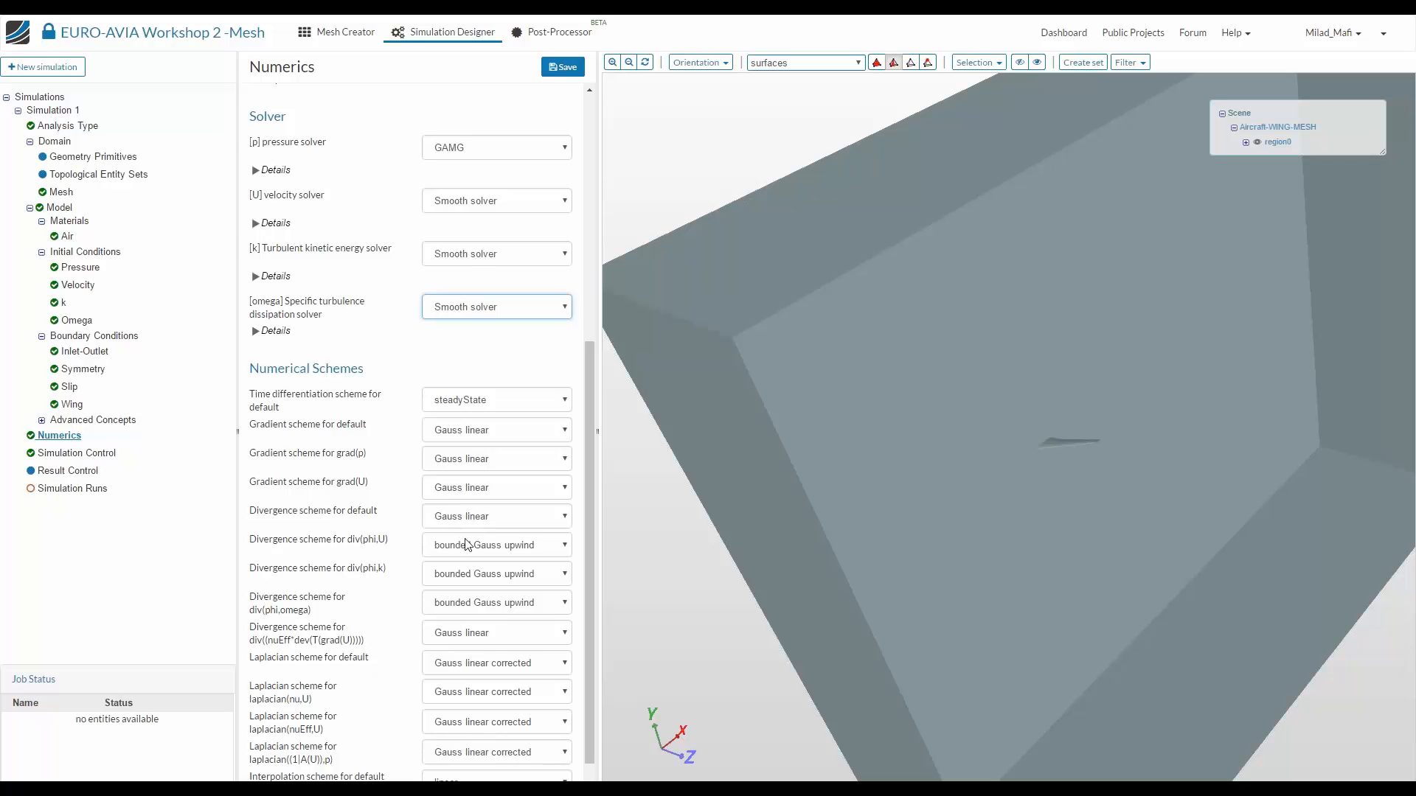
left_click(478, 455)
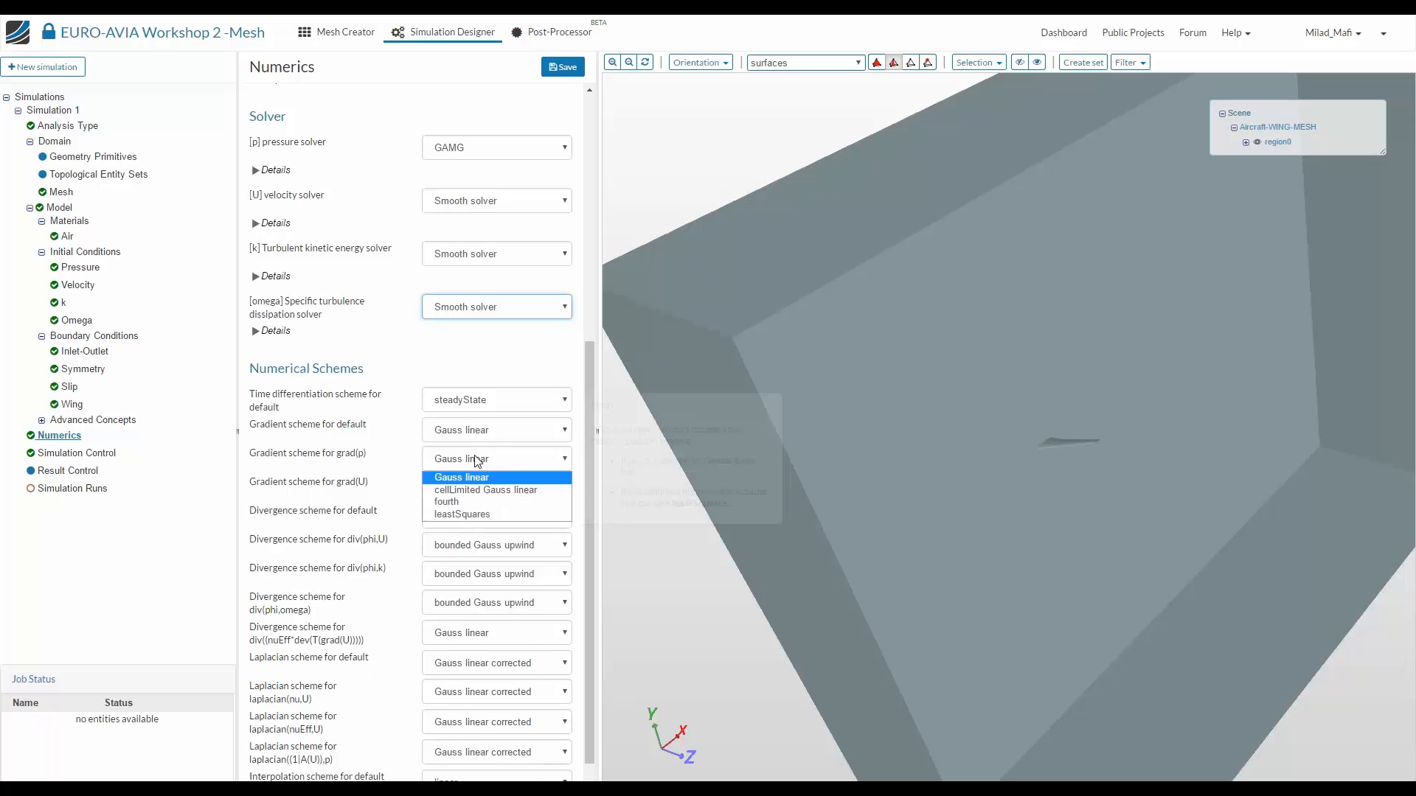
left_click(478, 490)
left_click(476, 487)
left_click(476, 487)
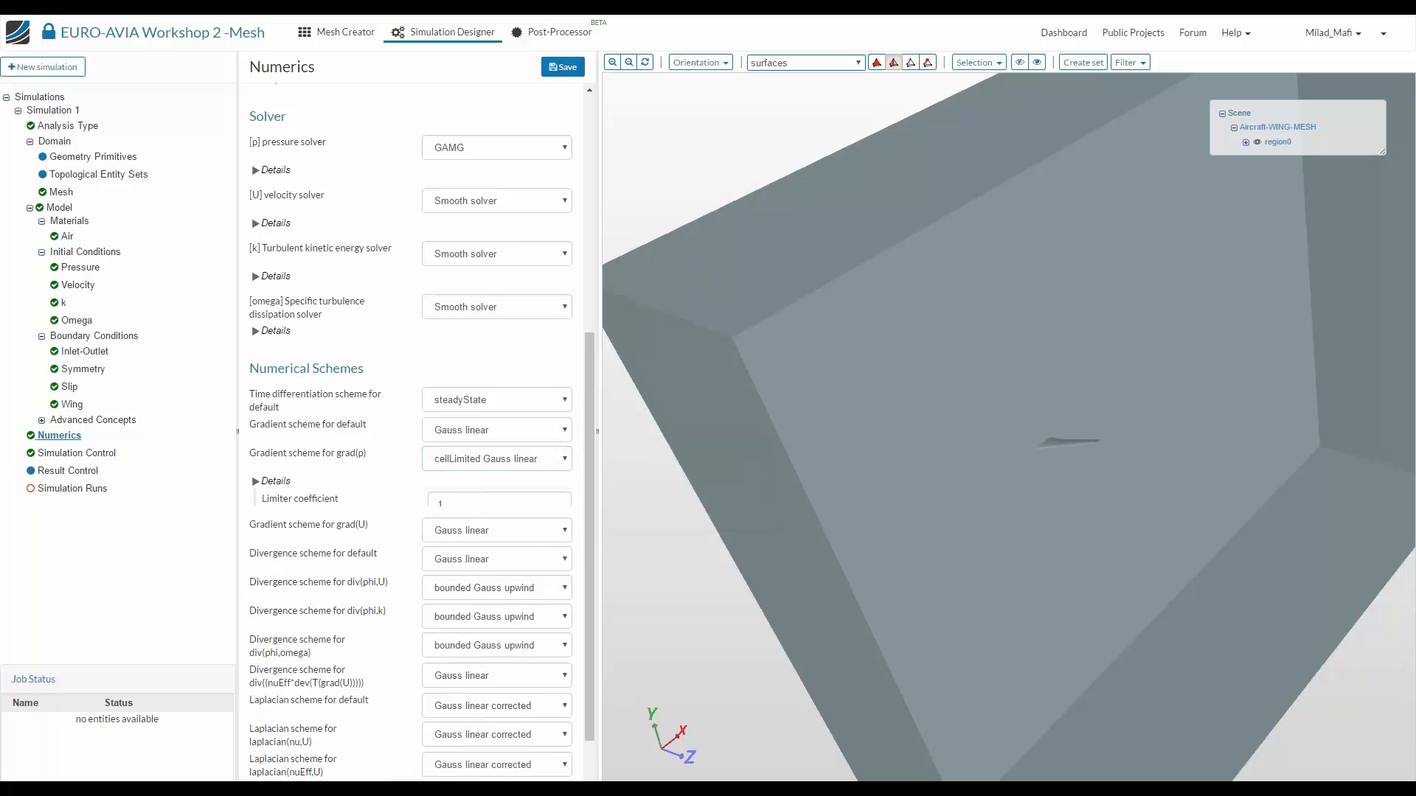
left_click(438, 512)
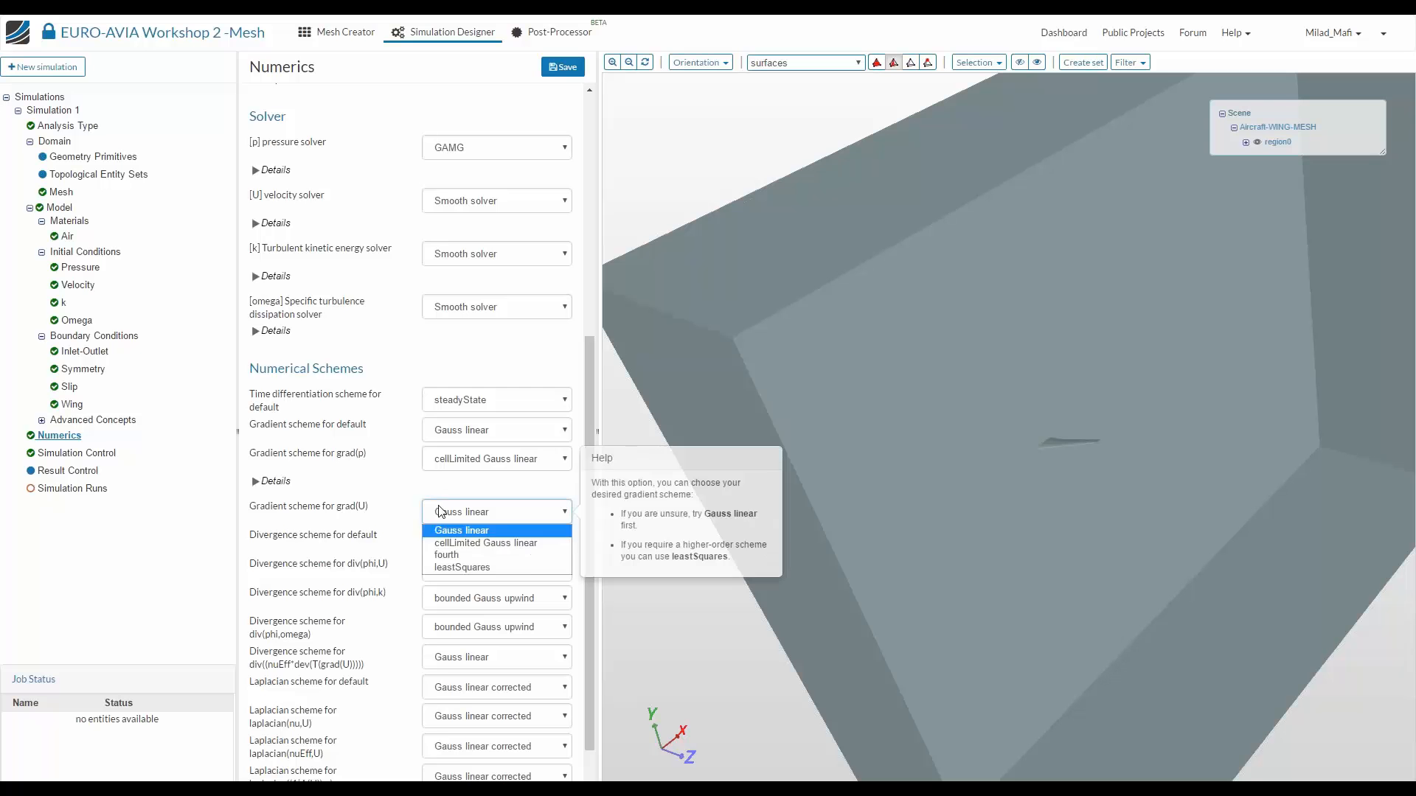
left_click(449, 542)
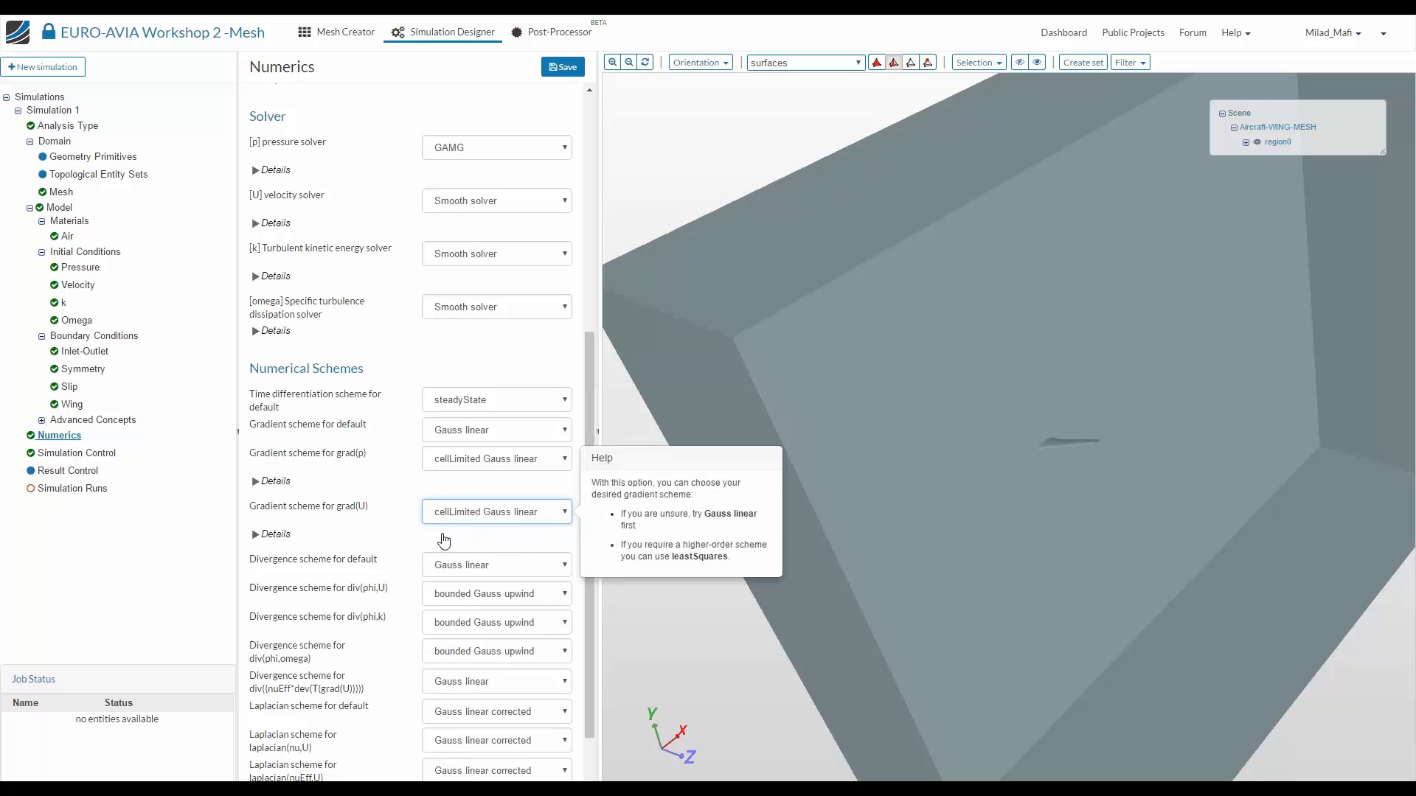
Set the Laplacian schemes for laplacian(nu,U), laplacian(nuEff,U) and laplacian((1|A(U)),p) to Gauss linear limited corrected
left_click(465, 747)
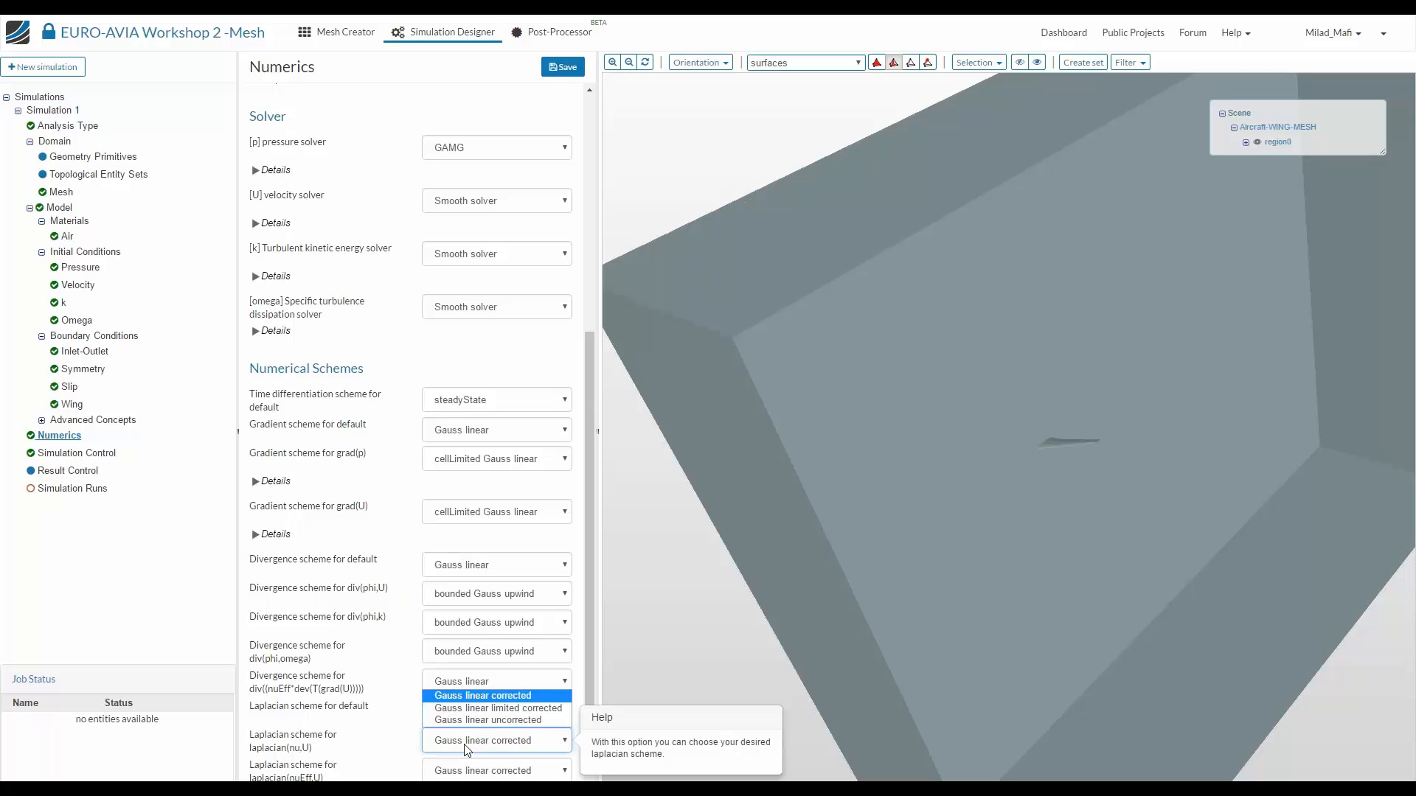
left_click(485, 714)
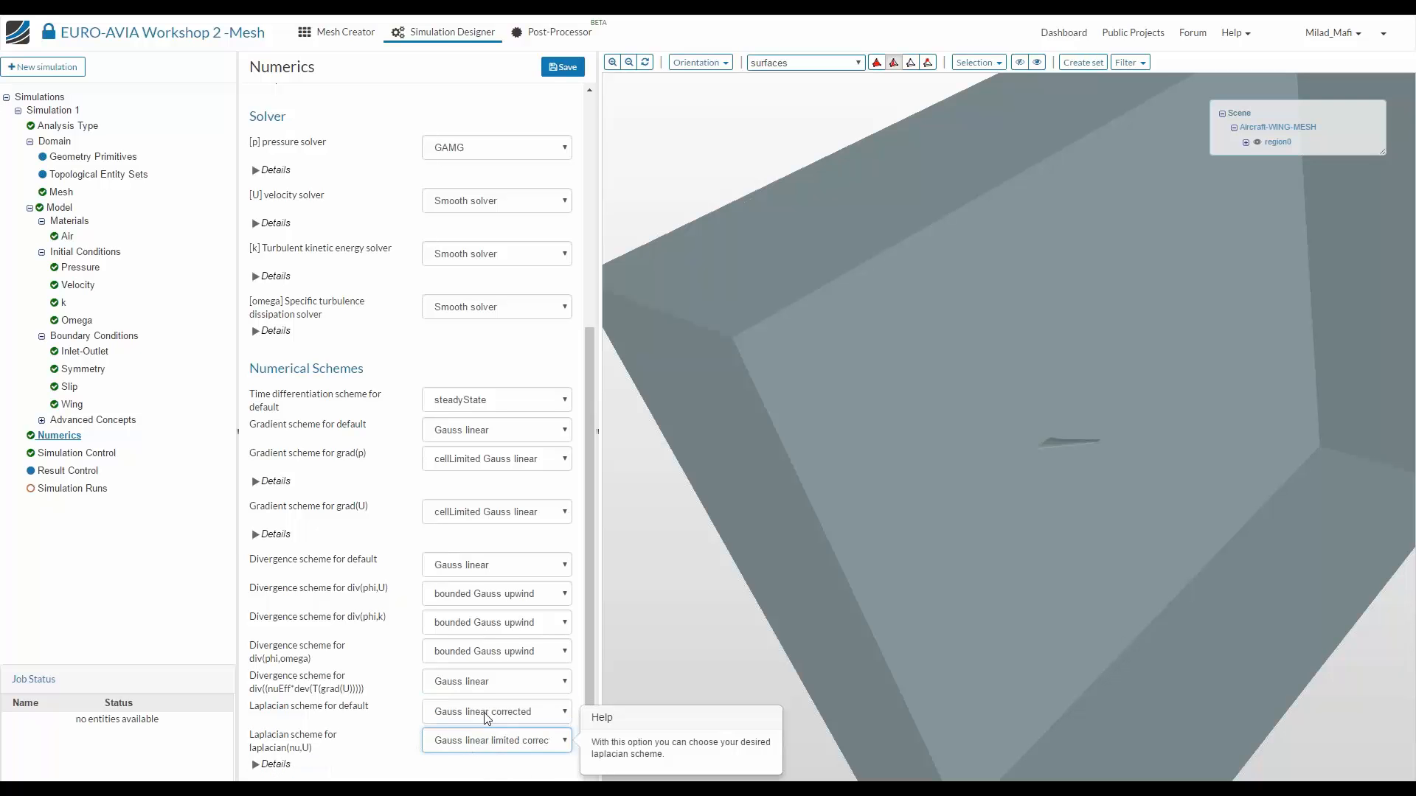
left_click(484, 745)
left_click(485, 747)
scroll(464, 761, "down", 2)
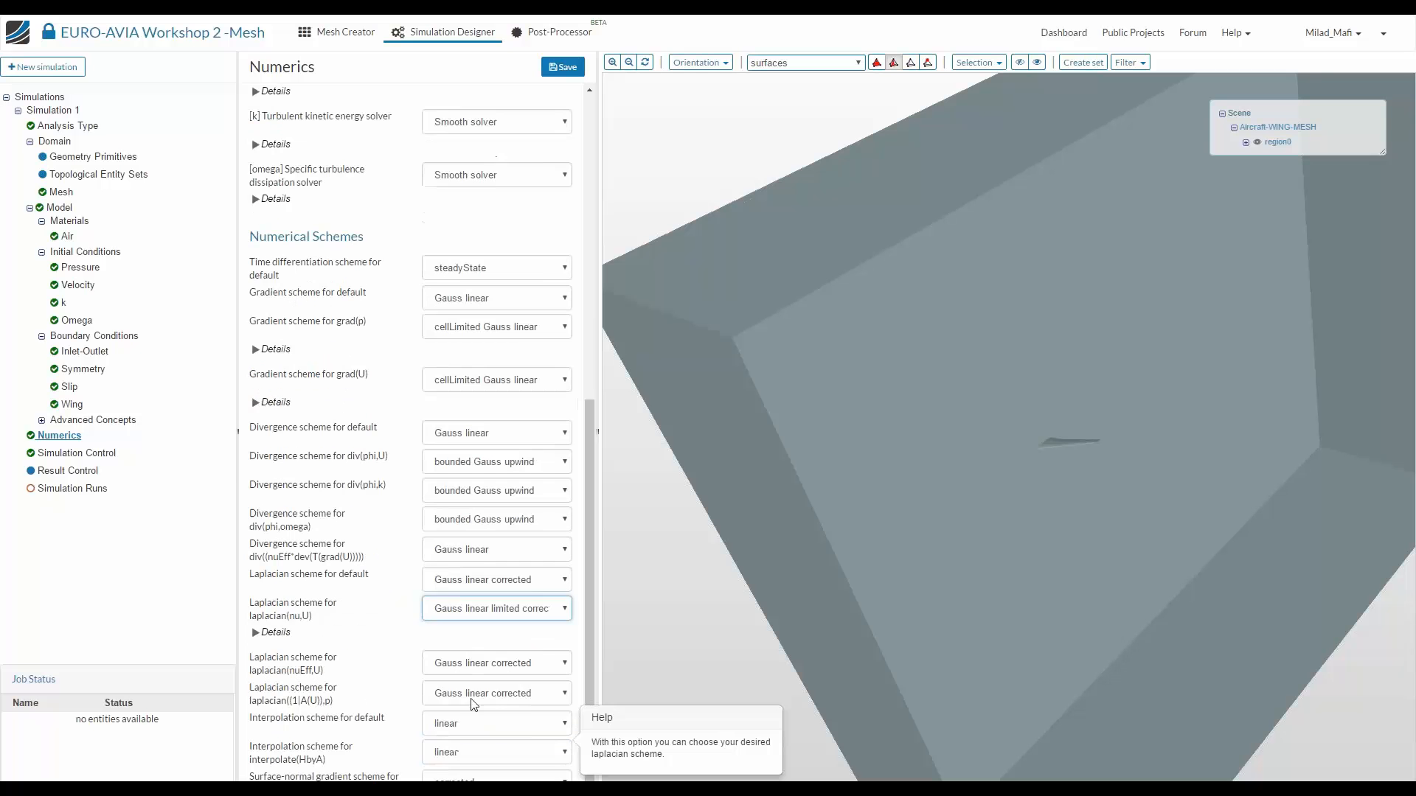
left_click(487, 663)
left_click(477, 707)
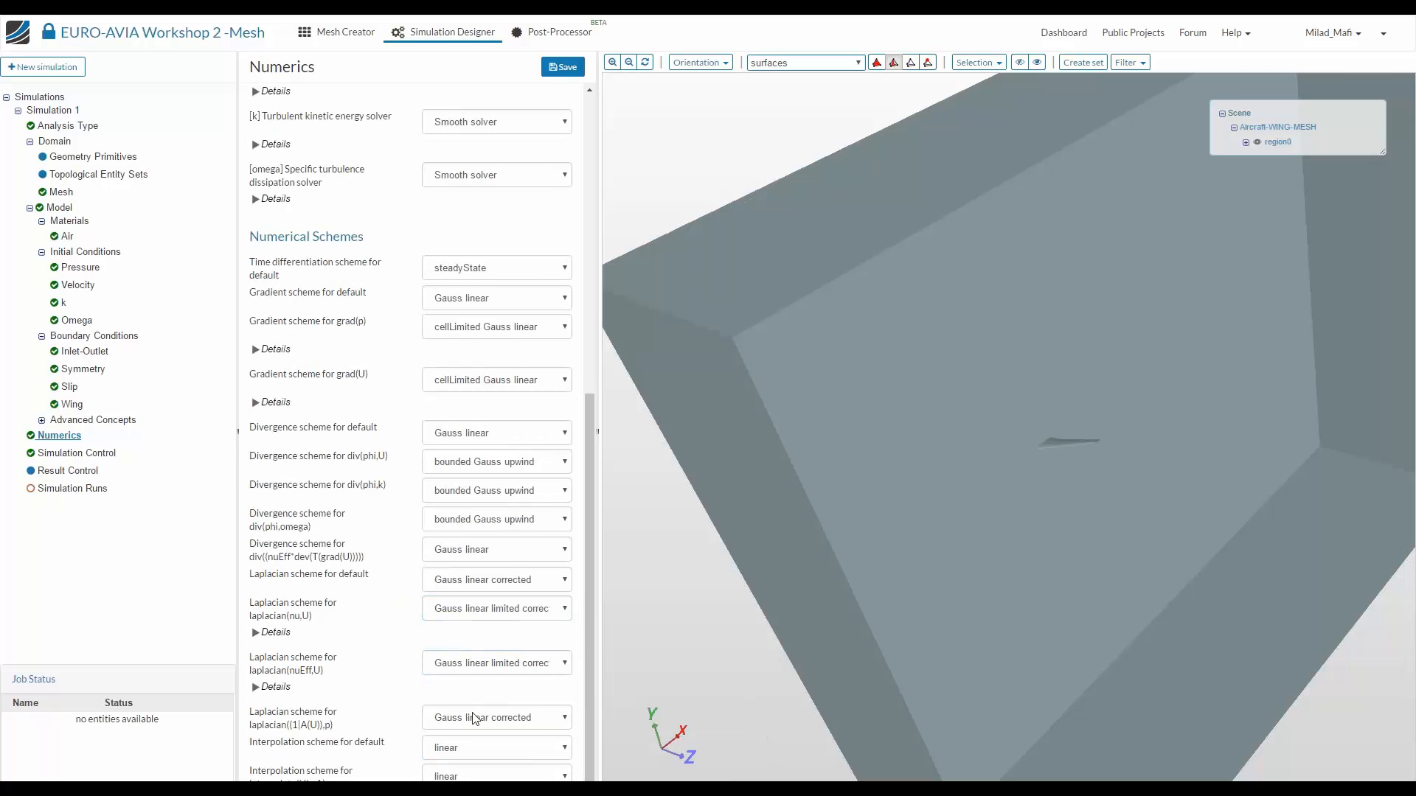
left_click(475, 713)
left_click(470, 742)
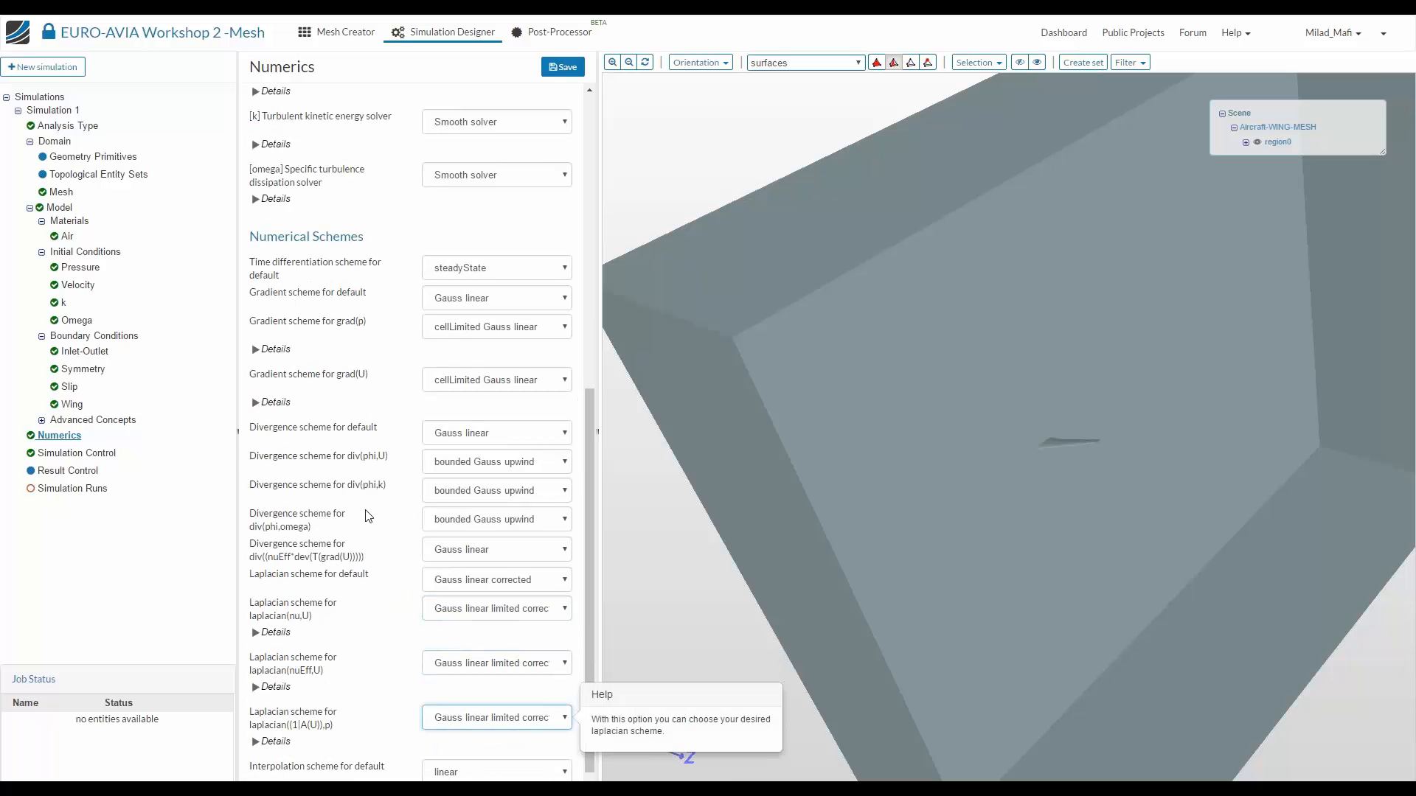
Keep bounded Gauss upwind as the divergence scheme for div(phi,U) and save the numerics
left_click(487, 463)
left_click(487, 460)
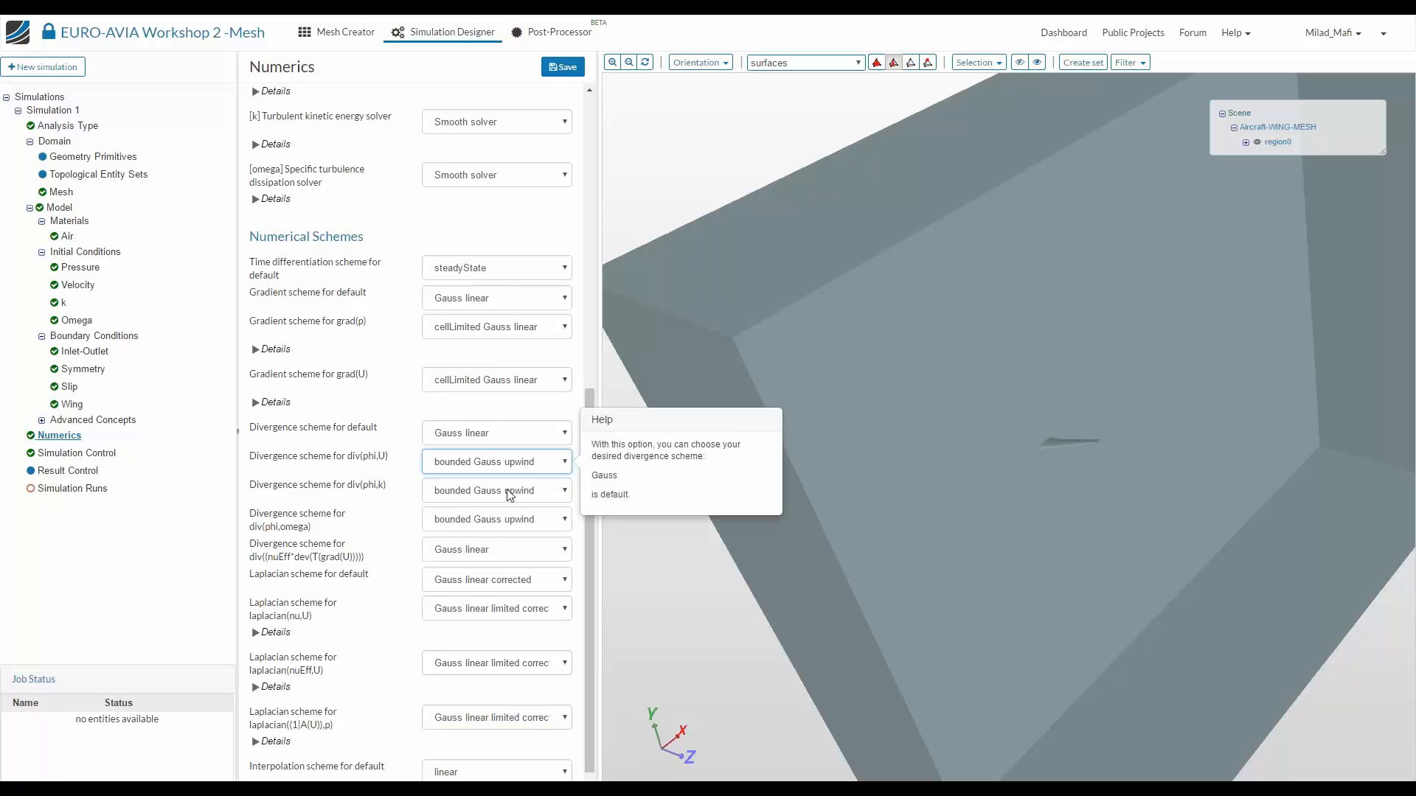
left_click(565, 67)
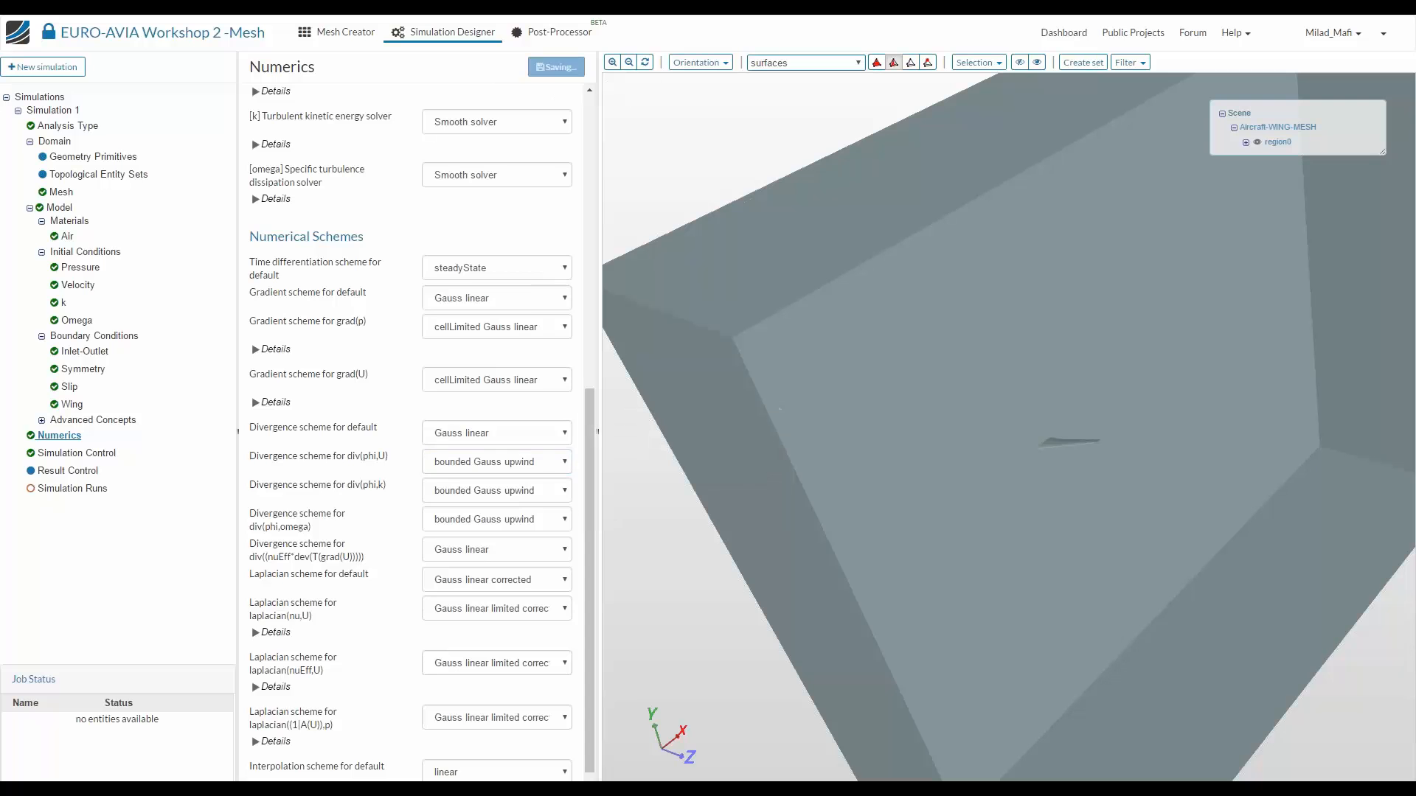
Set the simulation control's end time value to 2000 s and save the settings
left_click(70, 455)
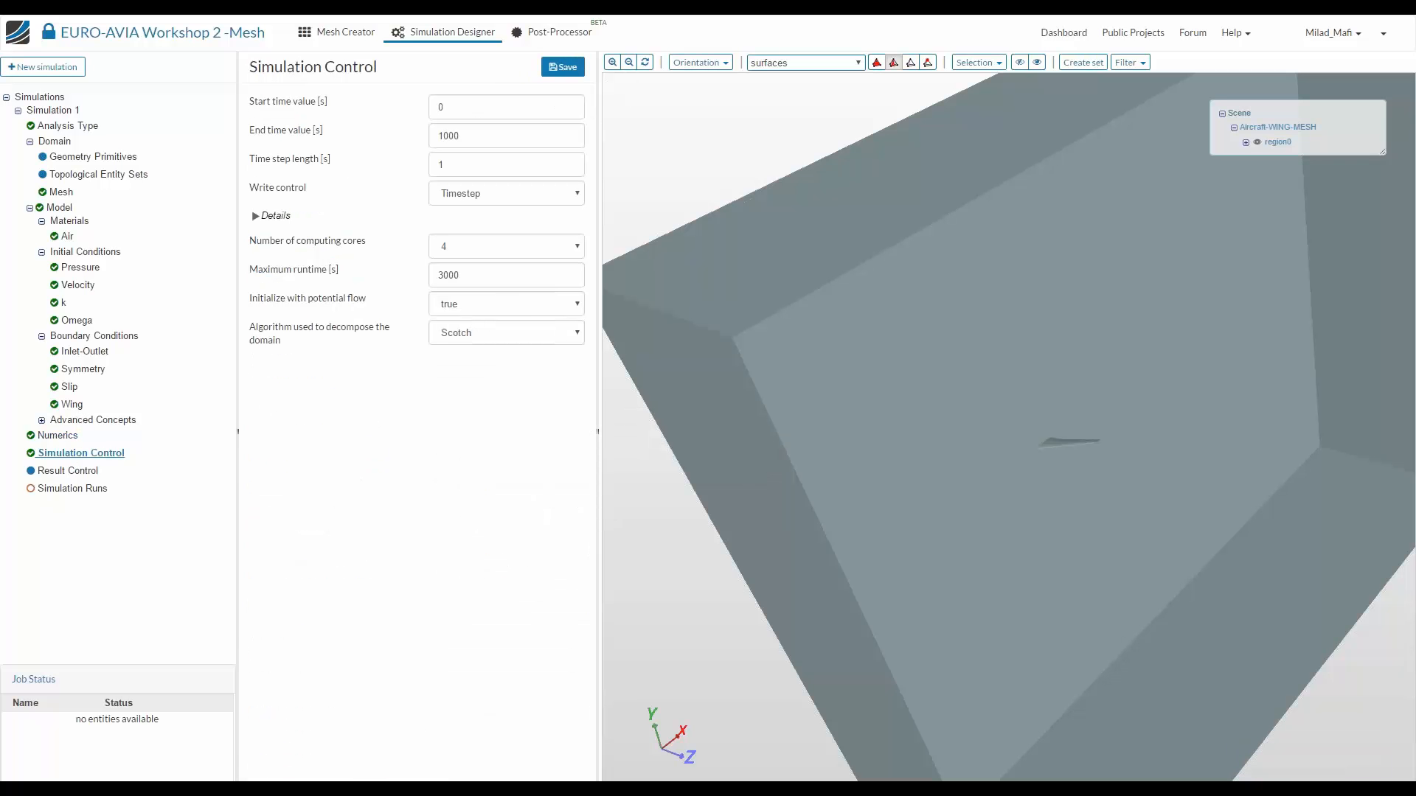
left_click(480, 131)
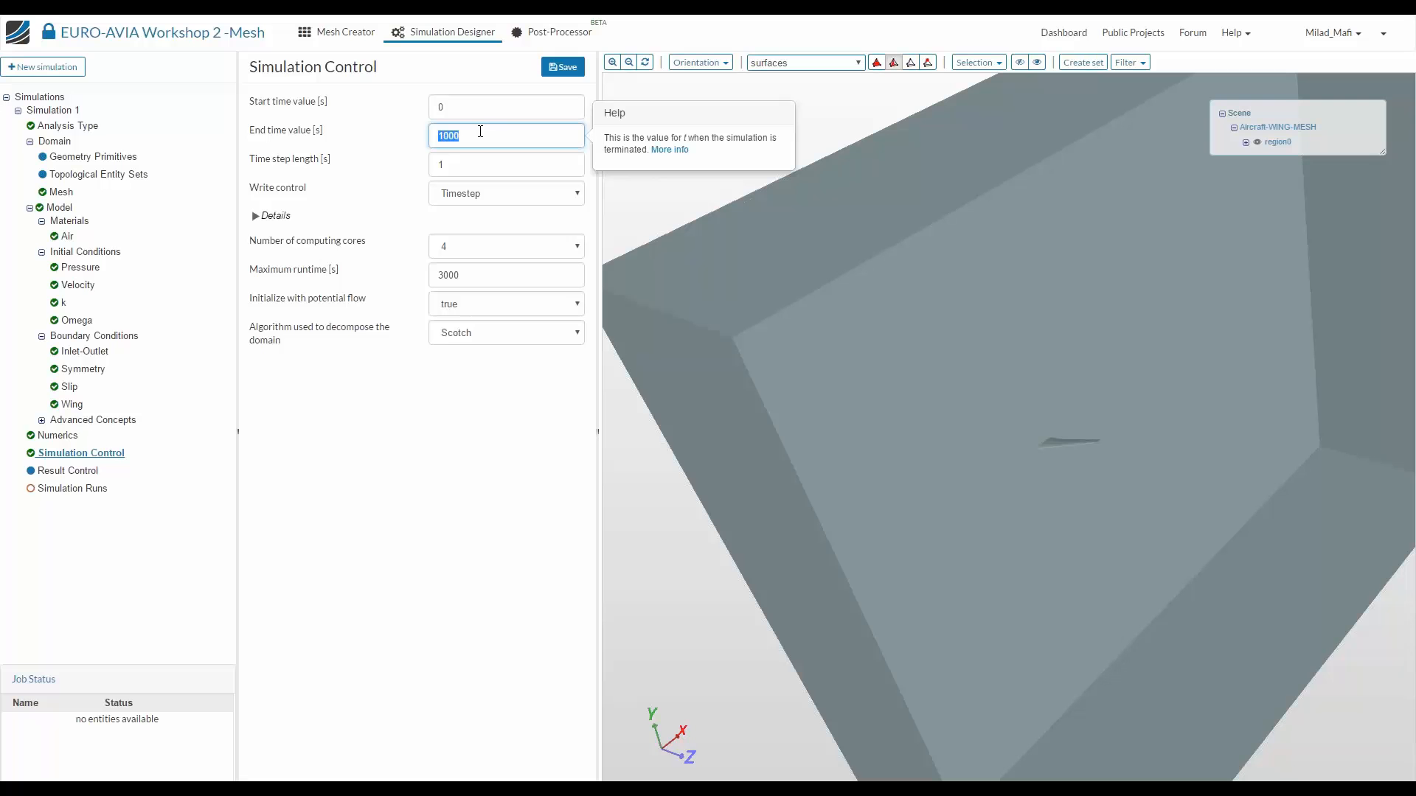
type("2000")
left_click(563, 66)
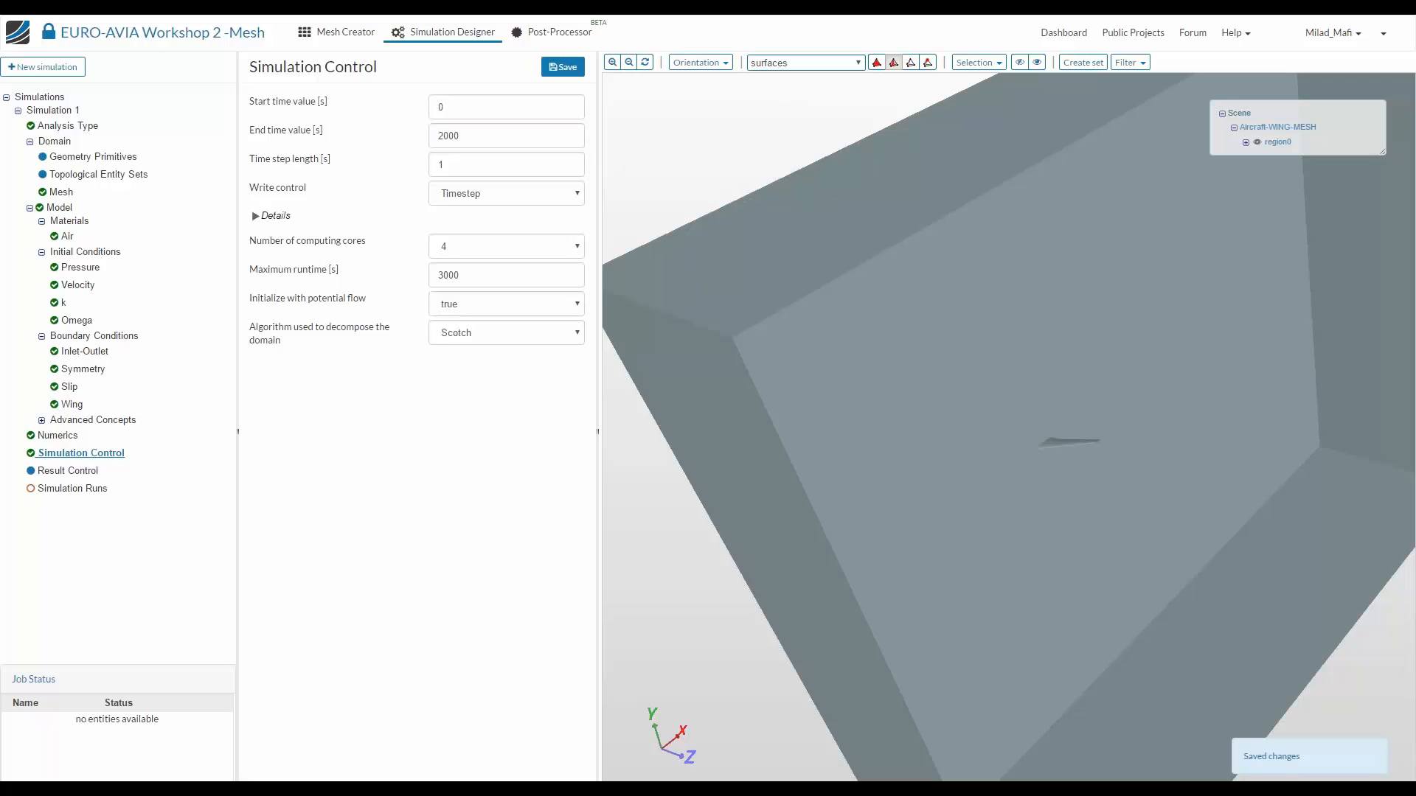
Set the write interval in the simulation control's write details to 2000 simulation time steps
left_click(489, 103)
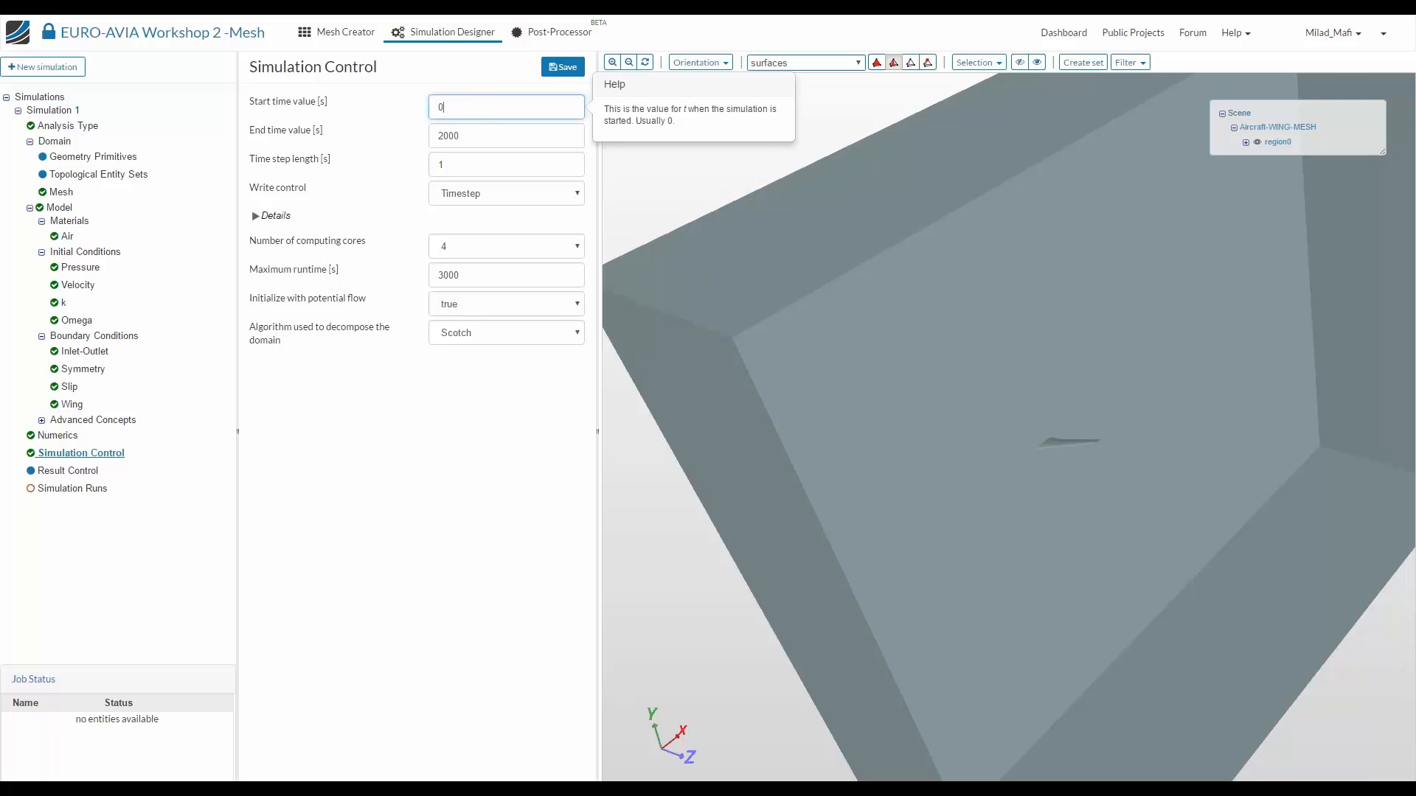
key("Tab")
key("Tab")
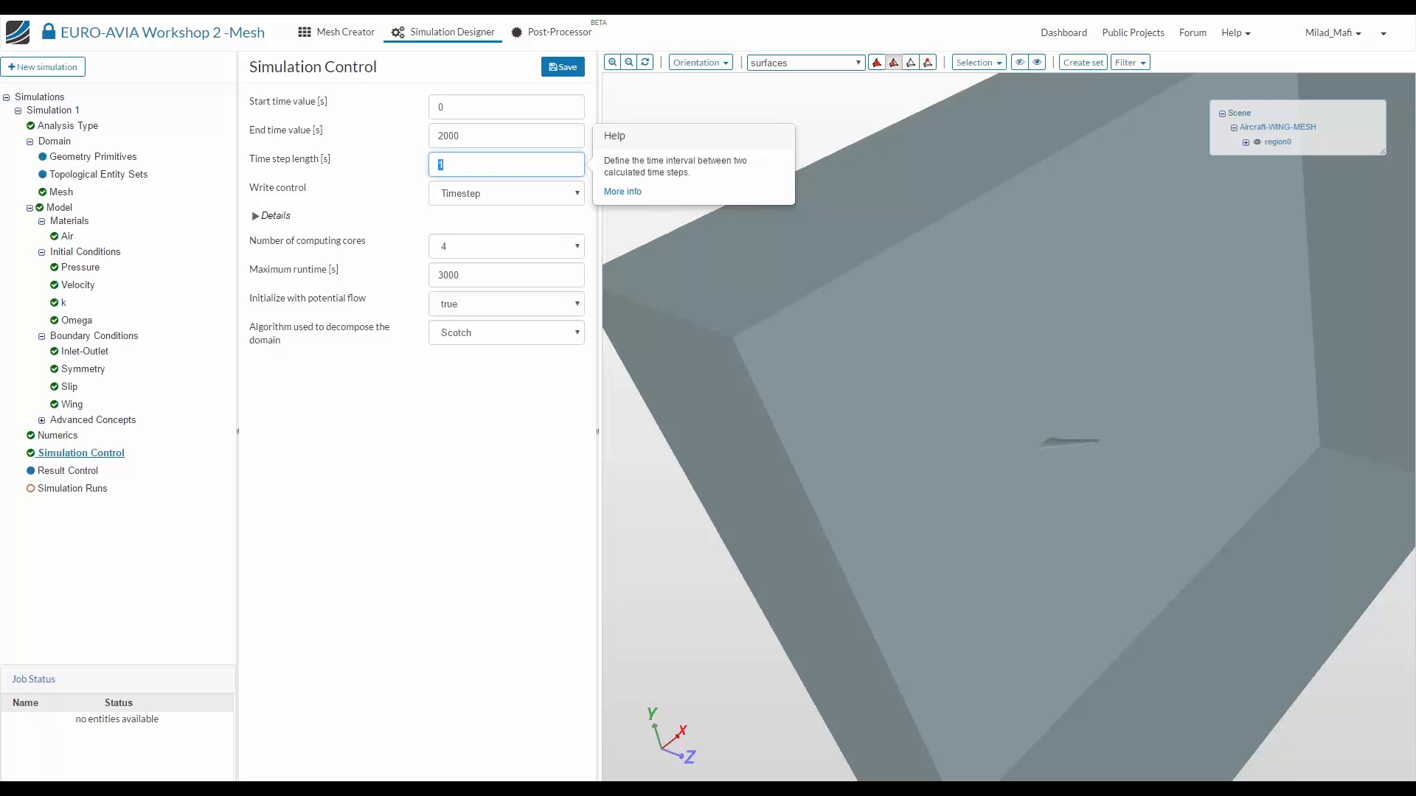
left_click(292, 221)
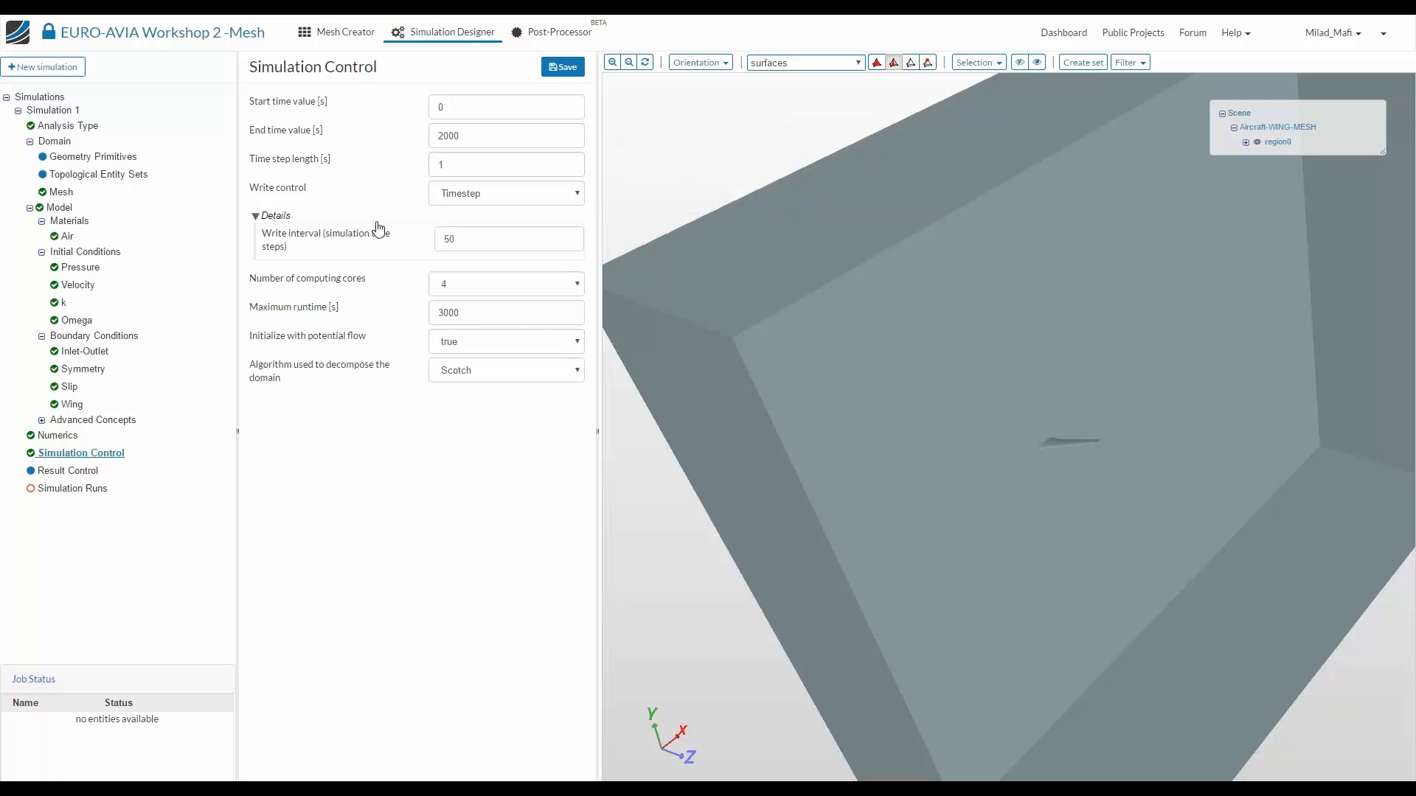
double_click(461, 237)
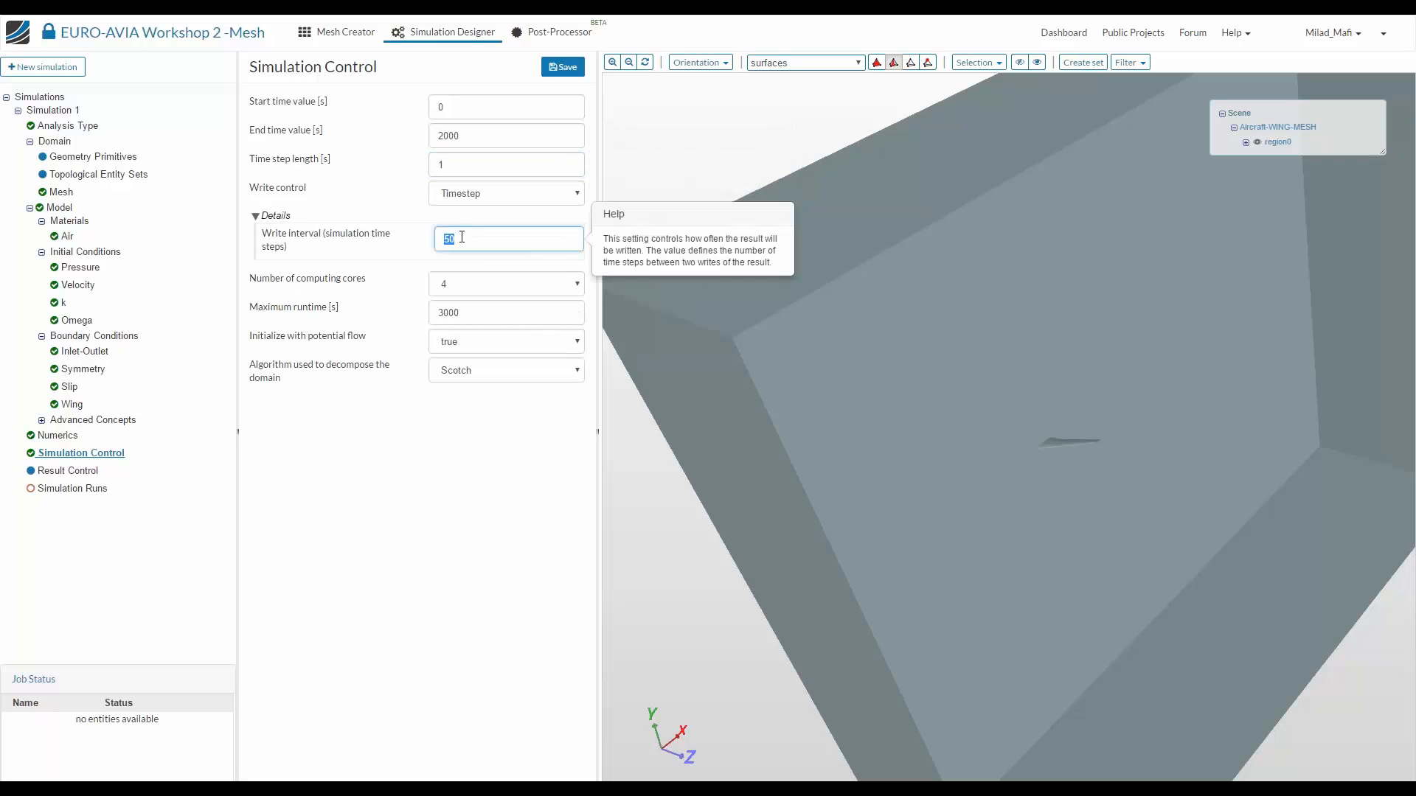
type("2000")
Set the number of computing cores to 32 and the maximum runtime to 90000 s, and save the simulation control
left_click(476, 283)
left_click(472, 362)
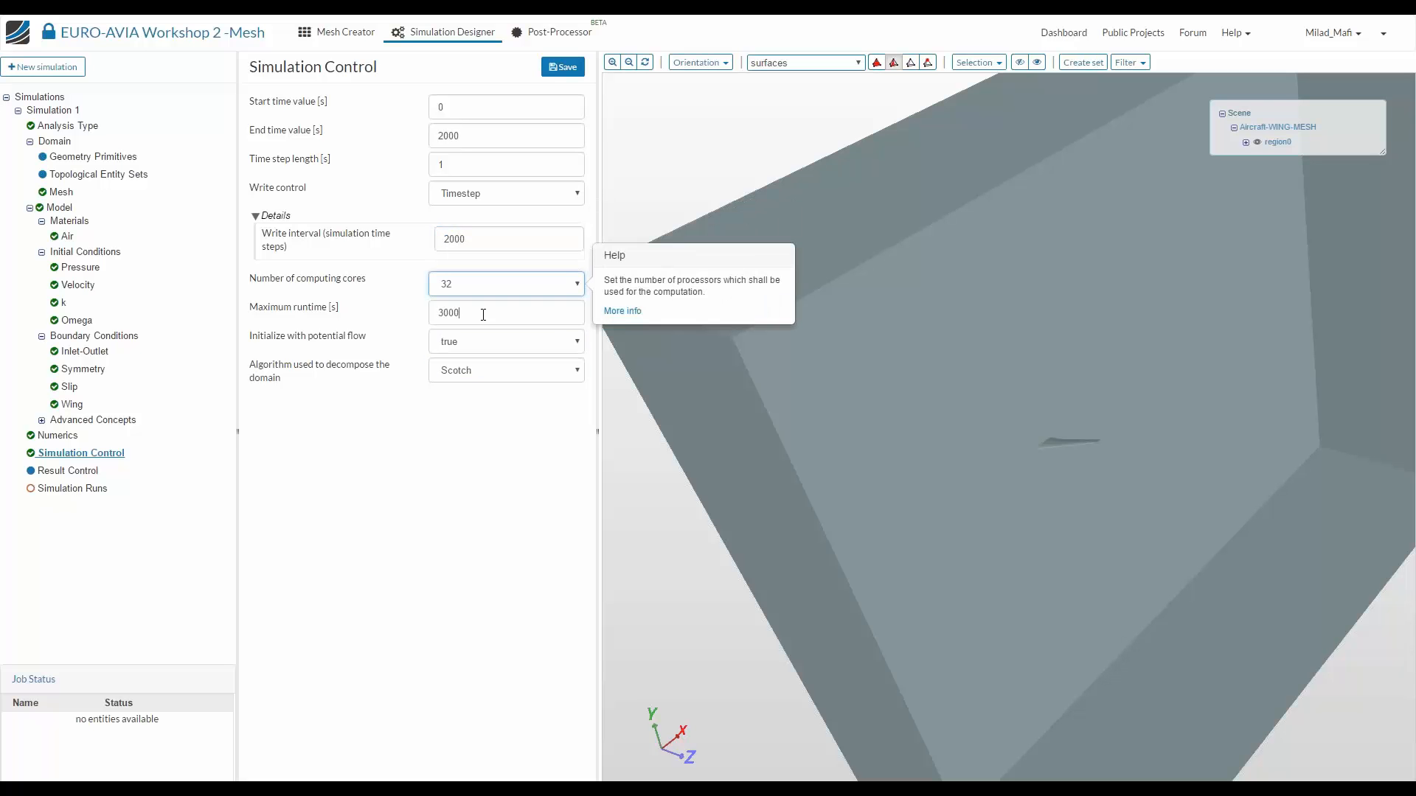
double_click(449, 312)
type("90000")
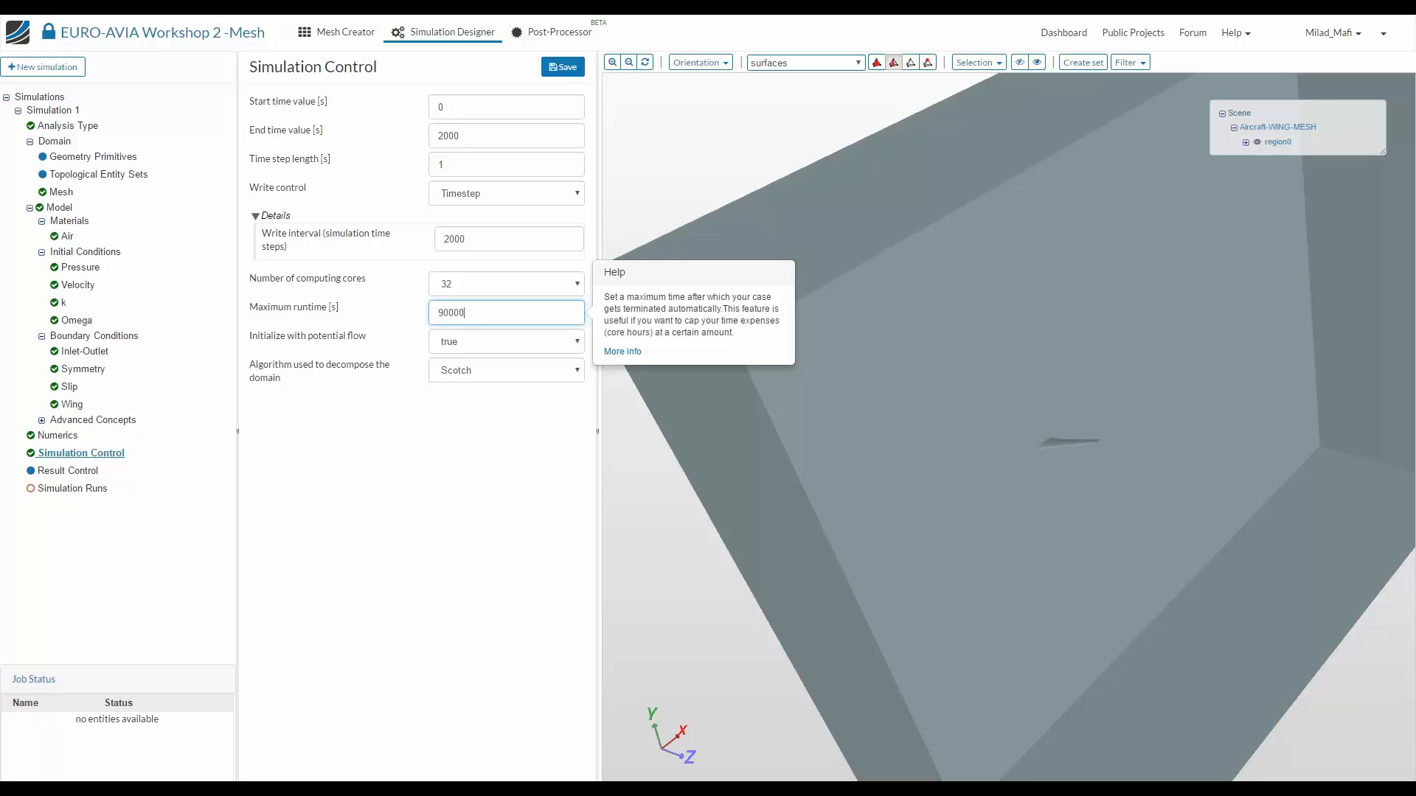
left_click(563, 67)
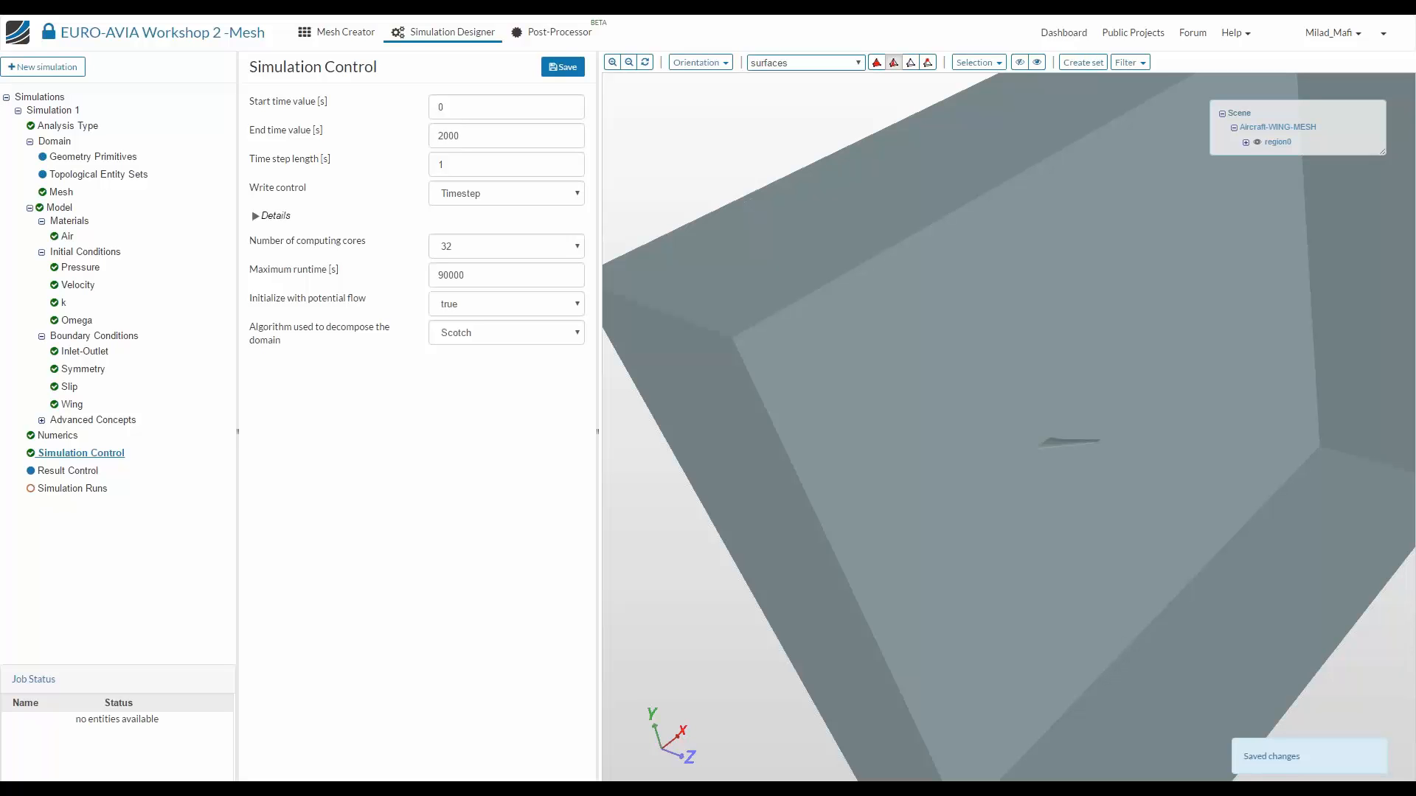
Set the initialization with potential flow to false and save the simulation control settings
left_click(433, 308)
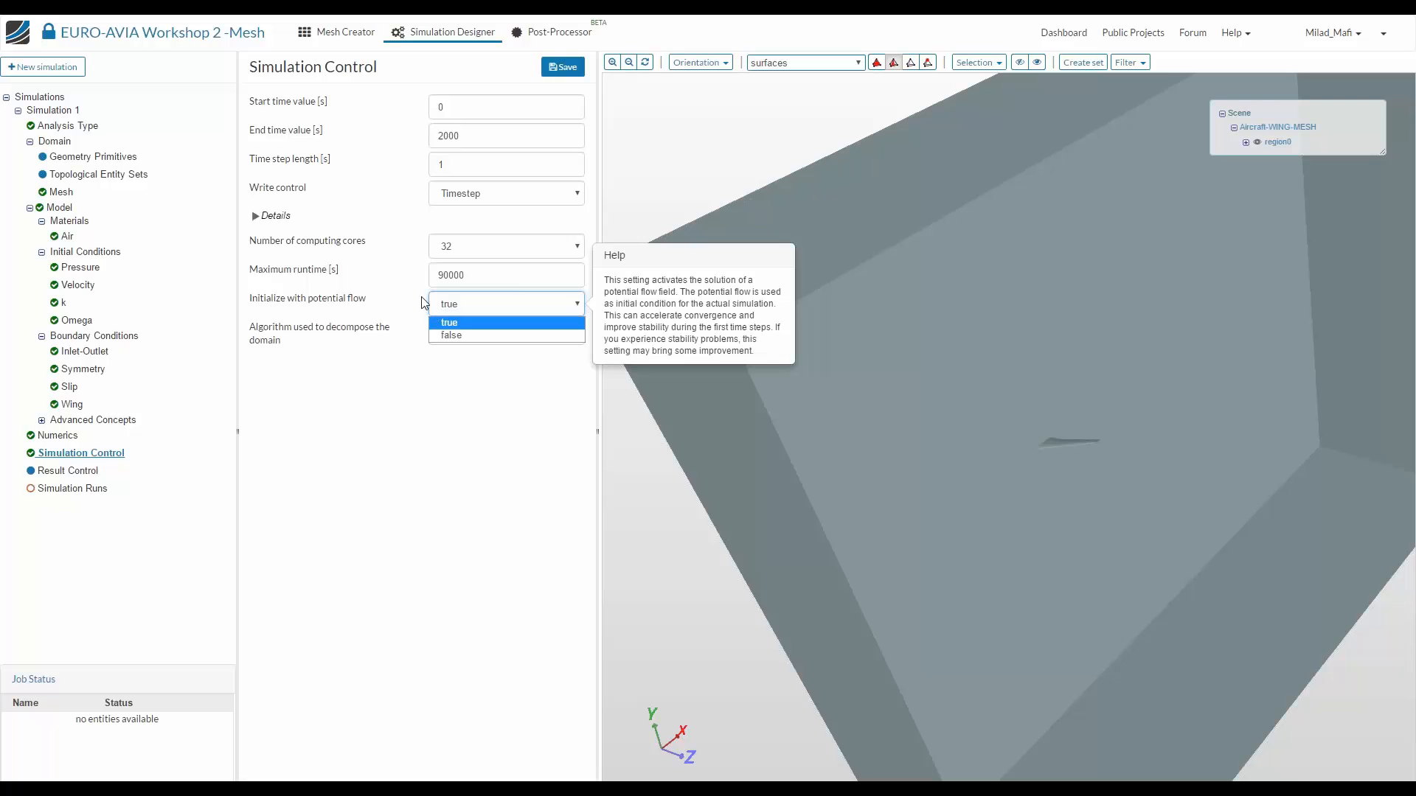
left_click(417, 295)
left_click(506, 304)
left_click(458, 331)
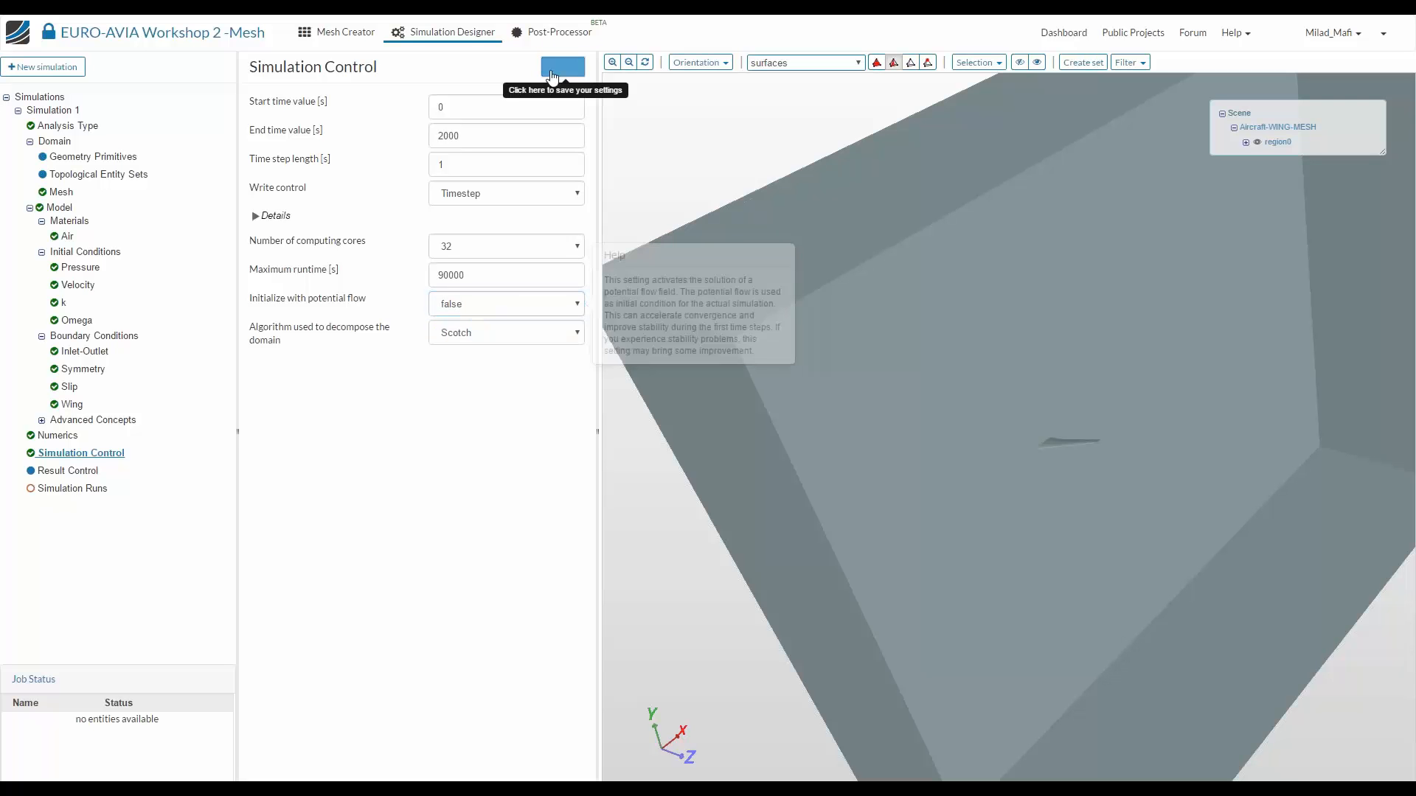
left_click(563, 66)
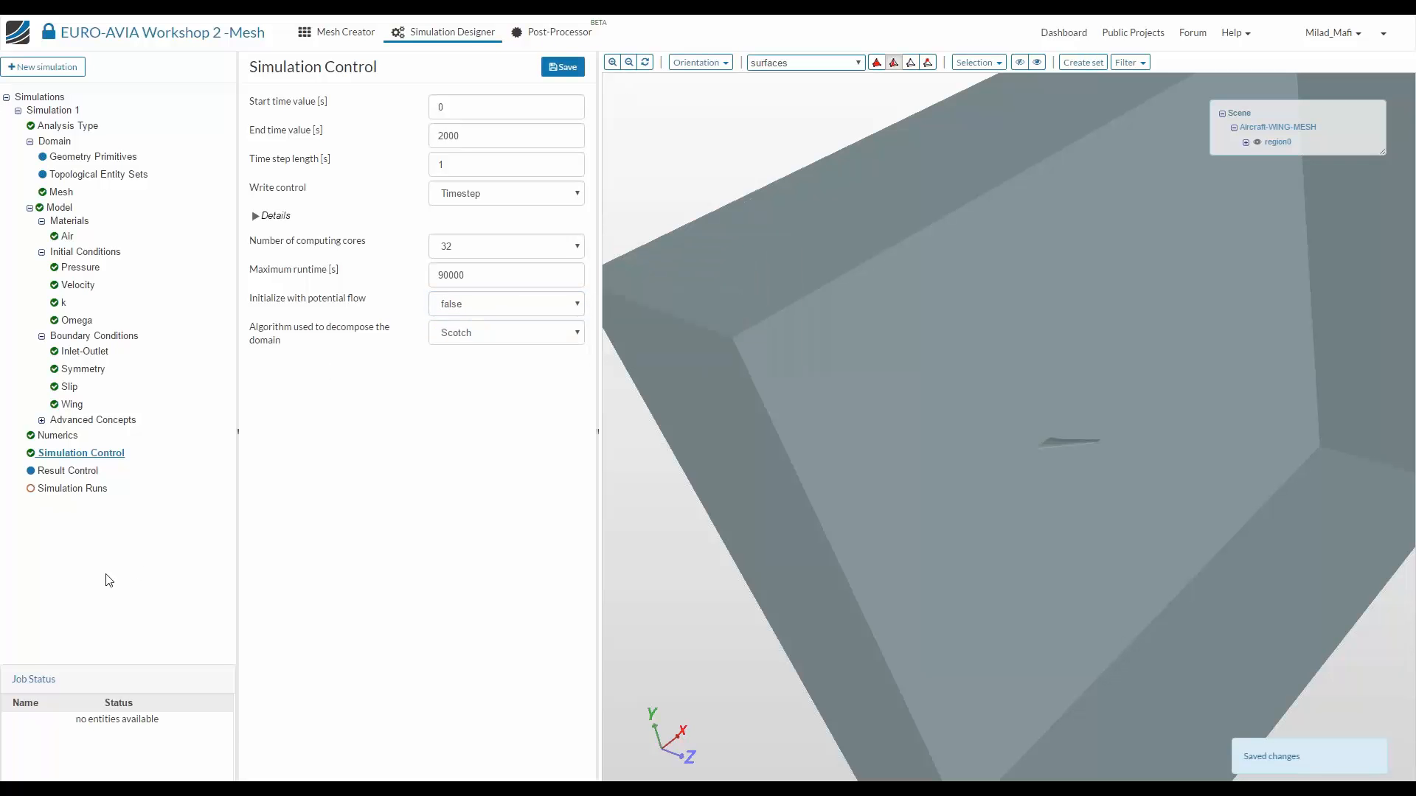
Add a forces and moments result control item and assign solid_0_shell_0_face_1 of the wing for the force calculation
left_click(70, 471)
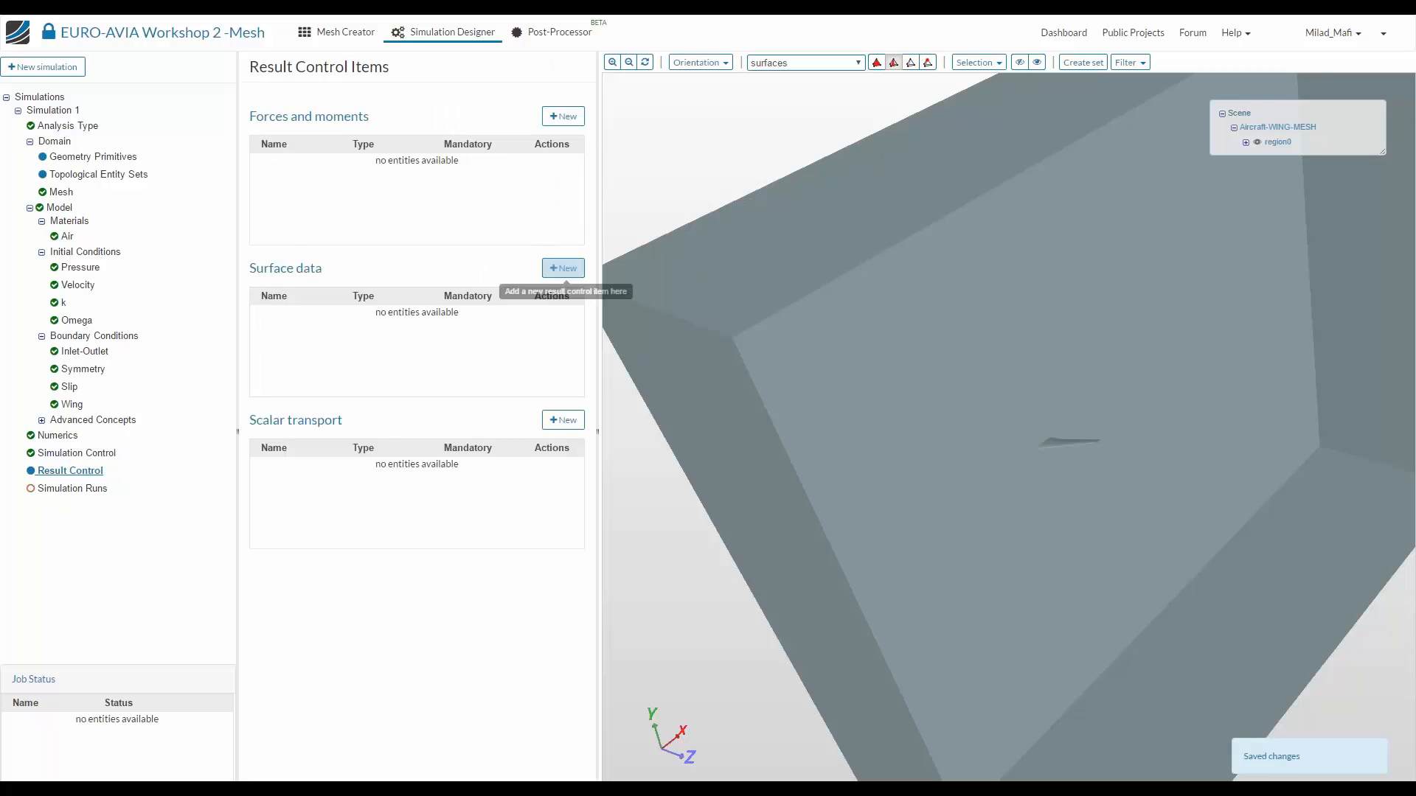
left_click(563, 117)
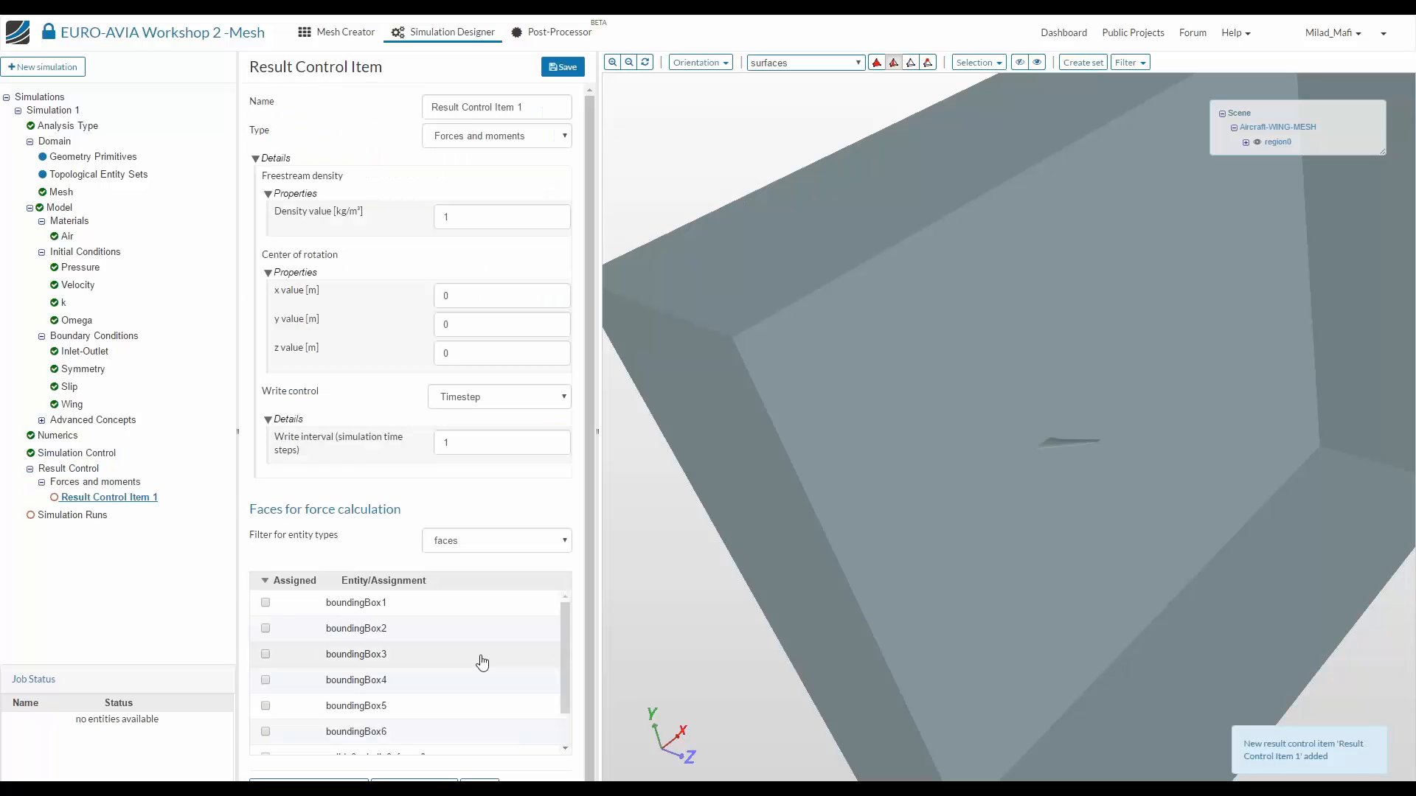
scroll(480, 661, "down", 2)
left_click(382, 749)
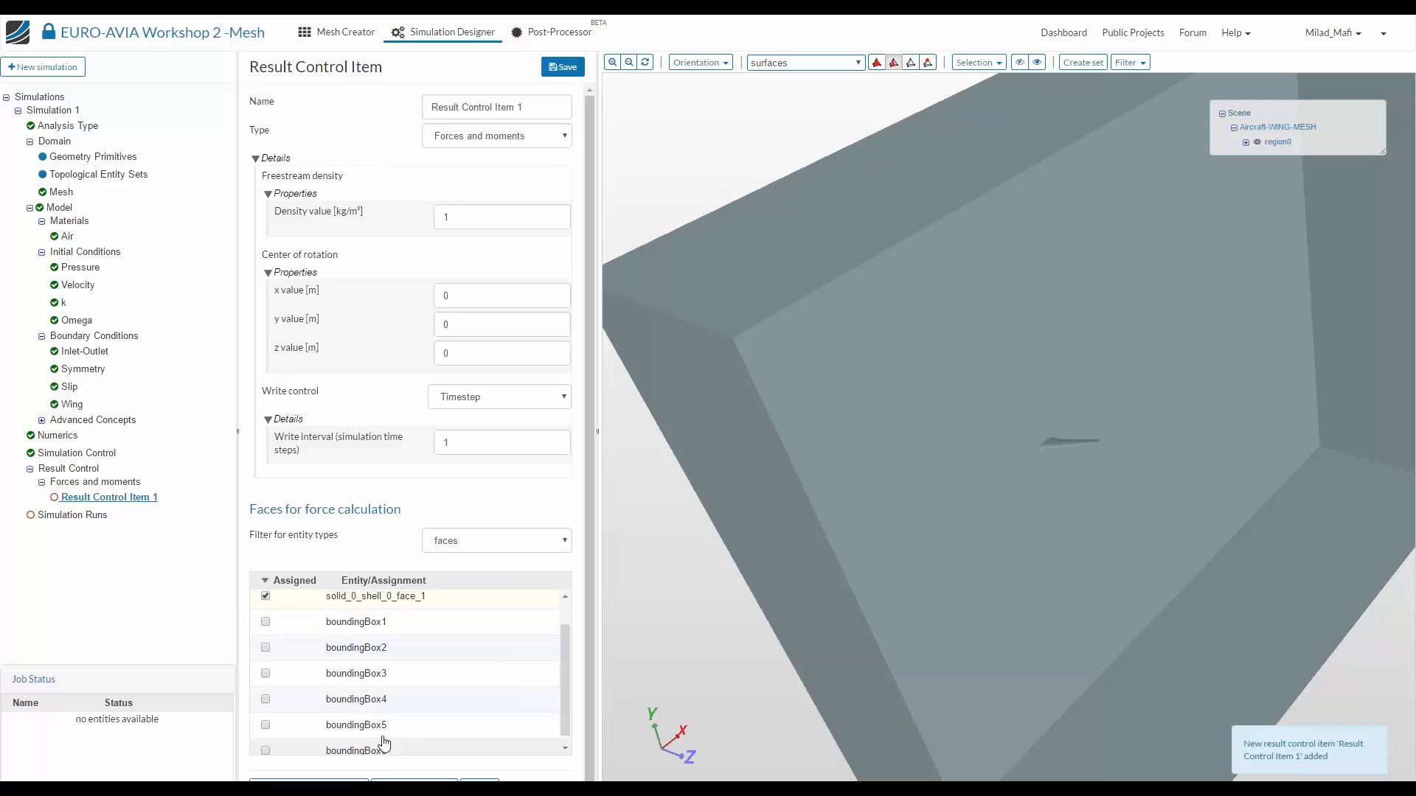
Set the freestream density to 1.205 kg/m³, name the result control item Forces, and save it
left_click(475, 212)
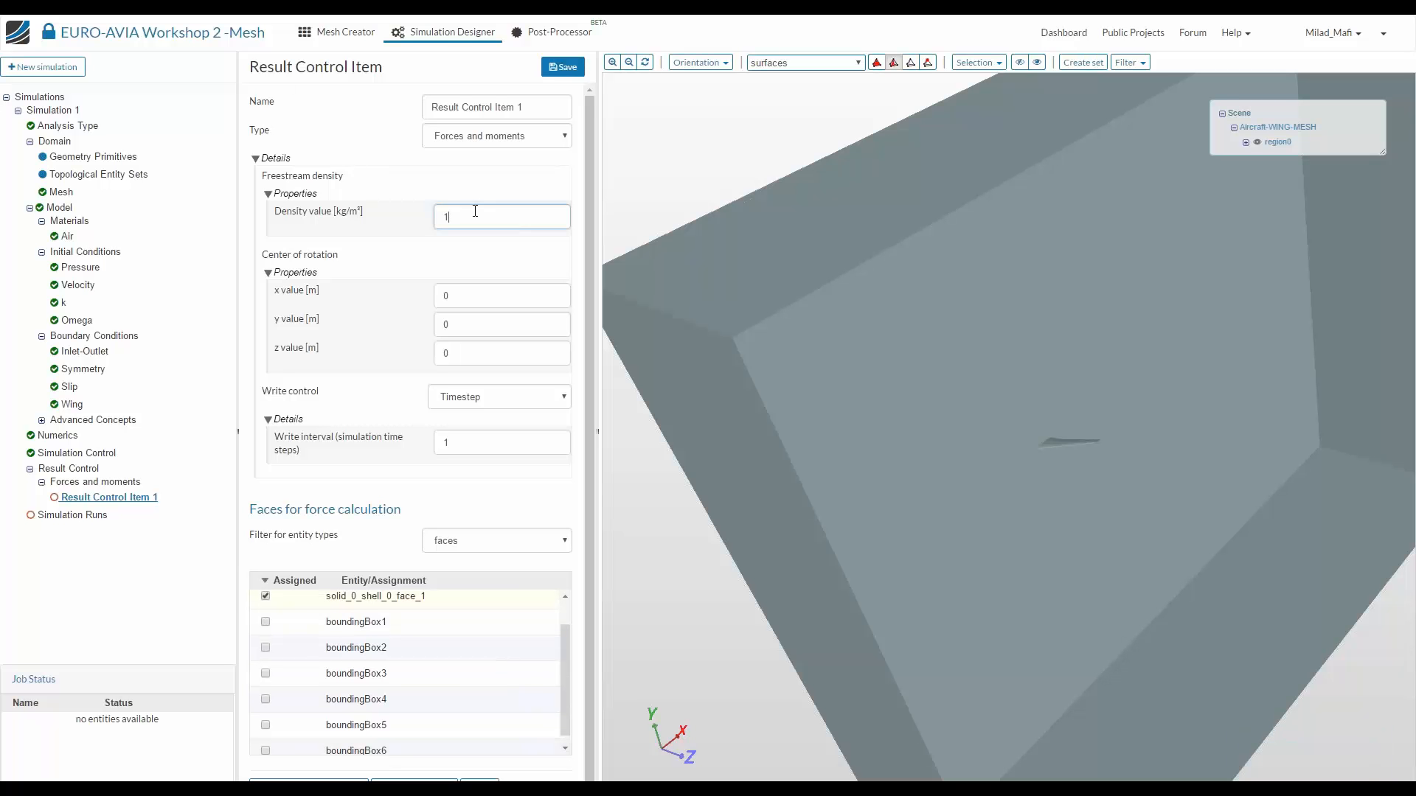
type(".205")
triple_click(540, 108)
type("Forces")
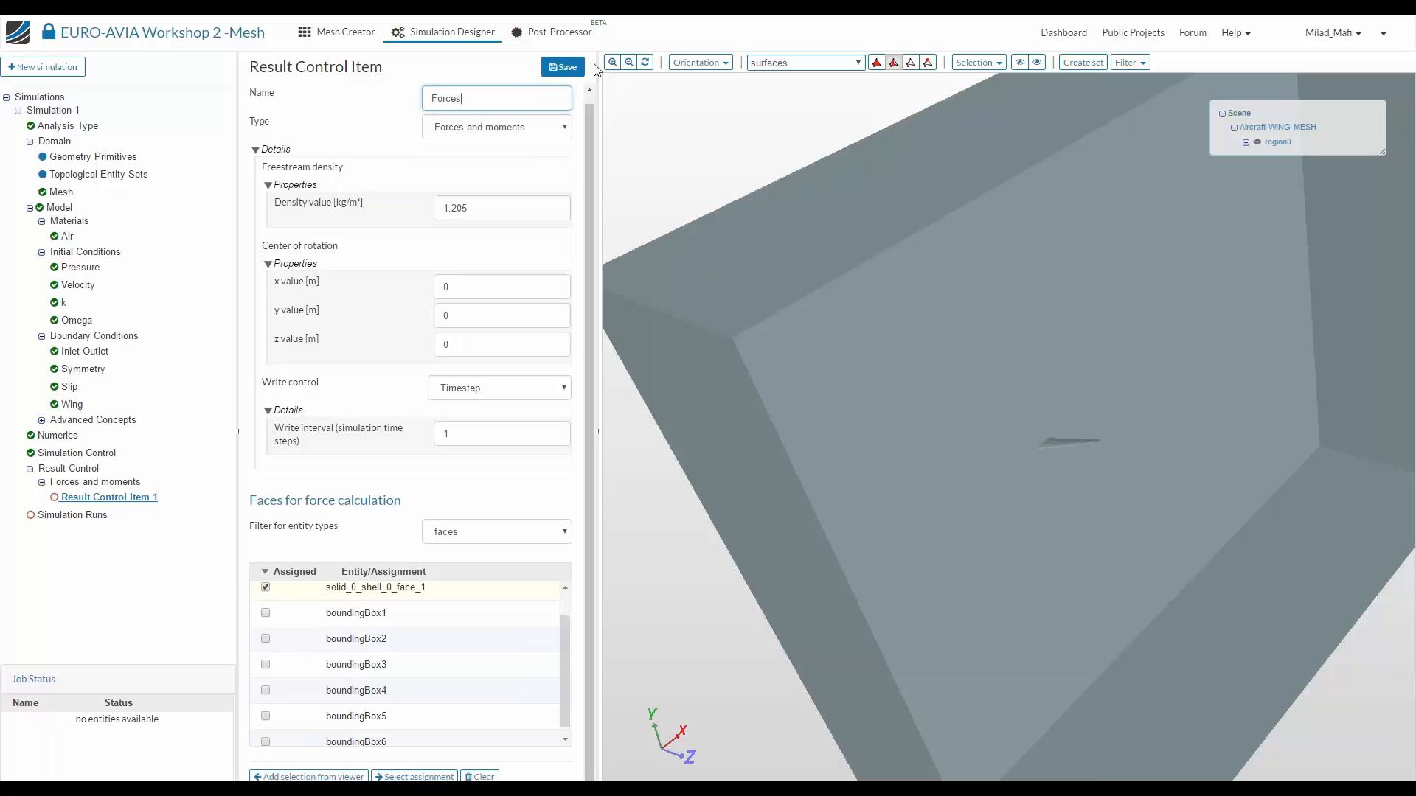
left_click(563, 67)
Create a new simulation run from the current simulation setup
left_click(76, 514)
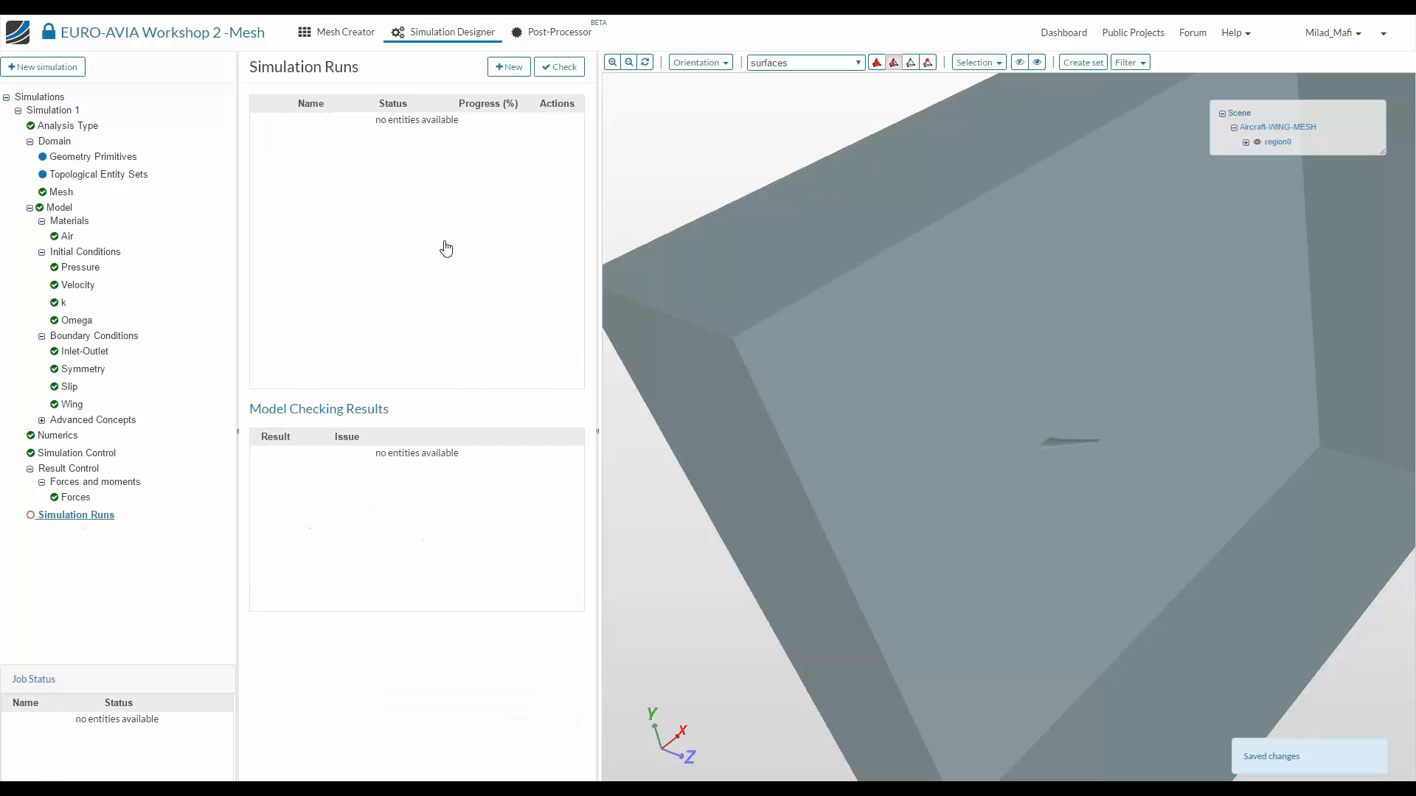
left_click(802, 136)
left_click(509, 67)
left_click(837, 173)
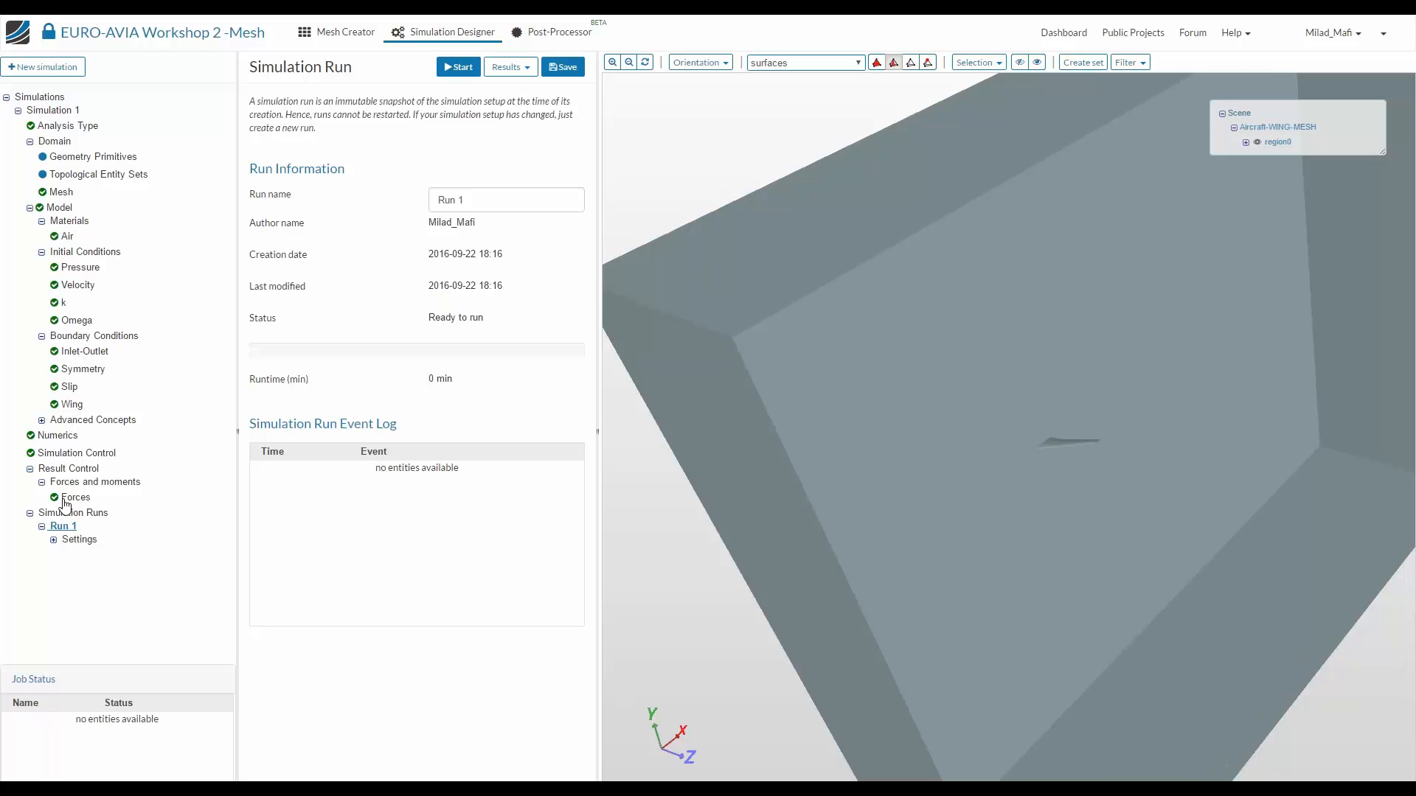
Set the simulation control's start time value to 2100 s and save the settings
left_click(81, 512)
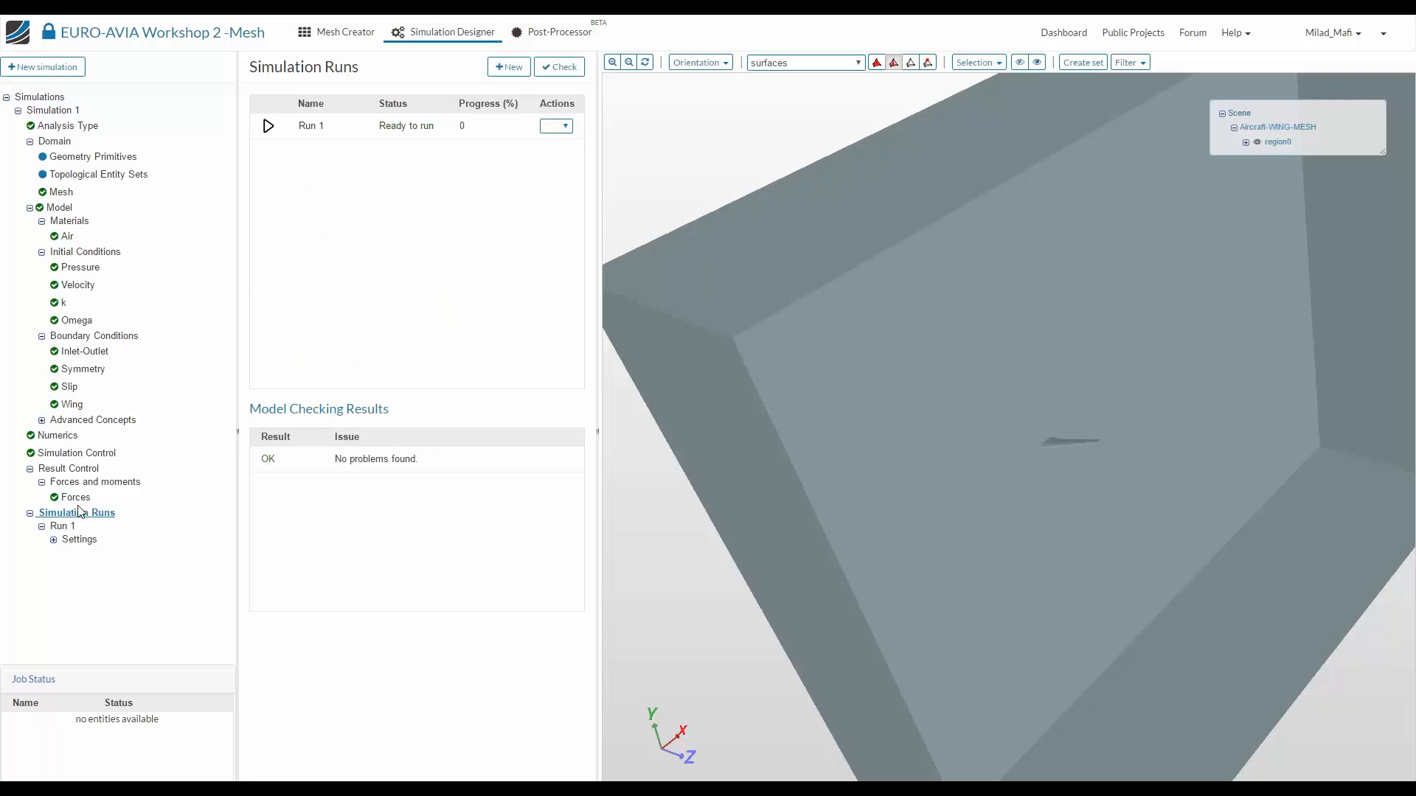
left_click(81, 453)
left_click(534, 108)
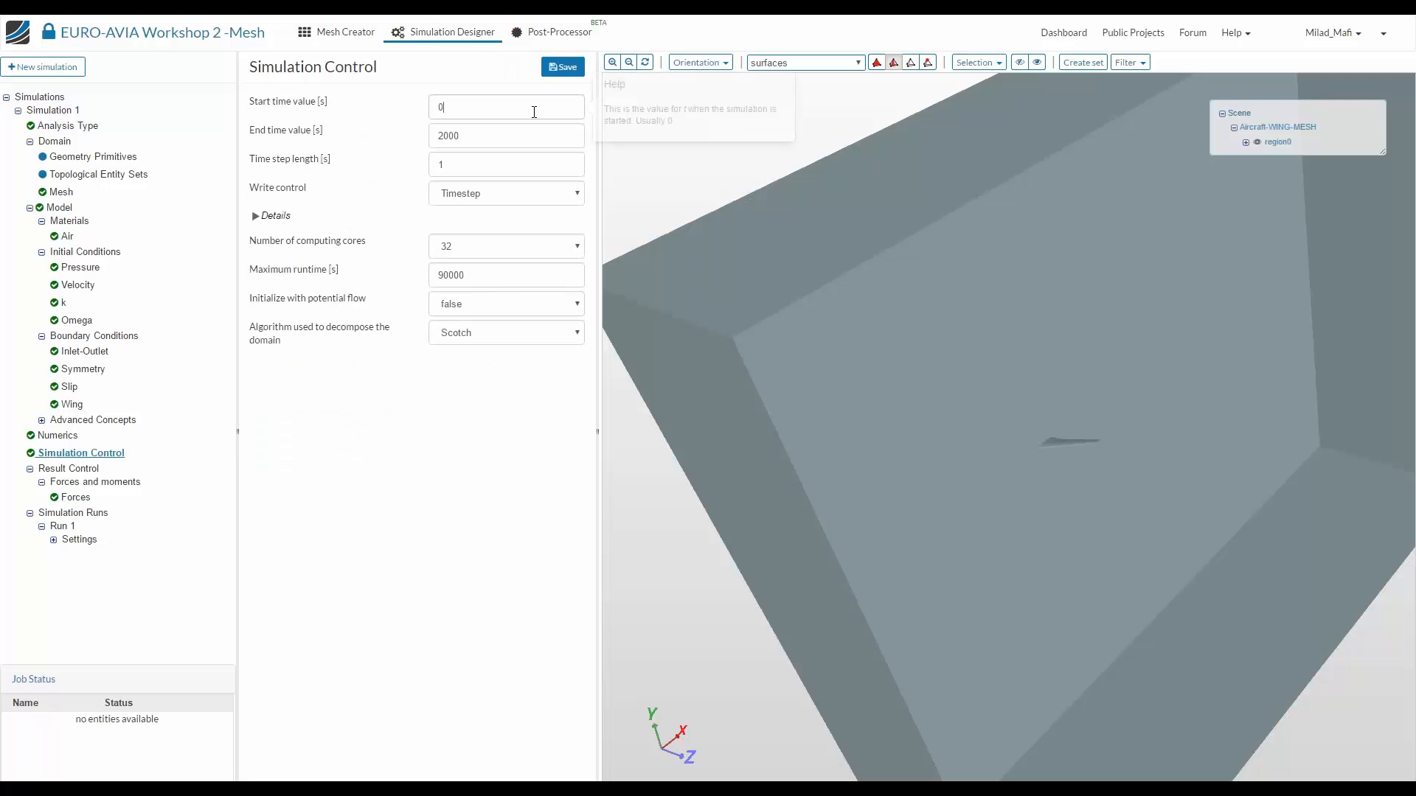
double_click(527, 112)
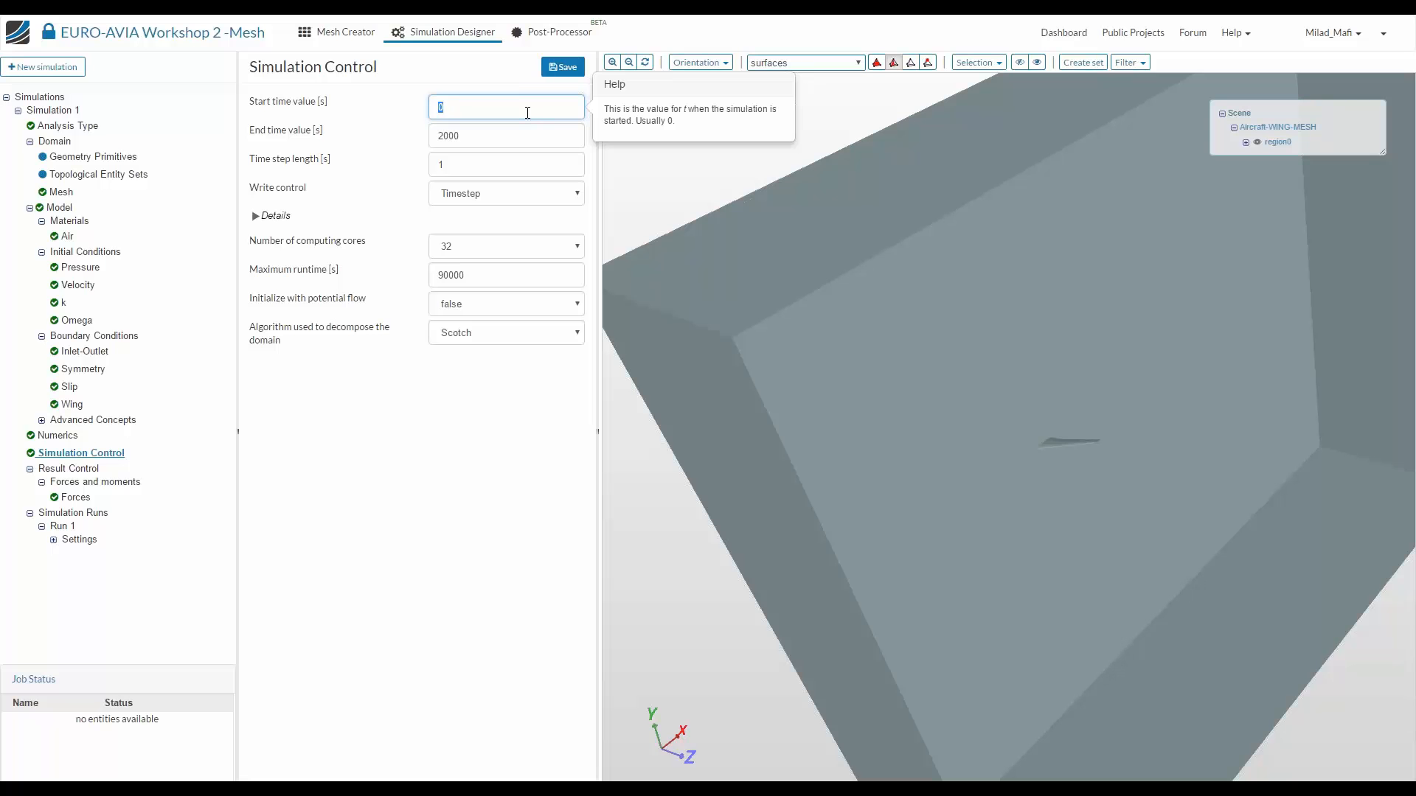
type("2100")
key("Return")
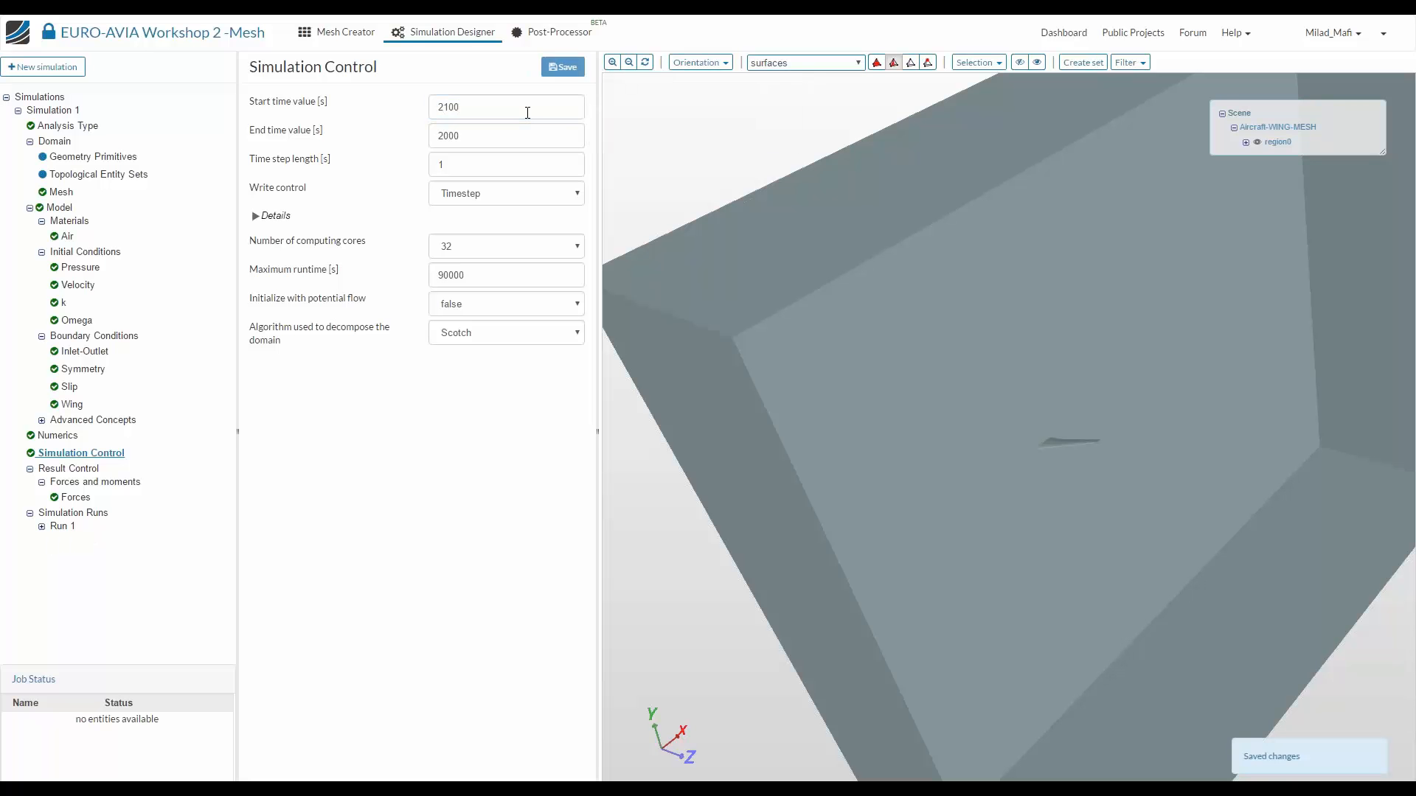
Check the simulation setup for errors from the simulation runs and dismiss the resulting report
left_click(68, 513)
left_click(63, 526)
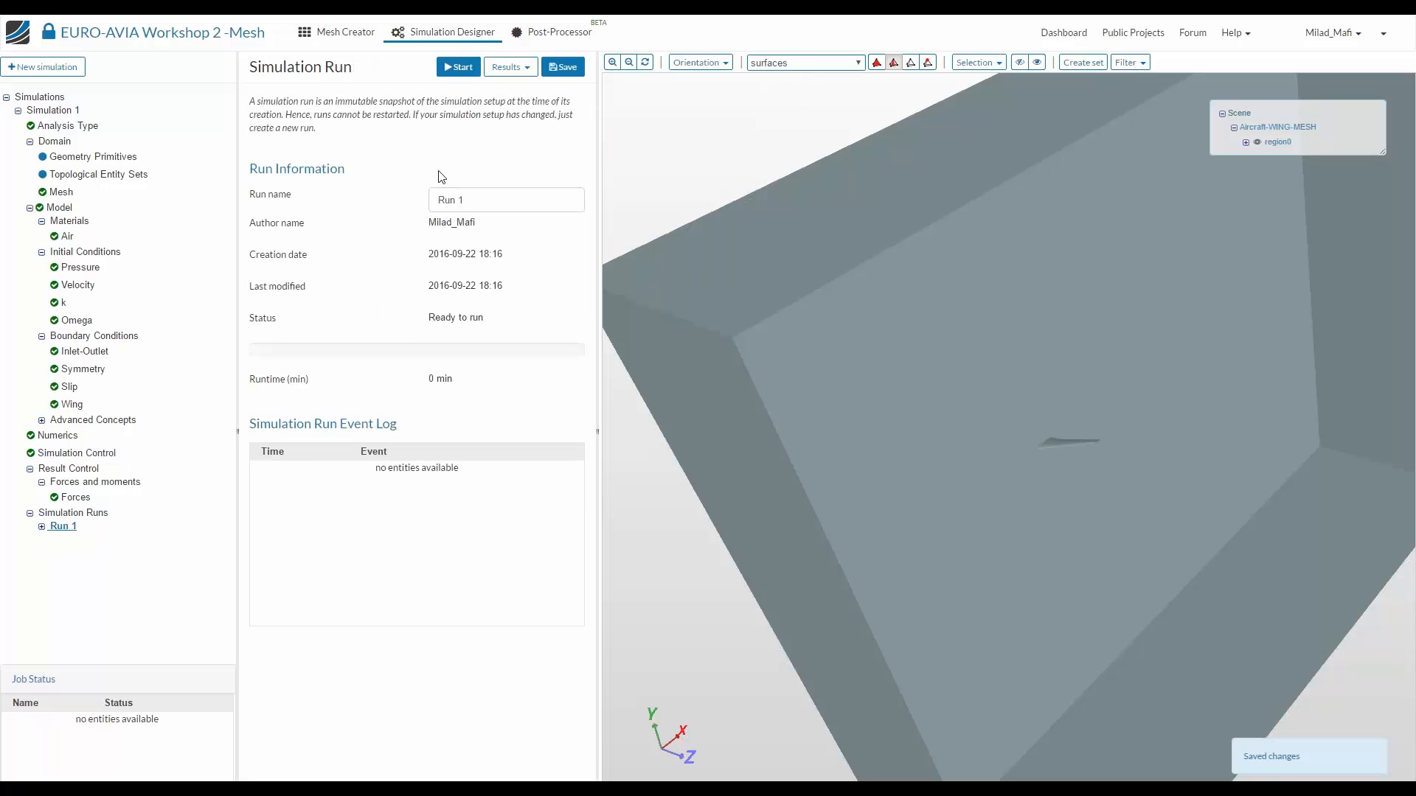
left_click(68, 513)
left_click(560, 124)
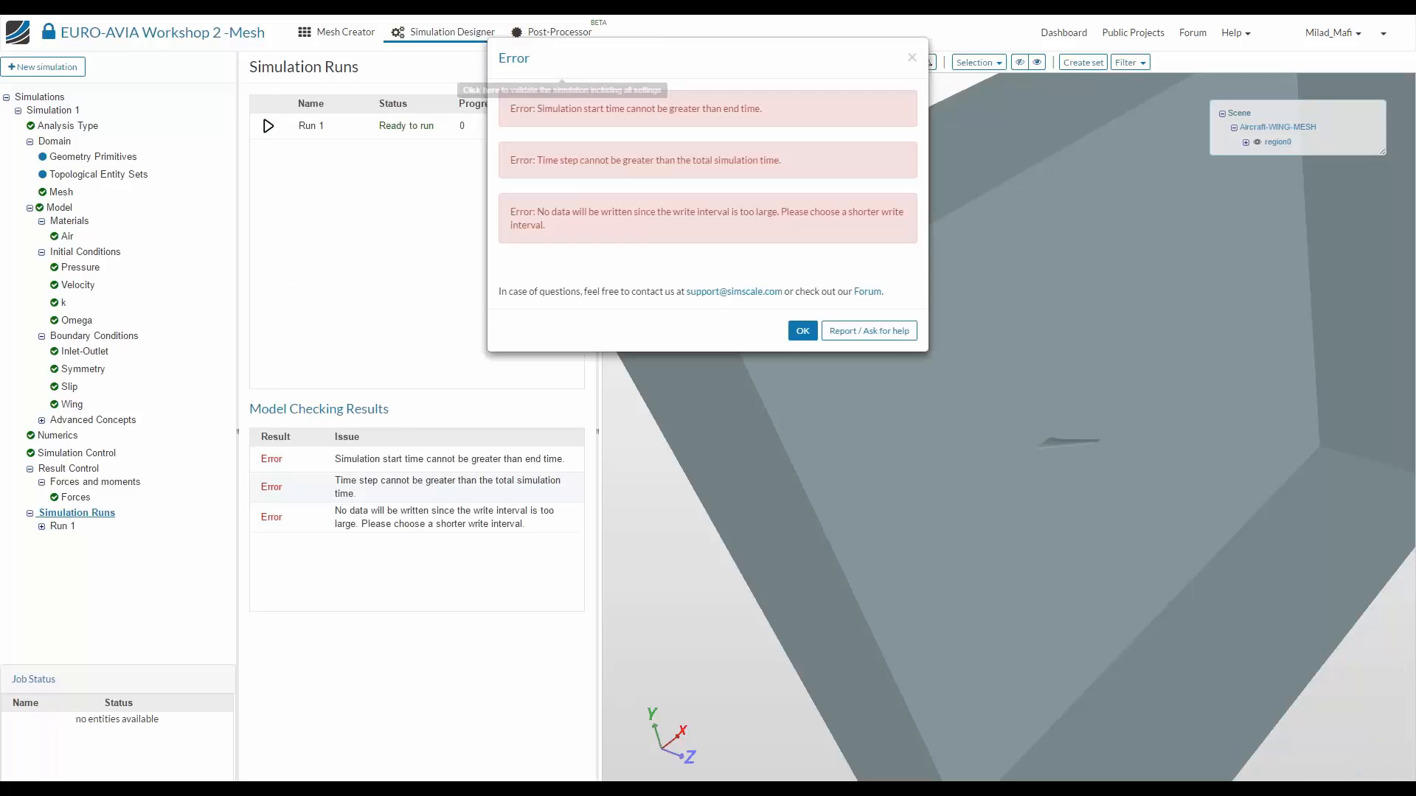
left_click(803, 330)
Set the simulation control's start time value back to 0 s and save the settings
left_click(81, 453)
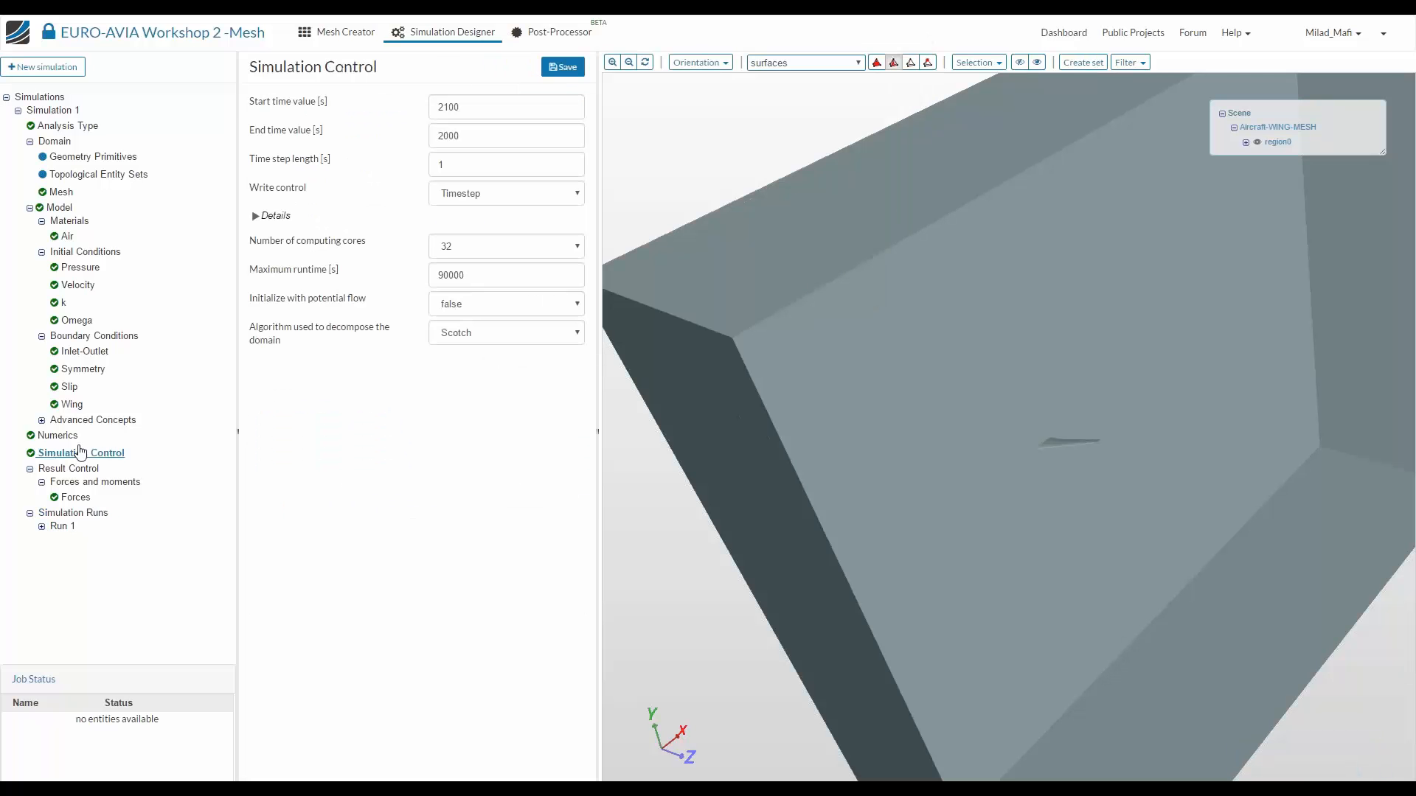
double_click(446, 106)
type("0")
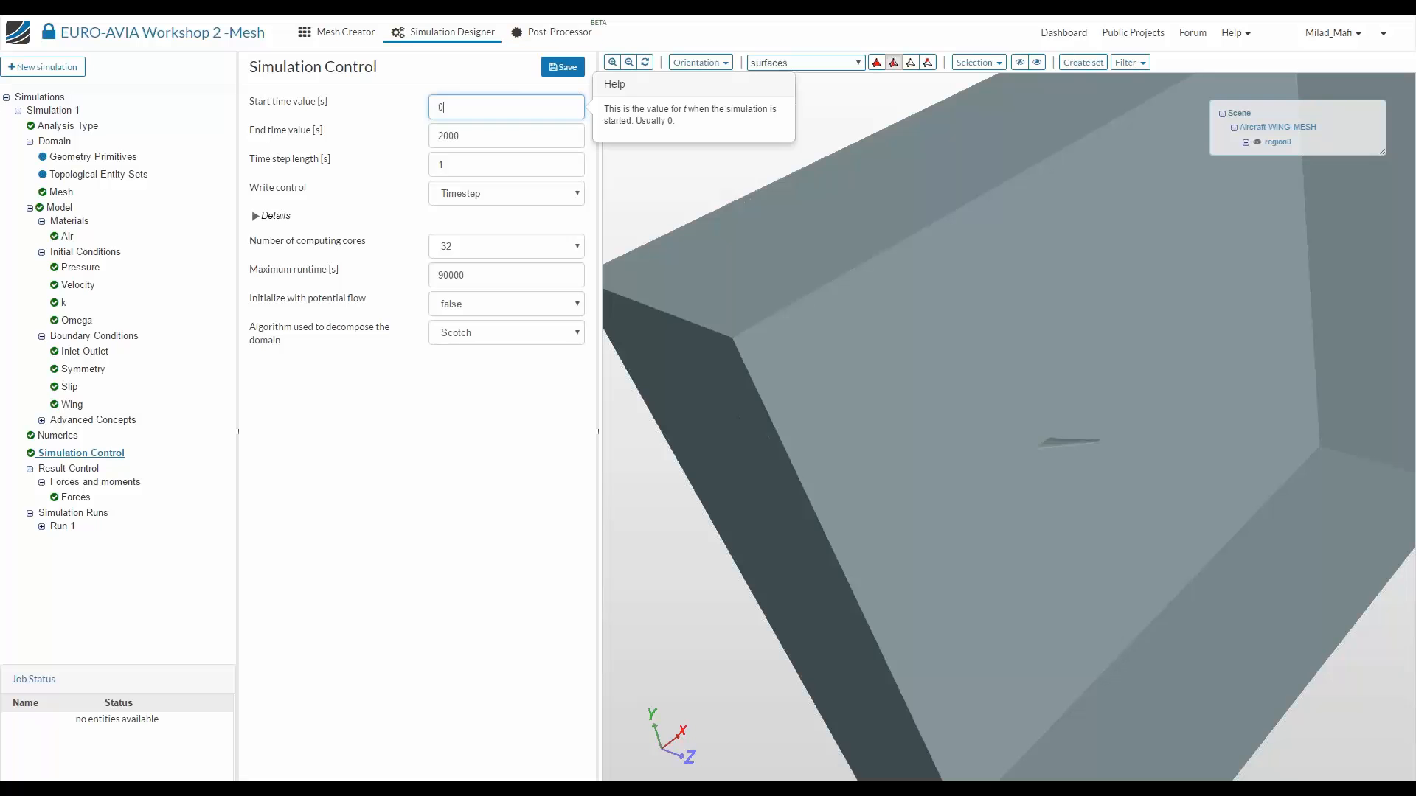
left_click(566, 68)
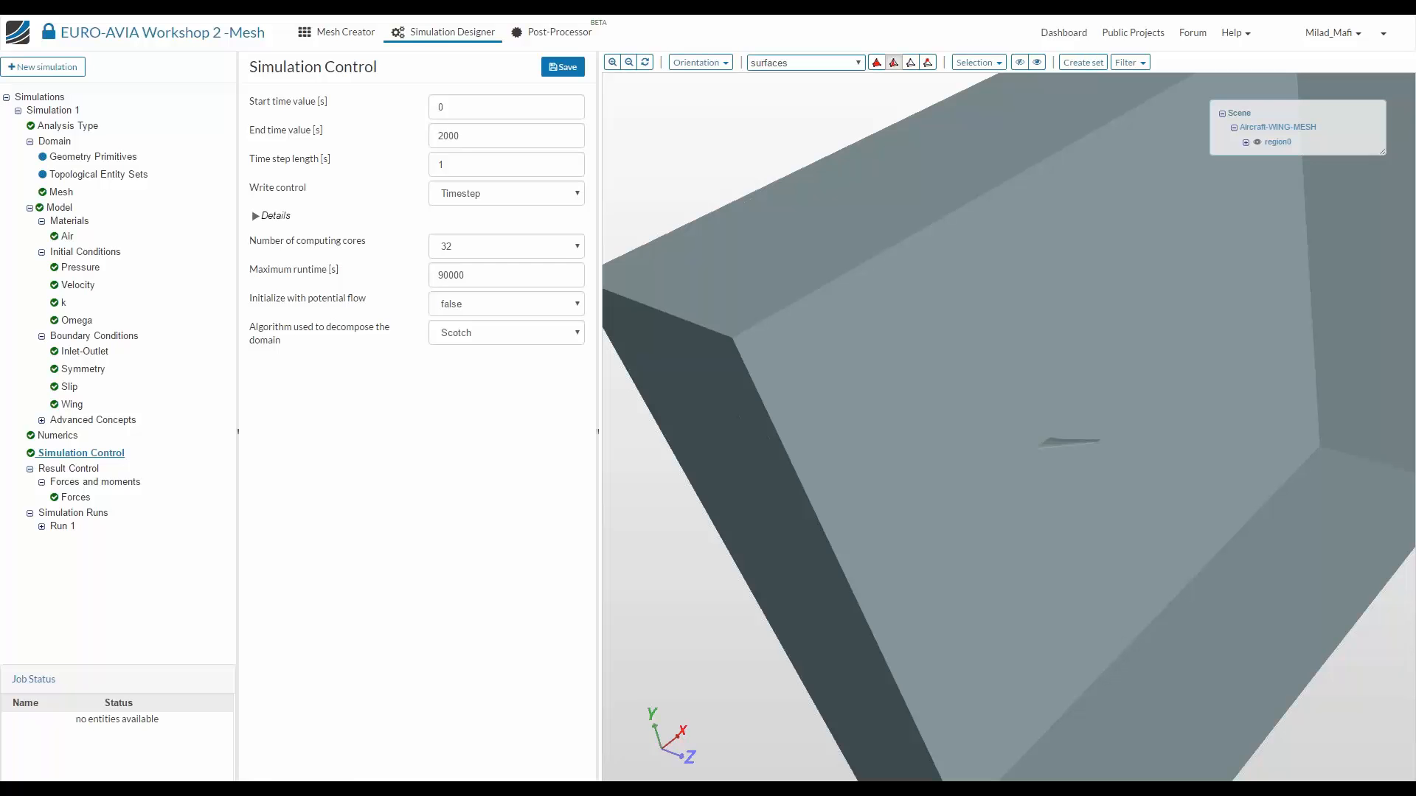
Open the Inlet-Outlet boundary condition and hide all faces of region0 except boundingBox5 to view the wing's profile
left_click(70, 352)
left_click_drag(753, 493, 708, 420)
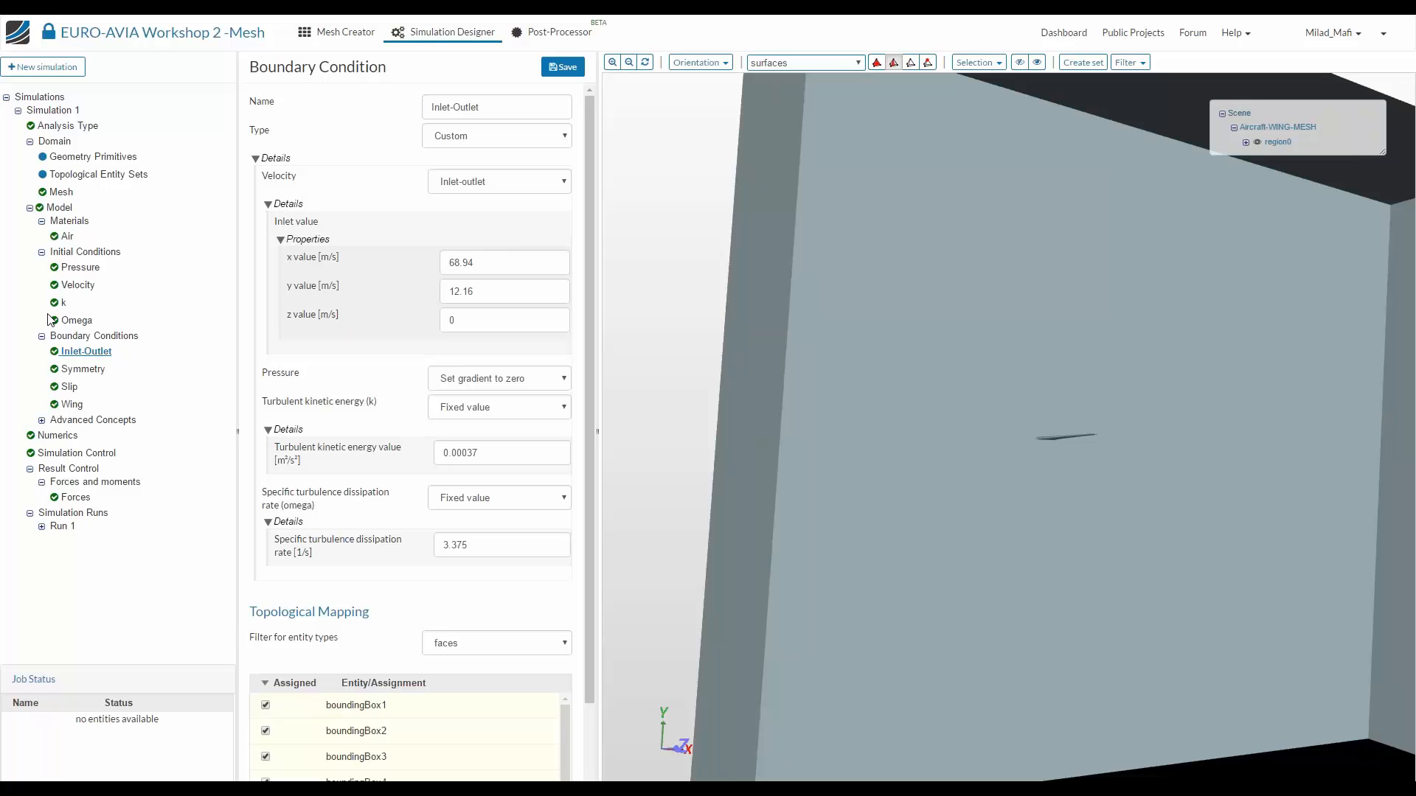
left_click(646, 63)
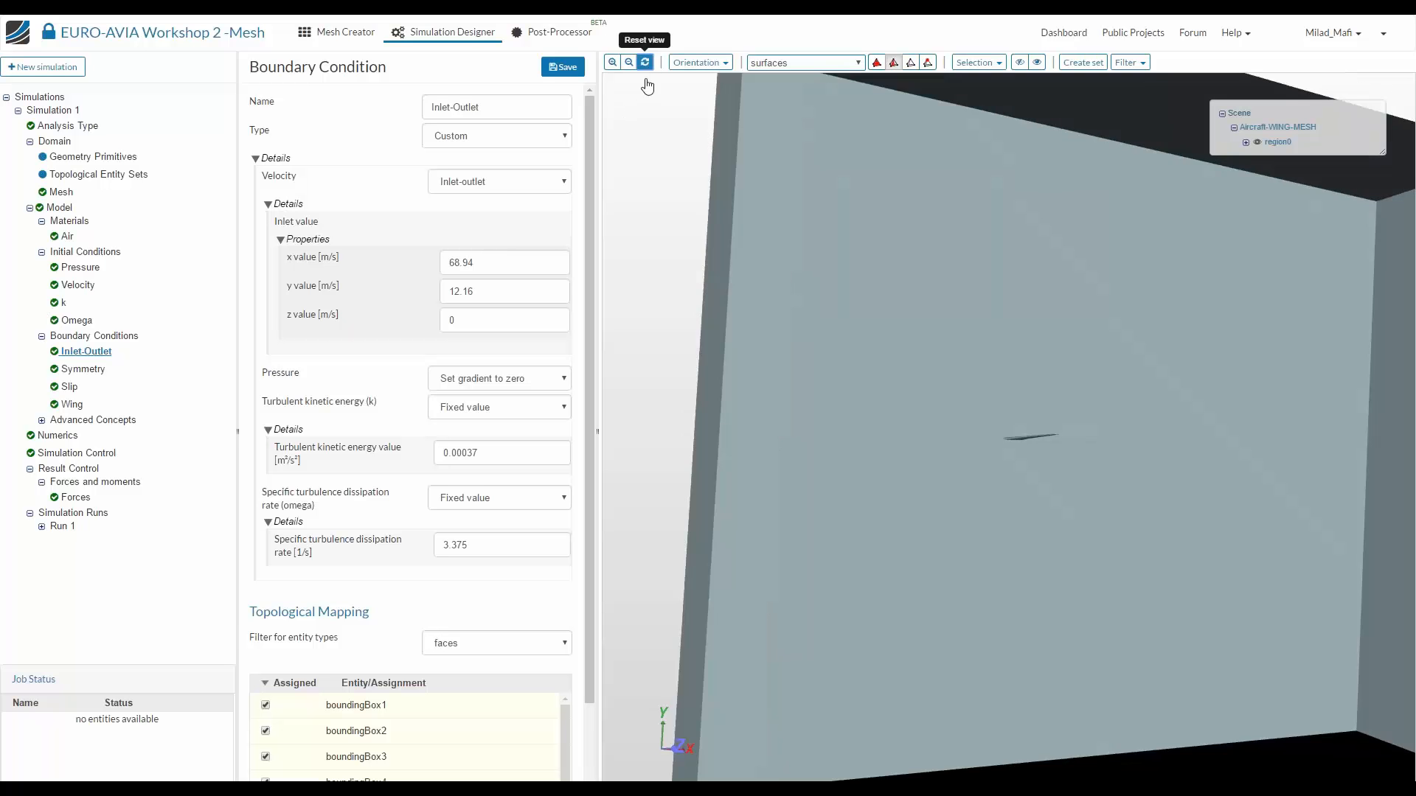
scroll(819, 550, "up", 4)
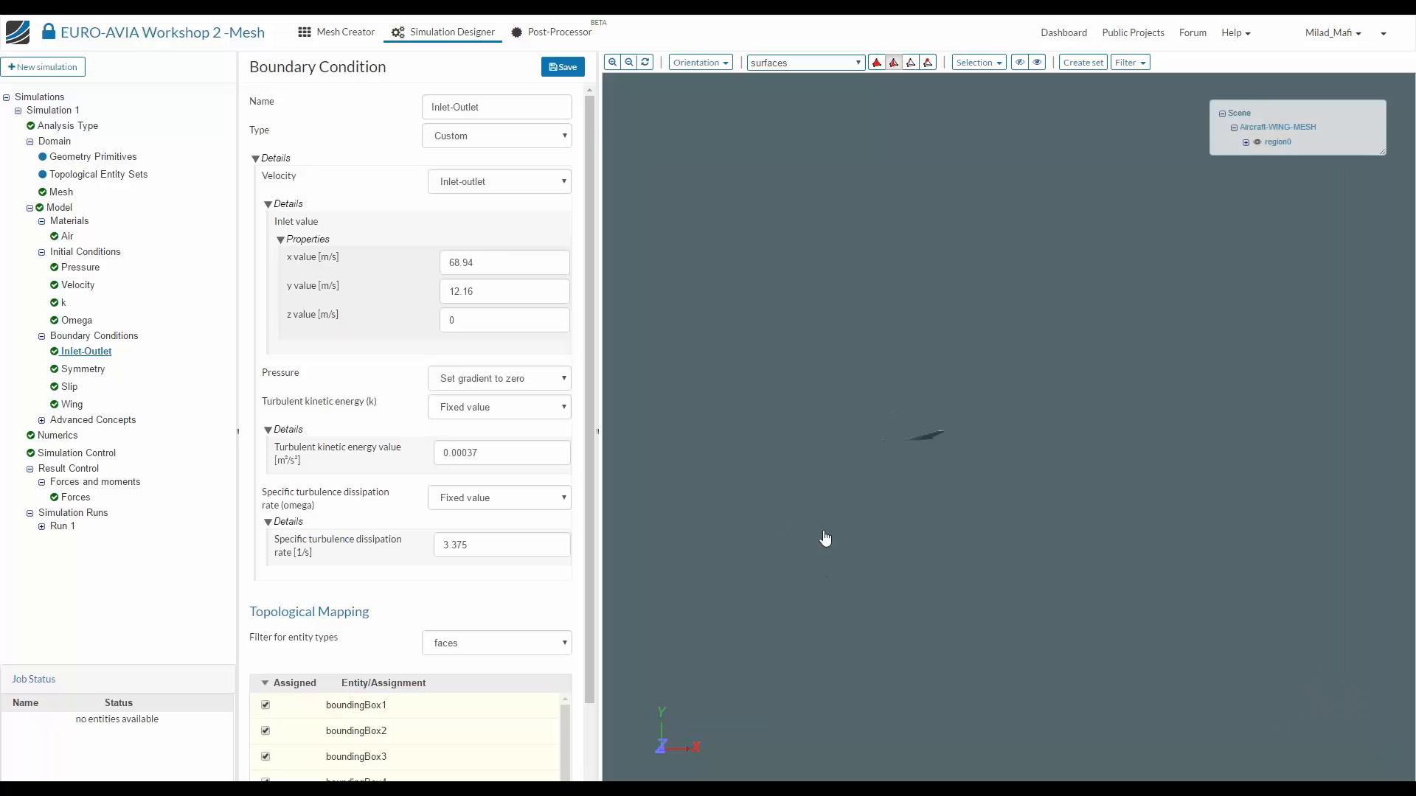
scroll(1044, 414, "up", 3)
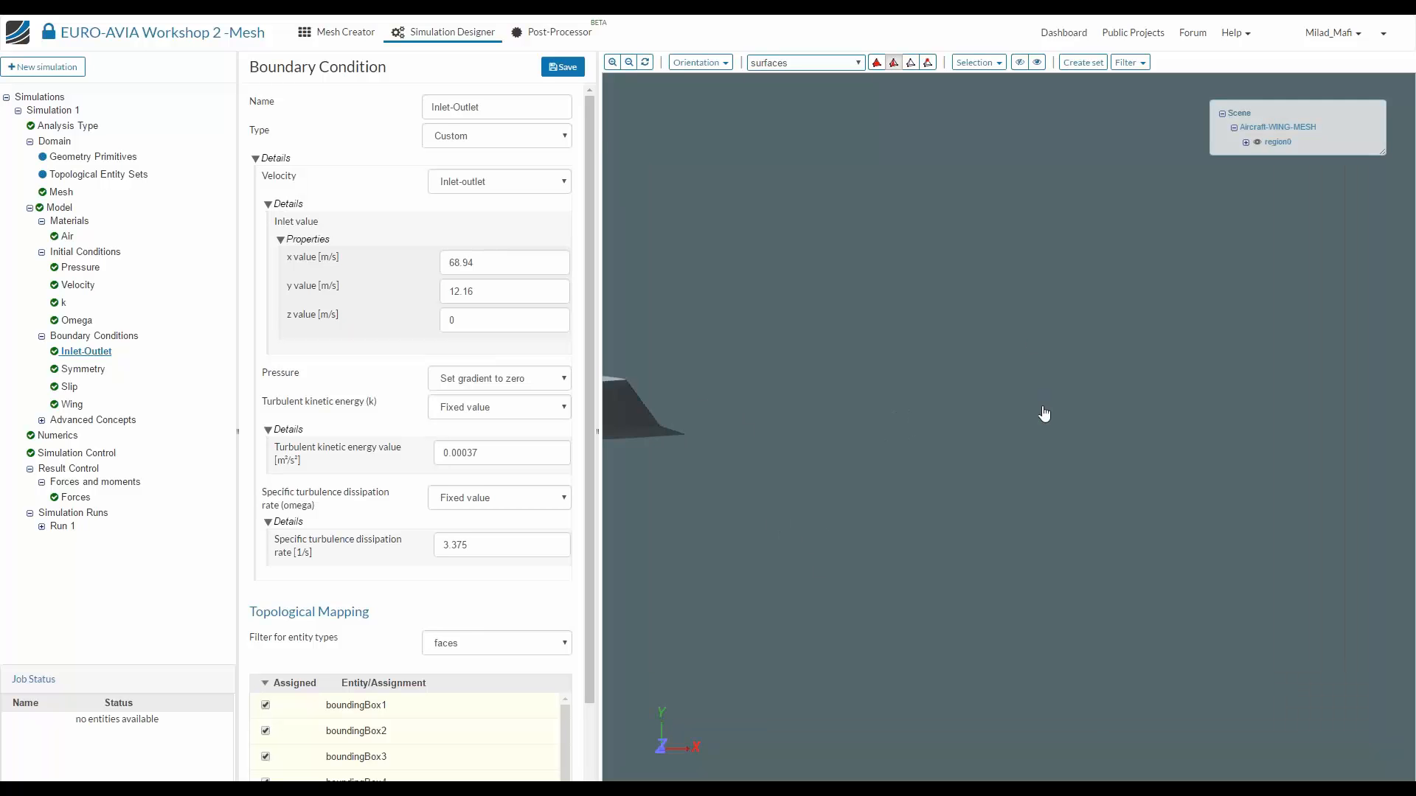
scroll(1043, 414, "up", 5)
left_click(1246, 142)
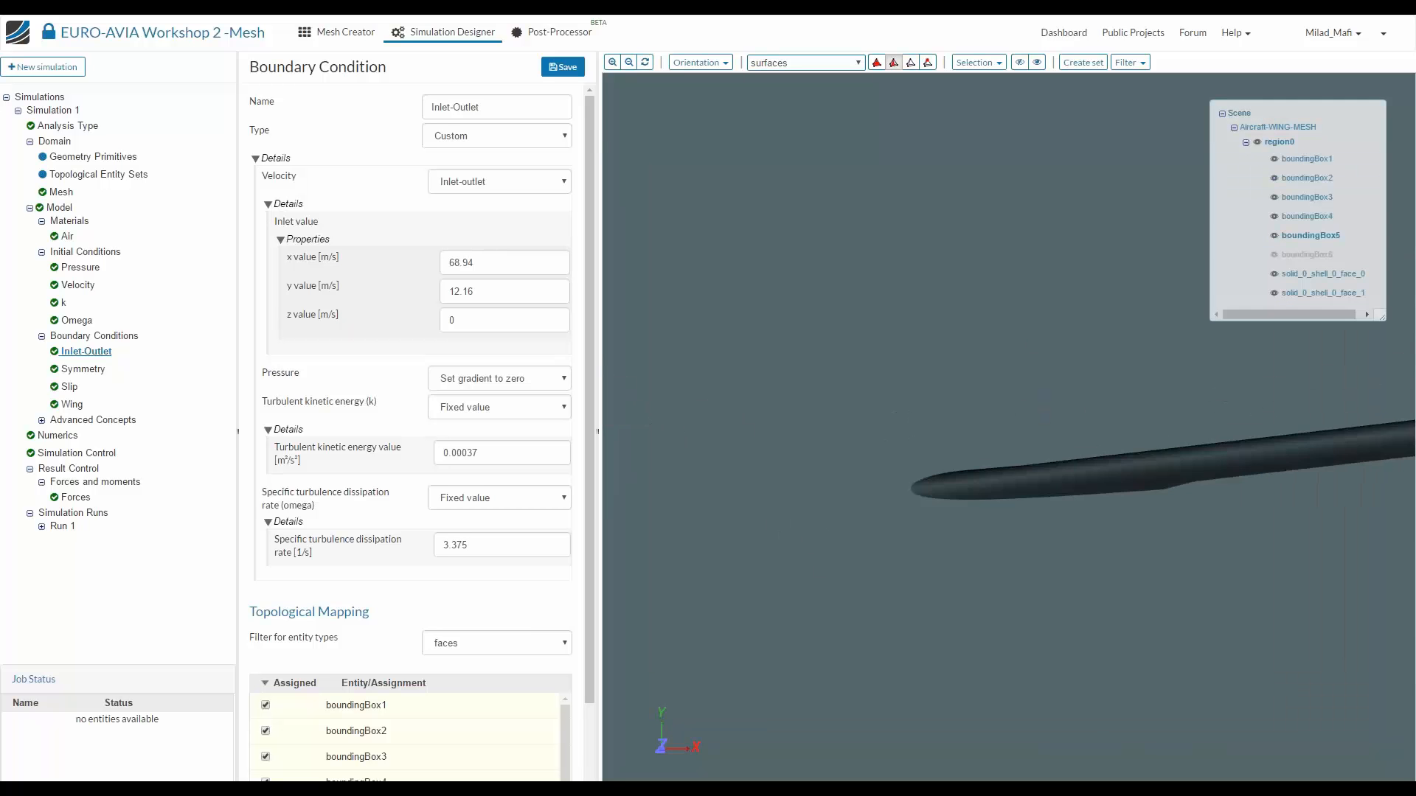
left_click(1258, 143)
left_click(1275, 236)
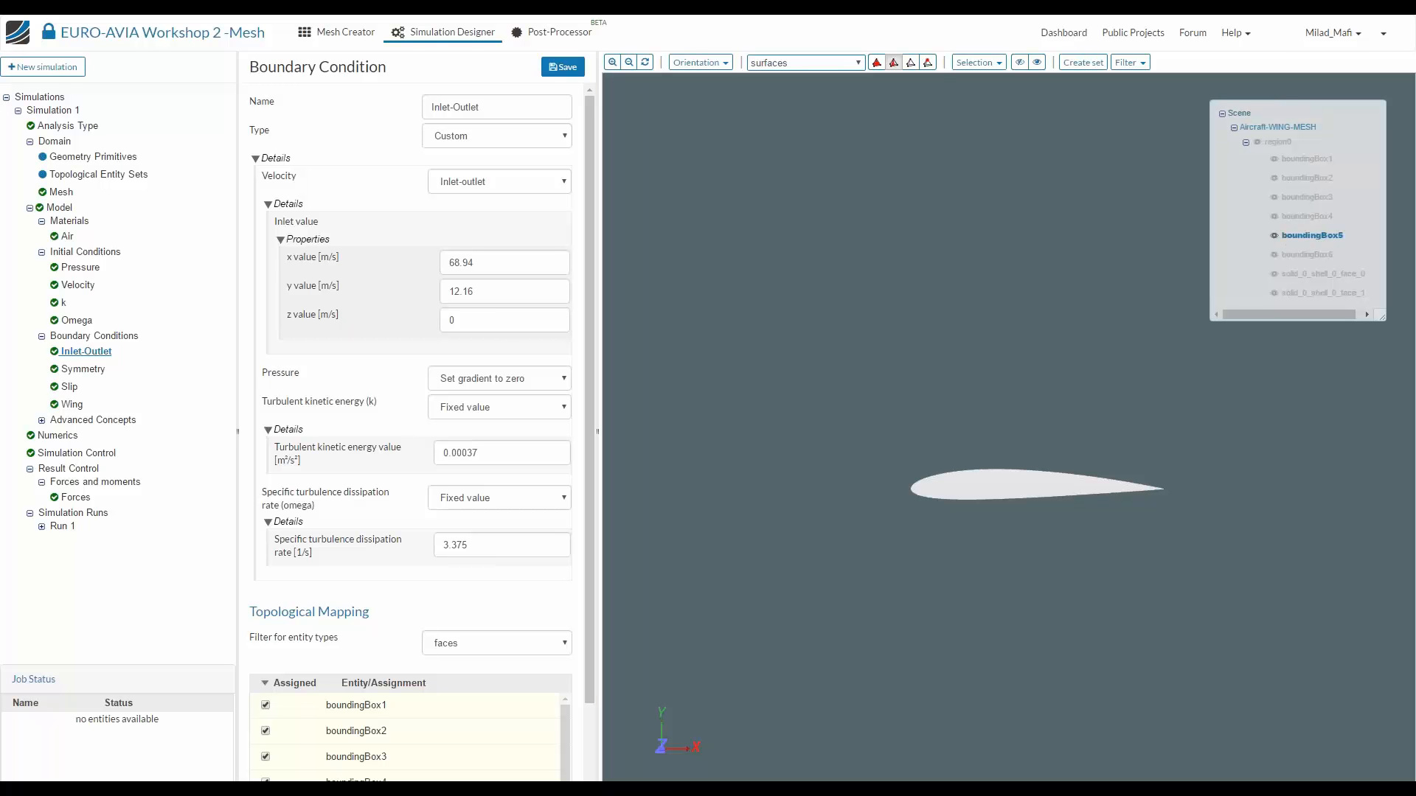
Annotate the wing profile with a chord line, α = 0 and two inflow arrows, mark the inlet velocity components, and clear the markings
scroll(733, 338, "down", 3)
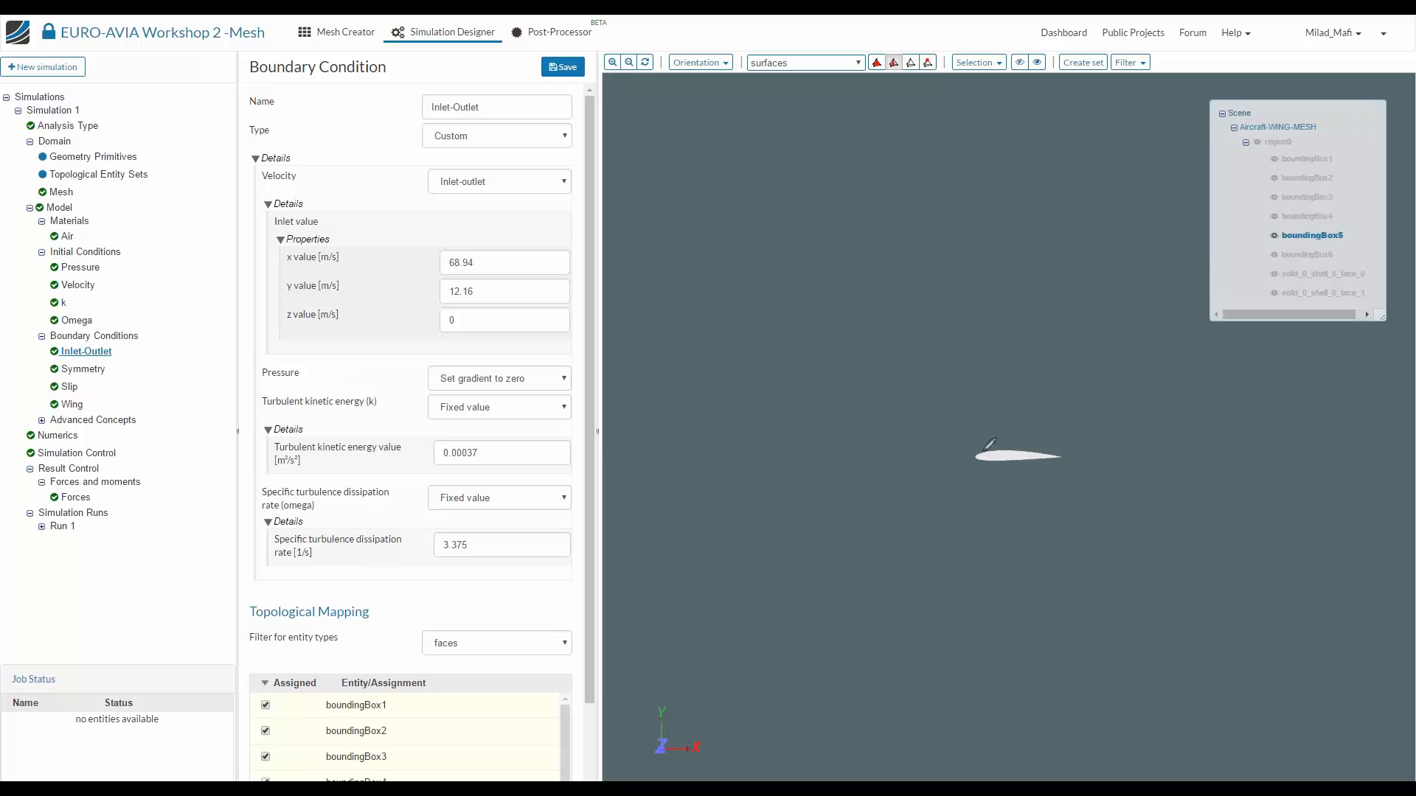
mouse_move(964, 460)
left_mouse_down()
mouse_move(1064, 456)
mouse_move(974, 458)
mouse_move(994, 470)
left_mouse_up()
left_click_drag(975, 455, 1080, 461)
left_click_drag(1214, 441, 1254, 441)
left_click_drag(1244, 451, 1281, 437)
mouse_move(734, 473)
left_mouse_down()
mouse_move(849, 473)
mouse_move(843, 484)
left_mouse_up()
mouse_move(733, 547)
left_mouse_down()
mouse_move(864, 537)
mouse_move(878, 562)
left_mouse_up()
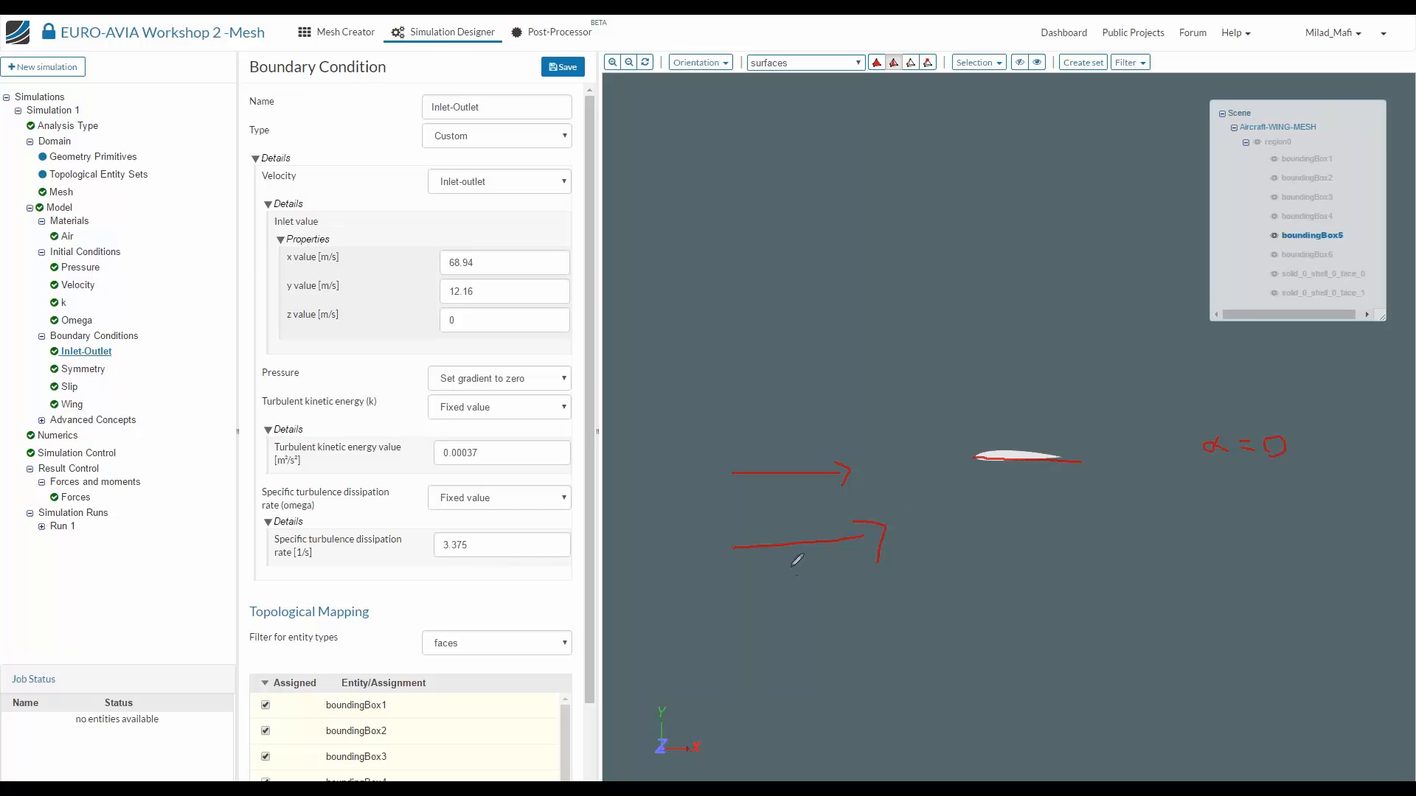
mouse_move(708, 193)
left_mouse_down()
mouse_move(710, 326)
mouse_move(850, 185)
mouse_move(776, 176)
left_mouse_up()
left_click_drag(694, 243, 696, 259)
left_click_drag(805, 280, 813, 274)
key("Escape")
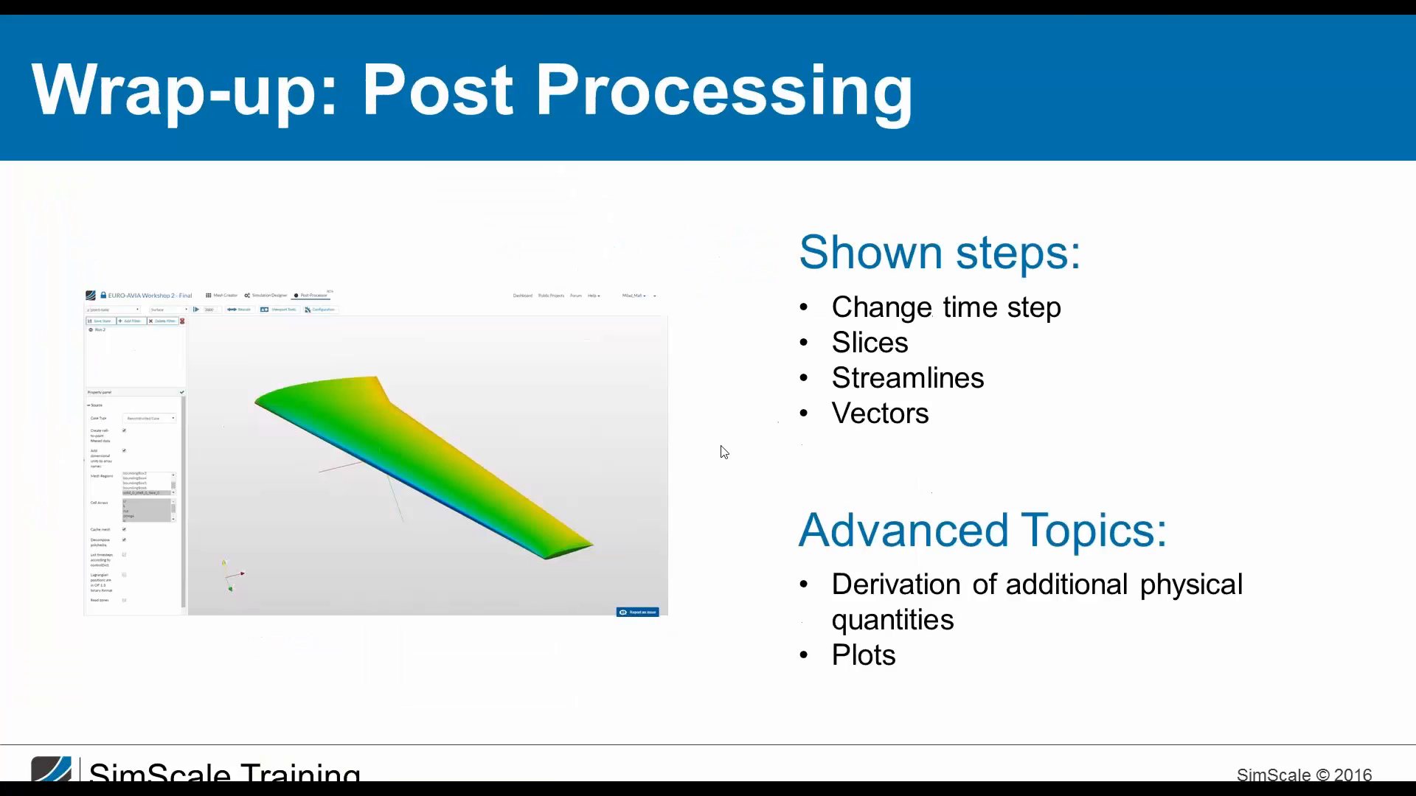
key("Left")
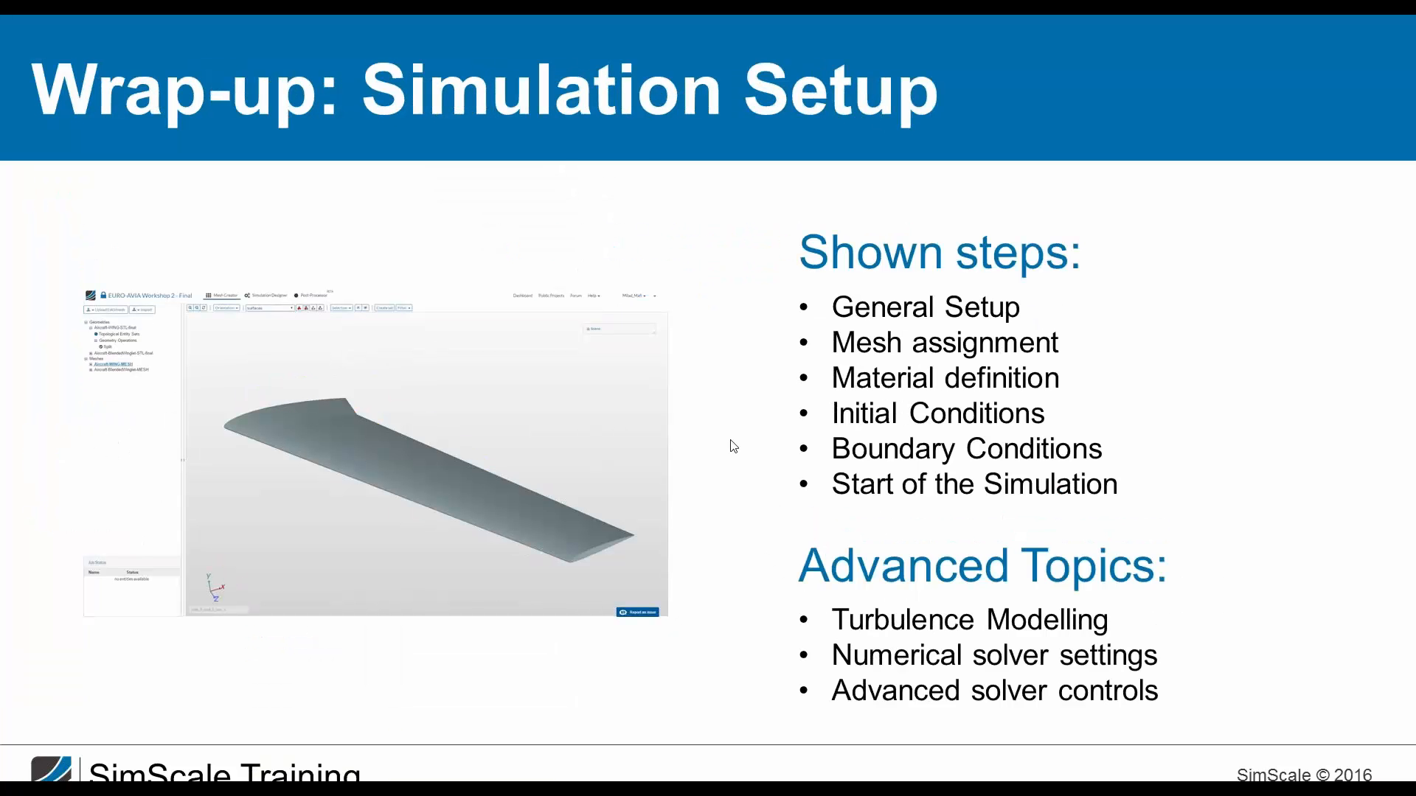
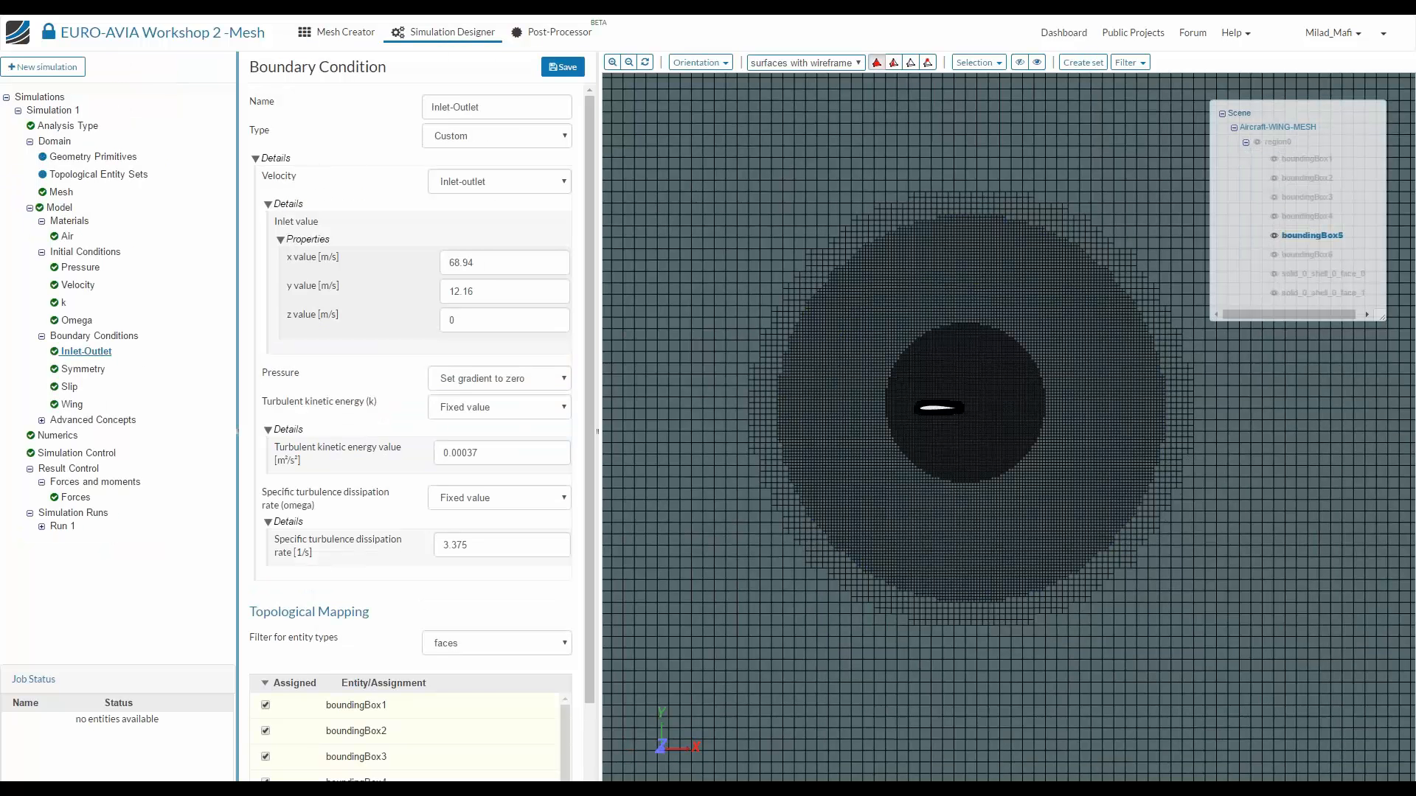
Open Run 1 of the wing simulation and start it
left_click(63, 526)
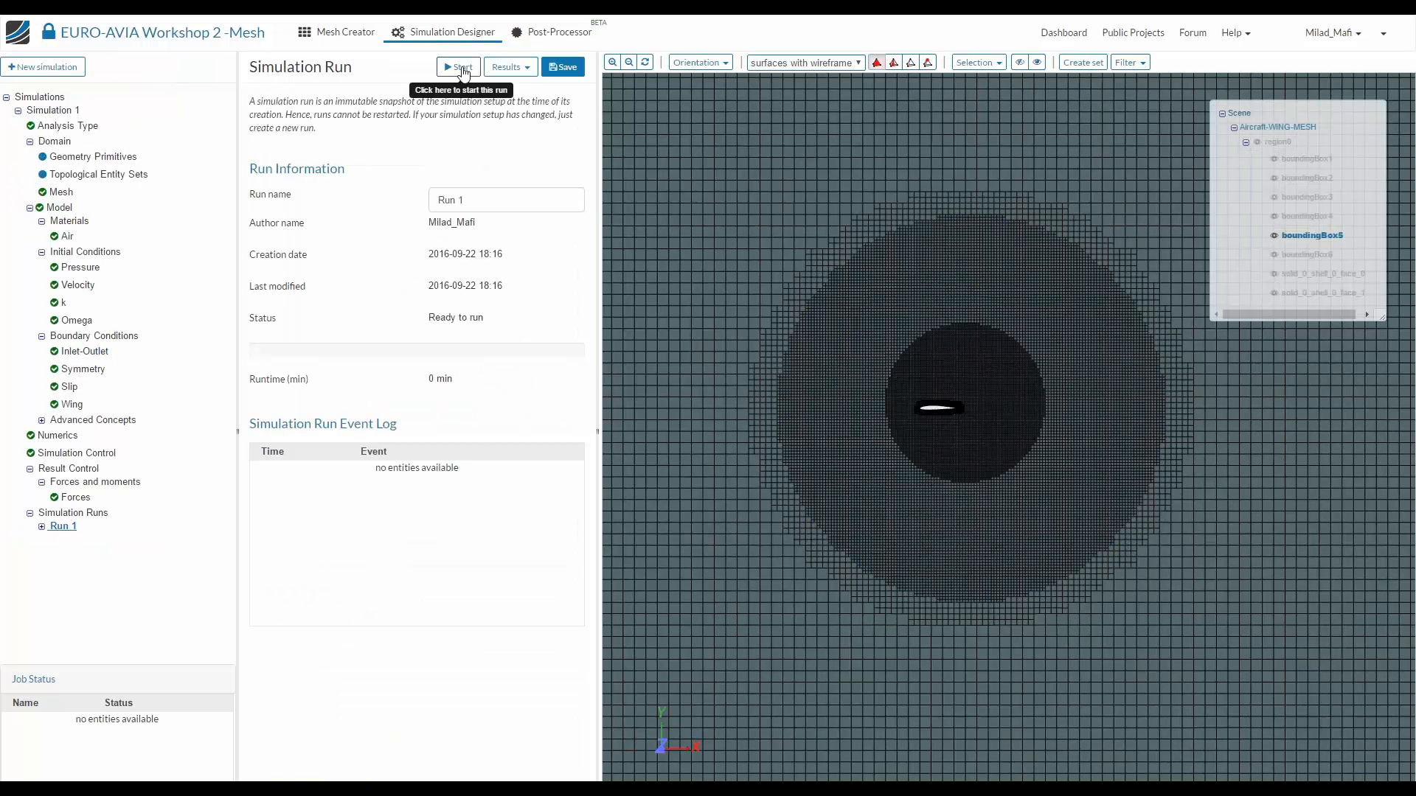
left_click(463, 70)
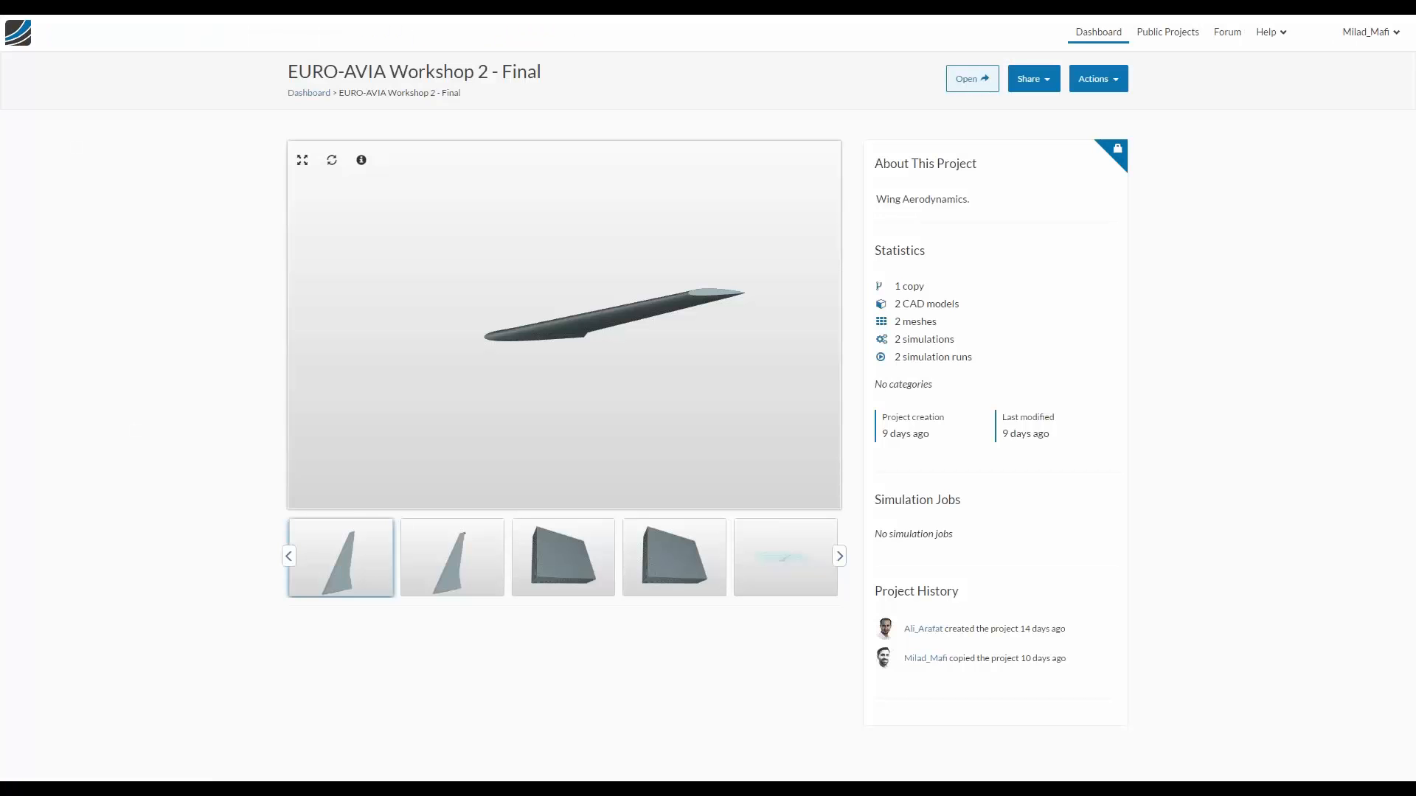
Open the EURO-AVIA Workshop 2 - Final project and display the convergence plots of WING-AOA-10-70ms Run 2
left_click(972, 79)
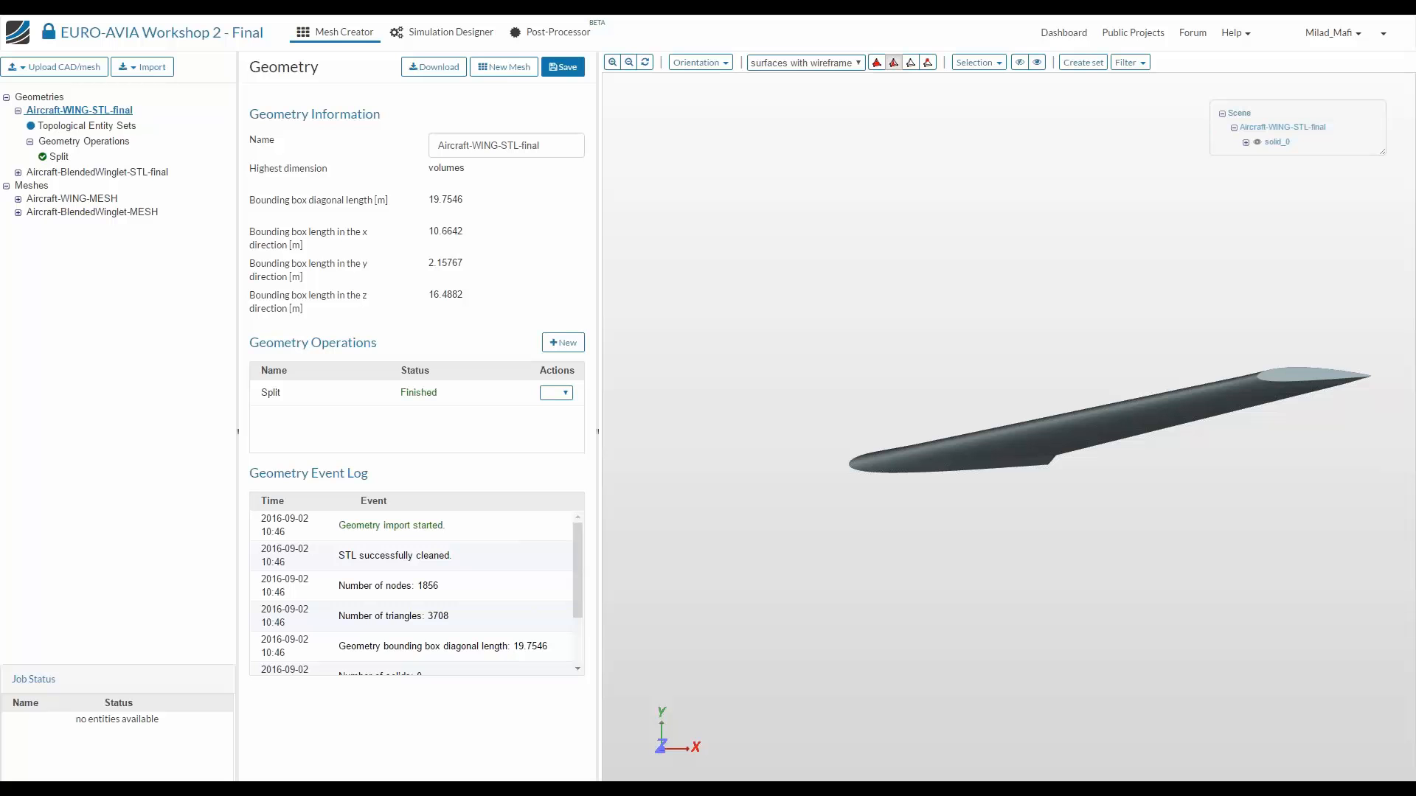
left_click(525, 34)
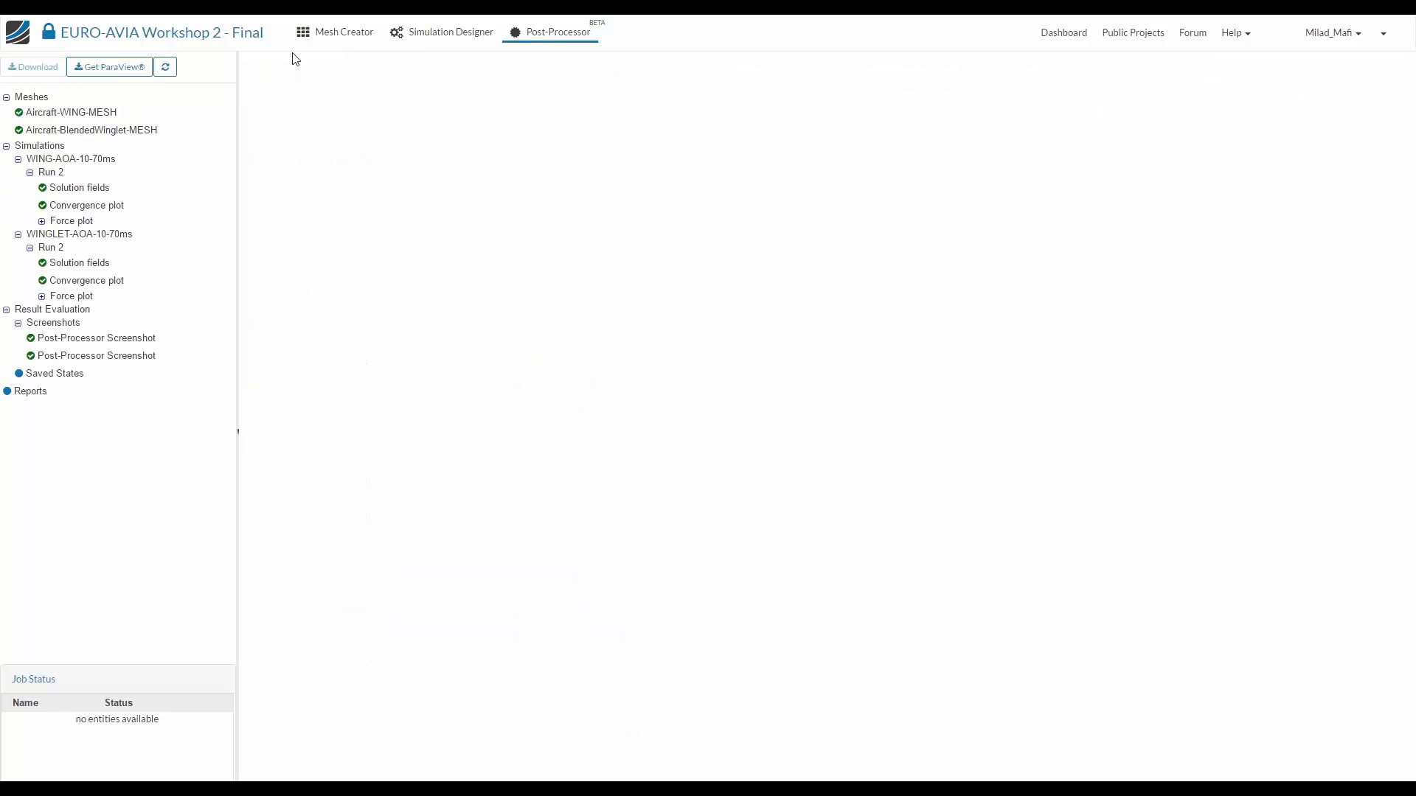
left_click(441, 32)
left_click(71, 111)
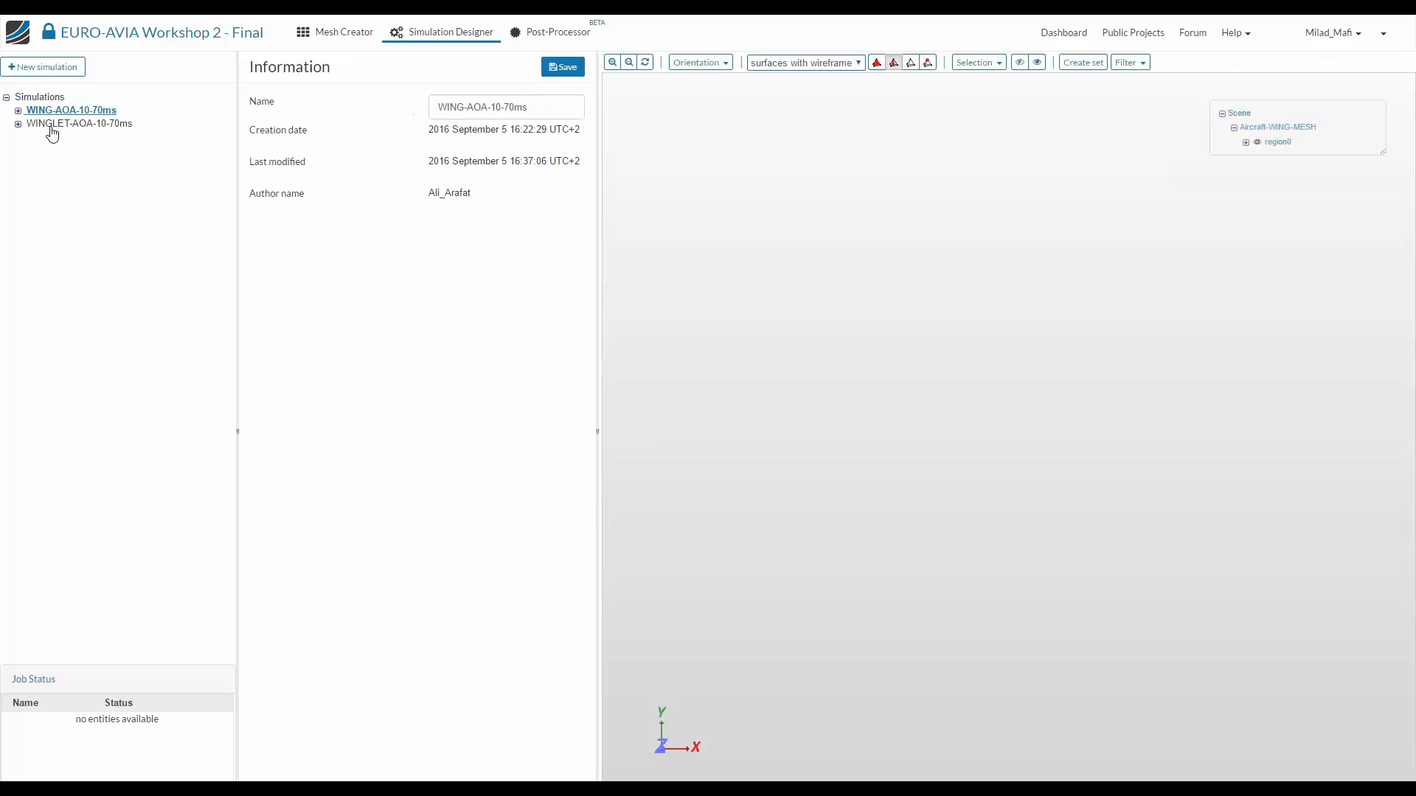
left_click(18, 110)
left_click(61, 499)
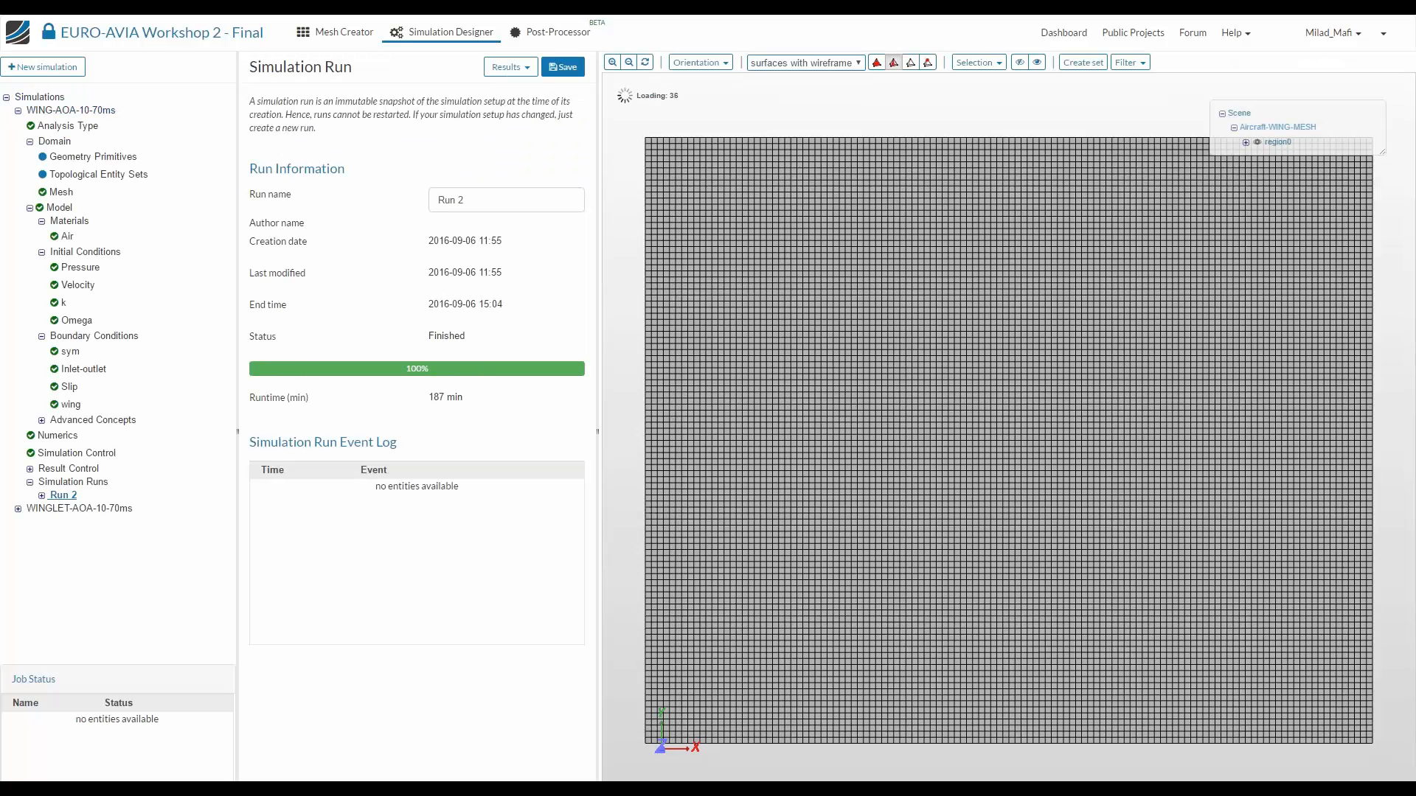
left_click(43, 496)
left_click(74, 510)
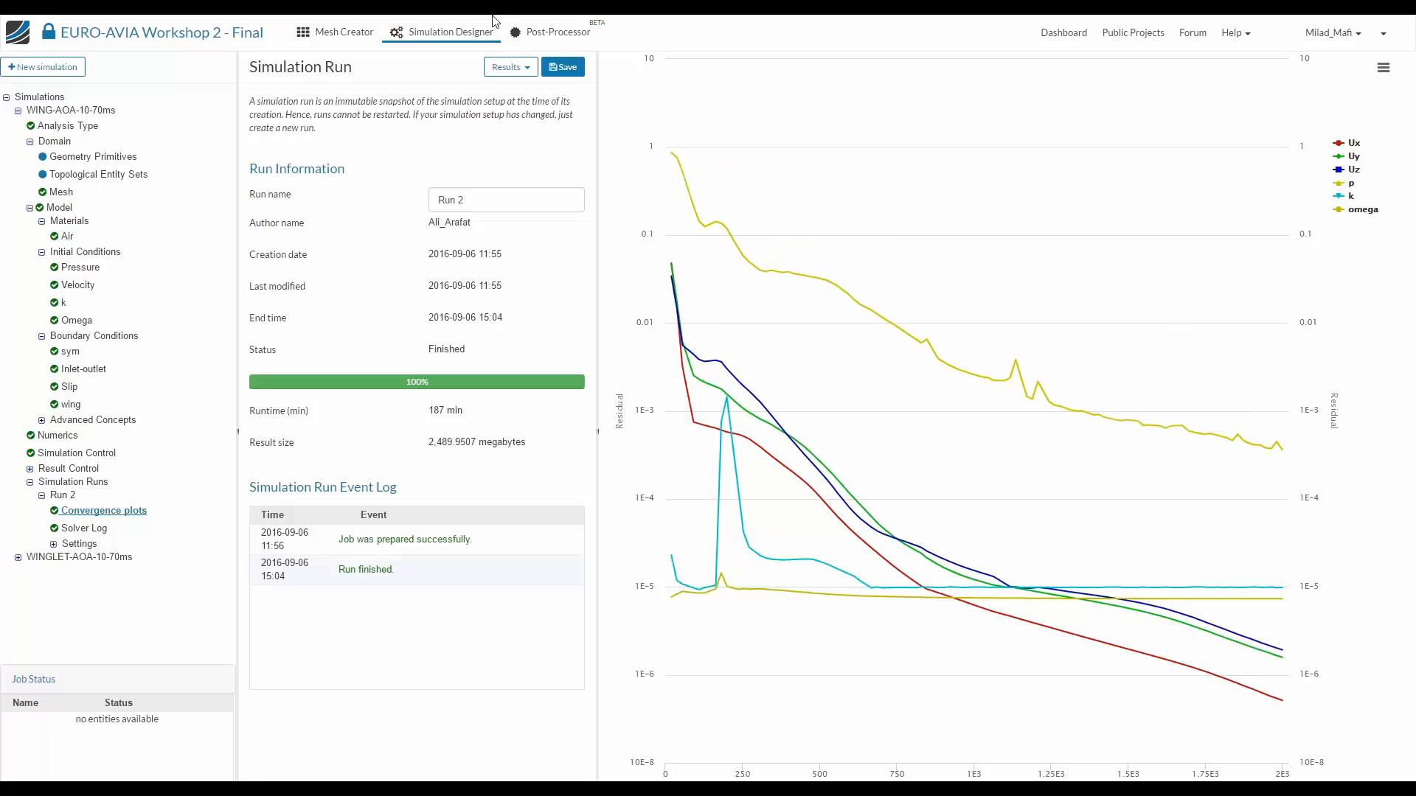
View the force plot Result Control Item 1 of WING-AOA-10-70ms Run 2 among the post-processing results
left_click(552, 32)
left_click(41, 221)
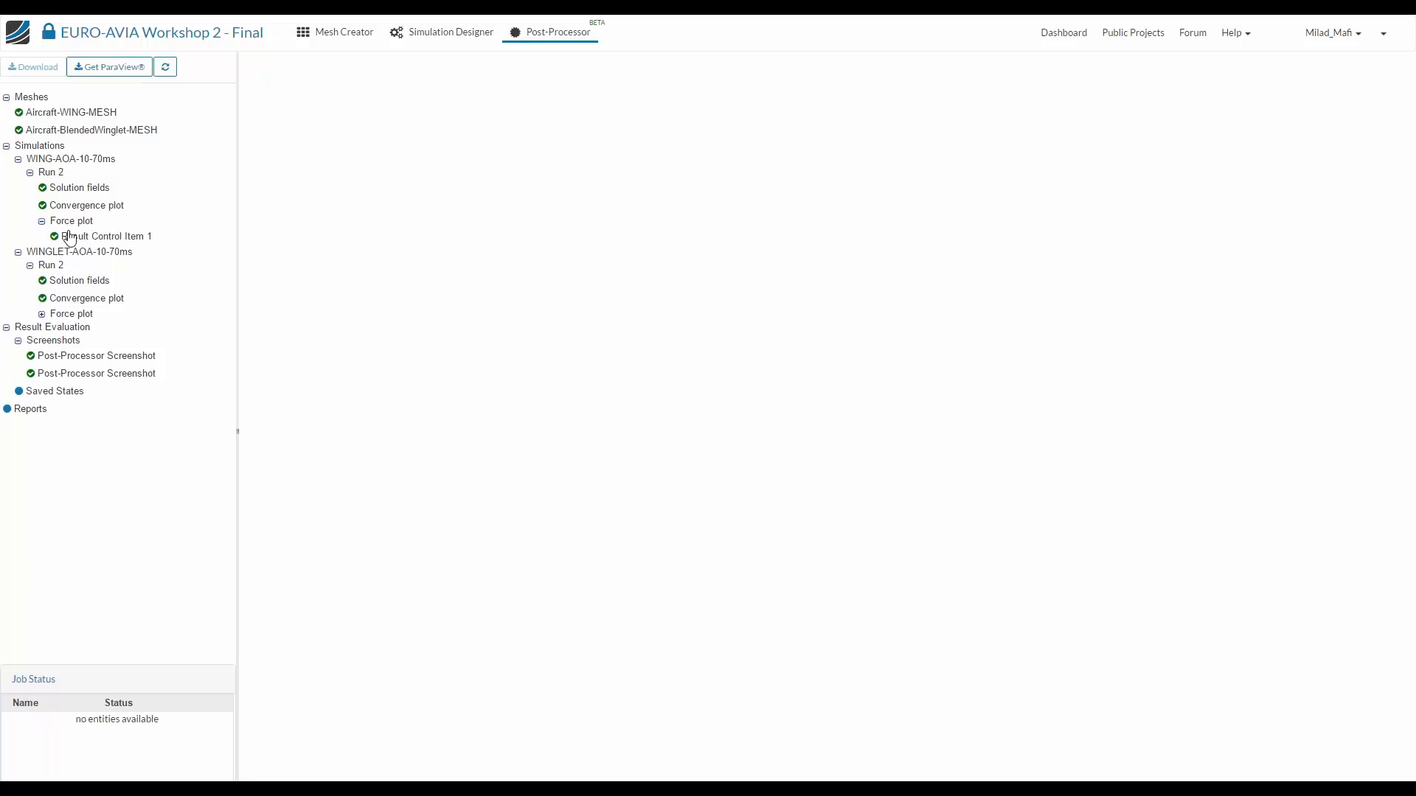
left_click(70, 236)
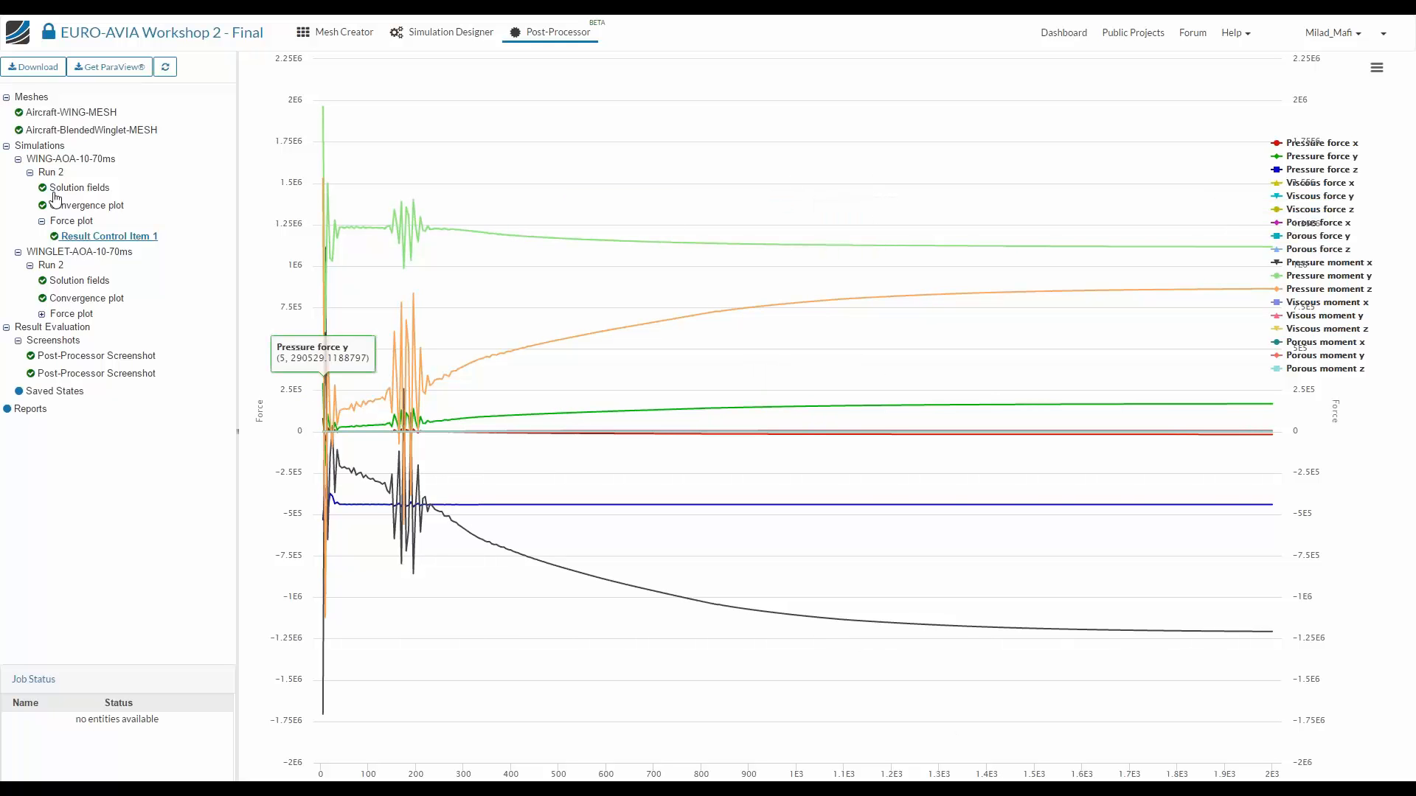
Load the solution fields of WING-AOA-10-70ms Run 2 and add the same result to the viewer a second time
left_click(70, 193)
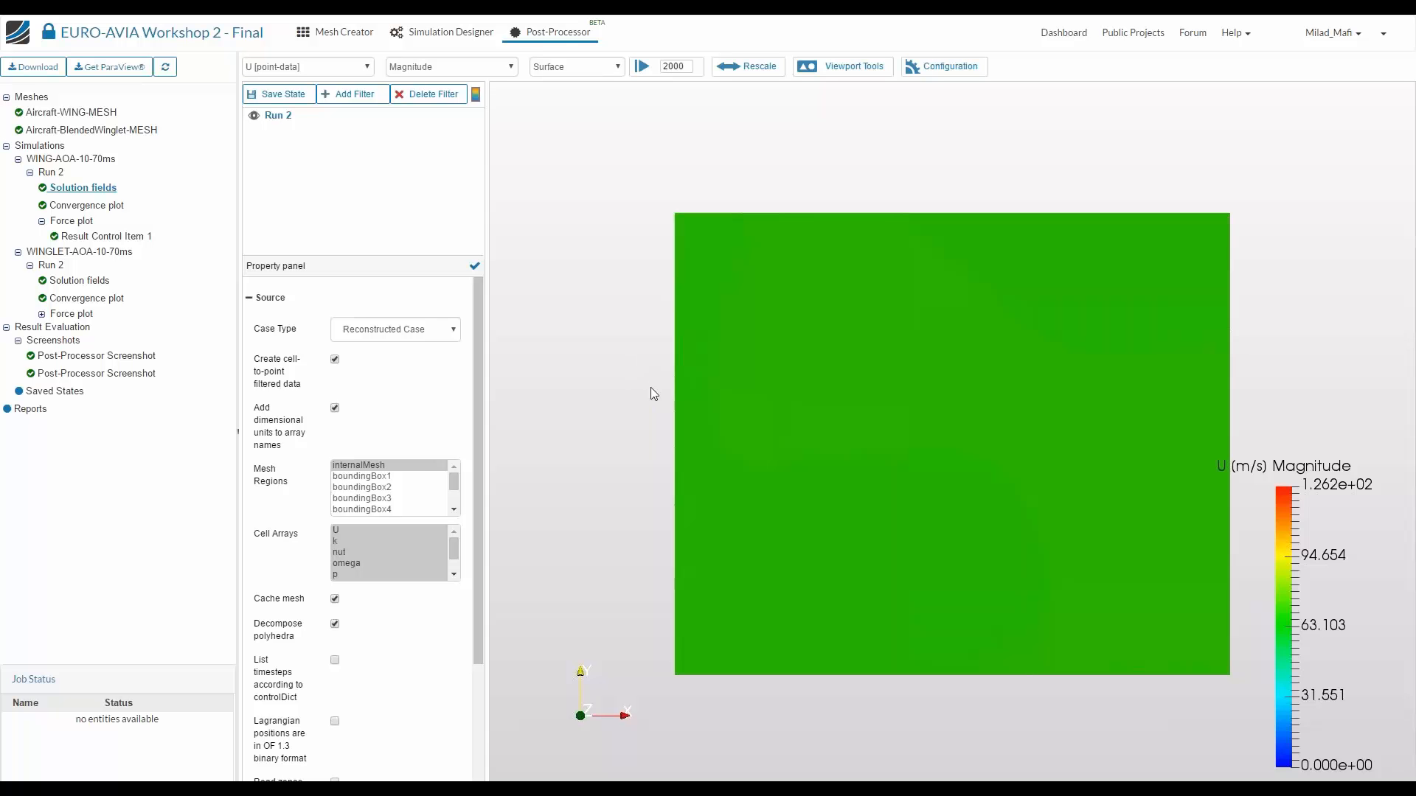
left_click_drag(651, 387, 642, 158)
left_click(673, 66)
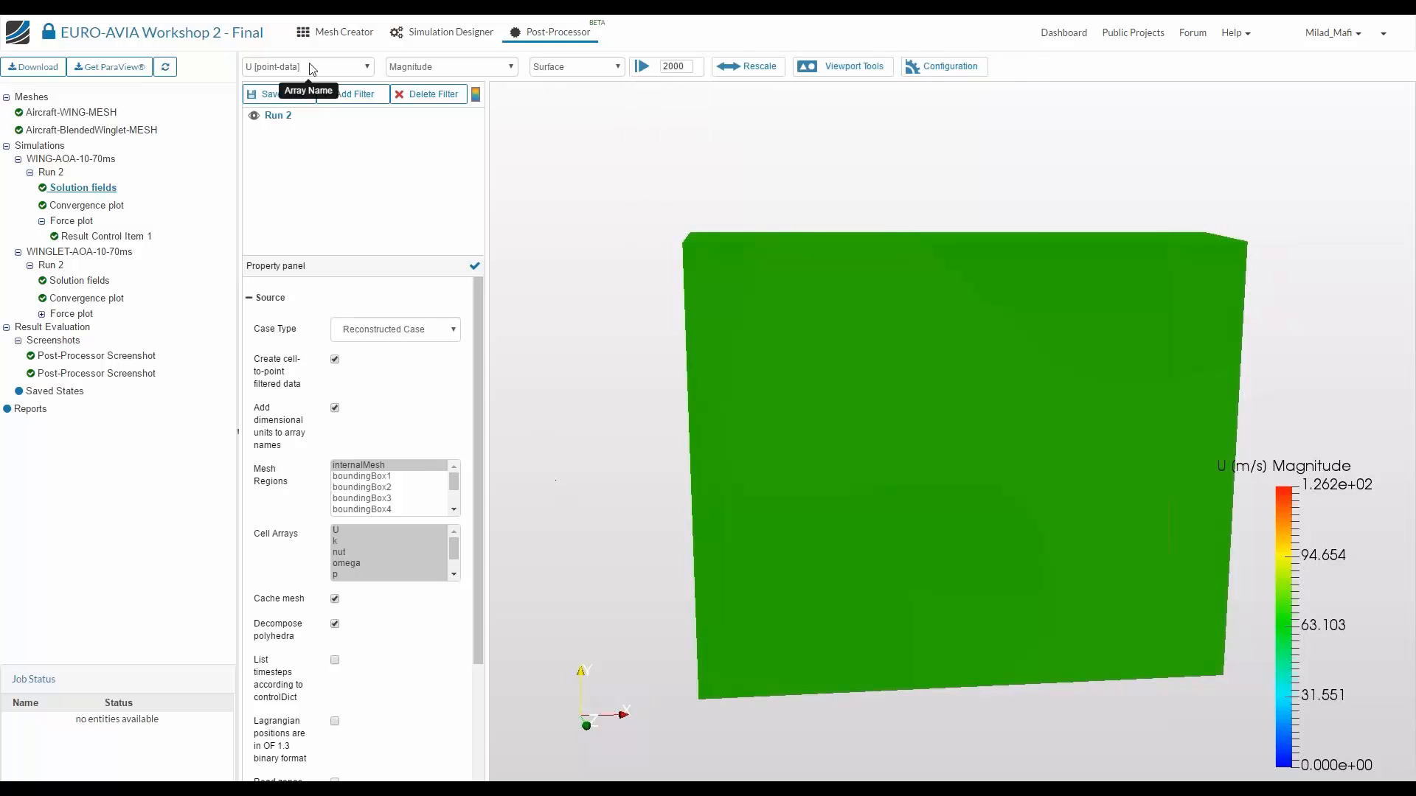
left_click_drag(577, 260, 474, 330)
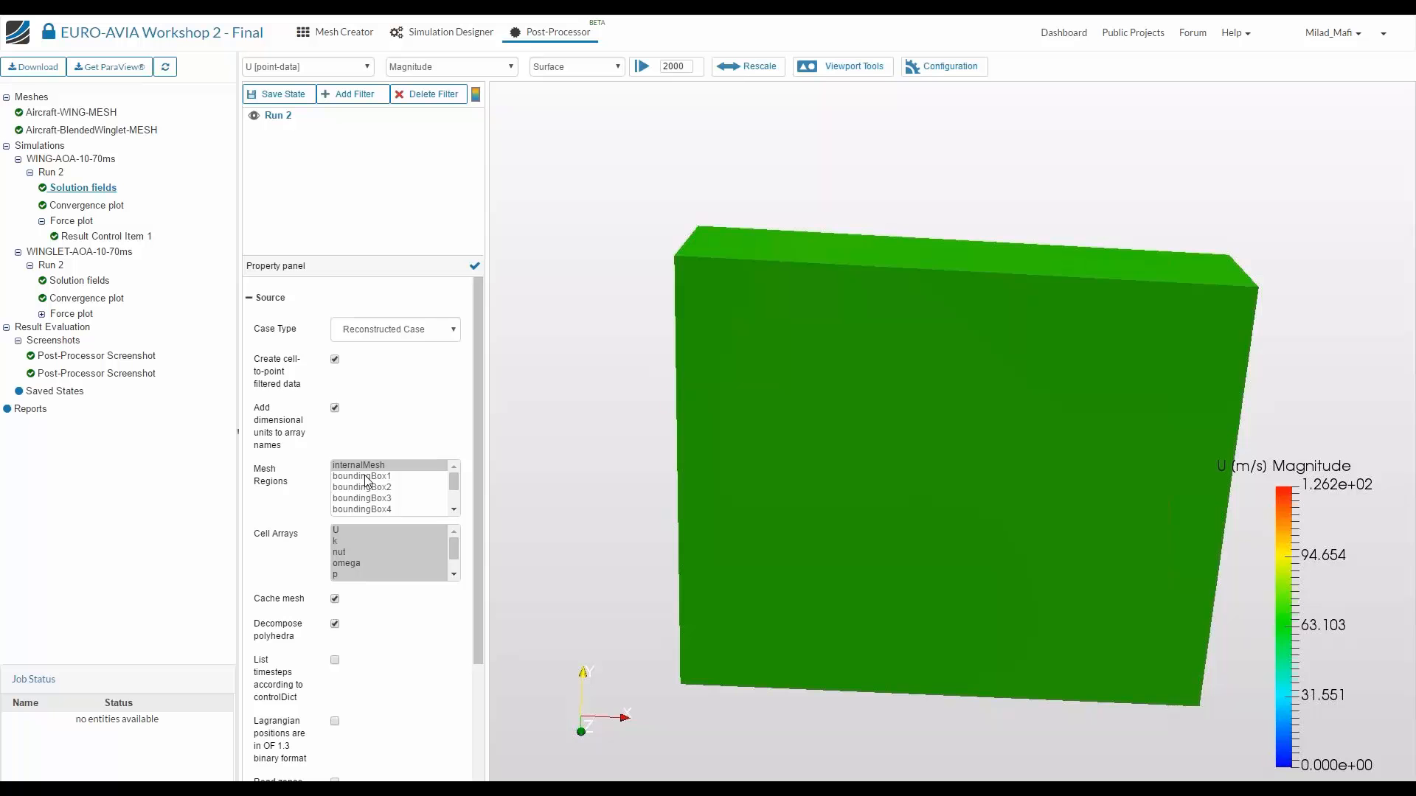
right_click(96, 194)
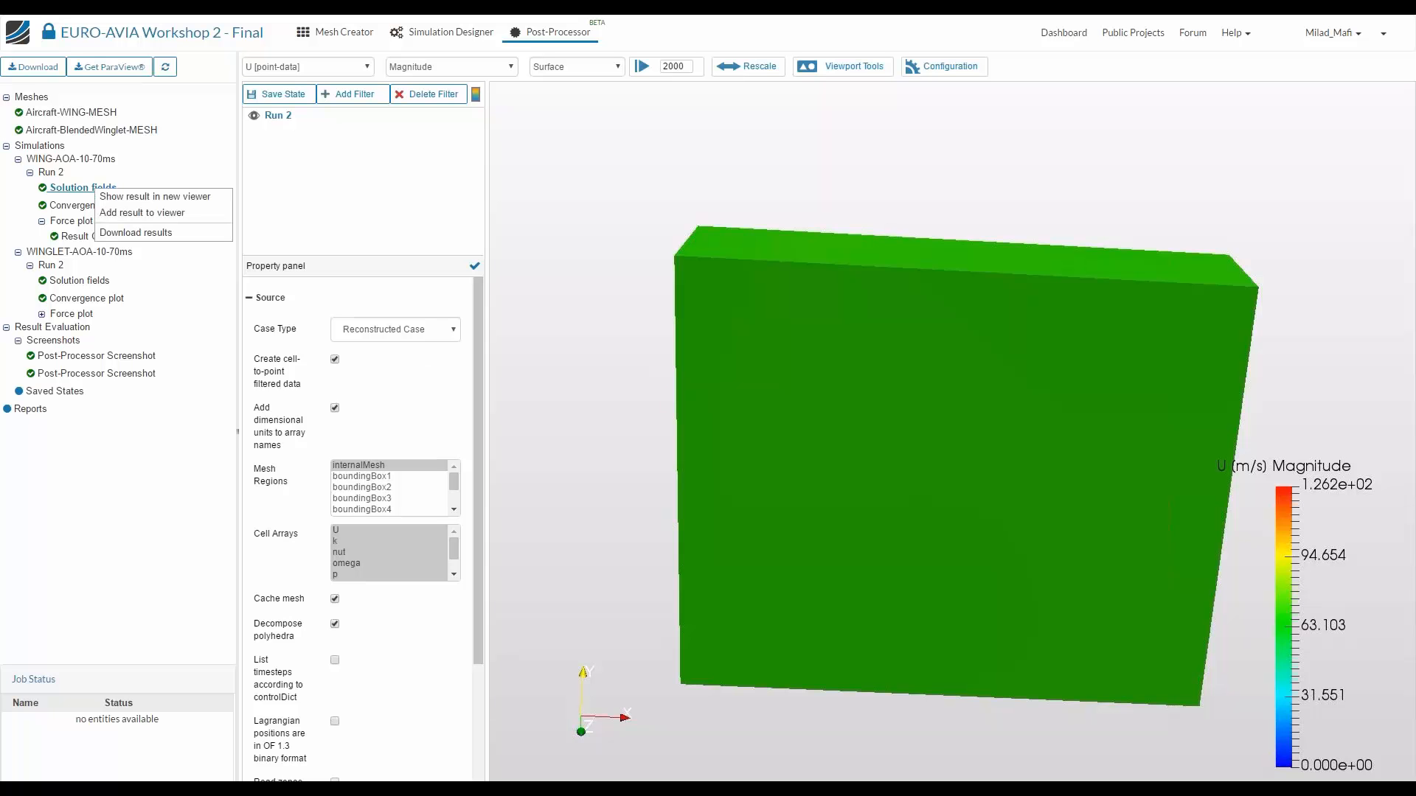
left_click(184, 213)
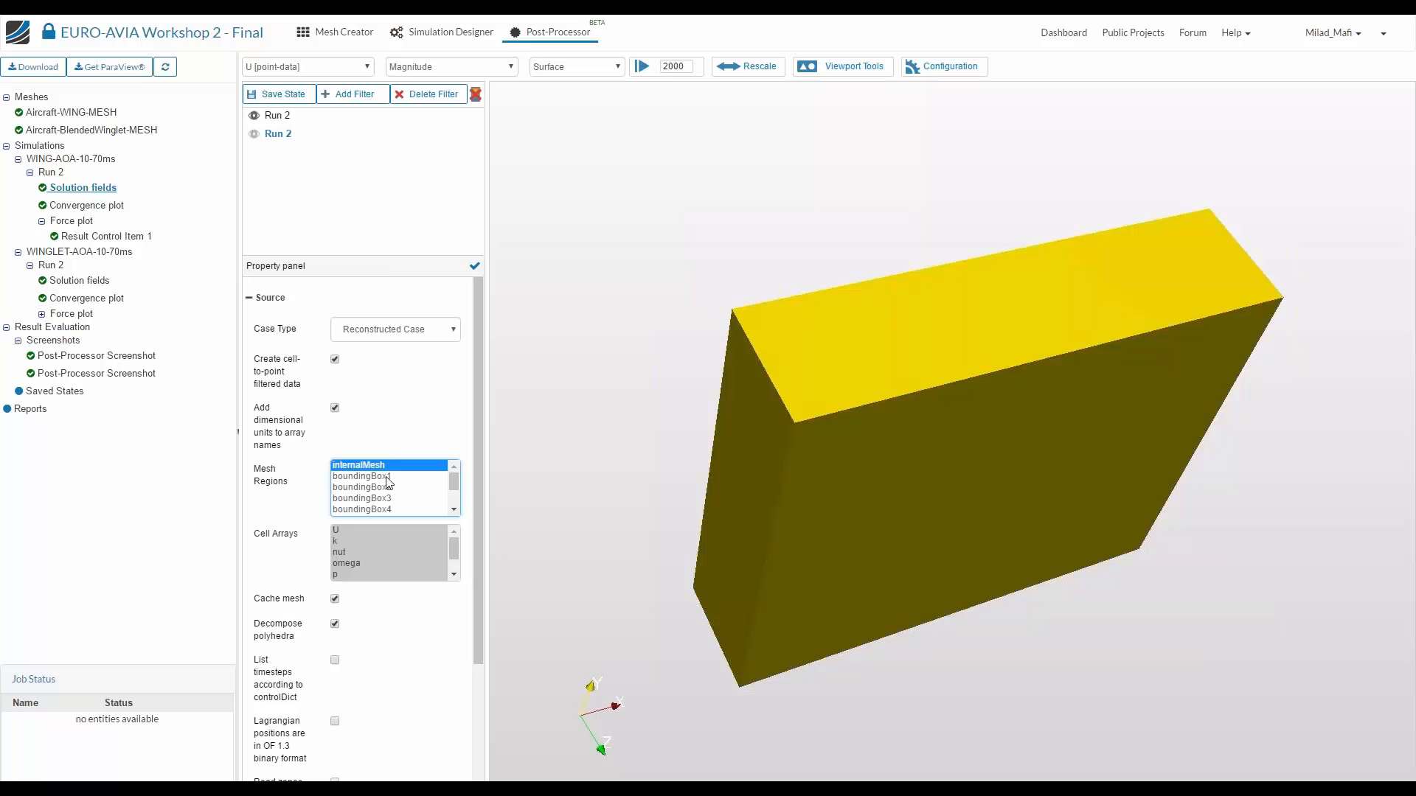
Restrict the second Run 2 result's mesh regions to the wing faces solid_0_shell_0_face_0 and solid_0_shell_0_face_1, and apply the change
scroll(391, 486, "down", 2)
left_click(391, 499)
left_click(391, 510, "shift")
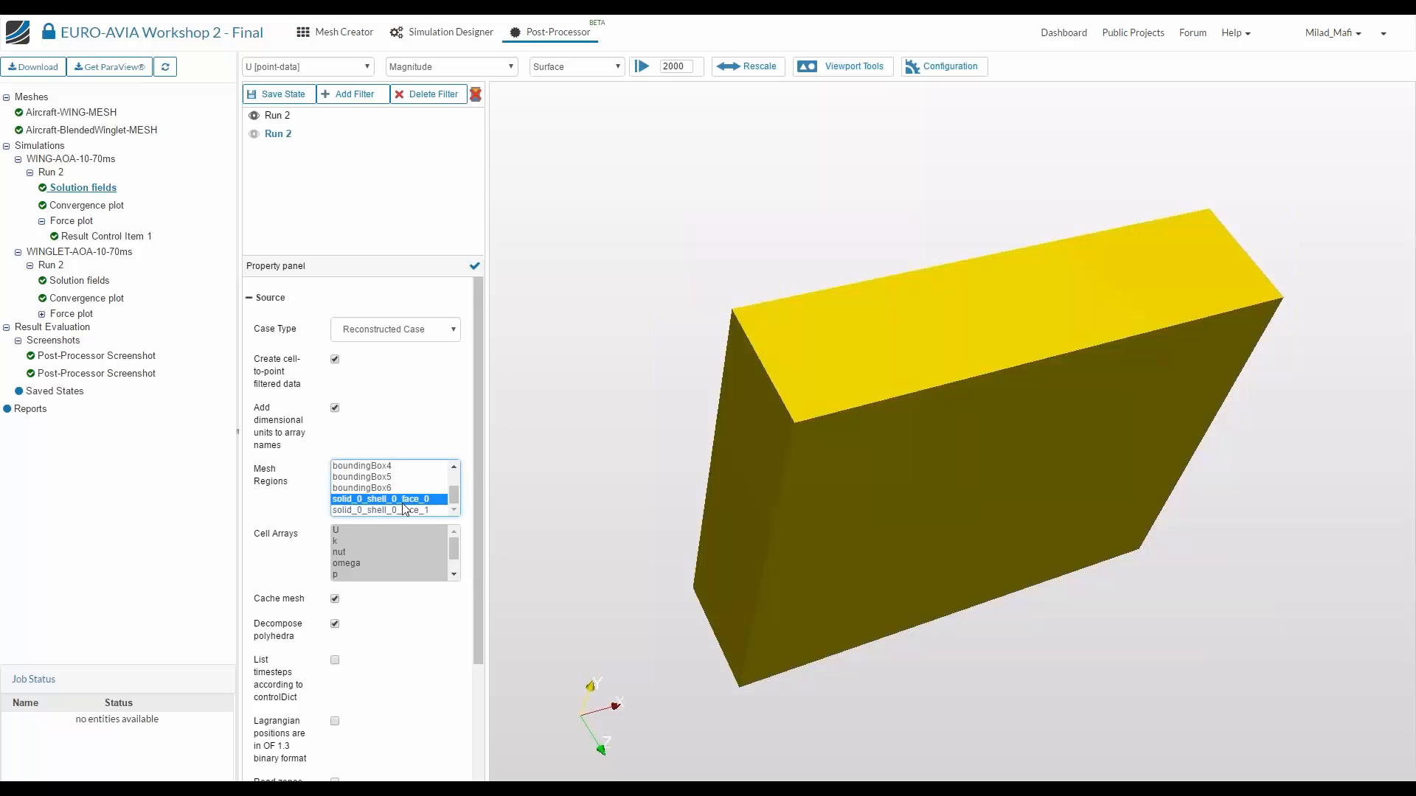
scroll(364, 479, "up", 2)
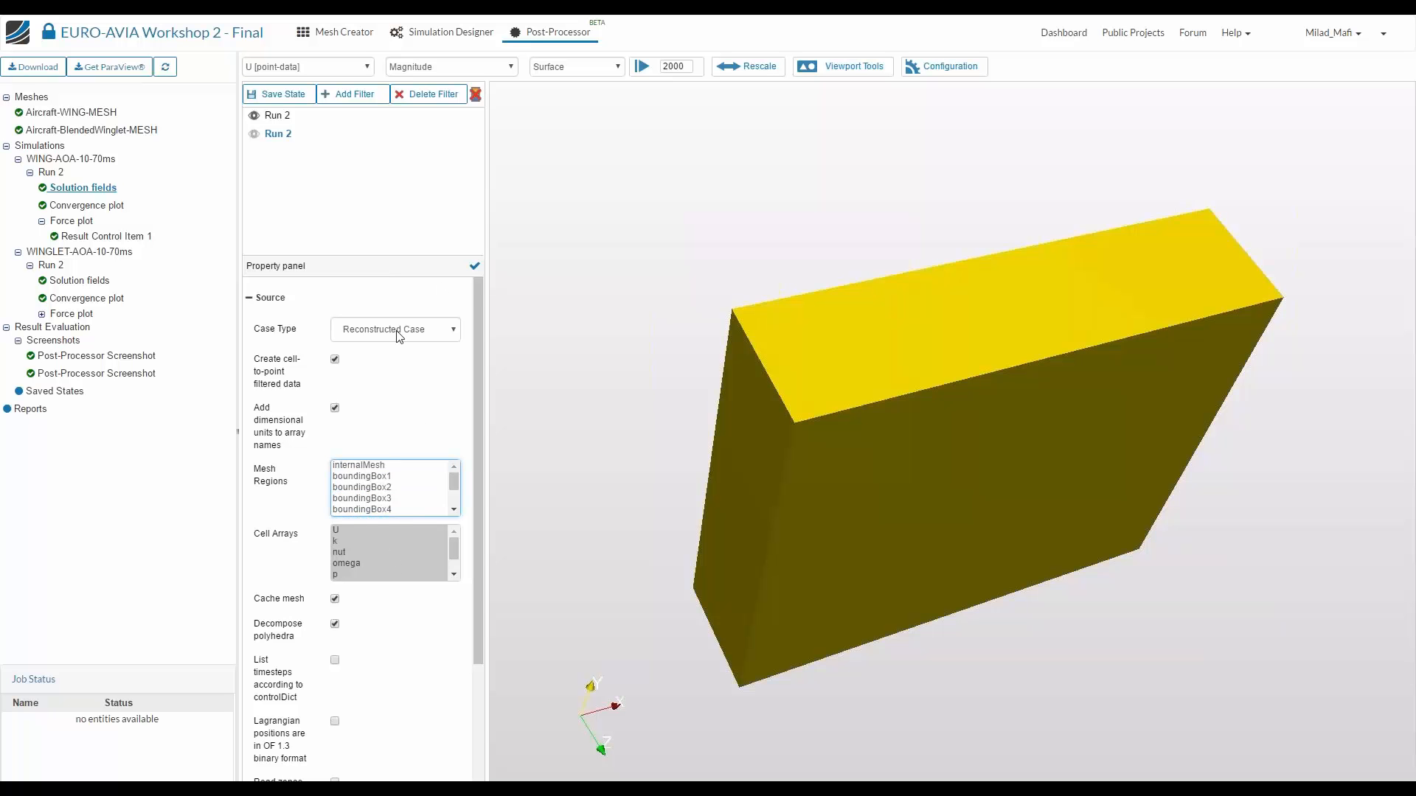
left_click(474, 265)
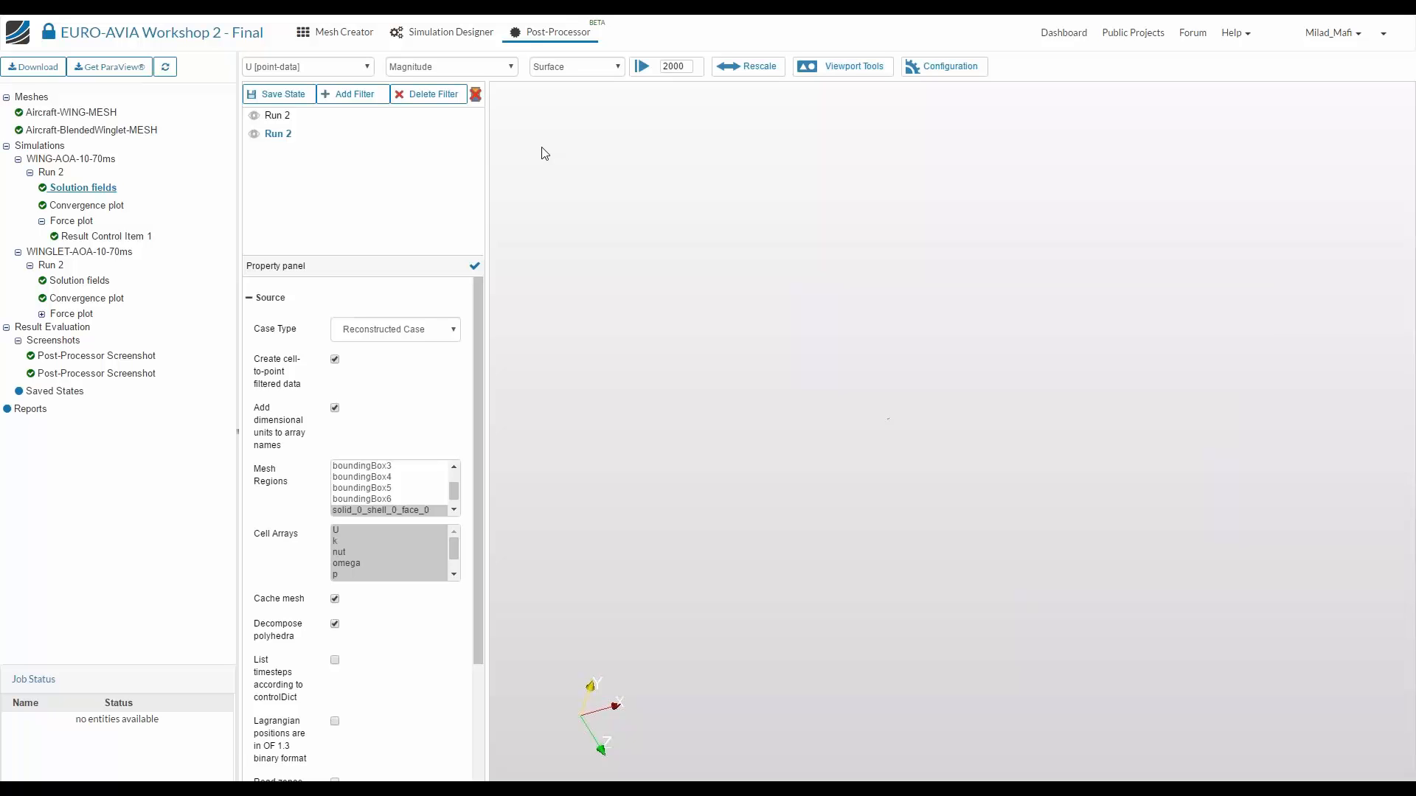
Make the wing-only Run 2 result visible and fit the wing in the viewport
left_click(254, 134)
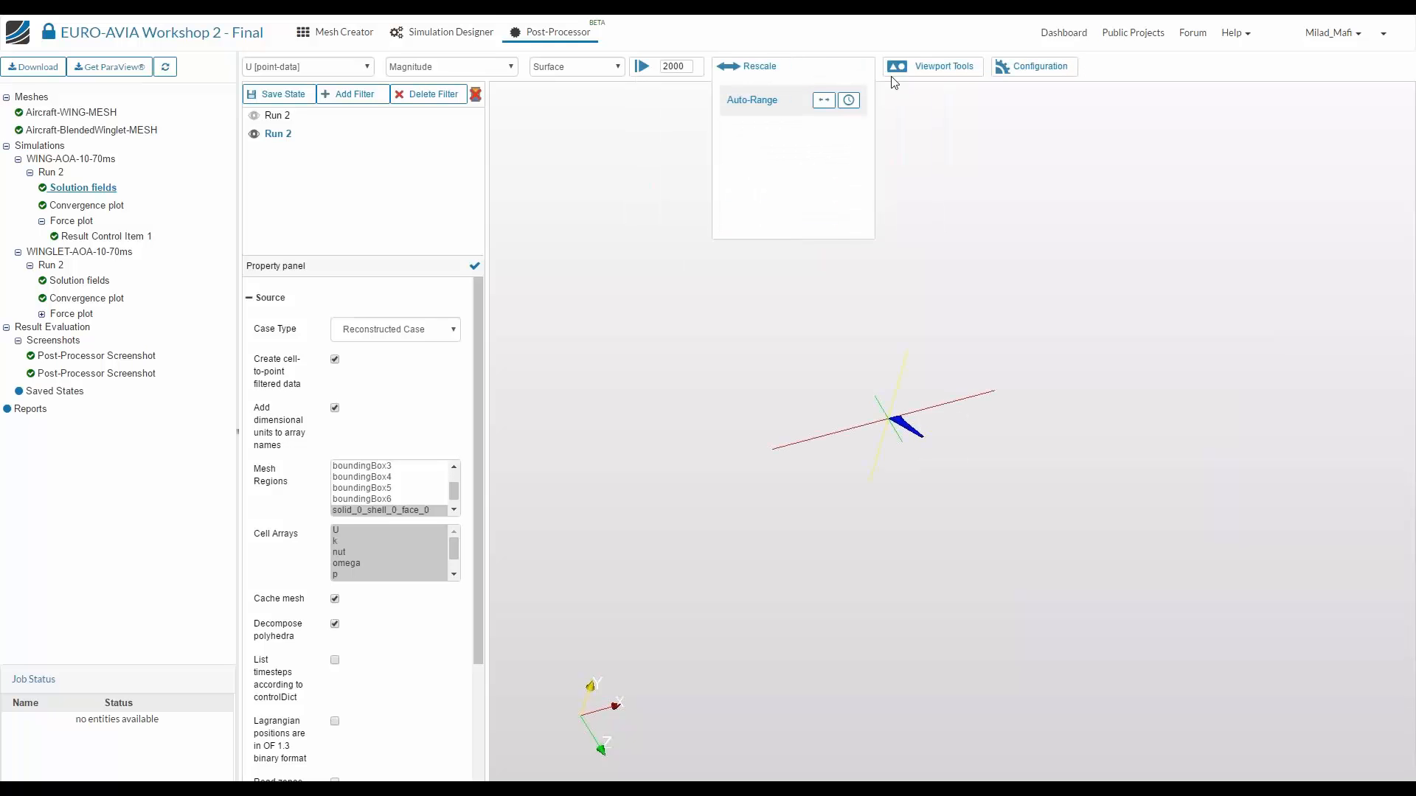
mouse_move(911, 67)
left_click(871, 240)
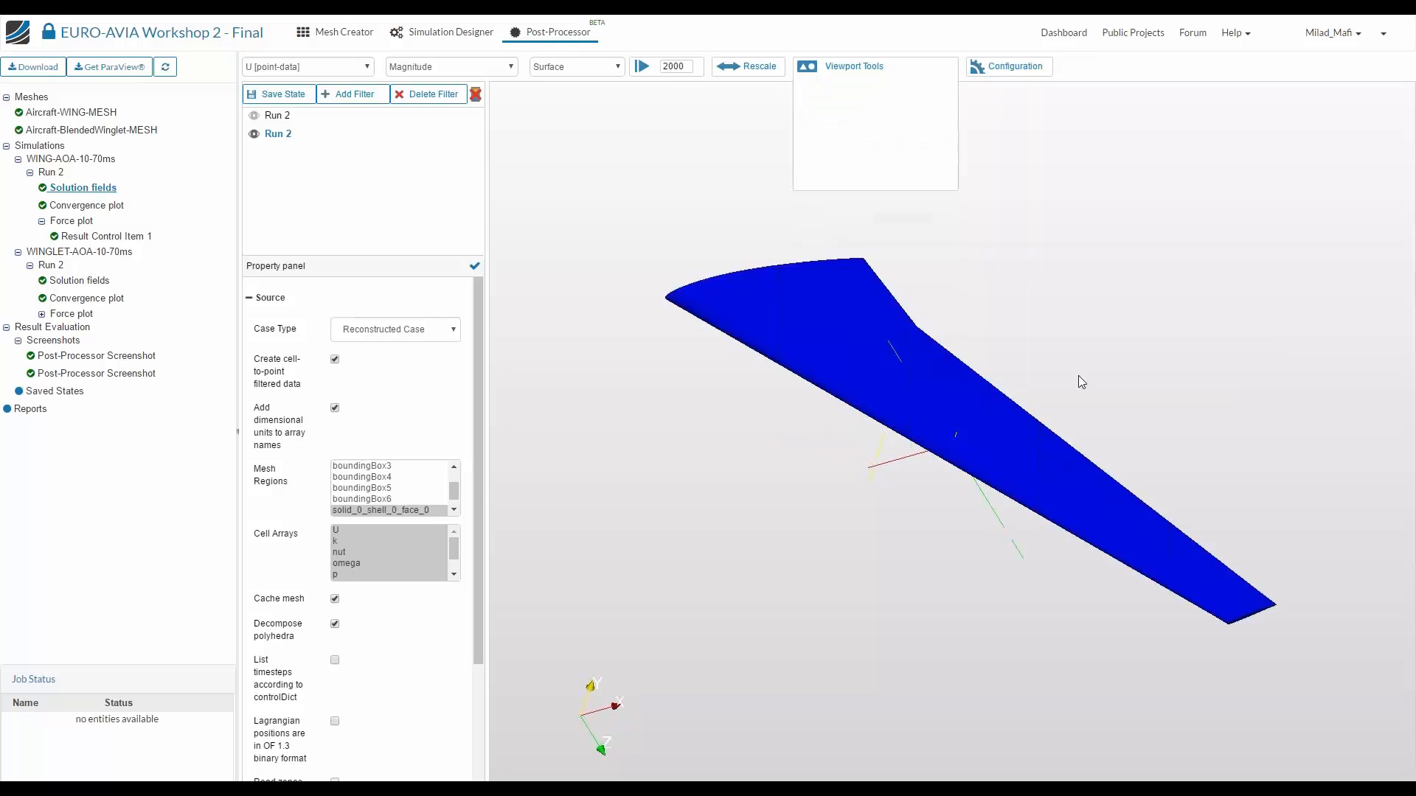
left_click_drag(1138, 344, 1030, 300)
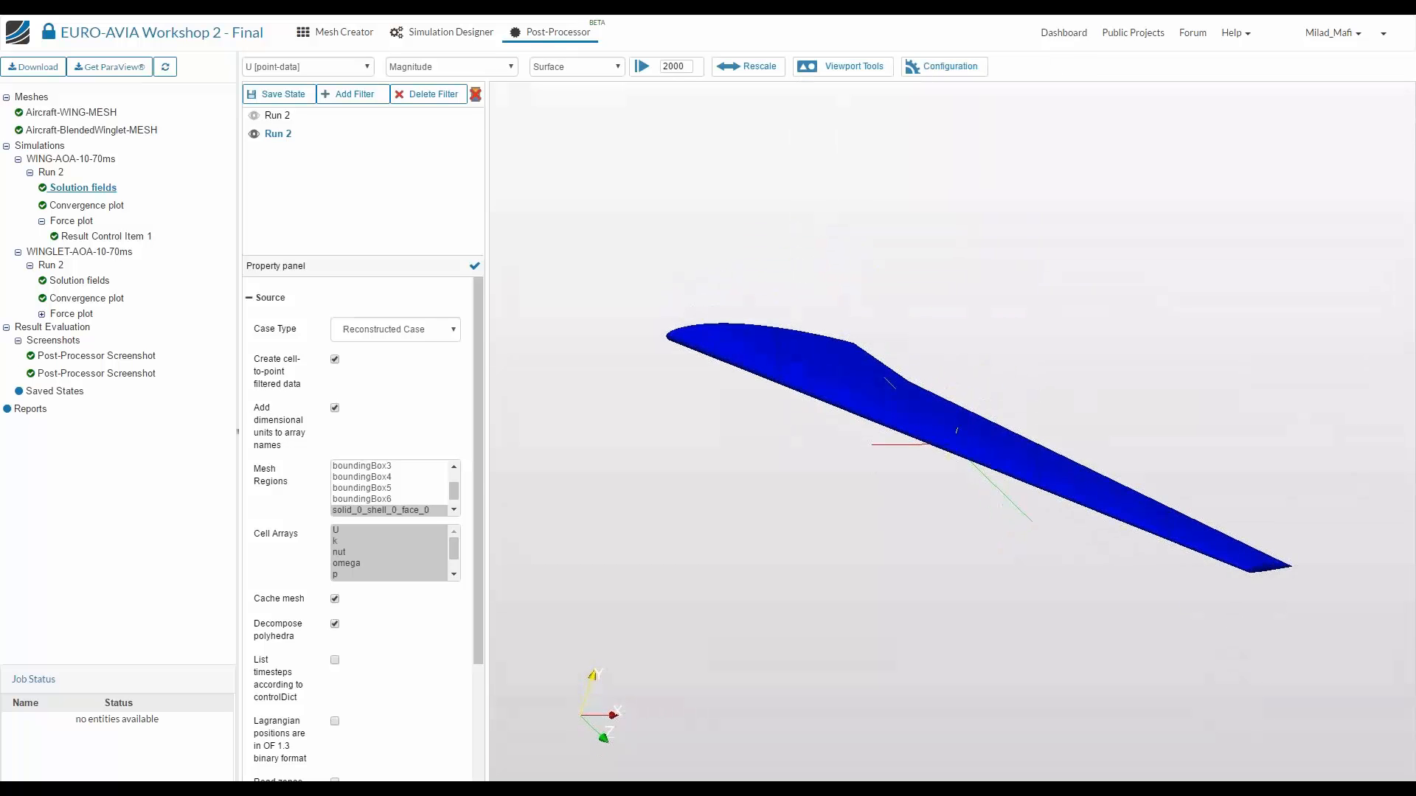
Show the color legend, color the wing surface by p [point-data], and examine the pressure on its upper and lower sides
left_click(475, 93)
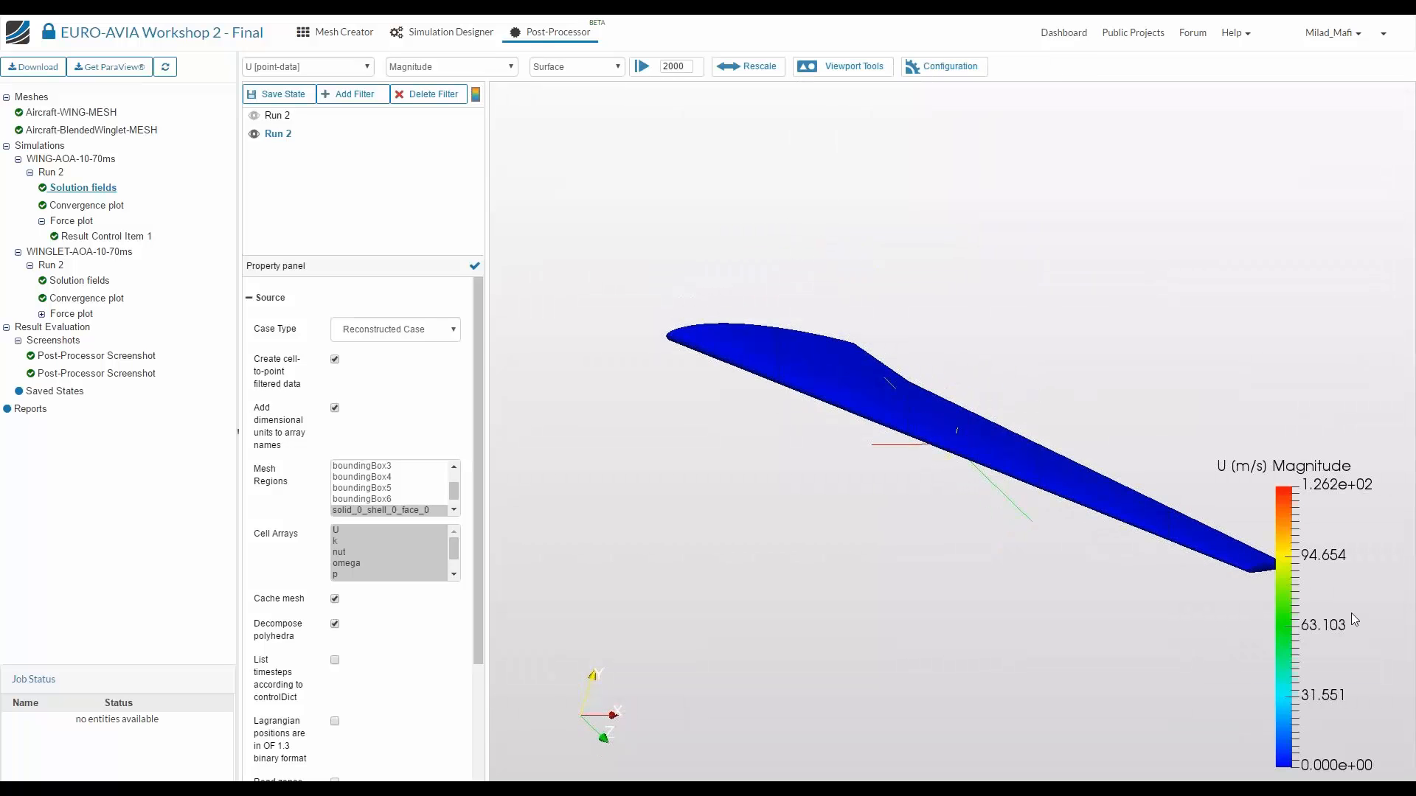
left_click_drag(848, 355, 570, 283)
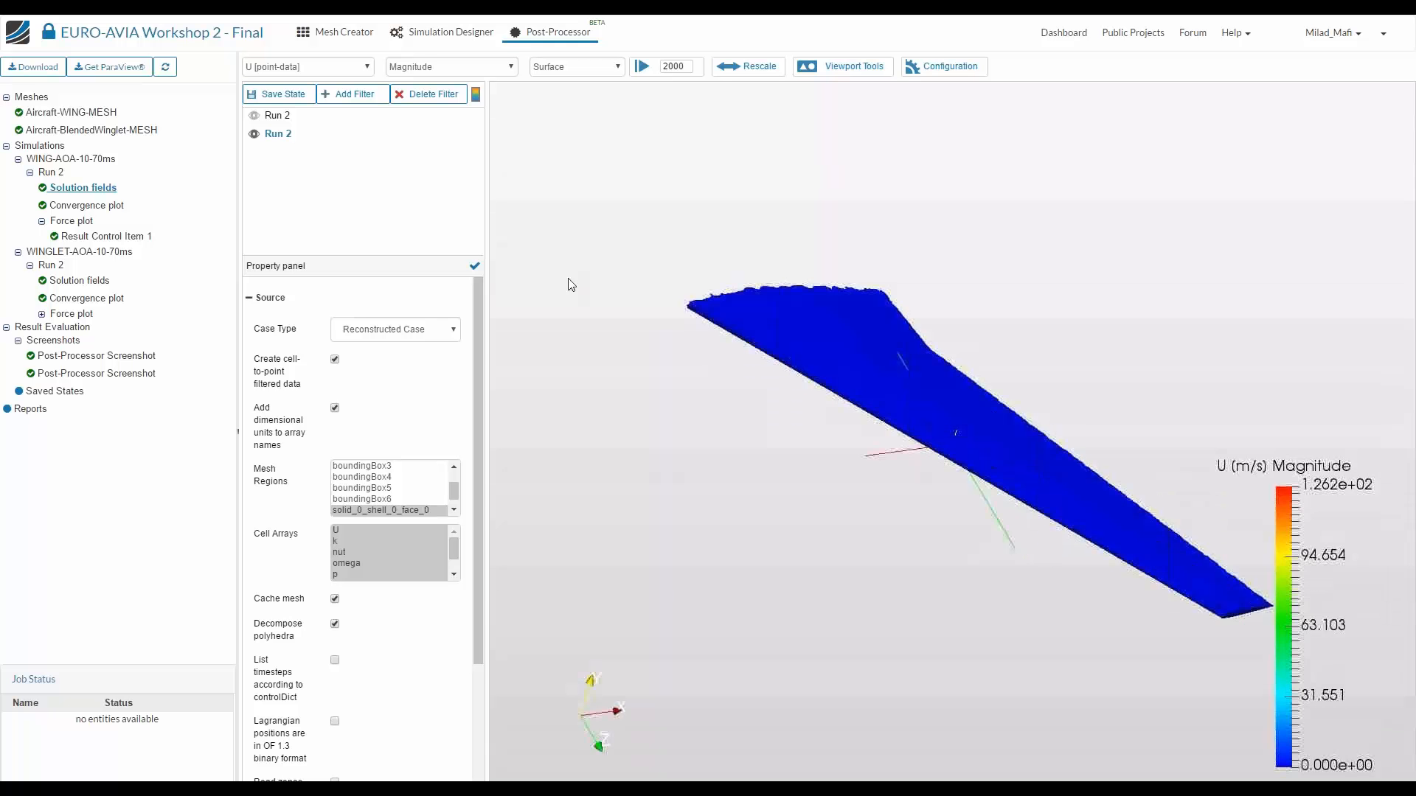
left_click(344, 68)
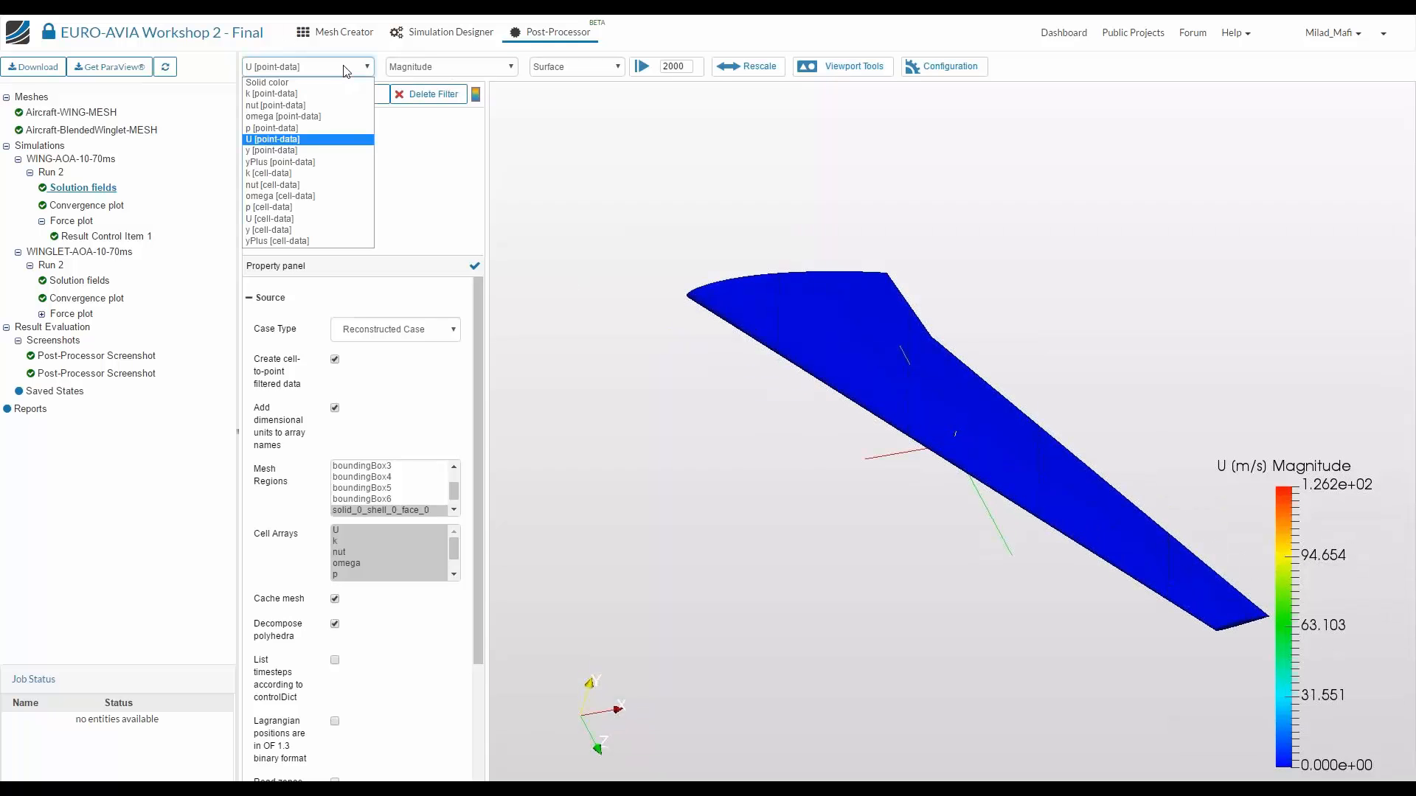
left_click(329, 128)
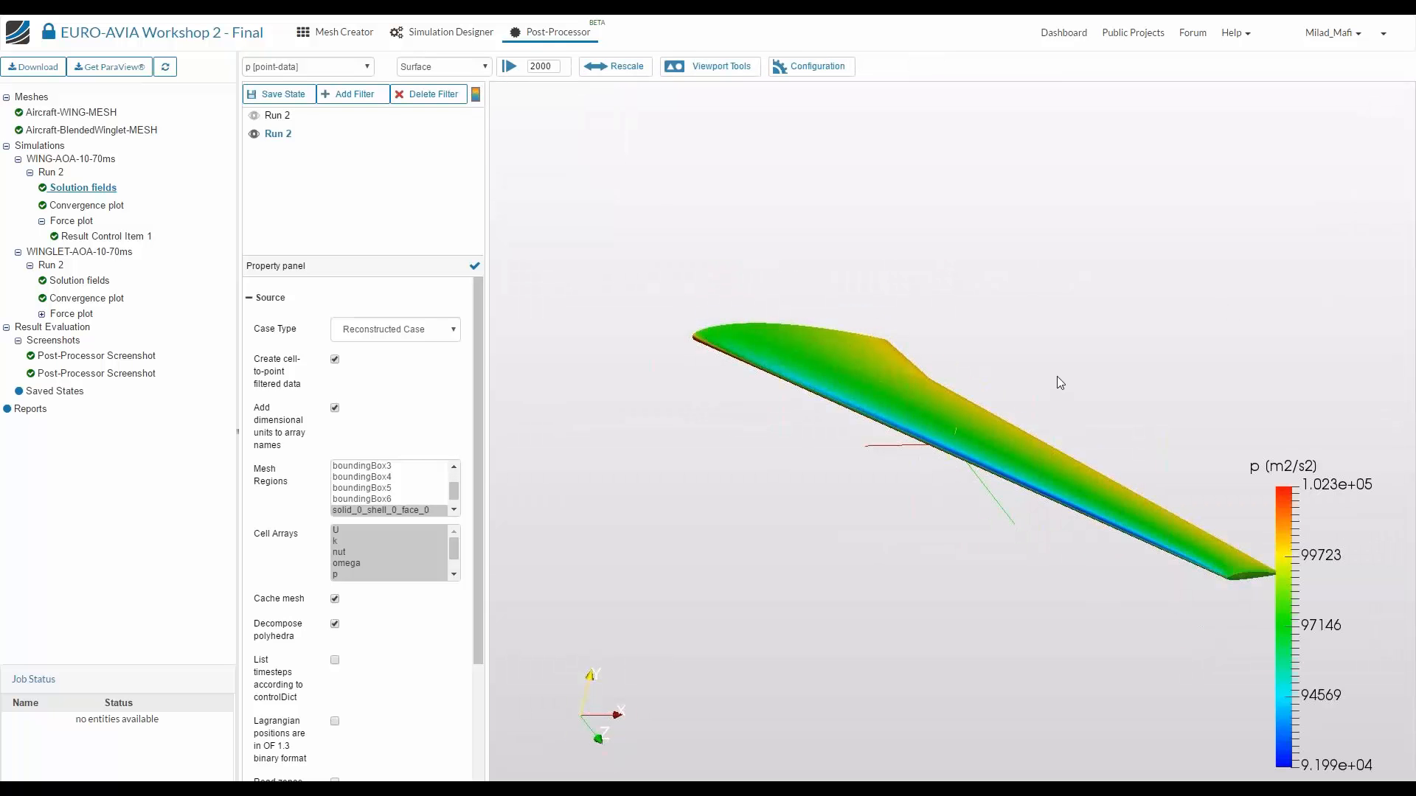
left_click_drag(1060, 383, 872, 410)
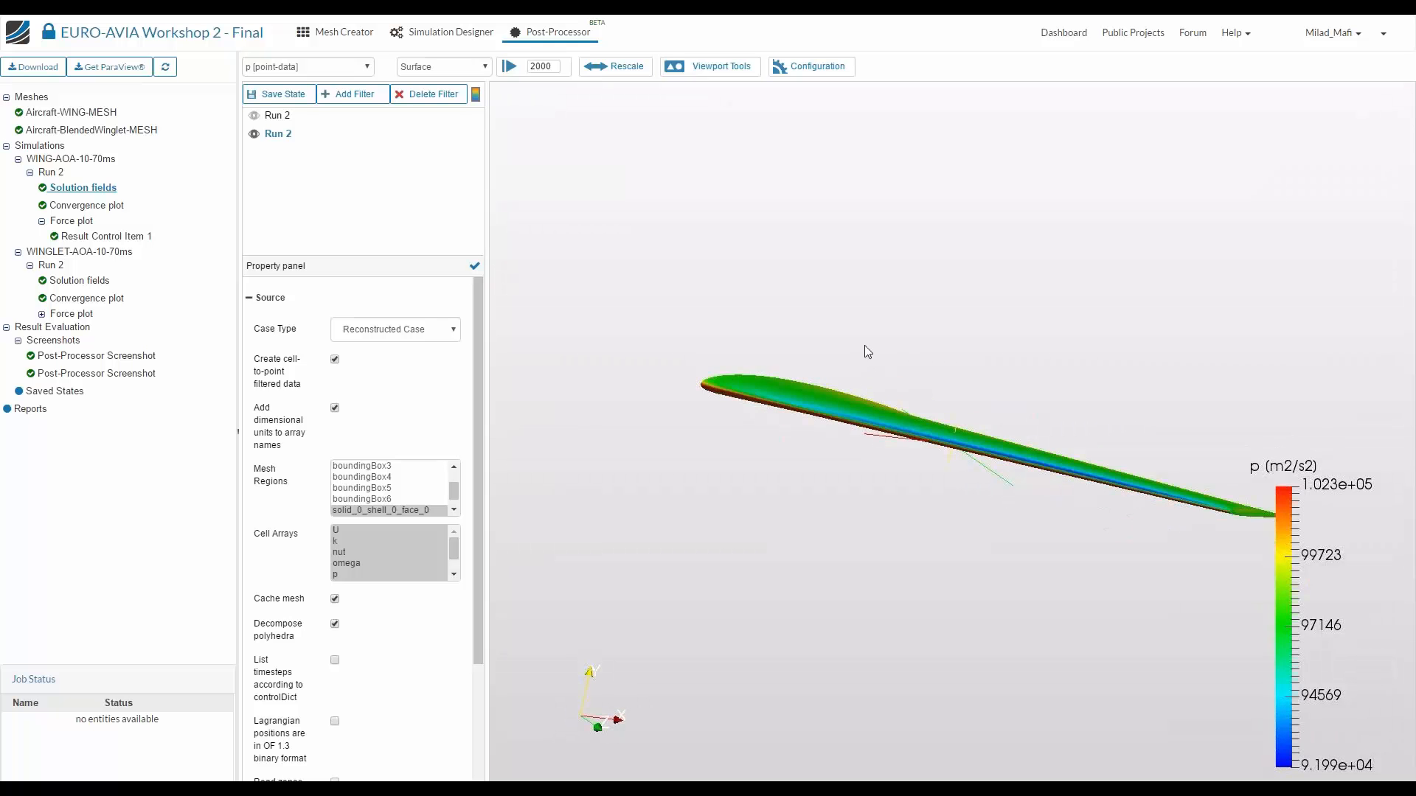
left_click_drag(870, 307, 1046, 562)
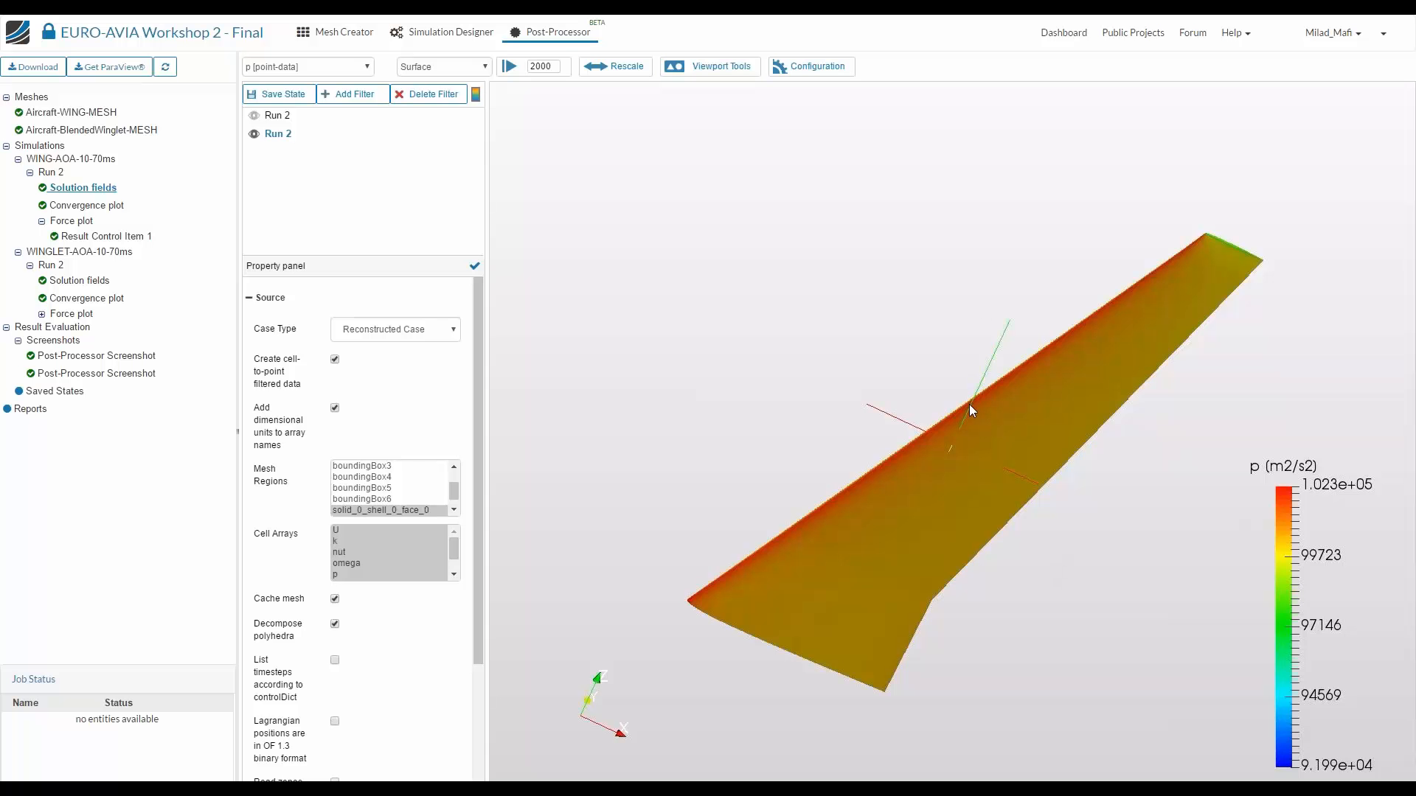
left_click_drag(968, 445, 936, 357)
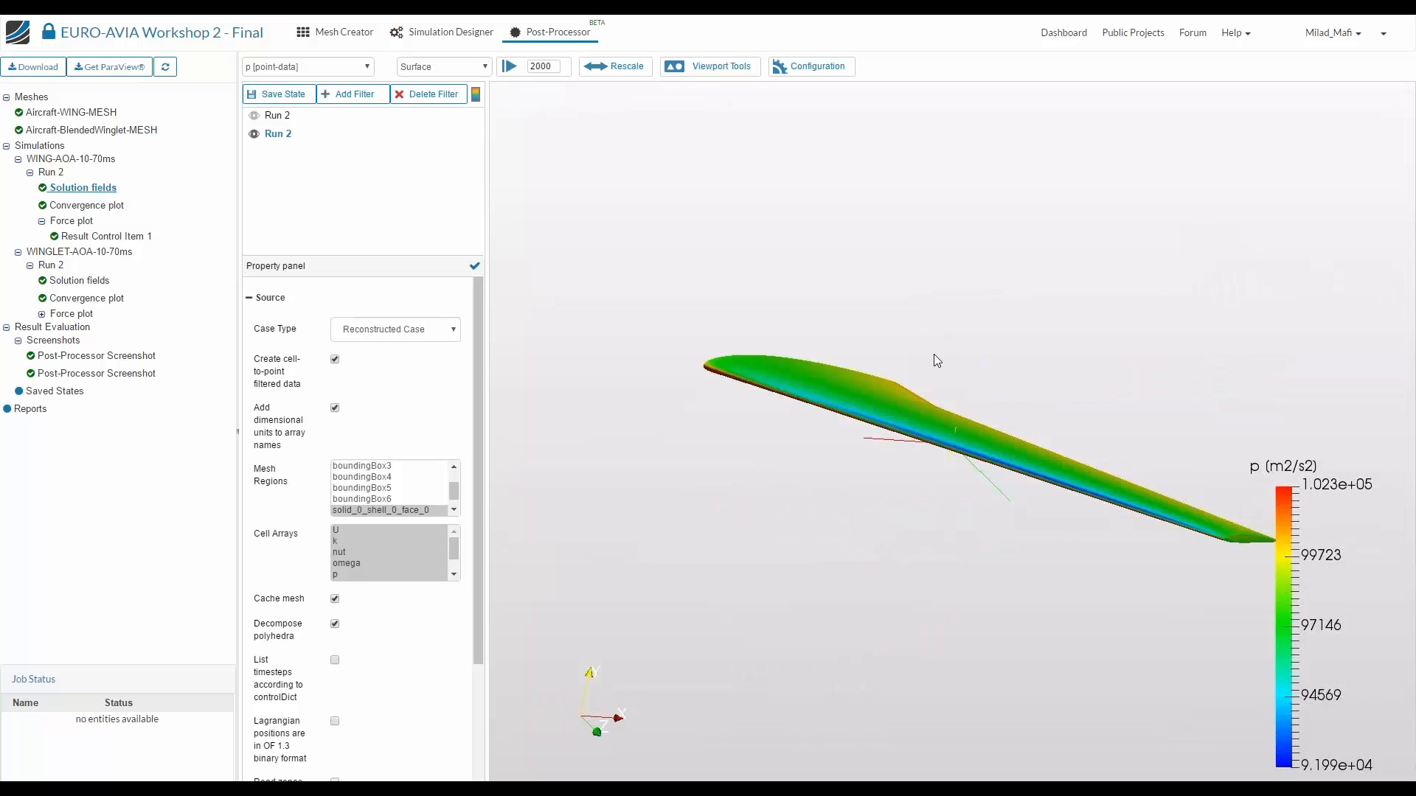
Add a Slice filter to the first Run 2 result containing the full internal mesh
left_click(293, 122)
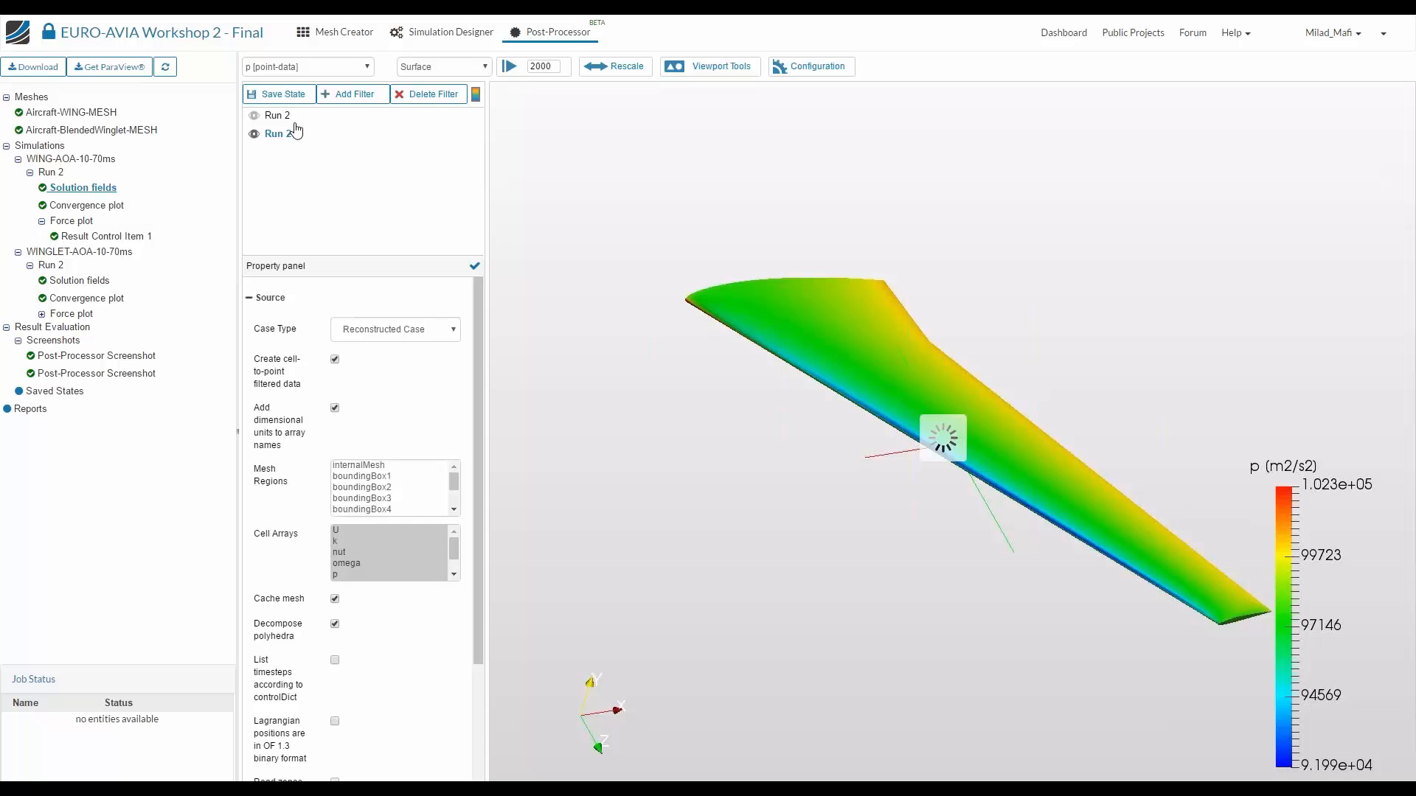
left_click(356, 95)
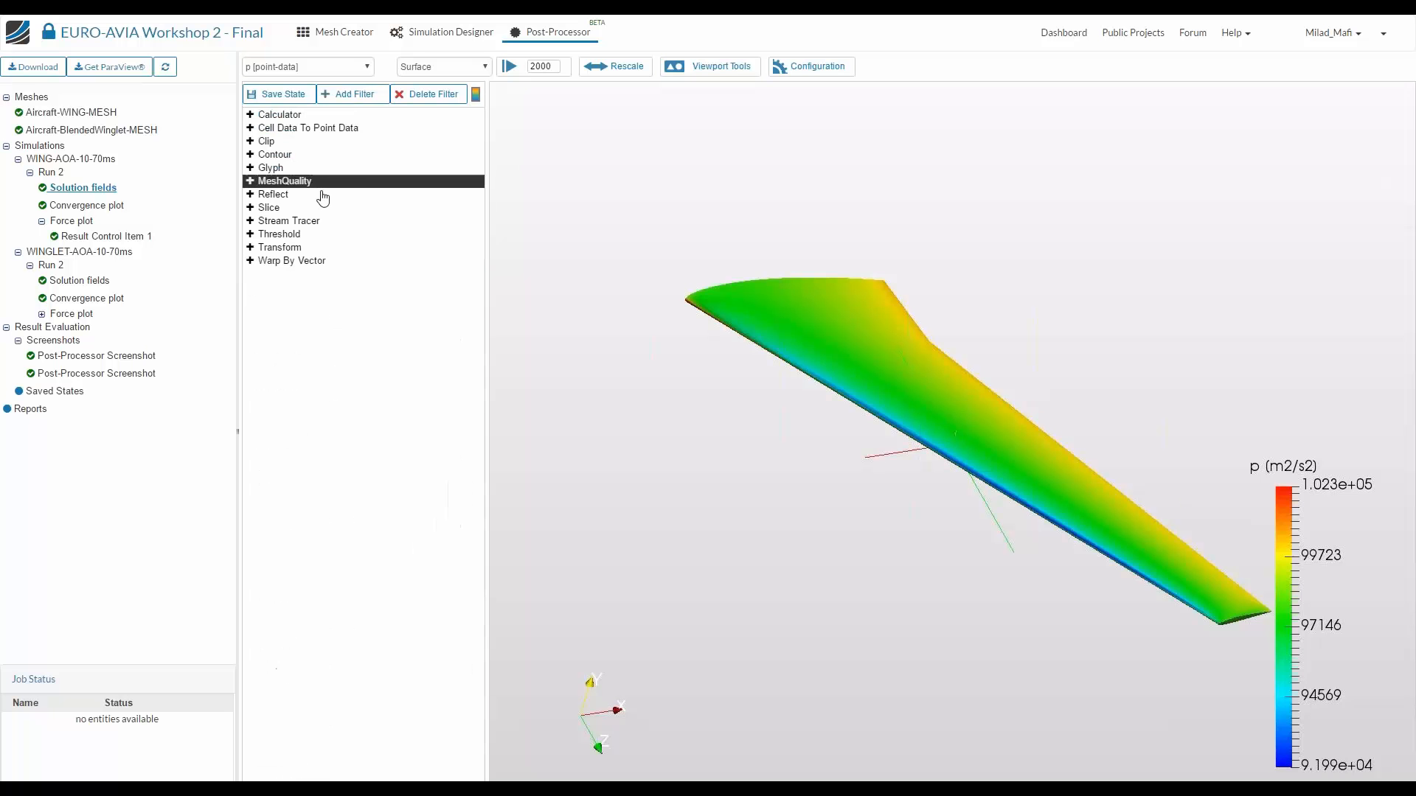
left_click(313, 207)
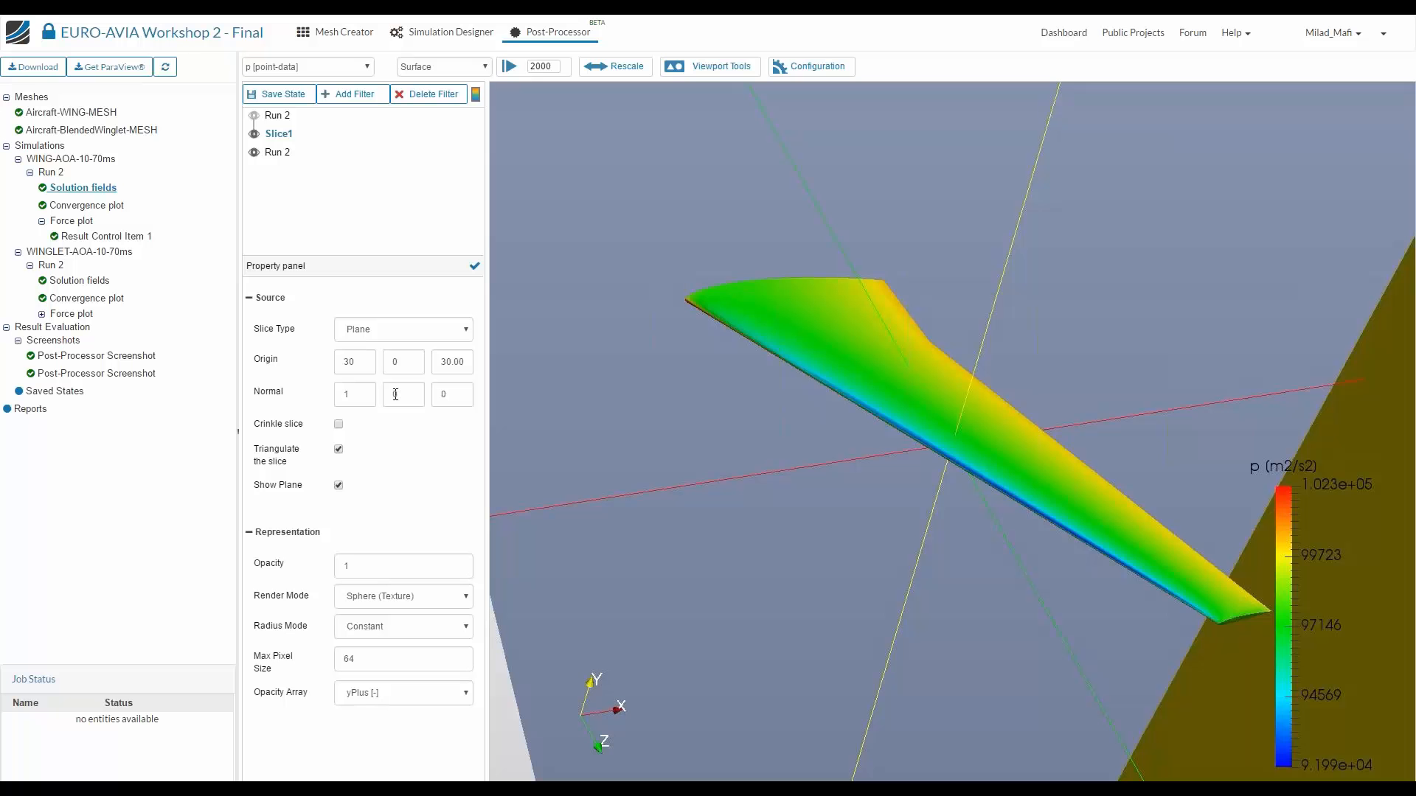
Set the slice plane's origin to 0, 0, 5 and its normal to 0, 0, 1, and apply the change
left_click(360, 360)
double_click(360, 359)
type("09")
key("Tab")
left_click(361, 360)
key("BackSpace")
double_click(452, 360)
type("5")
key("Tab")
type("0")
key("Tab")
key("Tab")
type("1")
left_click(473, 267)
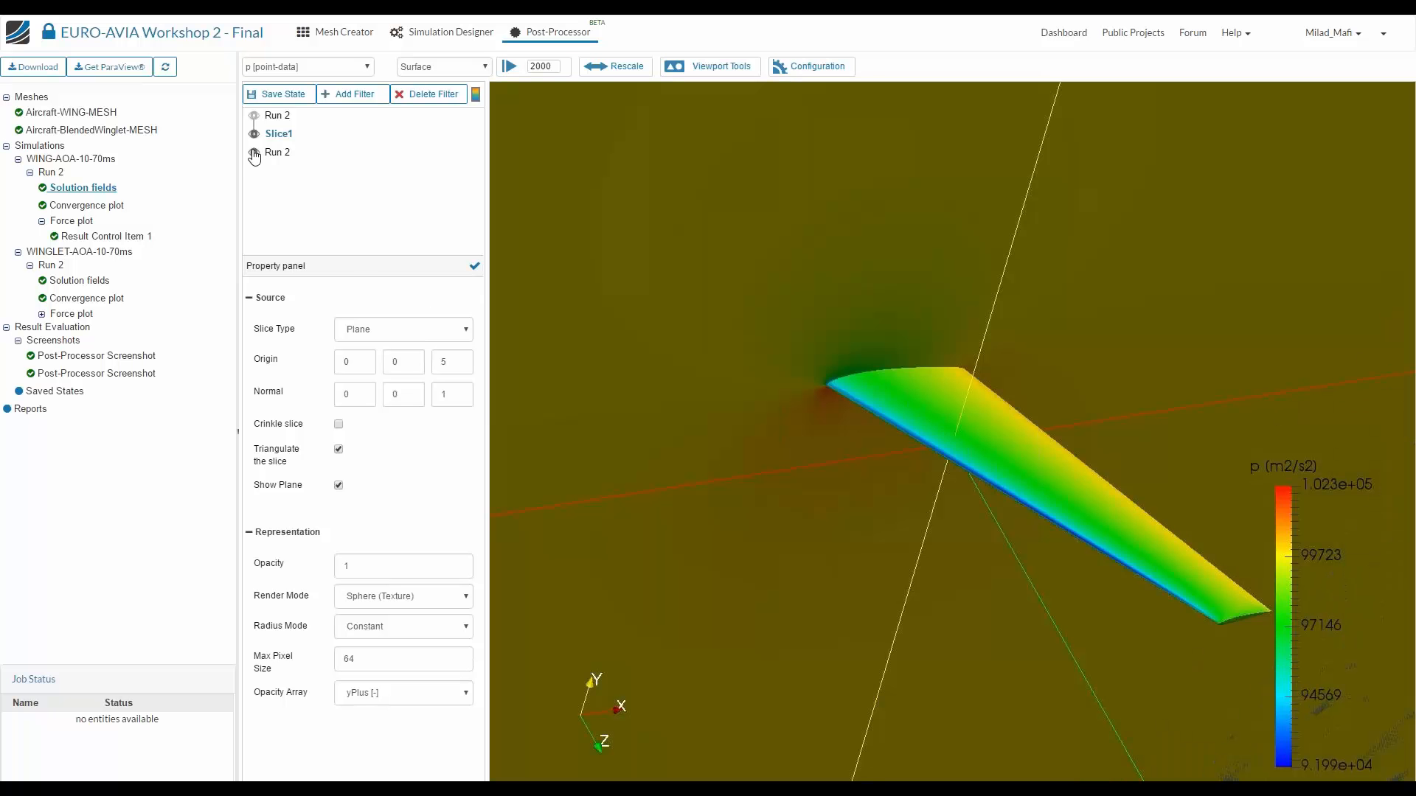
Hide the wing-only Run 2 result and set the view orientation to +Z
left_click(254, 153)
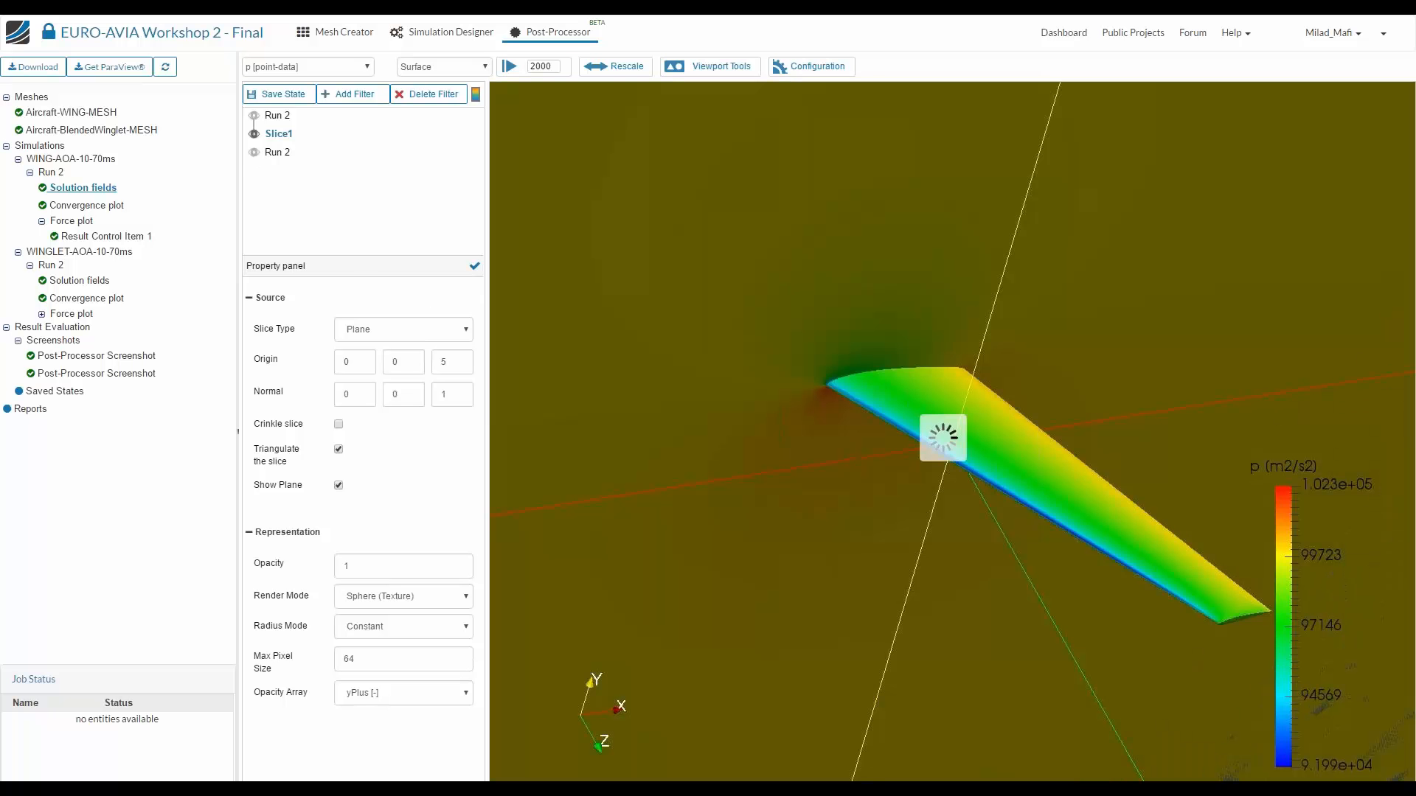
left_click(614, 70)
left_click(817, 66)
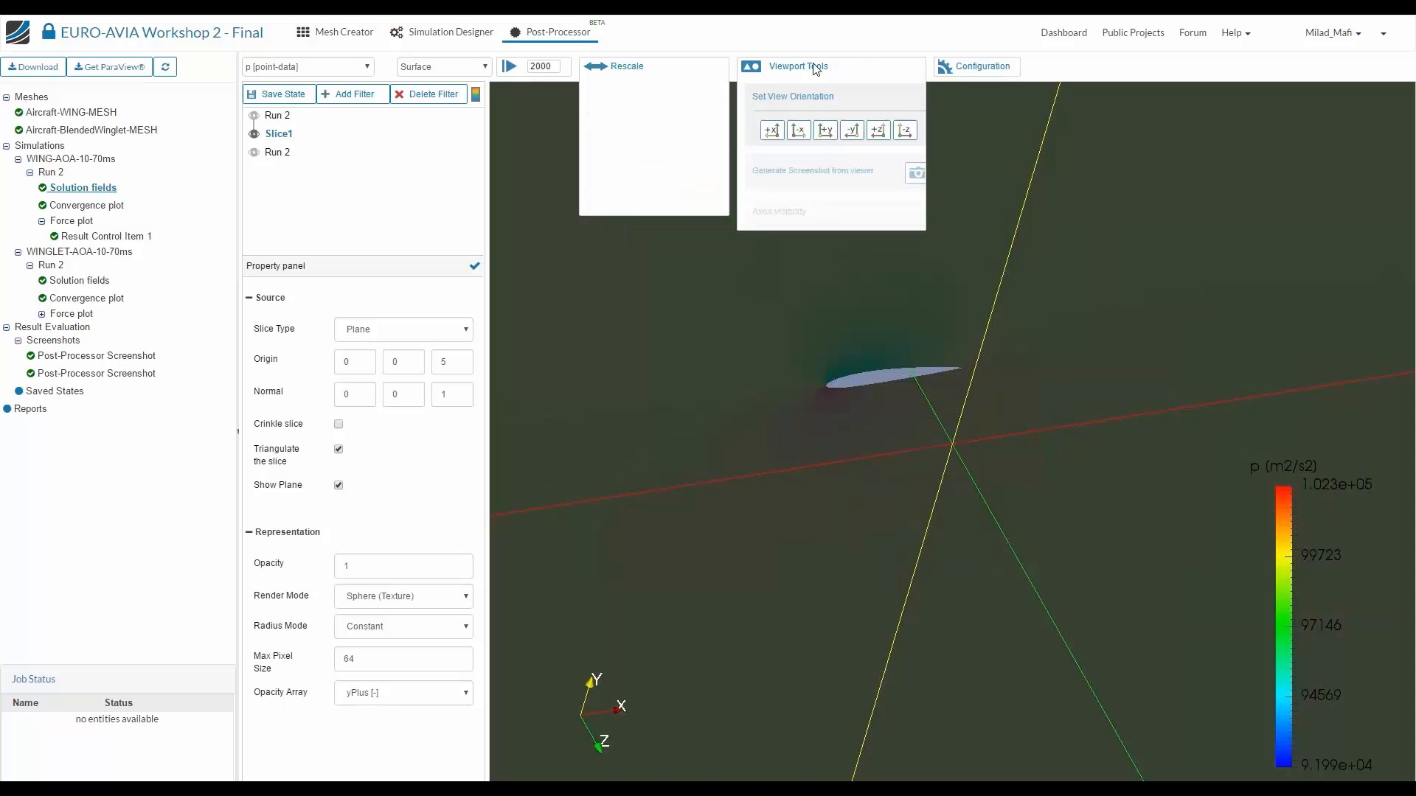
left_click(803, 133)
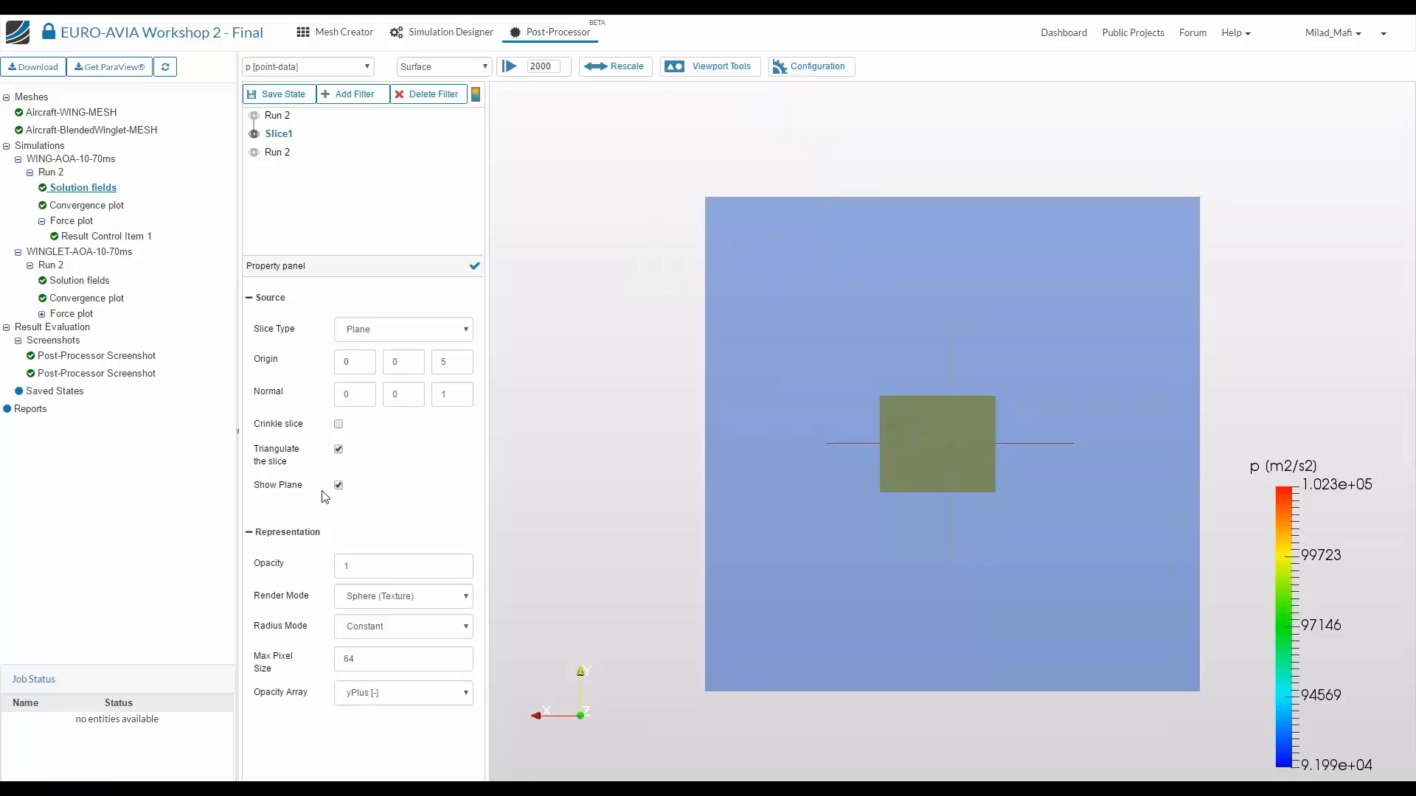
Turn off Show Plane for the slice and apply the change
left_click(338, 486)
left_click(475, 266)
scroll(964, 648, "up", 10)
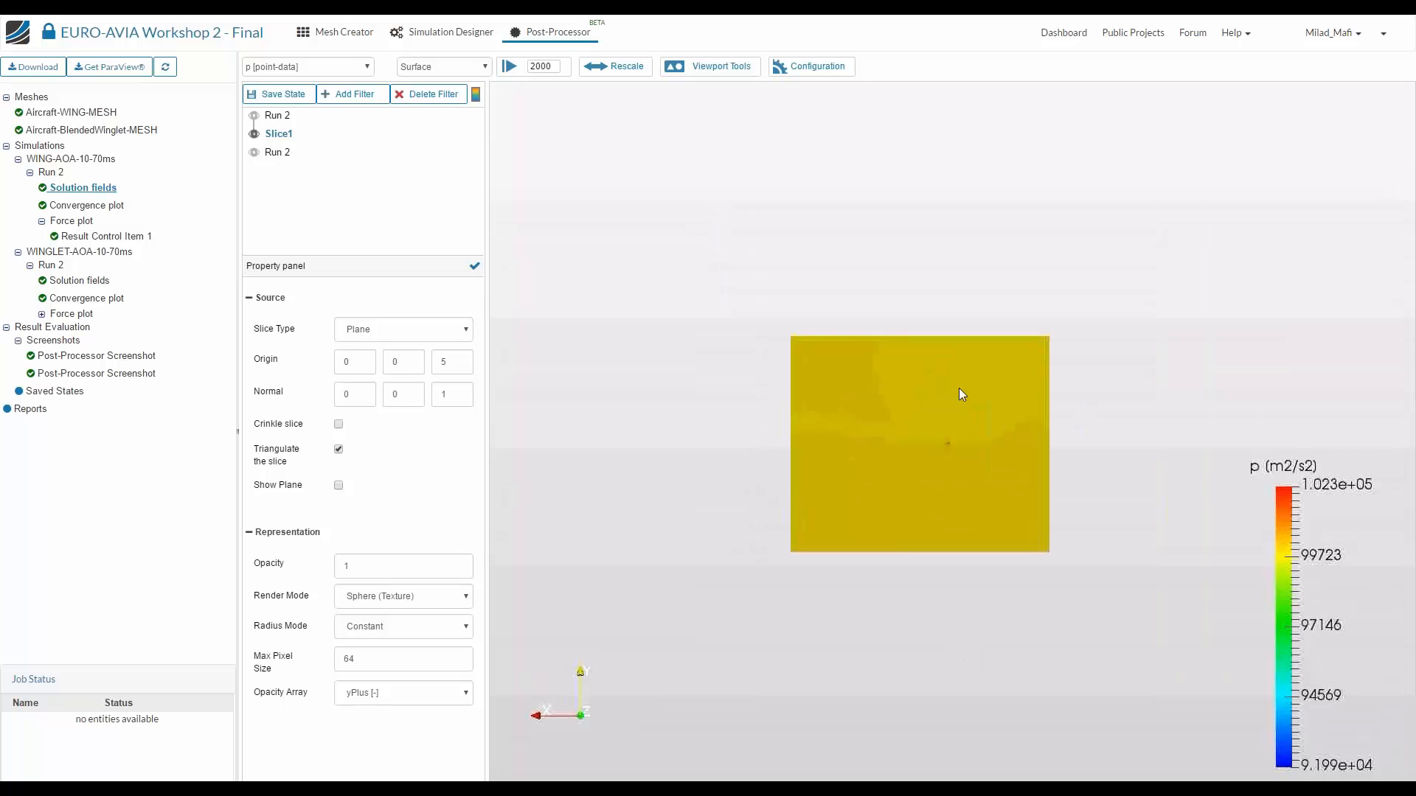
scroll(987, 581, "up", 5)
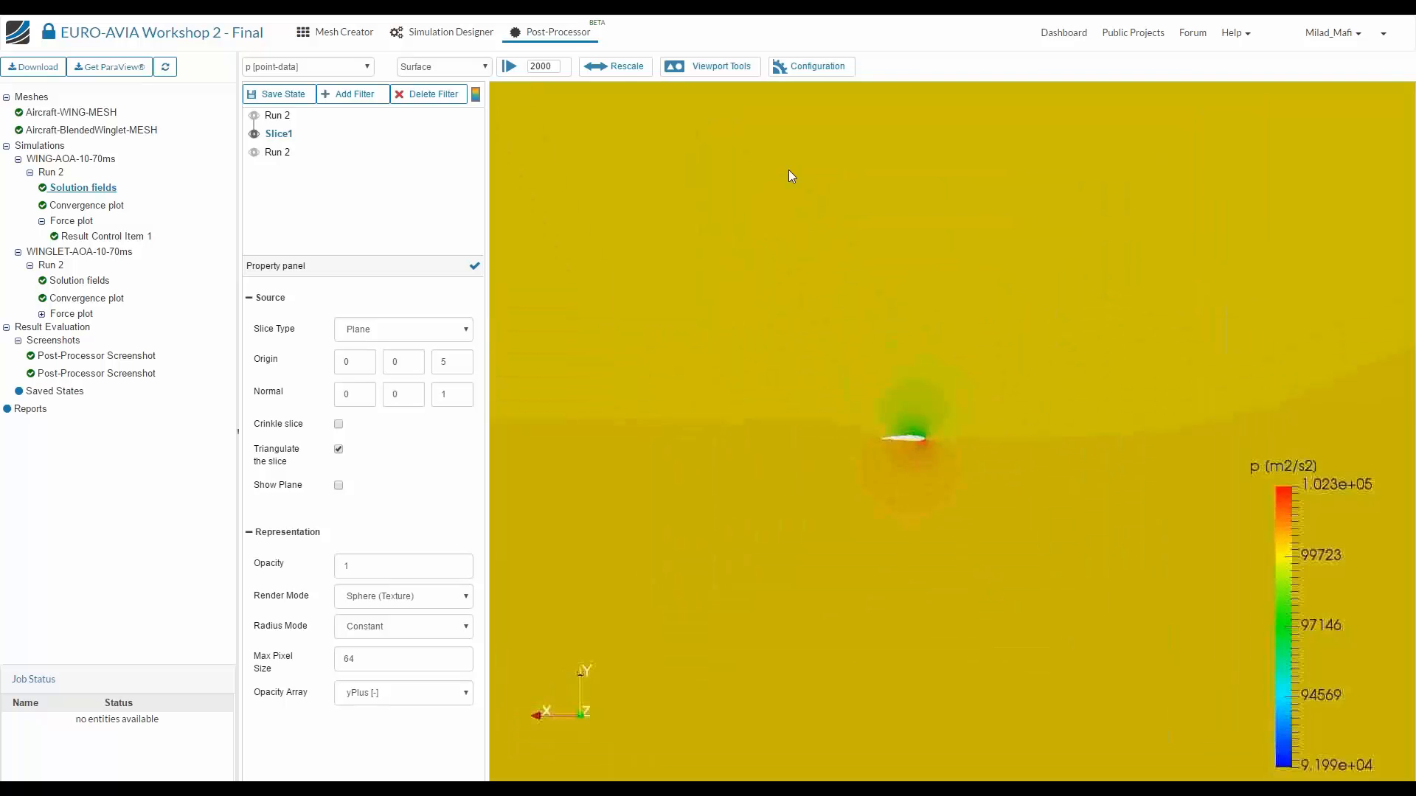
Set the view orientation to -Z and examine the pressure distribution around the airfoil section up close
left_click(679, 68)
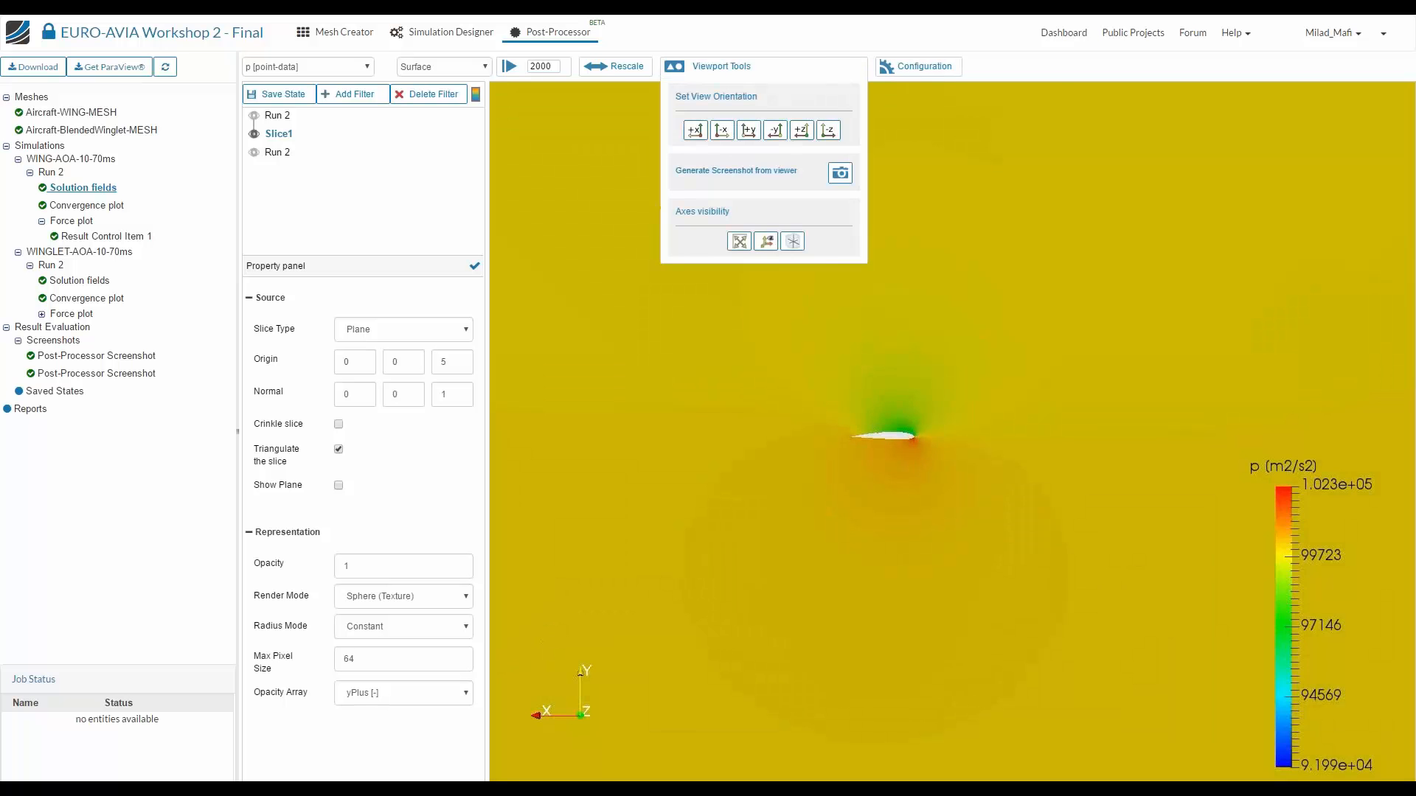
left_click(828, 131)
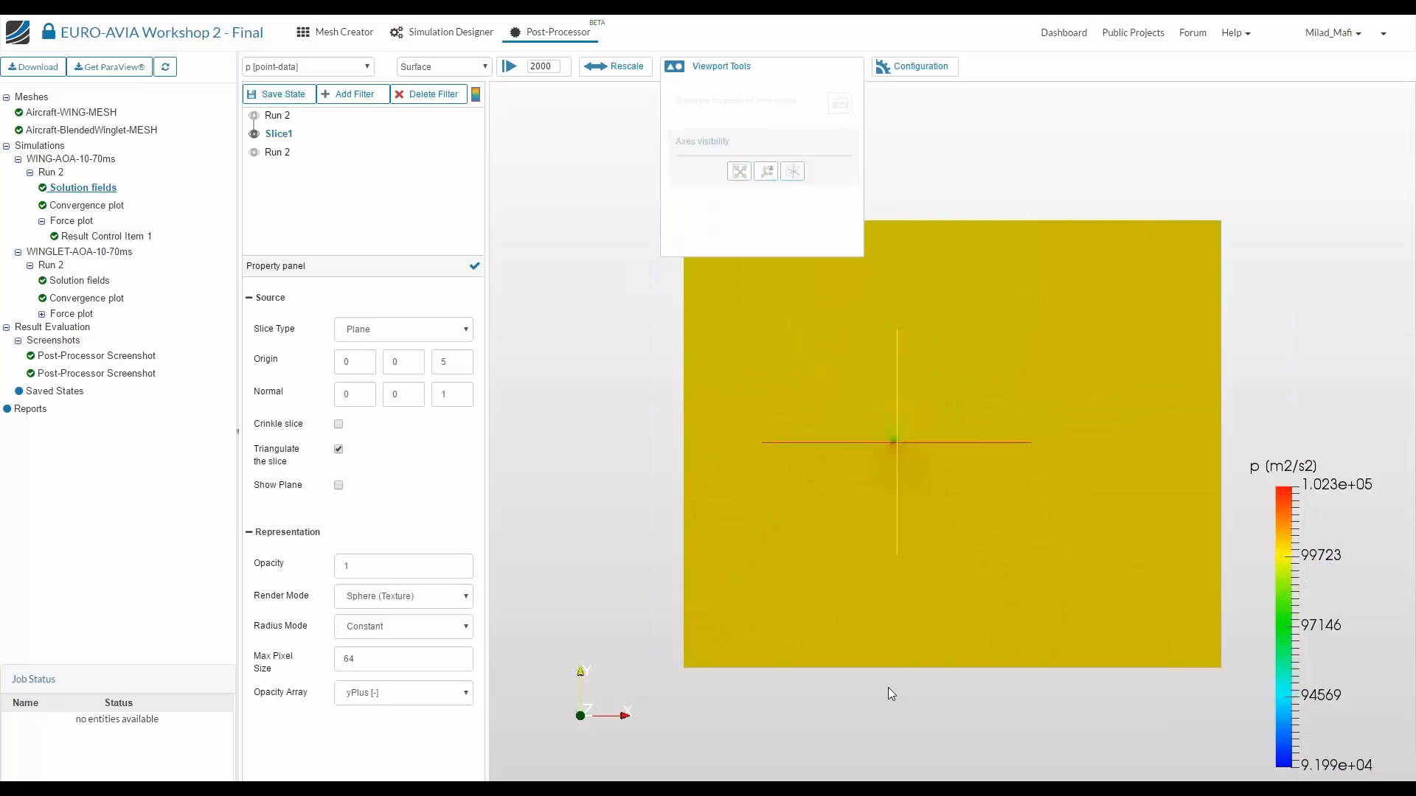
scroll(888, 687, "up", 5)
middle_click_drag(806, 495, 825, 493)
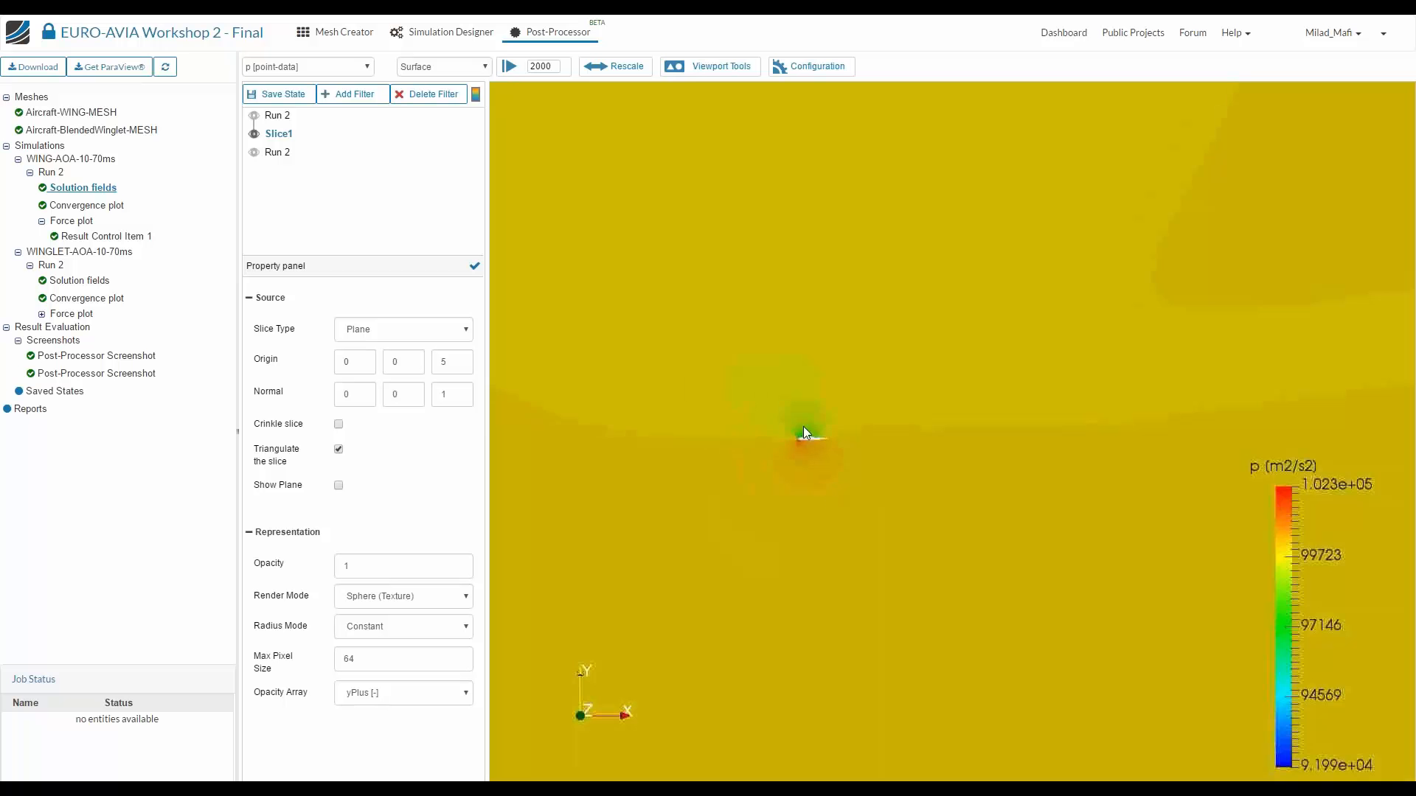
right_click_drag(803, 426, 803, 517)
middle_click_drag(820, 457, 961, 448)
right_click_drag(860, 319, 863, 445)
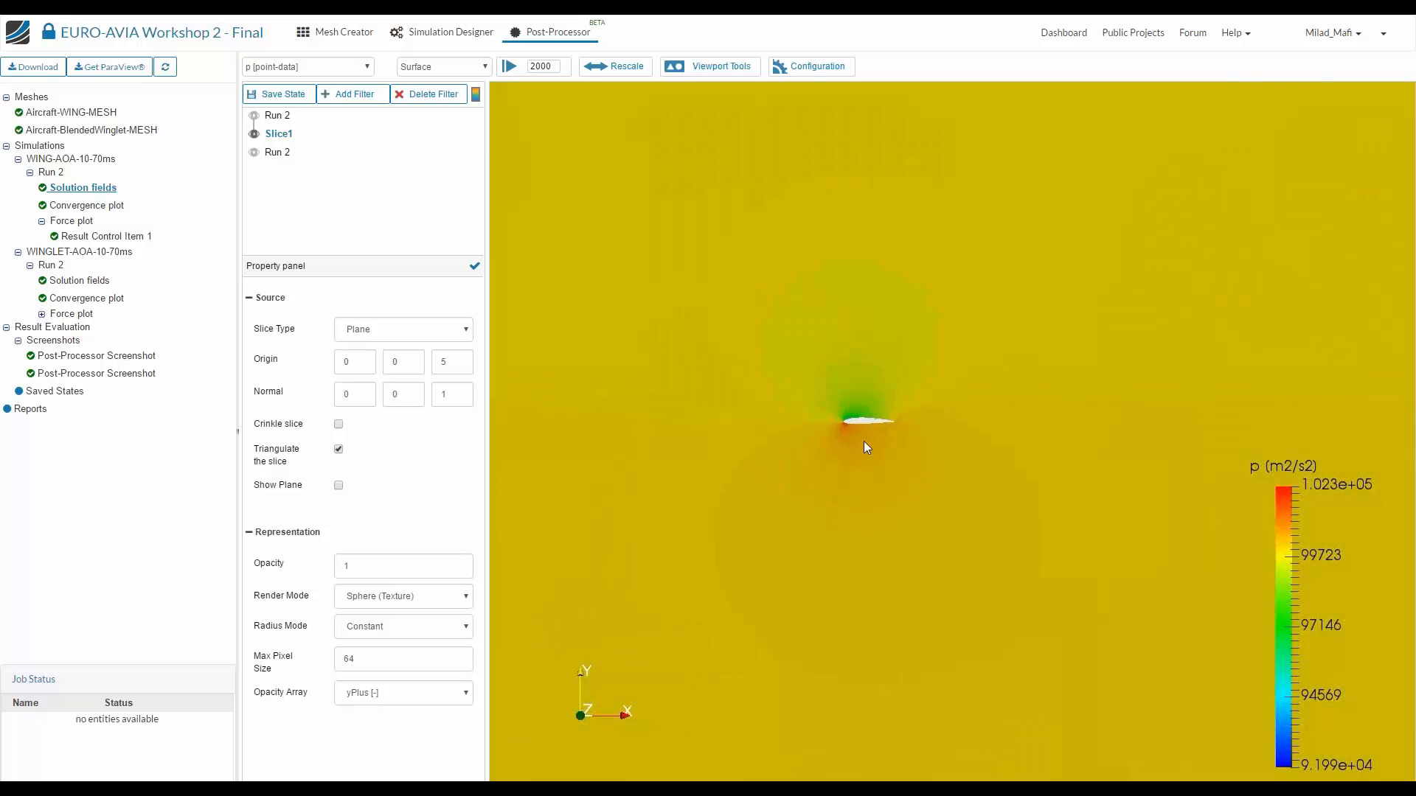
middle_click_drag(926, 428, 975, 427)
right_click_drag(997, 233, 967, 377)
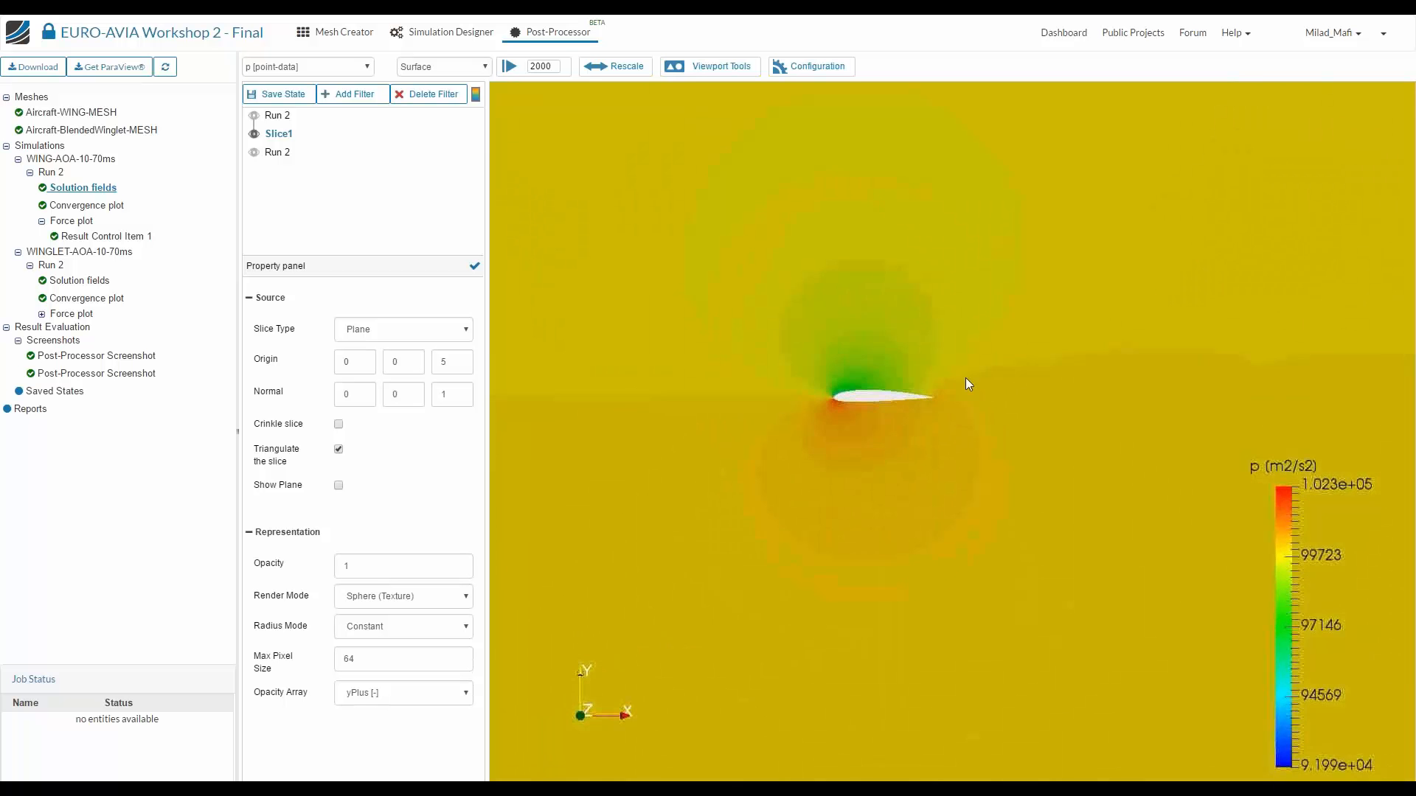
right_click_drag(993, 193, 993, 386)
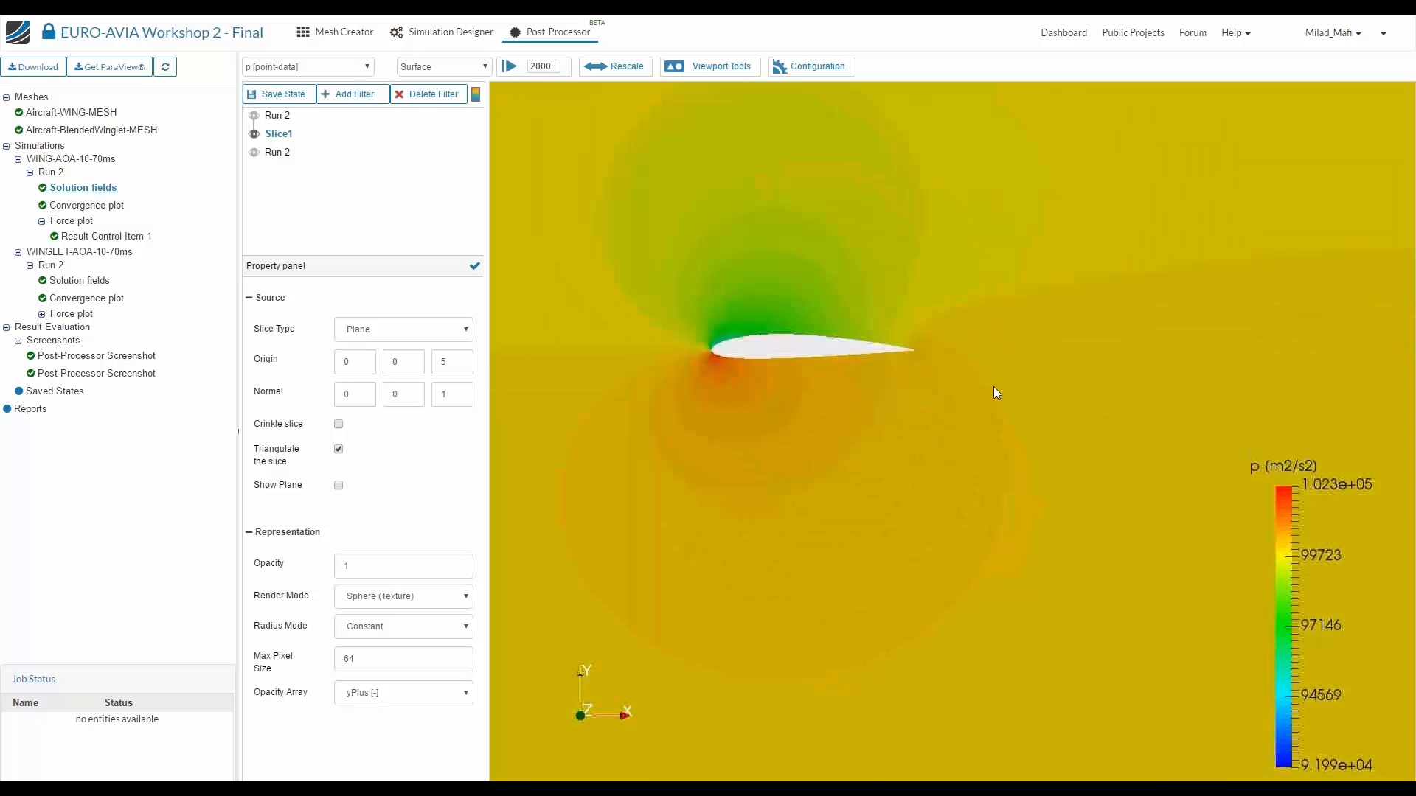
middle_click_drag(1011, 312, 1127, 343)
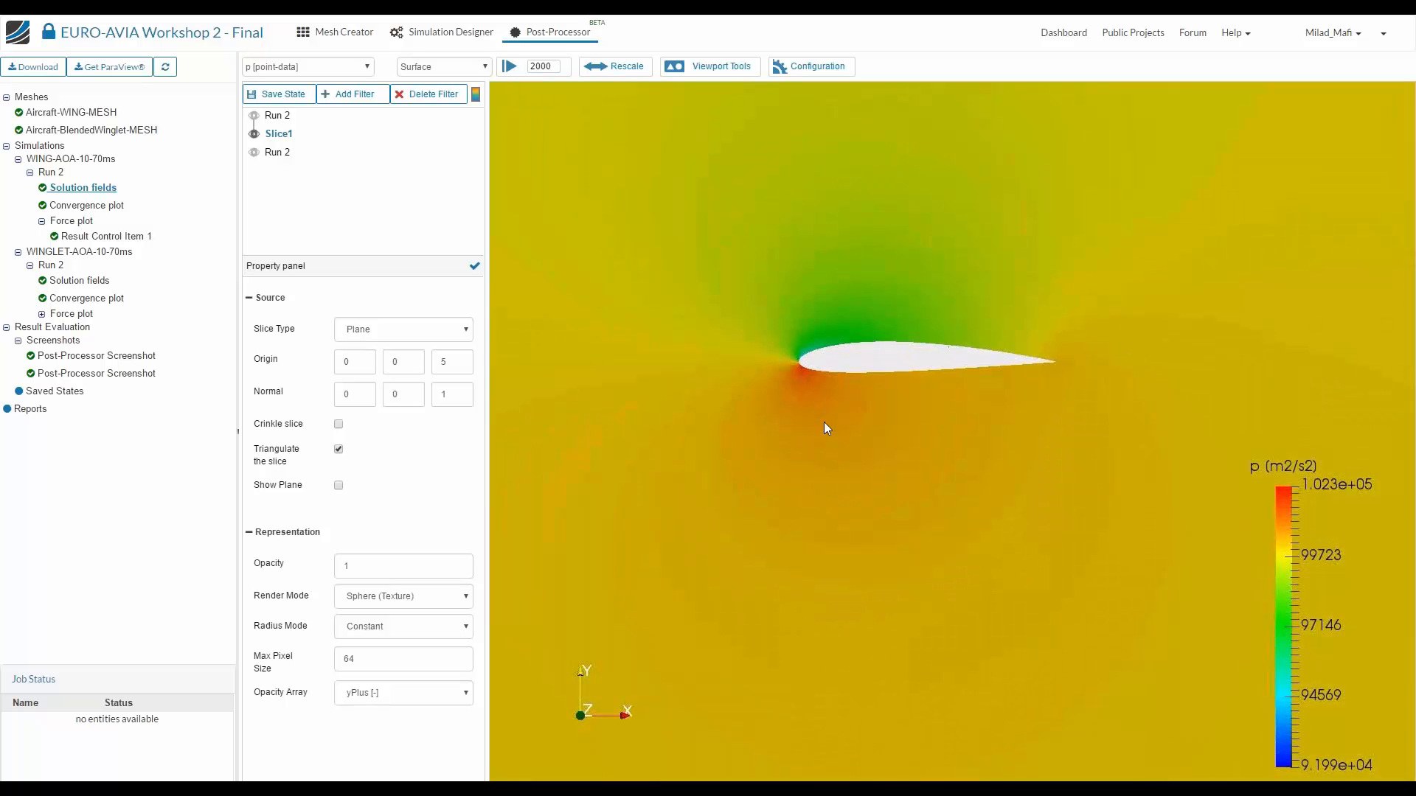
Color the slice by the velocity field U [point-data]
left_click(358, 67)
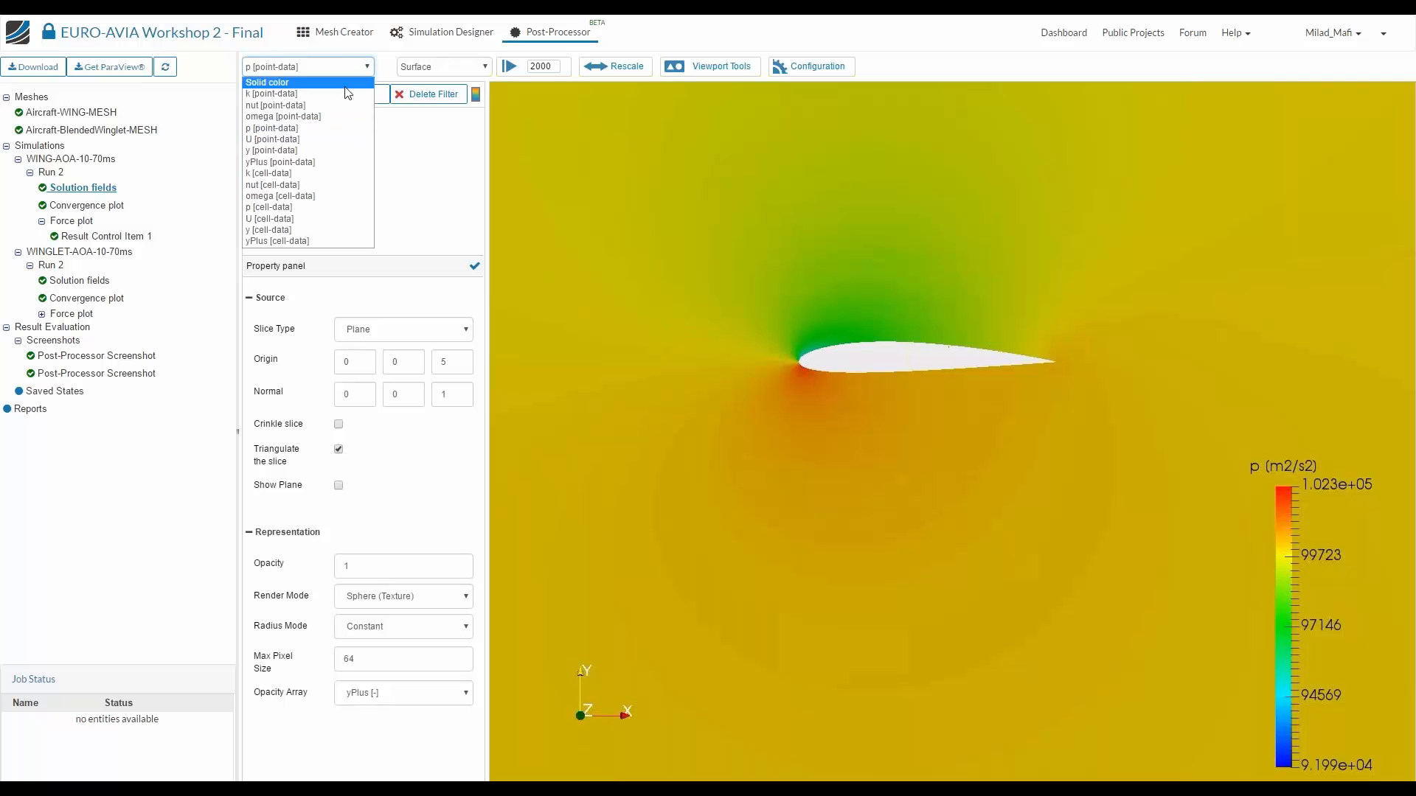
left_click(327, 139)
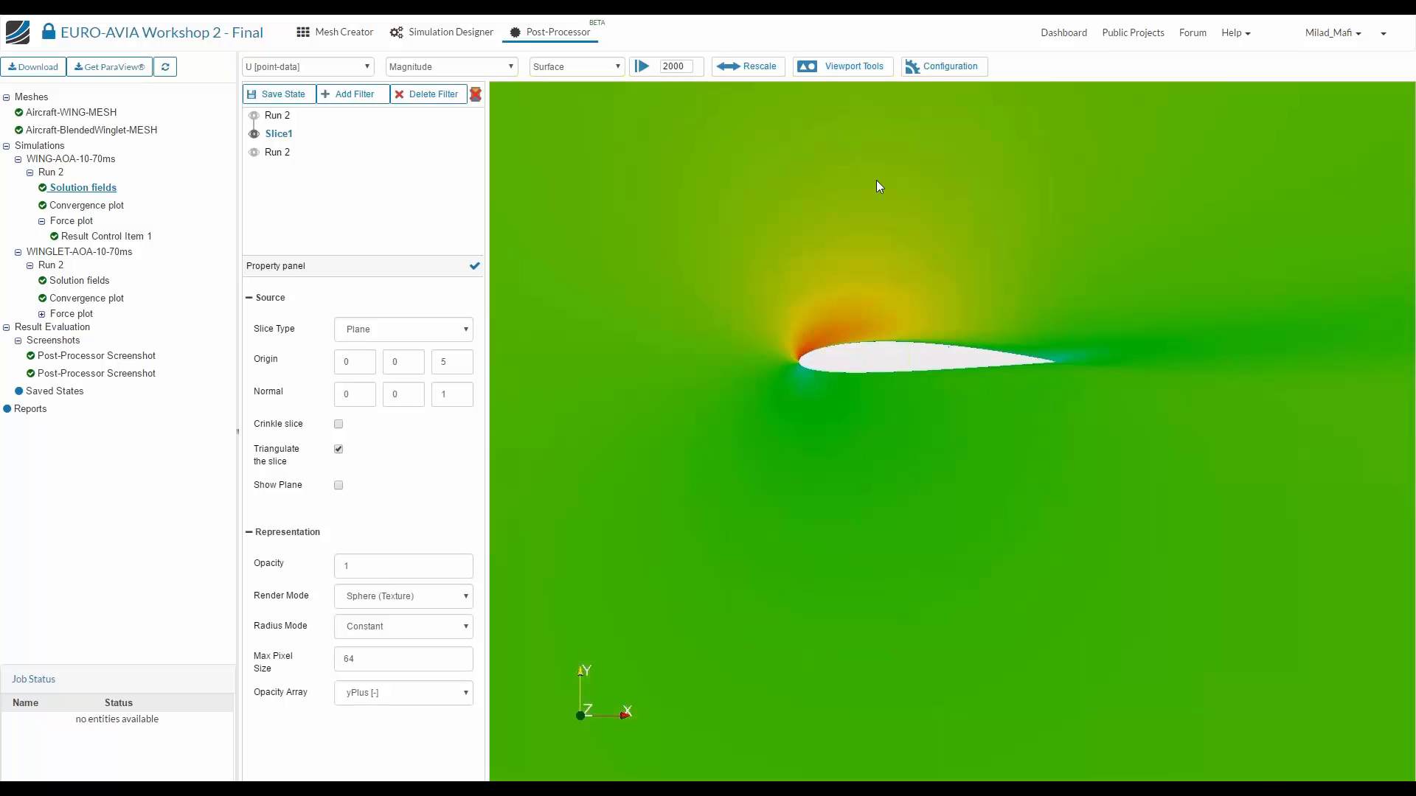
right_click_drag(877, 180, 882, 268)
Set the maximum of the velocity magnitude's custom color range to 80 and view the wake around the airfoil
mouse_move(730, 65)
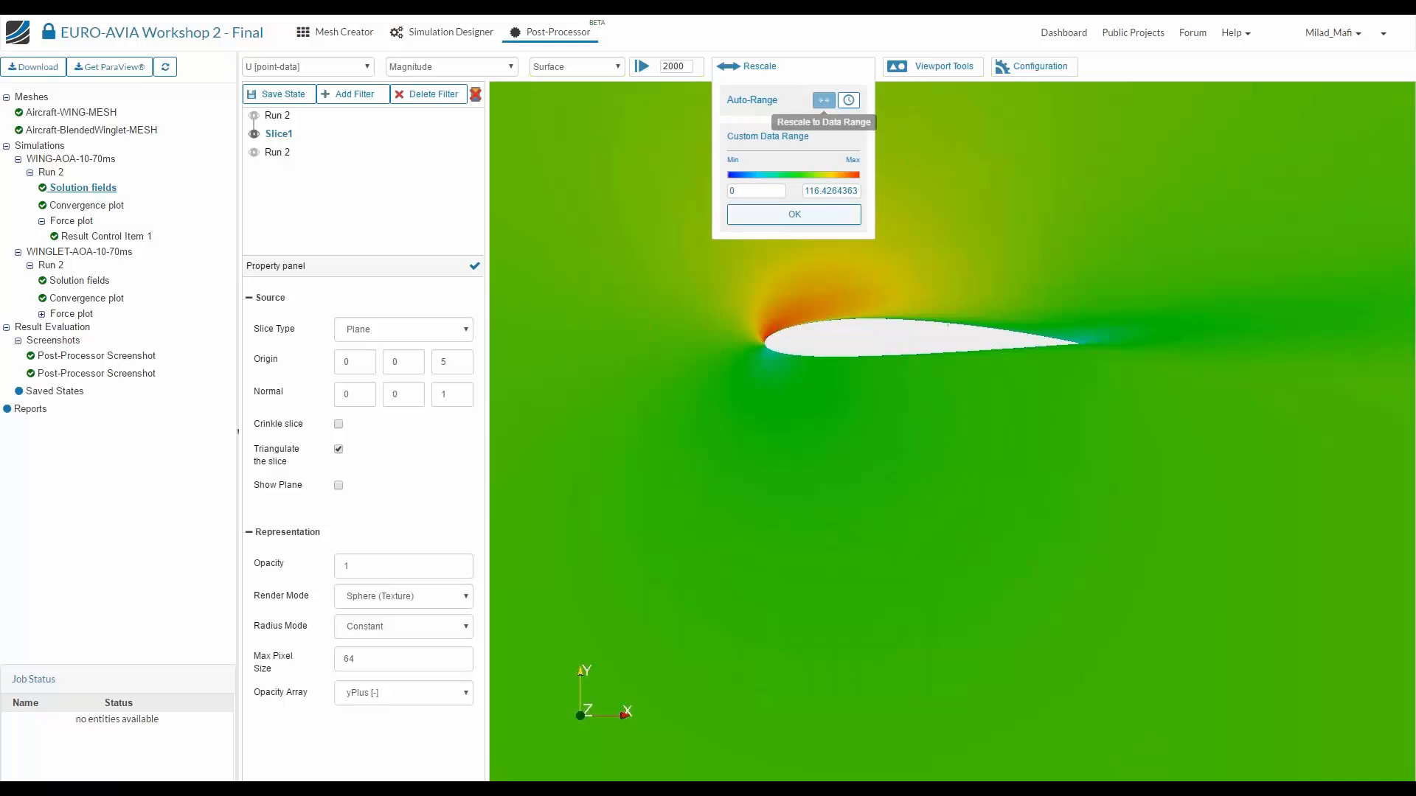
double_click(831, 191)
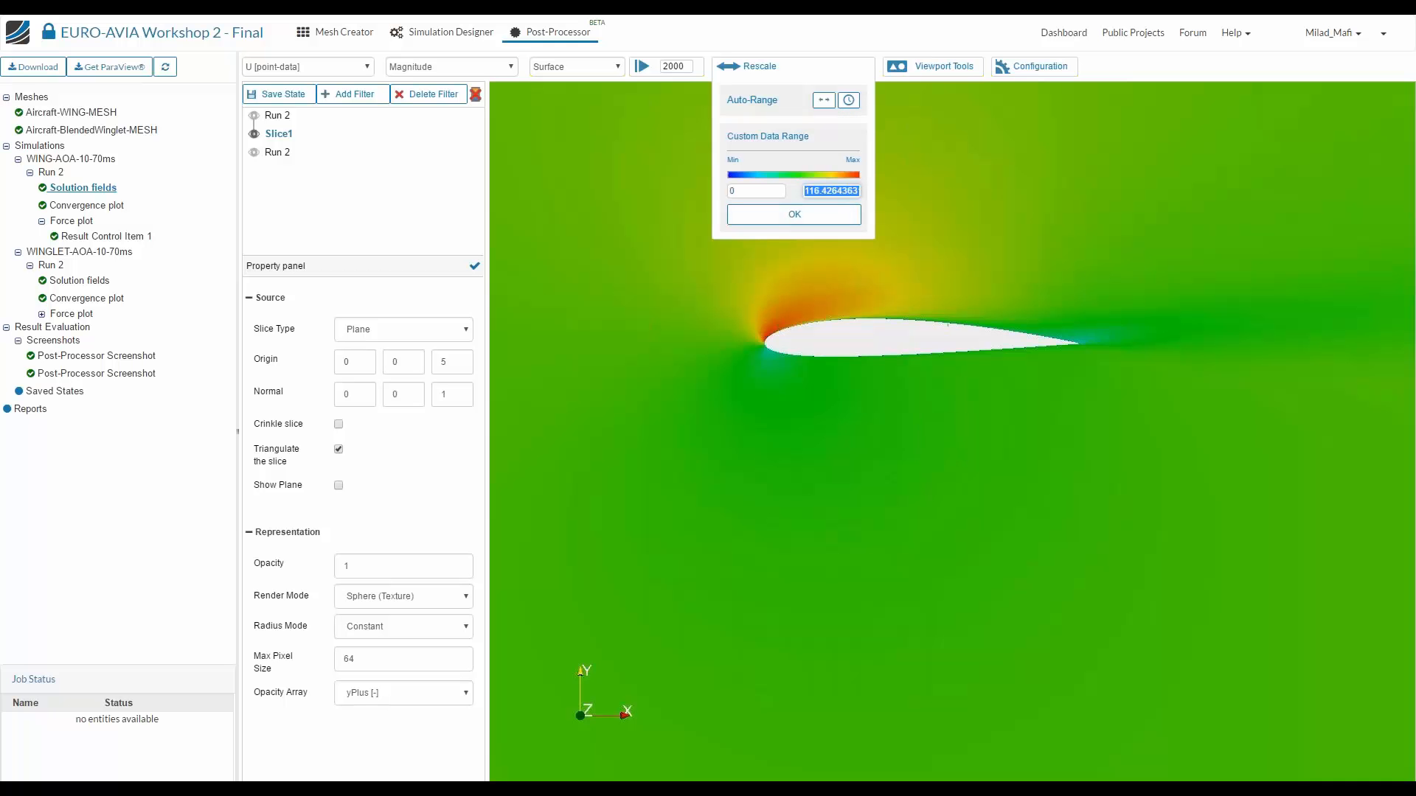
type("80")
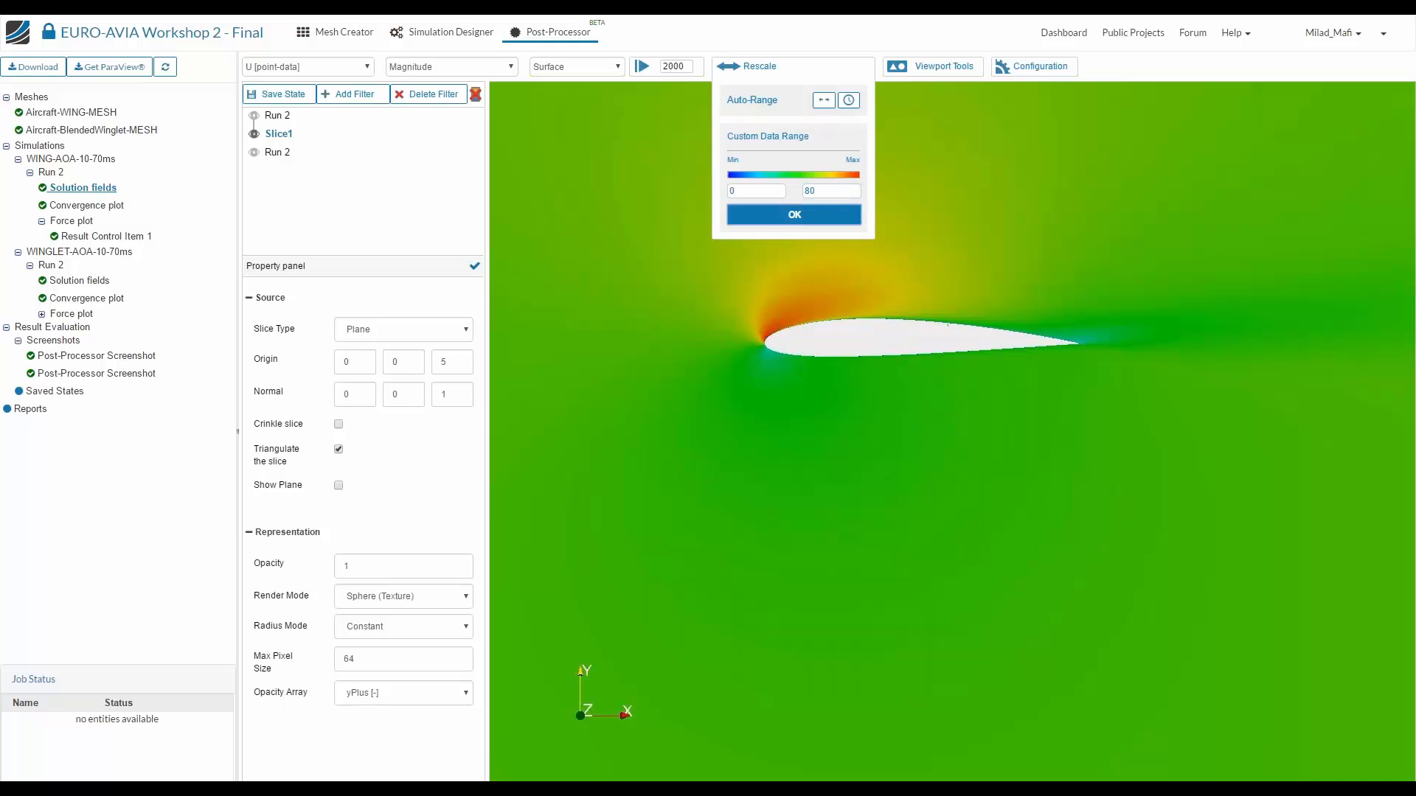
key("Return")
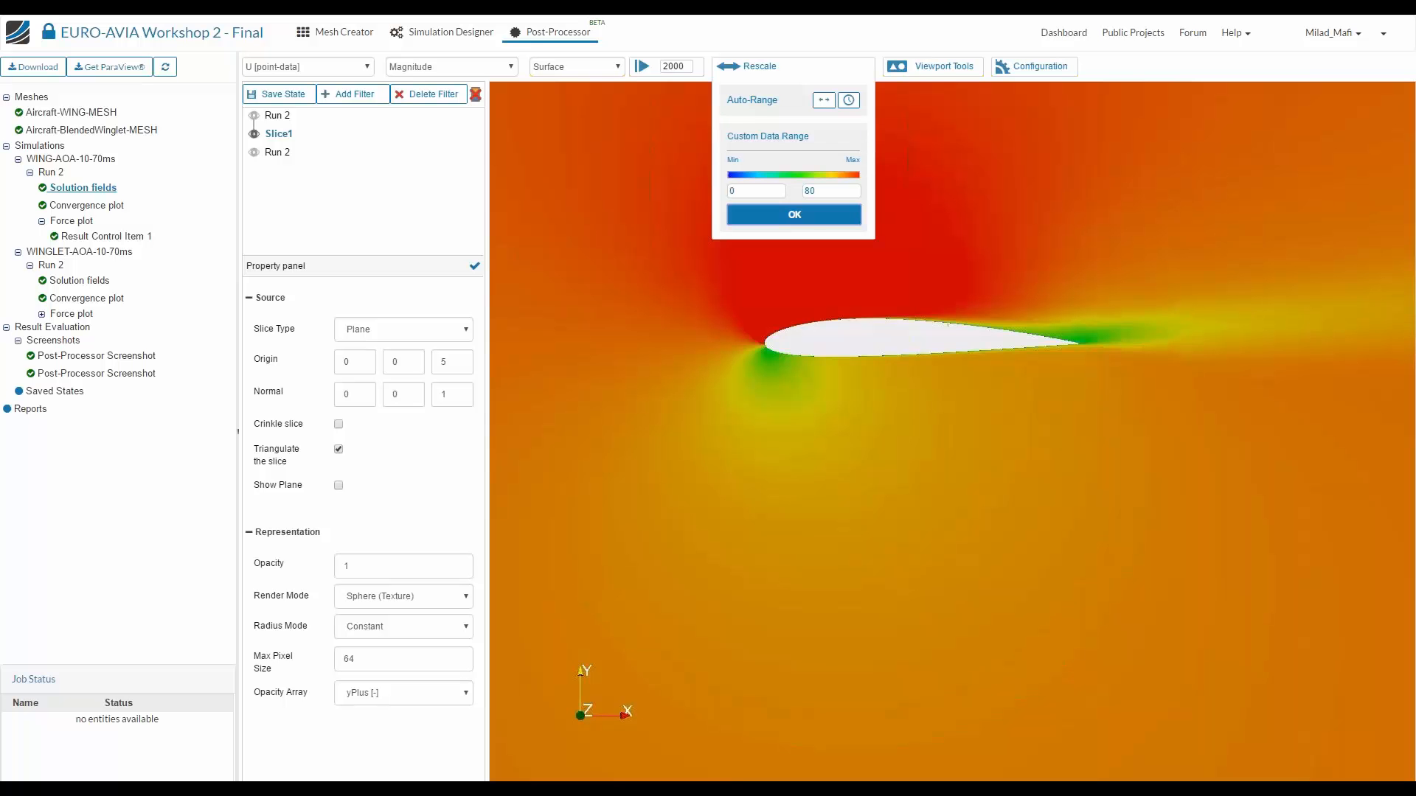
left_click(731, 428)
scroll(730, 413, "down", 3)
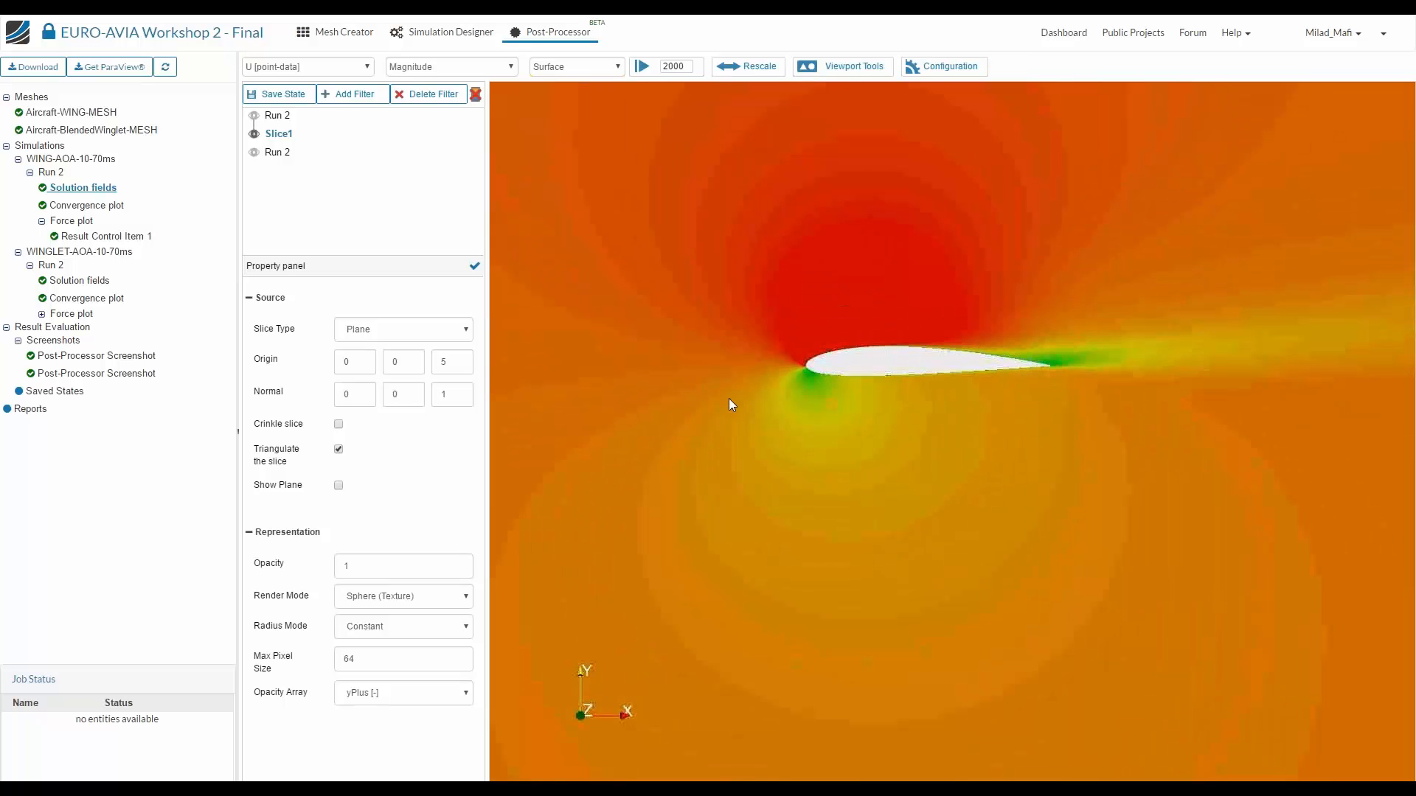
scroll(729, 402, "down", 3)
Rescale the velocity colors to the data range and examine the flow around the airfoil
left_click(749, 66)
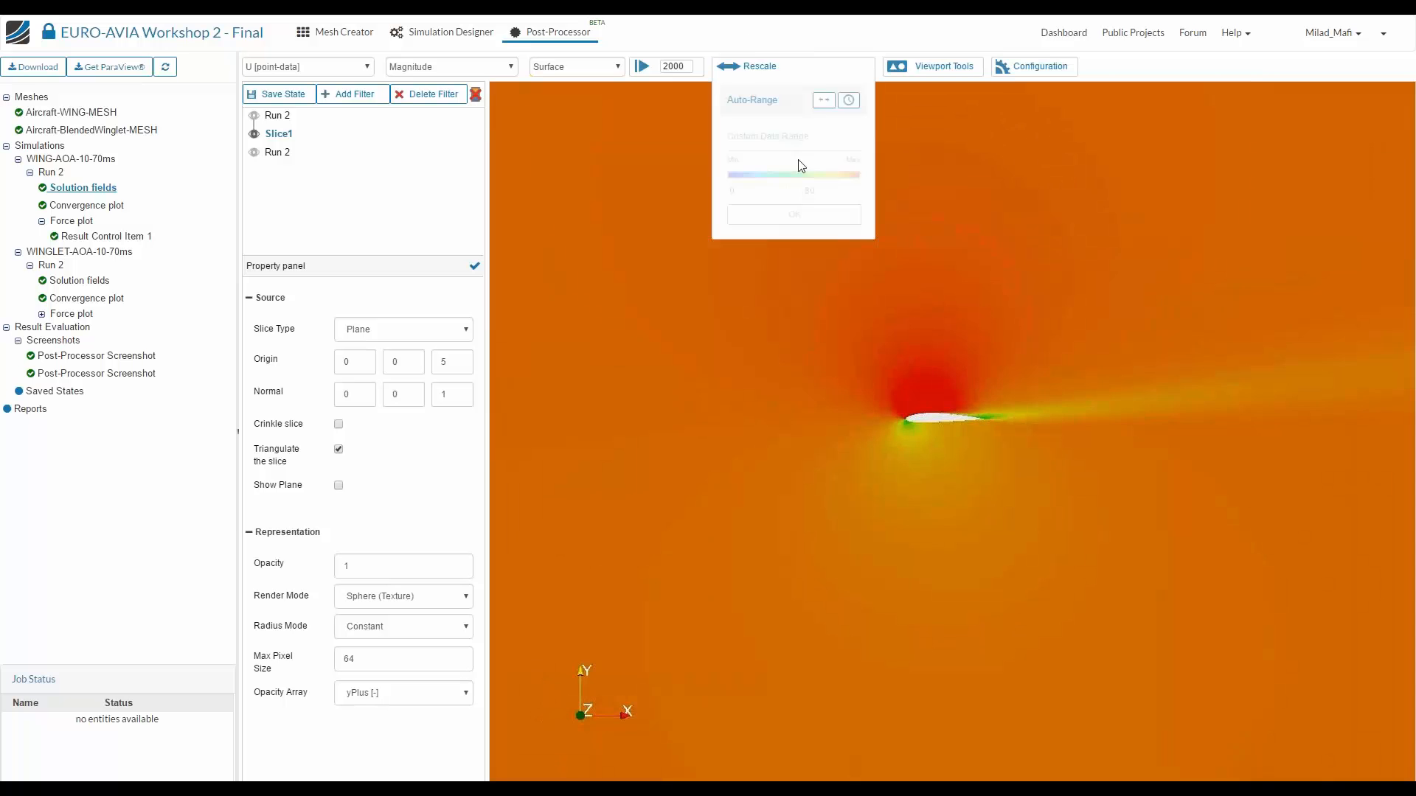
left_click(823, 99)
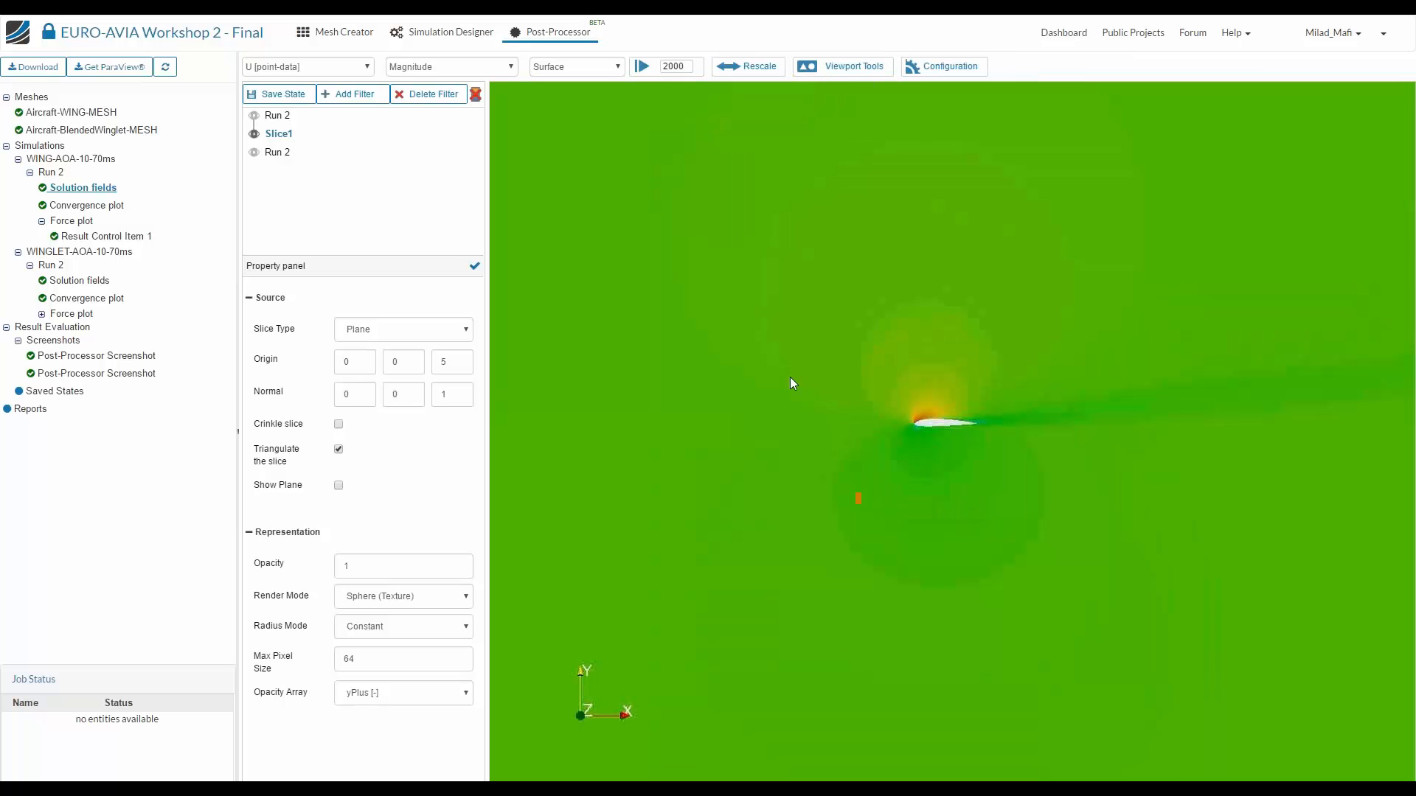
scroll(937, 545, "up", 5)
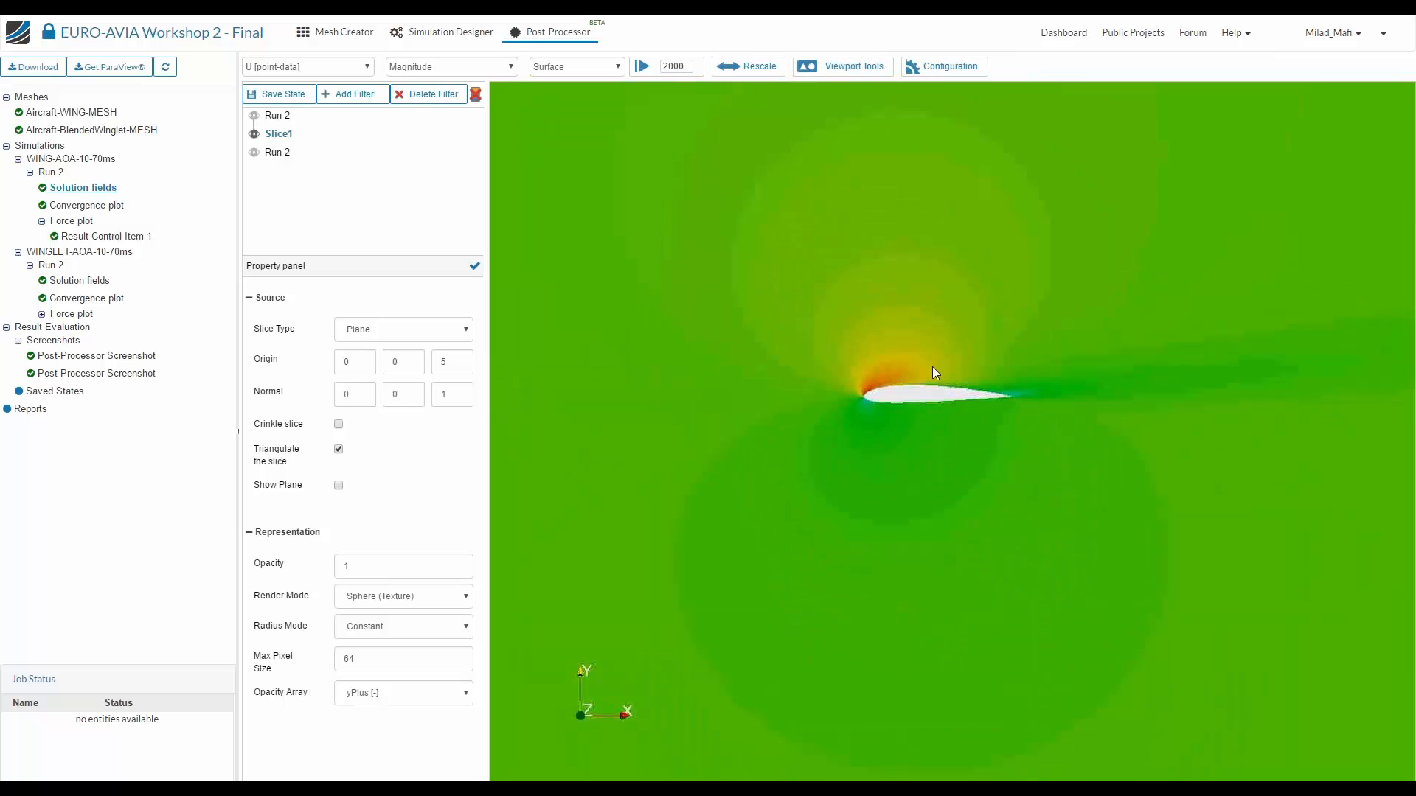
scroll(919, 420, "up", 3)
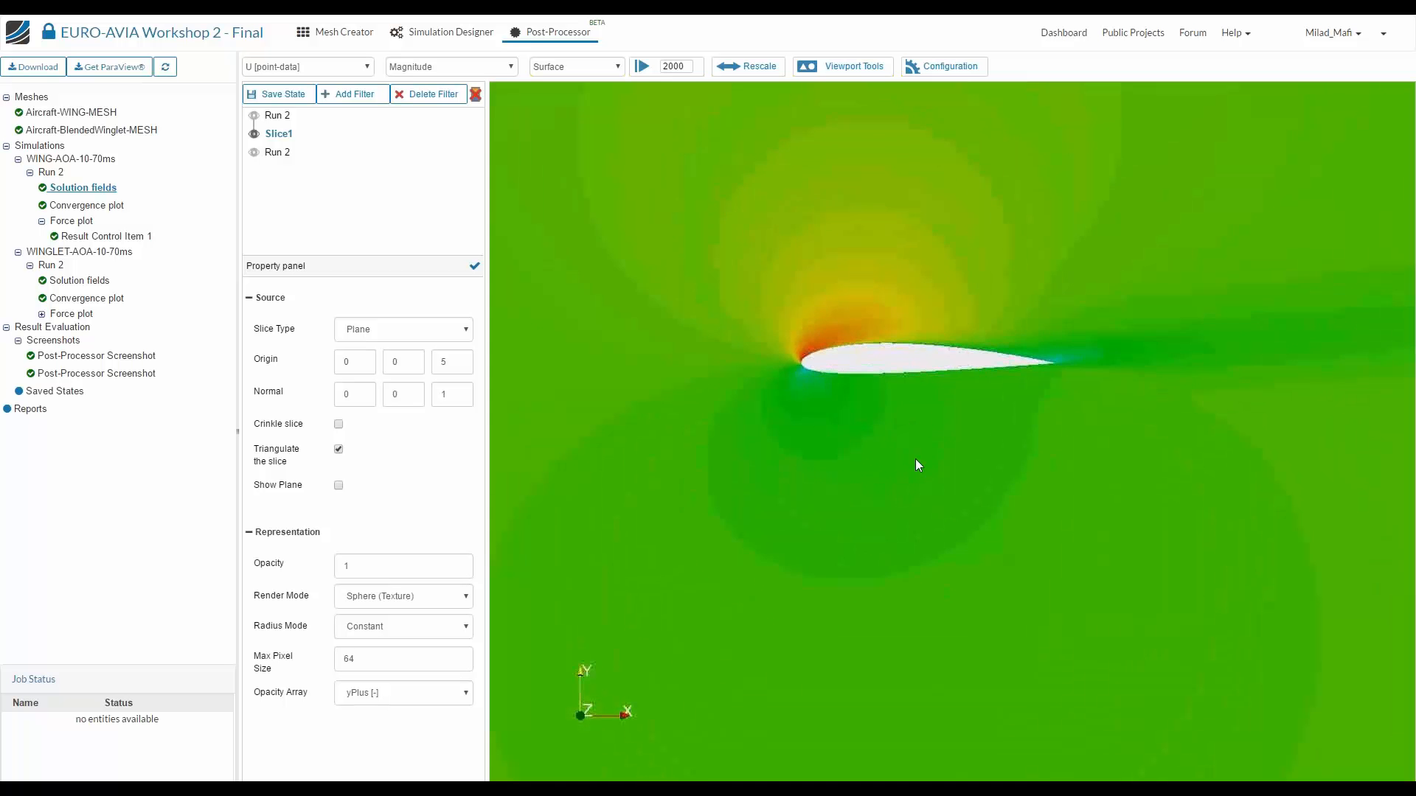
scroll(981, 332, "up", 3)
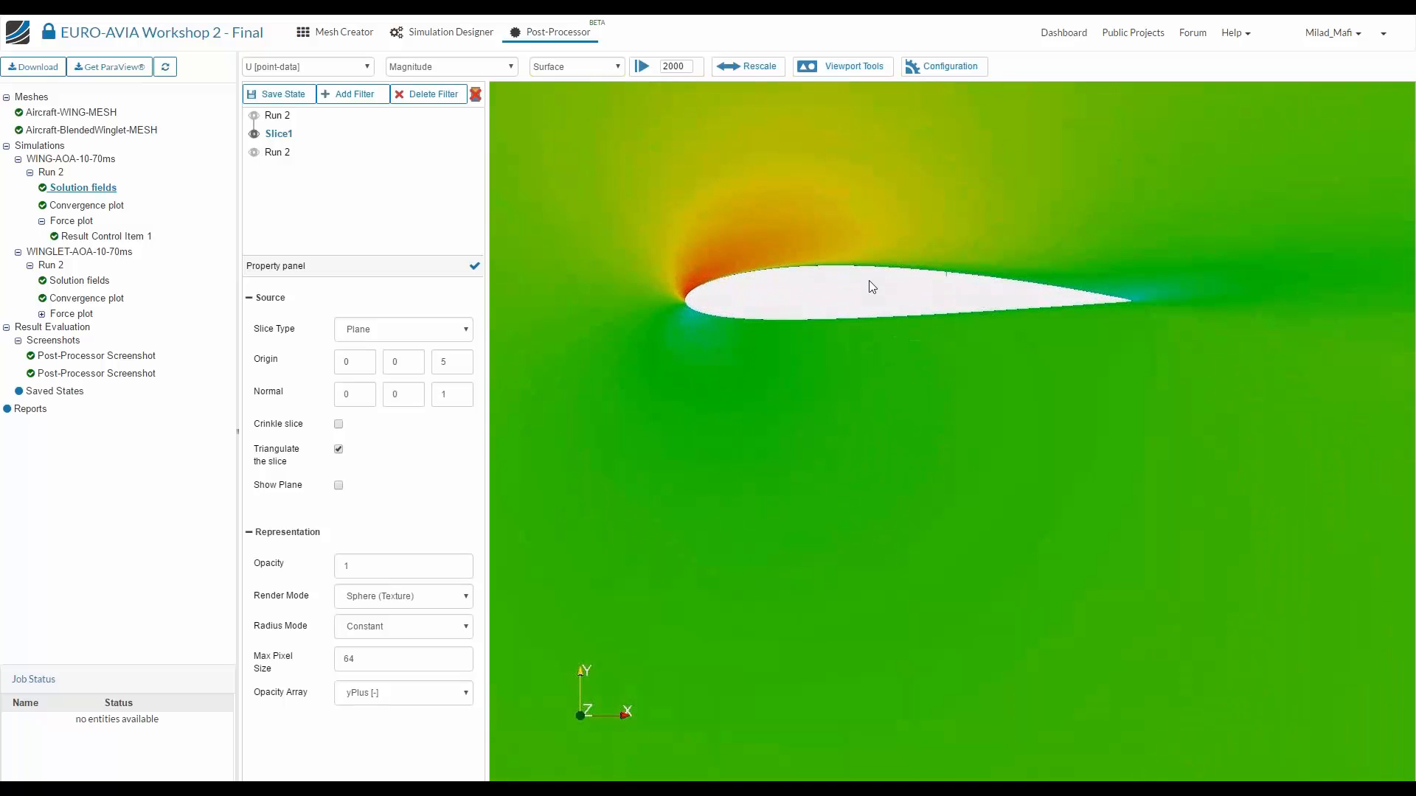
middle_click_drag(872, 287, 954, 440)
scroll(847, 644, "up", 1)
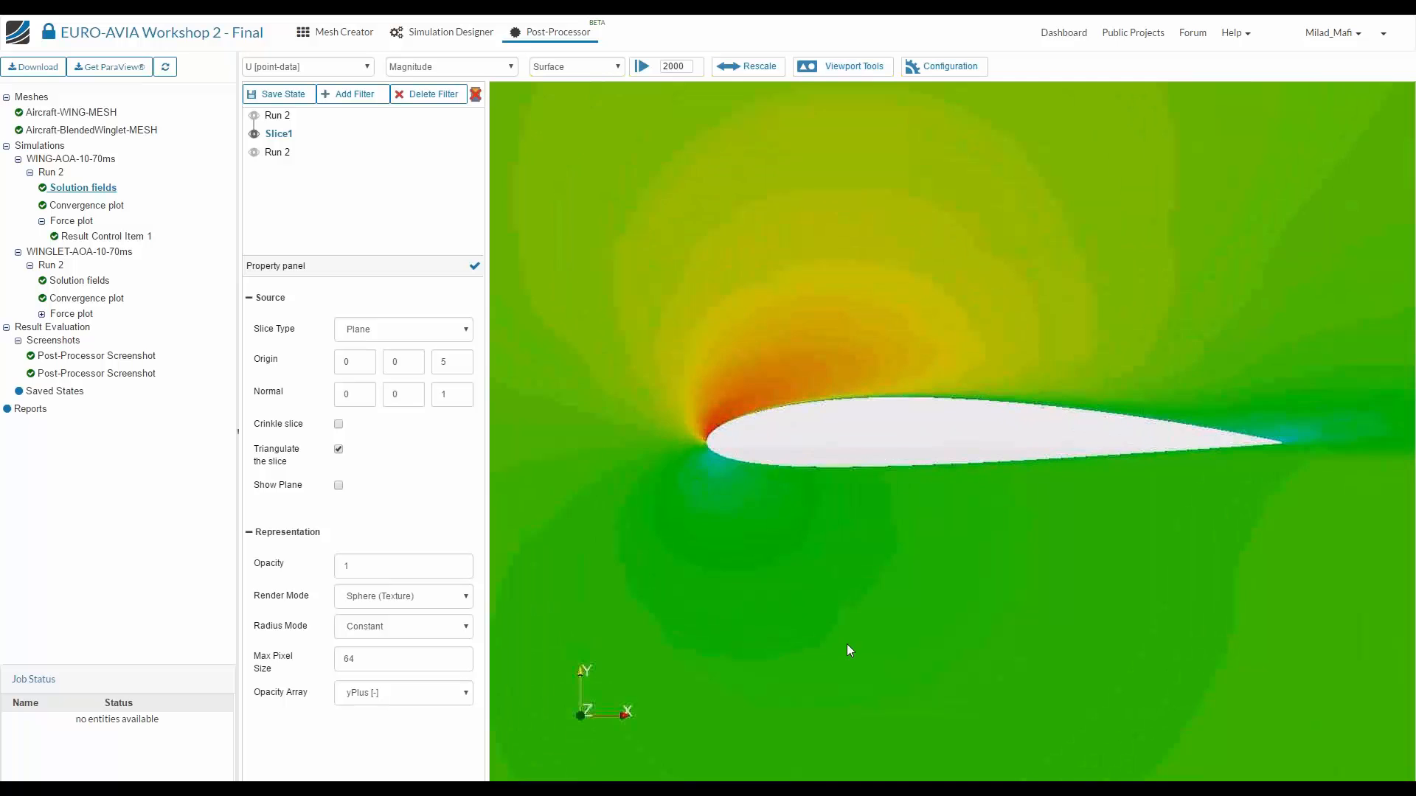
Display the slice as Surface With Edges and examine the mesh layers along the airfoil's upper and lower surfaces
scroll(891, 373, "up", 5)
scroll(894, 524, "up", 3)
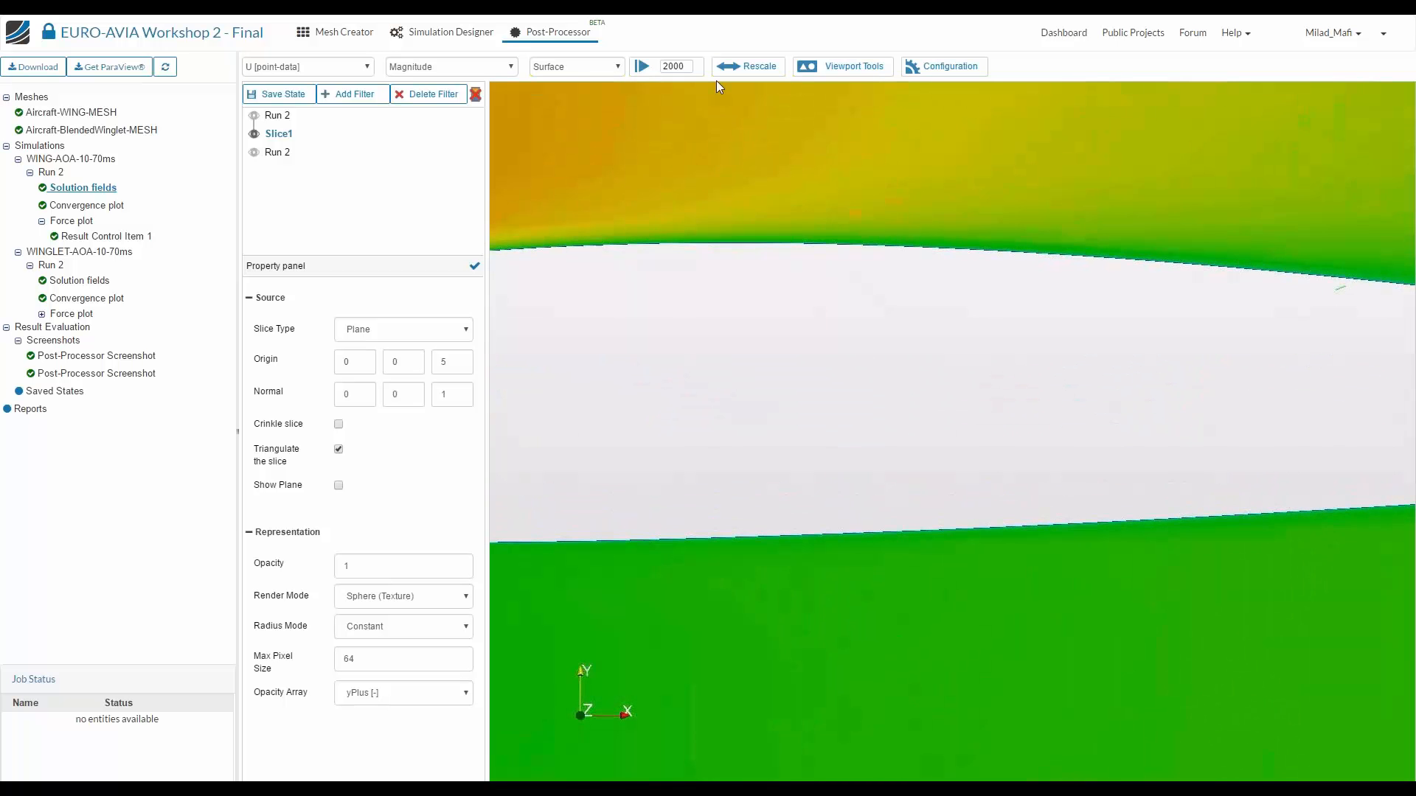
left_click(576, 67)
left_click(572, 135)
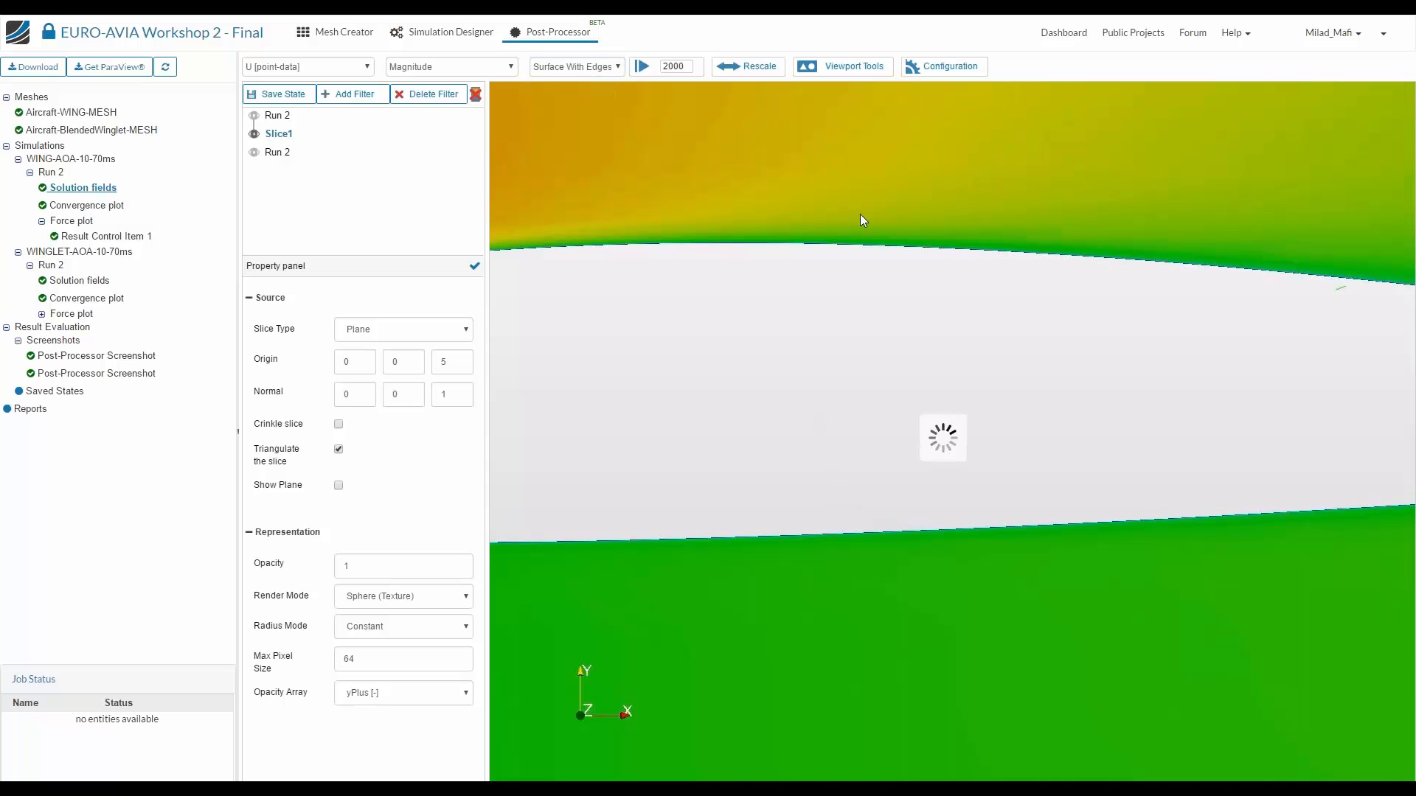
right_click_drag(873, 543, 897, 620)
middle_click_drag(884, 526, 895, 780)
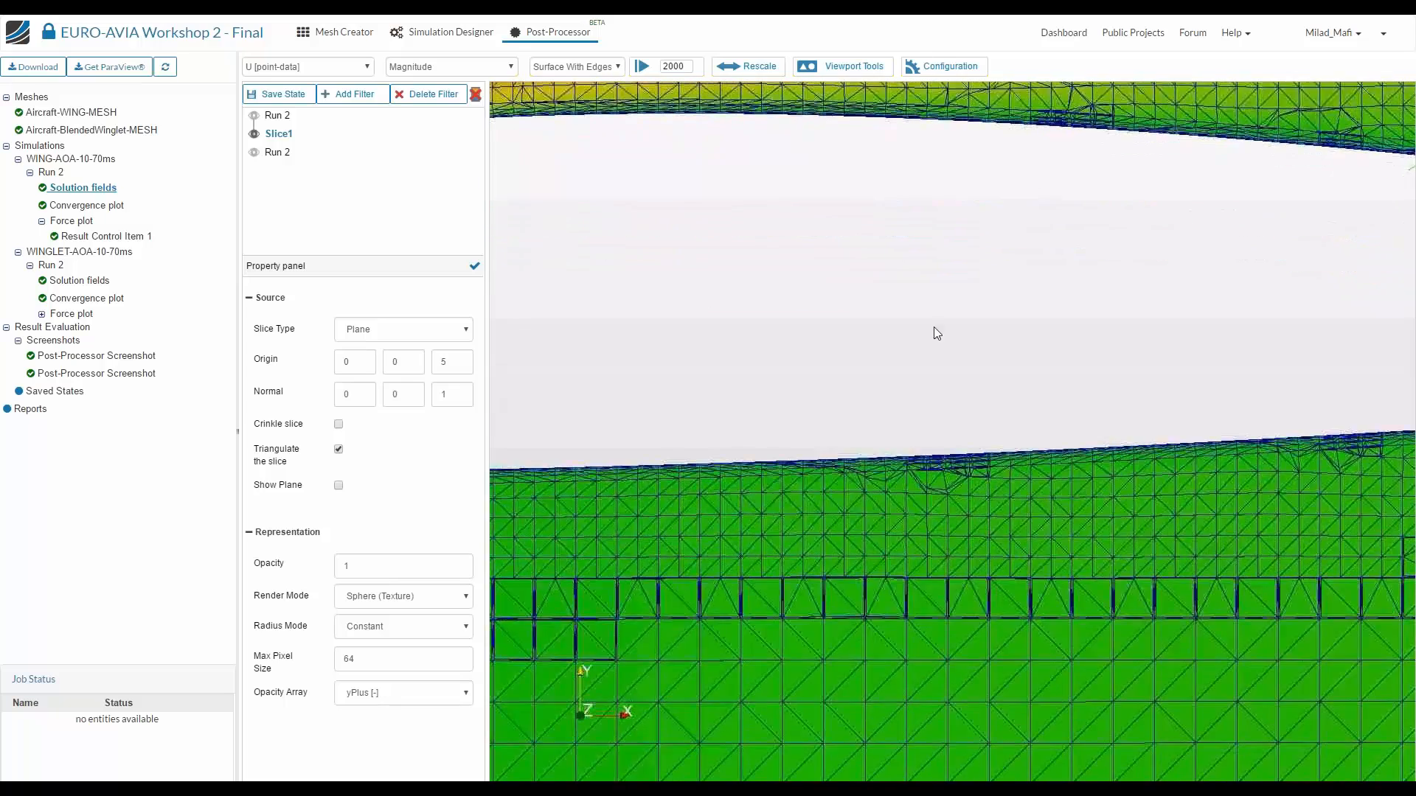
middle_click_drag(935, 329, 949, 463)
right_click_drag(957, 339, 968, 428)
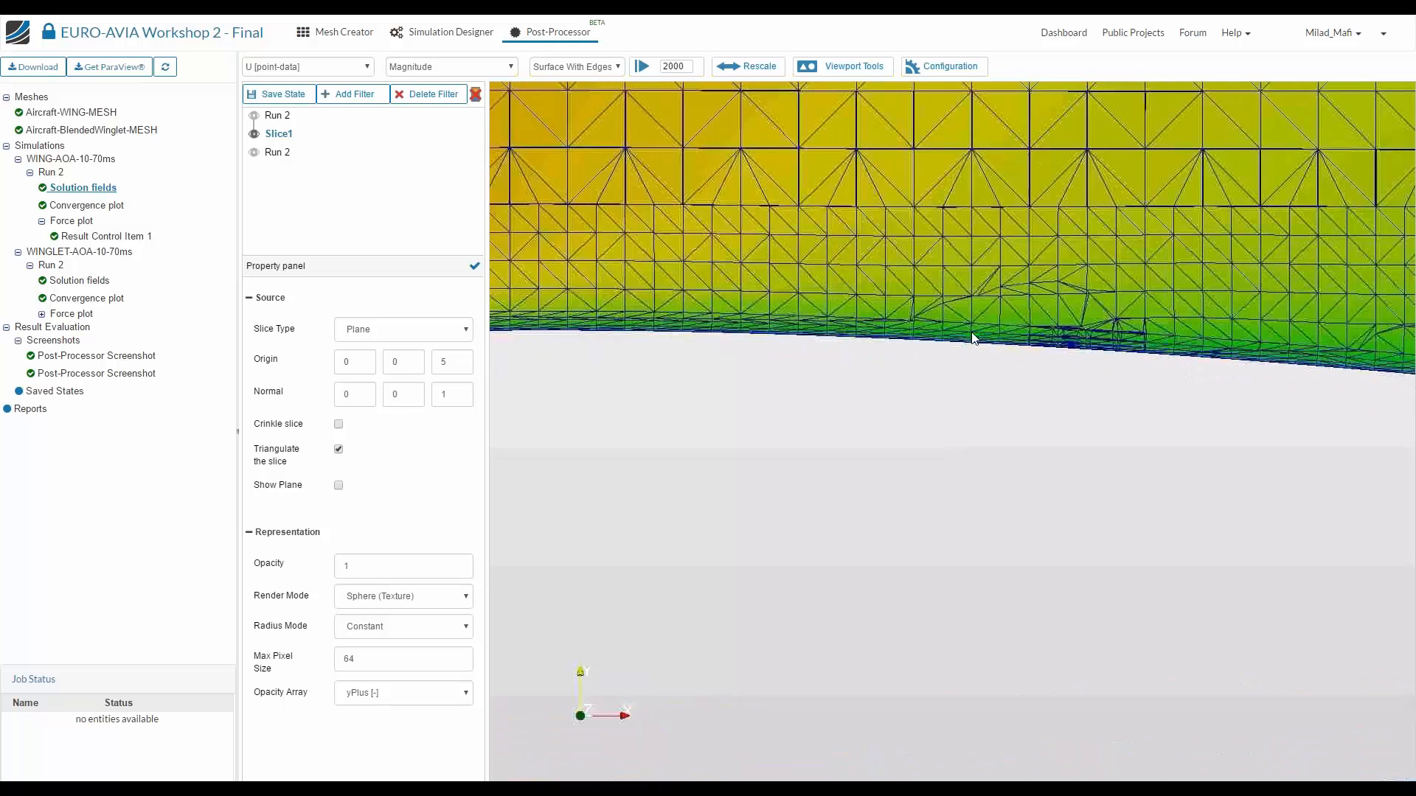
middle_click_drag(972, 381, 971, 322)
Return the slice's representation to Surface and bring the whole airfoil section back into view
left_click(577, 66)
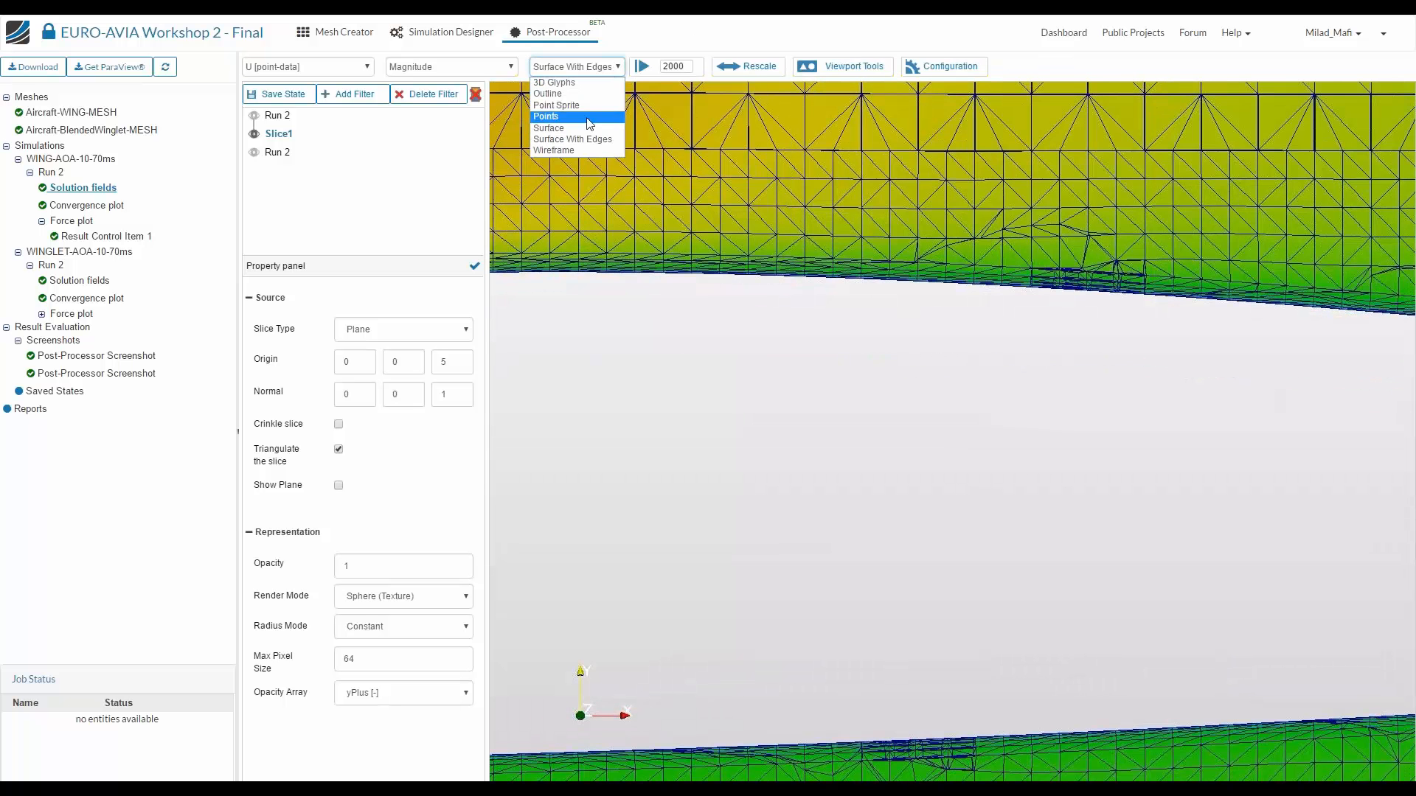
left_click(603, 141)
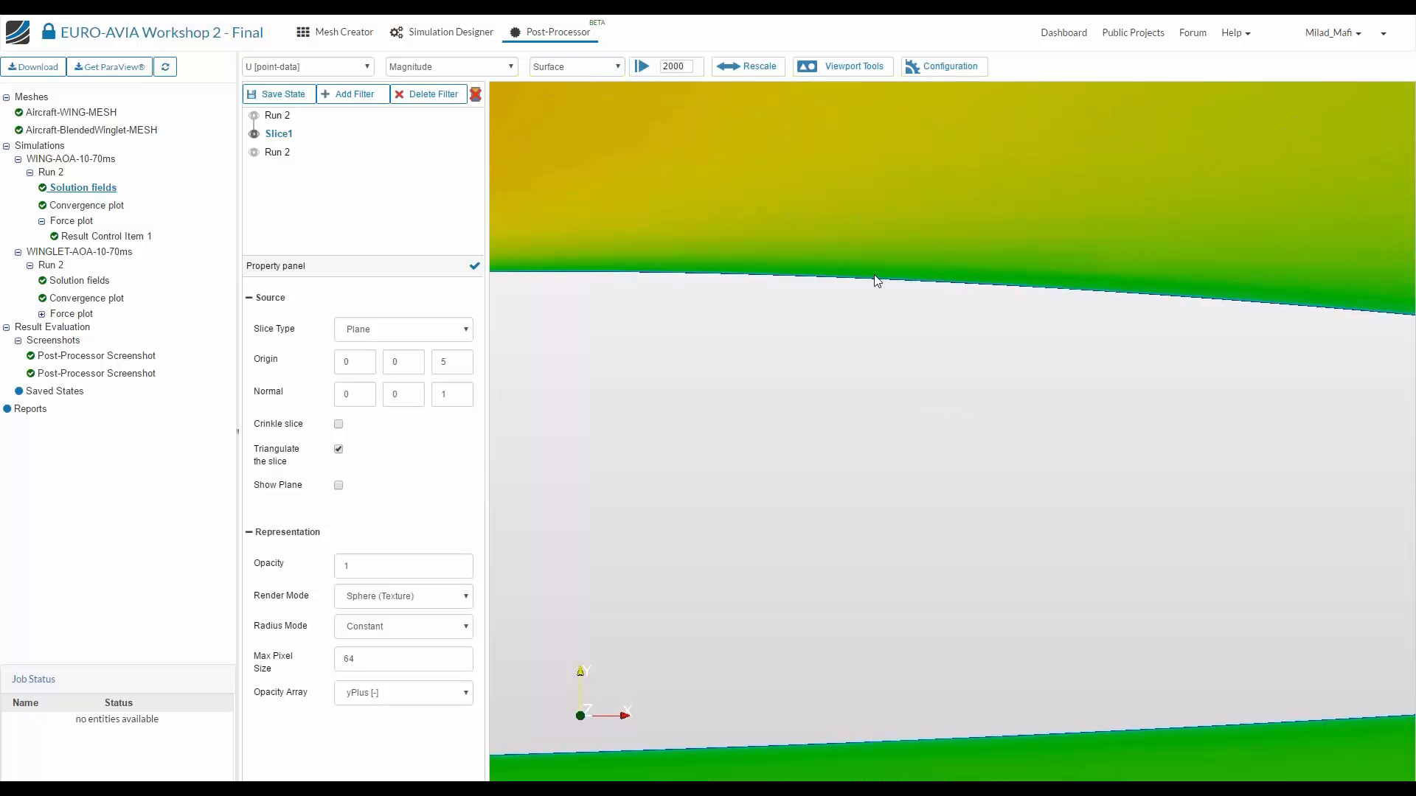
scroll(789, 293, "down", 5)
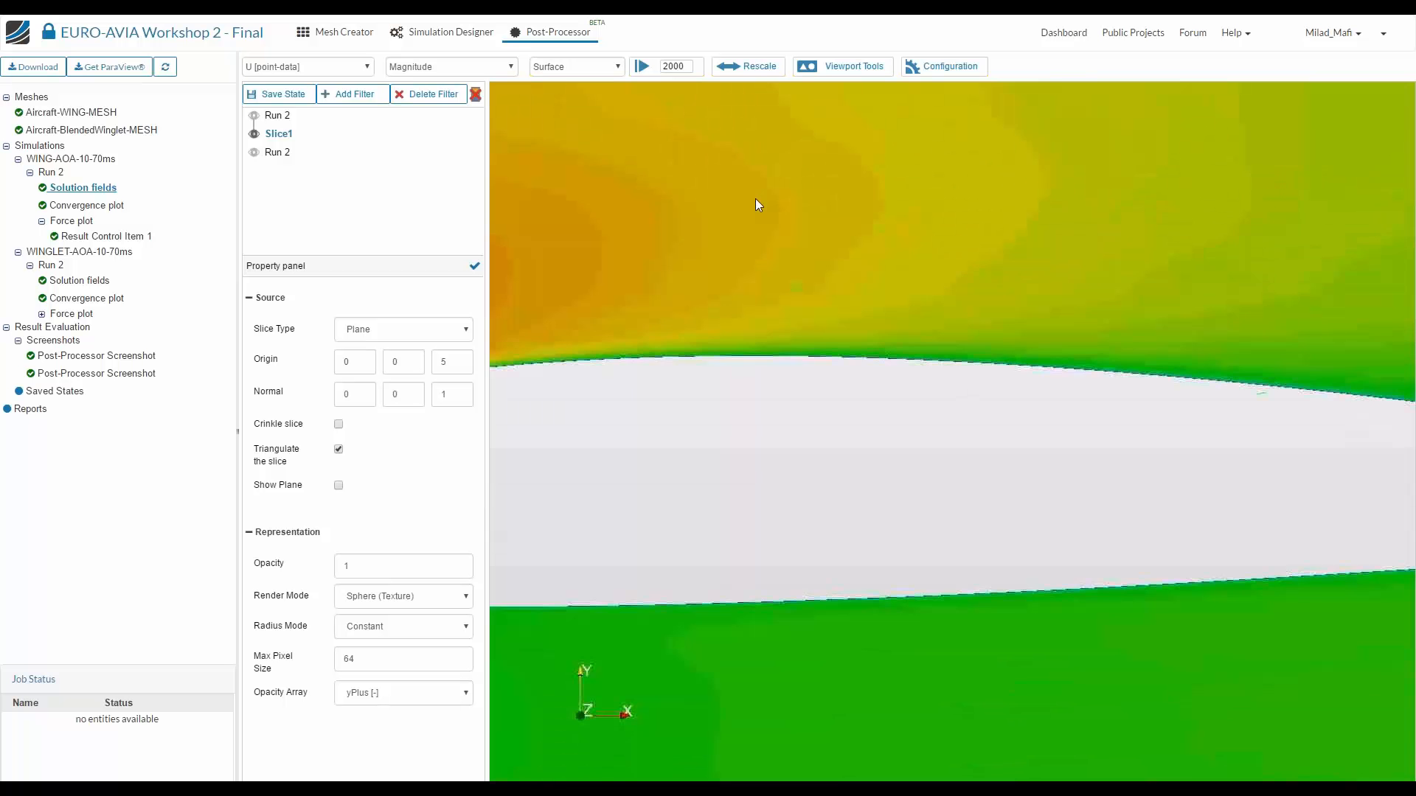
right_click(758, 184)
right_click_drag(765, 354, 737, 168)
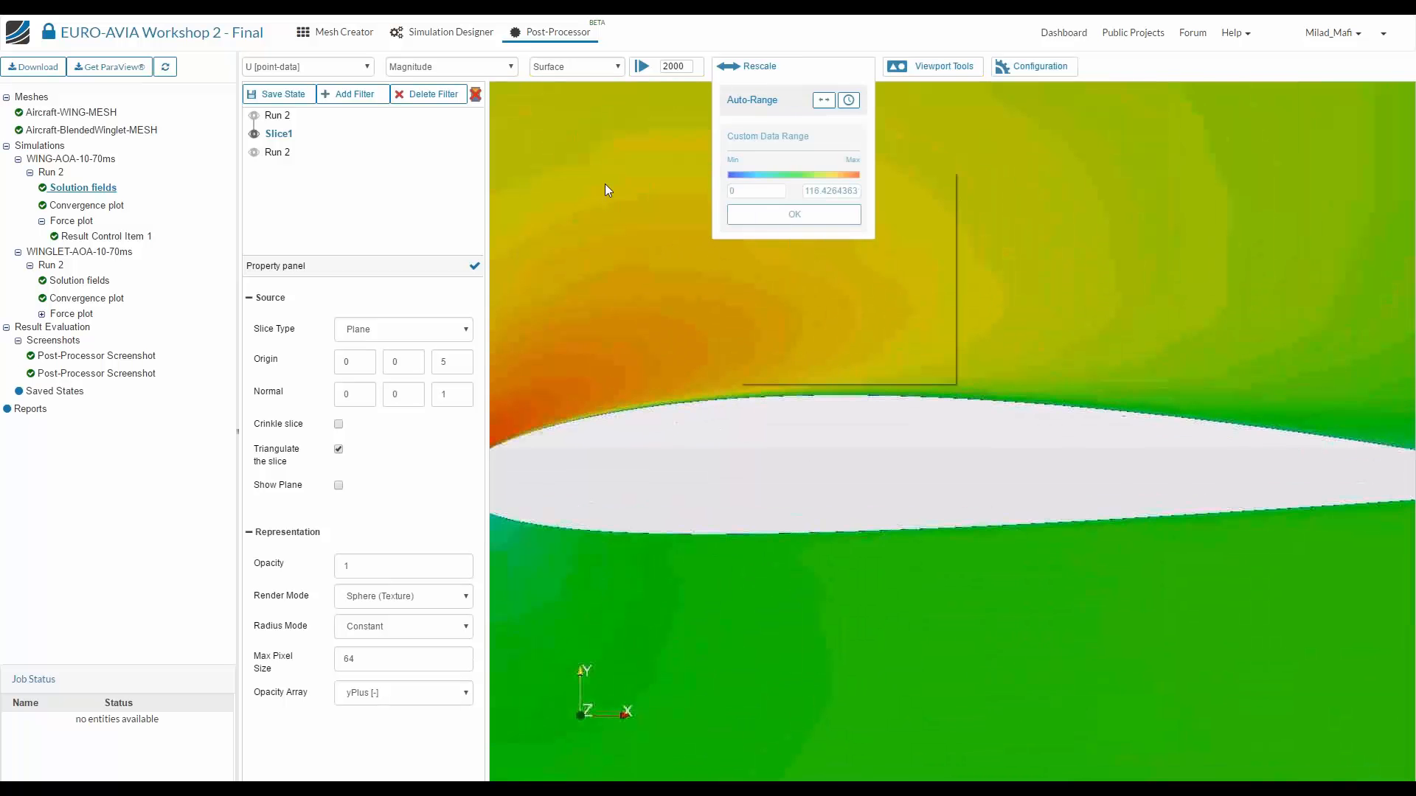
left_click(697, 420)
scroll(710, 586, "down", 5)
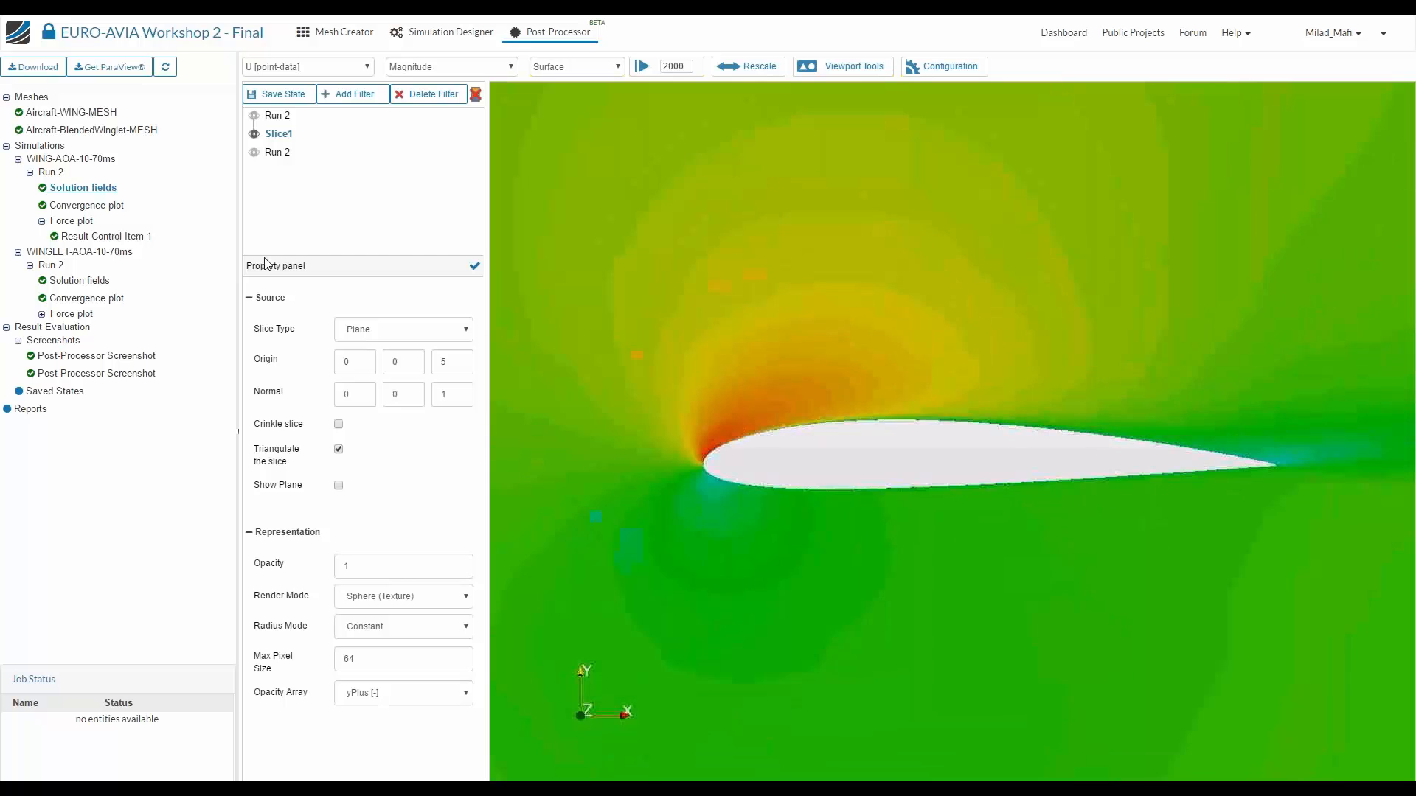
left_click(362, 98)
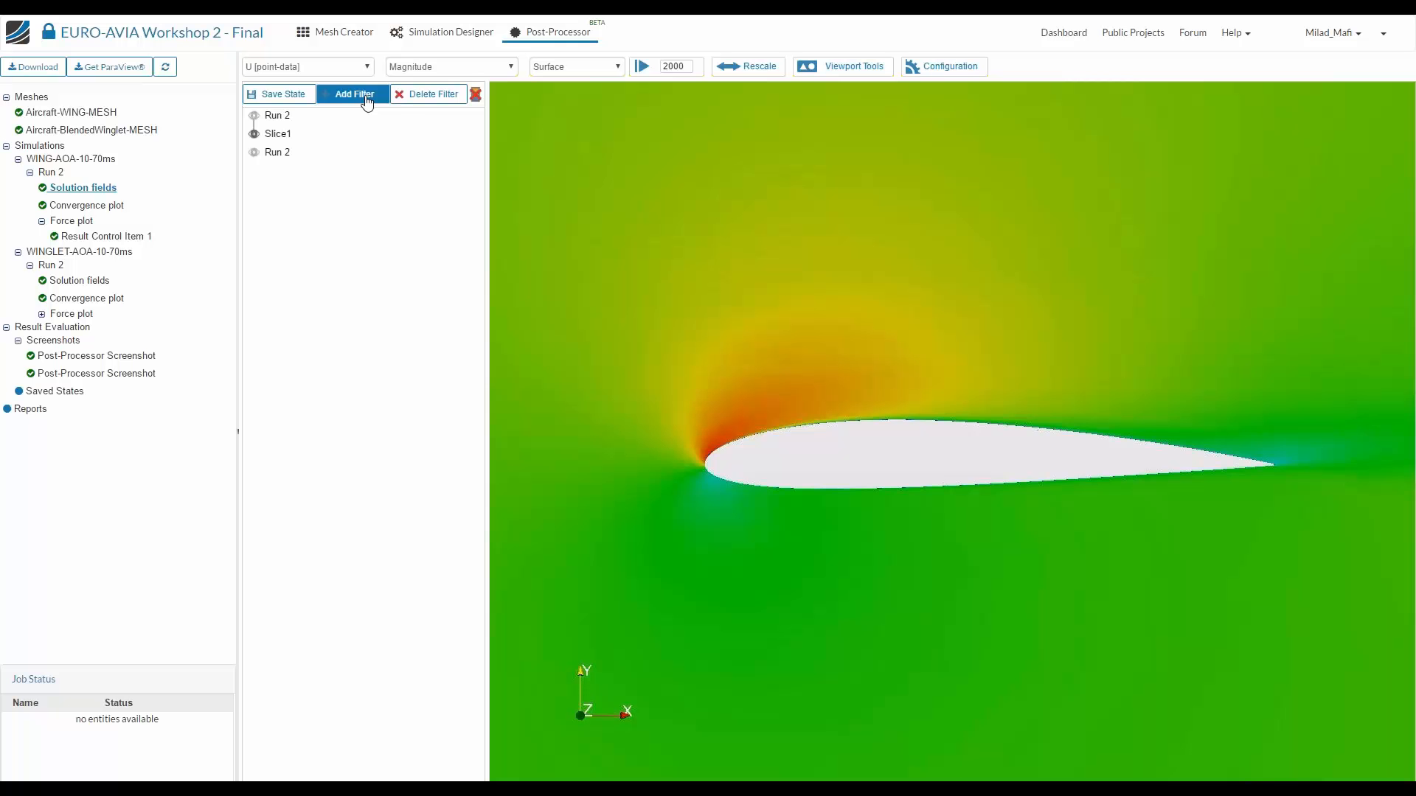
left_click(353, 94)
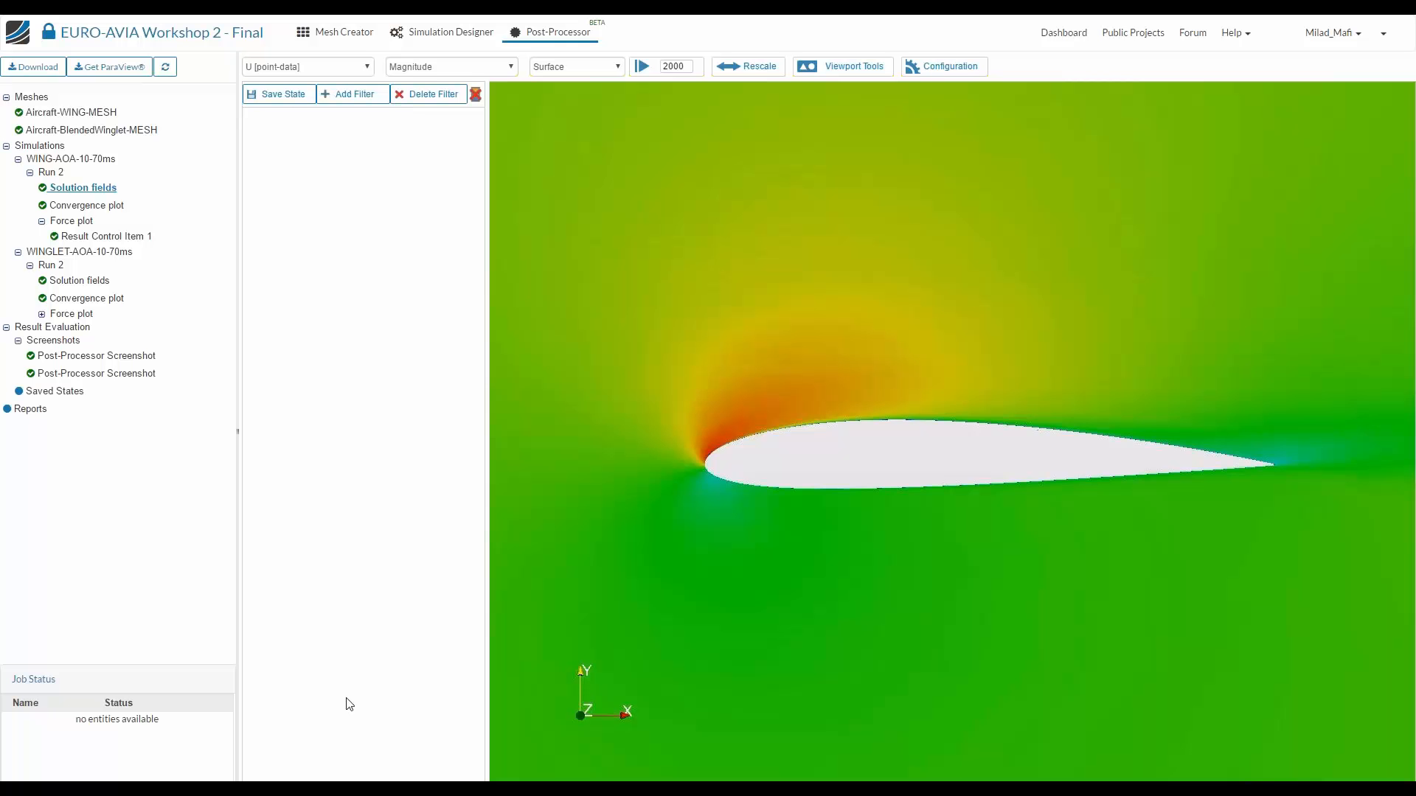
scroll(854, 583, "down", 3)
scroll(804, 283, "down", 3)
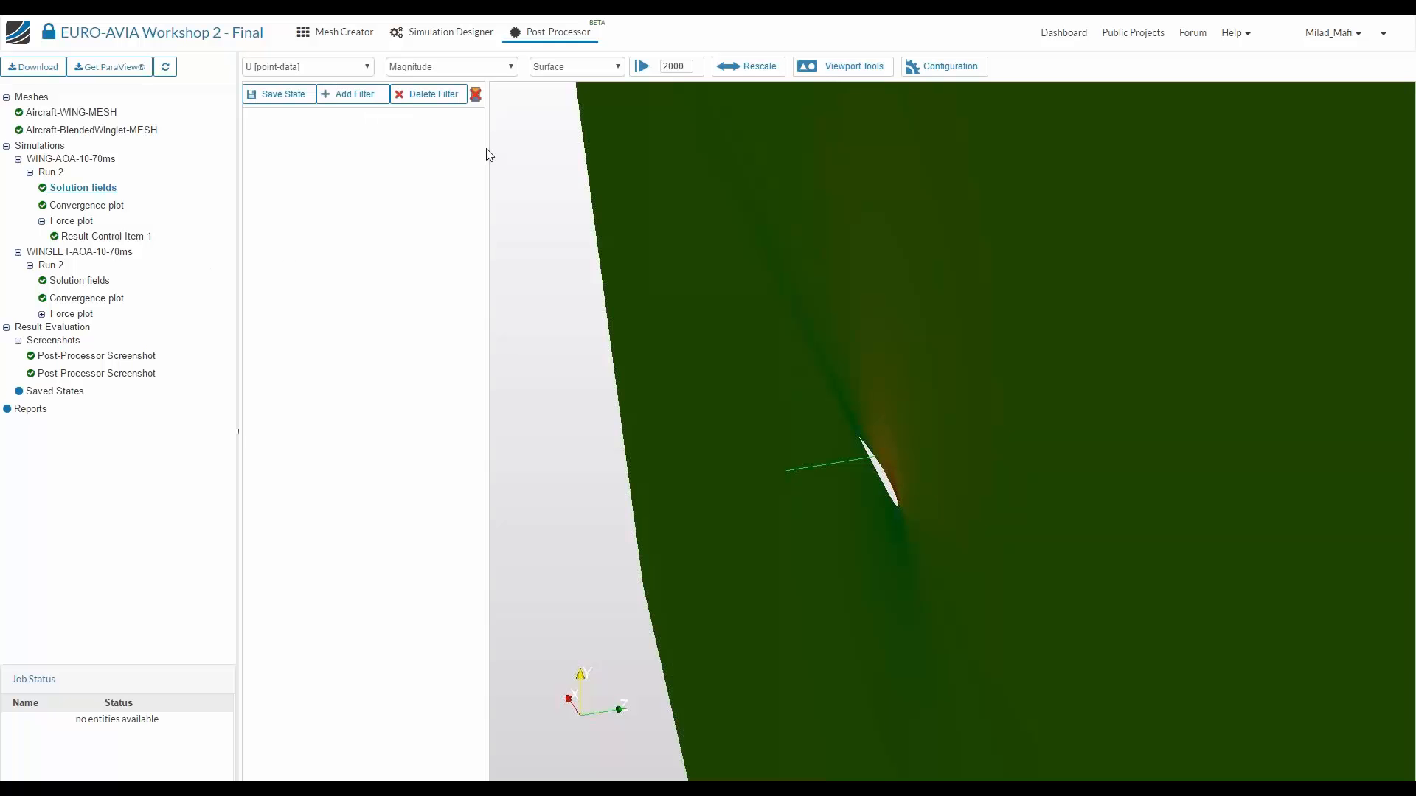
right_click_drag(603, 233, 655, 636)
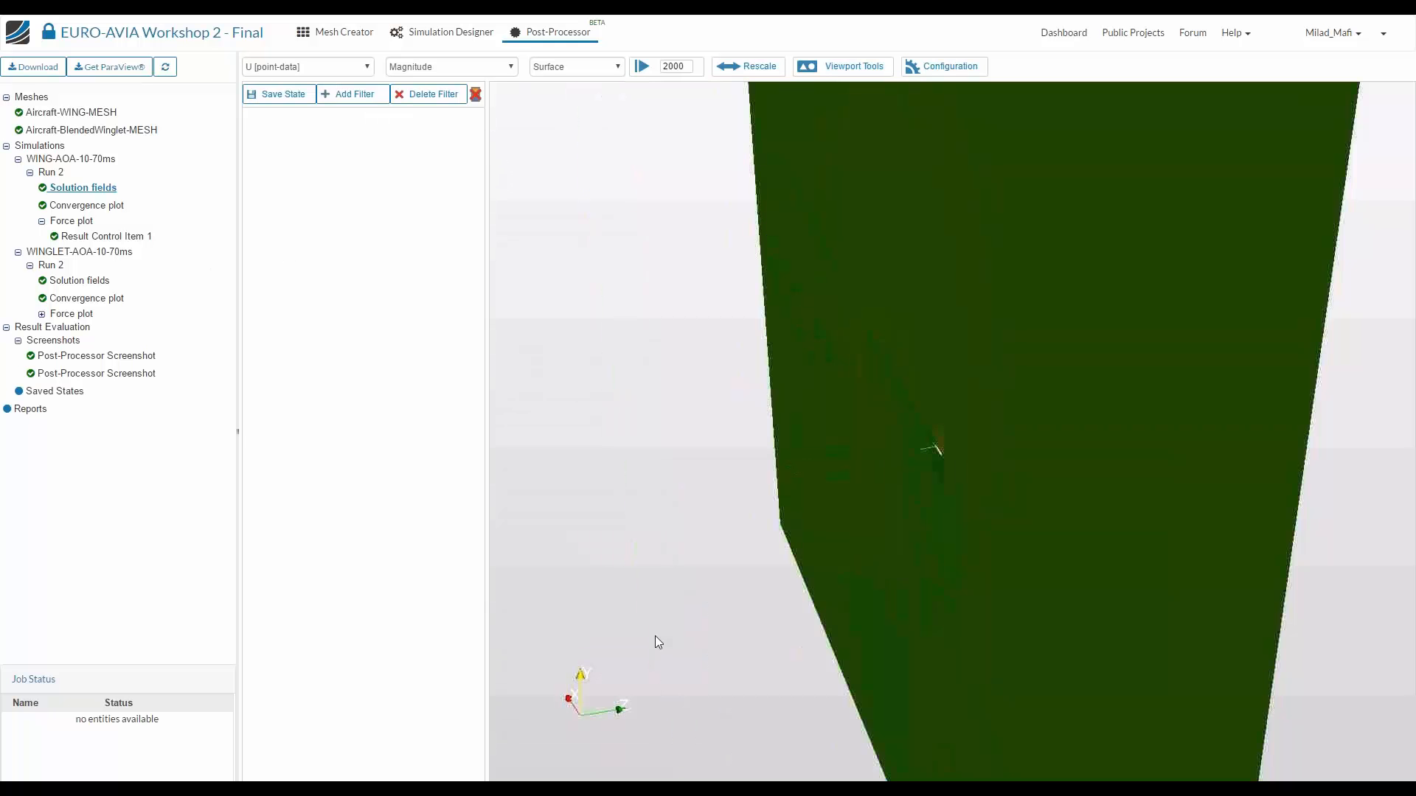
left_click_drag(655, 636, 457, 481)
View the convergence plot of the WING-AOA-10-70ms run and open the force plot of Result Control Item 1
left_click(86, 205)
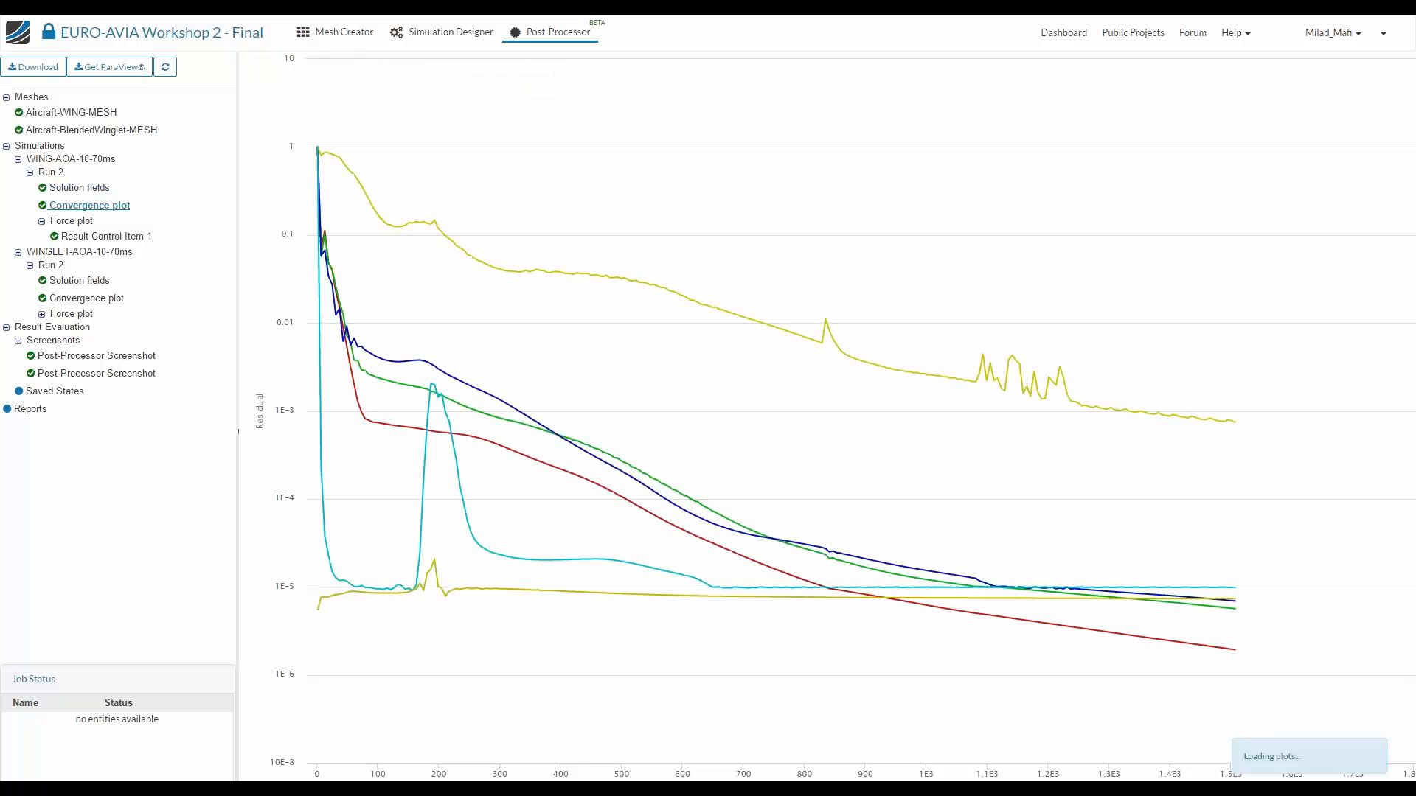
left_click(90, 191)
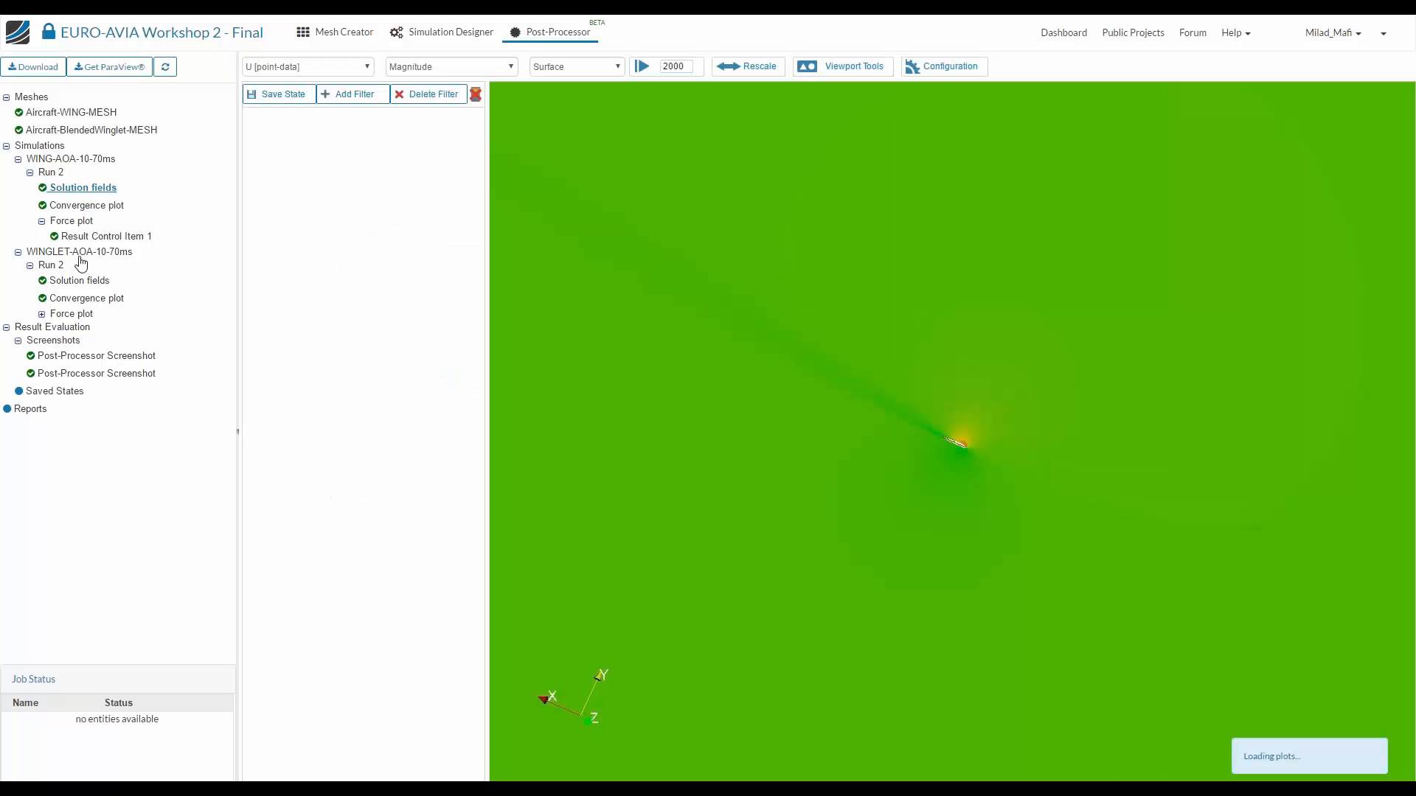
left_click(82, 238)
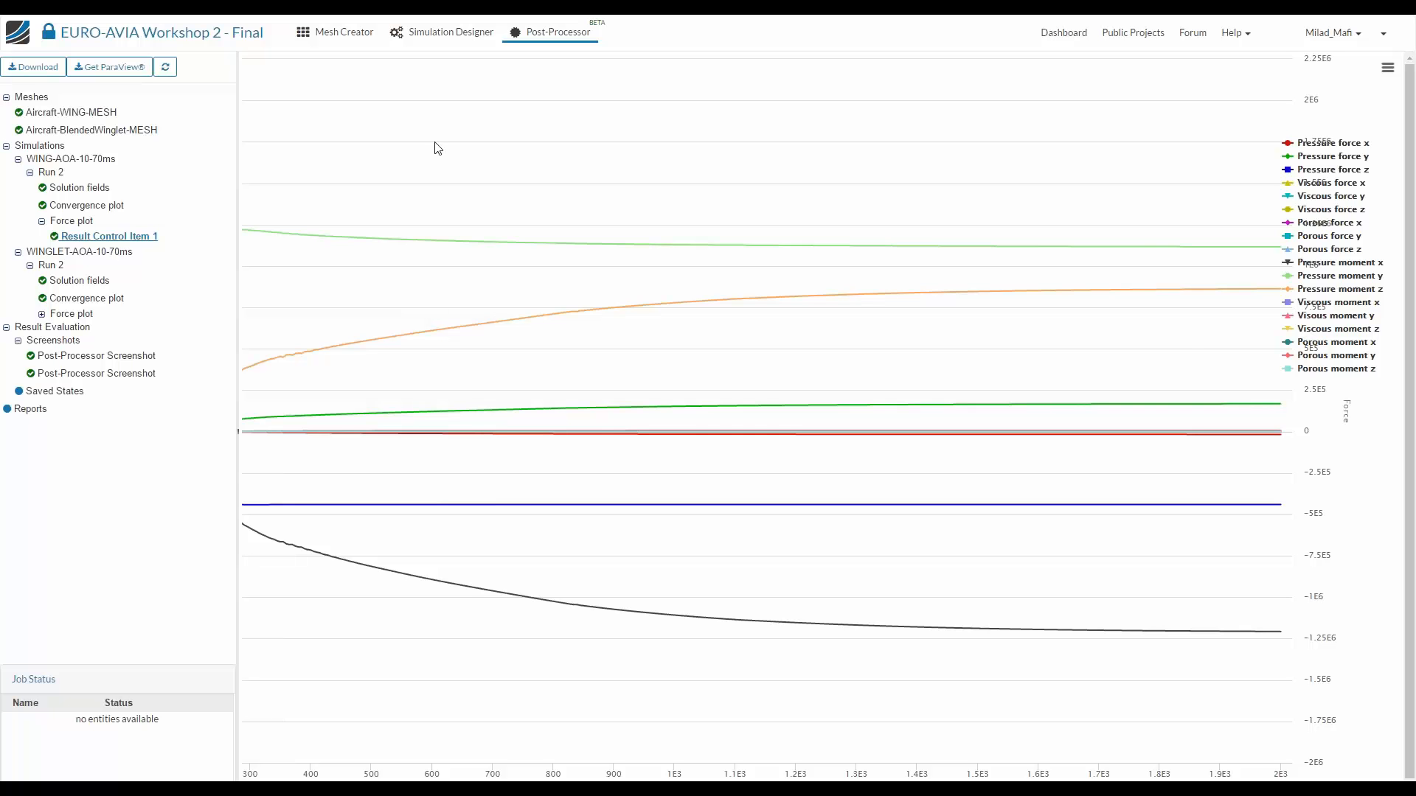
mouse_move(1281, 250)
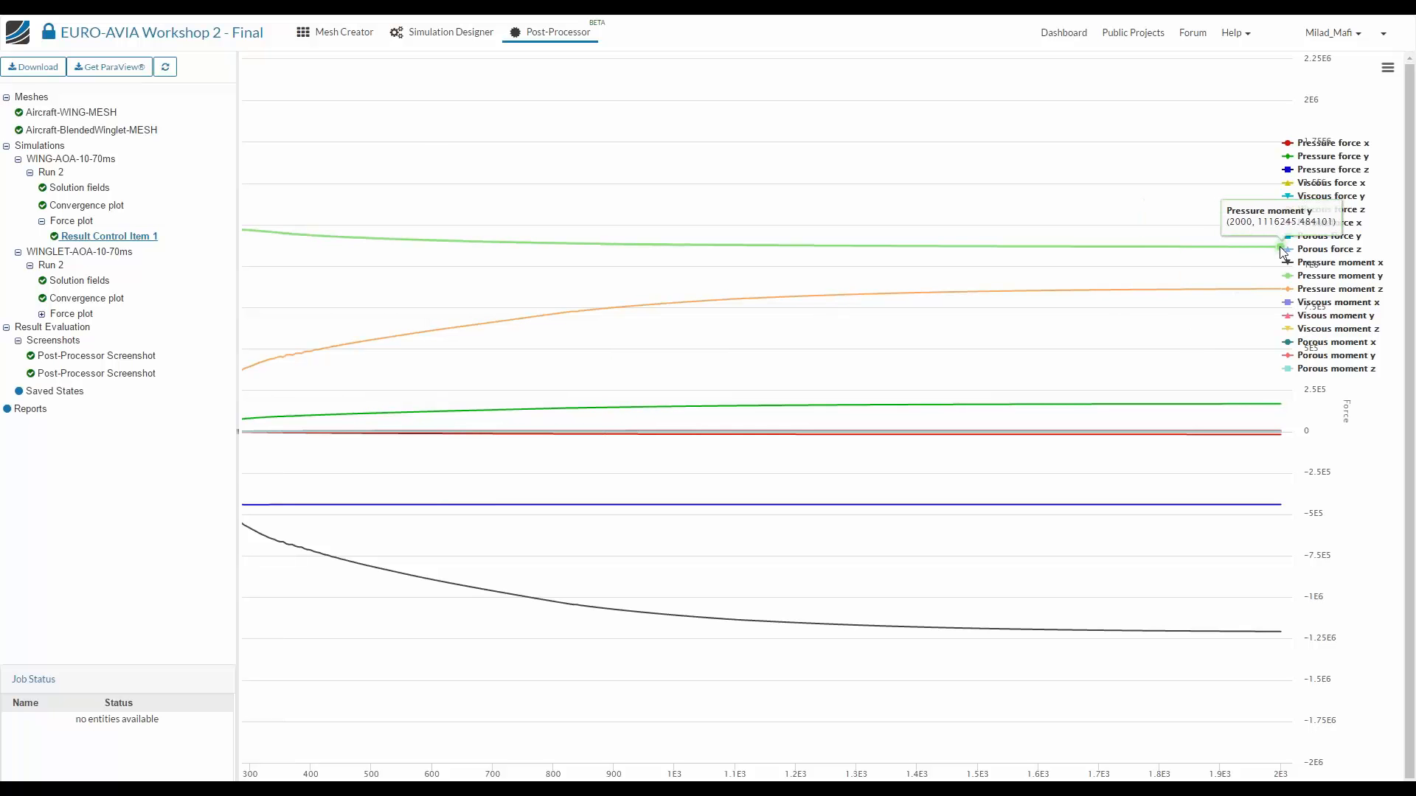
Hide all porous, viscous and pressure moment curves (x, y and z) in the force plot
left_click(1344, 369)
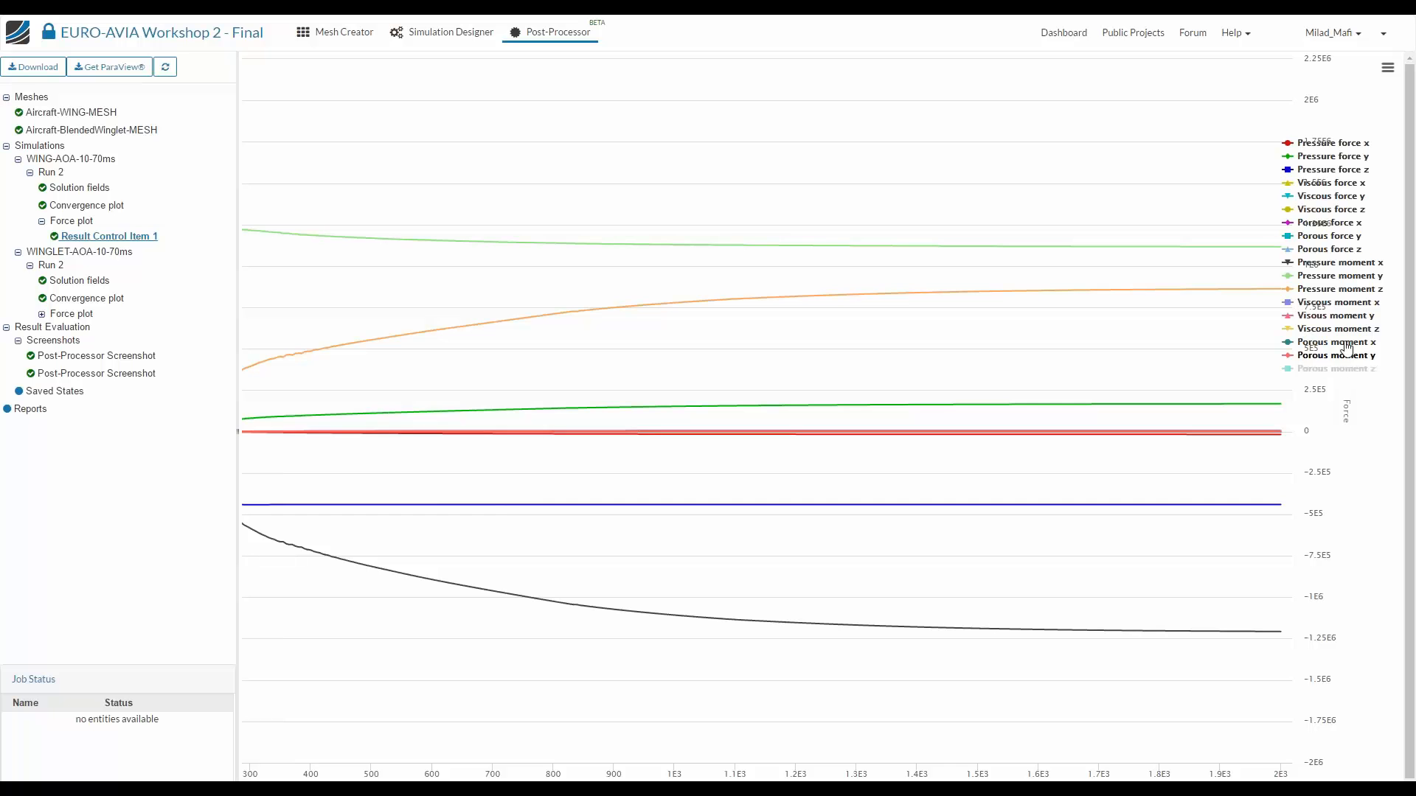
left_click(1342, 355)
left_click(1342, 342)
left_click(1344, 329)
left_click(1349, 316)
left_click(1354, 302)
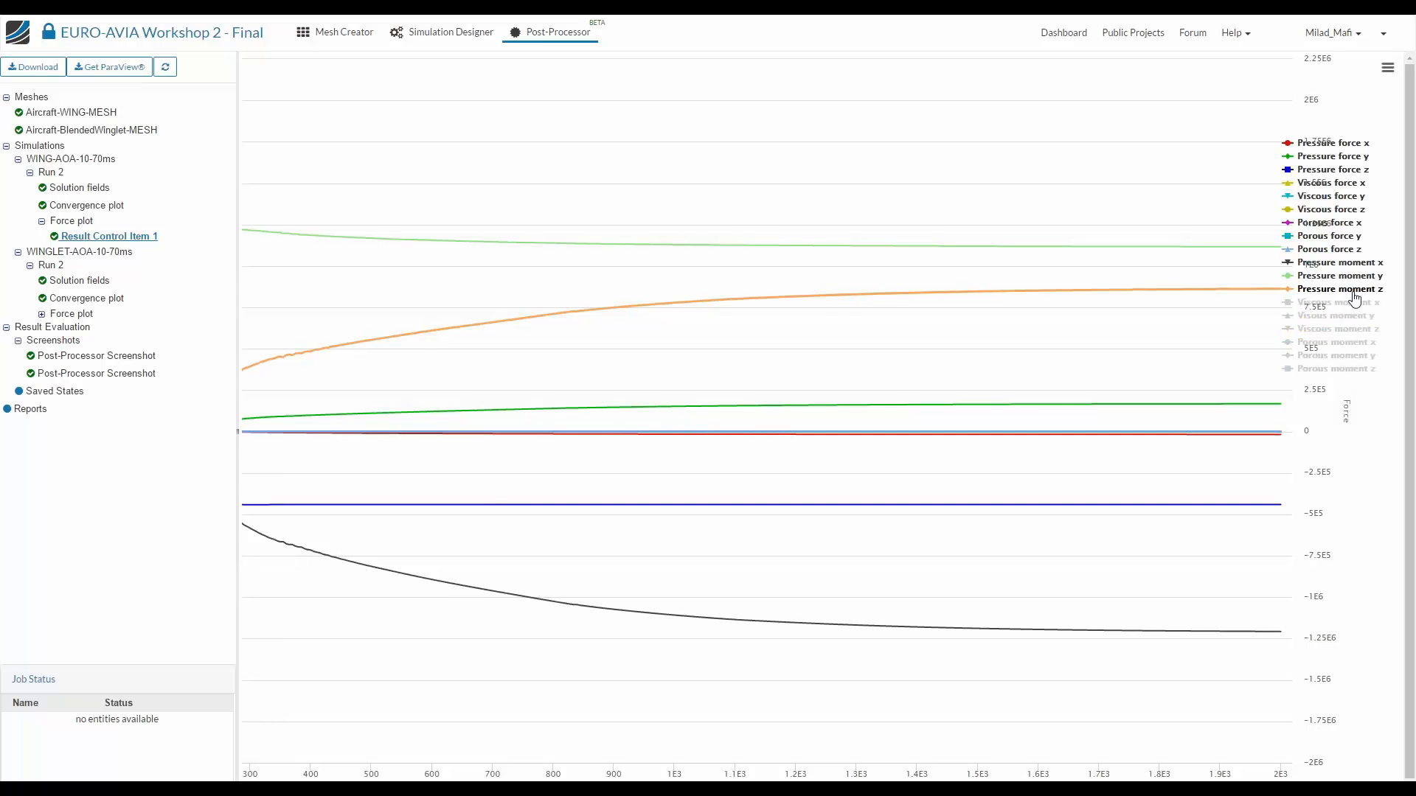
left_click(1353, 289)
left_click(1352, 276)
left_click(1351, 263)
Hide the porous force x, y and z curves, keeping the pressure and viscous force curves displayed
left_click(1351, 250)
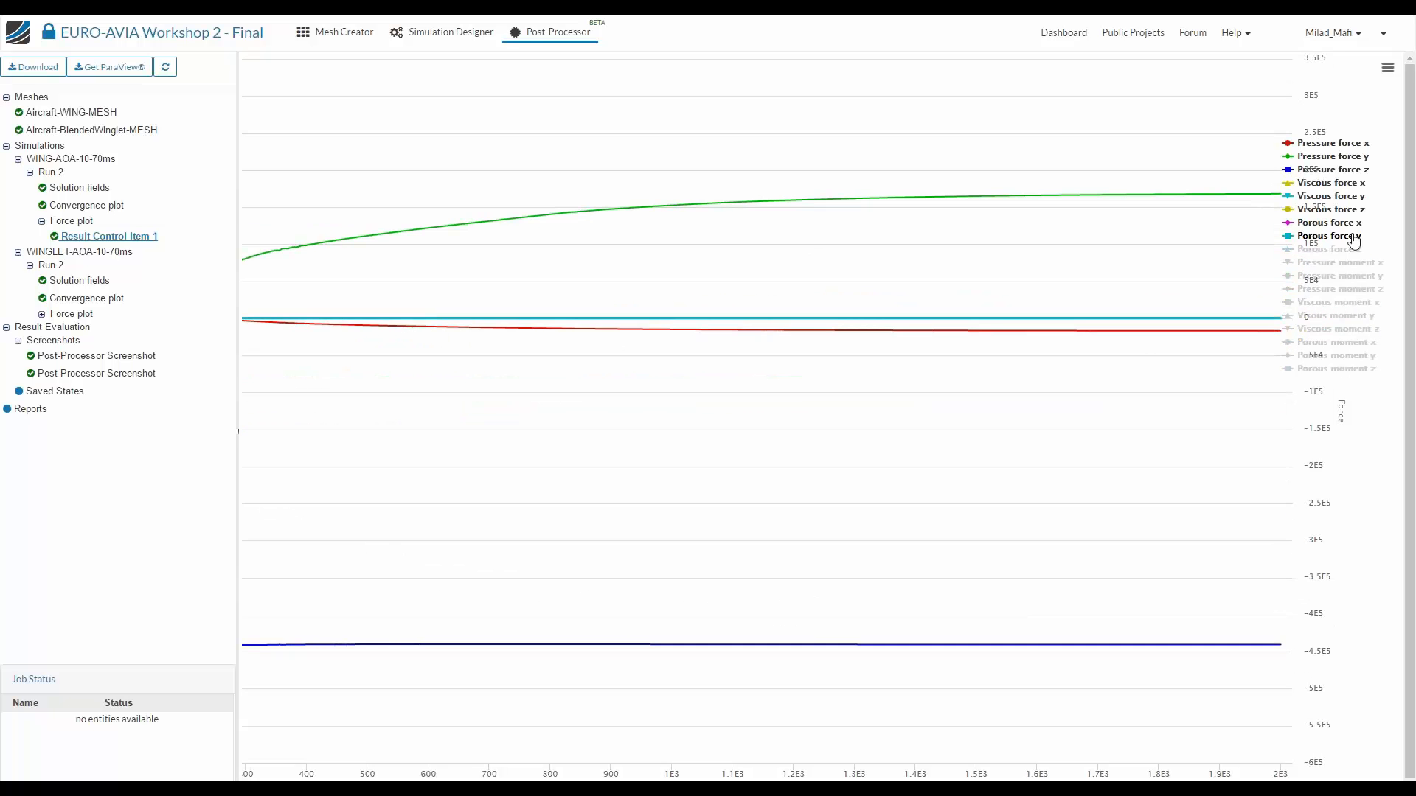
left_click(1349, 236)
left_click(1349, 223)
left_click(1349, 211)
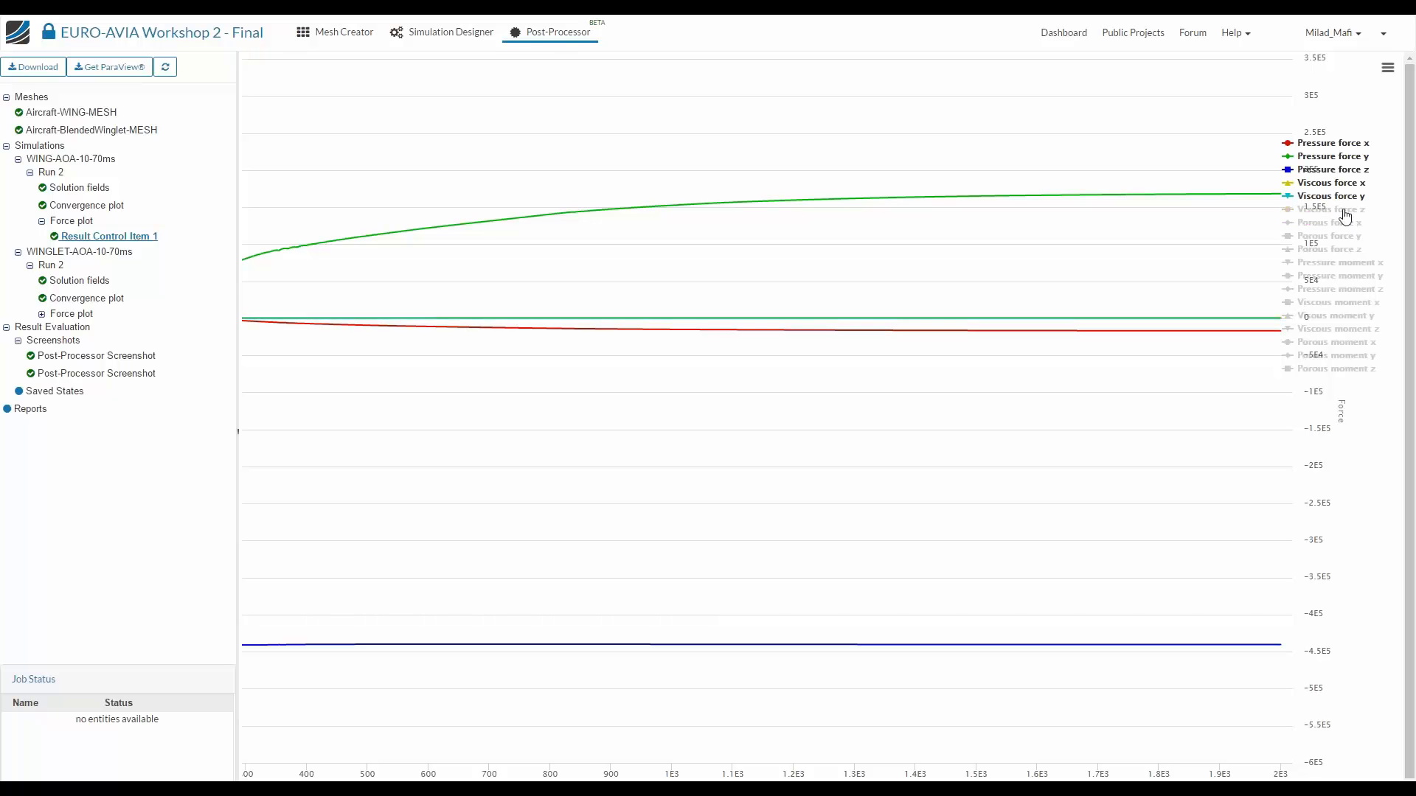
left_click(1347, 210)
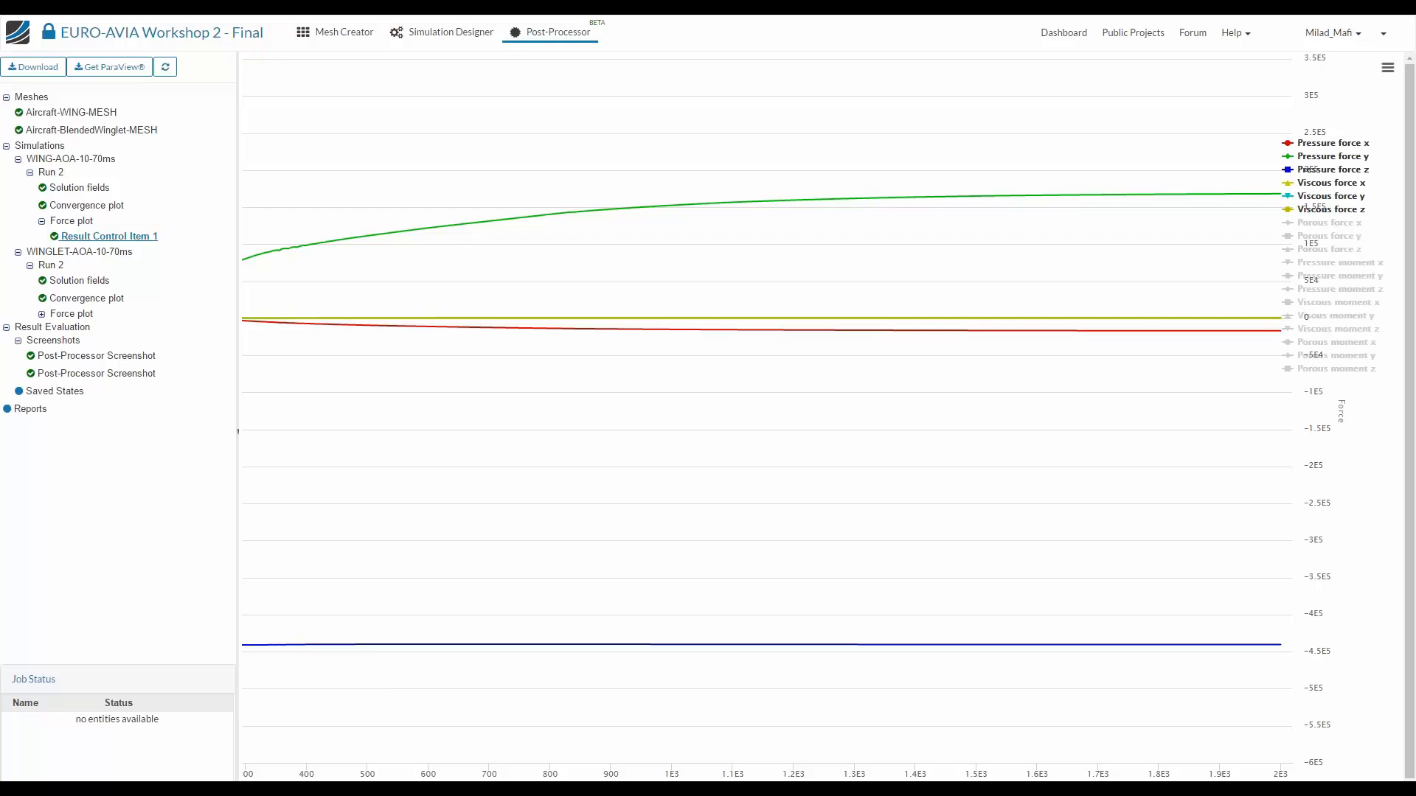
Reopen the solution fields of the WING-AOA-10-70ms run and select p [point-data] as the displayed field
left_click(103, 190)
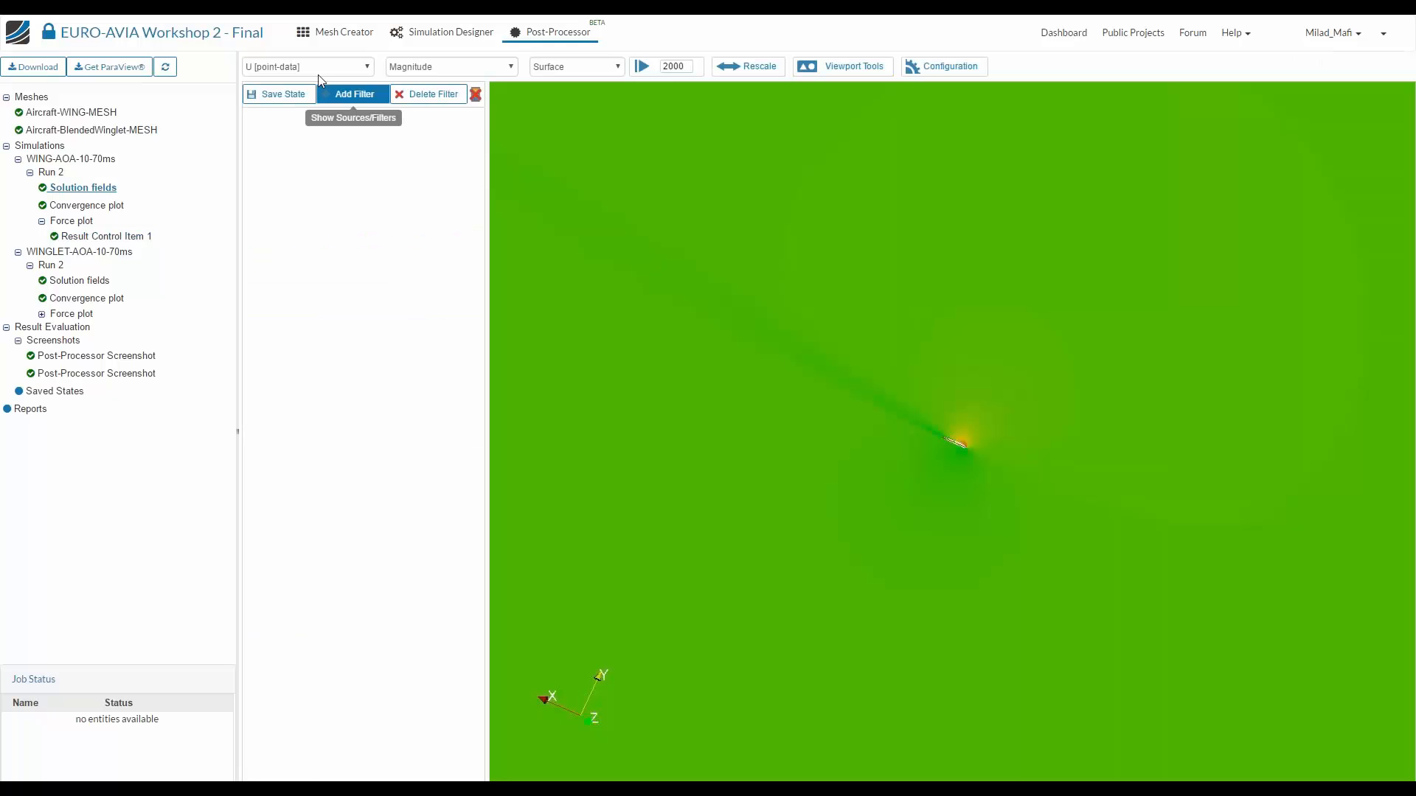
left_click(343, 68)
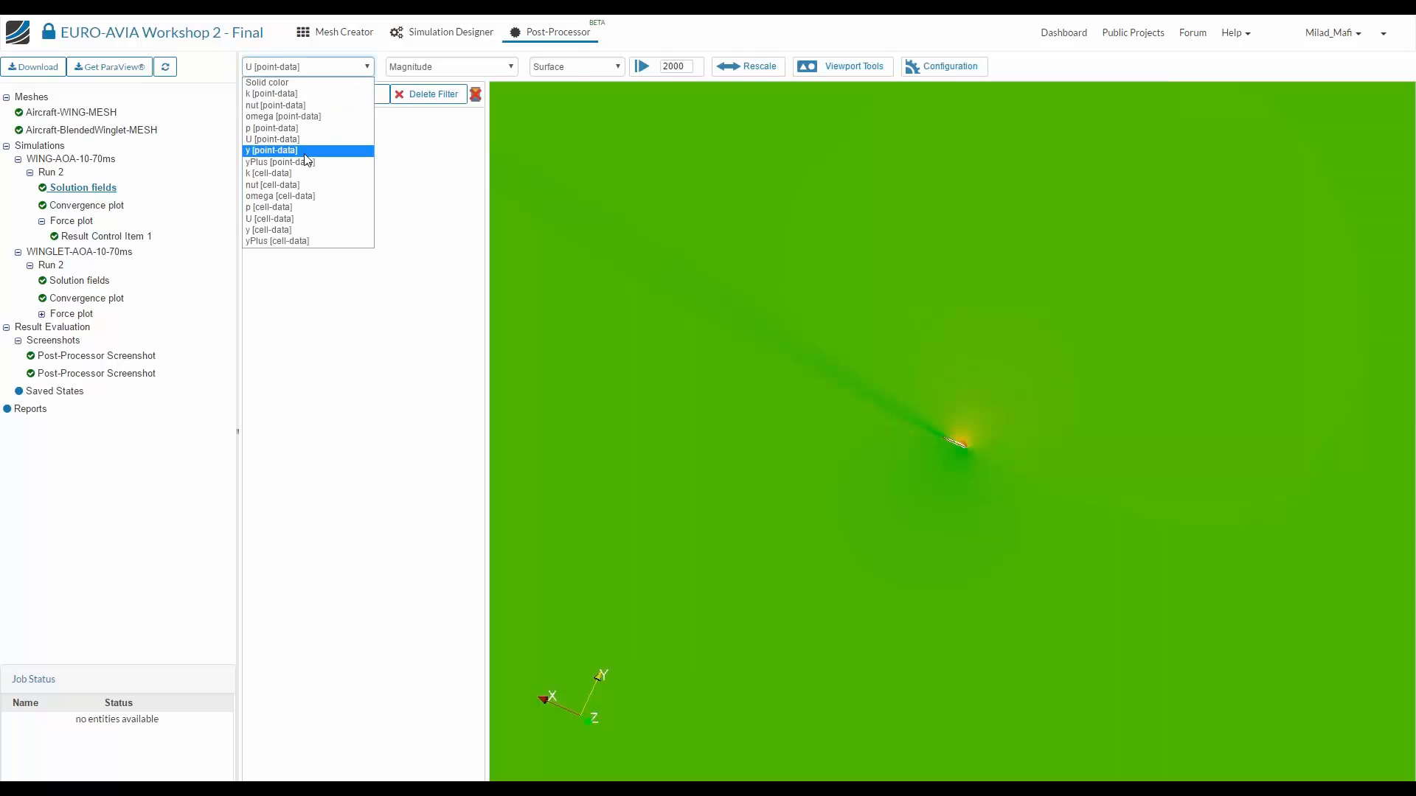
left_click(305, 128)
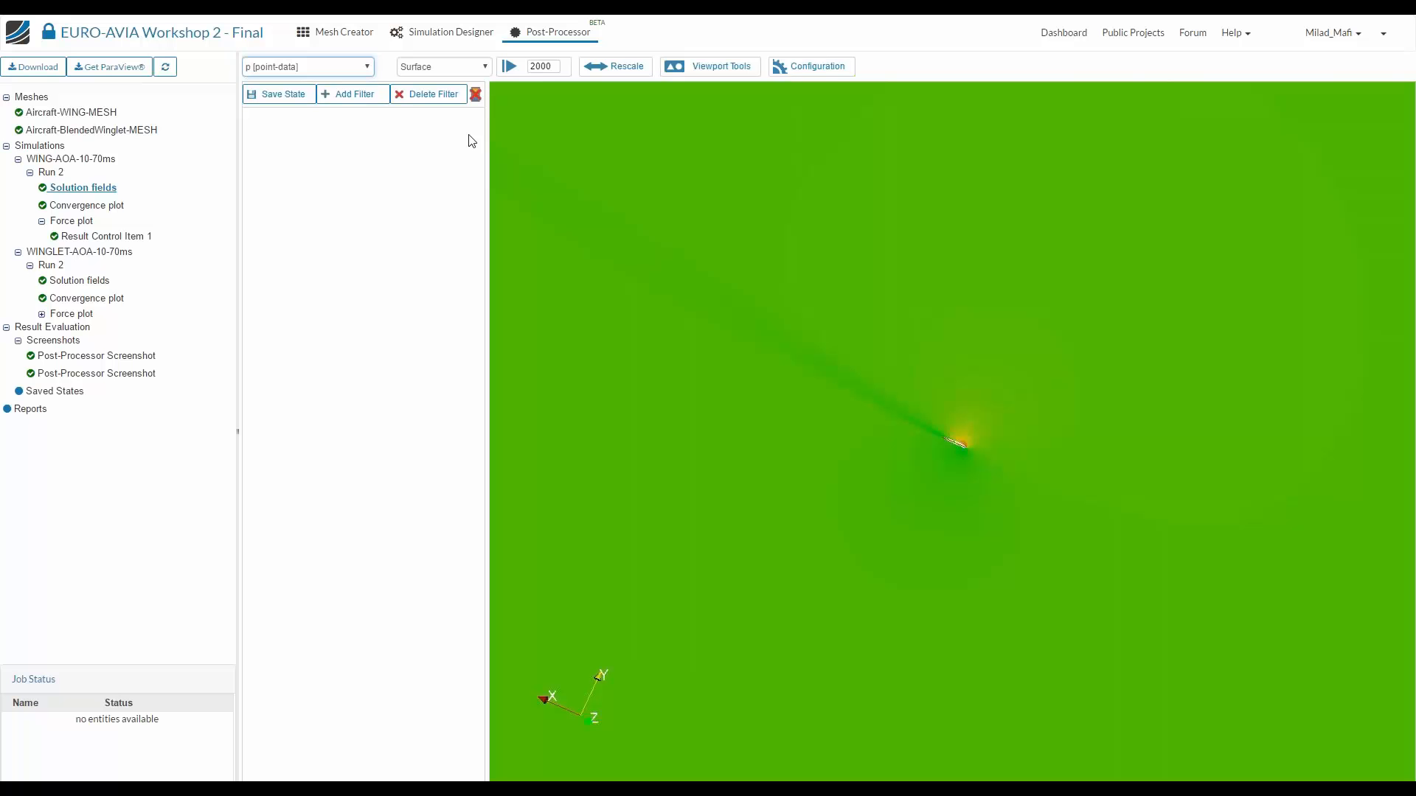
Exit the browser's full-screen mode and view the entire slice plane at an angle
key("F11")
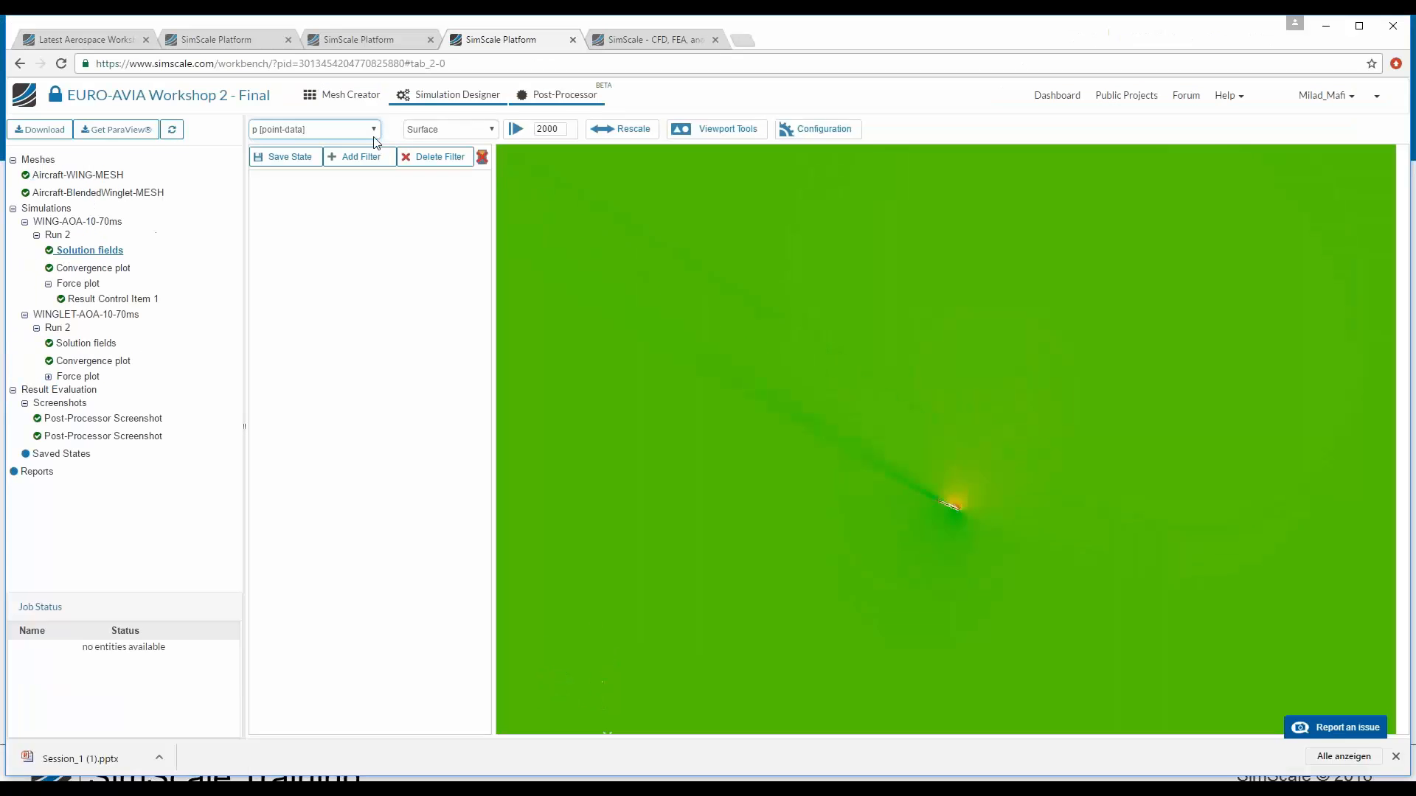
left_click(369, 64)
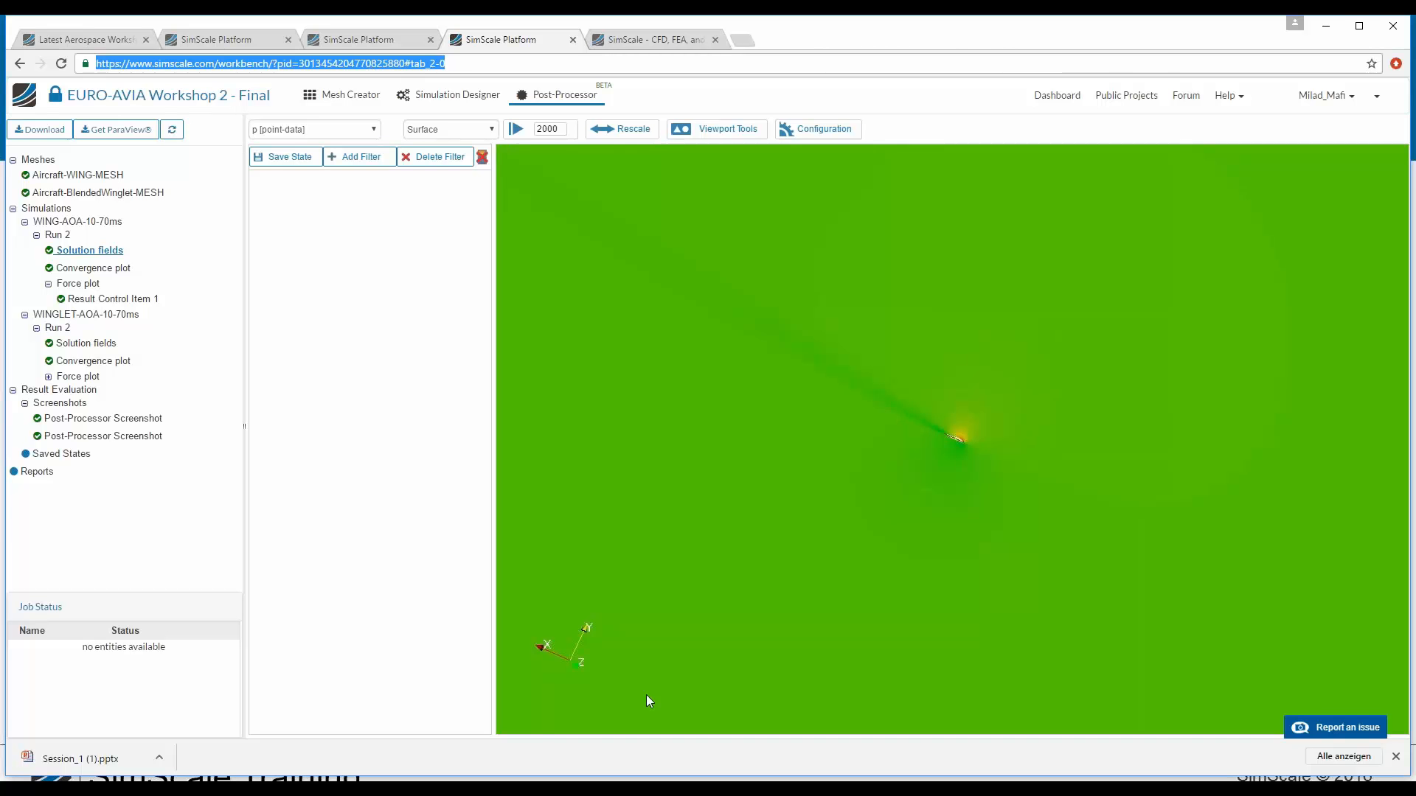
left_click(307, 789)
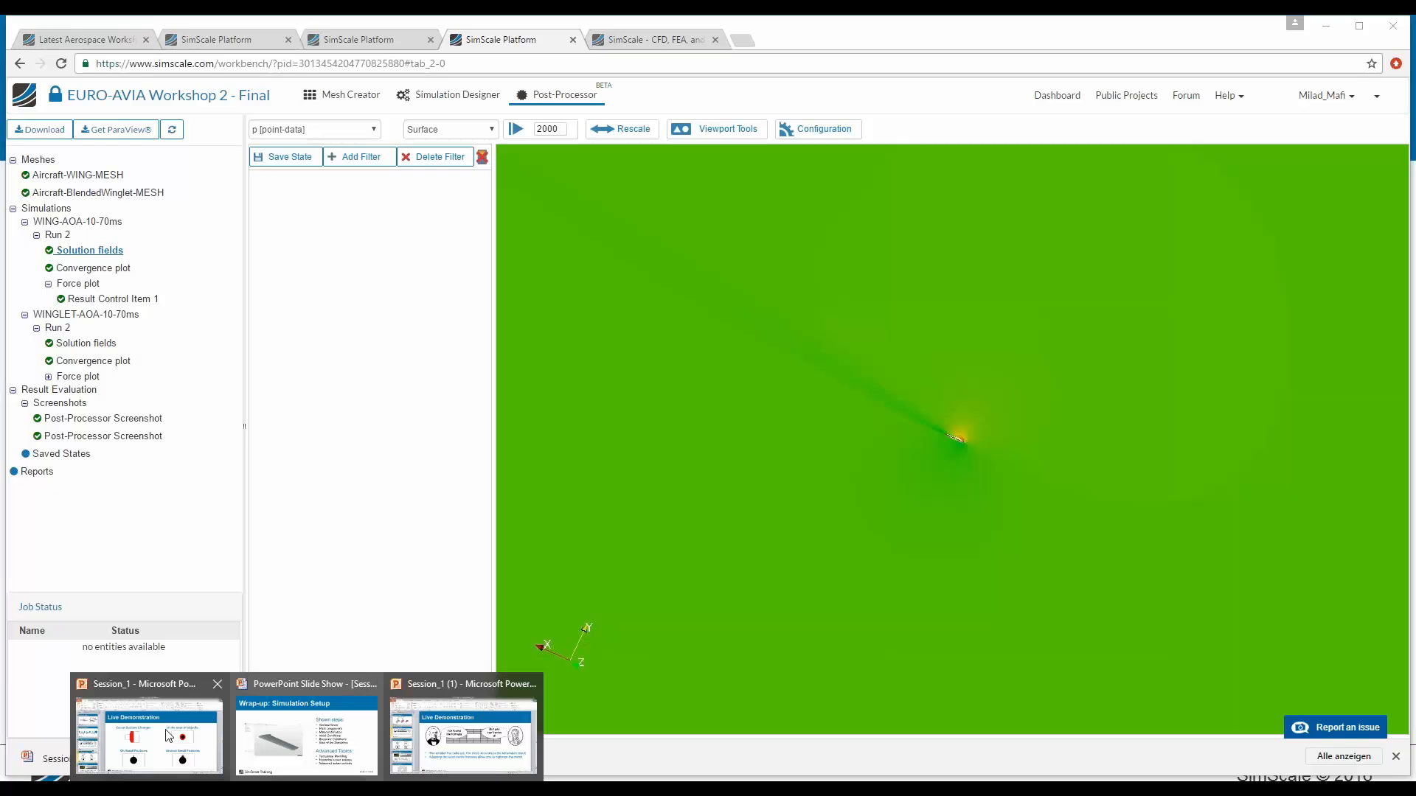
left_click(370, 334)
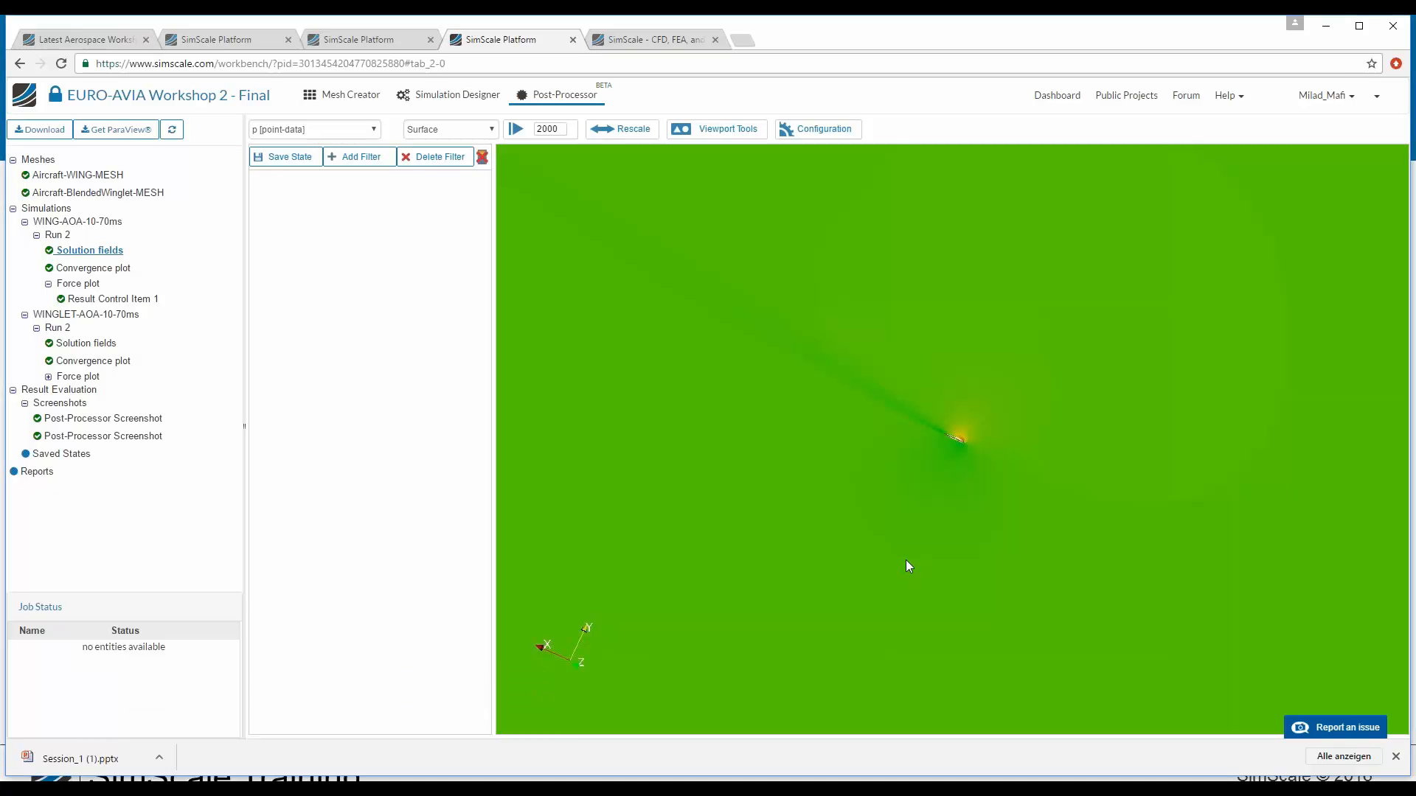
scroll(906, 560, "down", 2)
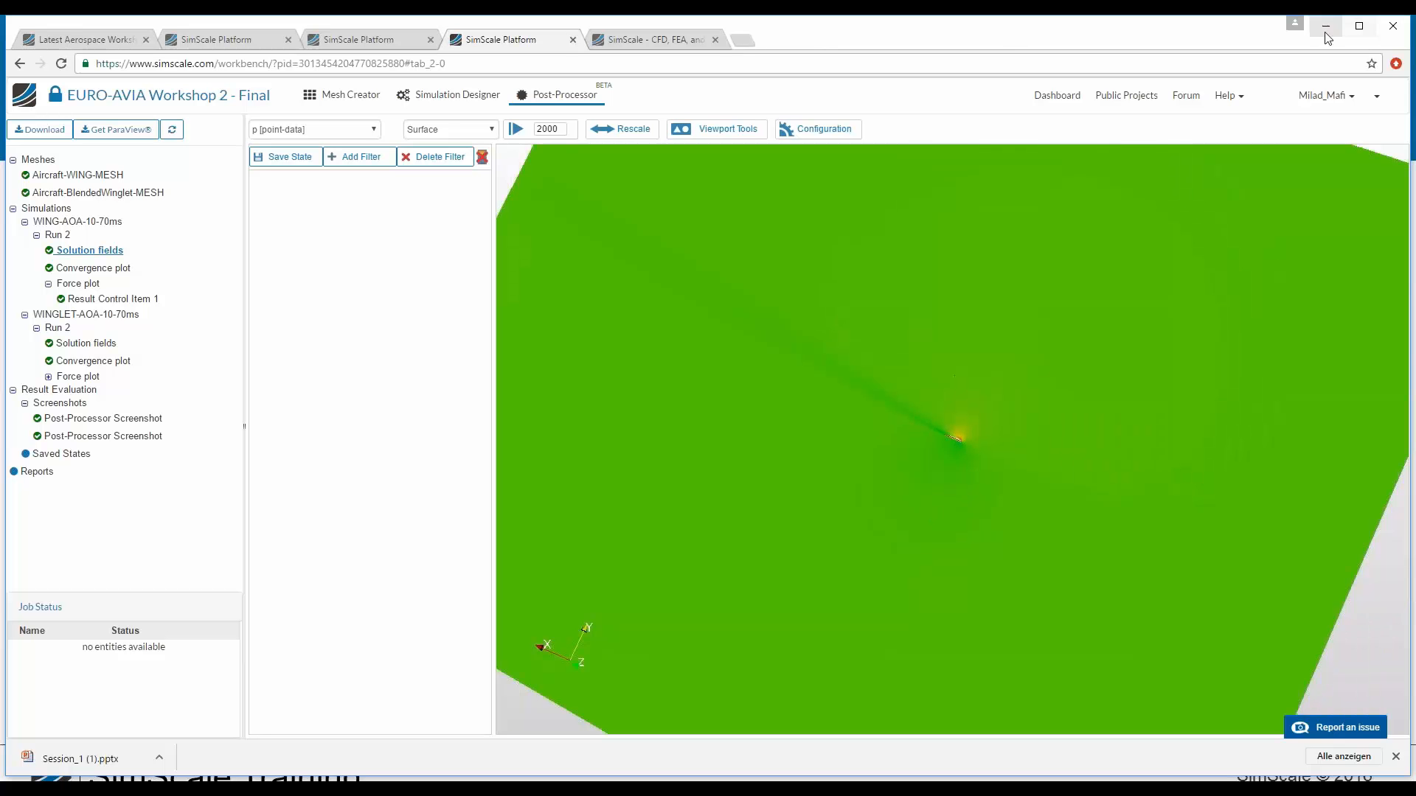
scroll(1082, 321, "down", 3)
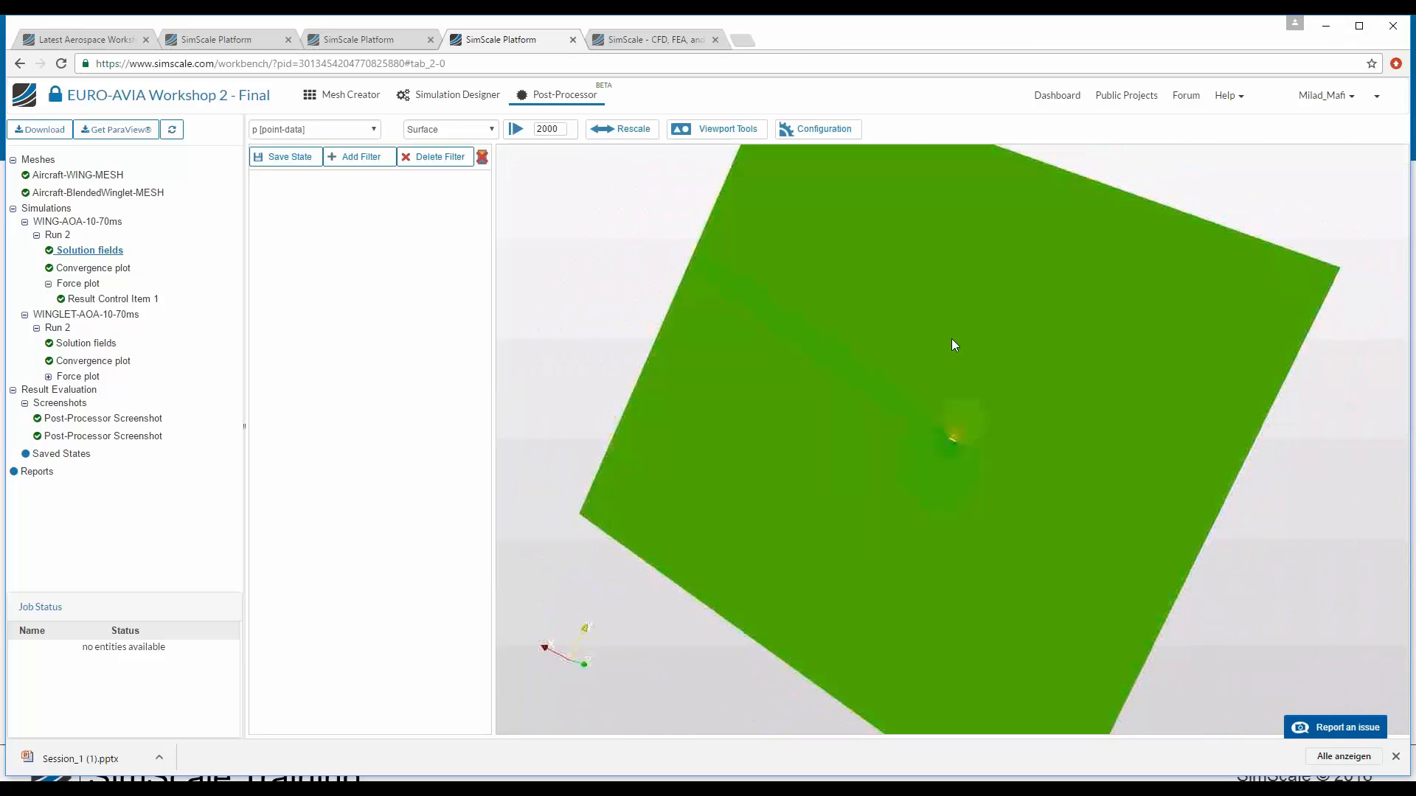
left_click_drag(952, 339, 774, 339)
Switch to the PowerPoint slide show and advance past the post-processing wrap-up to the Homework assignment slide
left_click(307, 787)
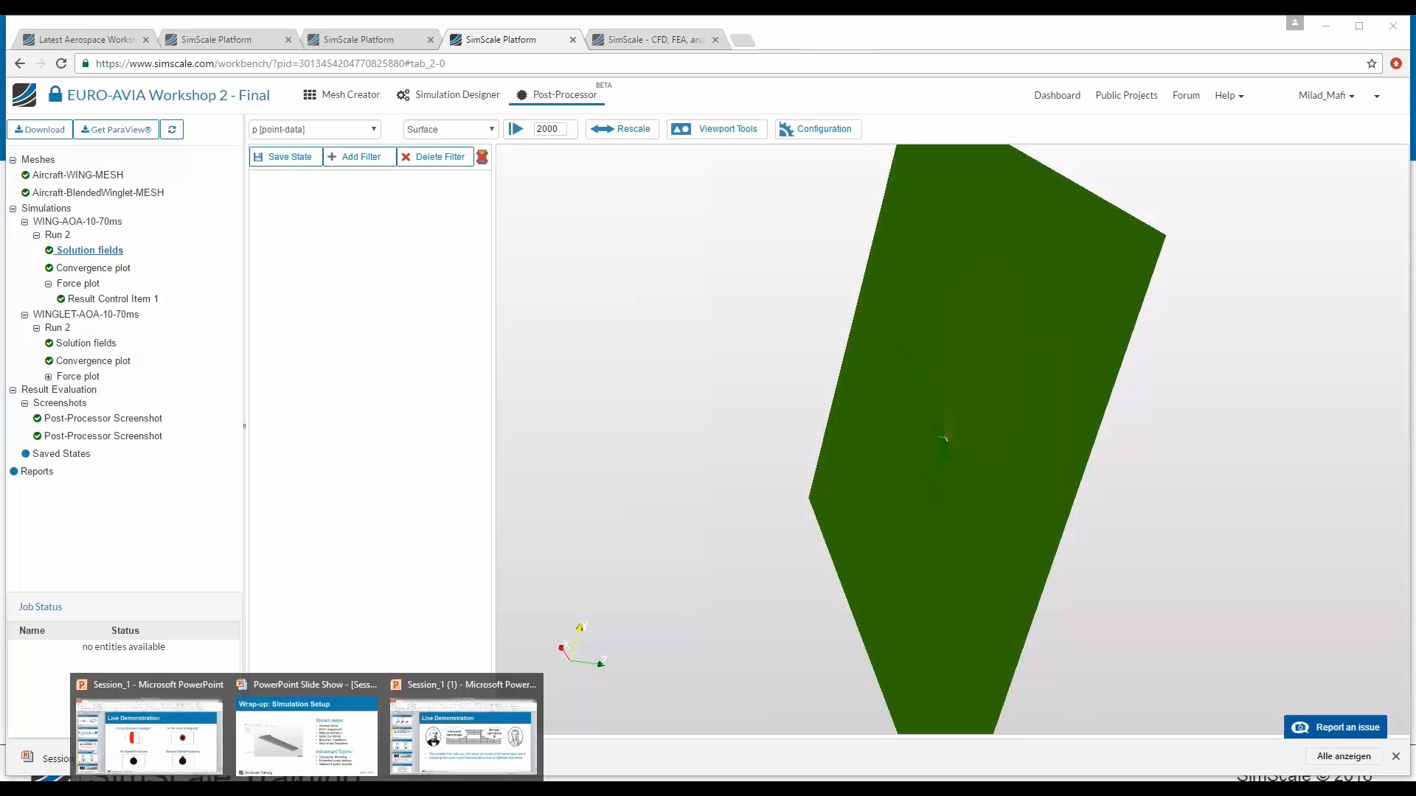
left_click(340, 734)
left_click(853, 333)
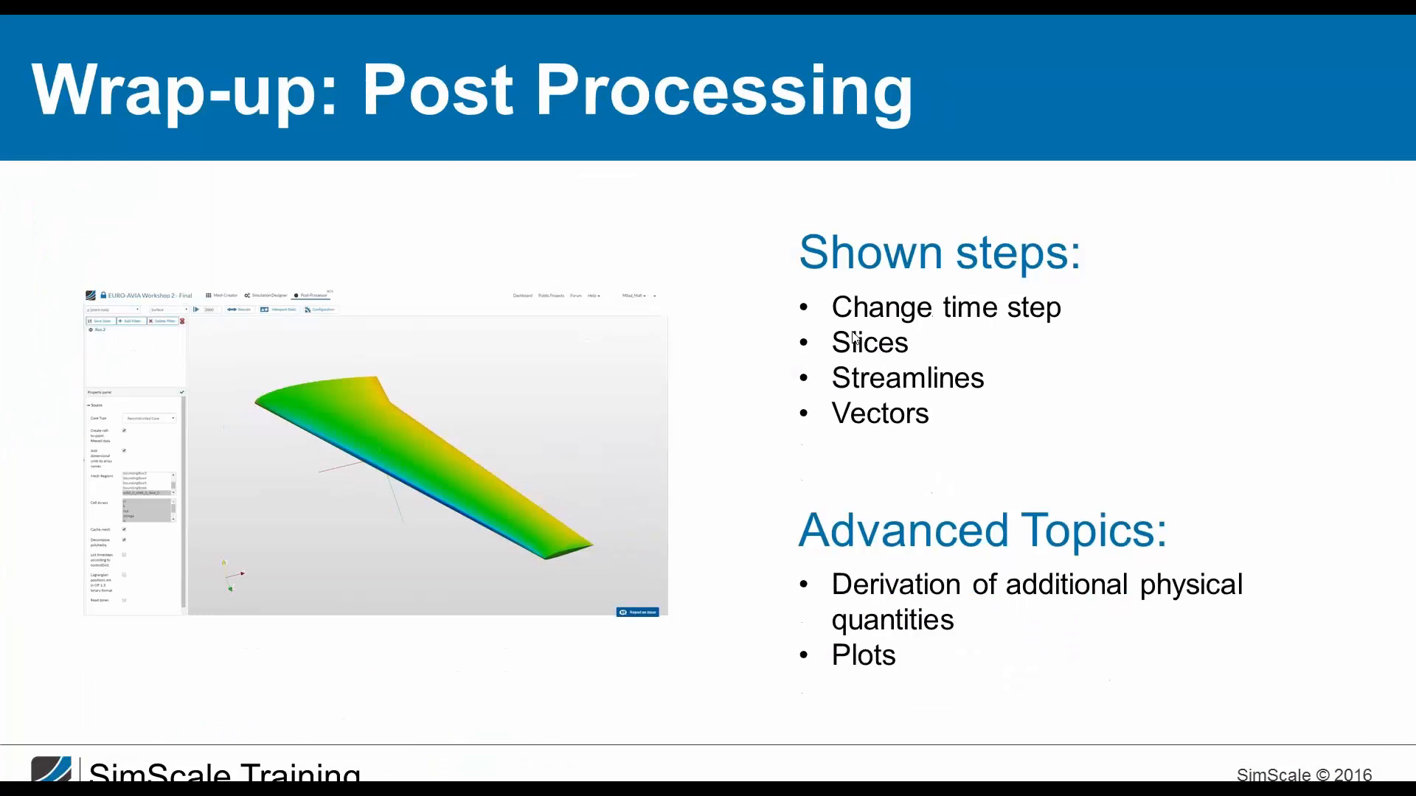
left_click(852, 335)
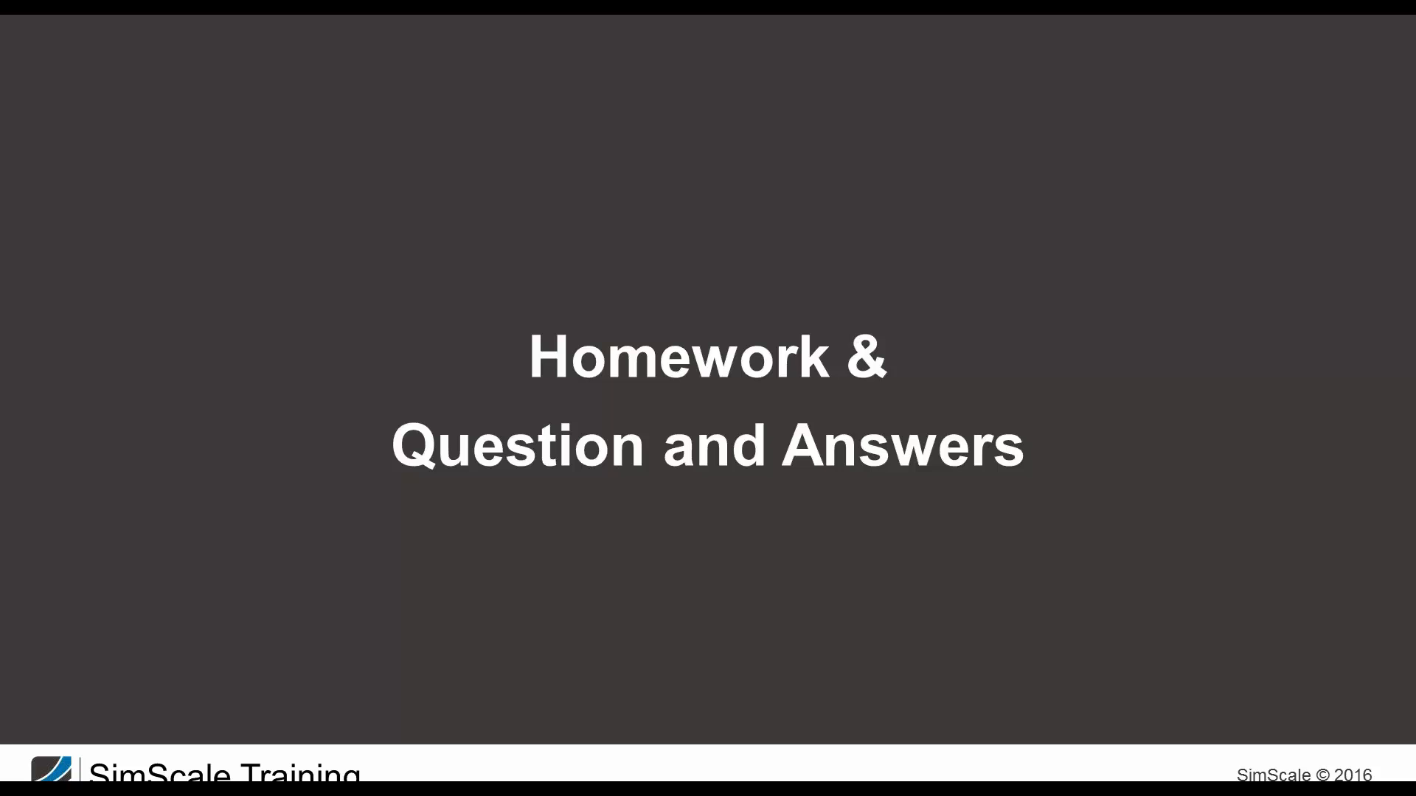
key("Right")
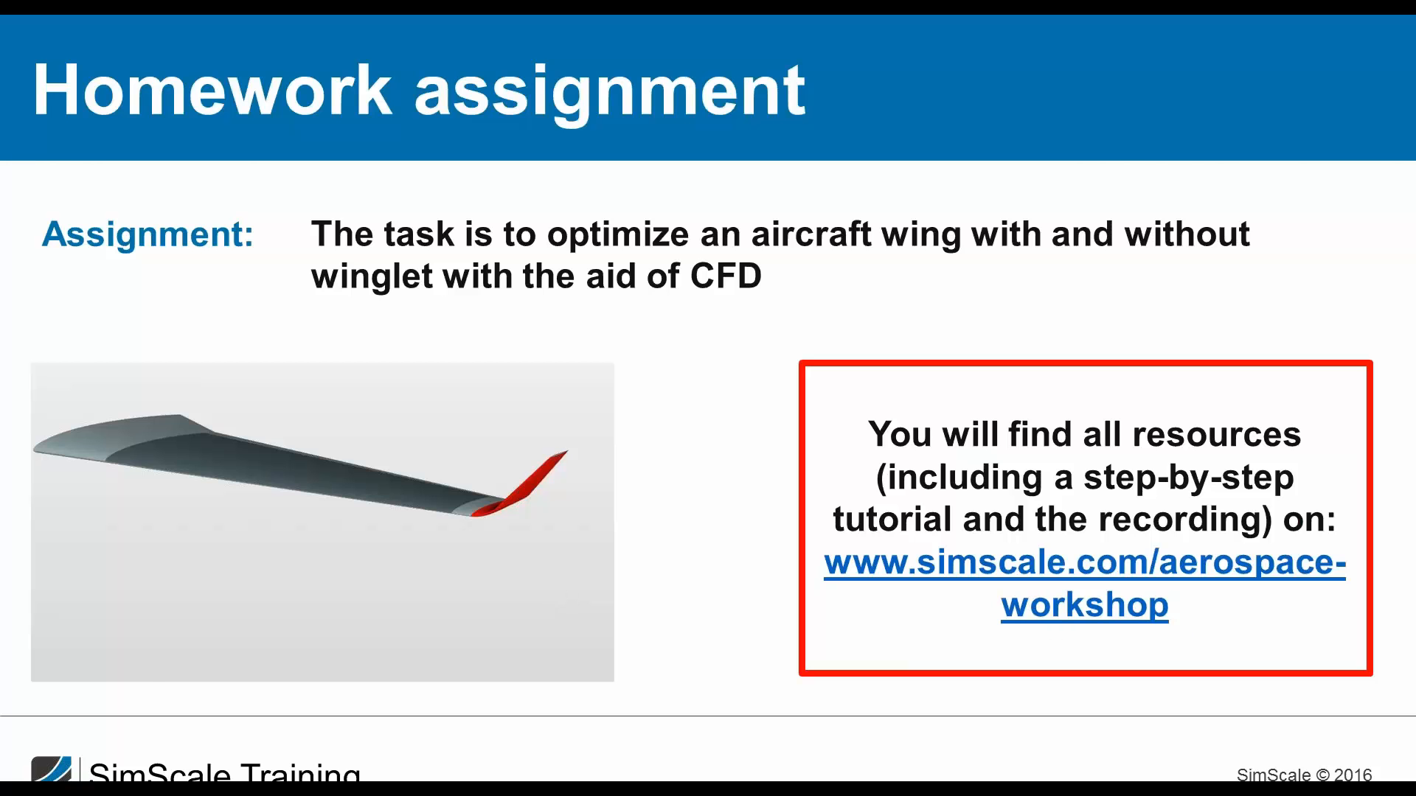
Switch back to the browser and open simscale.com/euroavia in the current tab
key("alt+Tab")
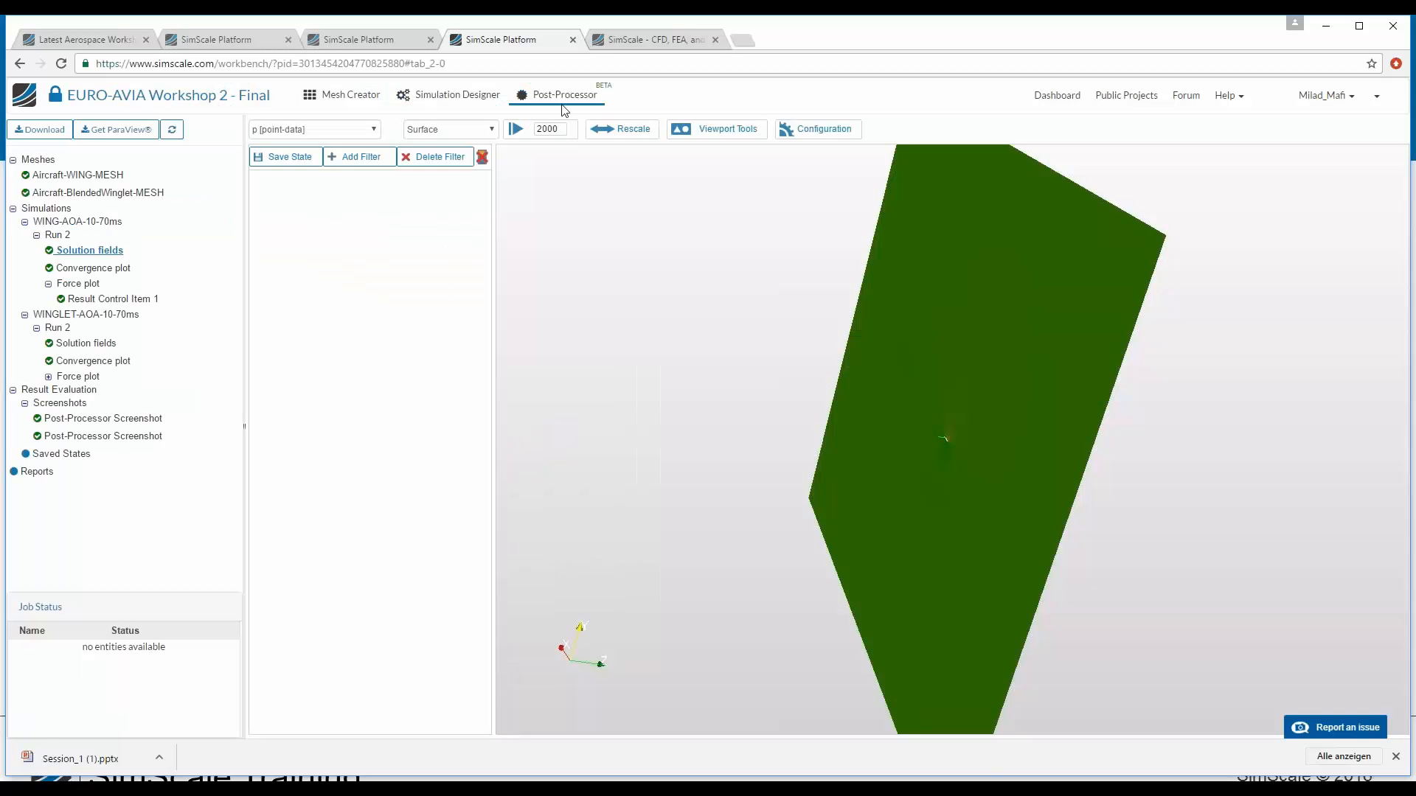
key("ctrl+l")
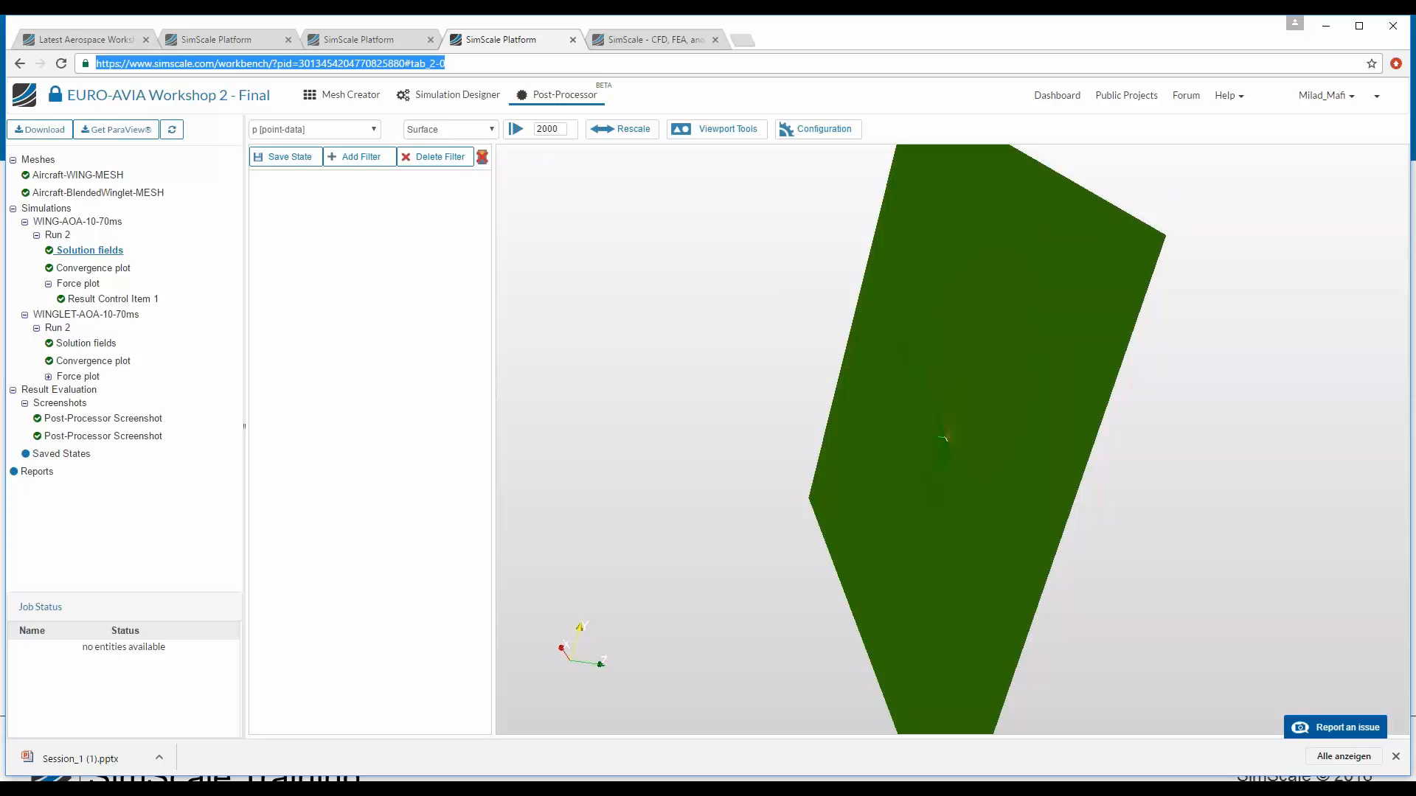
type("sim")
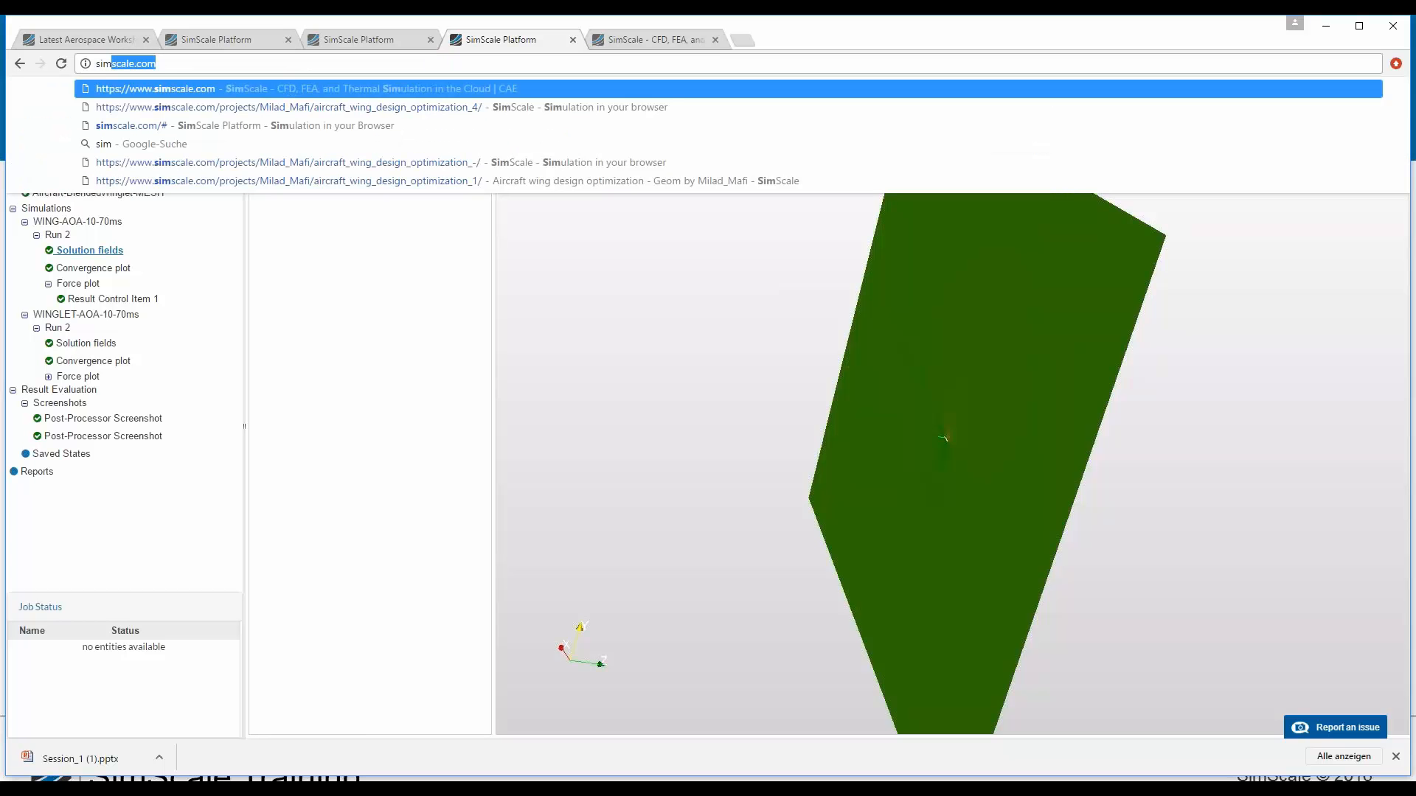
type("scale.com/eu")
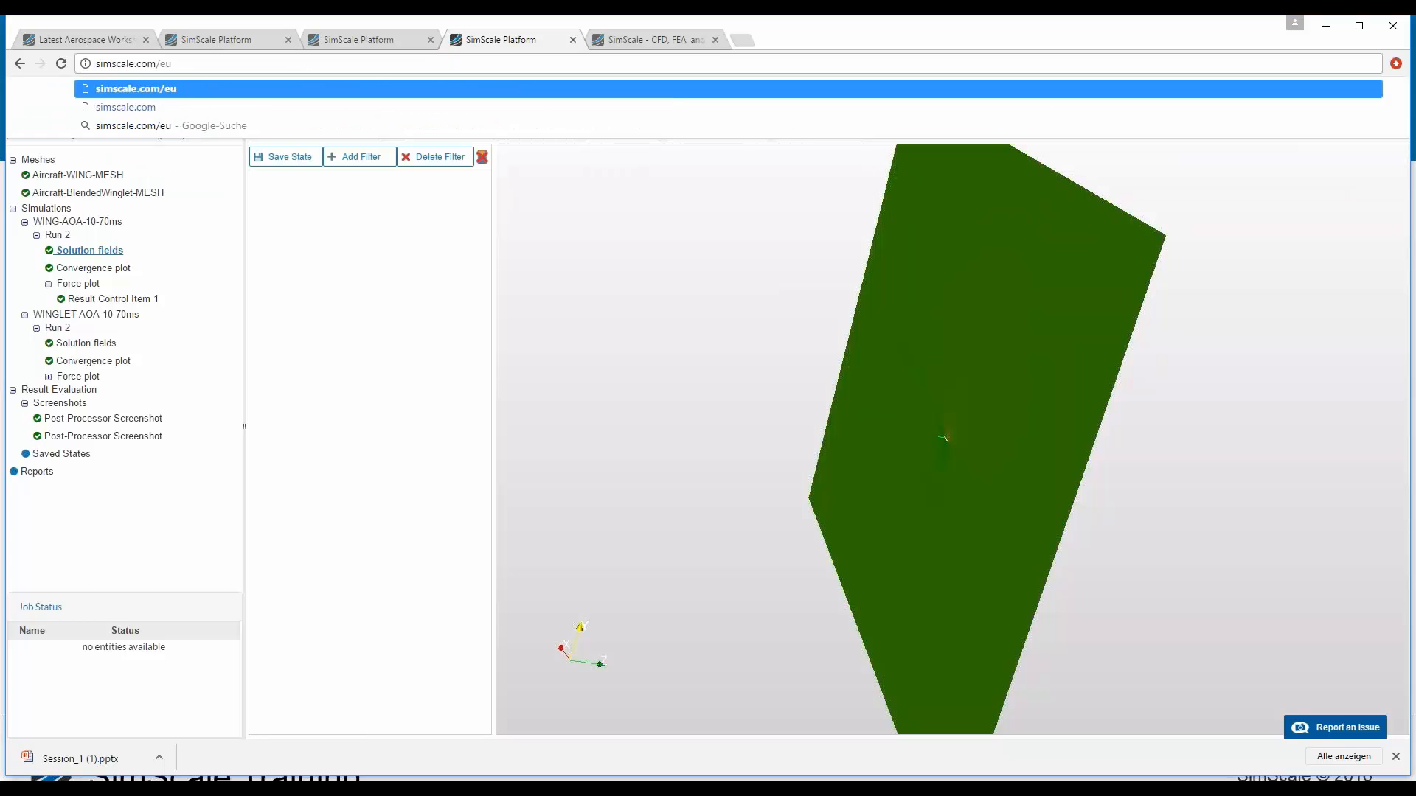
type("roavia")
key("Return")
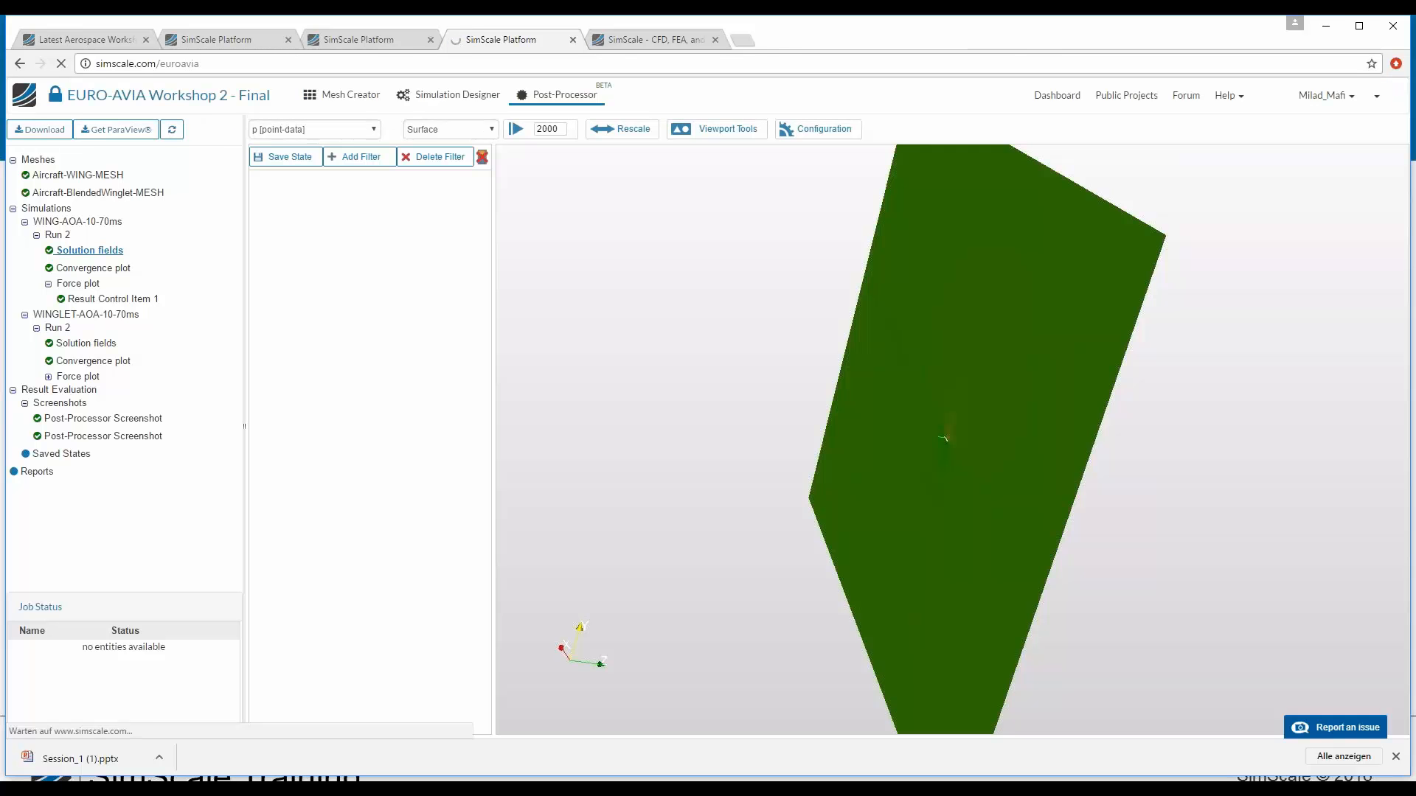
Look through the workshop page's overview, session schedule and workshop discussion link
scroll(593, 547, "down", 5)
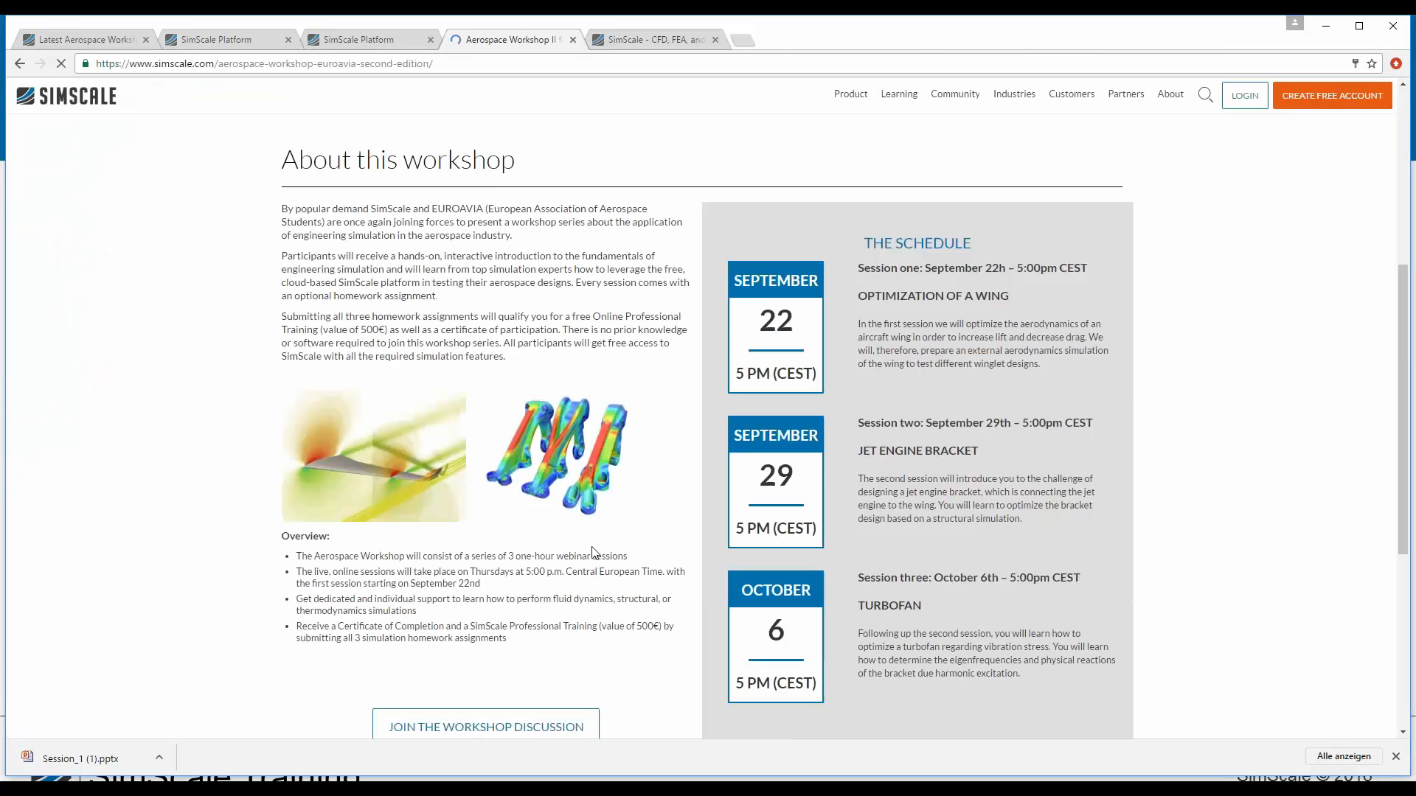
scroll(592, 552, "down", 5)
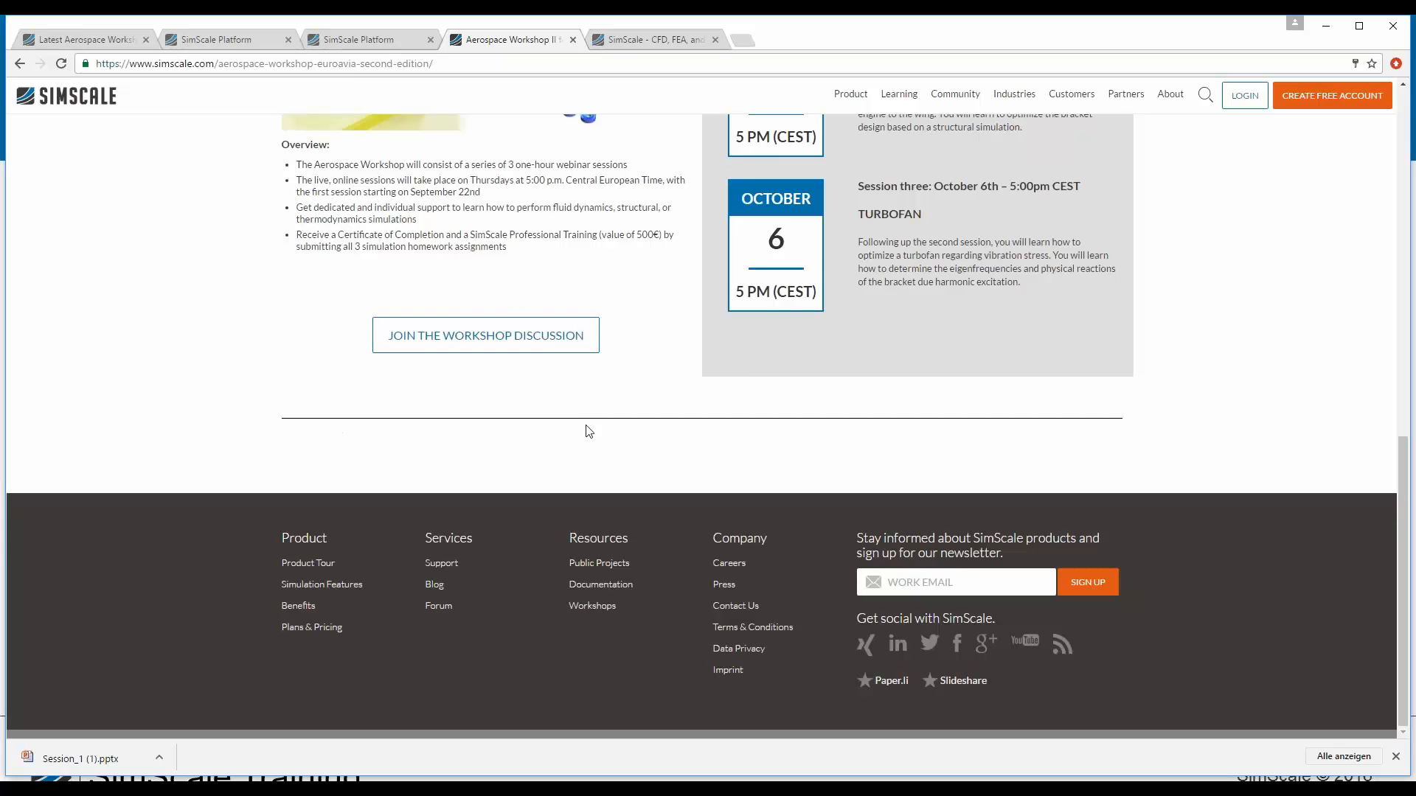
scroll(420, 481, "up", 10)
Open the SimScale forum at forum.simscale.com in the current browser tab
left_click(461, 66)
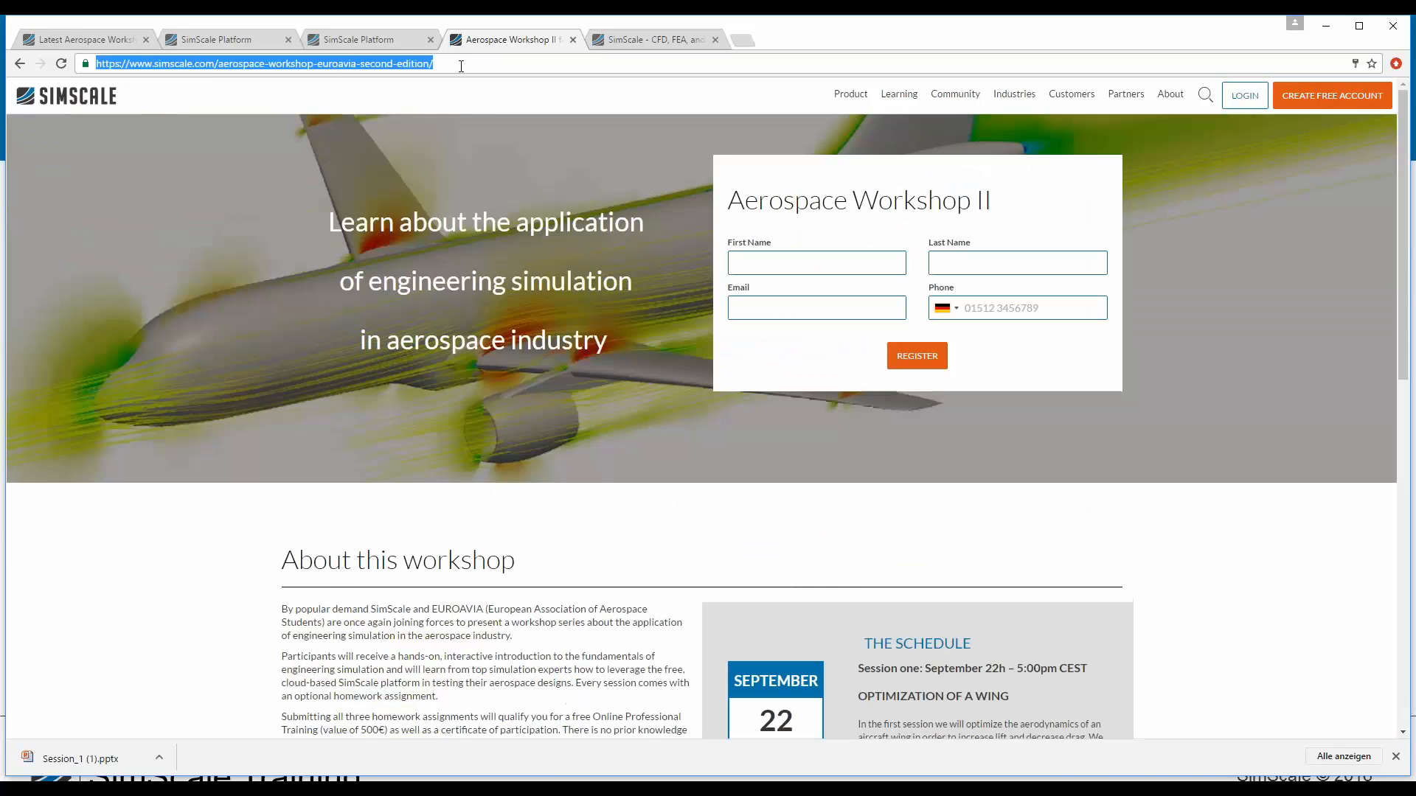
type("forum.simsacle.")
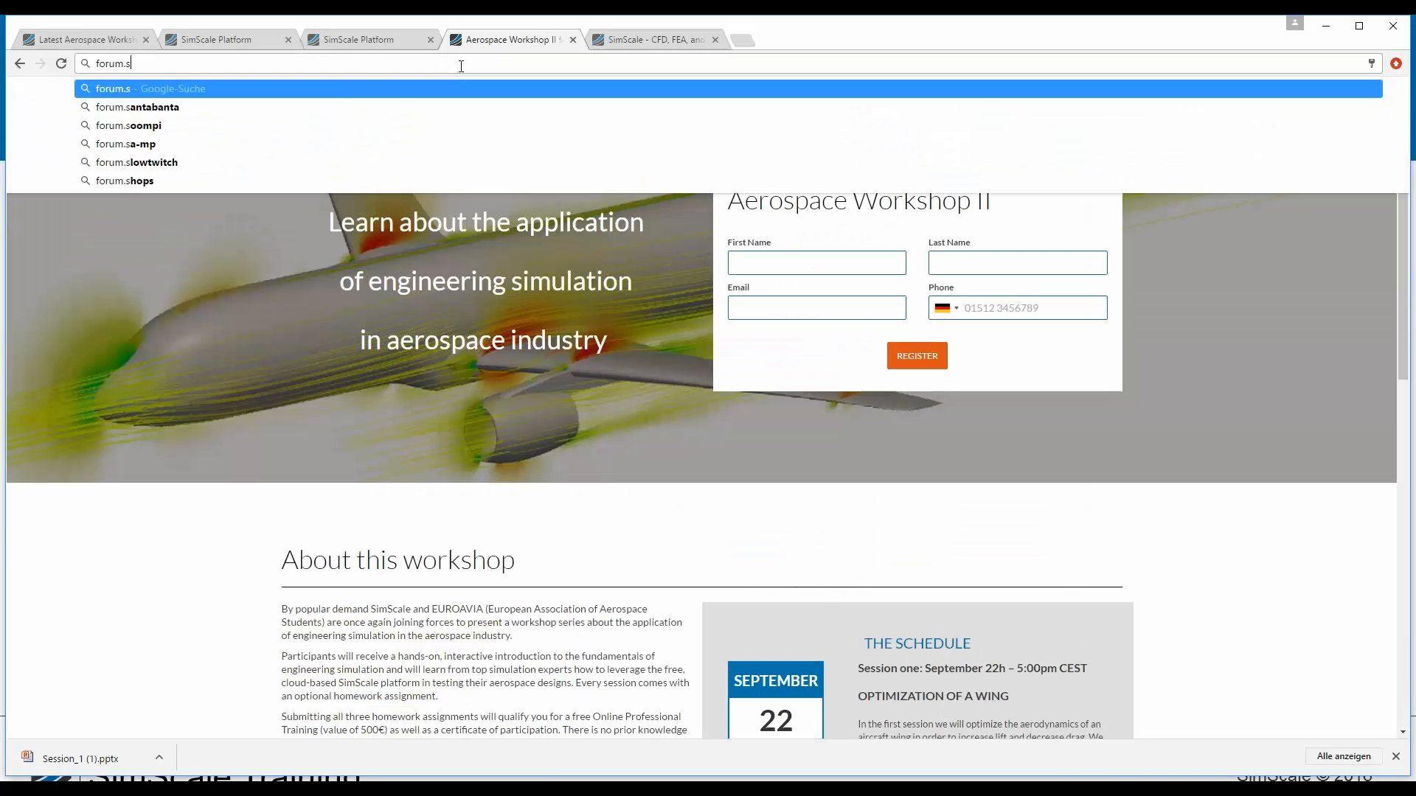
key("BackSpace")
key("BackSpace")
key("BackSpace")
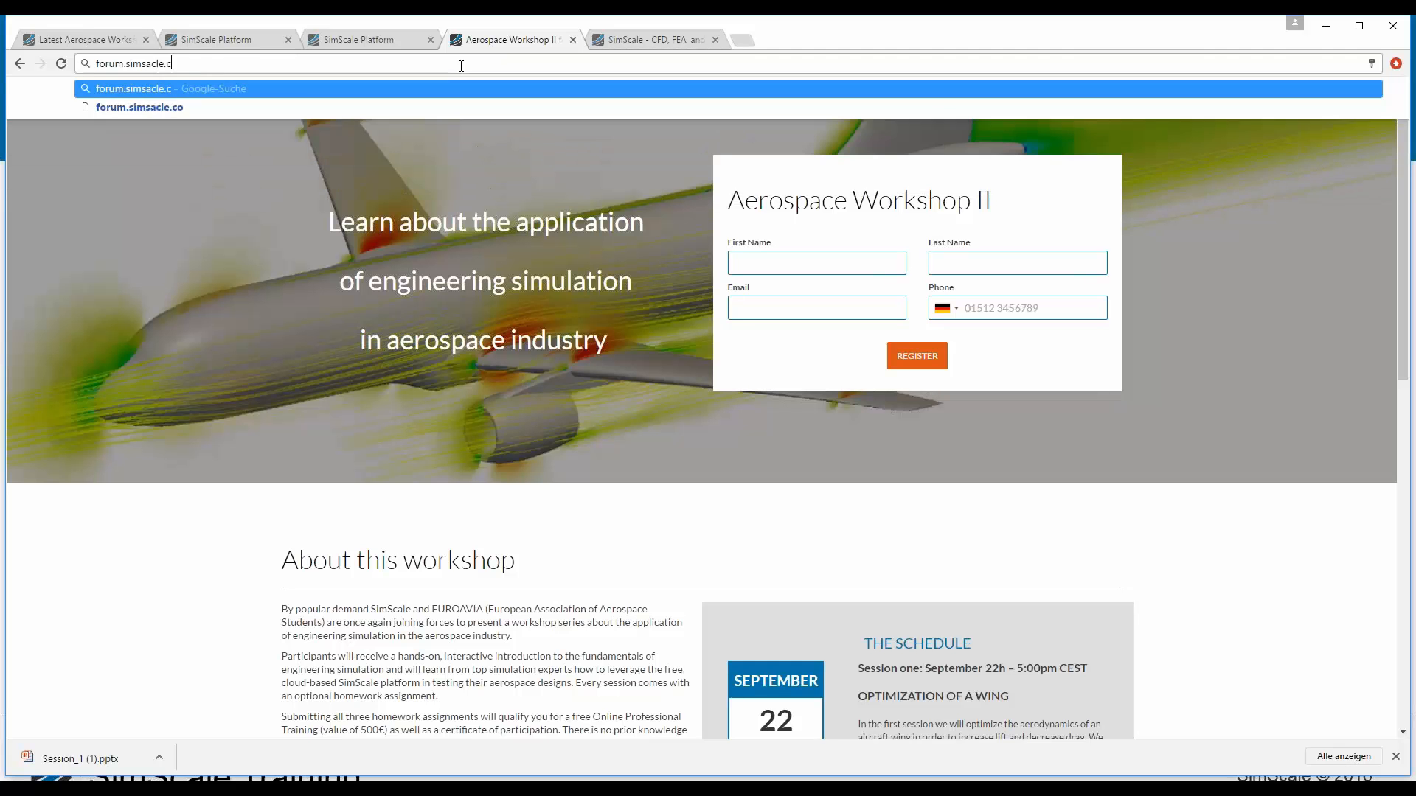
type("a")
key("BackSpace")
key("BackSpace")
key("BackSpace")
type("cale.com")
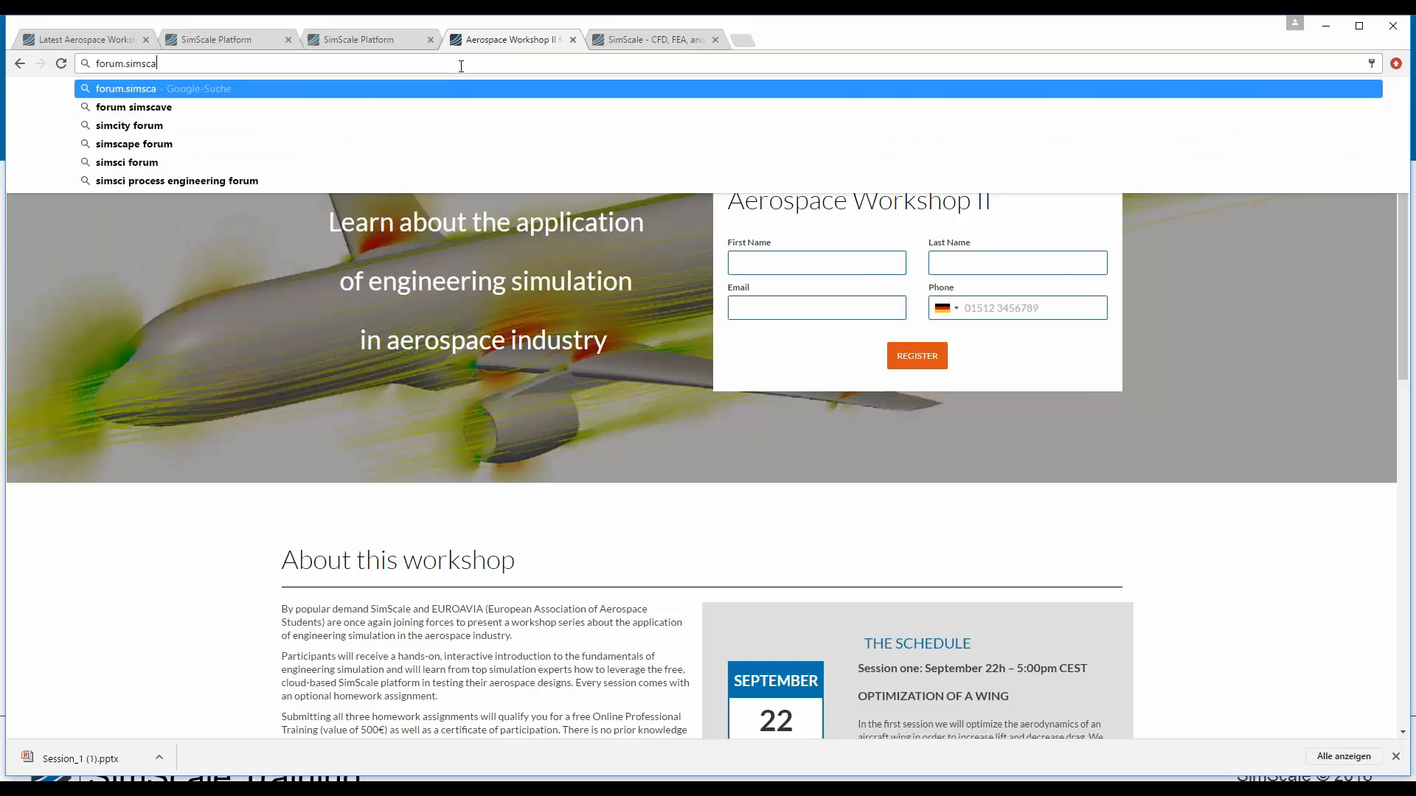
key("Return")
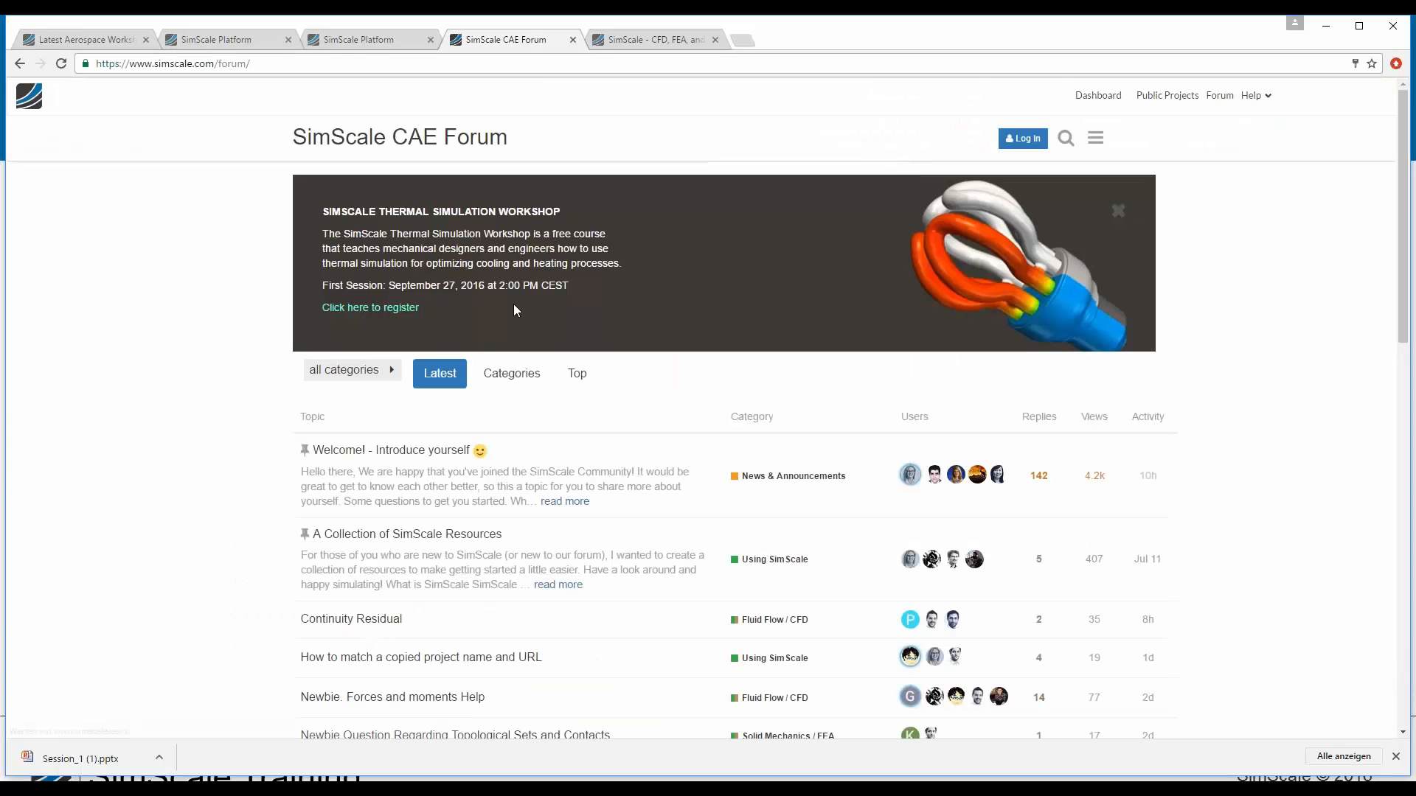
Find the Aerospace Workshop subcategory in the forum categories and open the Workshop 2 Session-1 Homework topic on Part-I Meshing
left_click(511, 373)
scroll(686, 512, "down", 5)
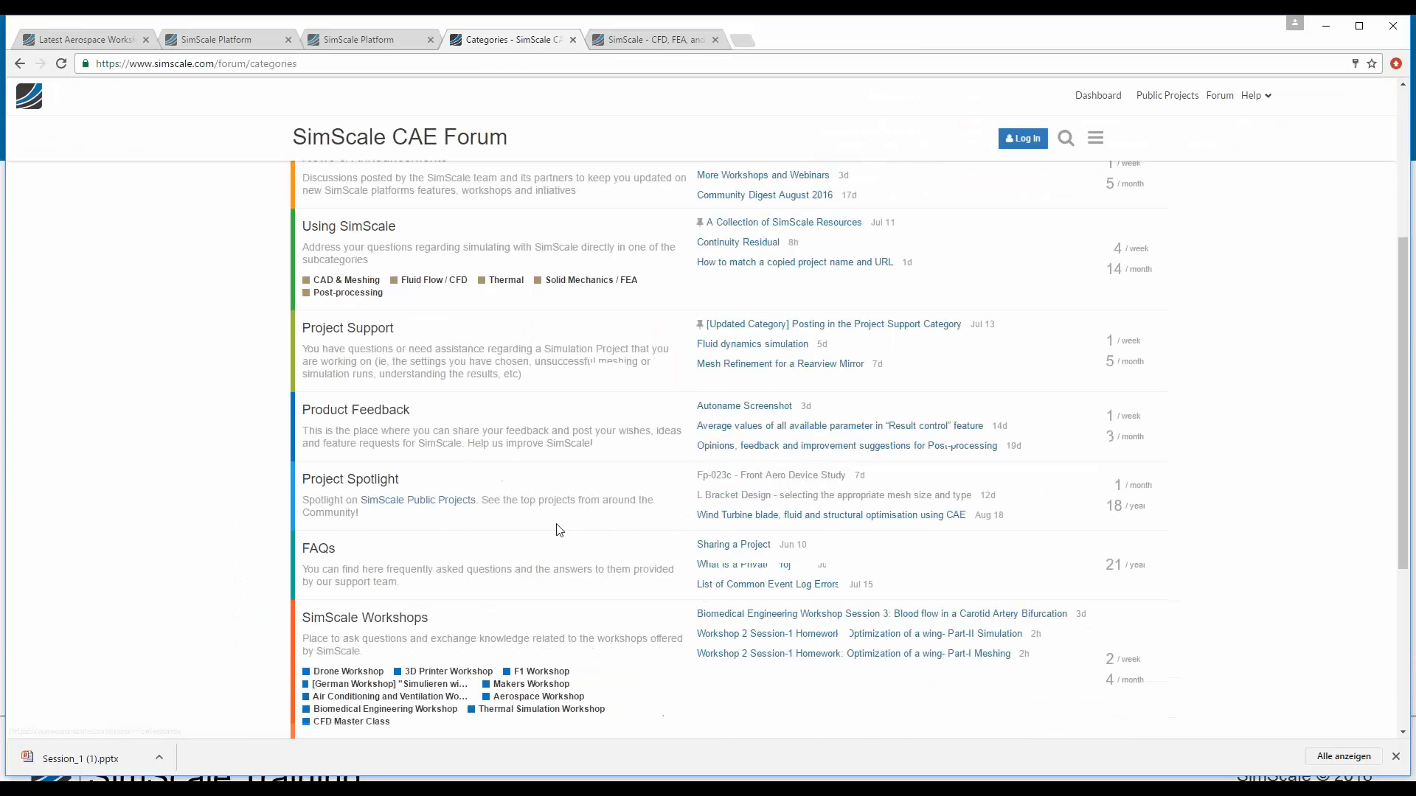
scroll(559, 528, "down", 2)
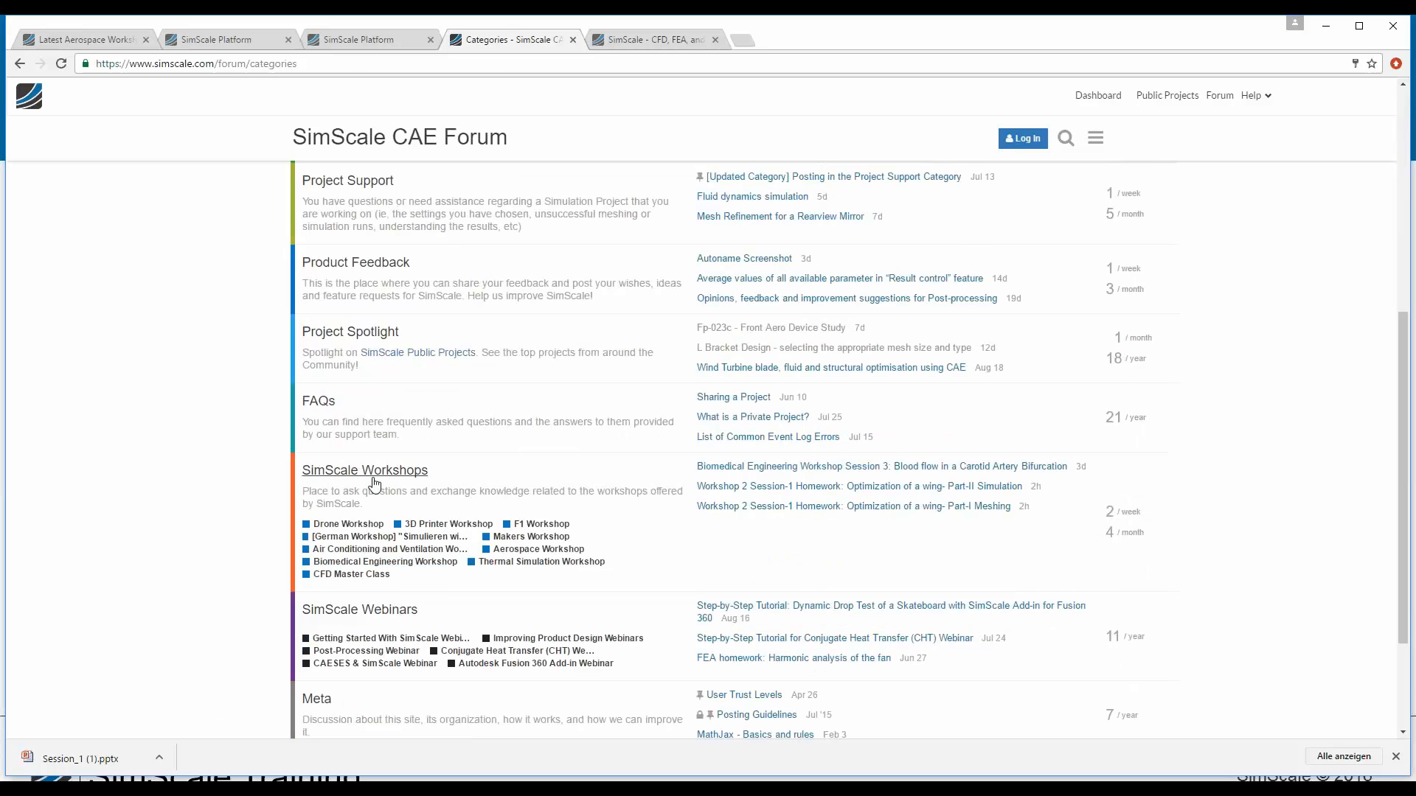
left_click(538, 549)
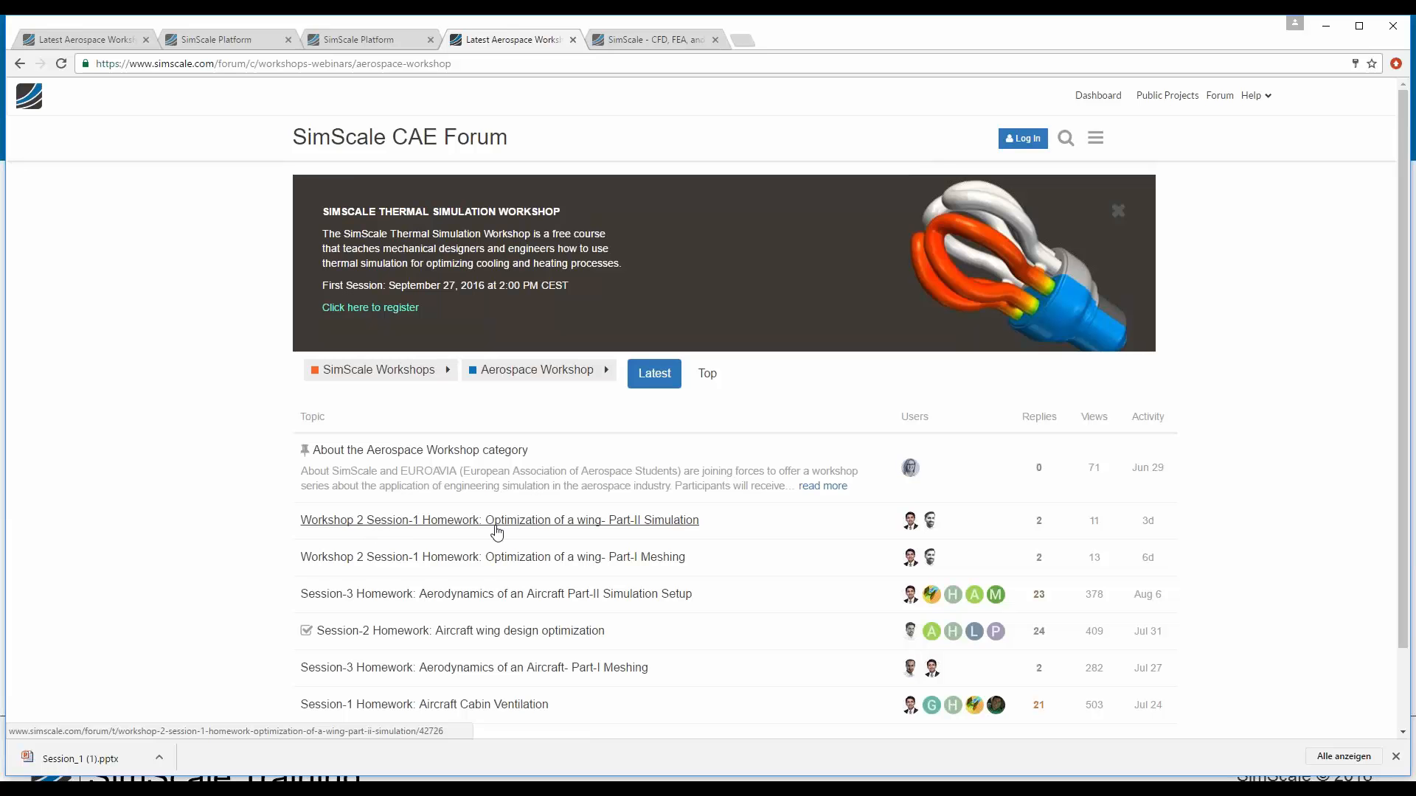
left_click(504, 562)
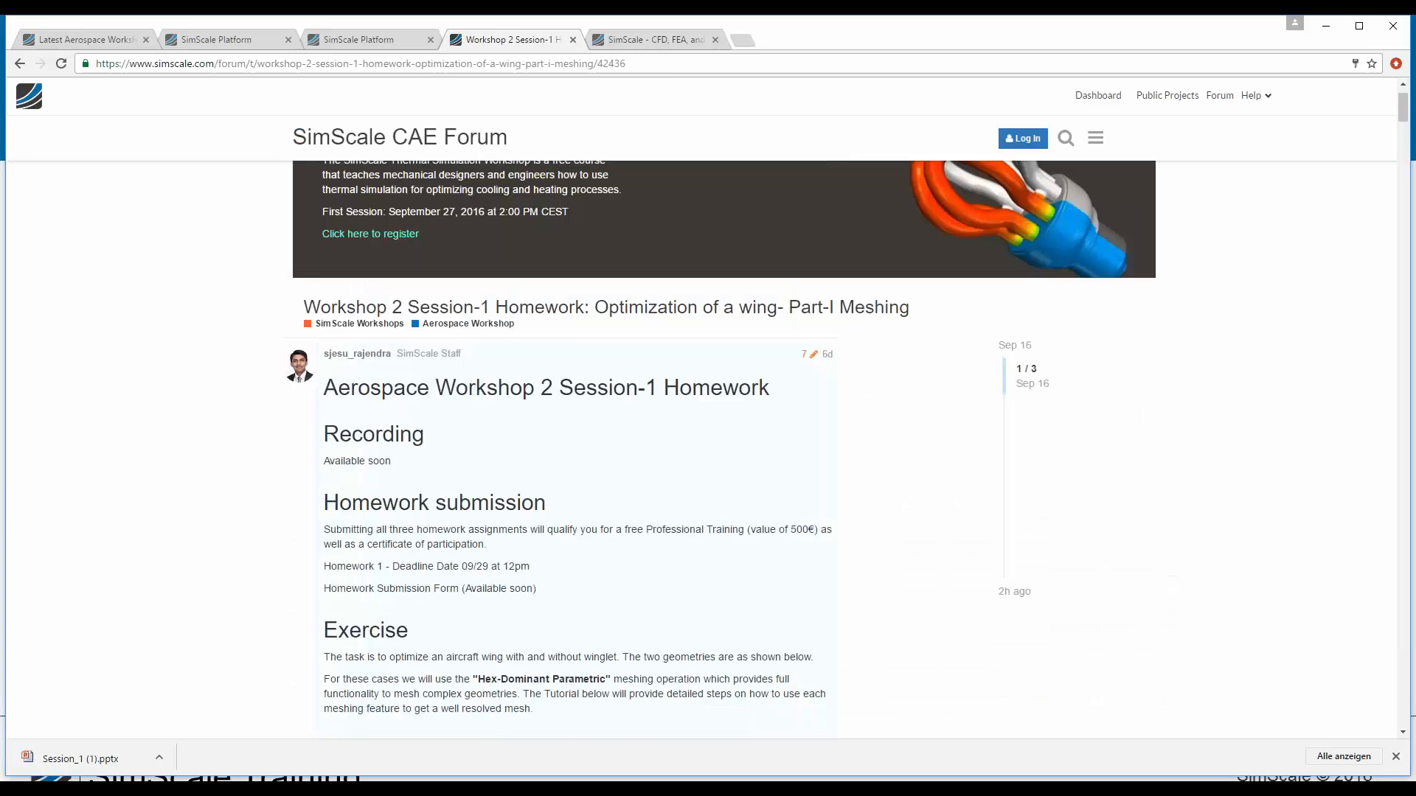
Highlight the recording availability and Homework Submission Form lines in the homework post
left_click_drag(391, 461, 323, 463)
scroll(369, 453, "down", 1)
mouse_move(552, 516)
left_mouse_down()
mouse_move(269, 516)
mouse_move(537, 516)
left_mouse_up()
left_click(332, 515)
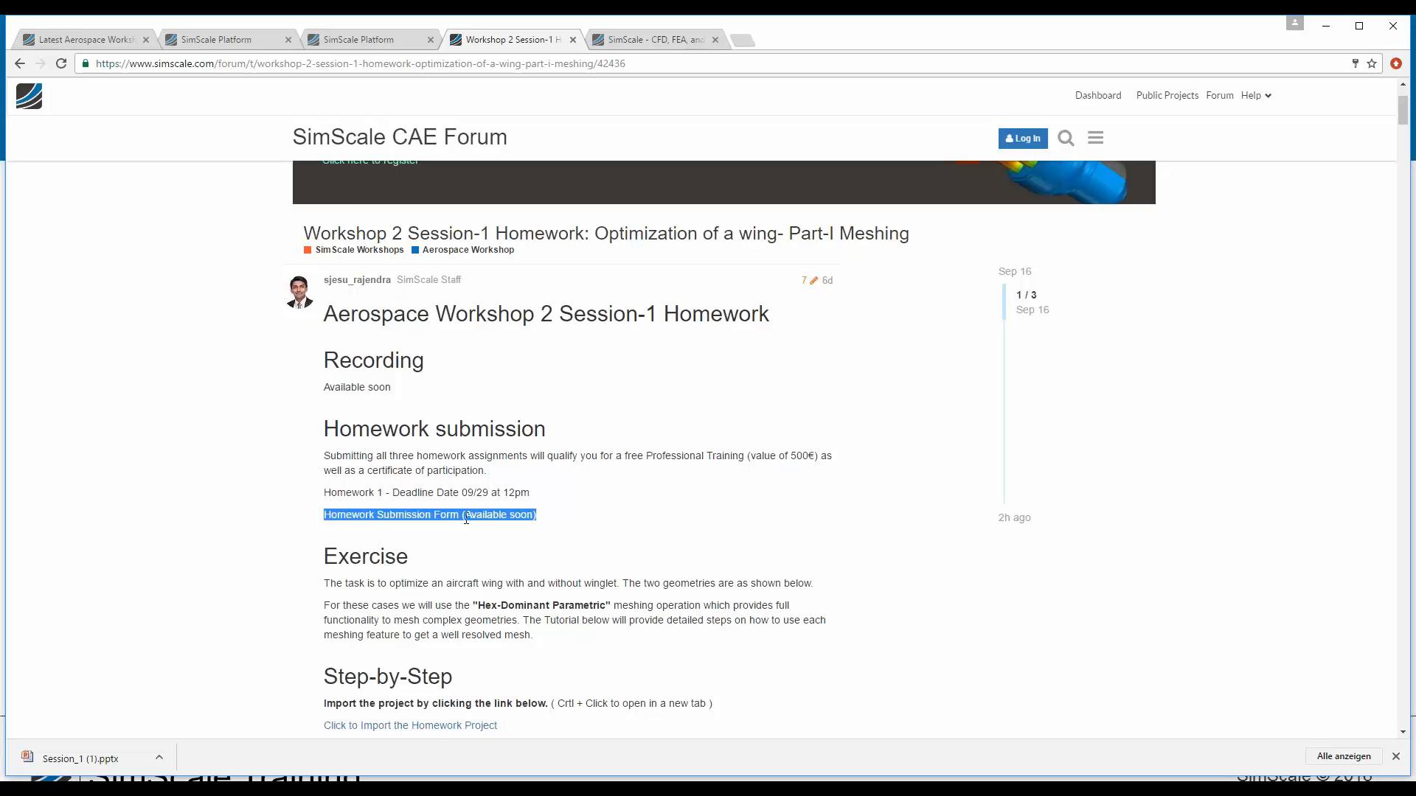
left_click(475, 516)
Skim the step-by-step meshing tutorial down to the cylinder parameter table, and switch back to the Homework assignment slide in PowerPoint
scroll(475, 516, "down", 4)
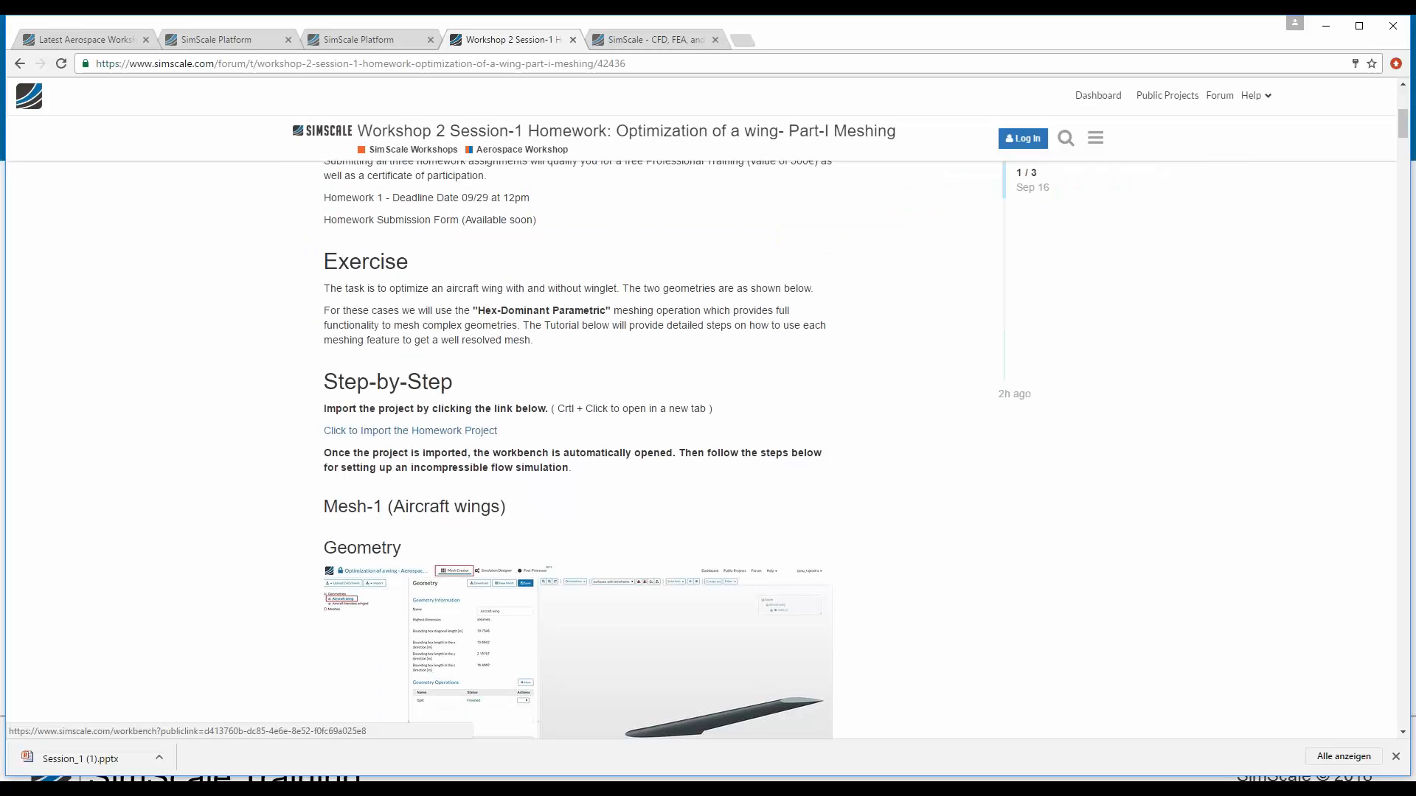
scroll(457, 420, "down", 6)
scroll(458, 415, "down", 15)
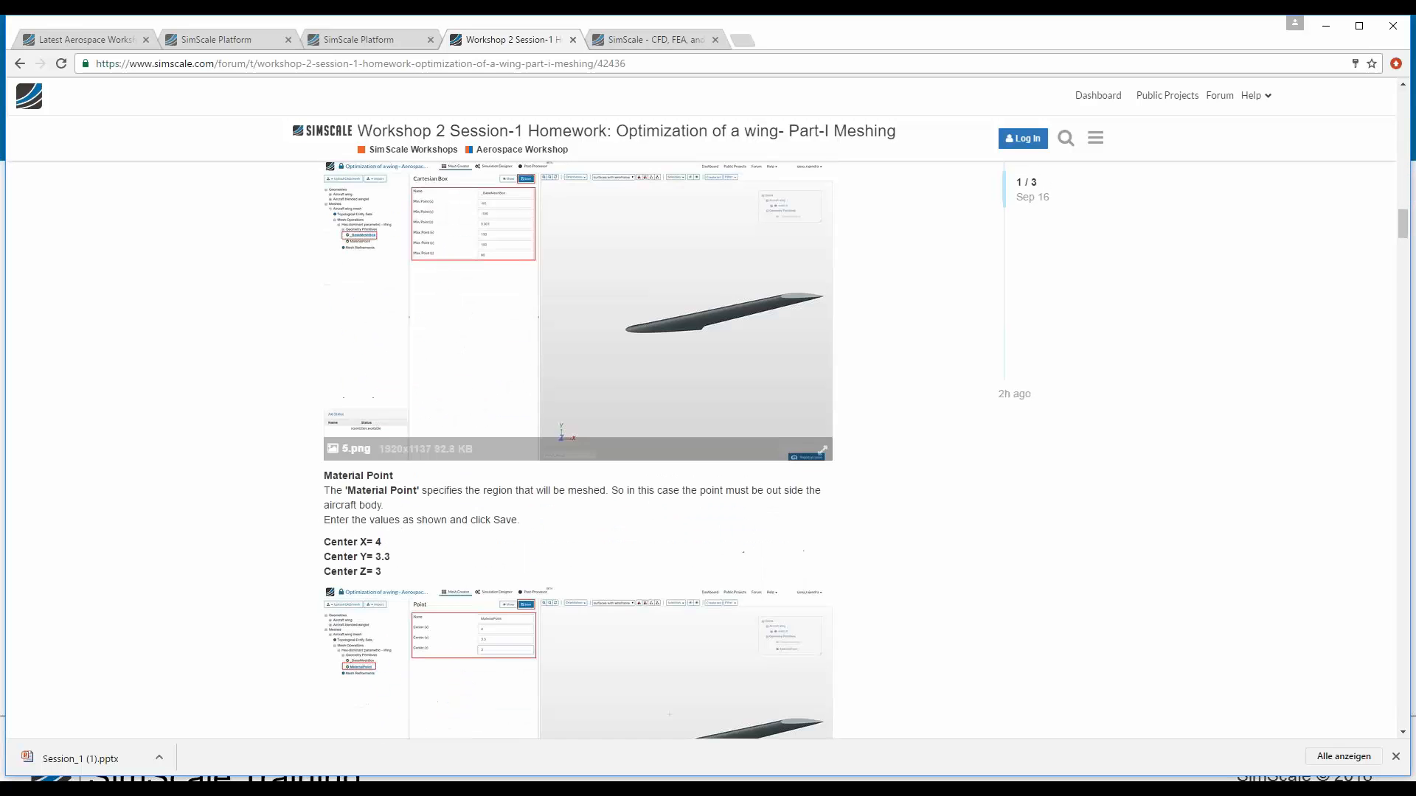
scroll(425, 441, "down", 6)
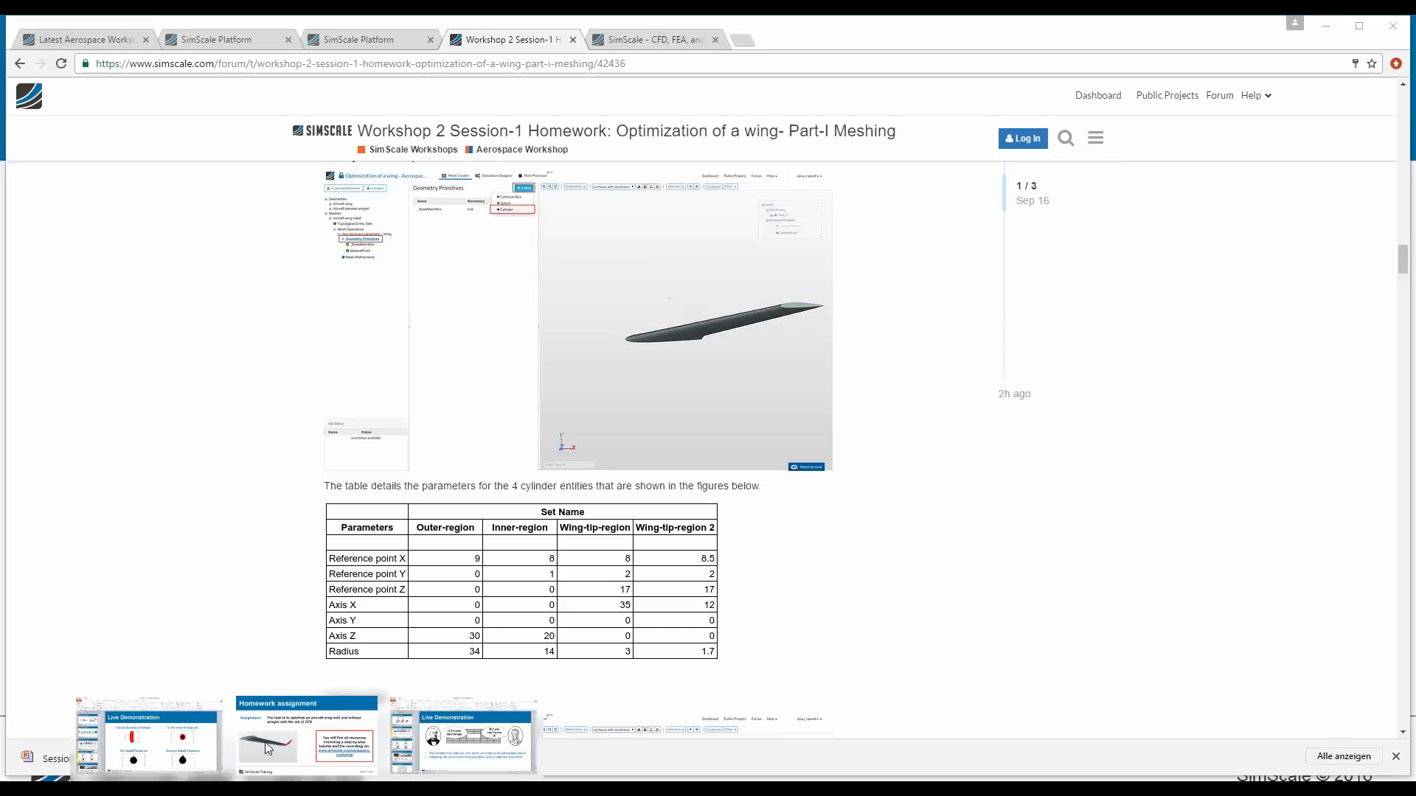
left_click(264, 742)
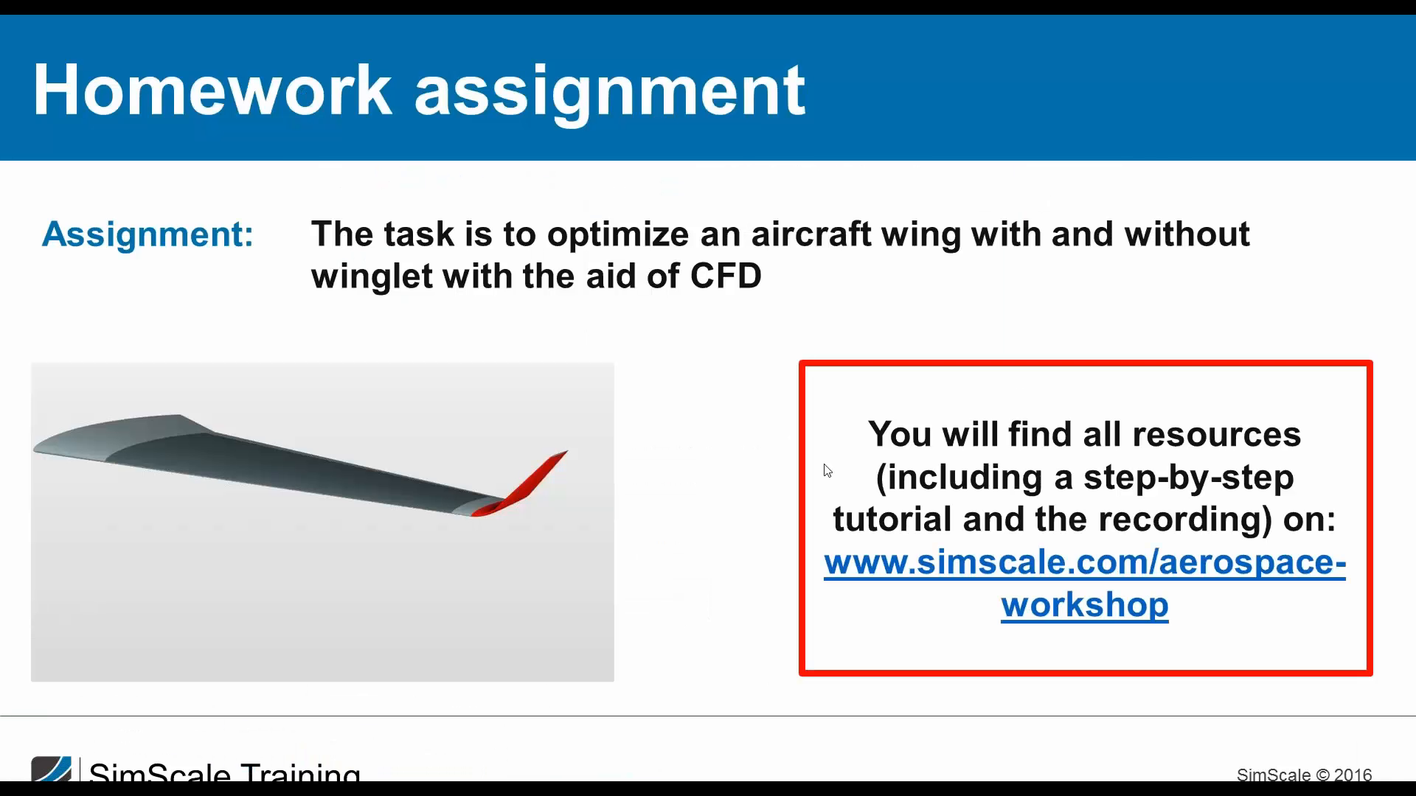